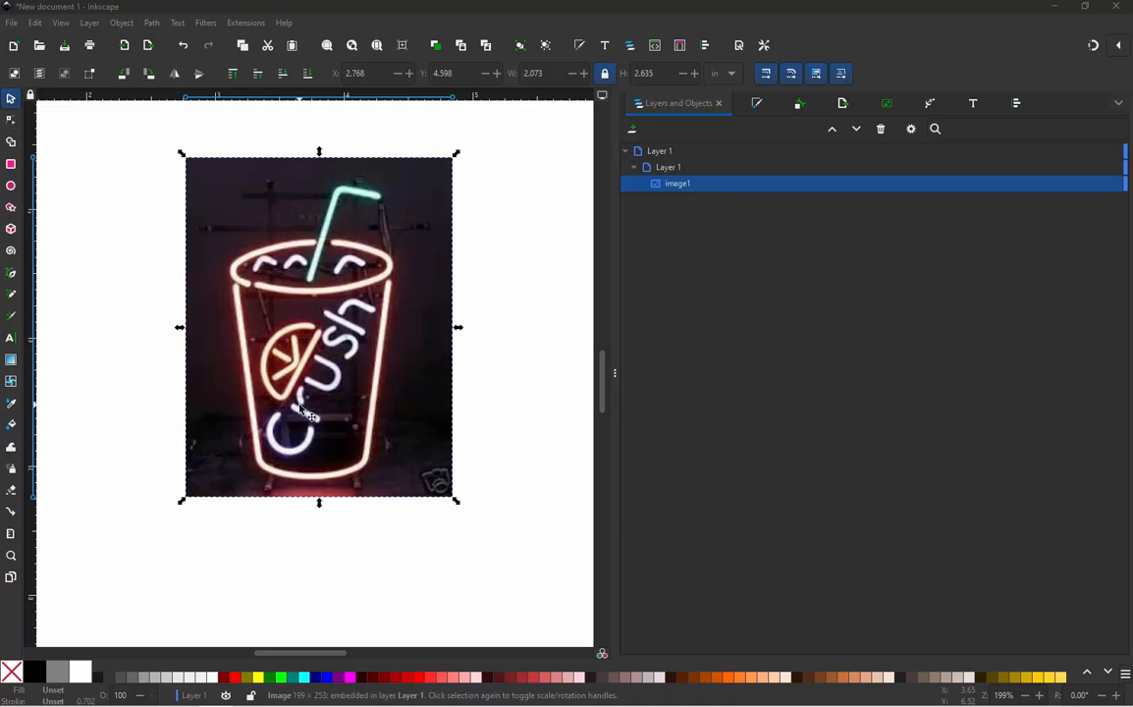
Trace the straw with the Pen tool as an open path of straight segments from its lower end, around the bend, to its tip
click(12, 275)
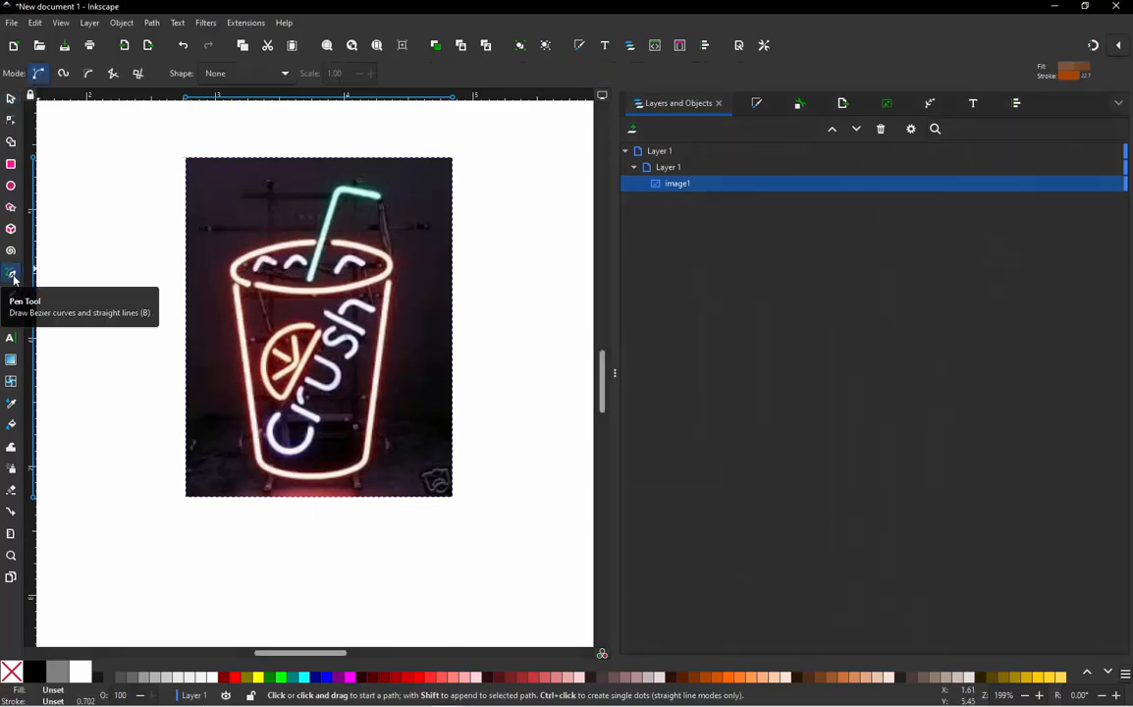
scroll(307, 192, up, 2)
scroll(307, 197, up, 2)
scroll(310, 347, up, 2)
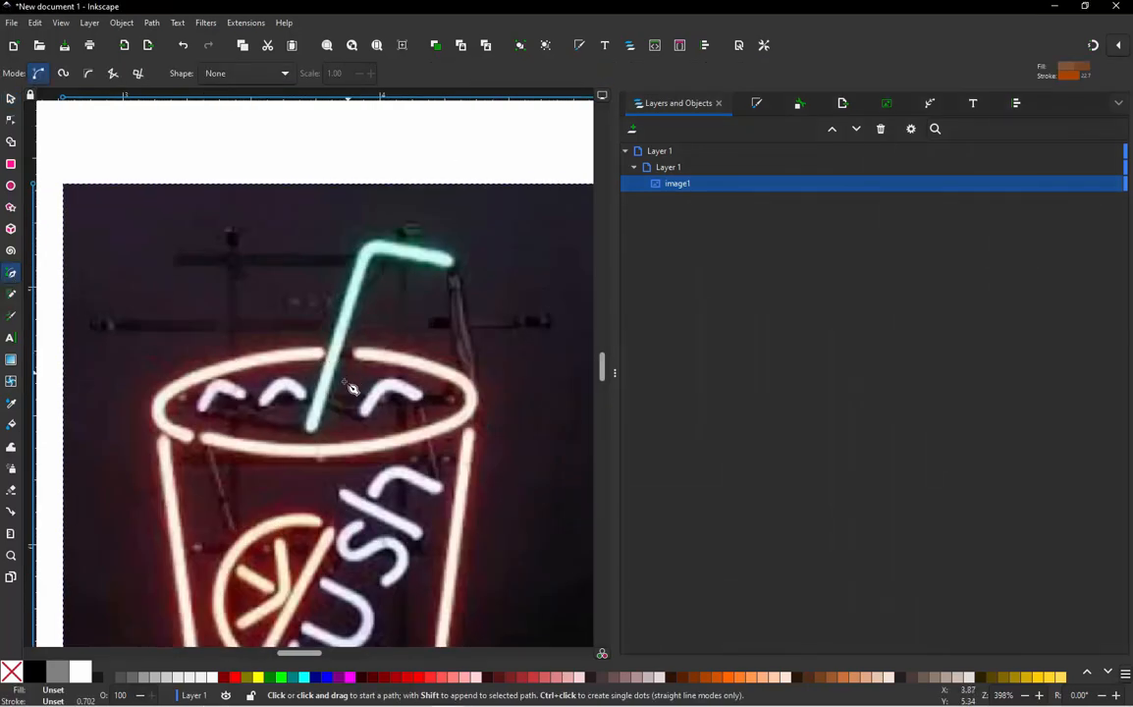
click(311, 430)
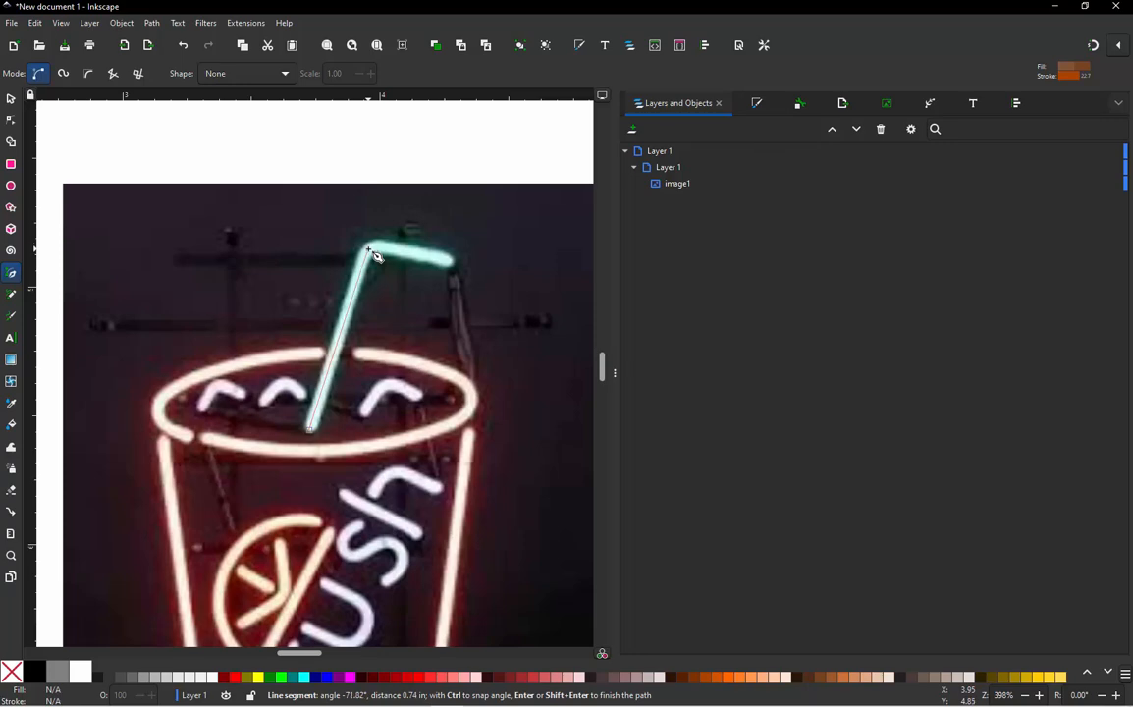
click(369, 259)
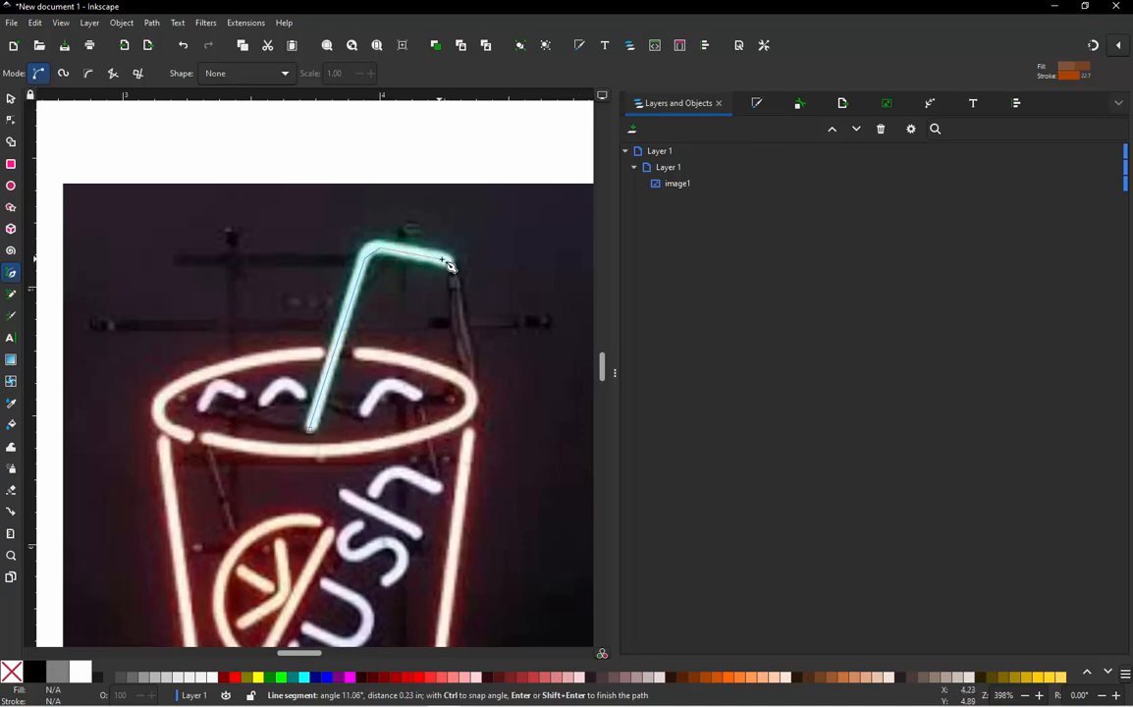
click(458, 271)
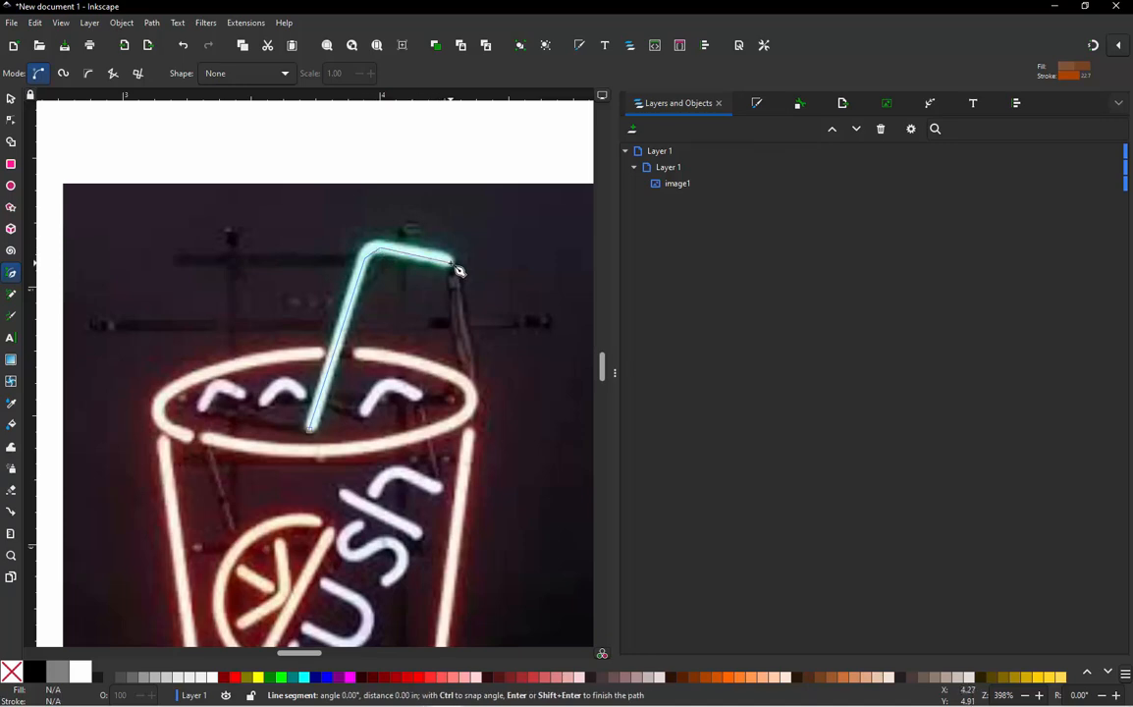
key(Return)
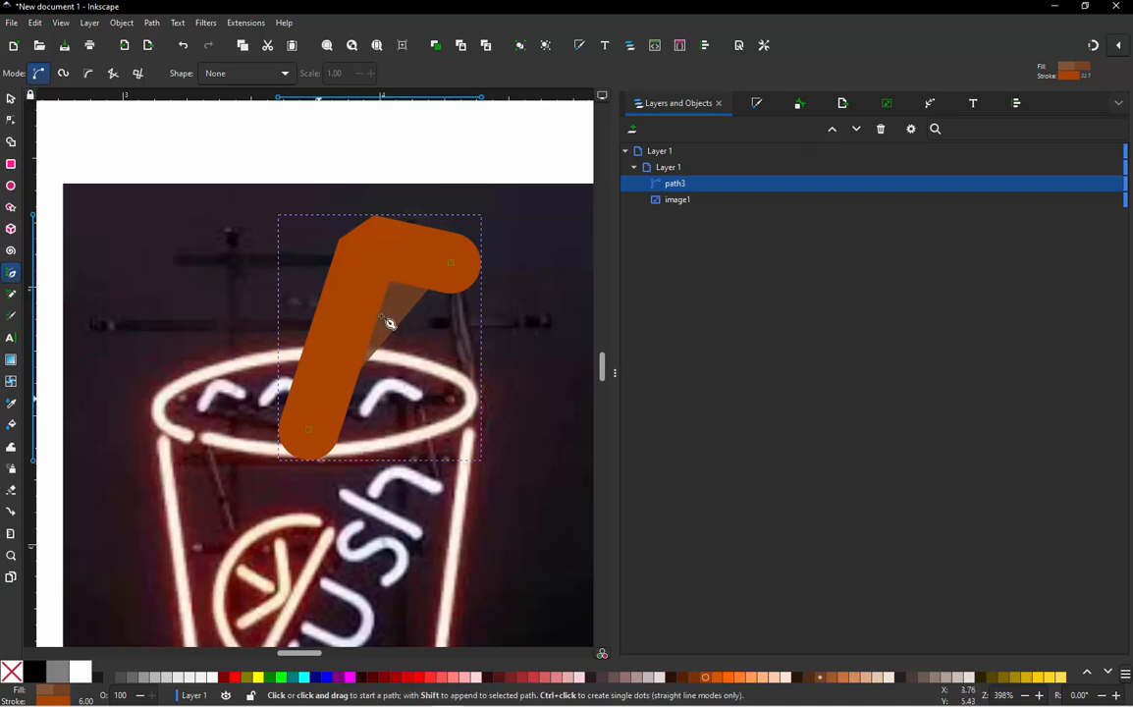
Set the straw path's stroke width to 1 mm
click(757, 104)
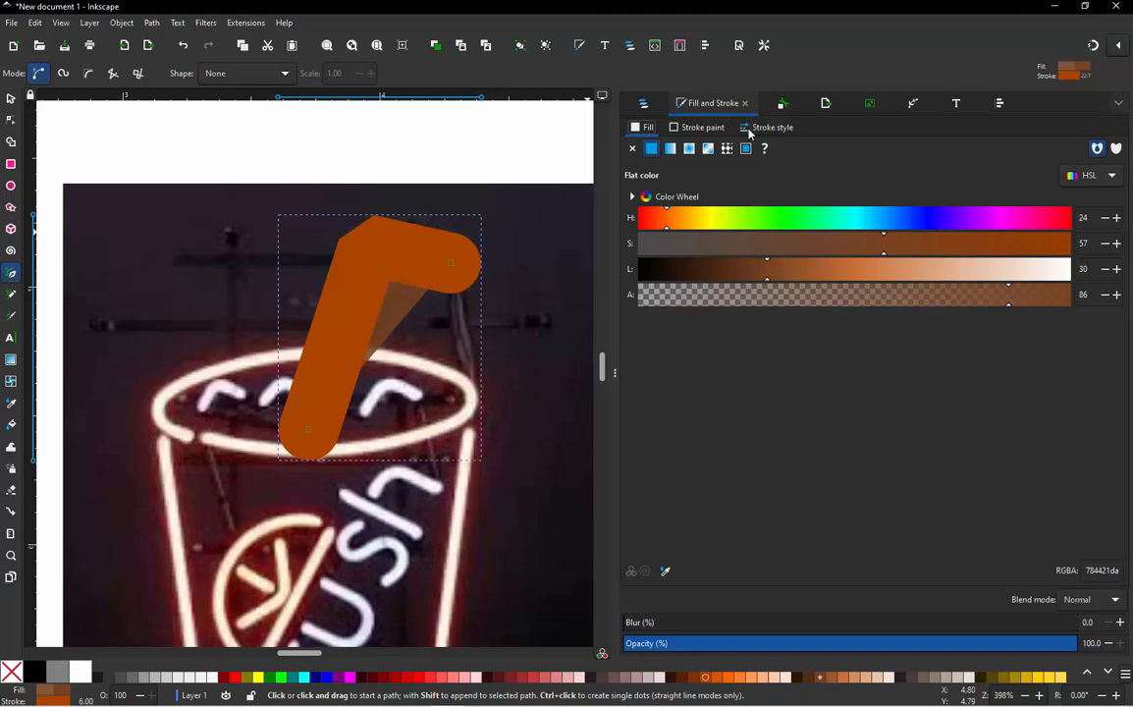
click(755, 128)
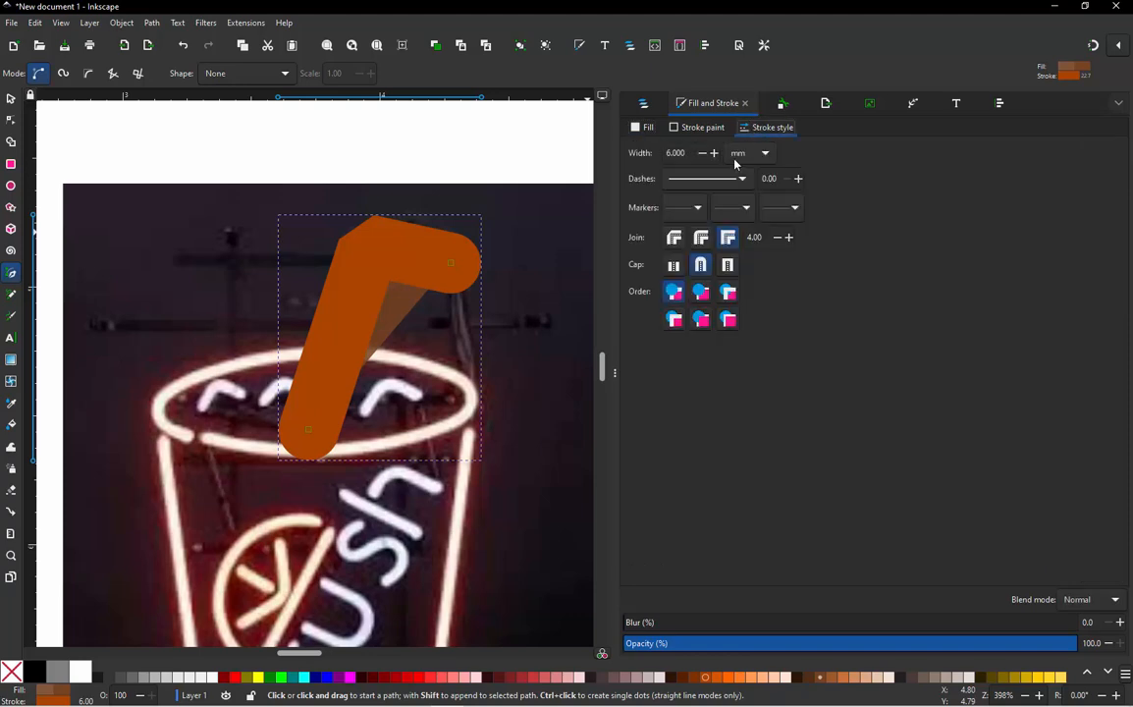
triple_click(687, 153)
text(1)
key(Return)
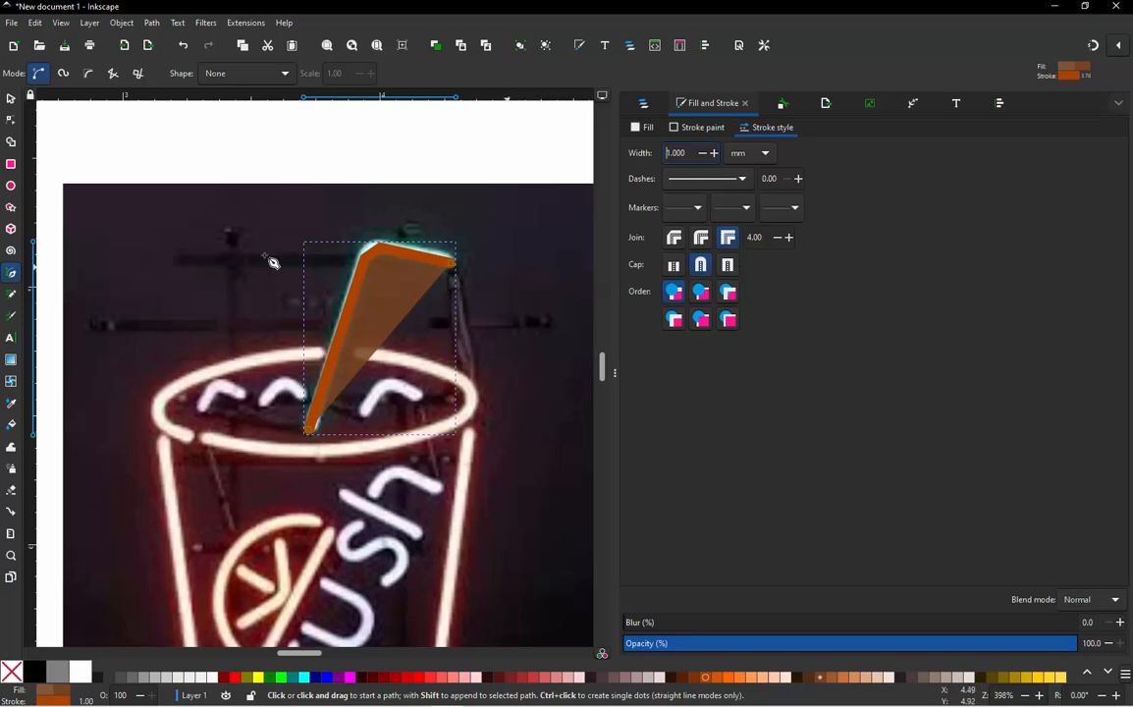
Lock the neon sign reference image so it cannot be selected or moved on the canvas
click(11, 98)
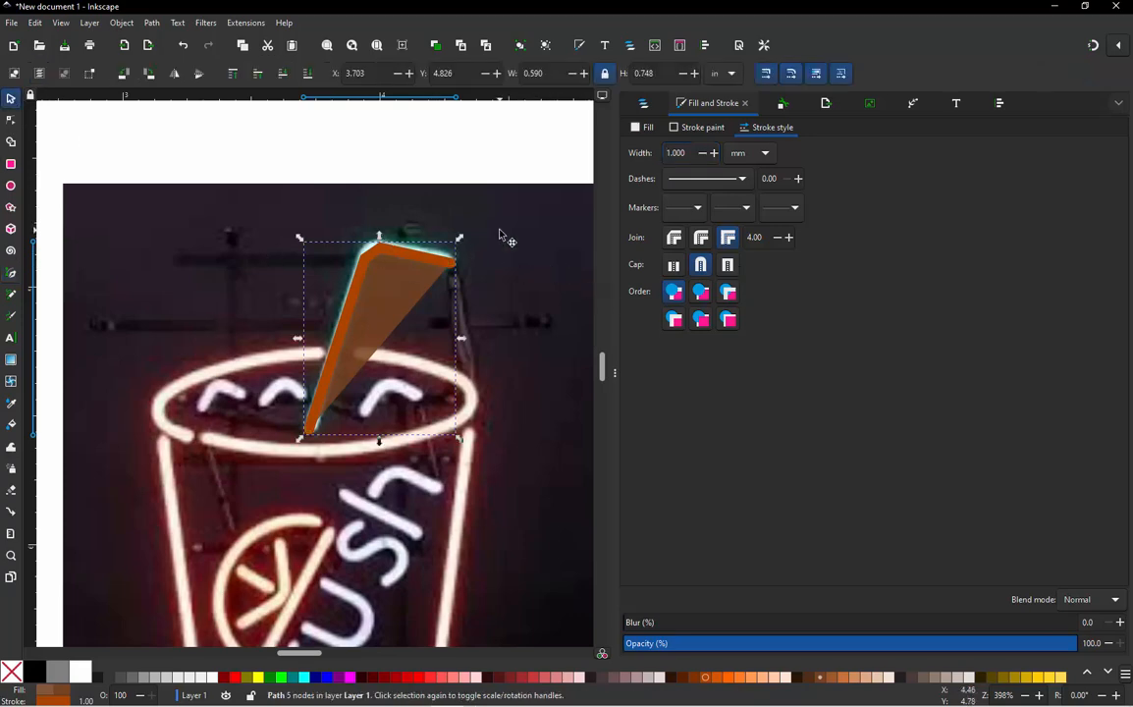
scroll(450, 189, down, 1)
click(427, 168)
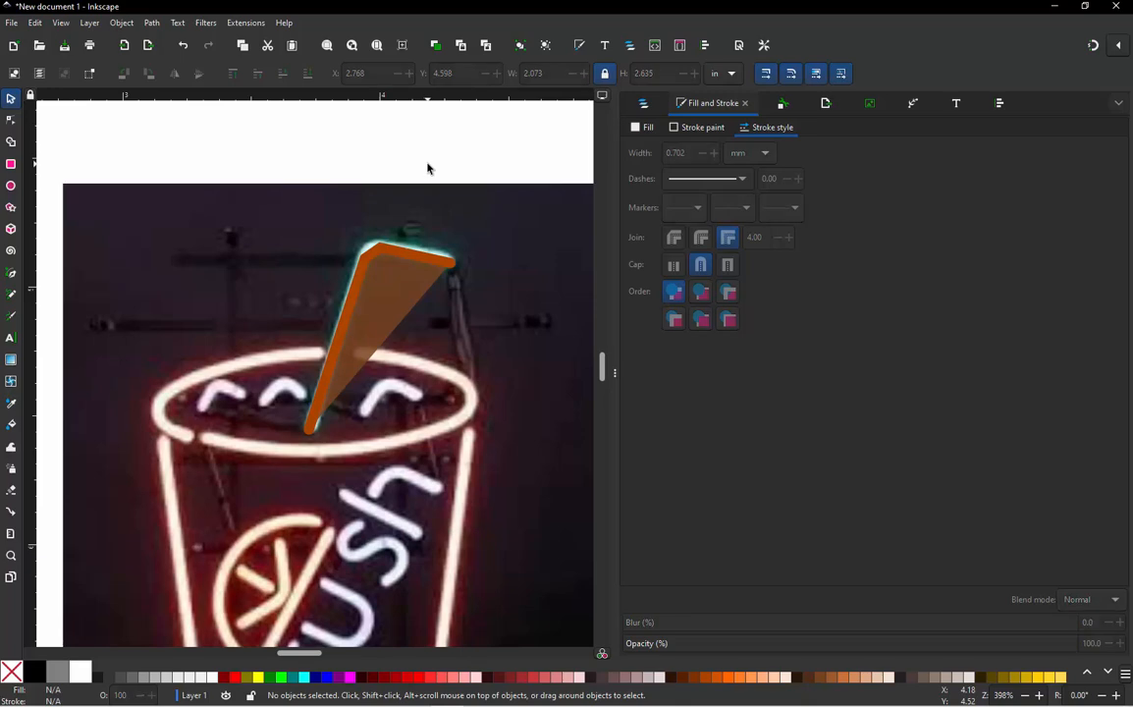
scroll(424, 169, down, 1)
scroll(423, 214, up, 1)
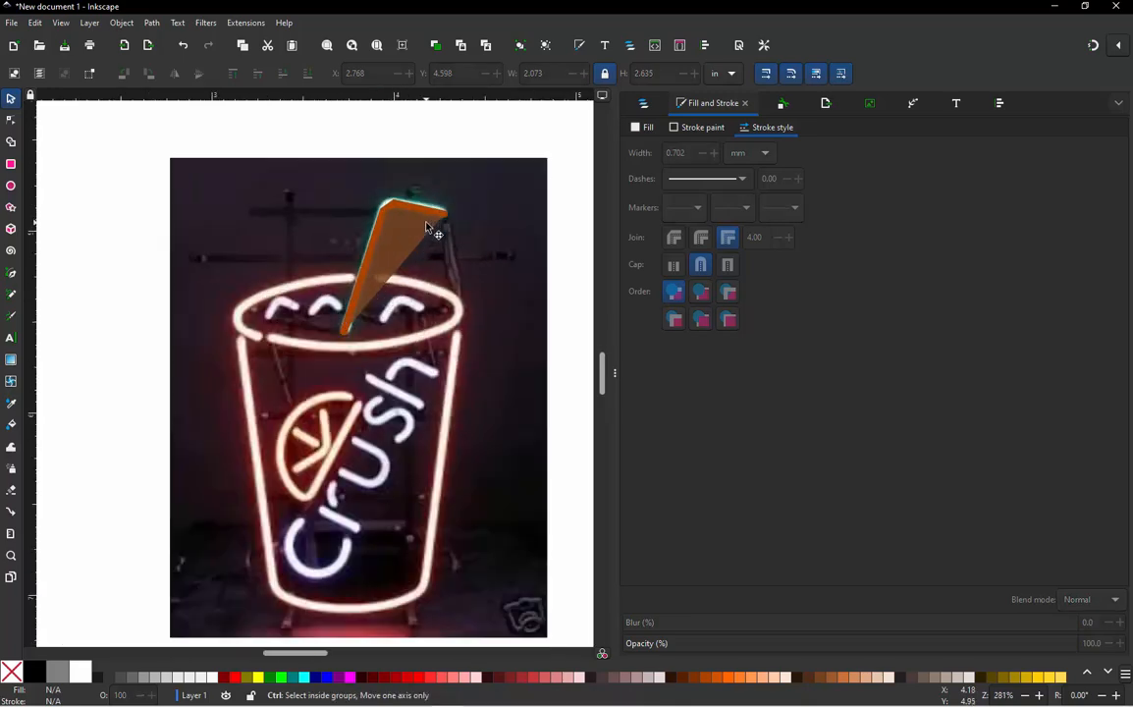
click(476, 279)
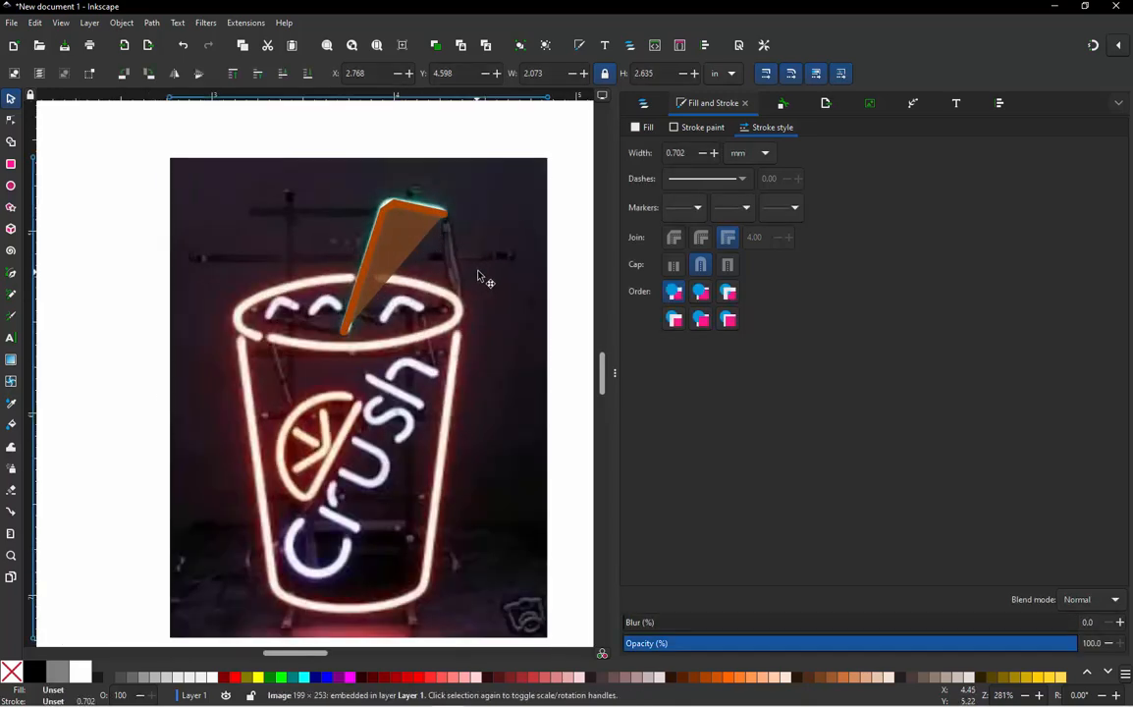
click(645, 104)
mouse_move(1081, 207)
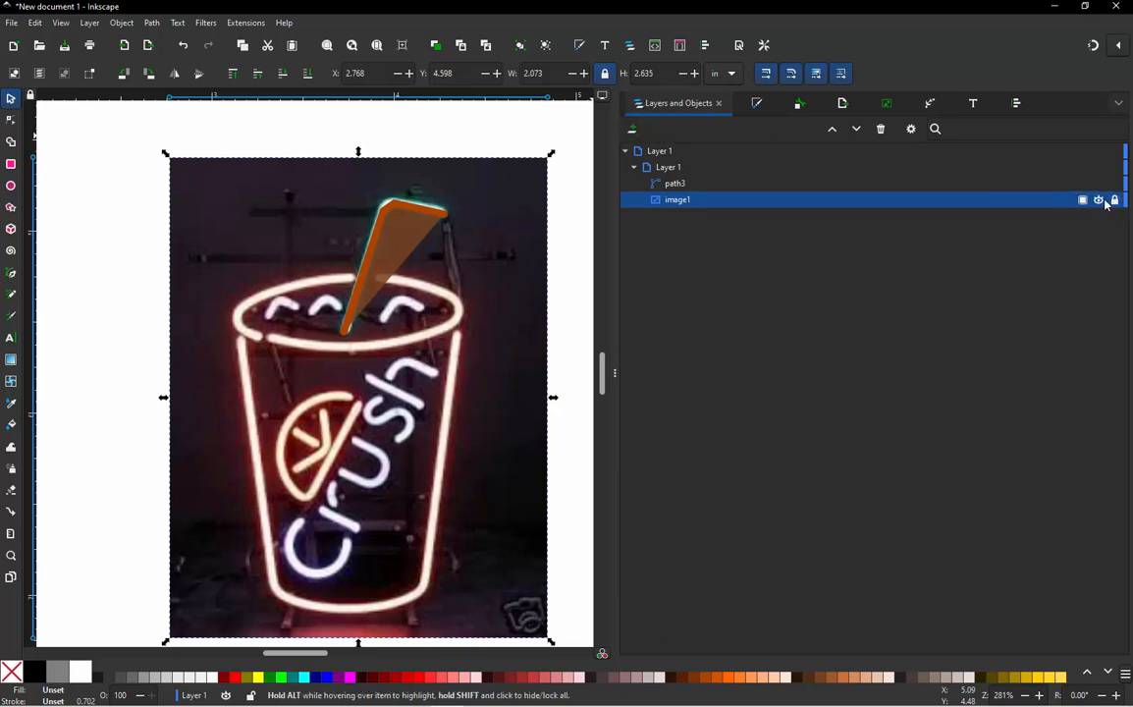
click(1115, 201)
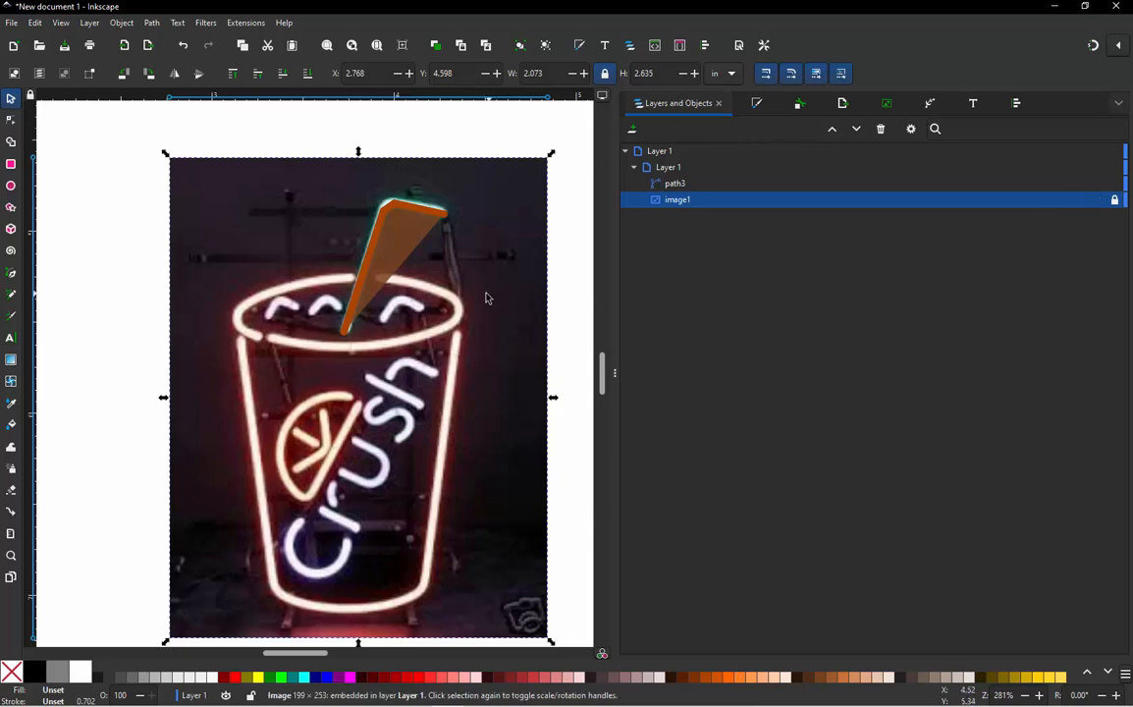
click(126, 247)
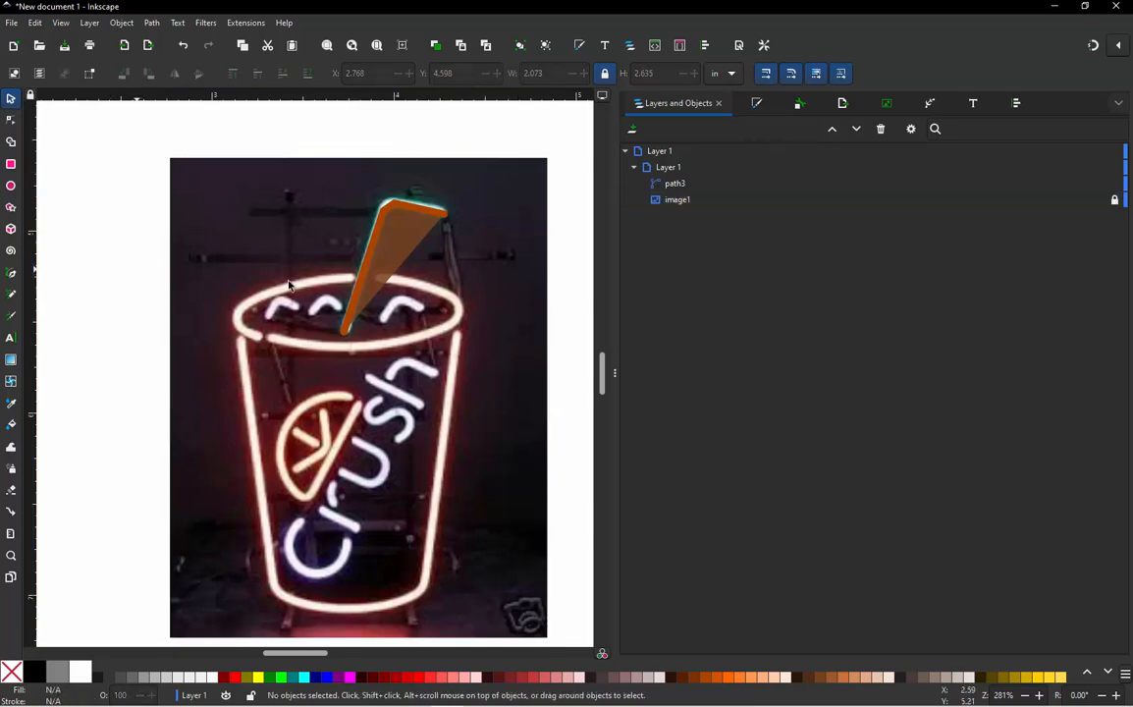
Remove the straw path's fill and make its stroke bright green
click(417, 239)
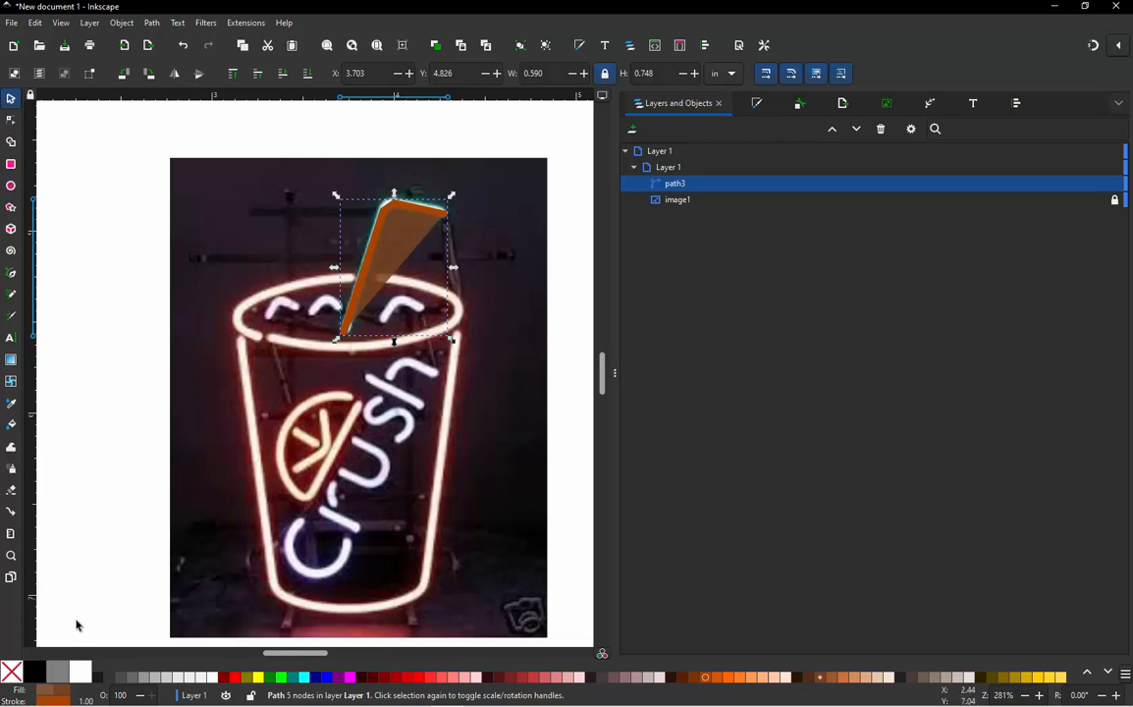
click(12, 673)
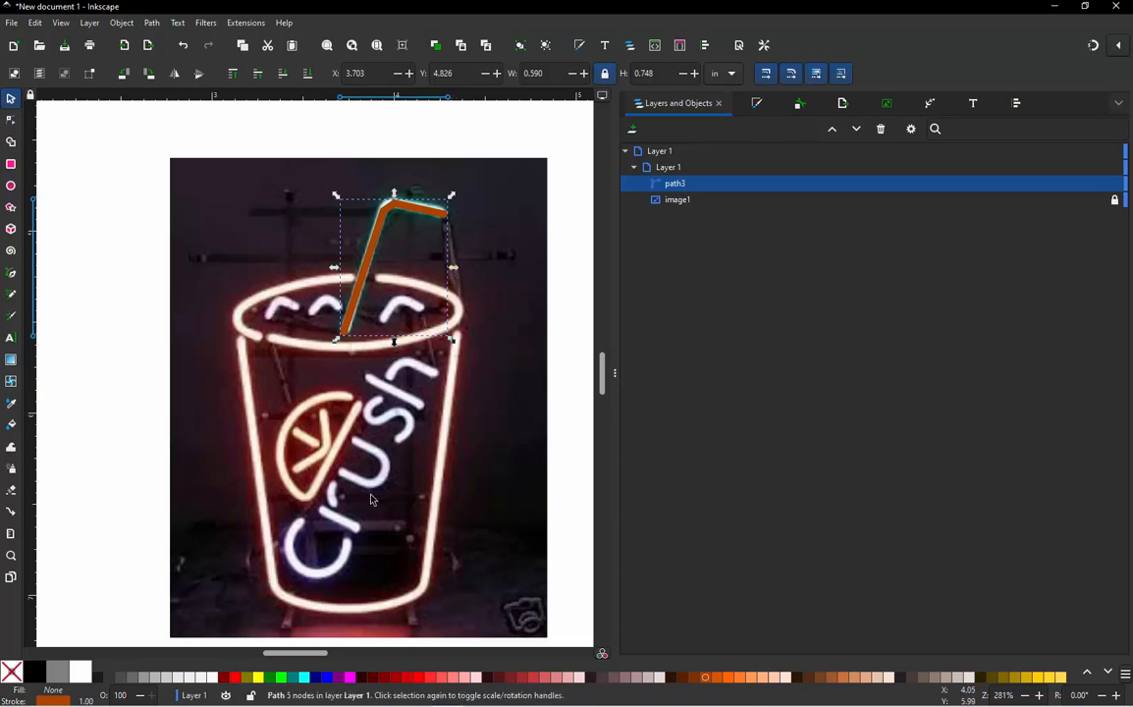
shift+click(286, 677)
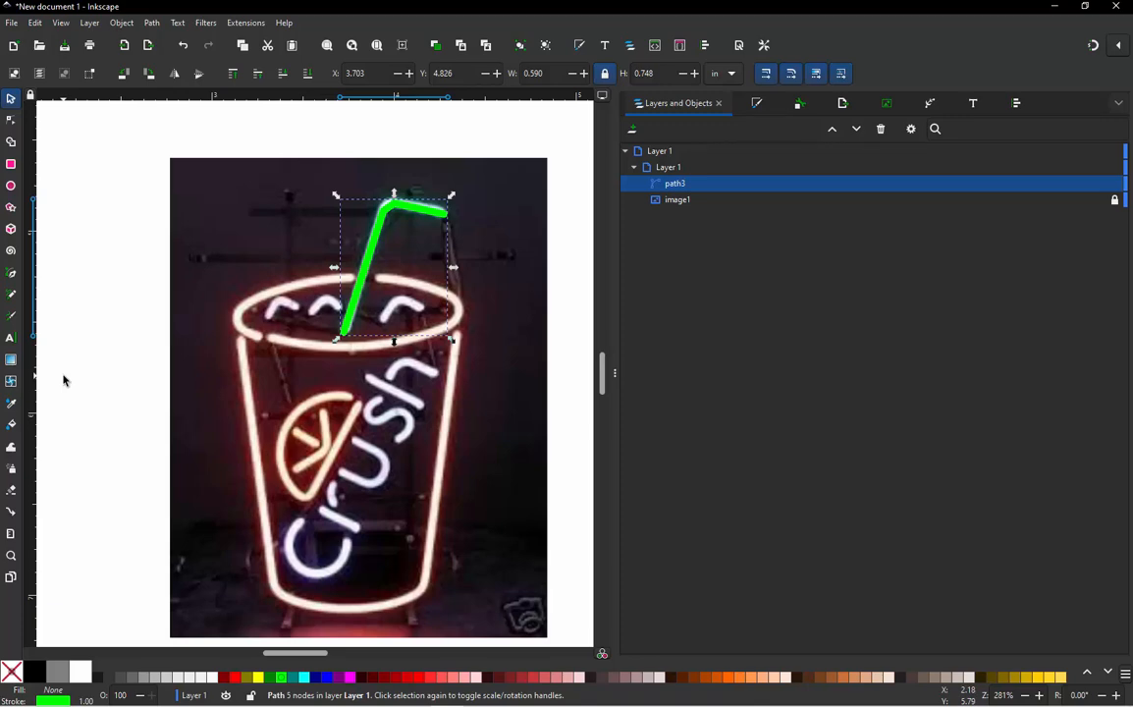
click(76, 361)
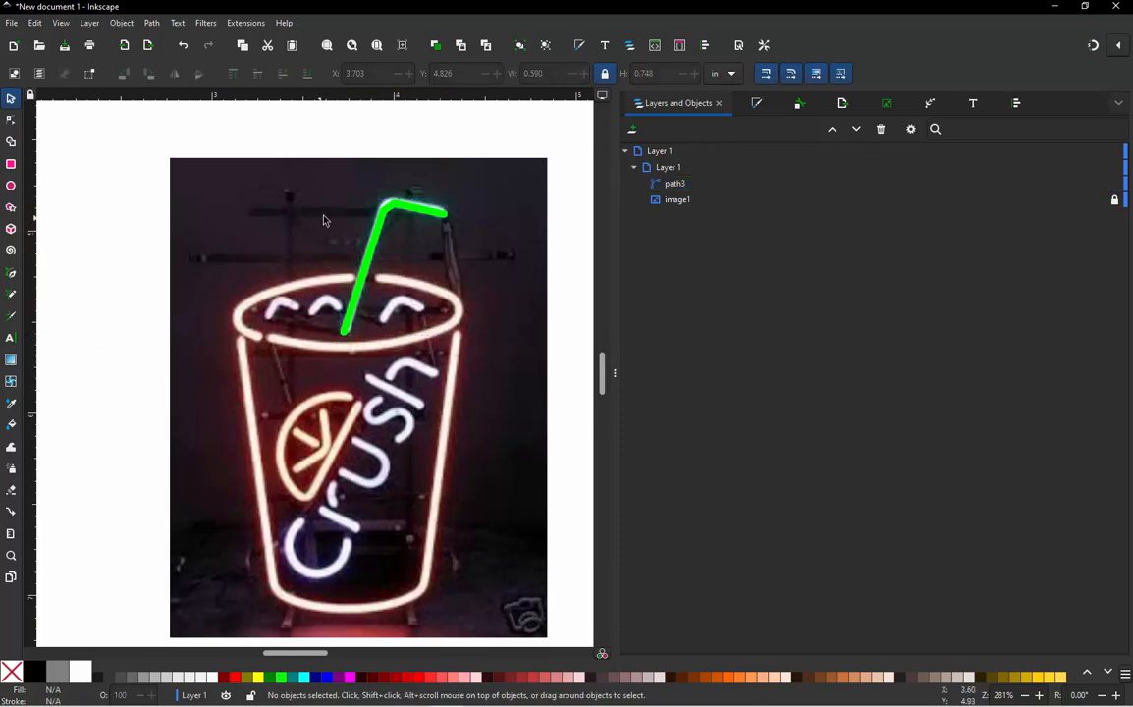
Curve the short segment at the straw's bend outward to follow the rounded neon corner
scroll(408, 196, up, 5)
scroll(395, 205, up, 1)
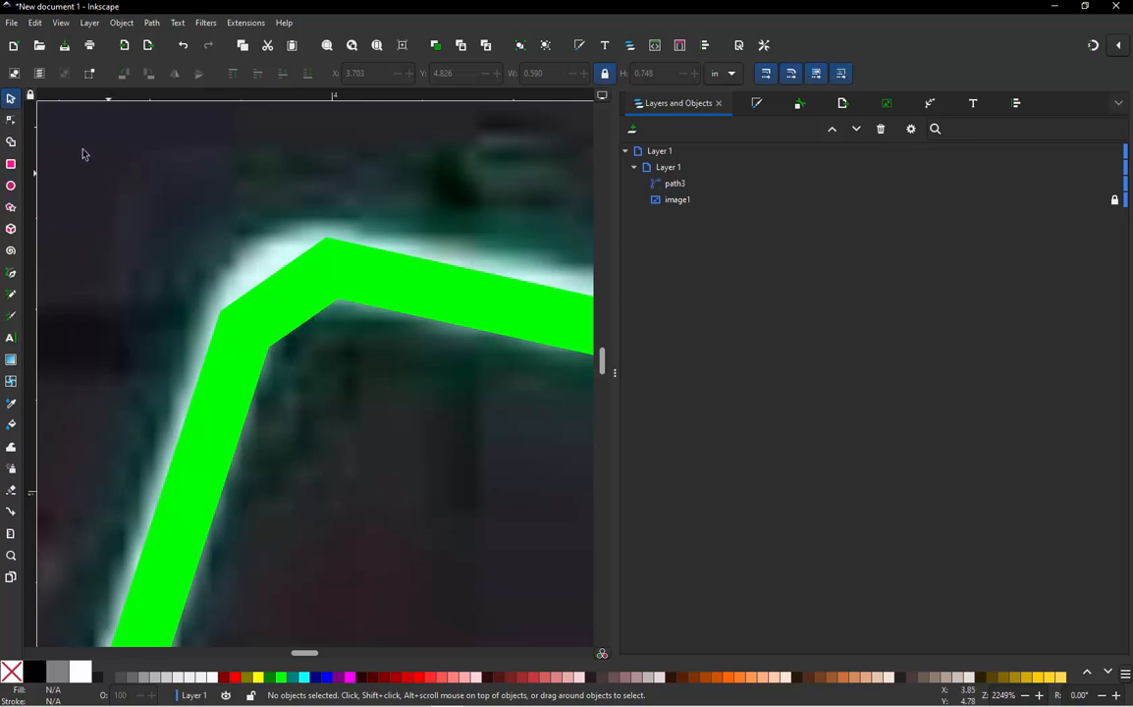
click(11, 121)
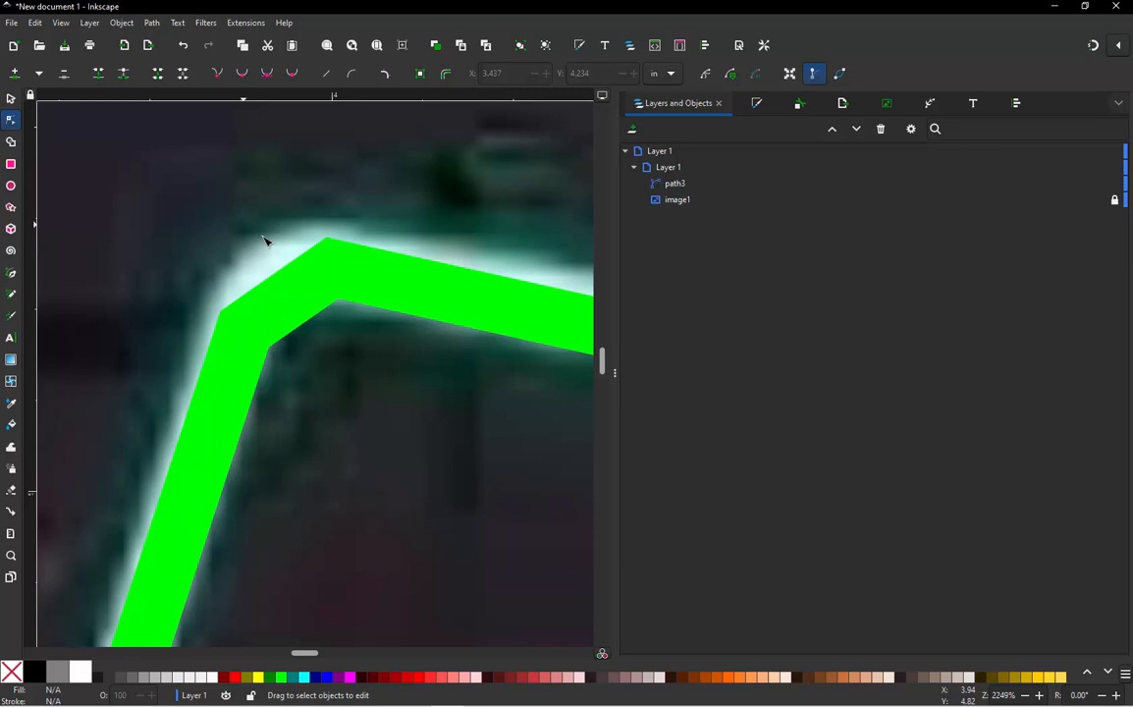
click(295, 302)
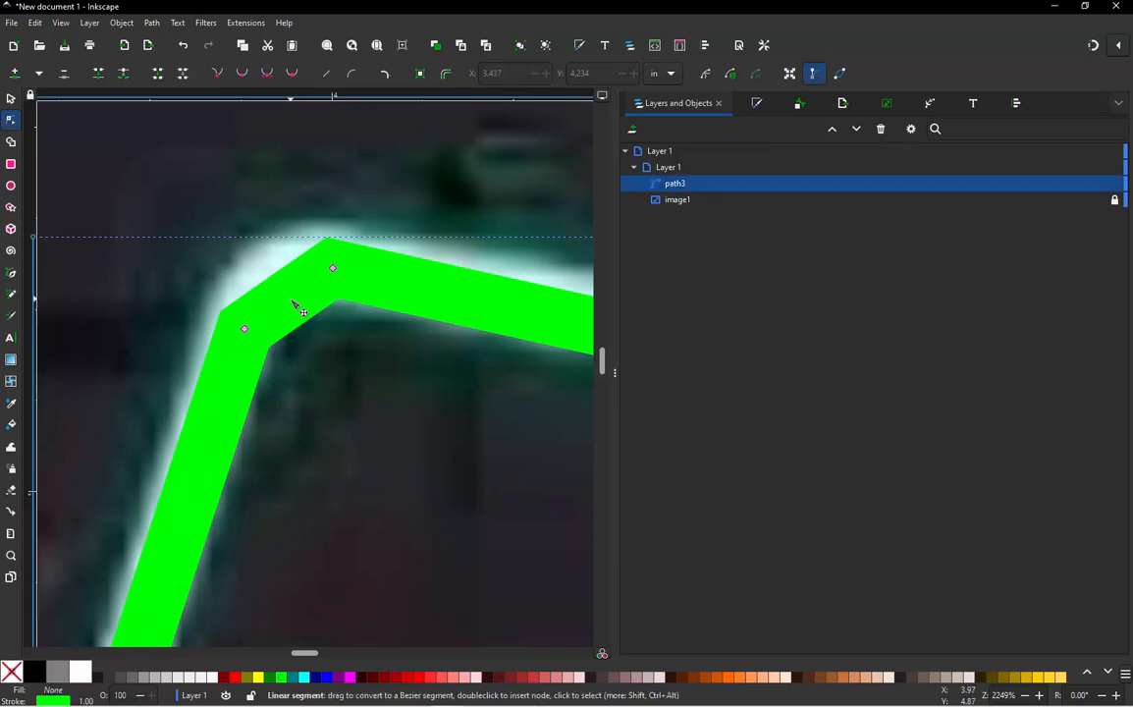
drag(296, 304, 286, 291)
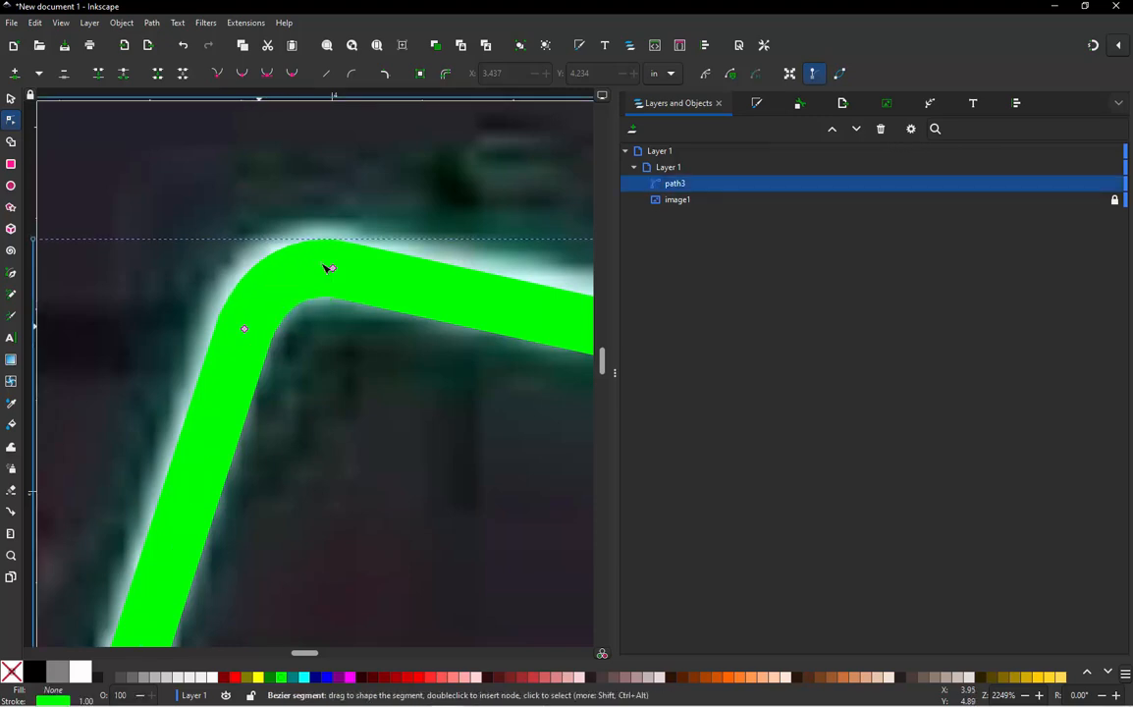
key(s)
scroll(287, 290, down, 2)
scroll(287, 290, down, 5)
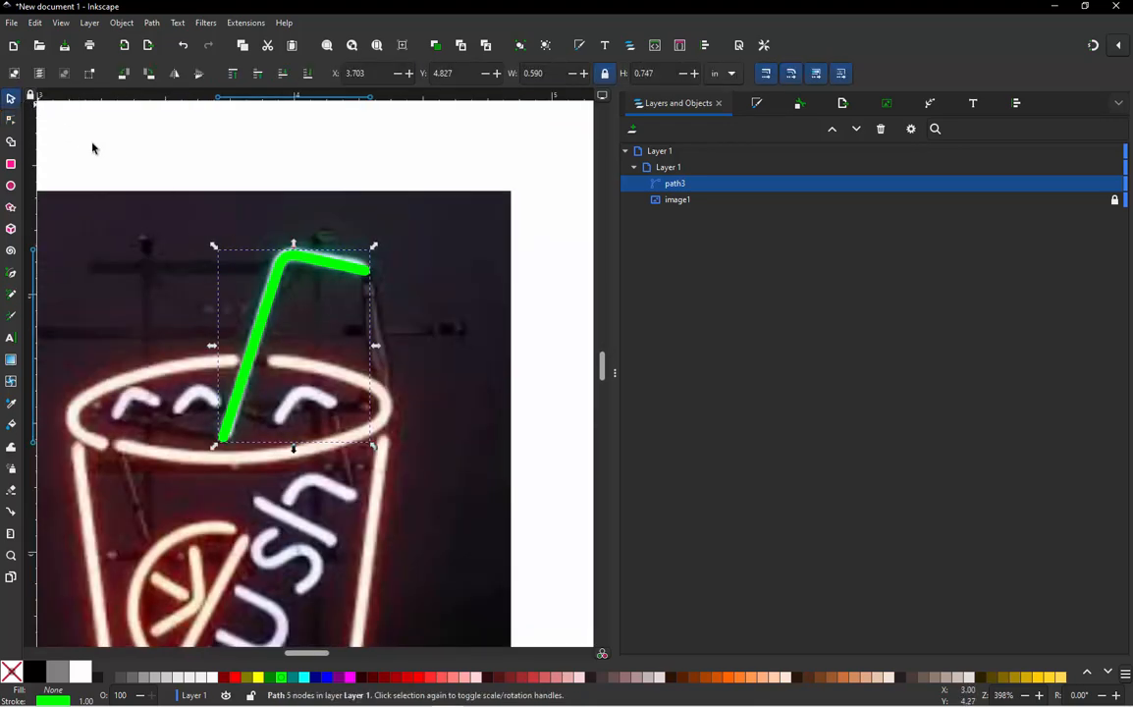
click(186, 166)
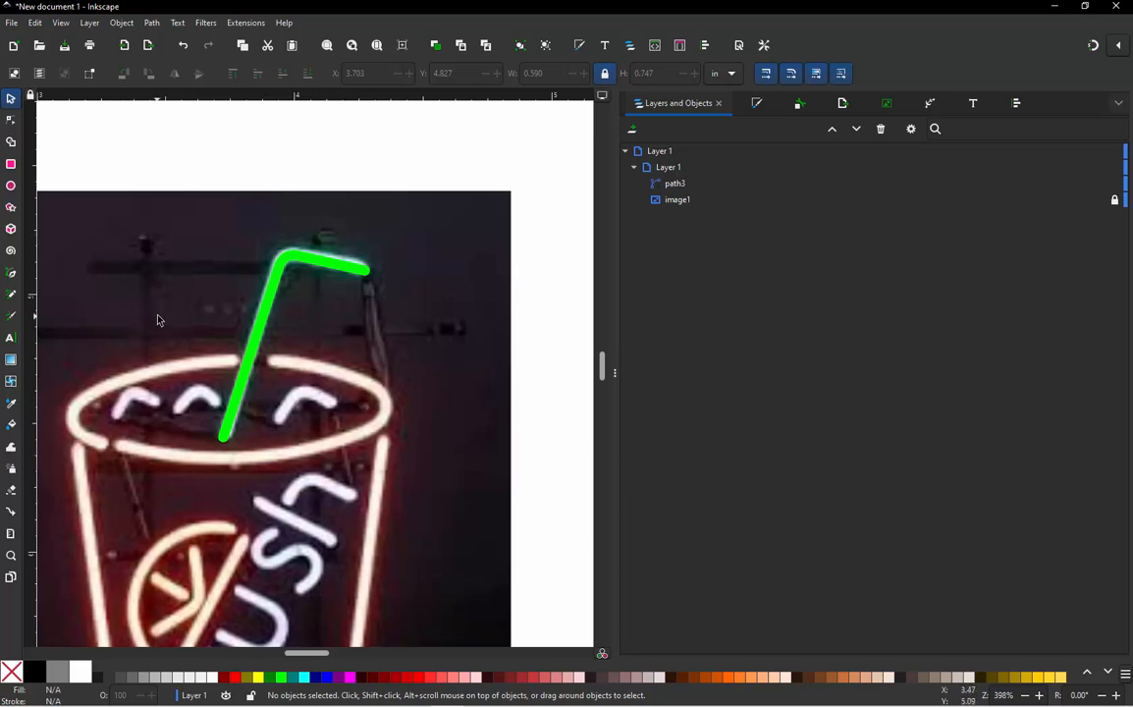
Draw three separate straight Pen lines inside the cup's rim, each joining the two ends of one white ice mark
click(12, 274)
scroll(121, 414, up, 2)
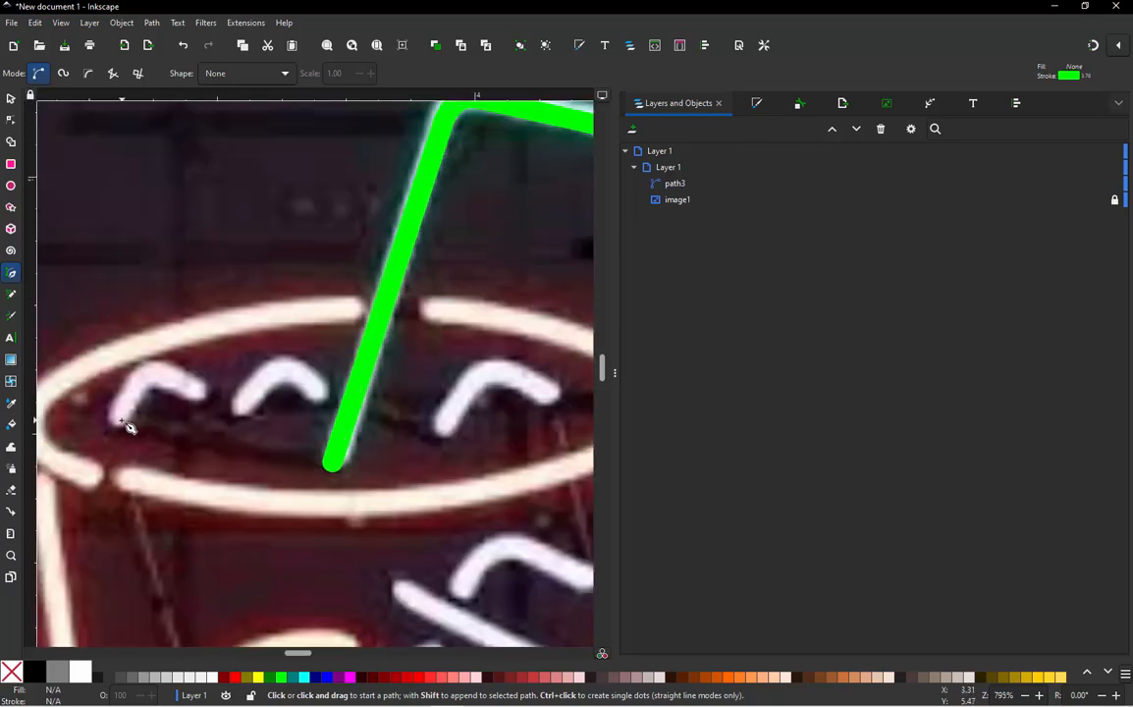
click(118, 421)
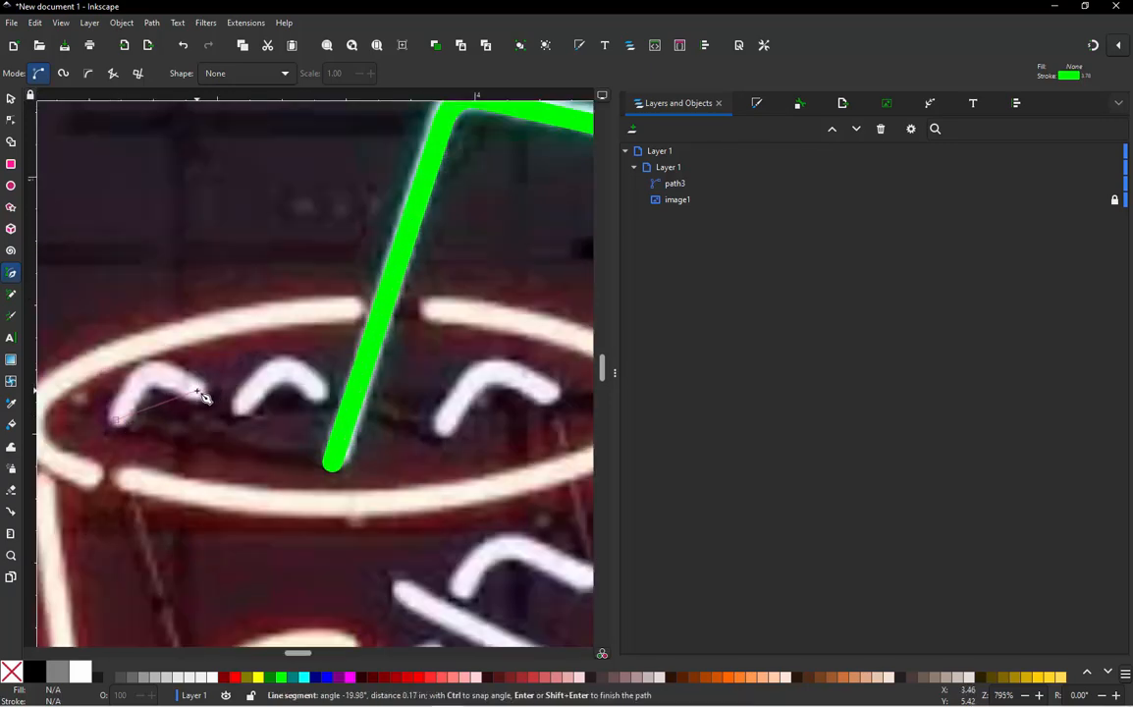
double_click(199, 393)
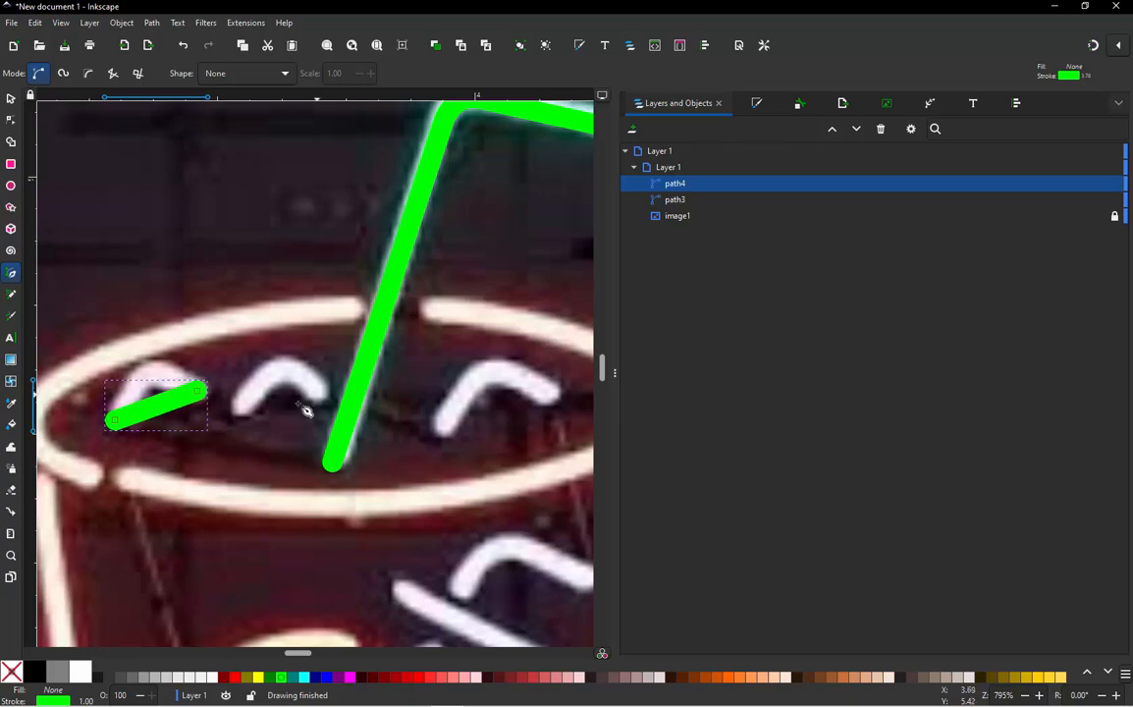
click(239, 405)
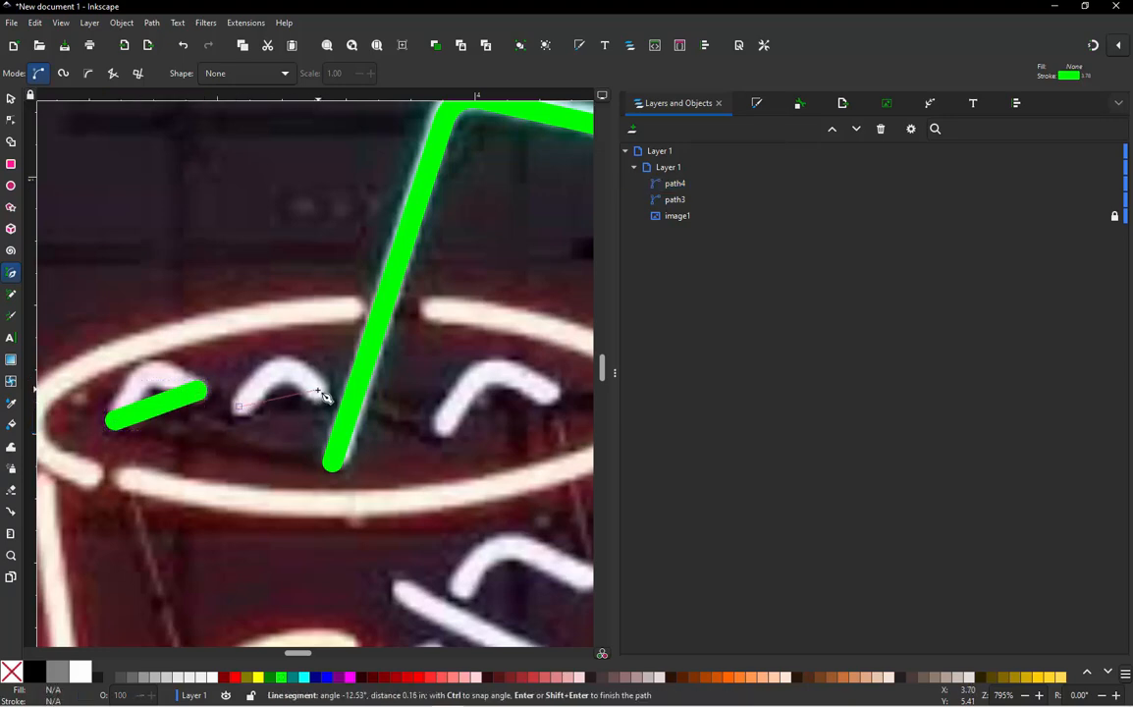
double_click(319, 391)
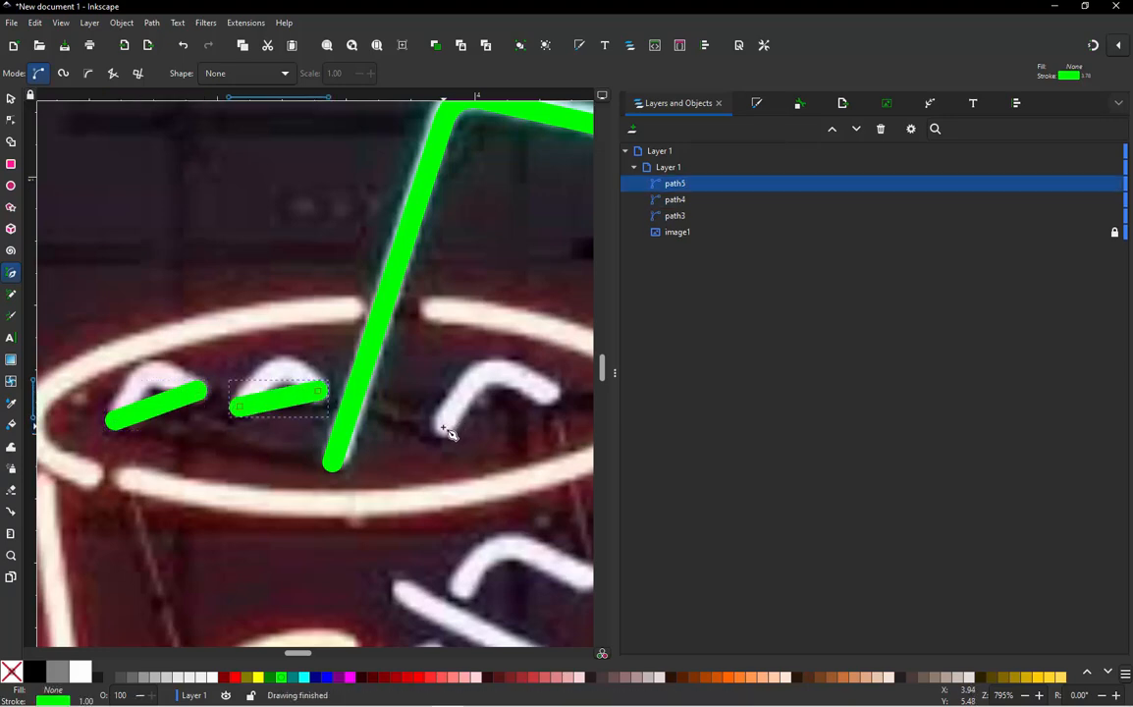
click(442, 427)
double_click(556, 403)
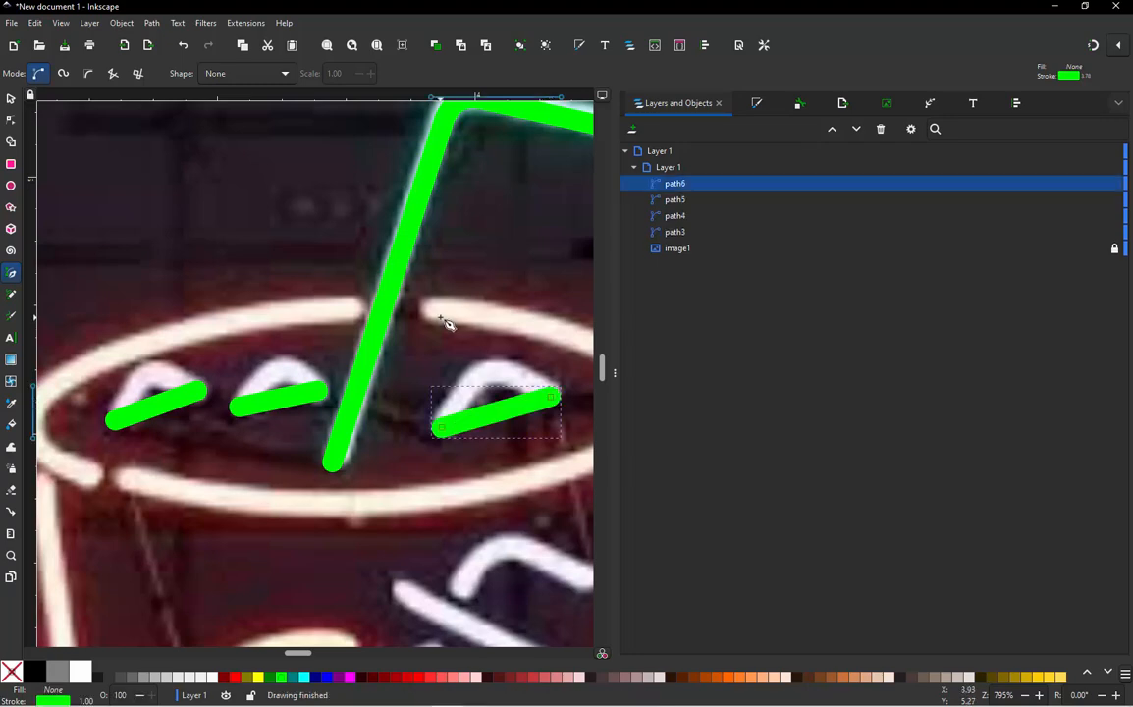
Select the three ice mark lines inside the cup's rim and set their stroke colour to 2.5% gray
scroll(447, 323, down, 5)
scroll(454, 411, up, 2)
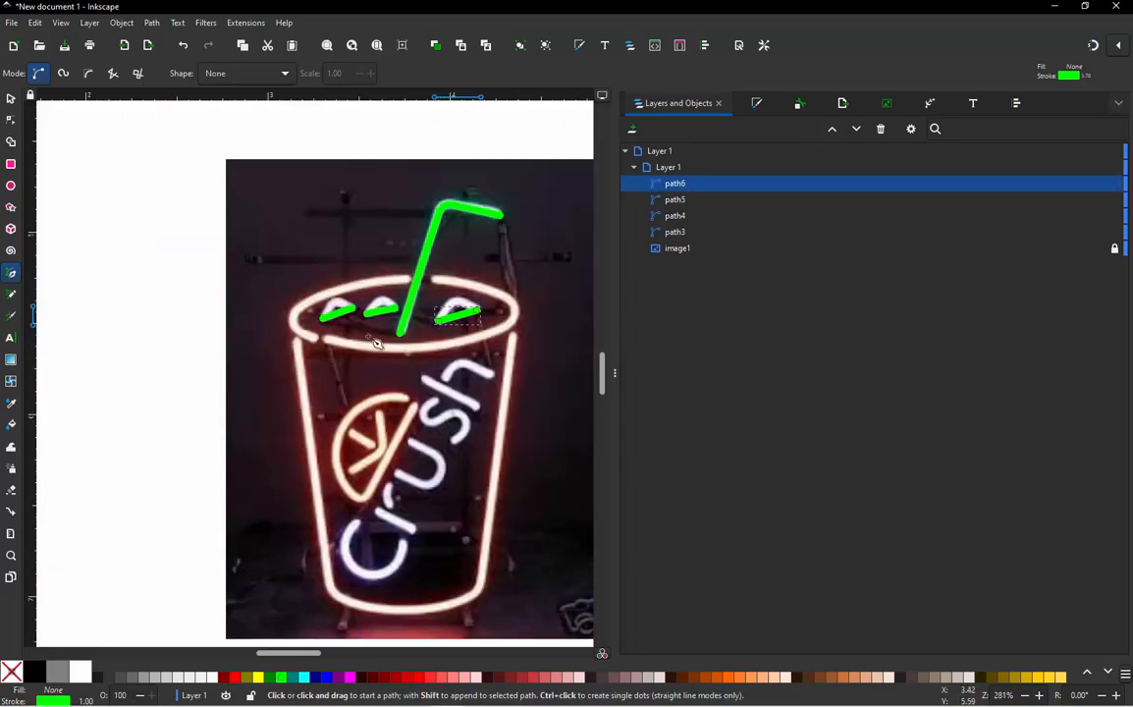
scroll(358, 325, up, 2)
key(s)
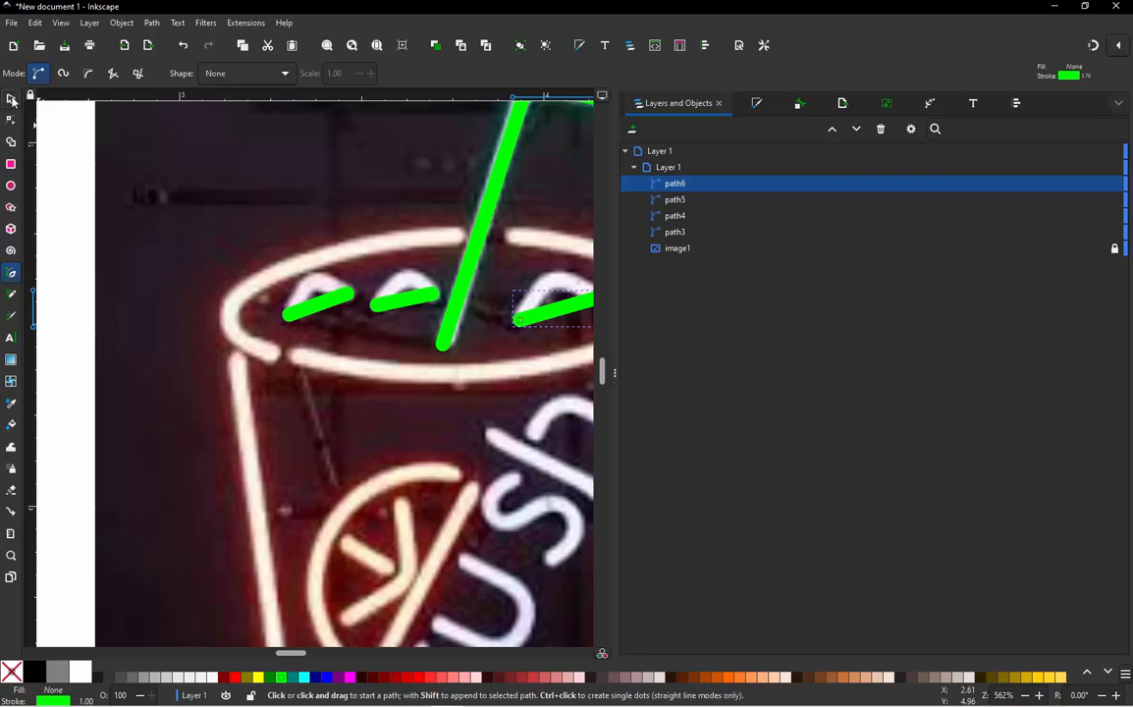
click(342, 295)
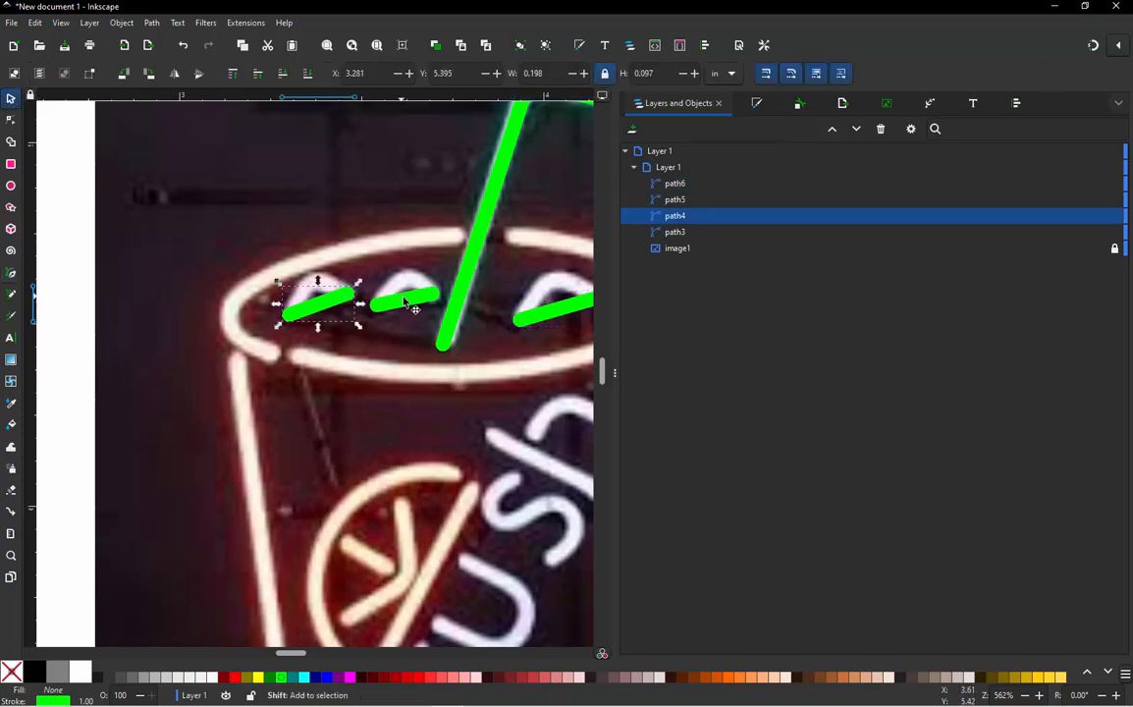
shift+click(386, 298)
shift+click(545, 320)
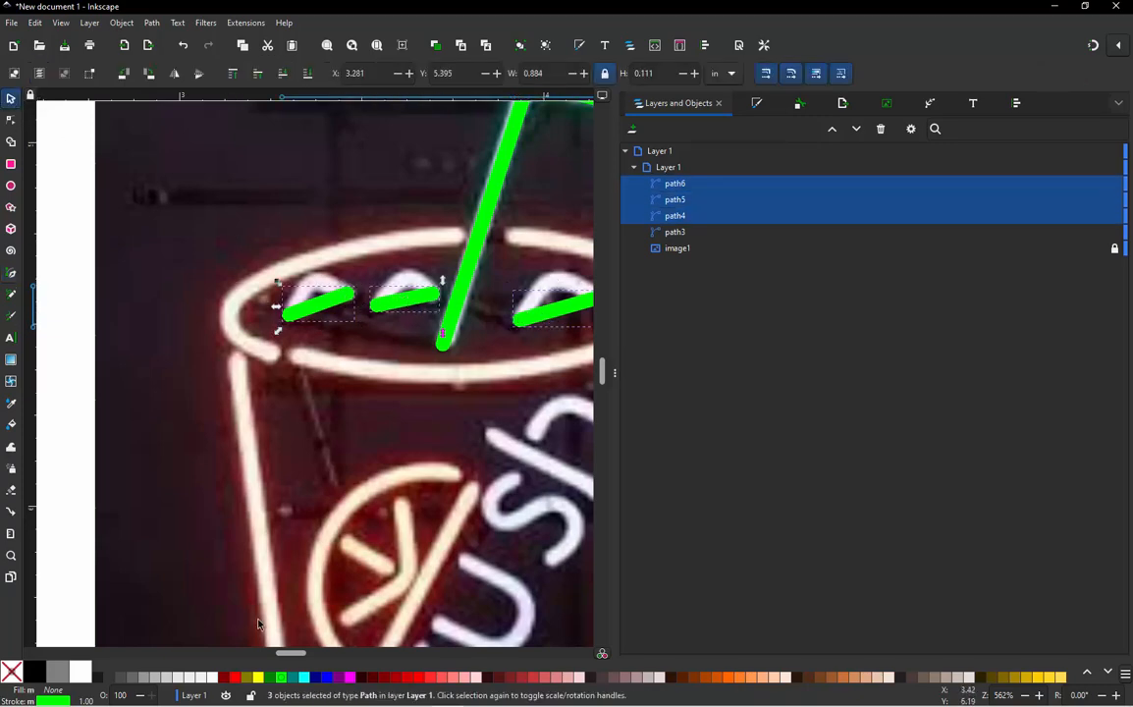
shift+click(215, 678)
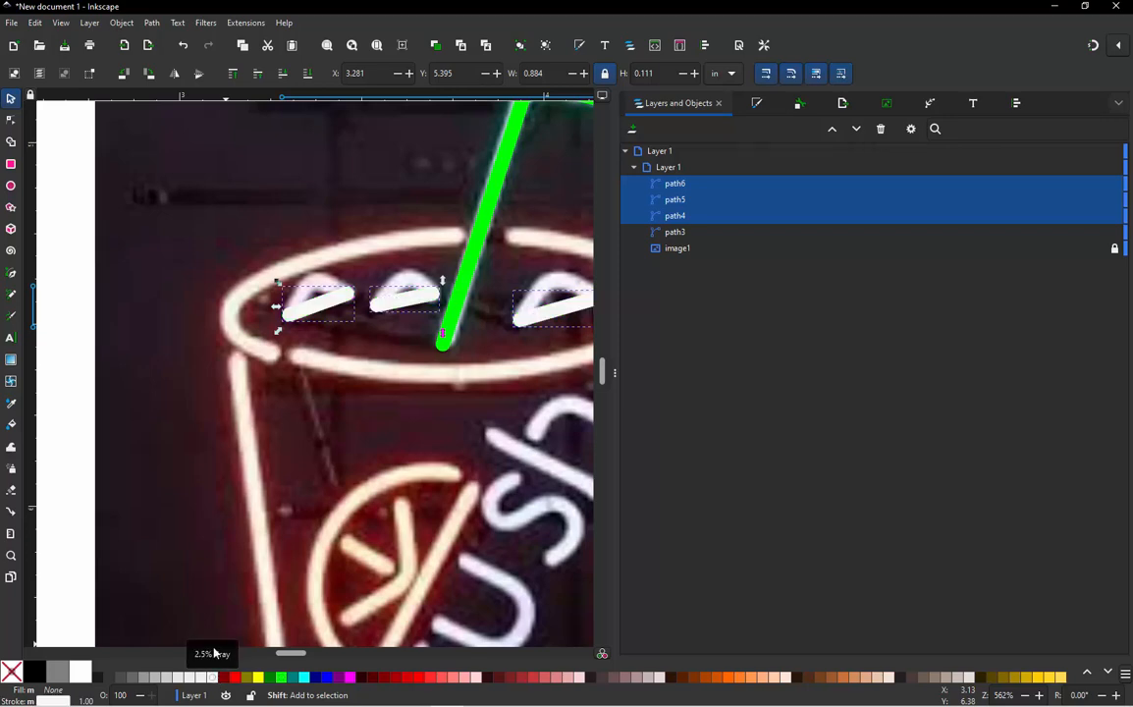
Bend the leftmost ice line upward and adjust its curve handle to form a rounded peak over the neon mark
click(11, 120)
scroll(329, 316, up, 3)
ctrl+scroll(322, 420, up, 1)
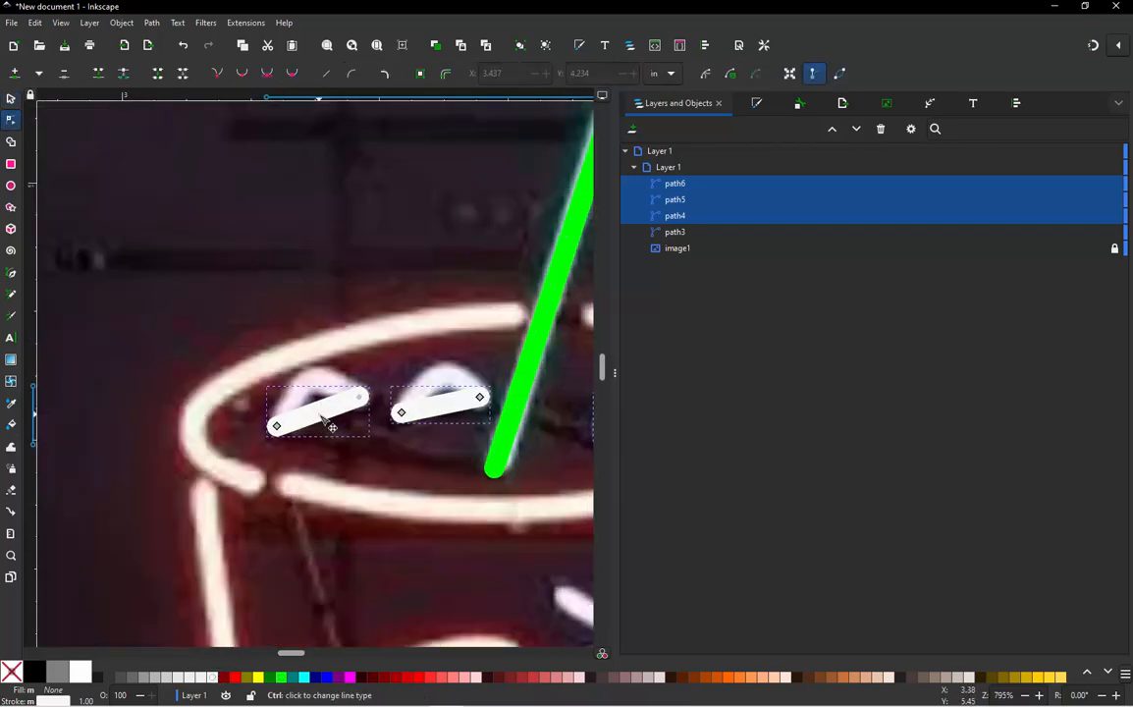
ctrl+scroll(324, 420, up, 1)
drag(324, 421, 317, 370)
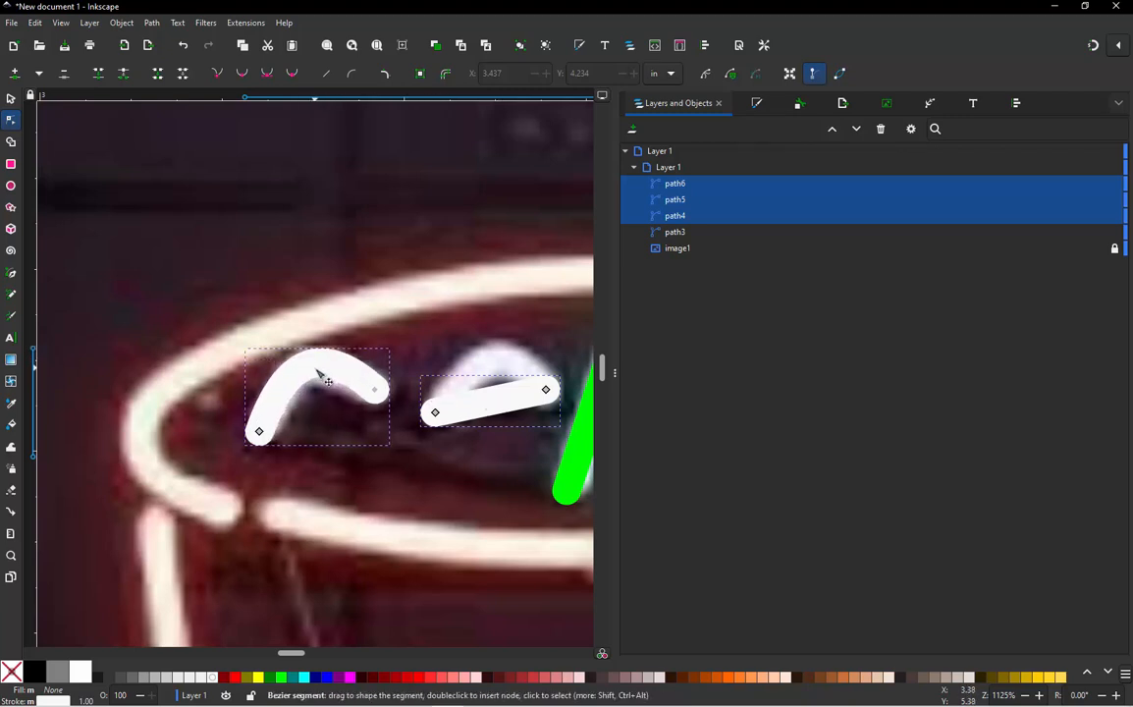
click(375, 393)
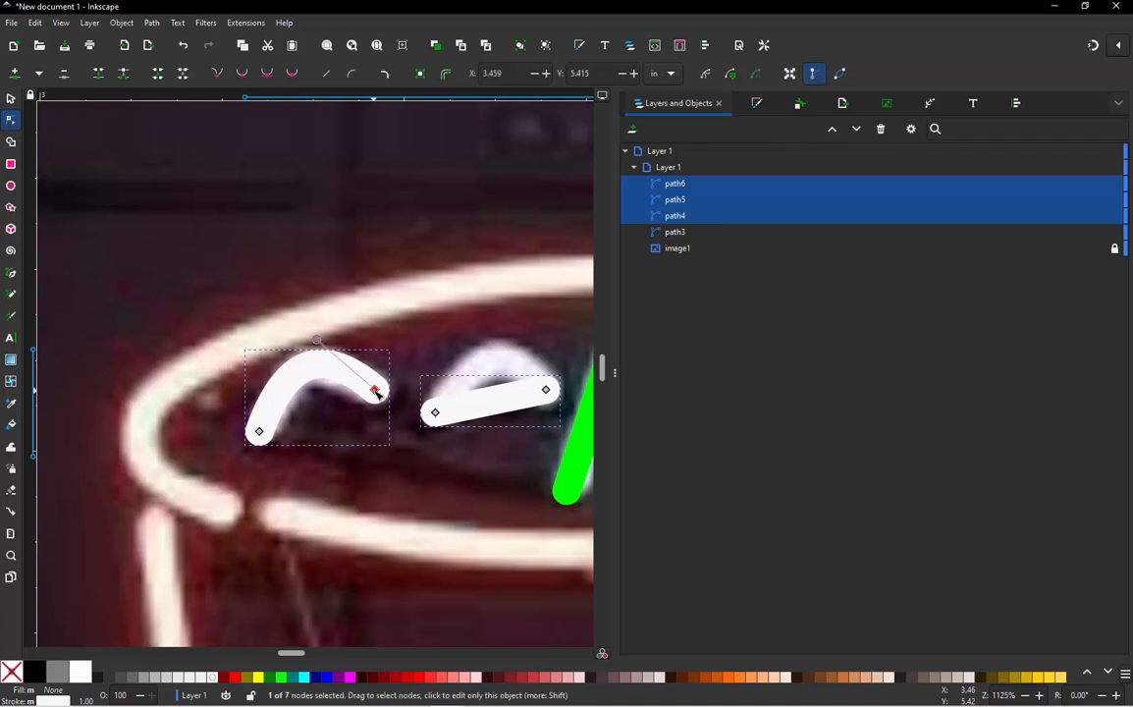
click(258, 431)
drag(282, 369, 319, 346)
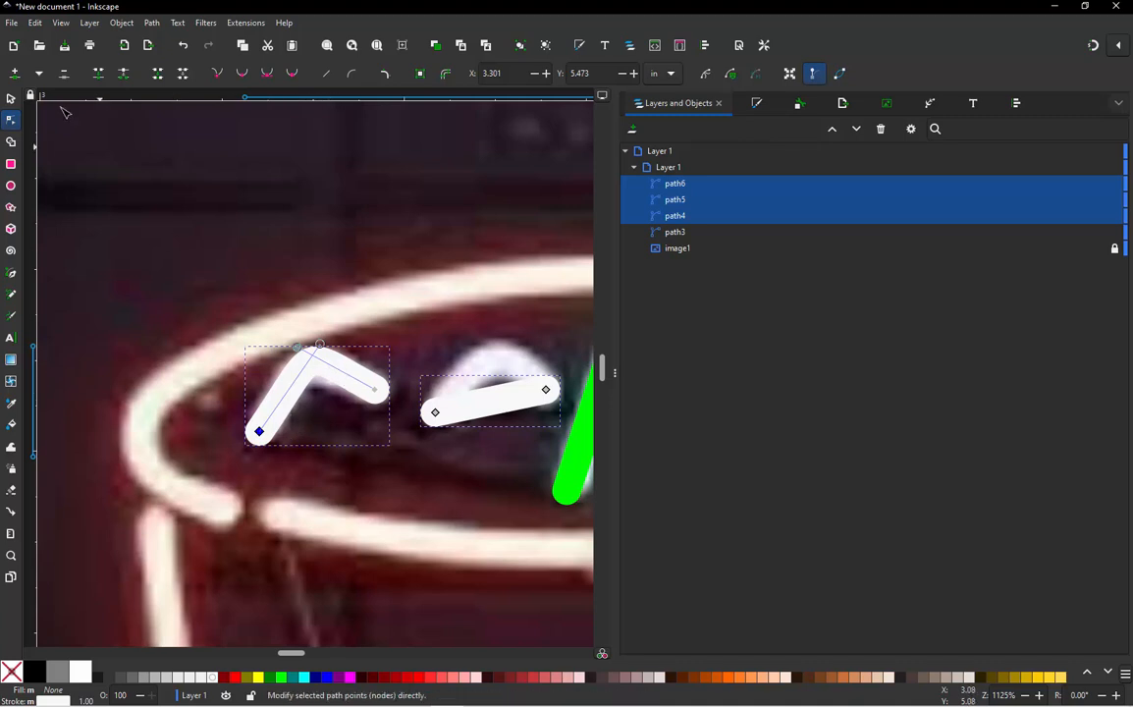
Shift the three selected ice marks slightly down and to the right, and clear the selection
click(11, 99)
drag(364, 387, 376, 397)
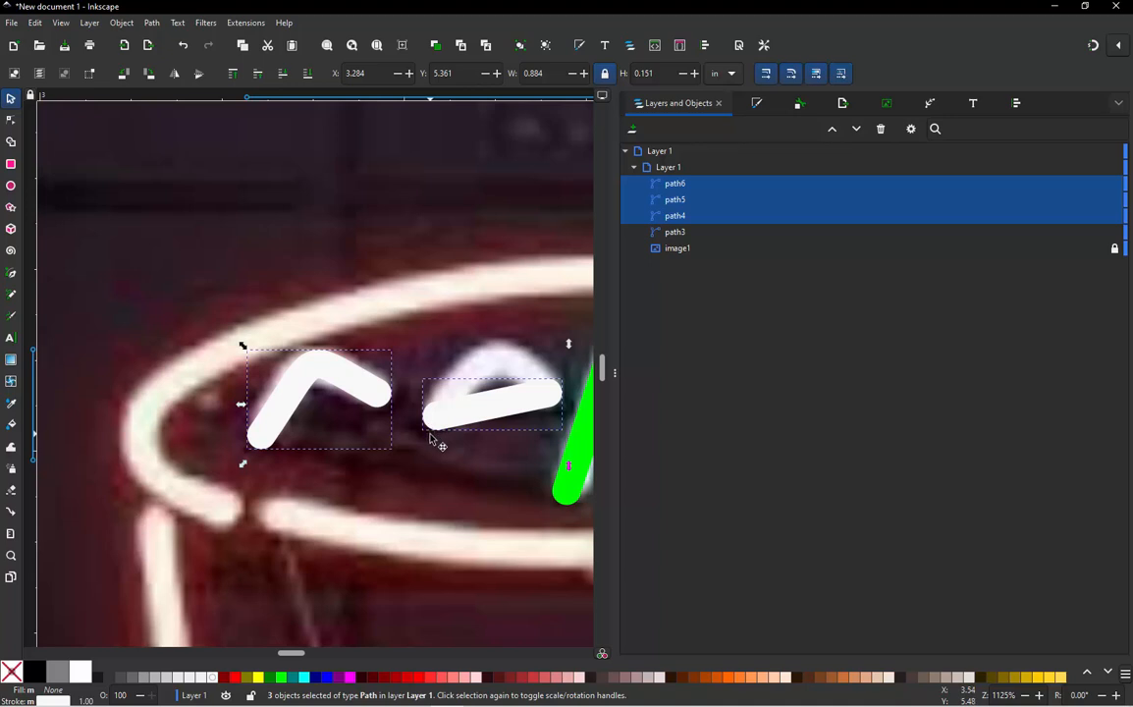
click(438, 463)
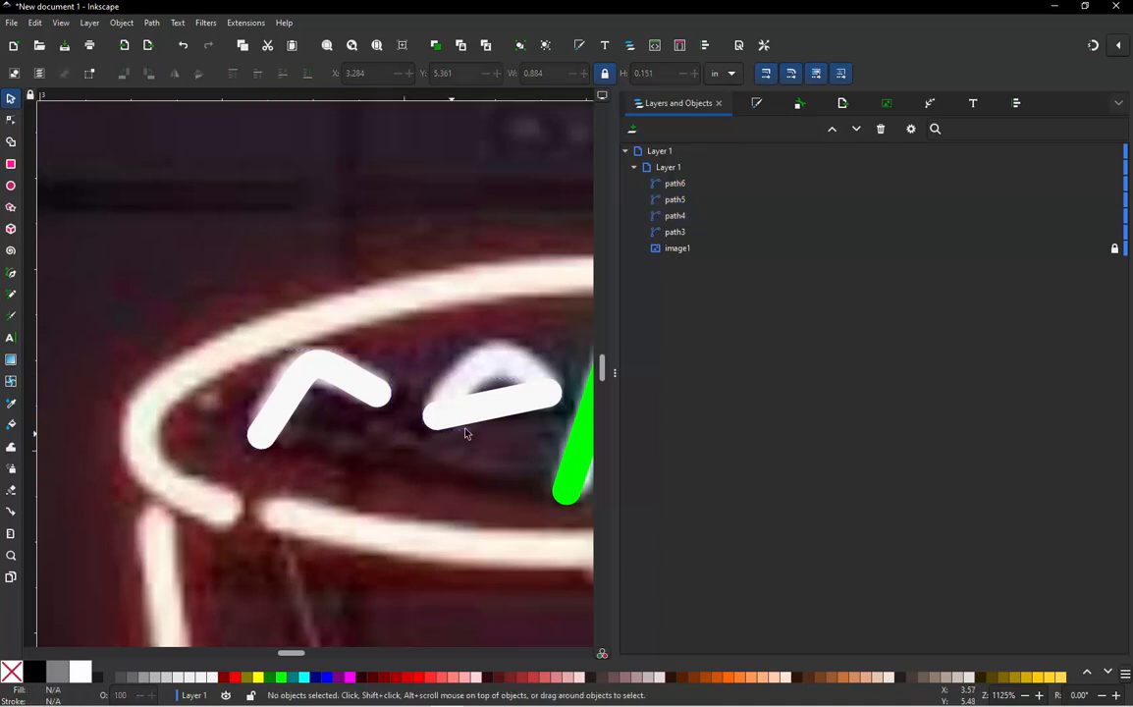
Bend the middle ice line upward into a peak that follows its neon mark
click(504, 410)
double_click(504, 405)
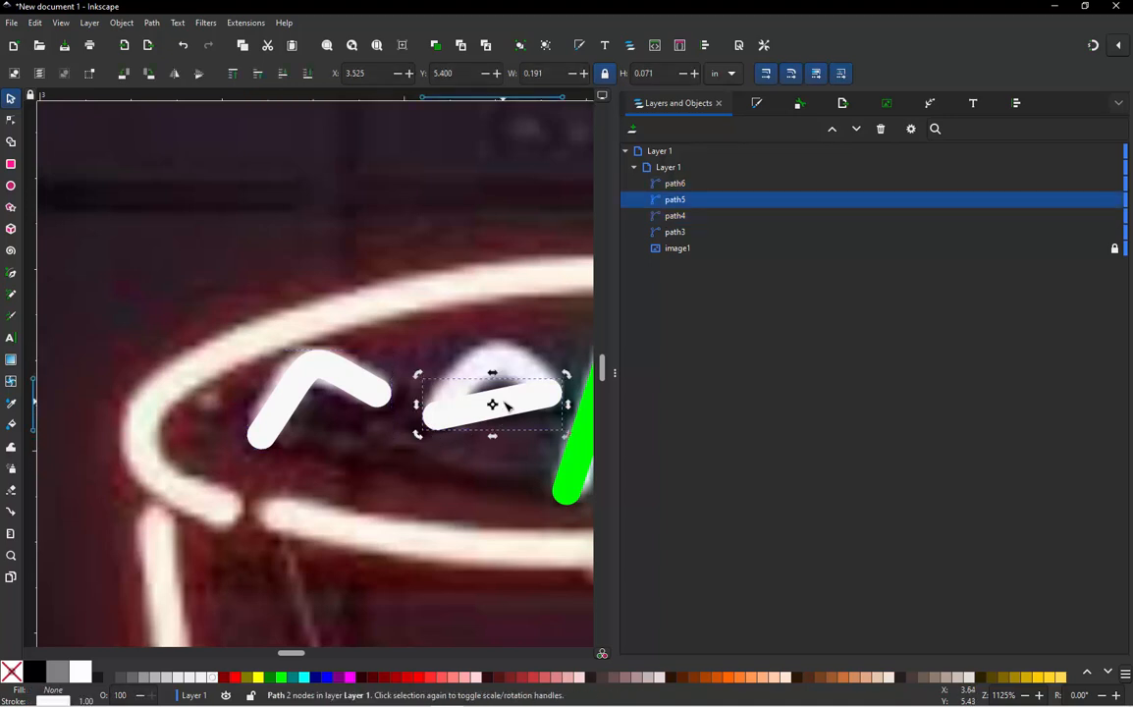
drag(504, 410, 492, 342)
click(548, 392)
scroll(304, 356, down, 3)
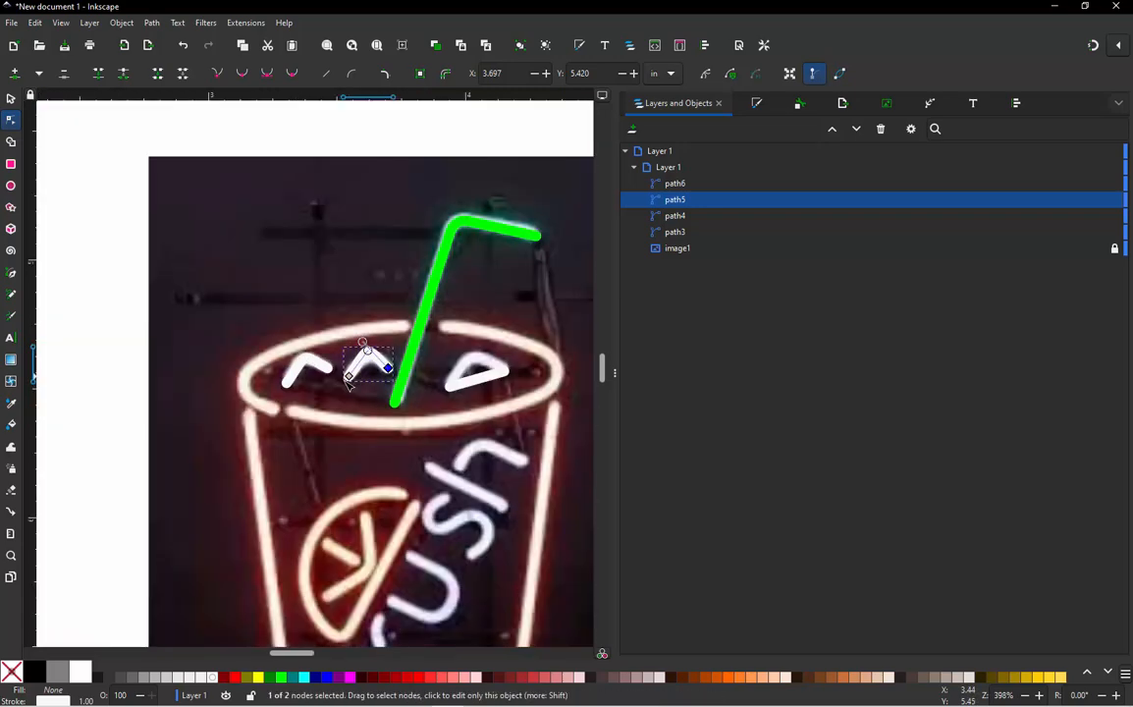
scroll(395, 355, up, 2)
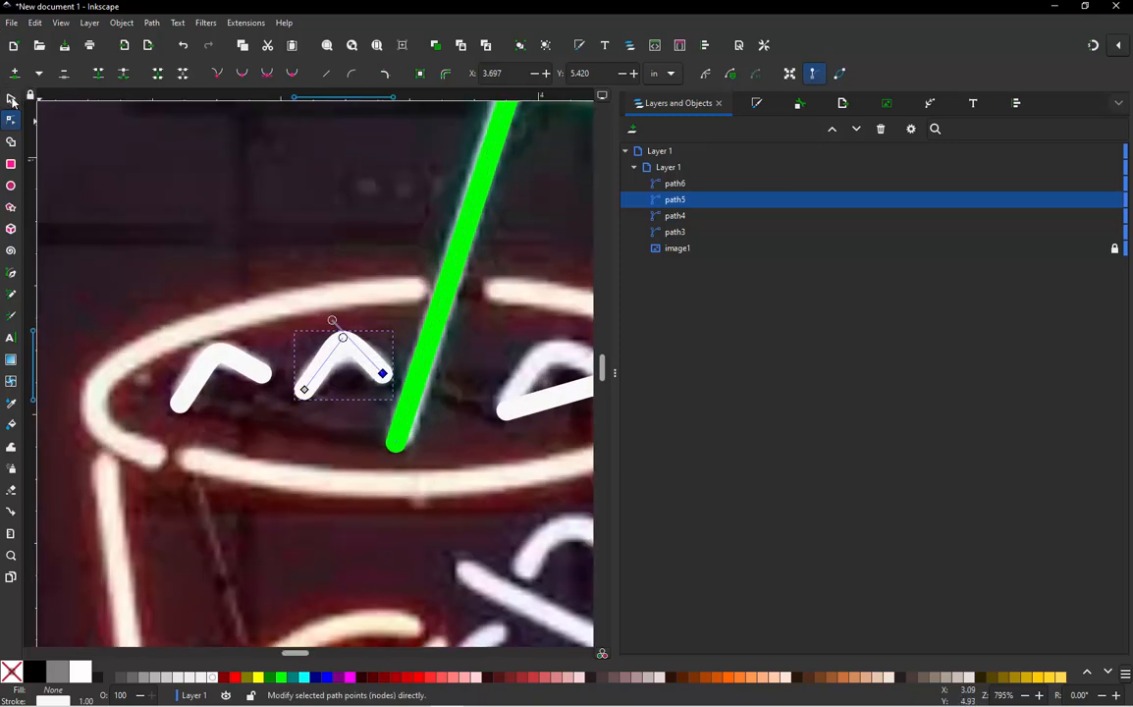
Scale the middle ice mark down to about 0.164 by 0.114 in
click(11, 99)
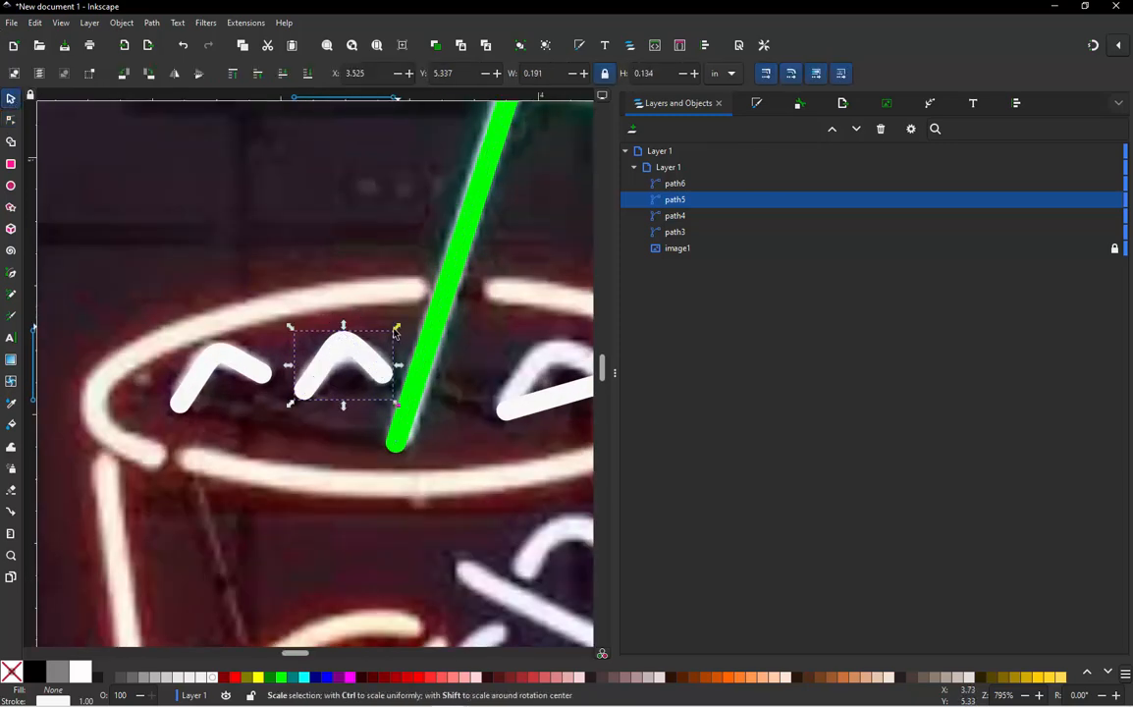
drag(396, 329, 368, 358)
scroll(331, 297, down, 1)
scroll(331, 296, down, 2)
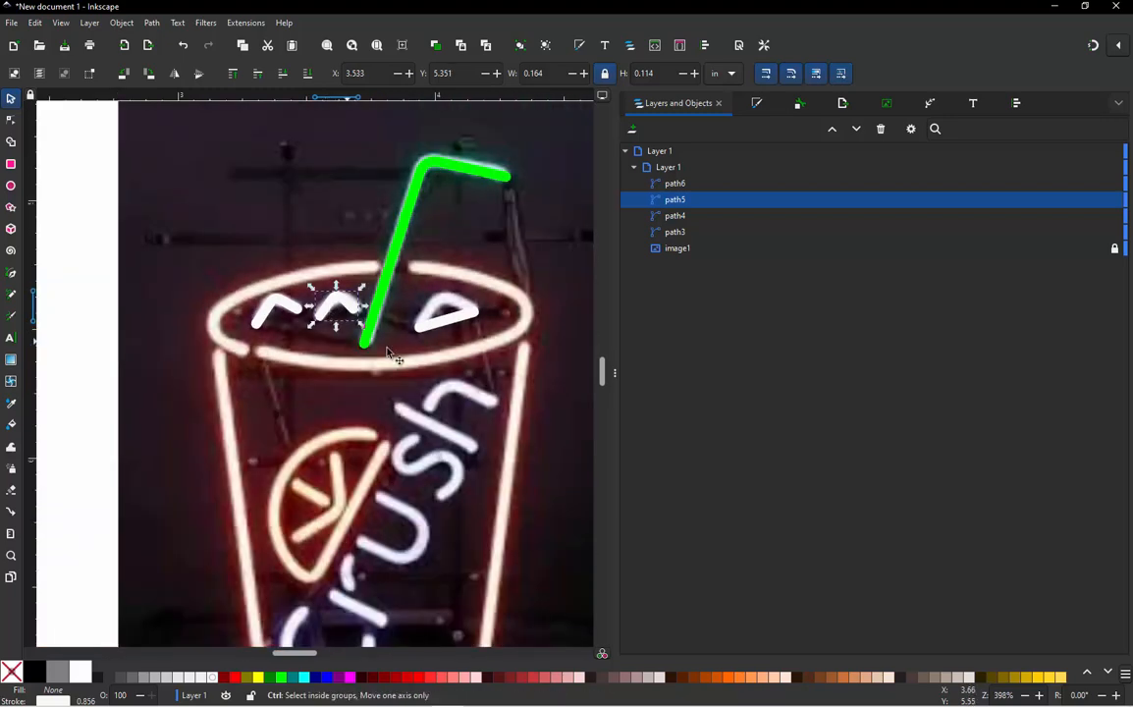
Bend the ice line on the straw's right side upward and adjust its curve handle to form a rounded peak
scroll(390, 333, up, 3)
double_click(347, 313)
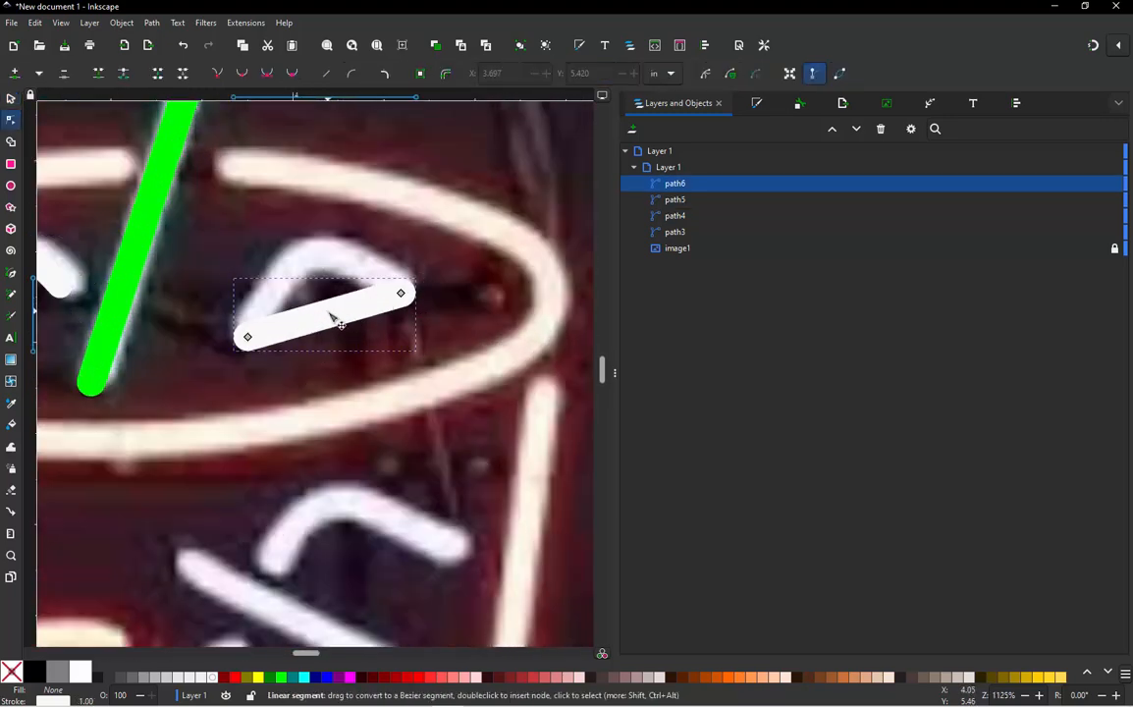
drag(329, 313, 316, 253)
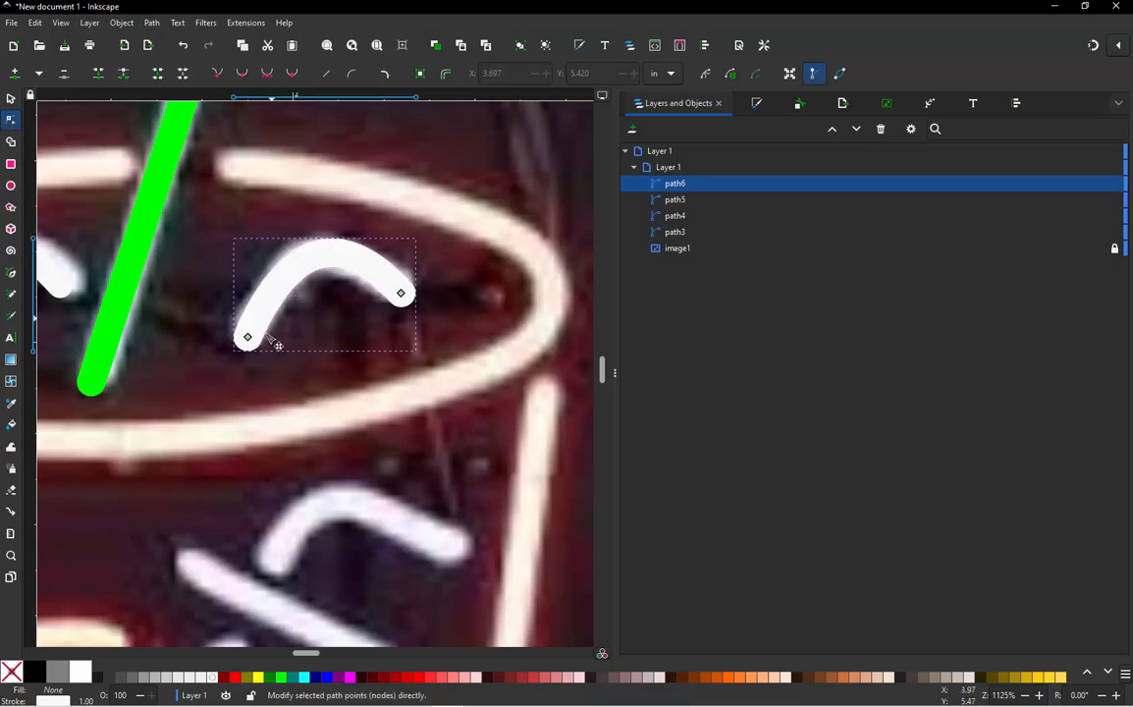
click(248, 337)
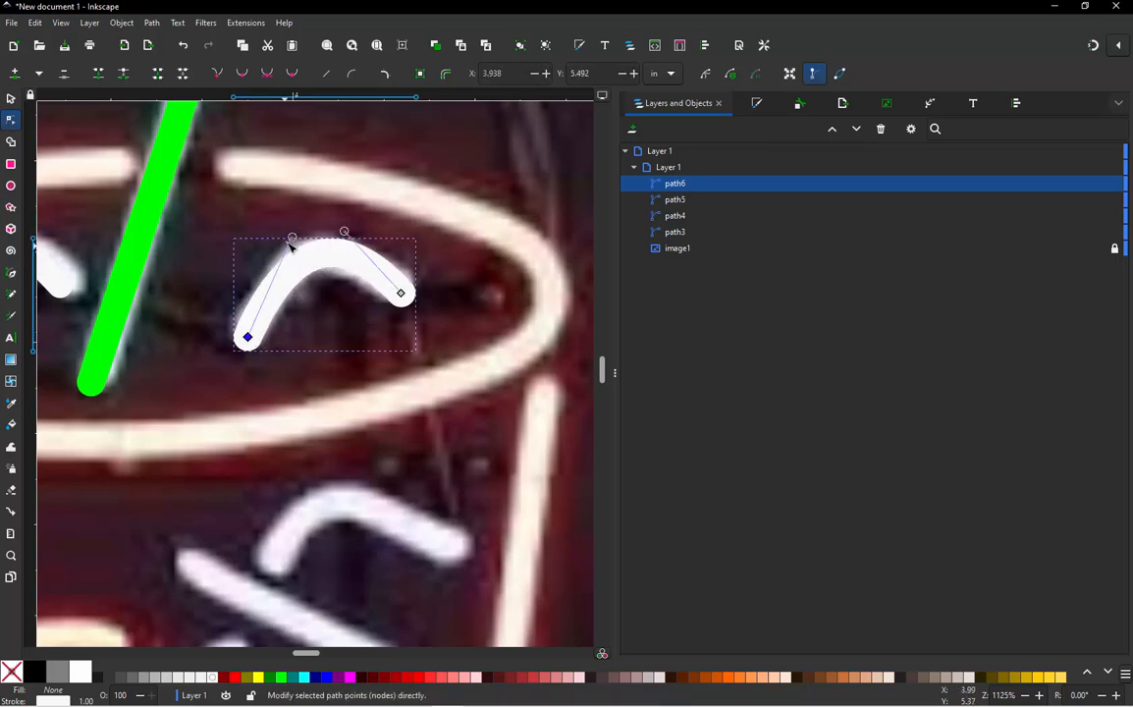
mouse_move(292, 239)
mouse_down()
mouse_move(328, 231)
mouse_move(313, 236)
mouse_up()
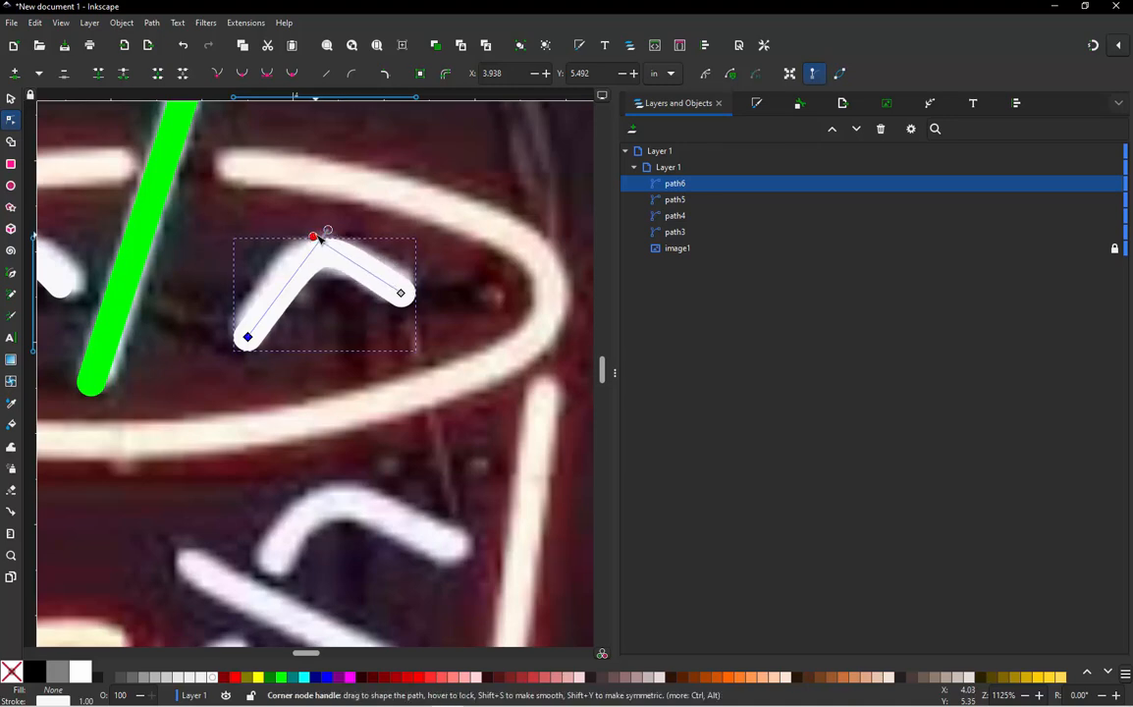
Scale the rightmost ice mark down to about 0.202 by 0.125 in and move it up and right over its neon mark
click(12, 96)
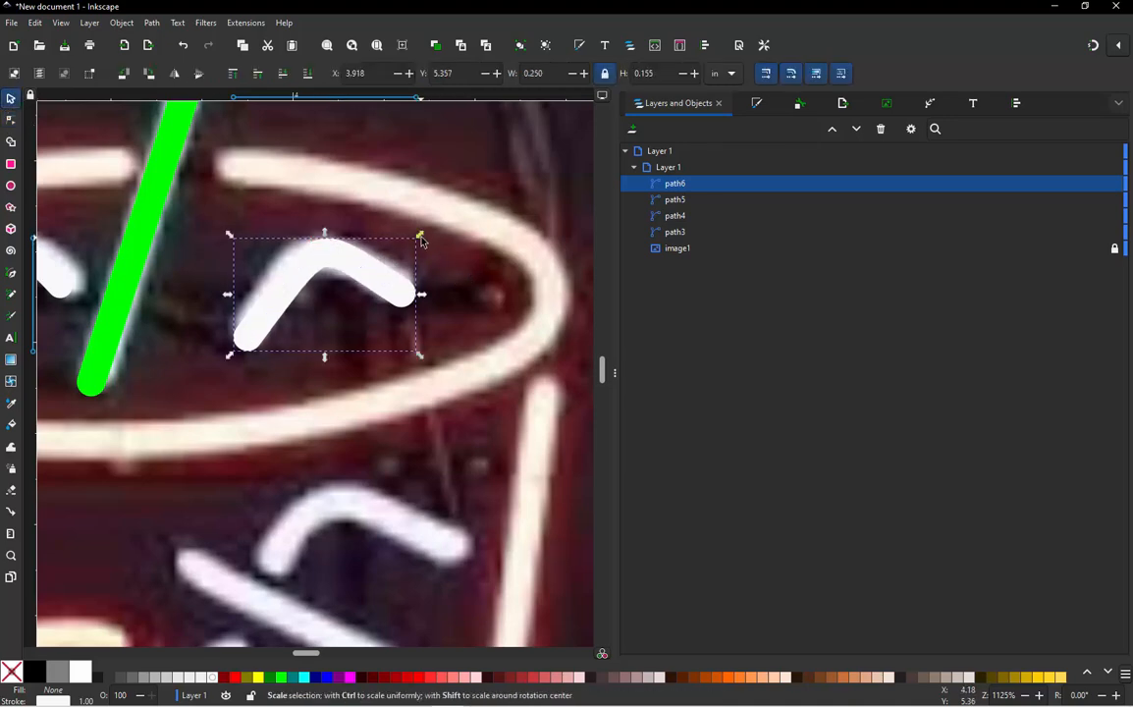
drag(420, 238, 392, 257)
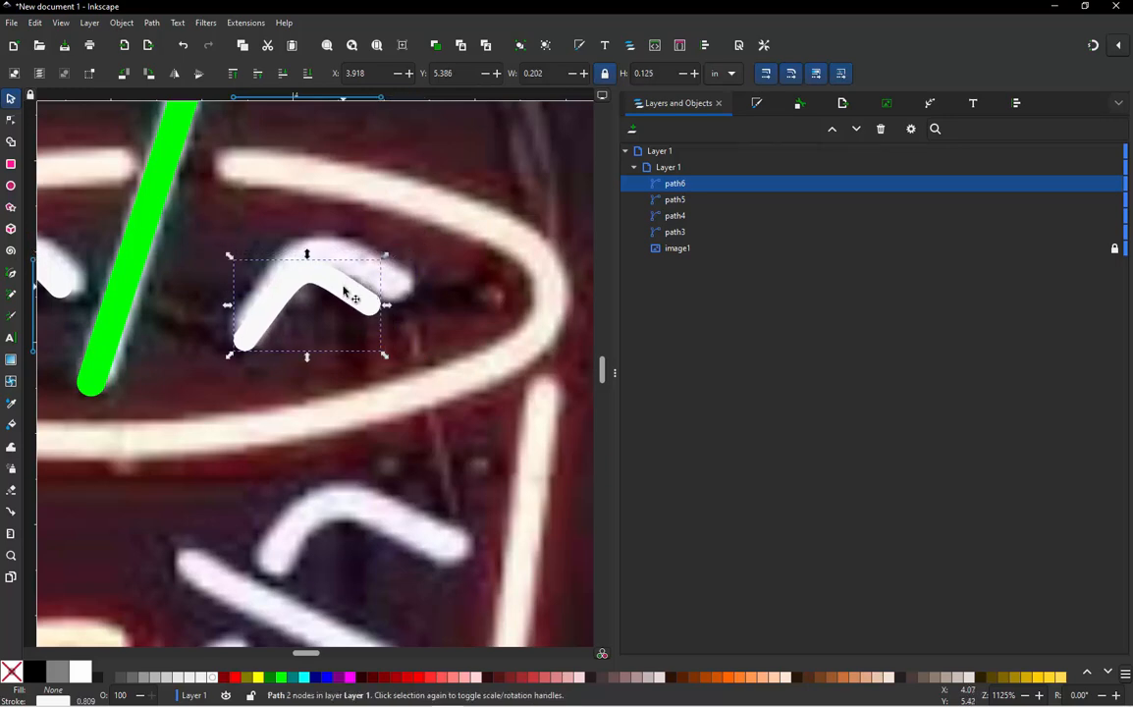
drag(348, 296, 360, 281)
scroll(338, 251, down, 3)
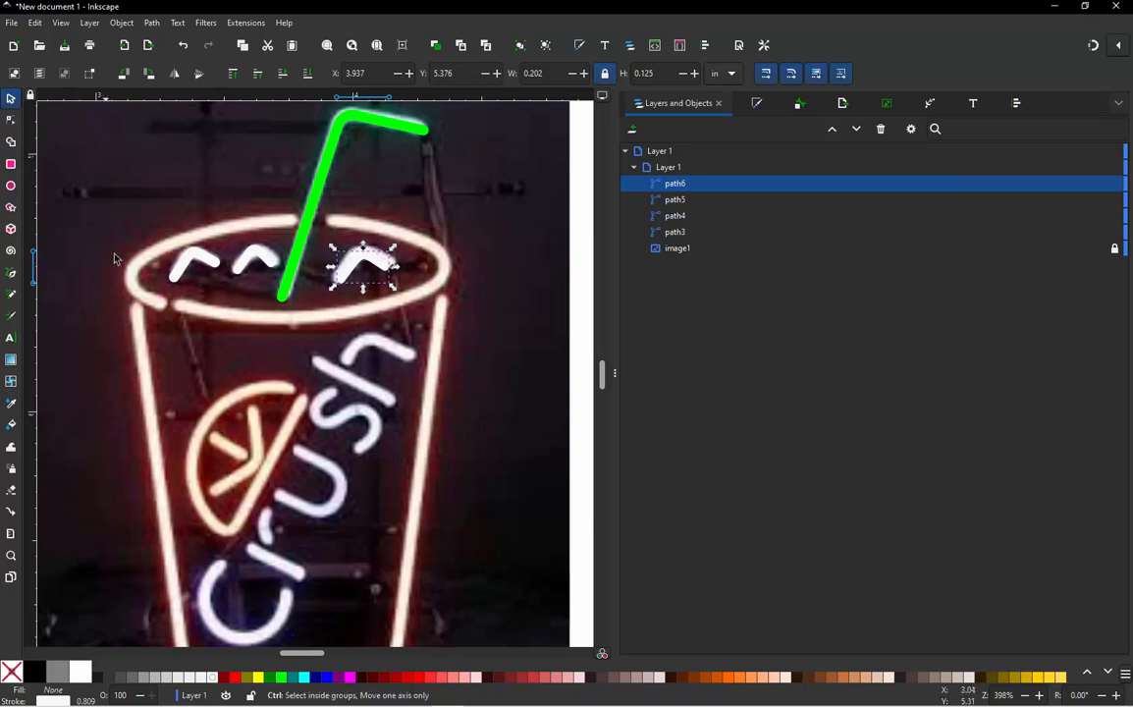
scroll(120, 265, up, 1)
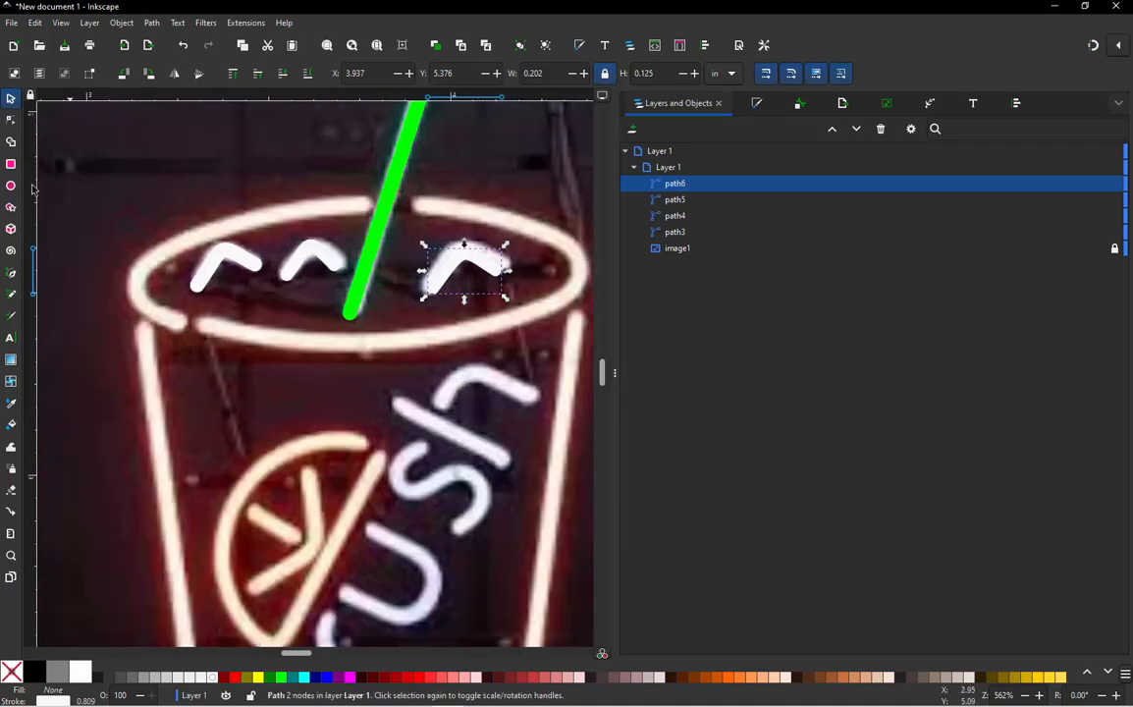
Draw an open six-node straight-segment Pen path around the cup's rim, starting and ending at the gap beside the straw
click(12, 272)
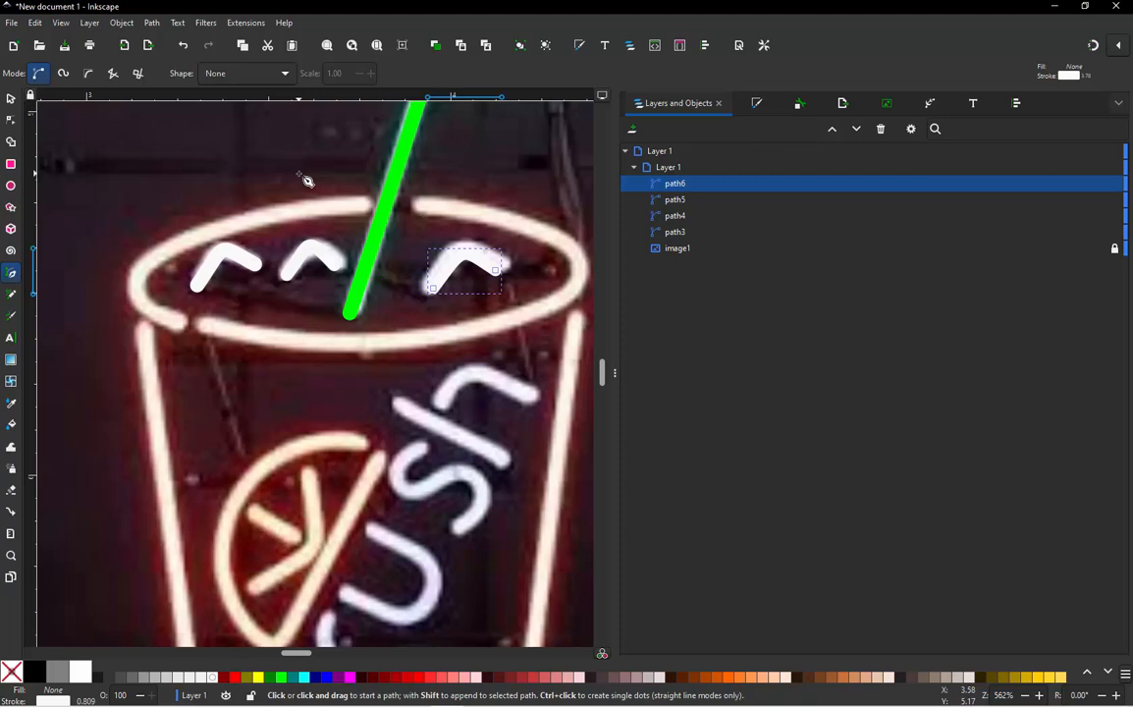
click(365, 205)
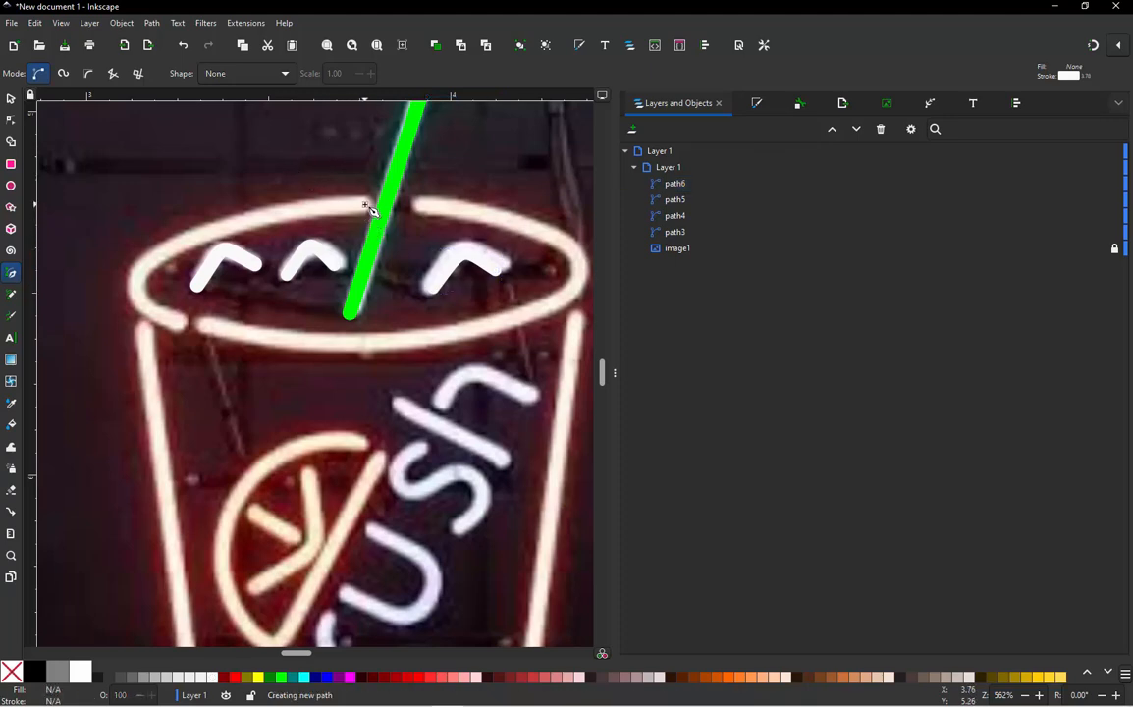
click(183, 242)
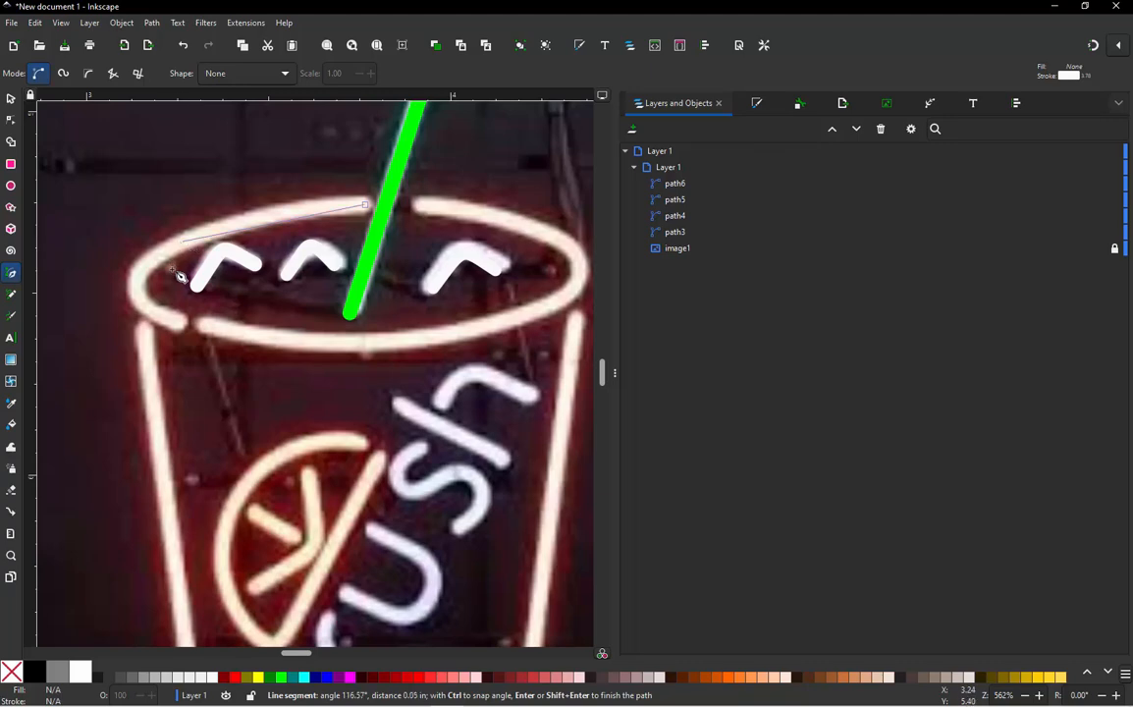
click(182, 326)
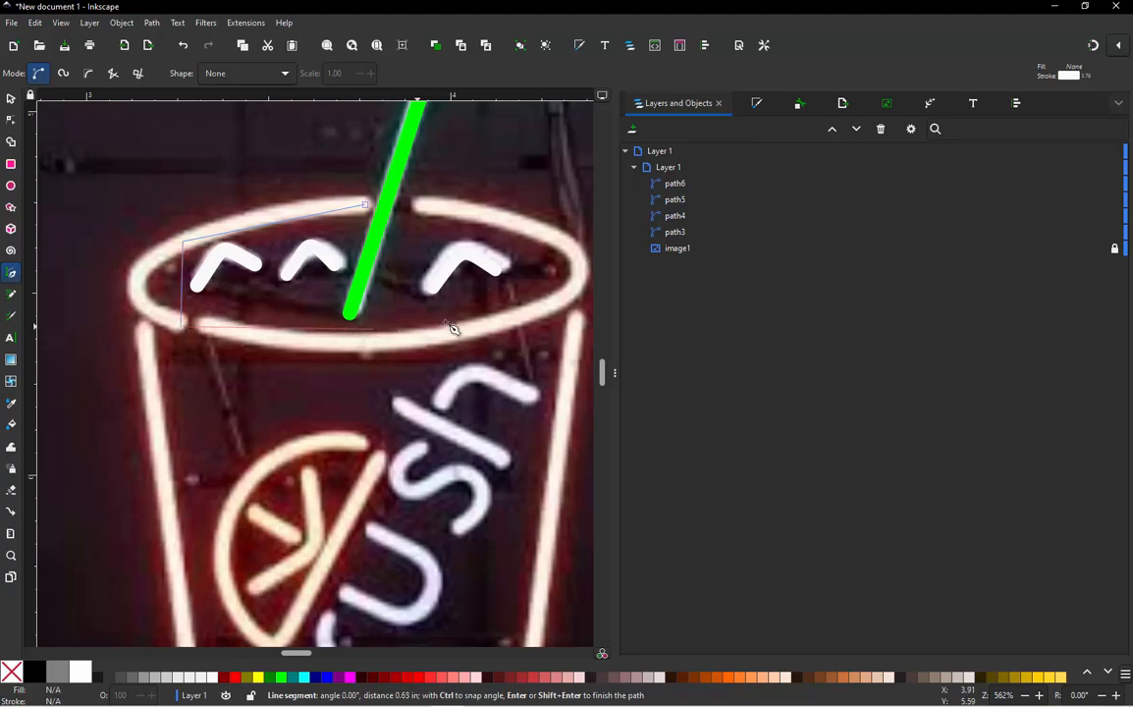
click(546, 309)
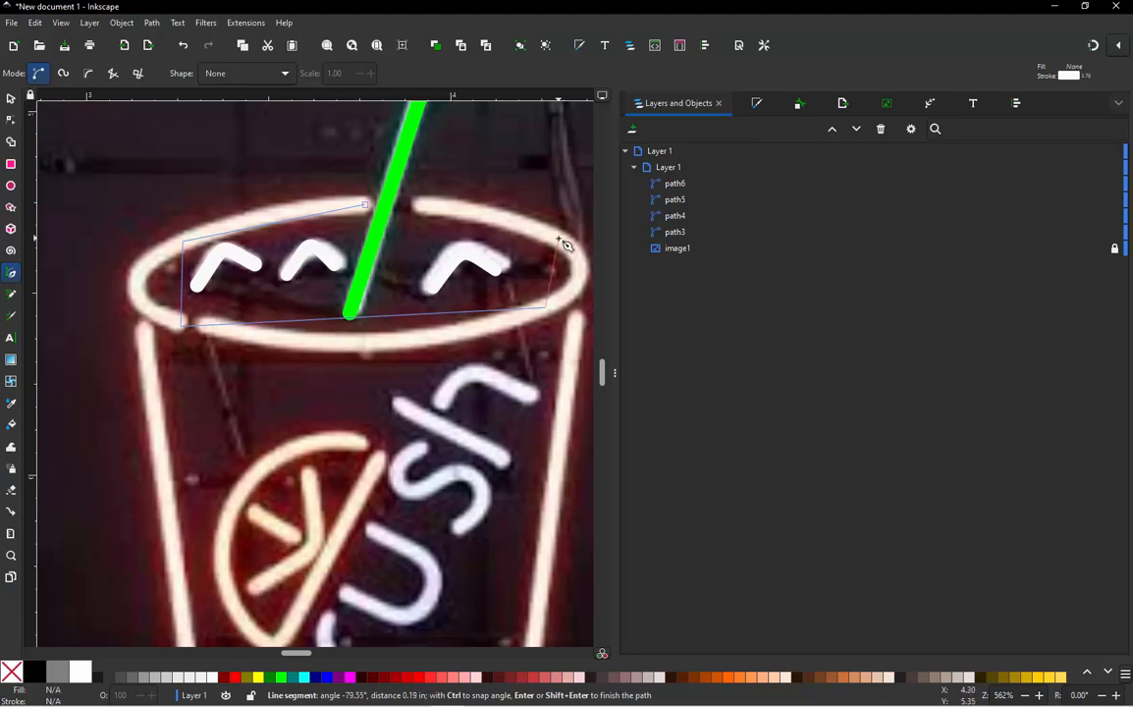
click(558, 238)
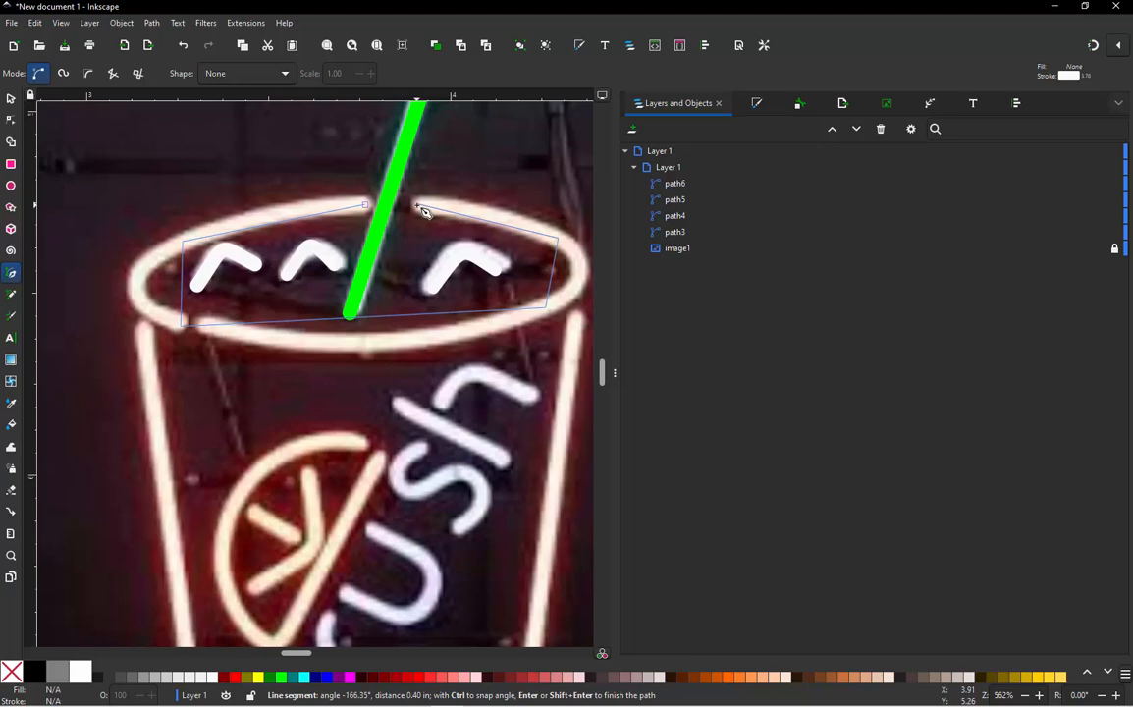
double_click(417, 204)
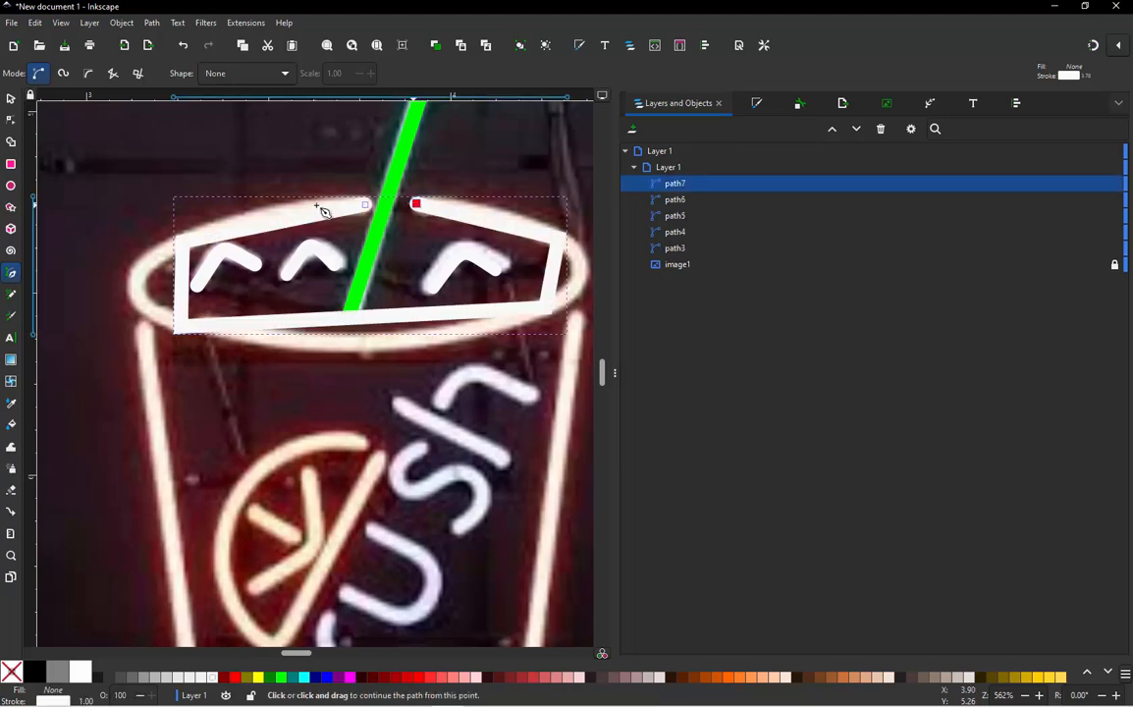
Change the rim path's stroke colour to orange
click(10, 99)
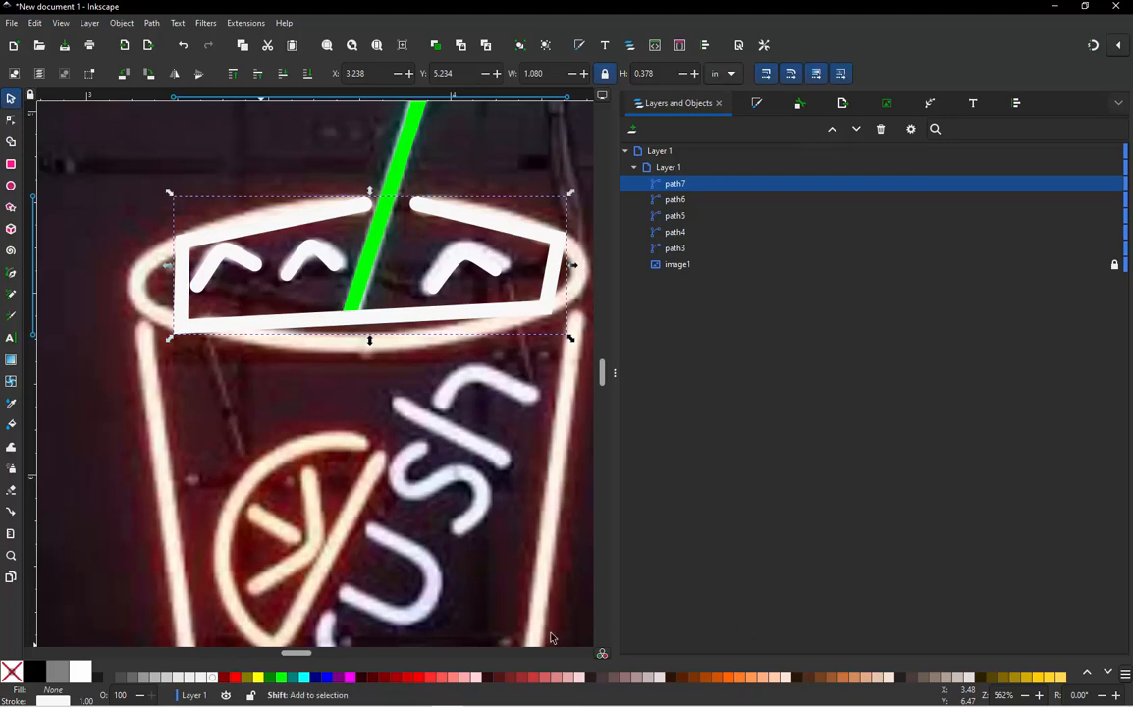
shift+click(741, 681)
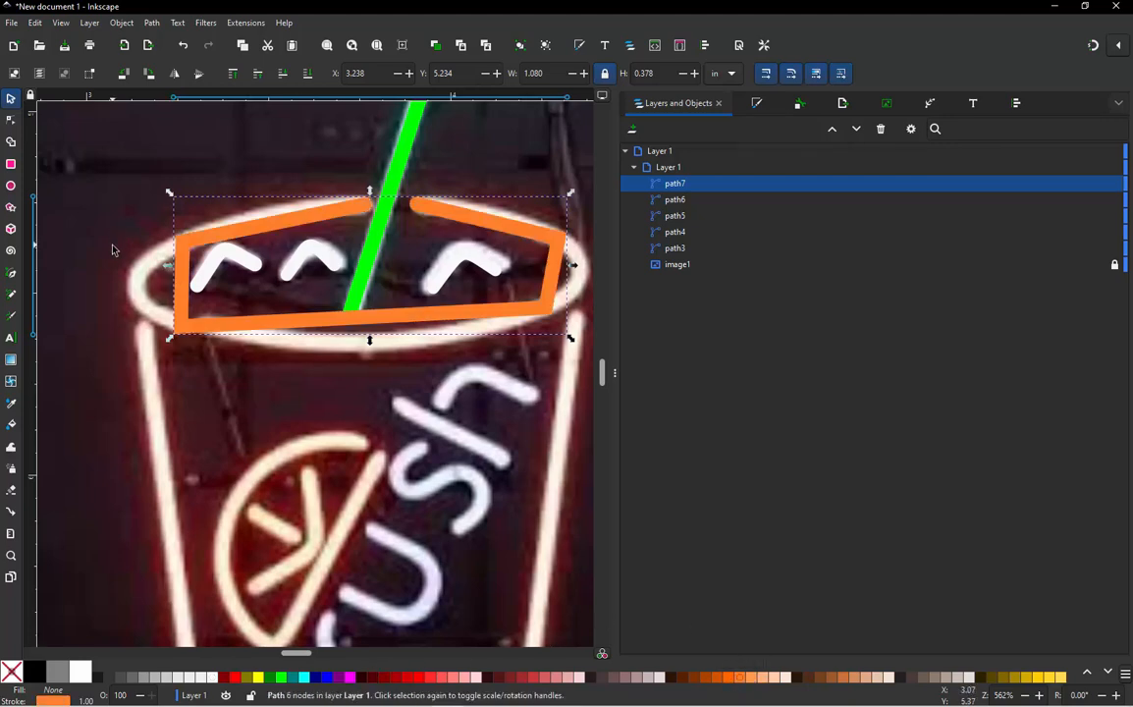
ctrl+scroll(206, 276, down, 3)
ctrl+scroll(221, 294, up, 2)
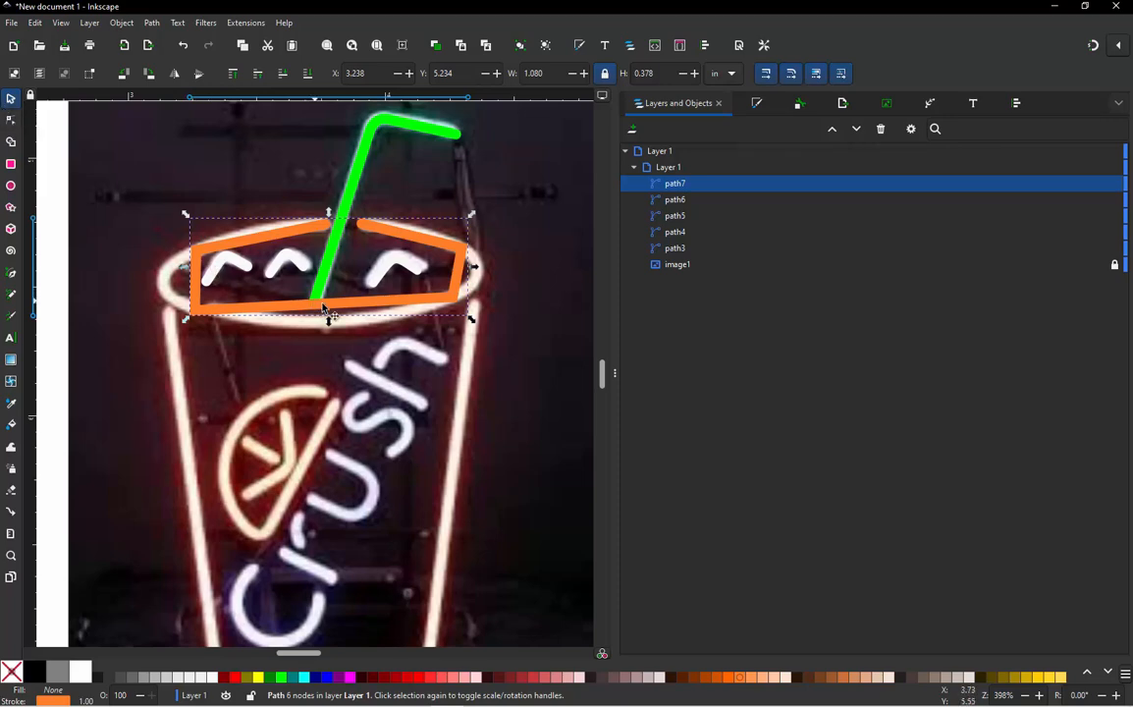
Bend the orange rim path's lower segment downward and its right-end segment outward to follow the neon rim
double_click(327, 310)
scroll(330, 315, up, 3)
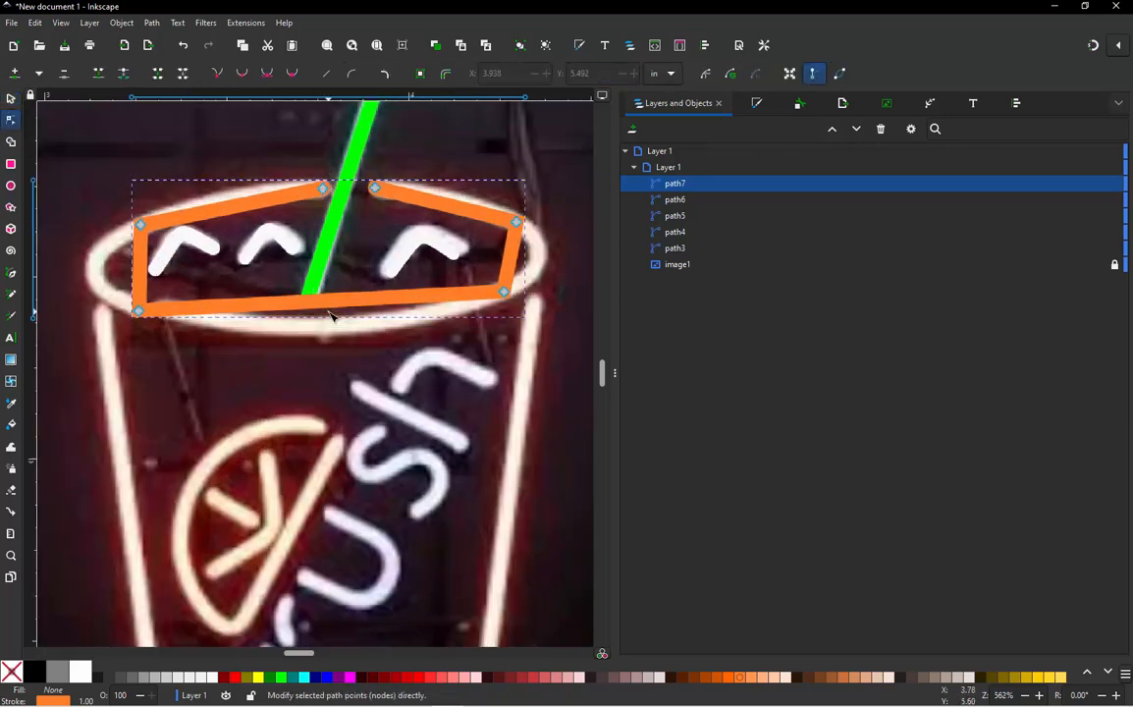
drag(315, 297, 341, 337)
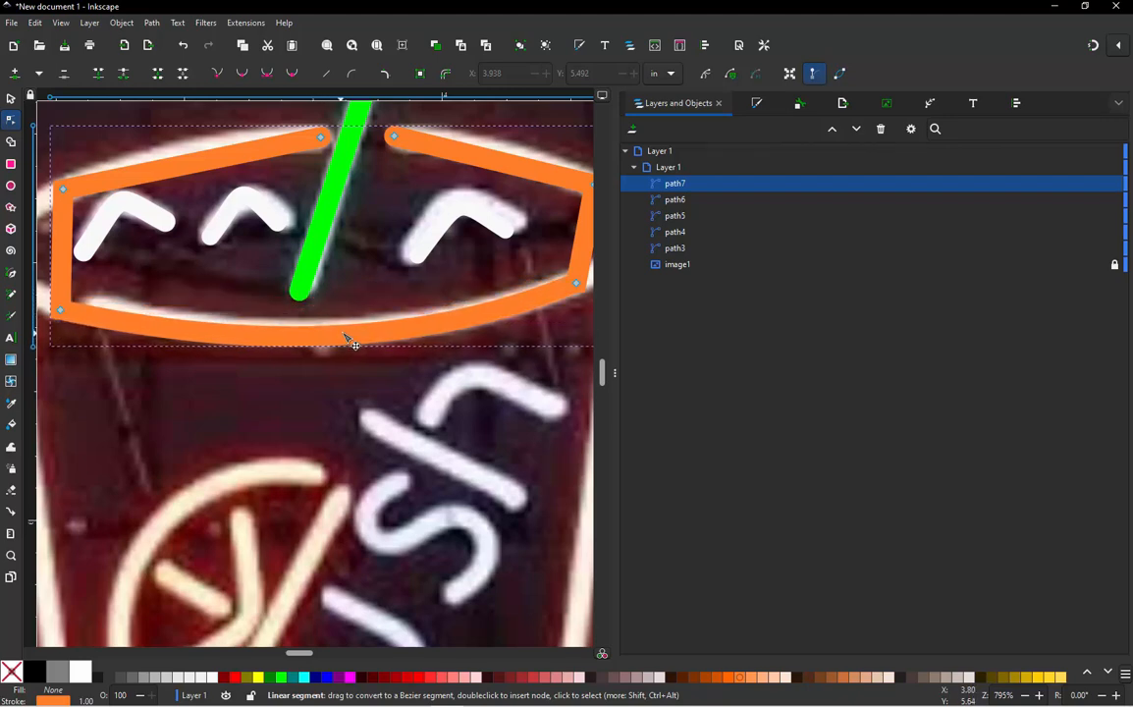
scroll(388, 324, down, 4)
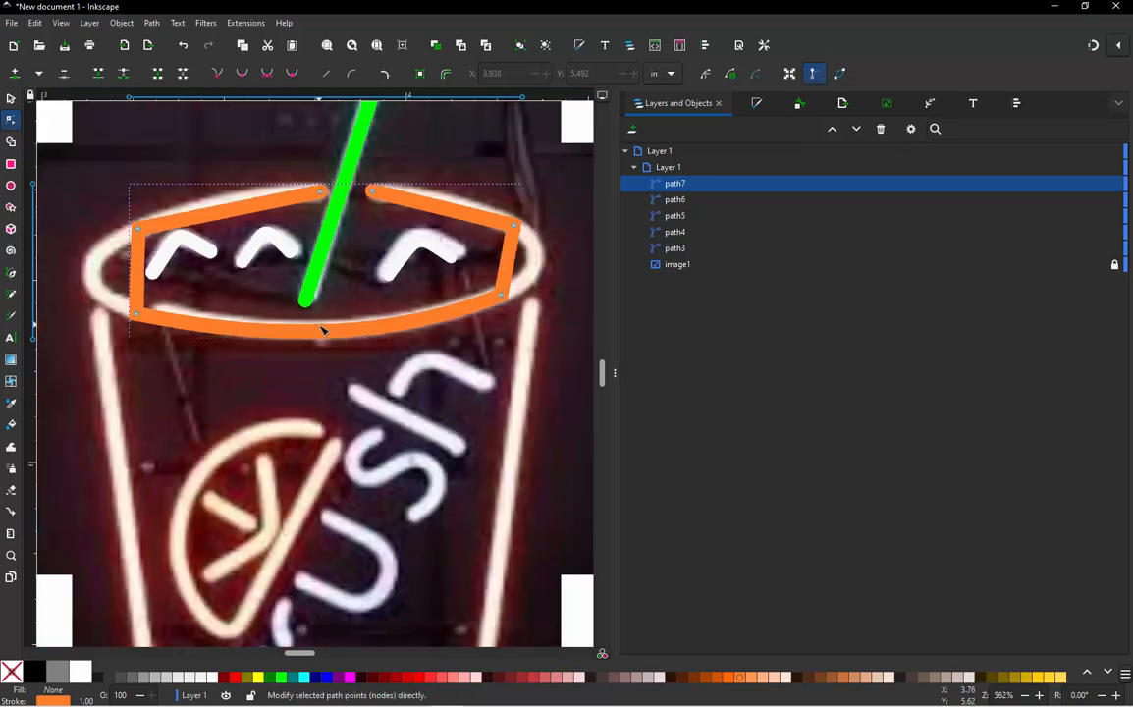
scroll(475, 257, up, 5)
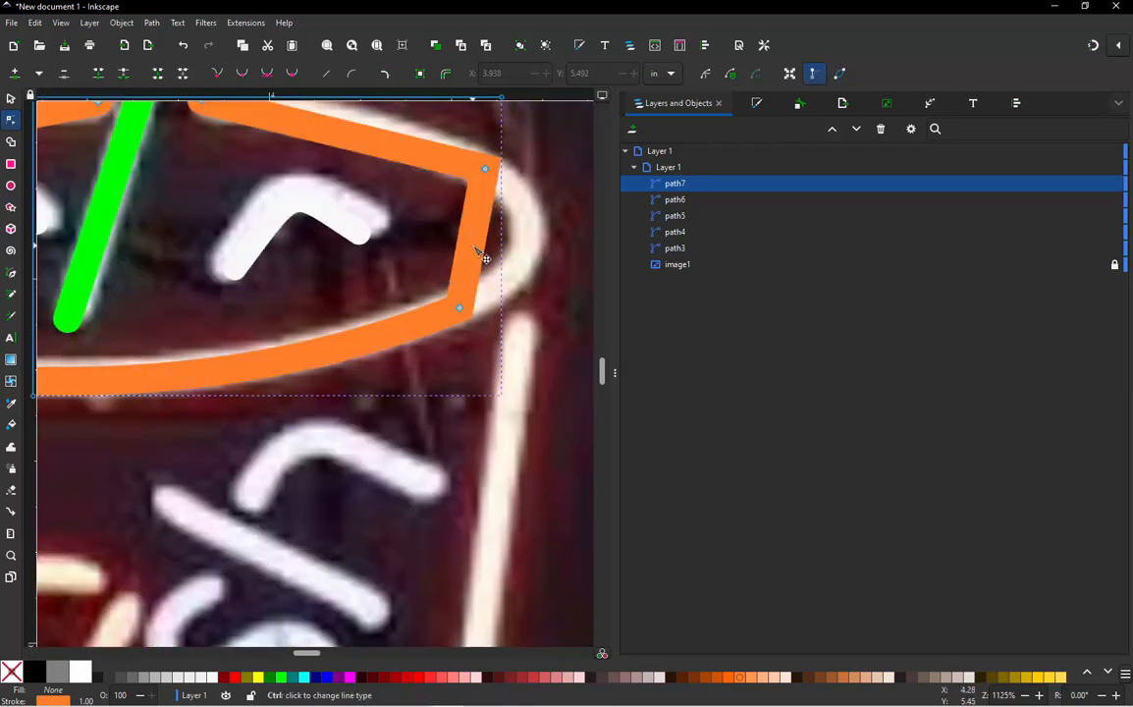
drag(475, 246, 531, 240)
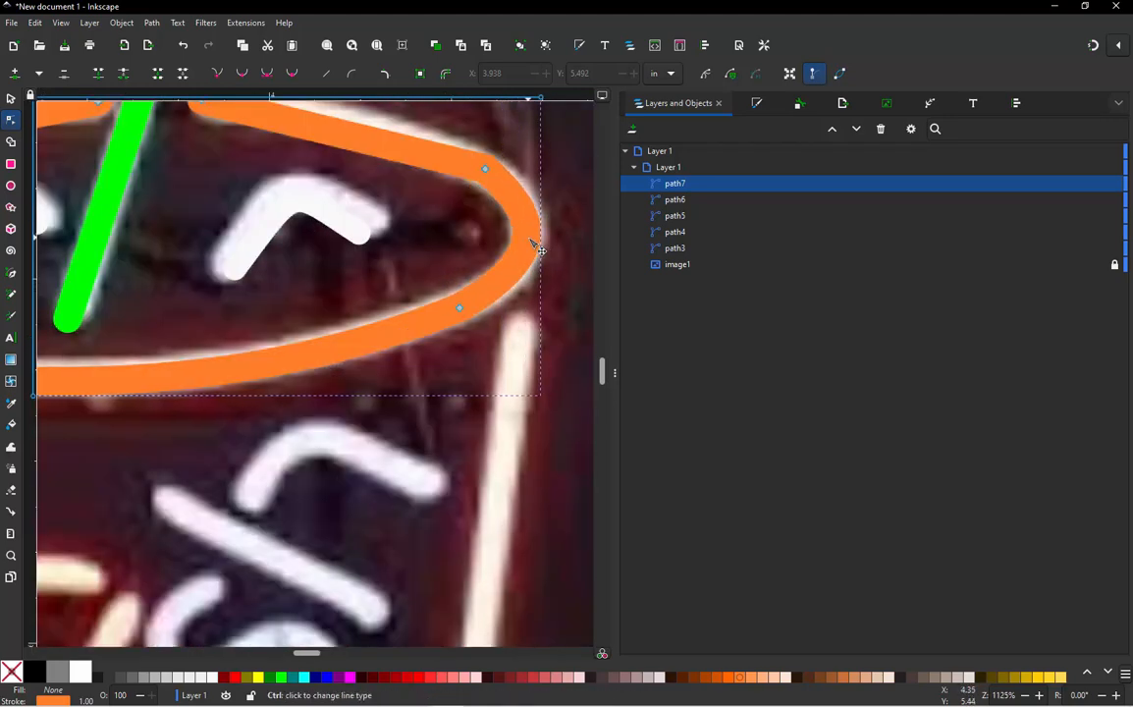
scroll(527, 239, down, 4)
Curve the rim path's two upper segments, on either side of the straw, slightly upward onto the neon rim
scroll(470, 306, up, 3)
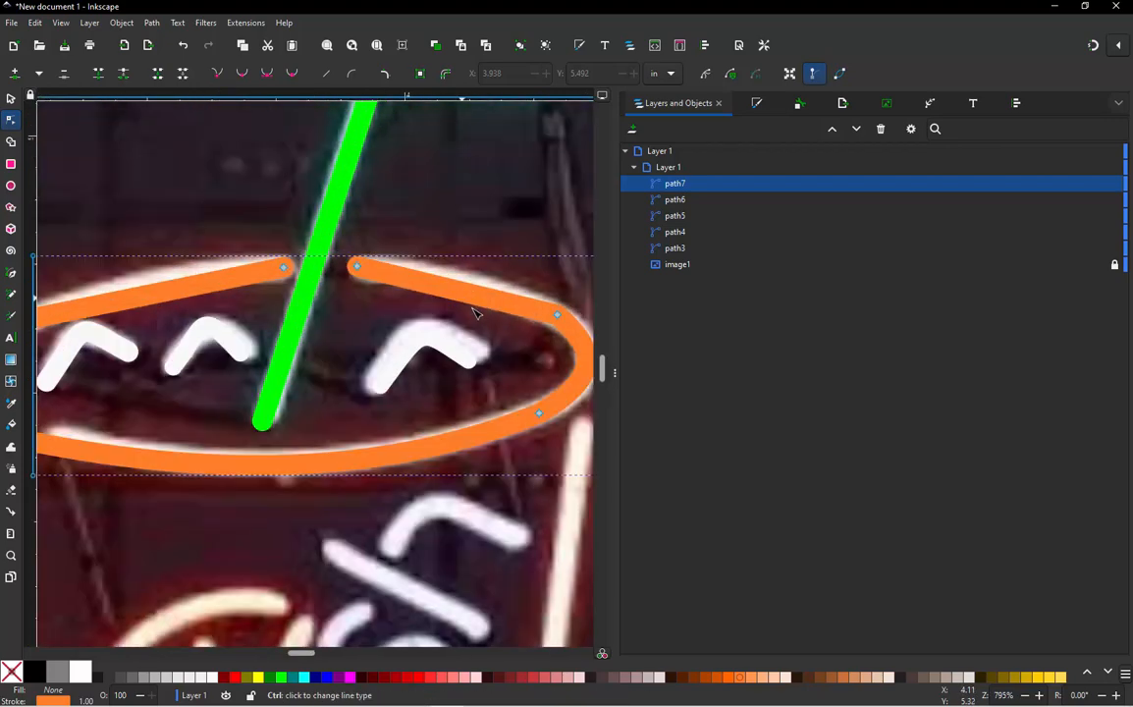
drag(471, 304, 474, 293)
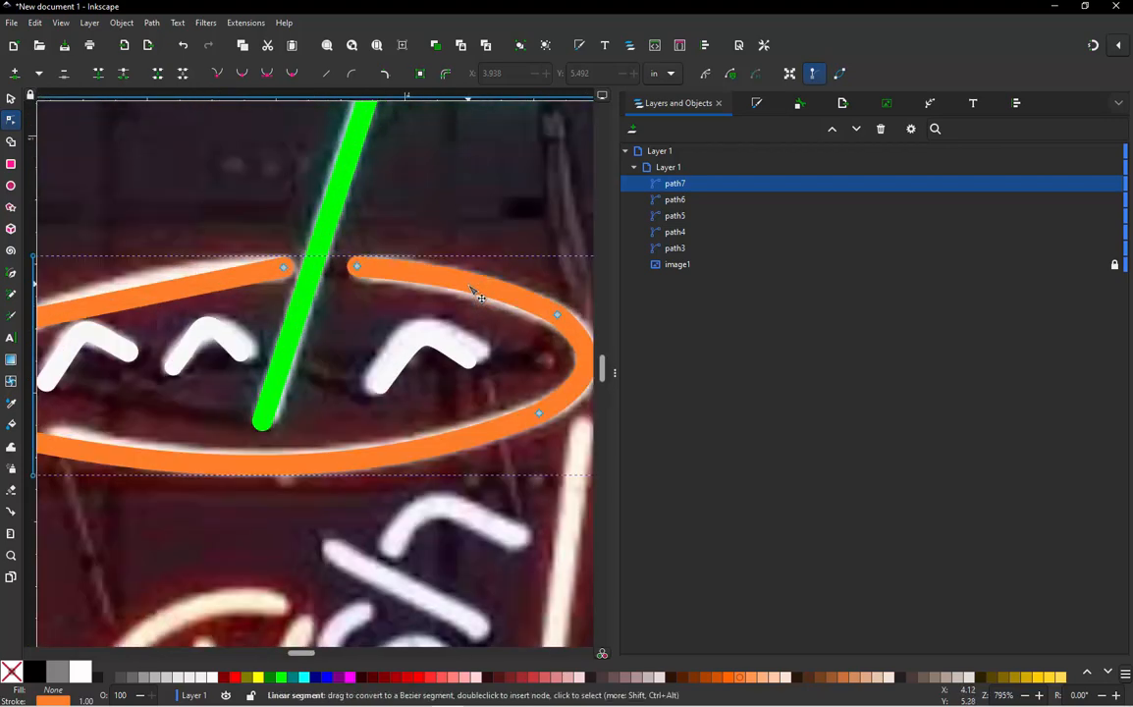
click(410, 181)
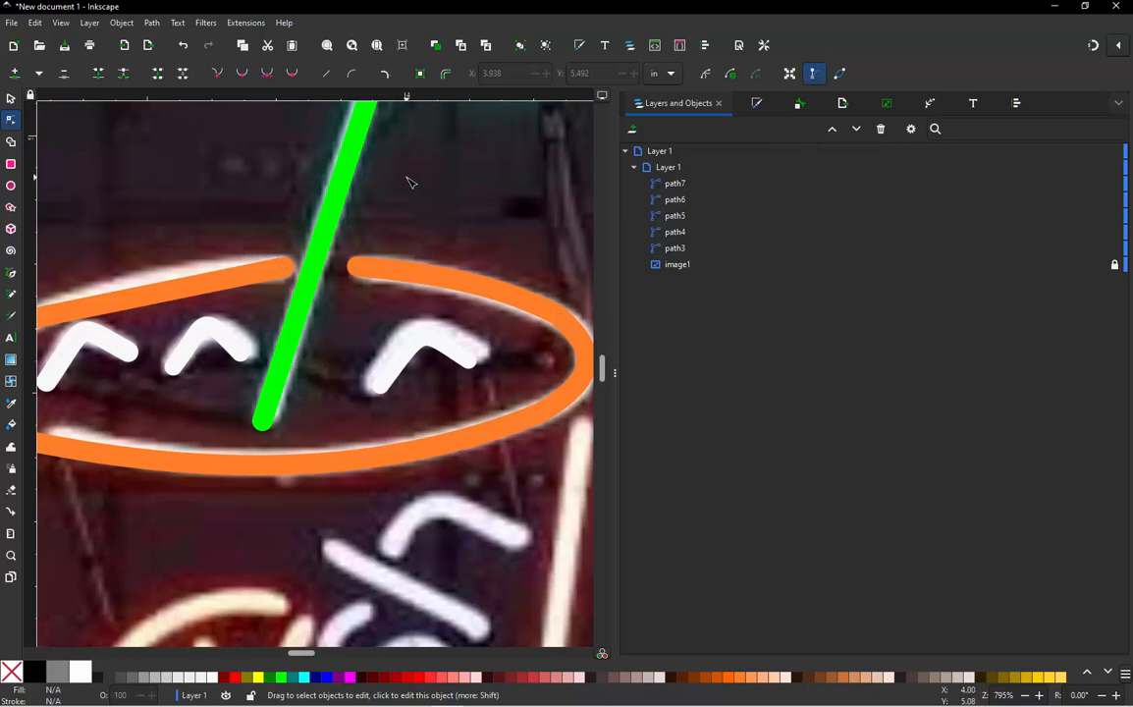
scroll(411, 181, down, 2)
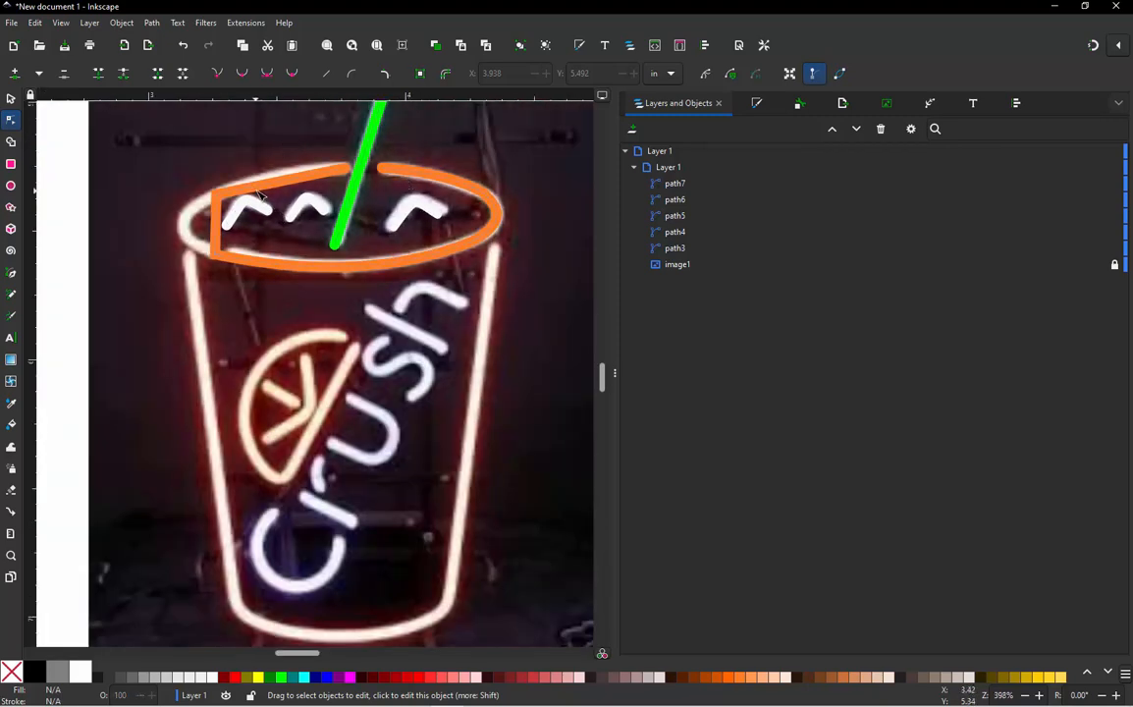
click(260, 194)
scroll(255, 182, up, 3)
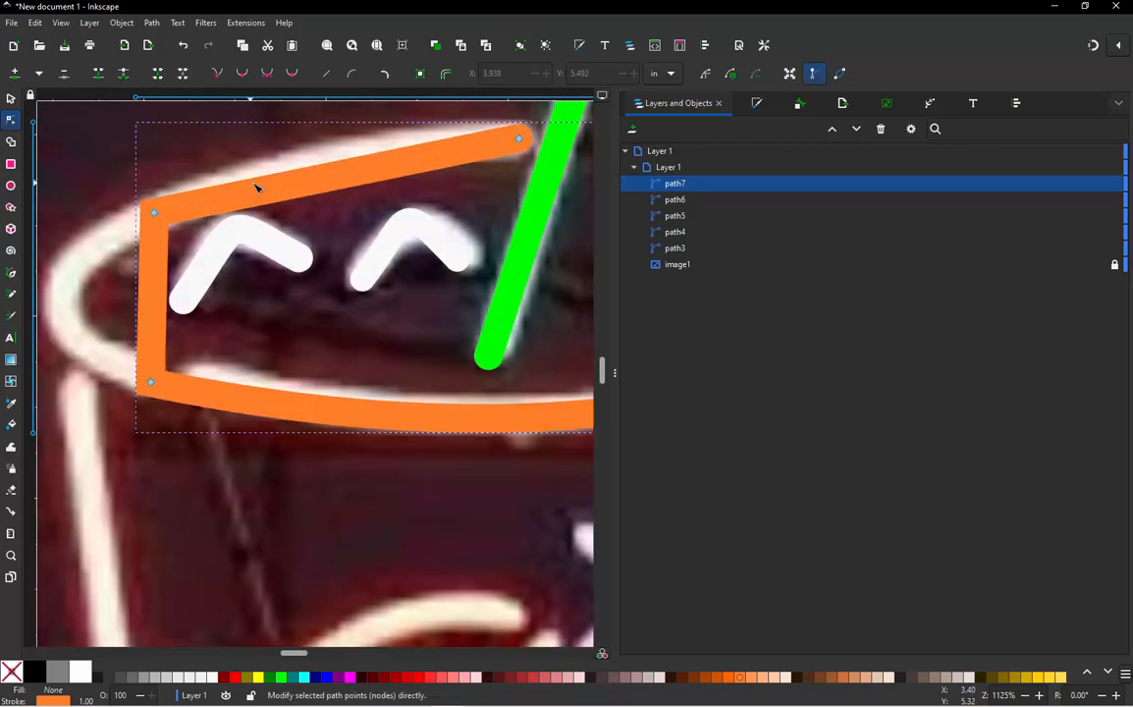
drag(308, 172, 306, 168)
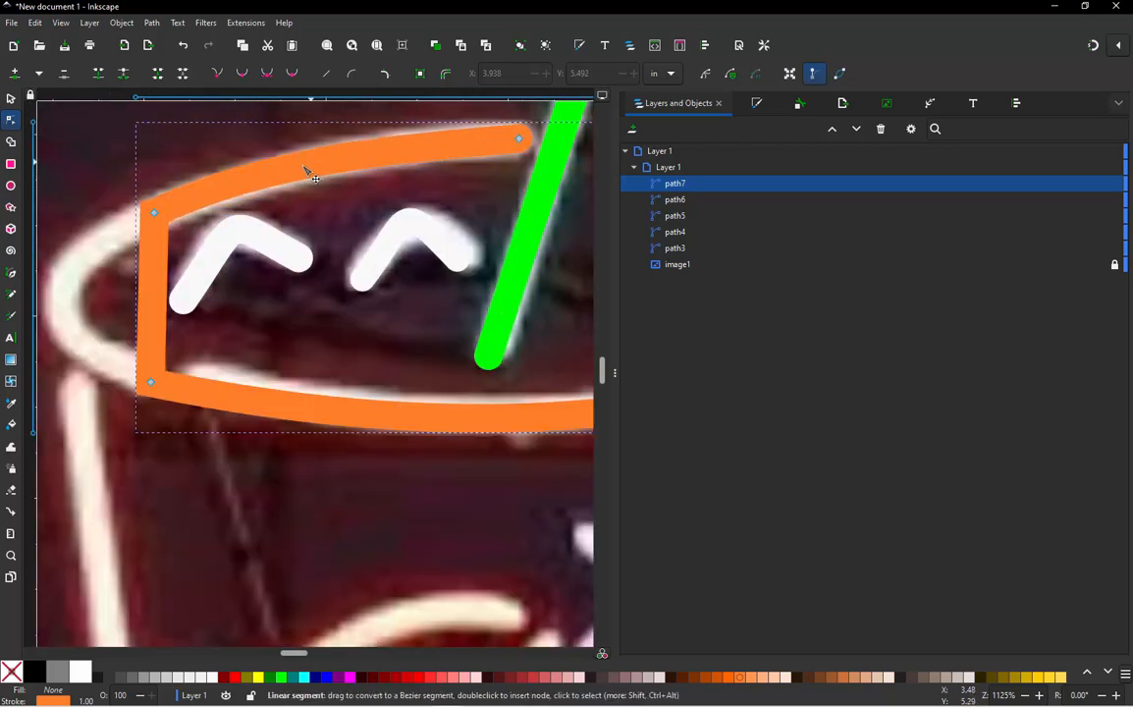
Bend the rim path's left-end segment outward and adjust its curve handles to round the lower-left corner
drag(140, 250, 74, 296)
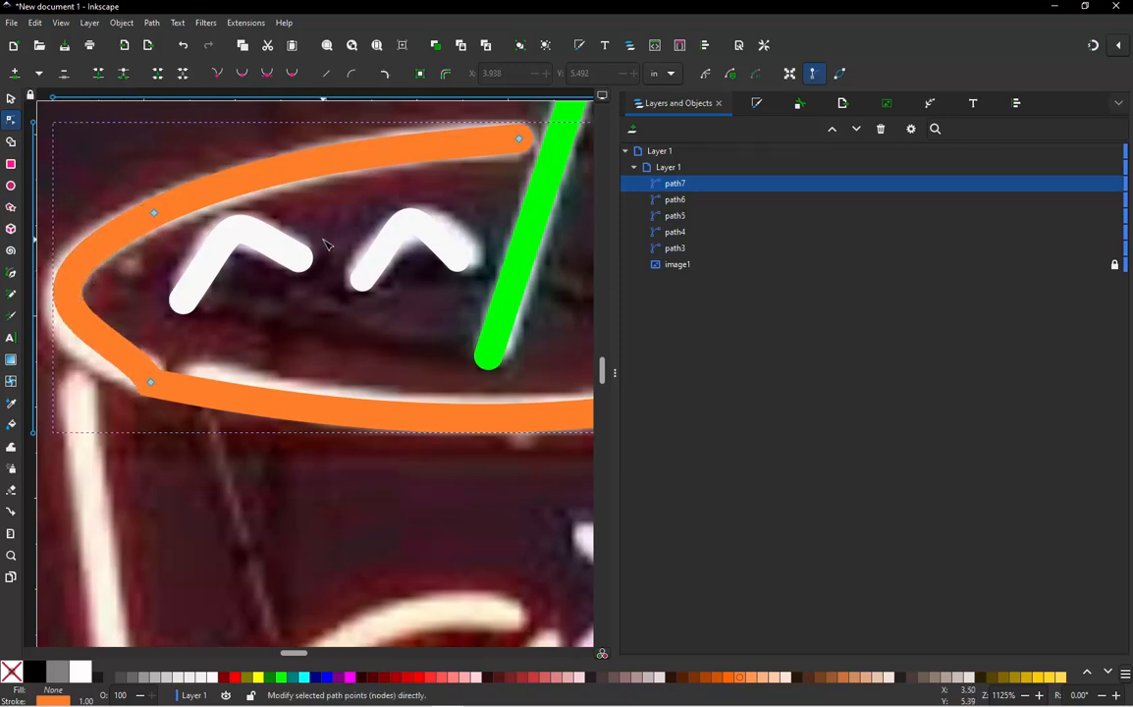
scroll(324, 245, down, 1)
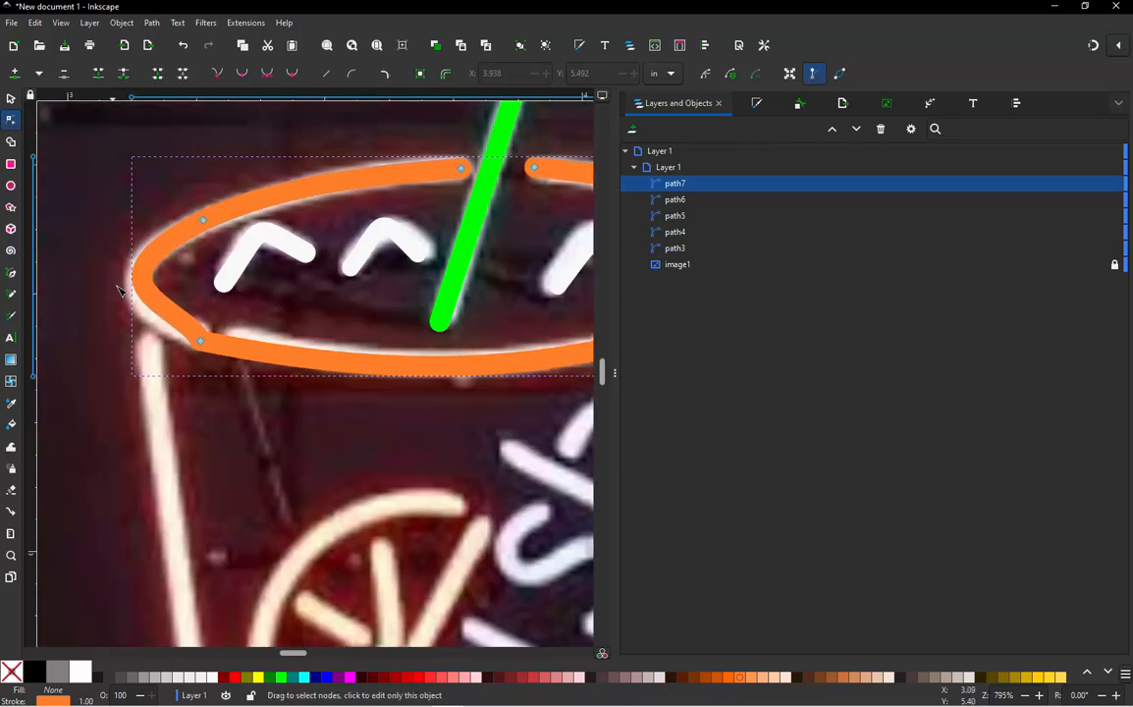
click(201, 342)
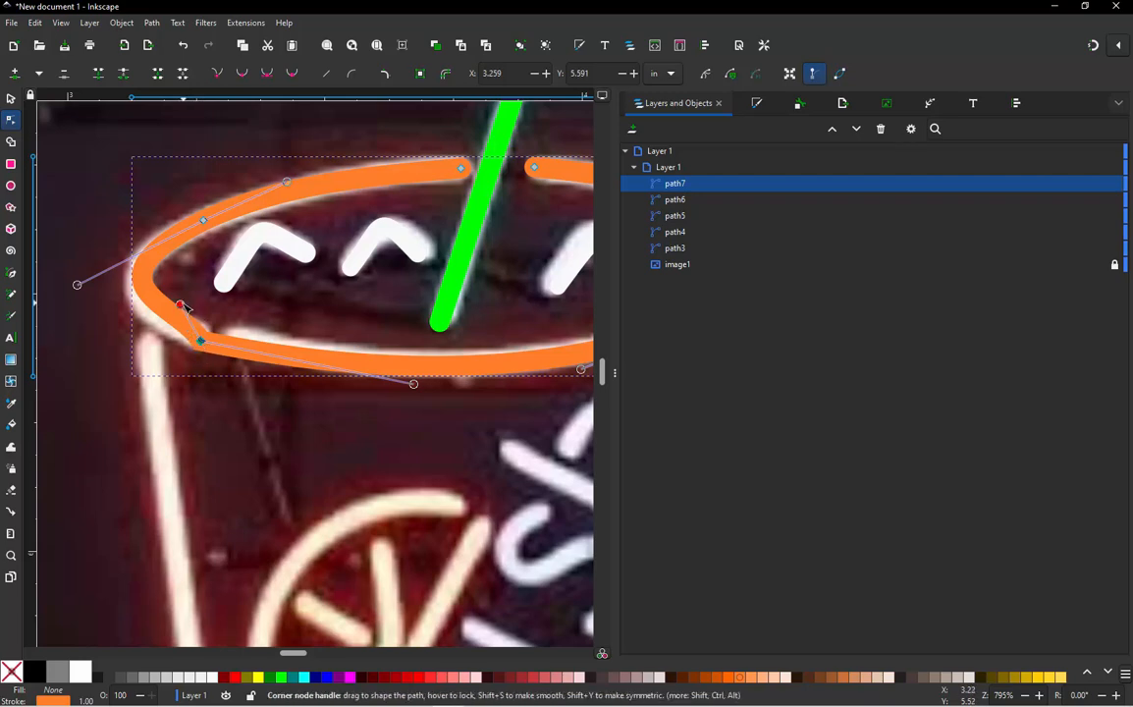
drag(173, 313, 151, 321)
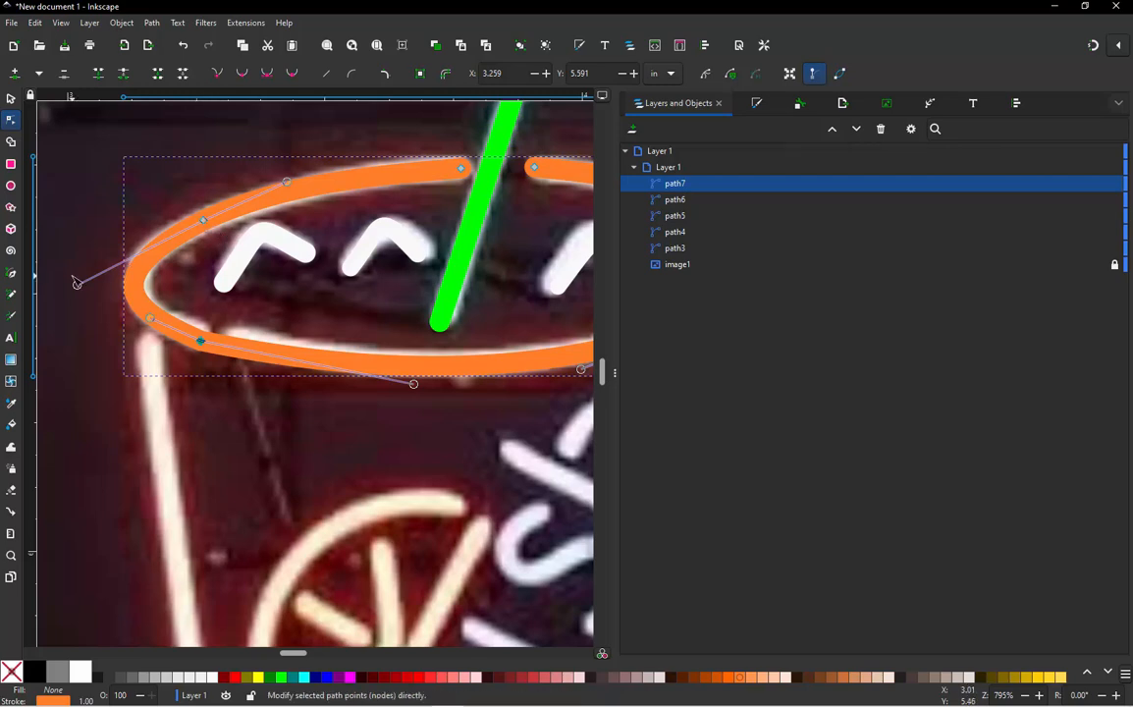
drag(79, 287, 94, 267)
drag(152, 321, 150, 330)
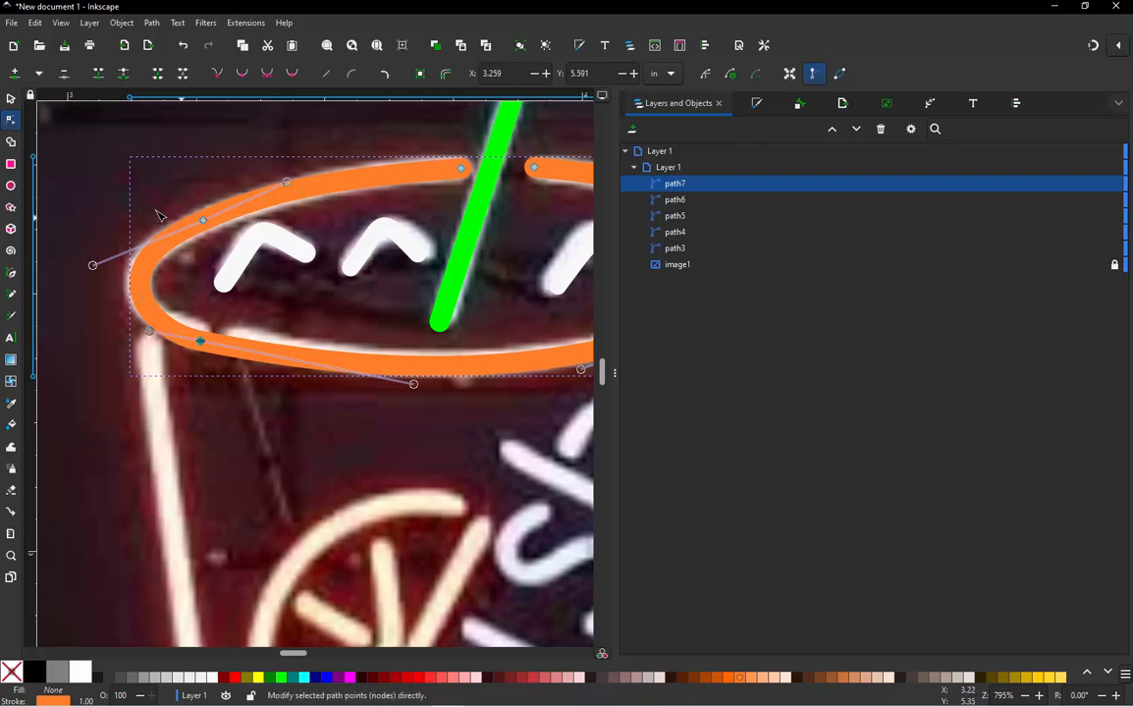
scroll(199, 256, down, 2)
scroll(225, 339, up, 1)
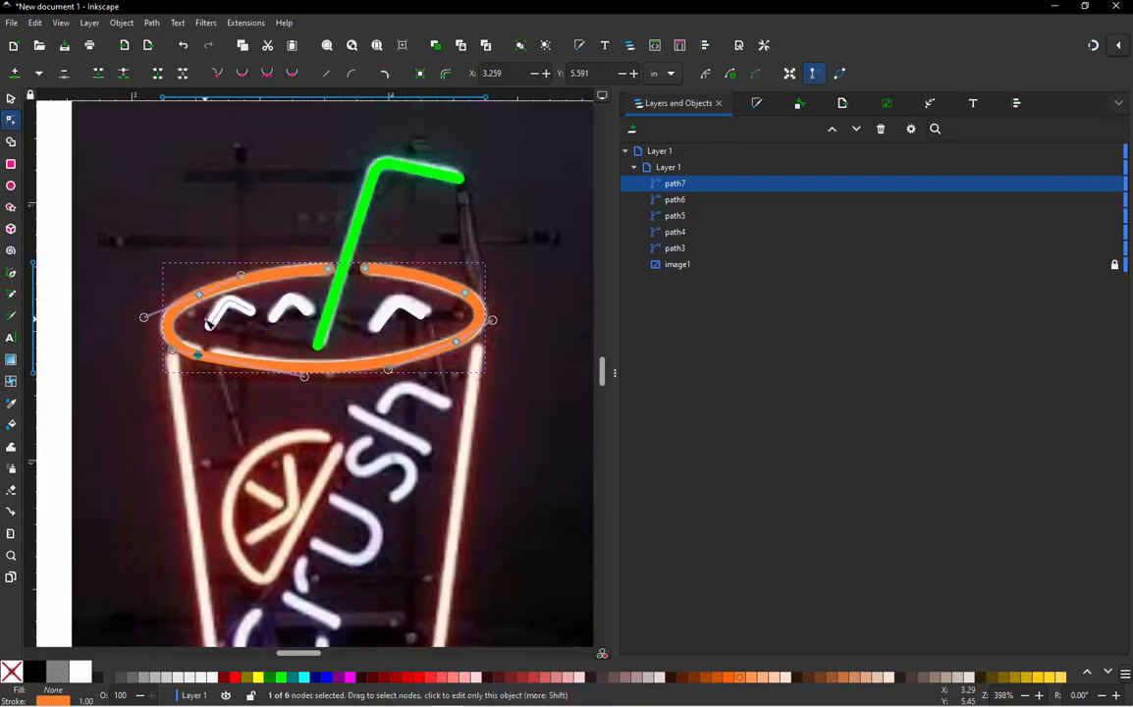
Replace the rim path's lower-left node with a new one farther right on the lower segment and readjust the left-end curve handle
scroll(186, 363, up, 2)
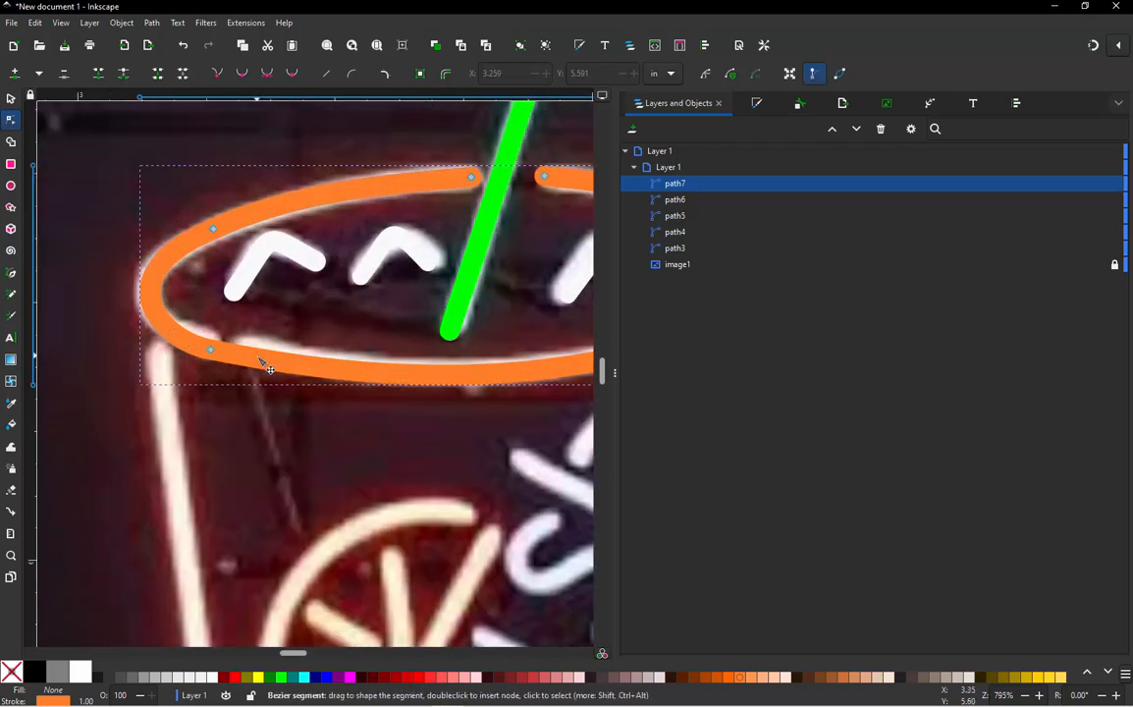
click(296, 370)
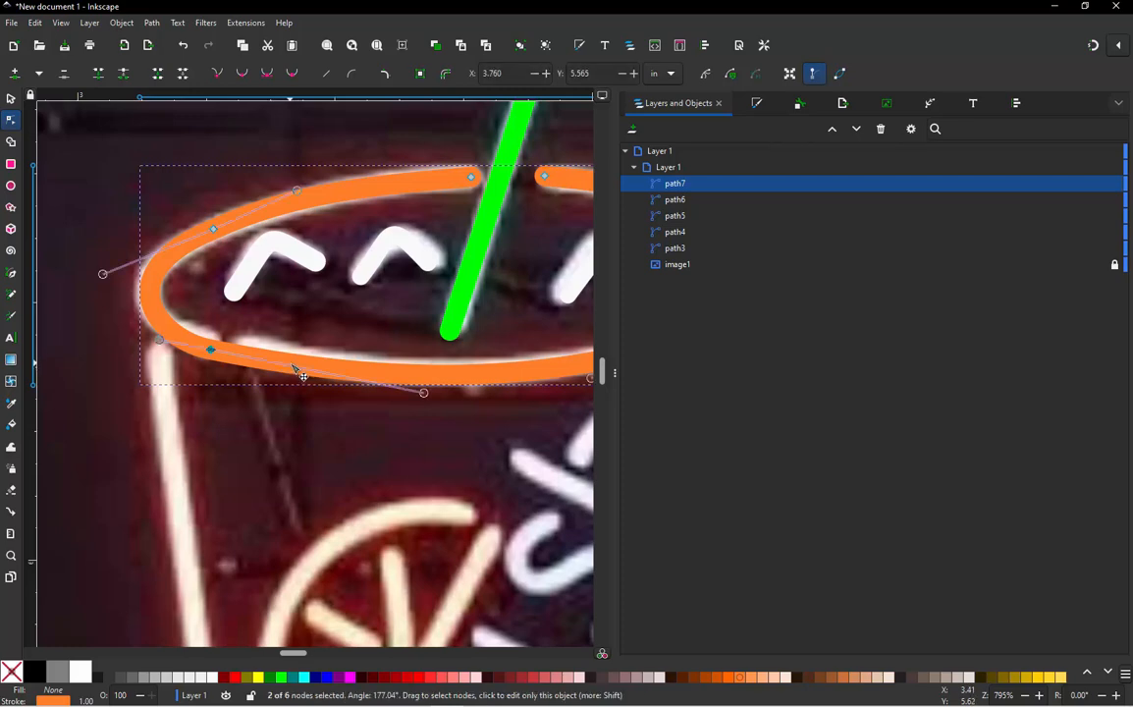
double_click(291, 364)
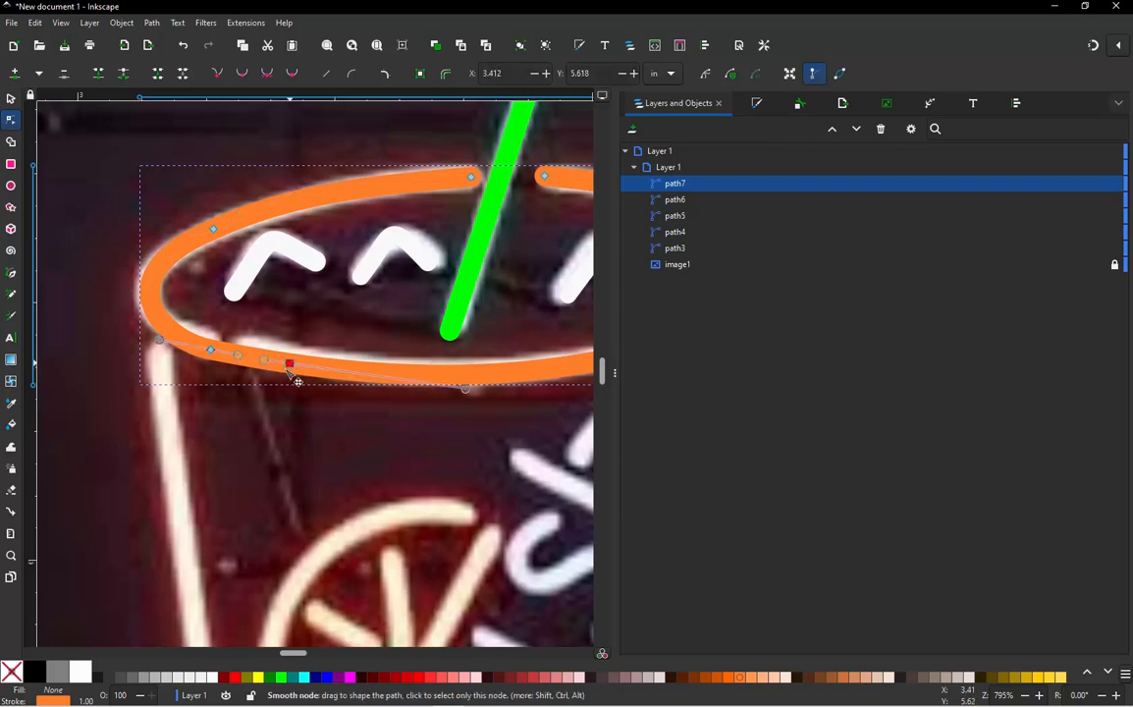
click(284, 374)
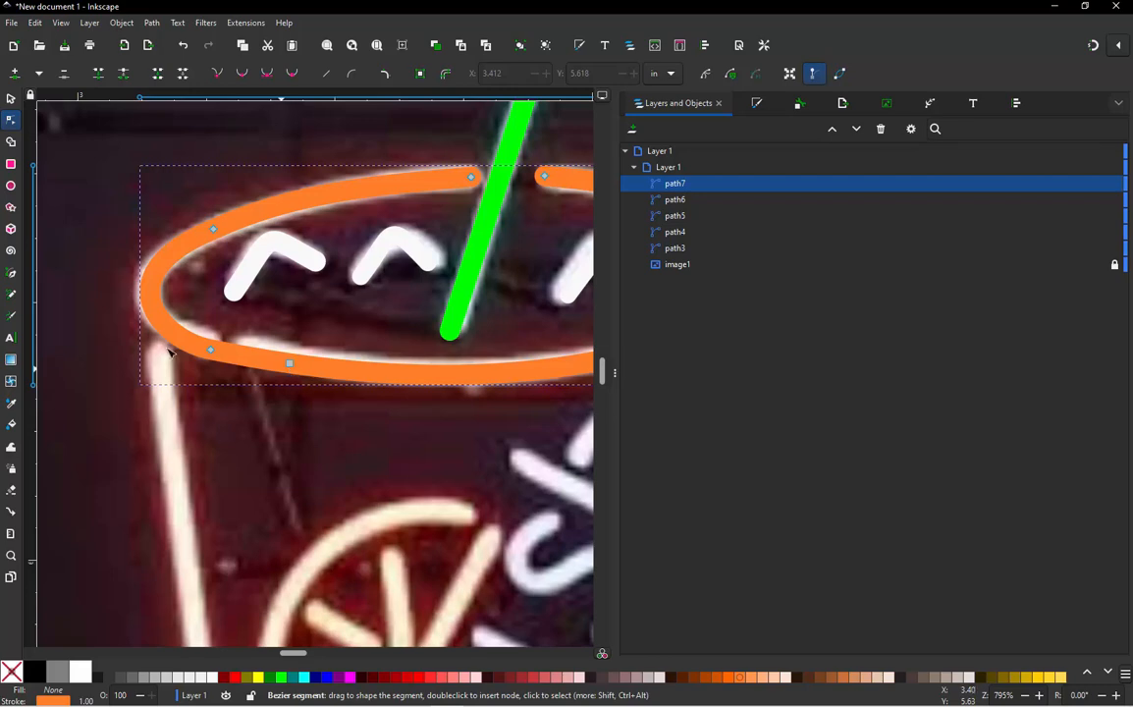
click(210, 350)
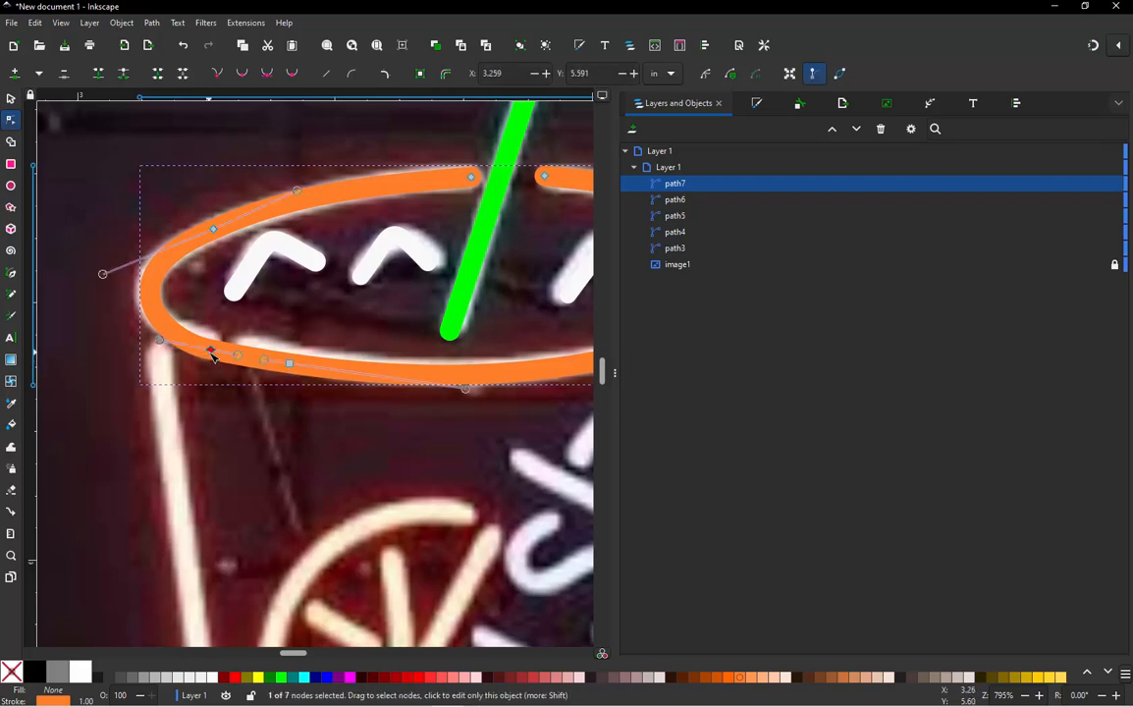
key(Delete)
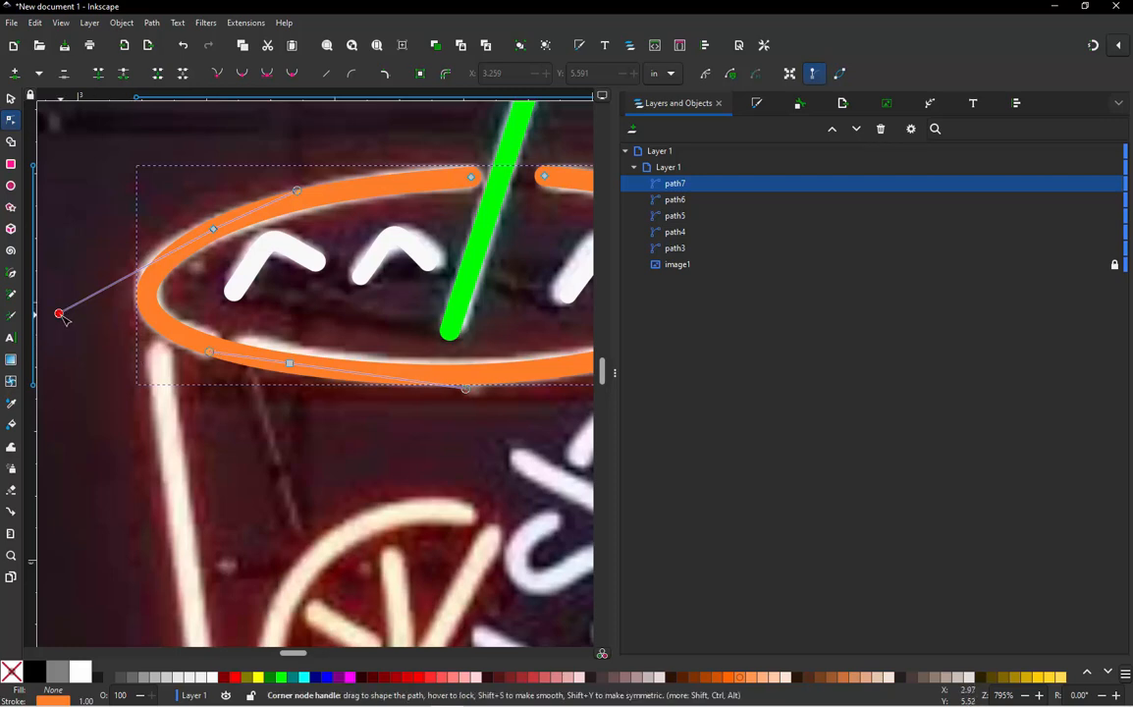
drag(60, 313, 63, 299)
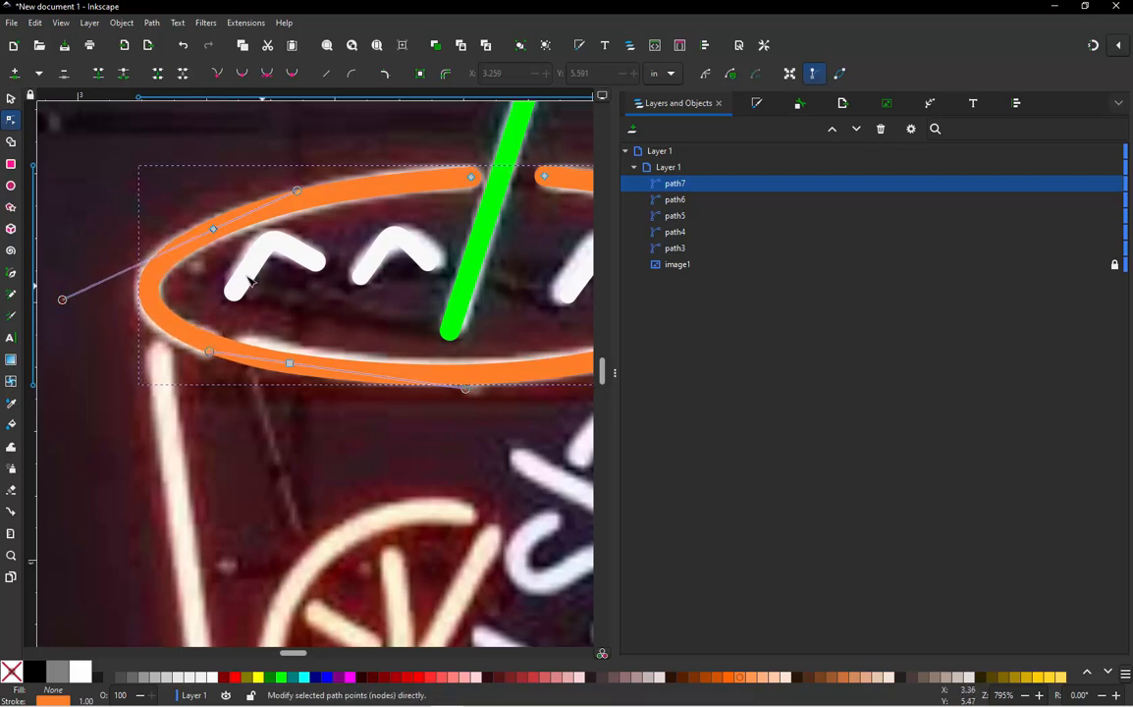
key(s)
key(Escape)
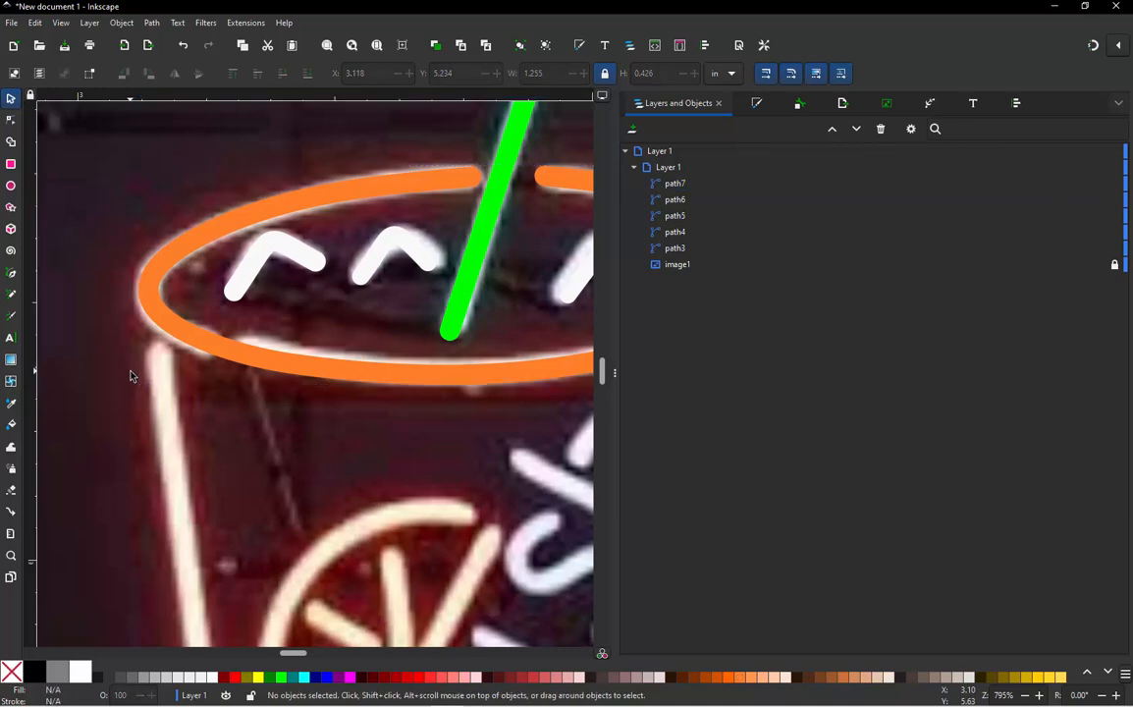
Shift the rim path's two end nodes beside the straw slightly left, to about X 3.753 in and X 3.885 in
scroll(131, 374, down, 3)
scroll(131, 376, up, 1)
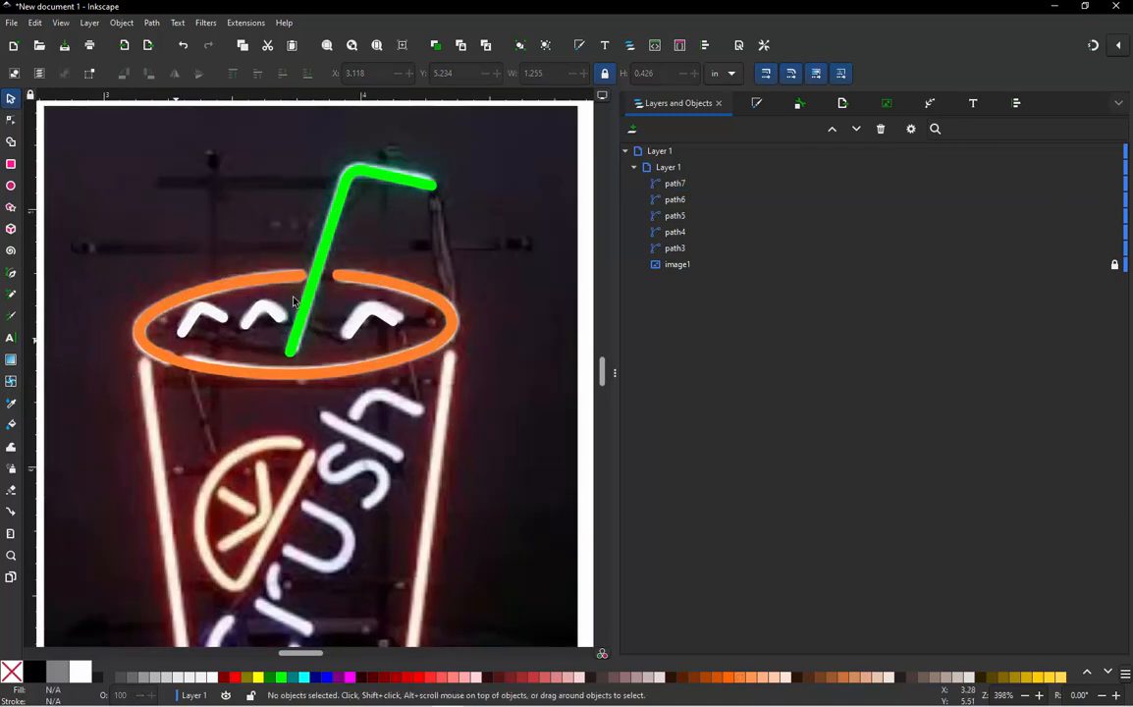
scroll(305, 263, up, 5)
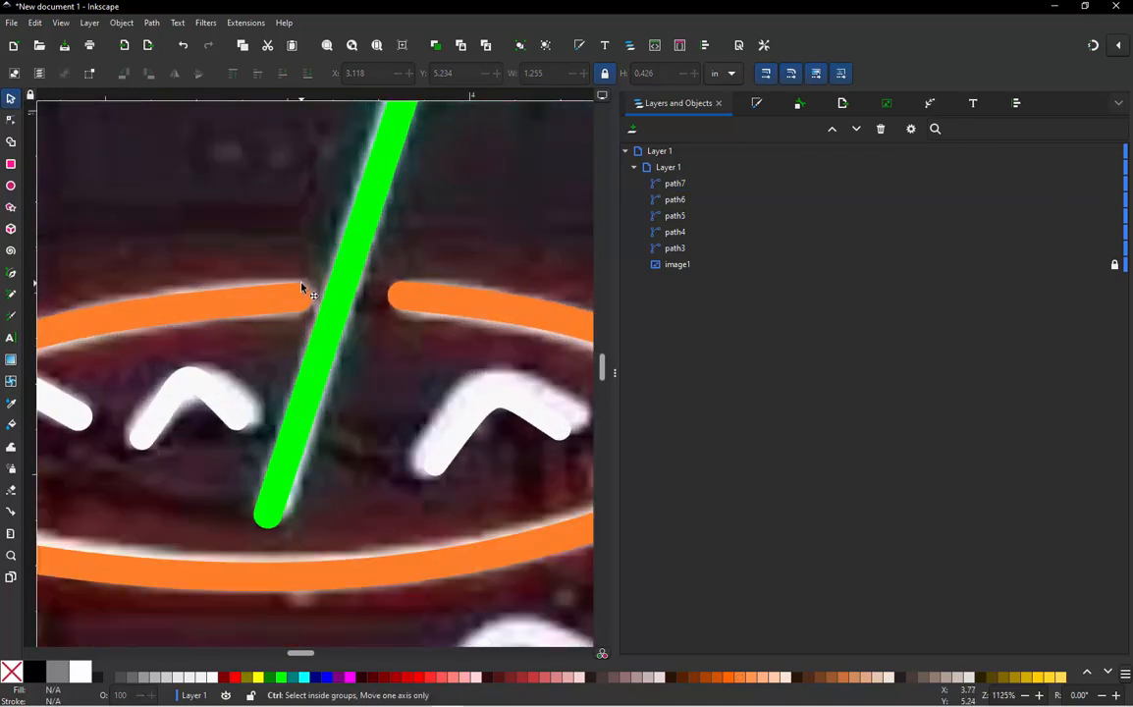
key(n)
click(308, 315)
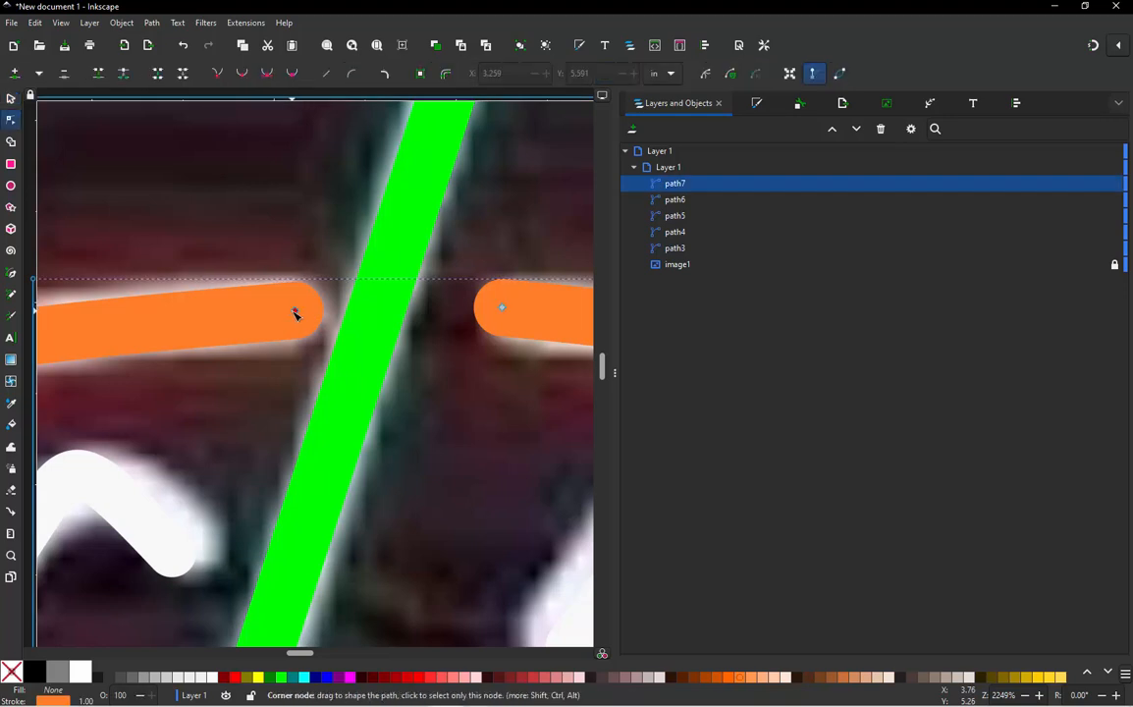
drag(295, 314, 280, 312)
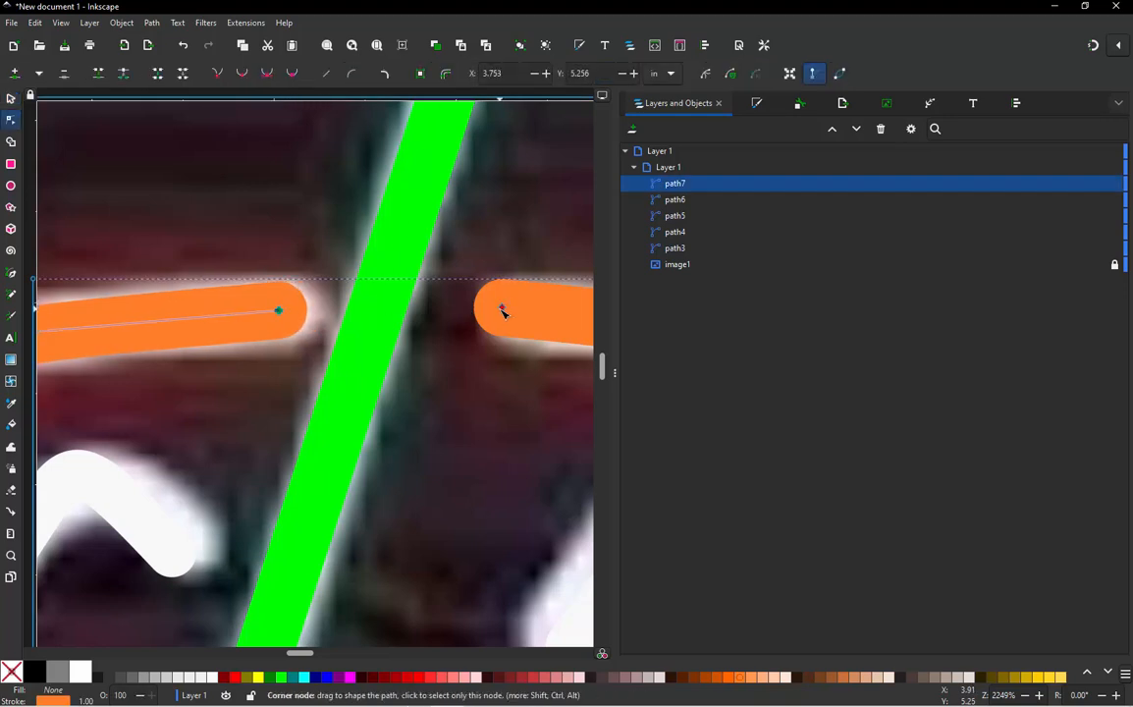
drag(501, 311, 477, 310)
scroll(435, 316, down, 4)
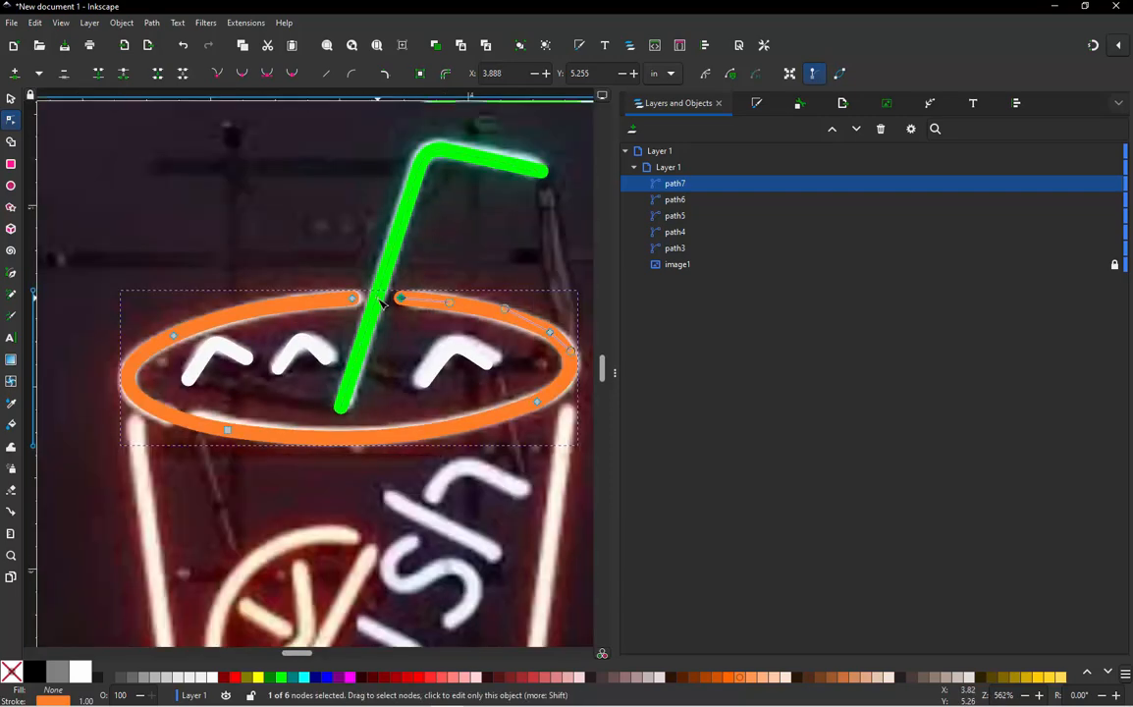
scroll(379, 298, up, 2)
scroll(389, 297, up, 3)
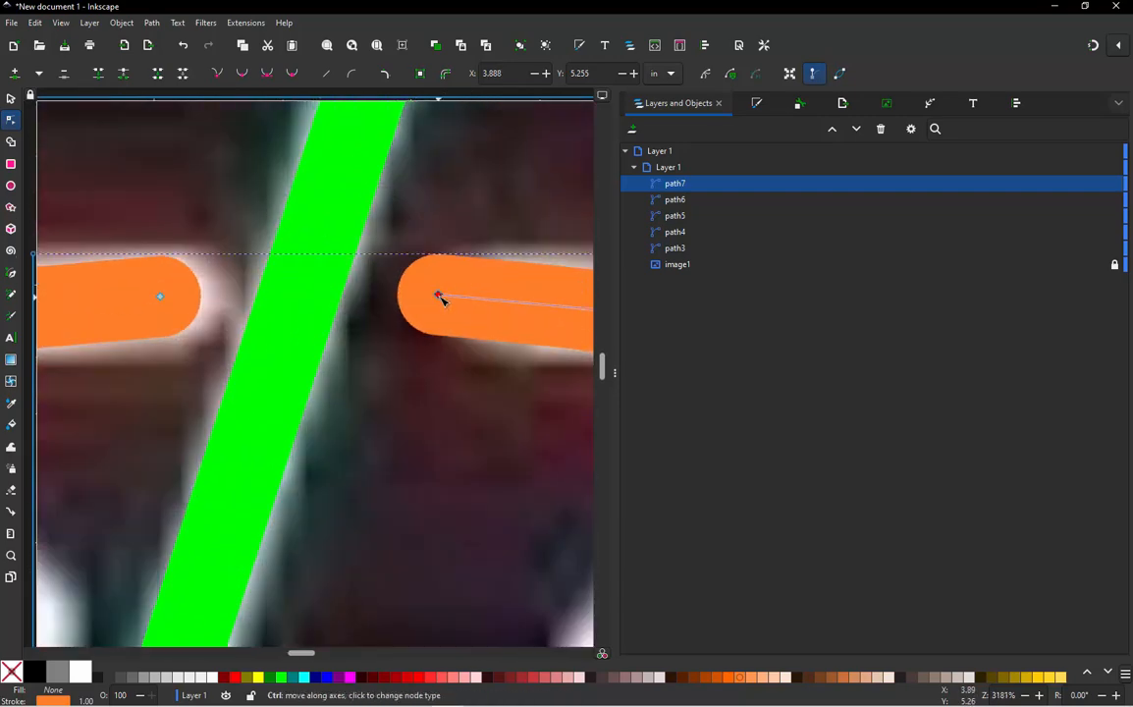
drag(438, 299, 435, 298)
scroll(368, 280, down, 7)
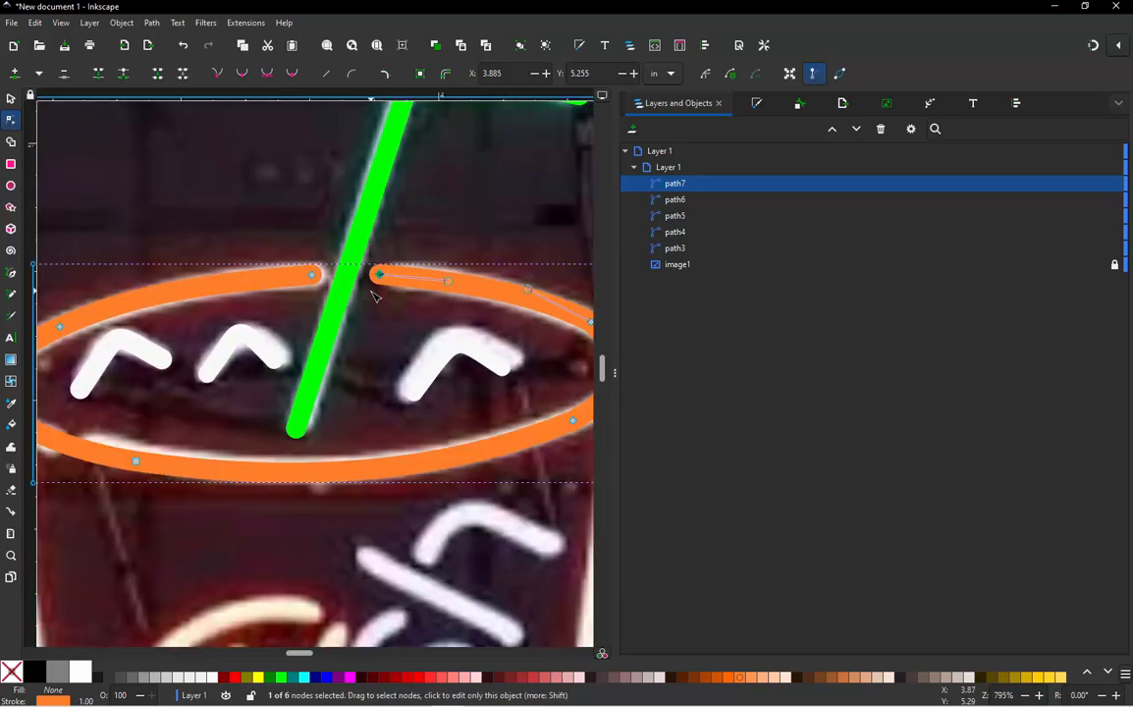
key(s)
key(Escape)
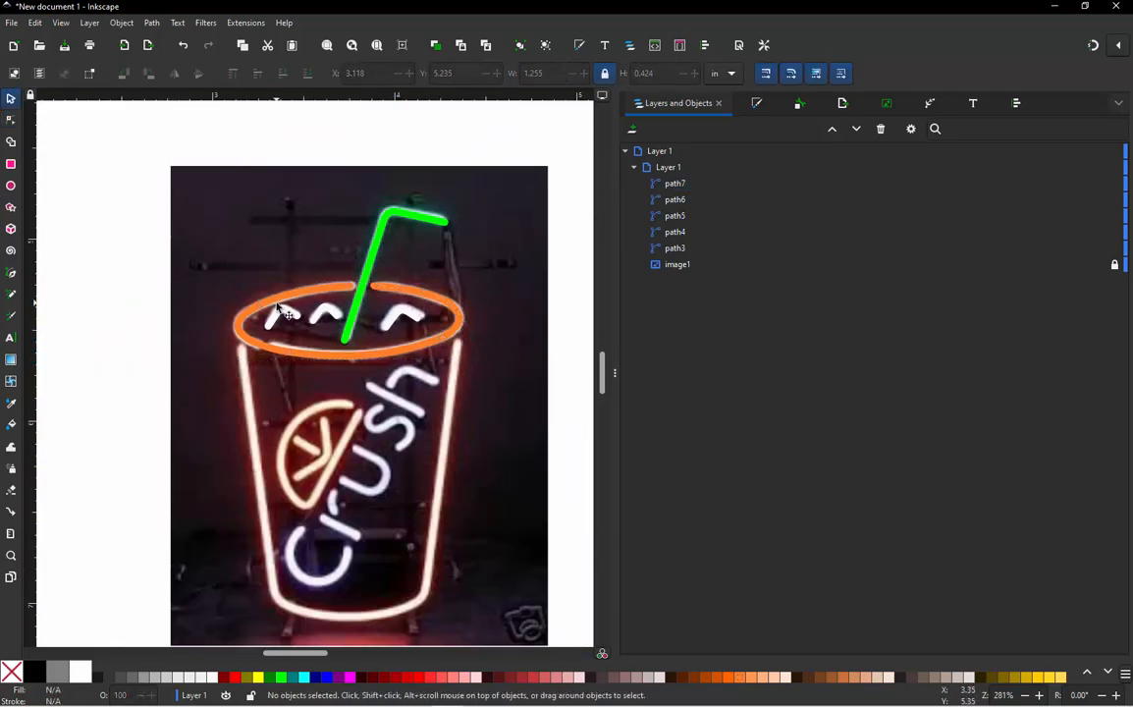
Scale the leftmost ice mark down proportionally to about 0.173 by 0.120 in
scroll(284, 316, up, 2)
scroll(284, 316, up, 1)
click(313, 318)
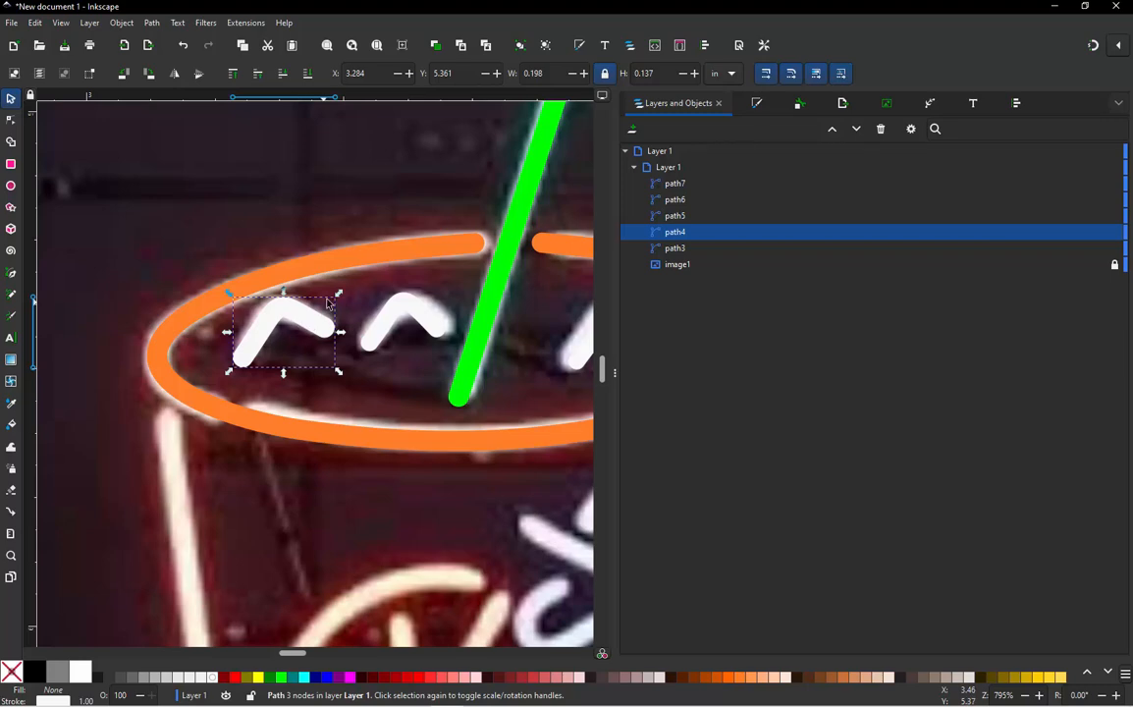
drag(340, 297, 299, 315)
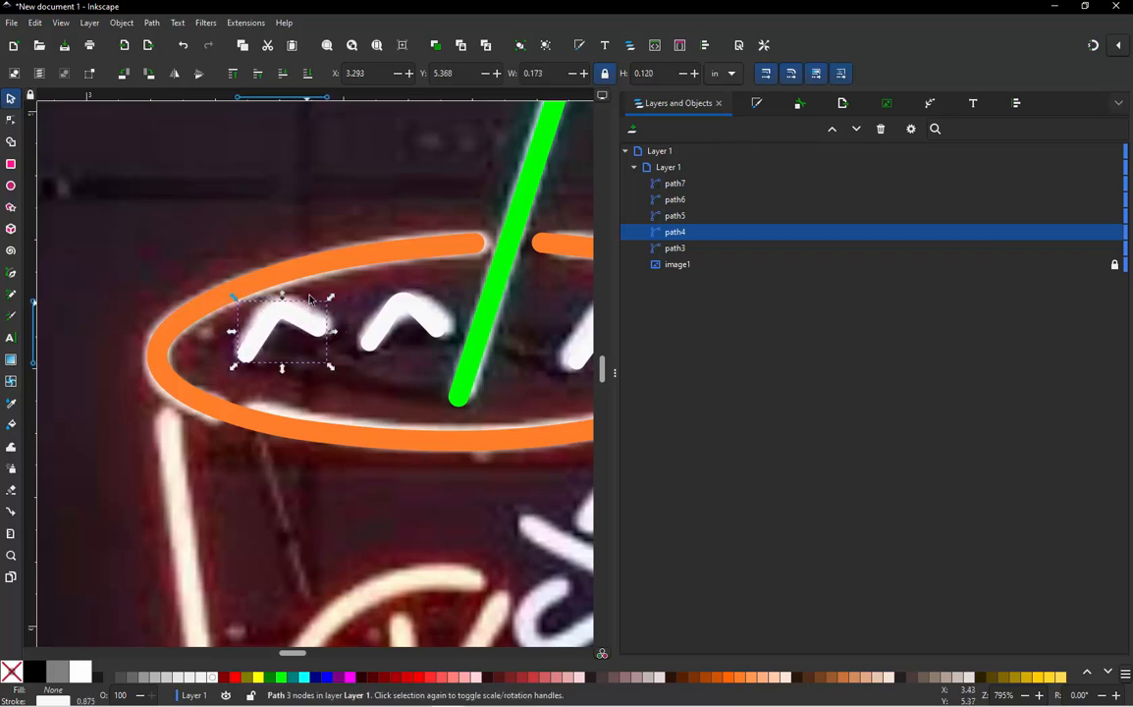
Deselect the ice mark and place a horizontal guide across the top ends of the cup body's two sides
scroll(310, 257, down, 3)
click(168, 380)
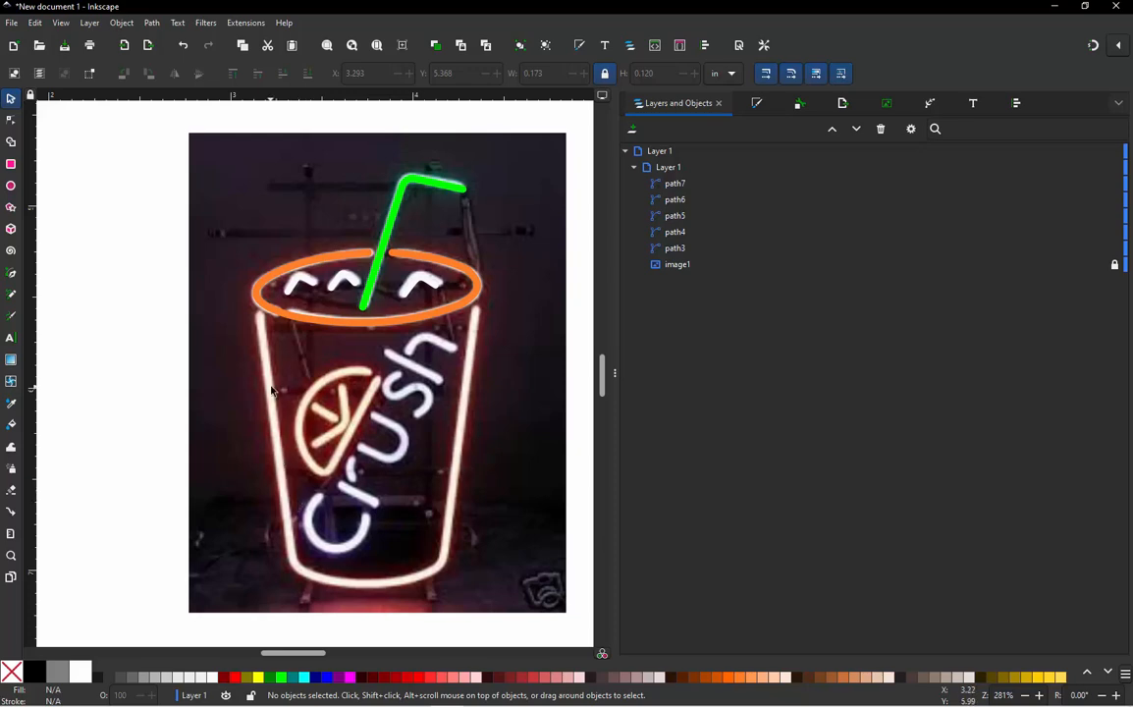
scroll(272, 390, down, 2)
scroll(319, 461, up, 2)
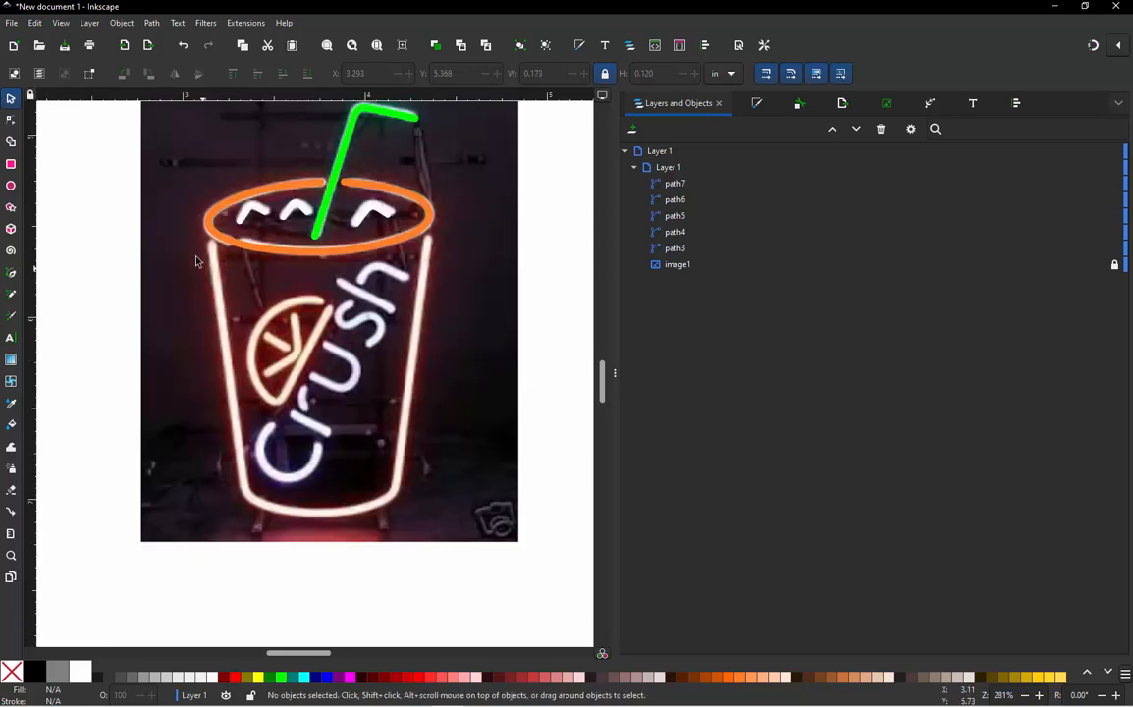
drag(371, 94, 432, 248)
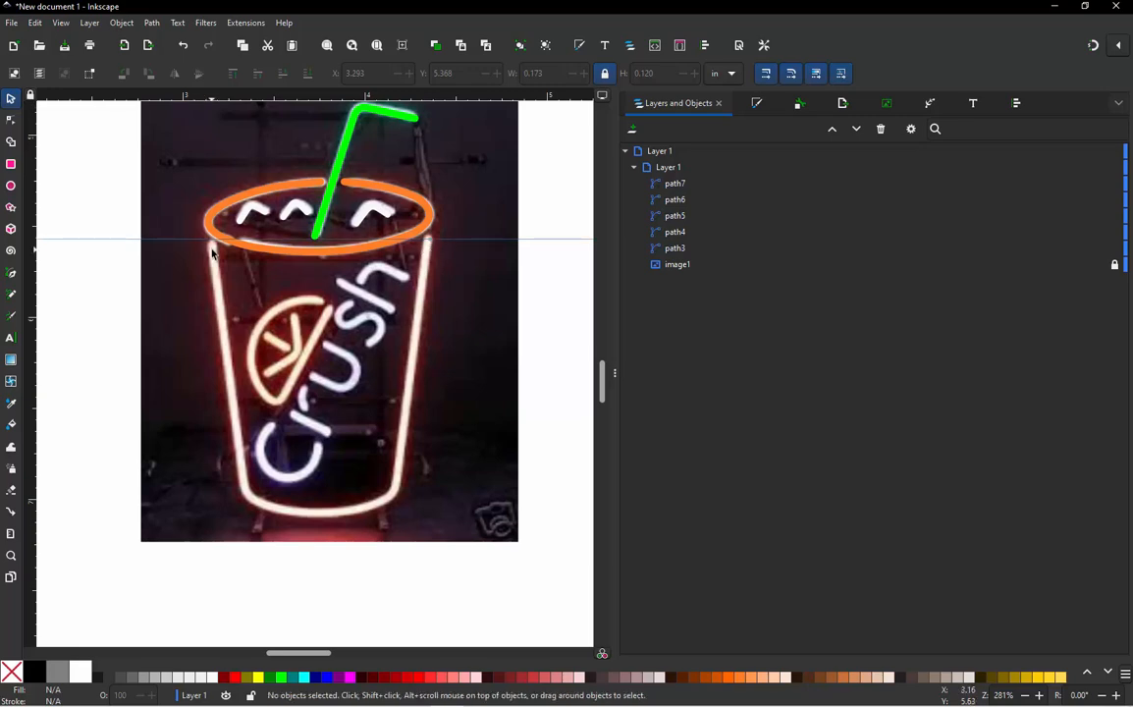
Draw an open four-node path with the Pen tool down the cup's left side, straight across its base and up its right side
click(15, 274)
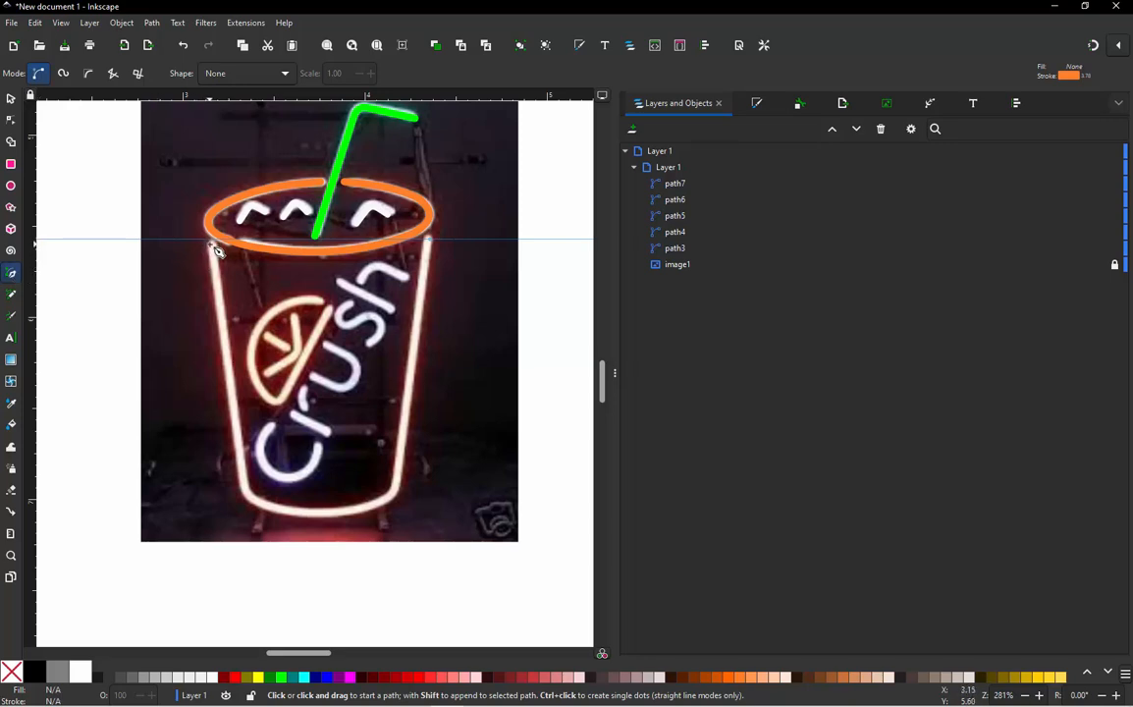
drag(215, 248, 253, 501)
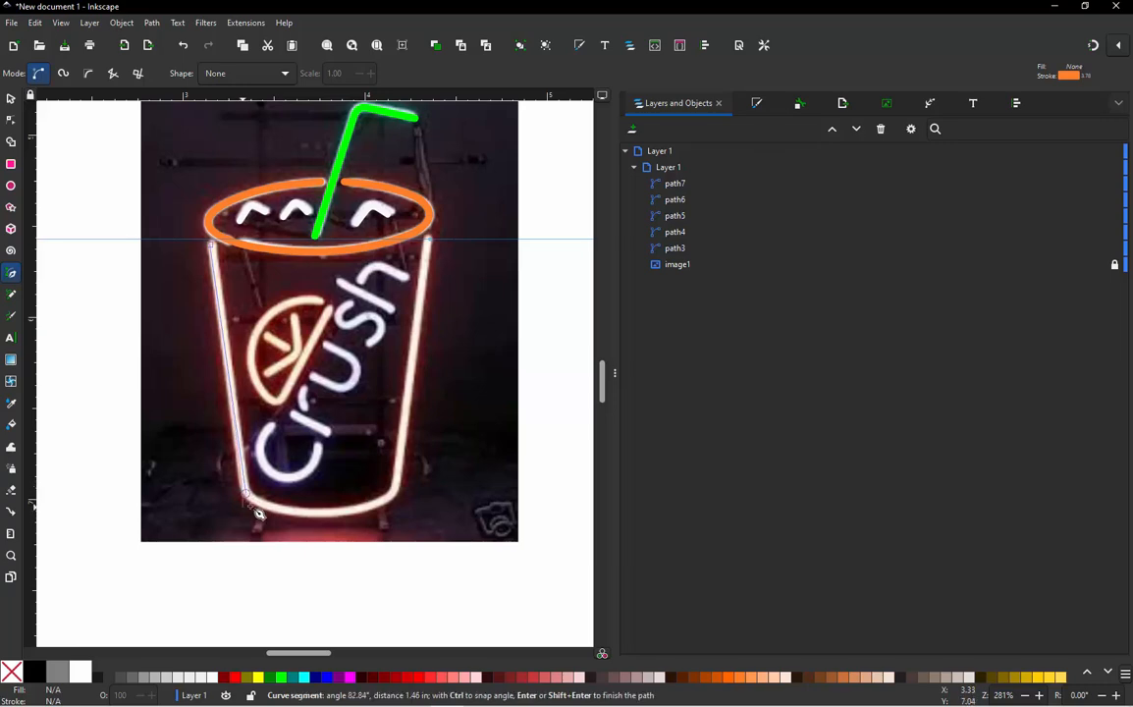
click(246, 493)
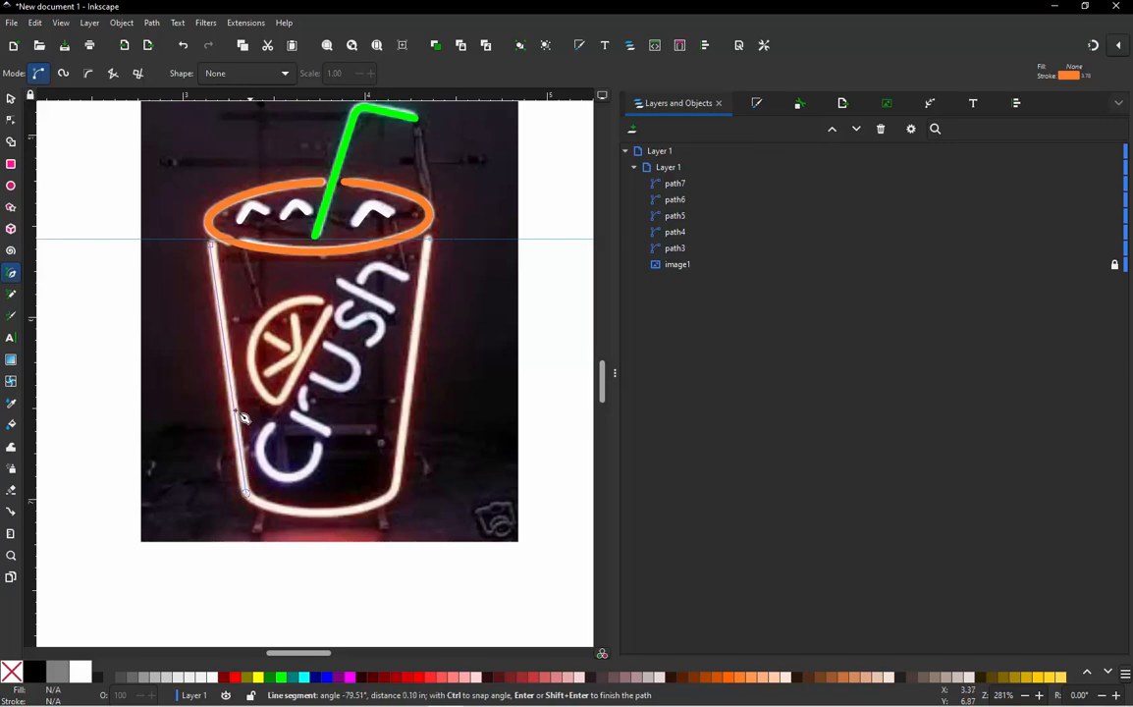
click(394, 491)
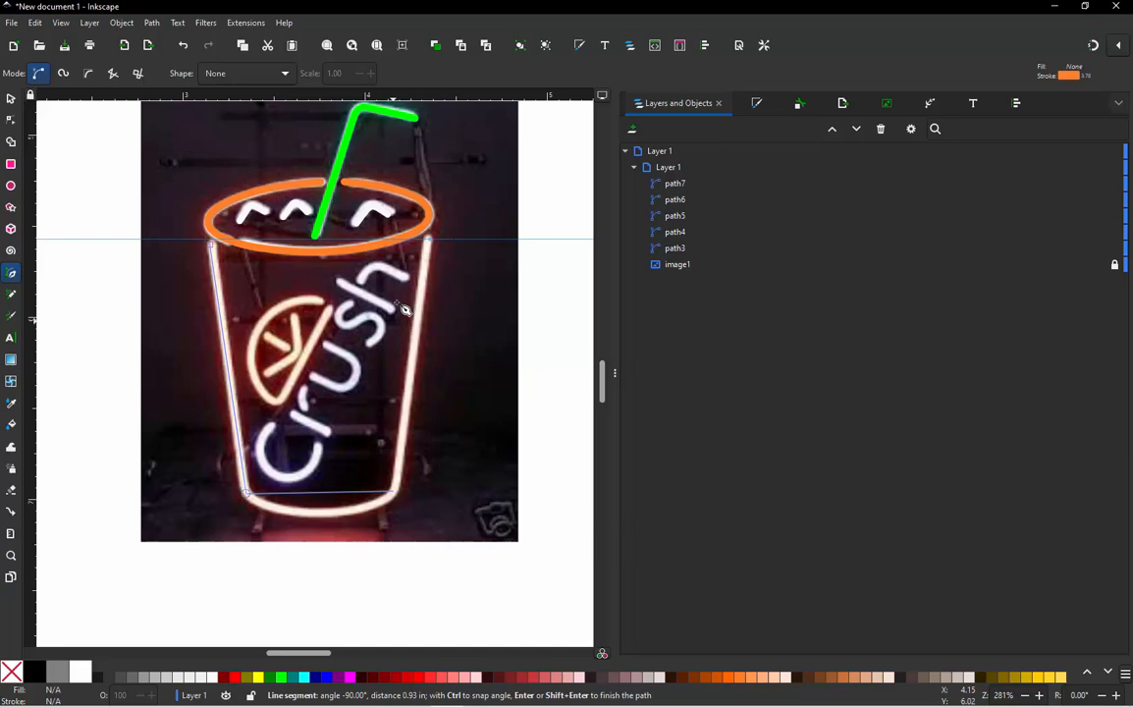
click(429, 243)
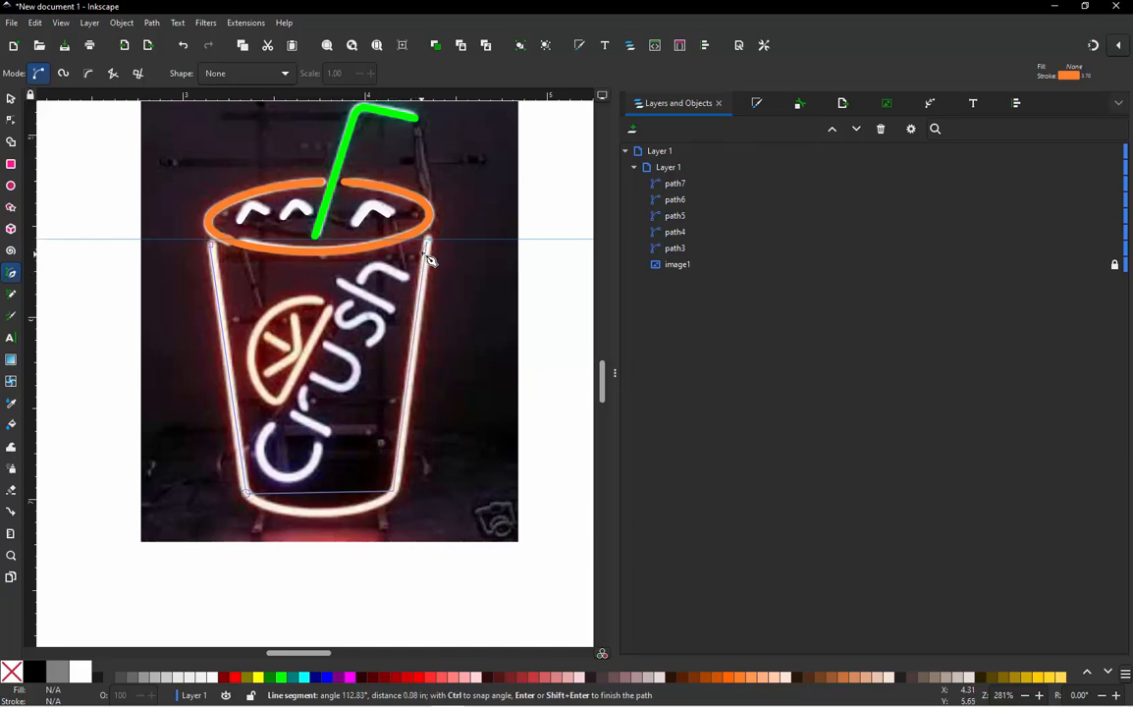
key(Return)
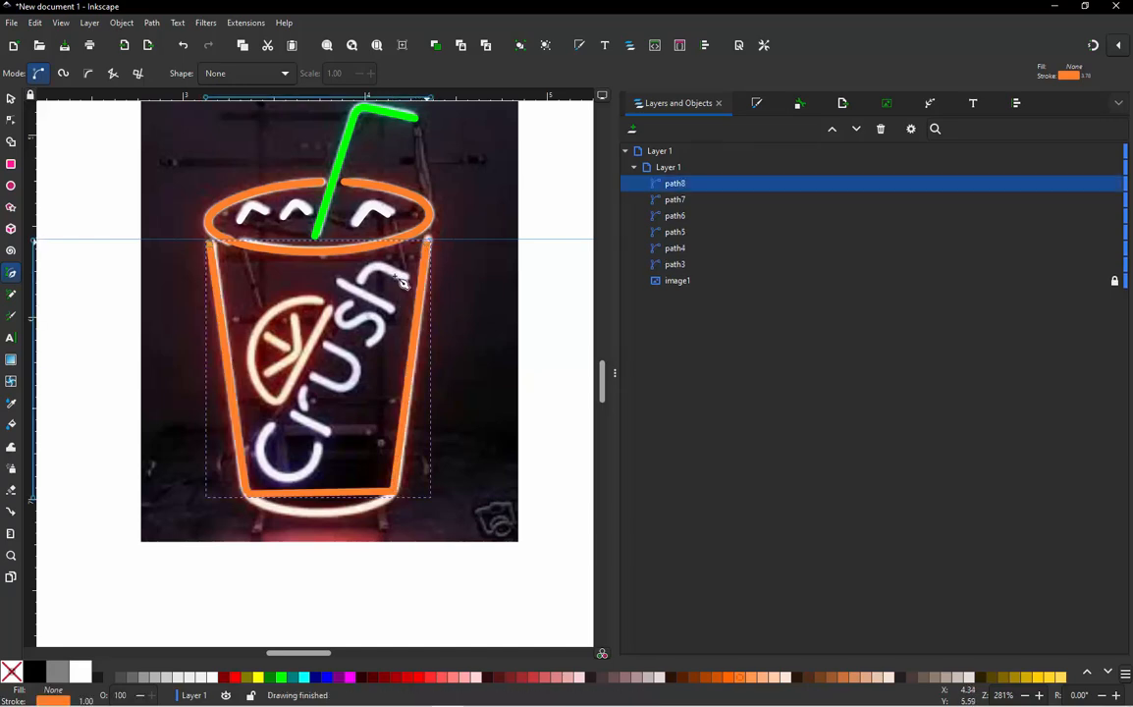
Bend the cup body path's bottom segment downward to follow the curved neon base and adjust its lower-left curve handle
scroll(187, 327, right, 2)
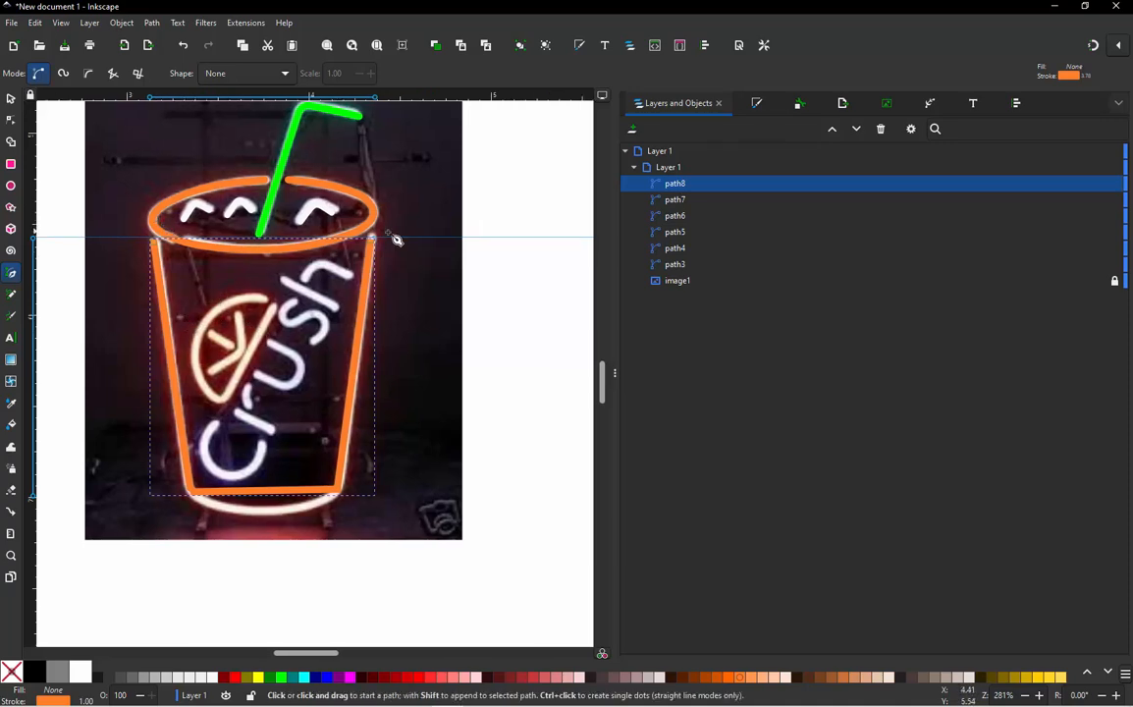
click(11, 119)
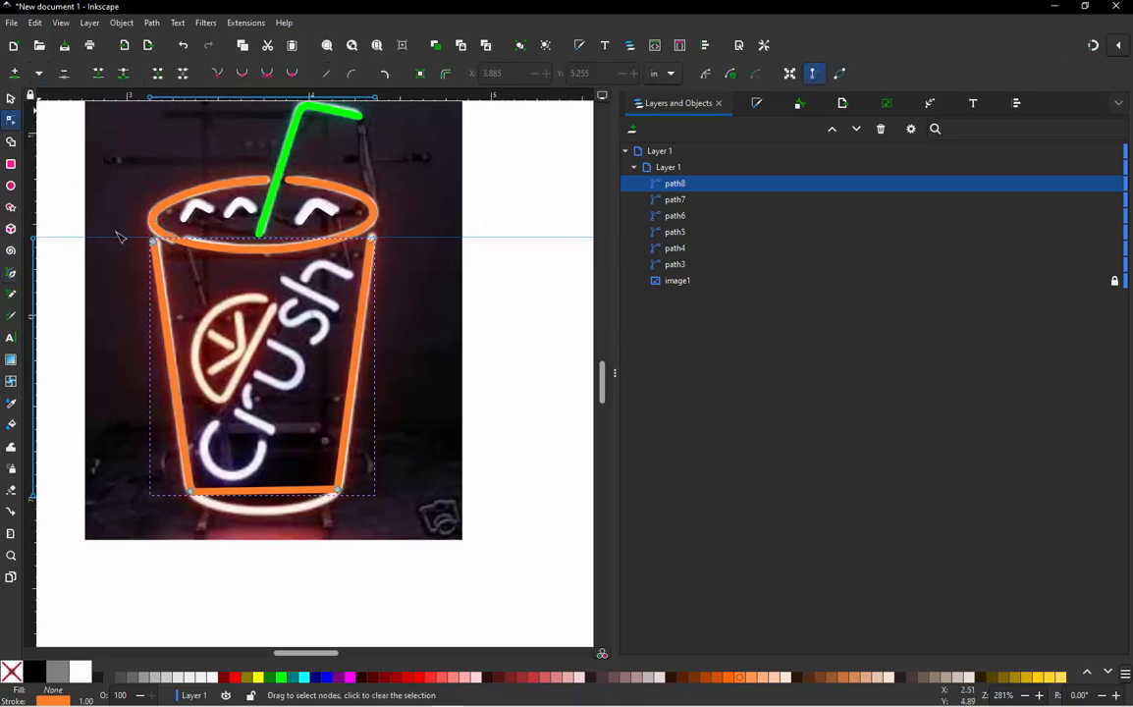
click(174, 378)
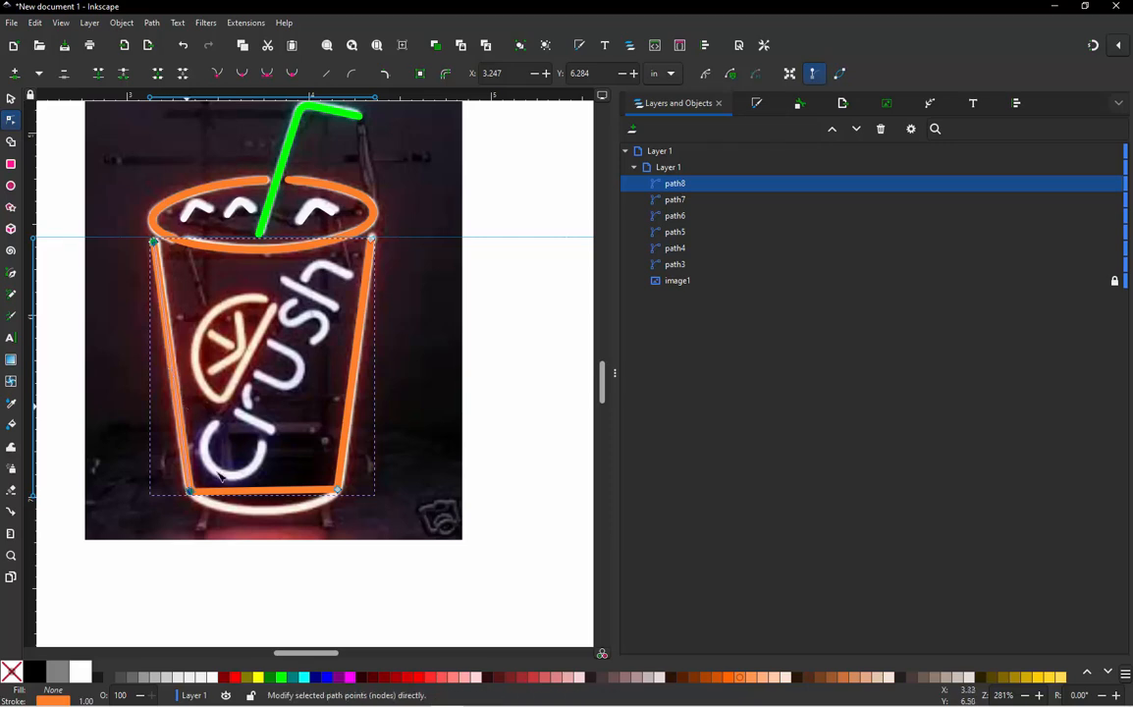
drag(258, 490, 339, 513)
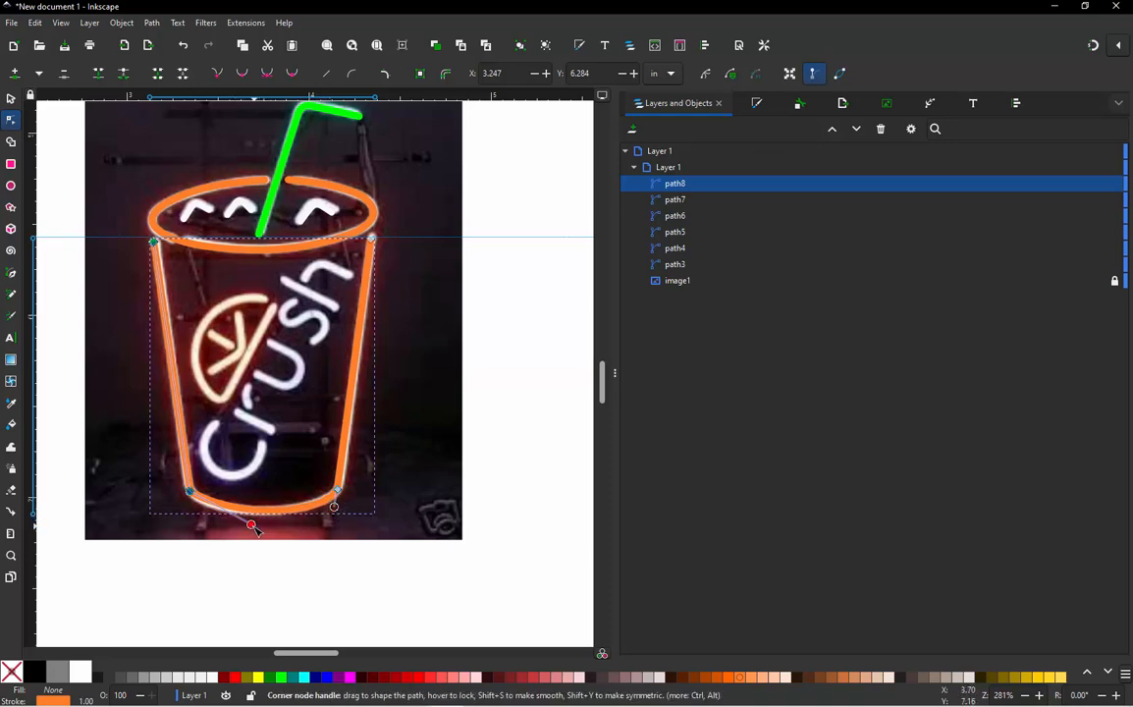
drag(252, 525, 202, 518)
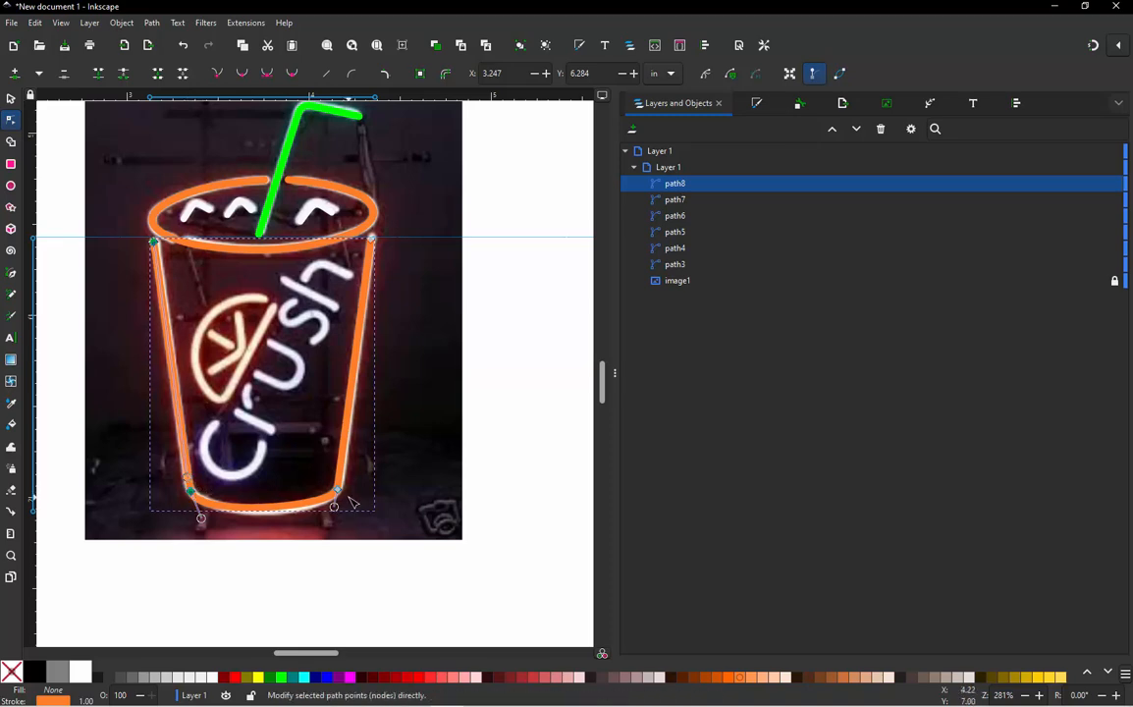
Raise the cup body's bottom corner nodes to about X 4.172, Y 6.906 in and X 3.336, Y 6.927 in, and lengthen the lower-left curve handle
drag(337, 488, 340, 482)
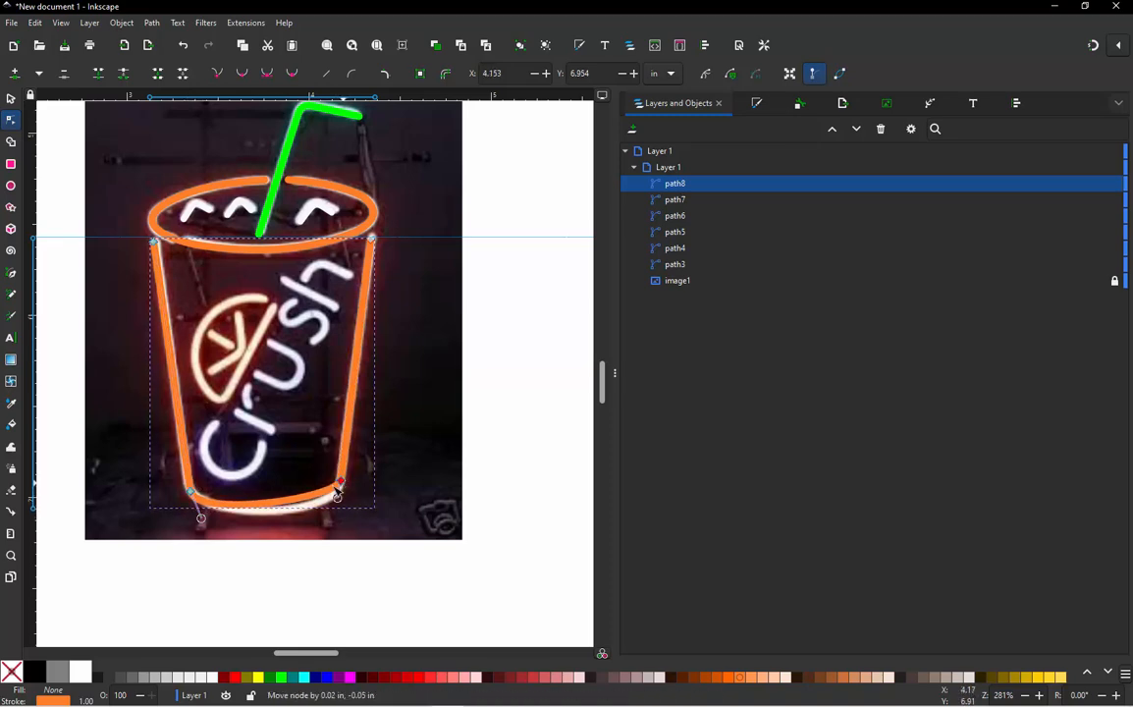
scroll(180, 508, up, 3)
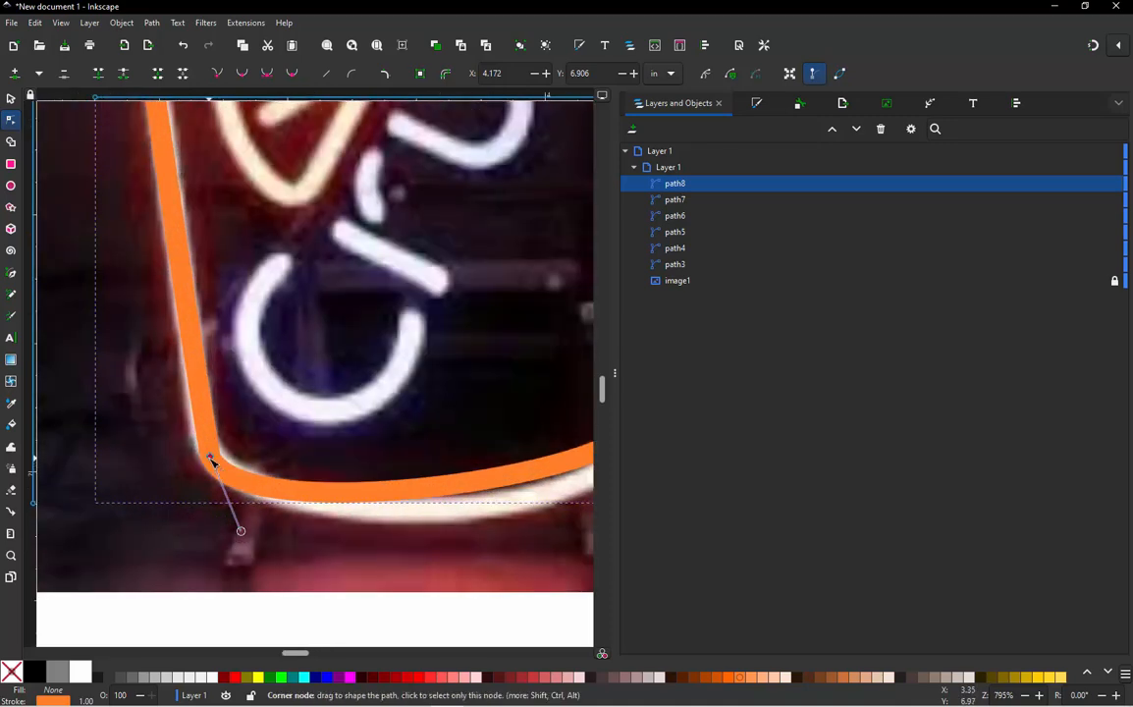
drag(210, 461, 205, 439)
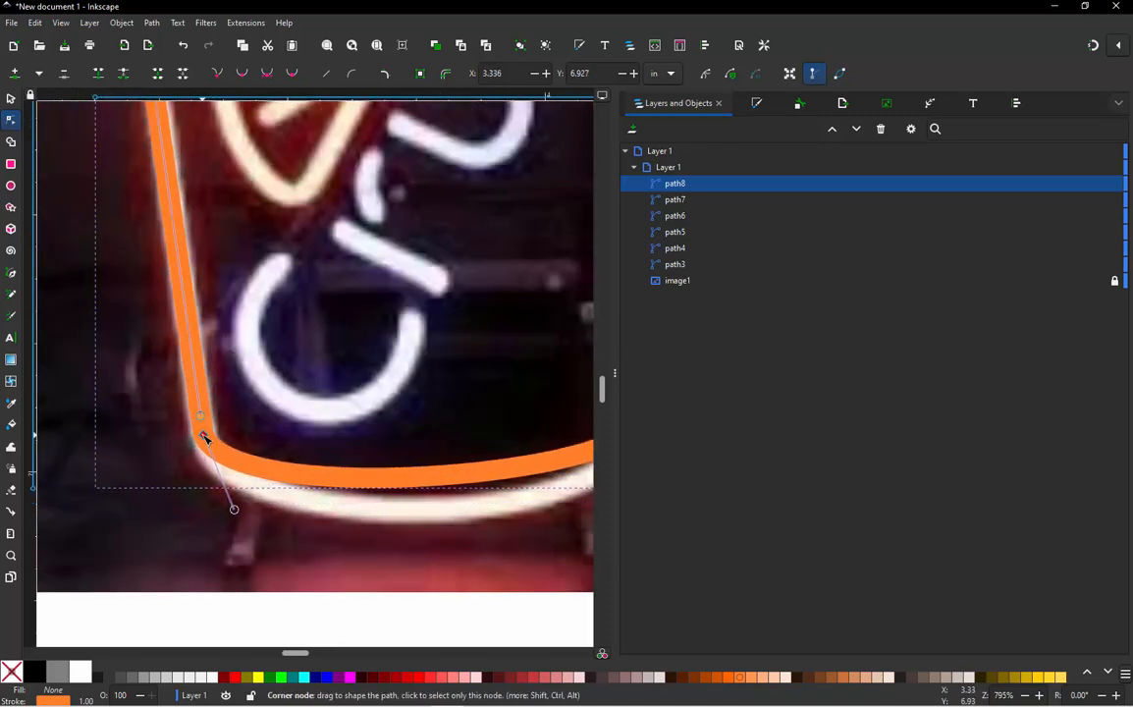
drag(234, 509, 230, 570)
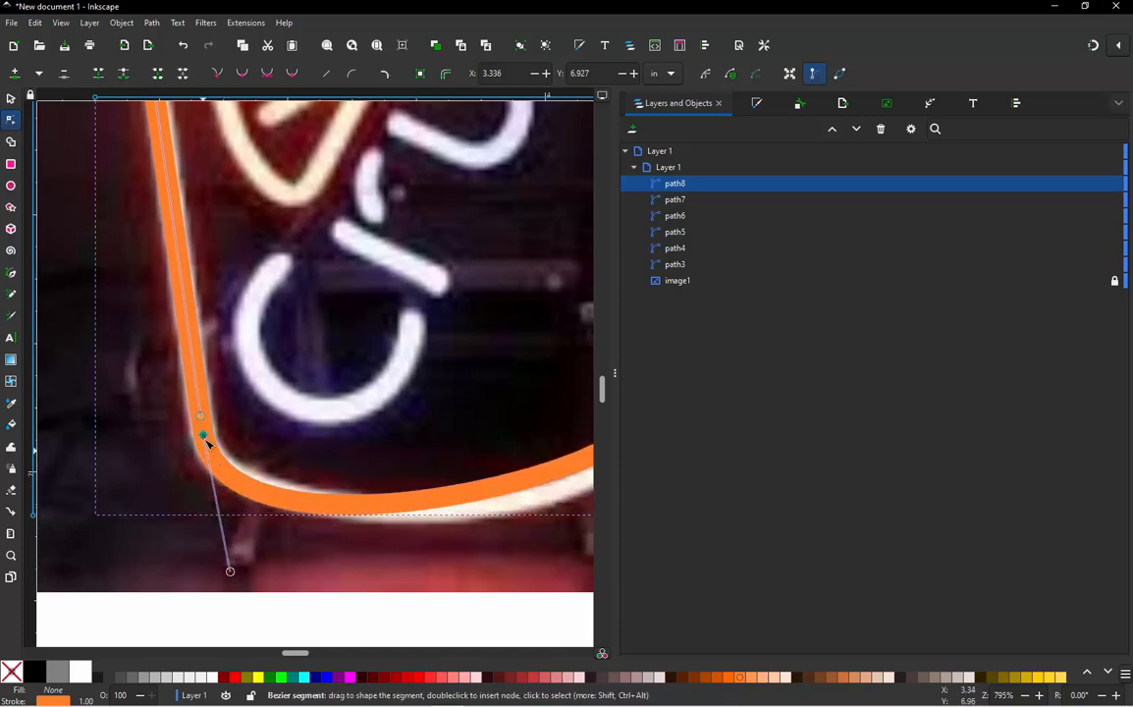
Fine-tune the curve handles at both bottom corners so the cup base matches the neon, and deselect the path
scroll(196, 467, down, 4)
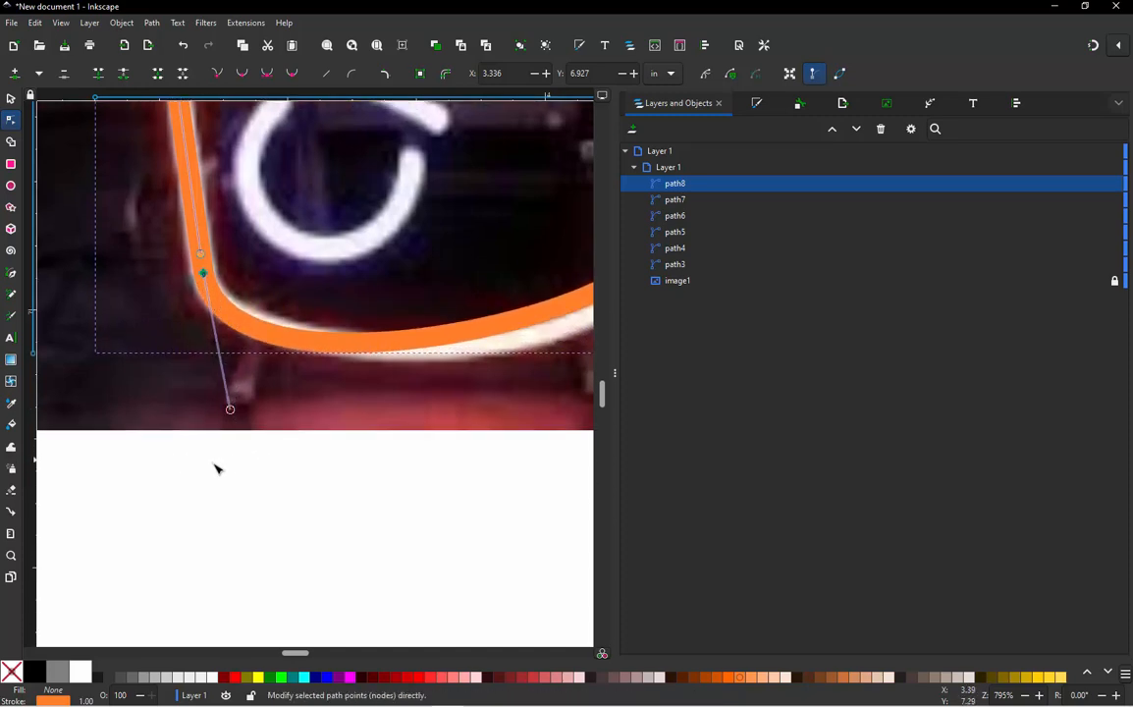
scroll(215, 468, down, 3)
scroll(350, 418, up, 2)
drag(370, 413, 385, 444)
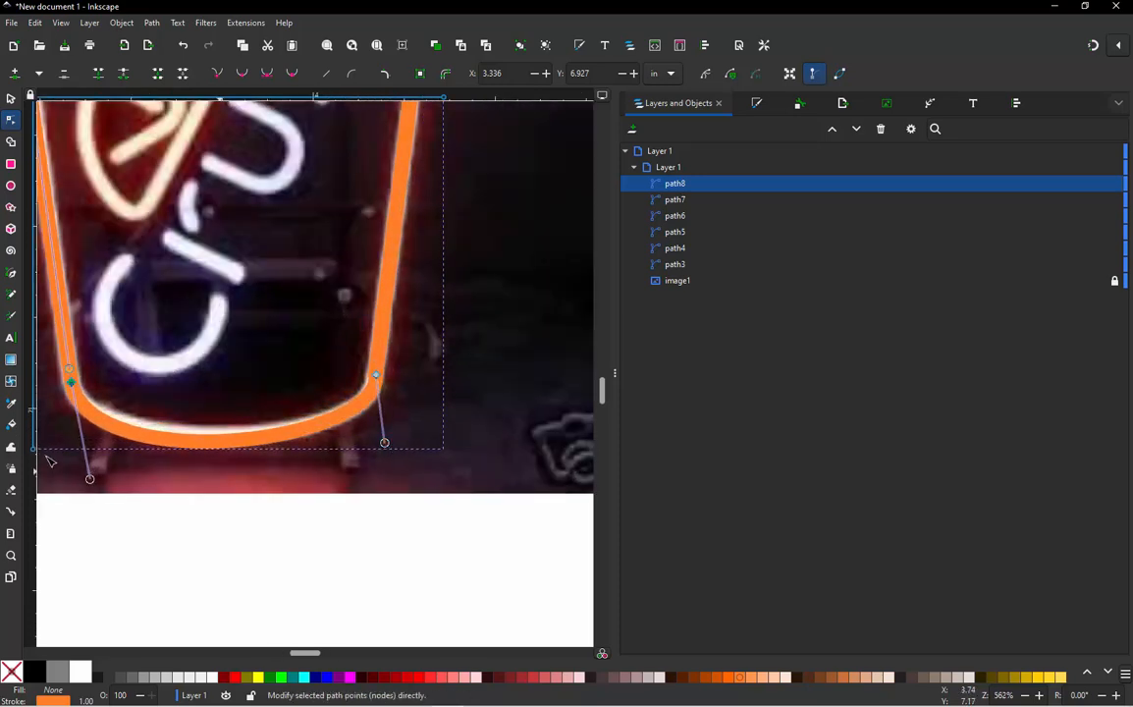
drag(89, 480, 86, 461)
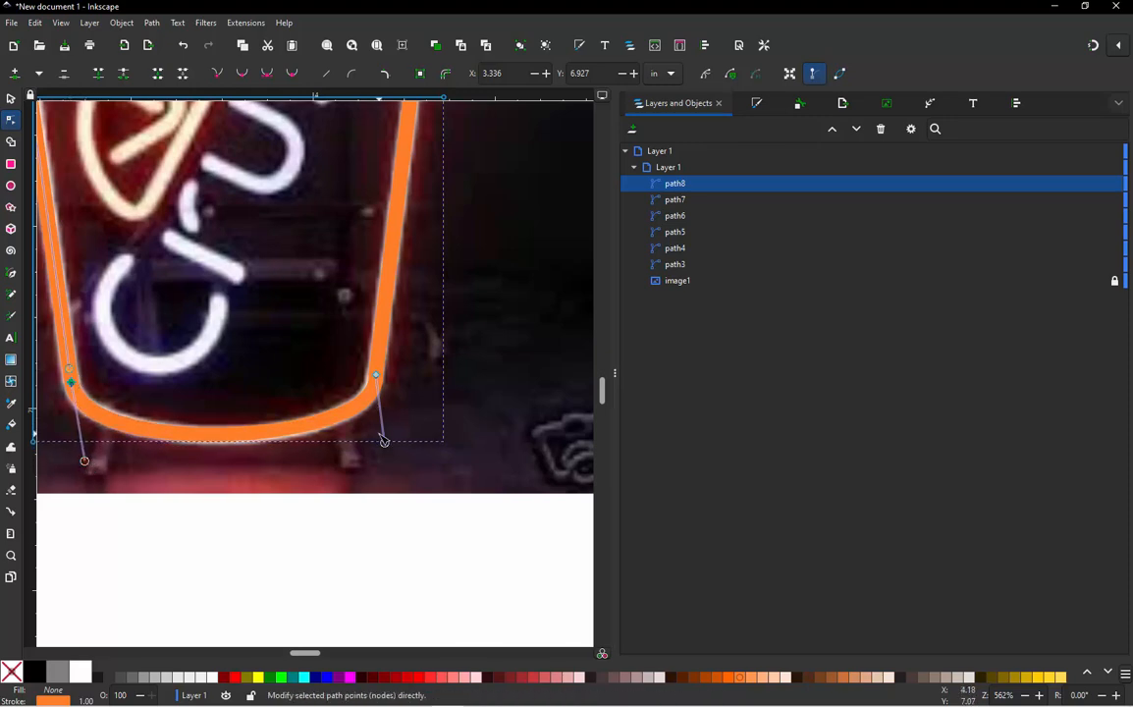
drag(384, 440, 364, 455)
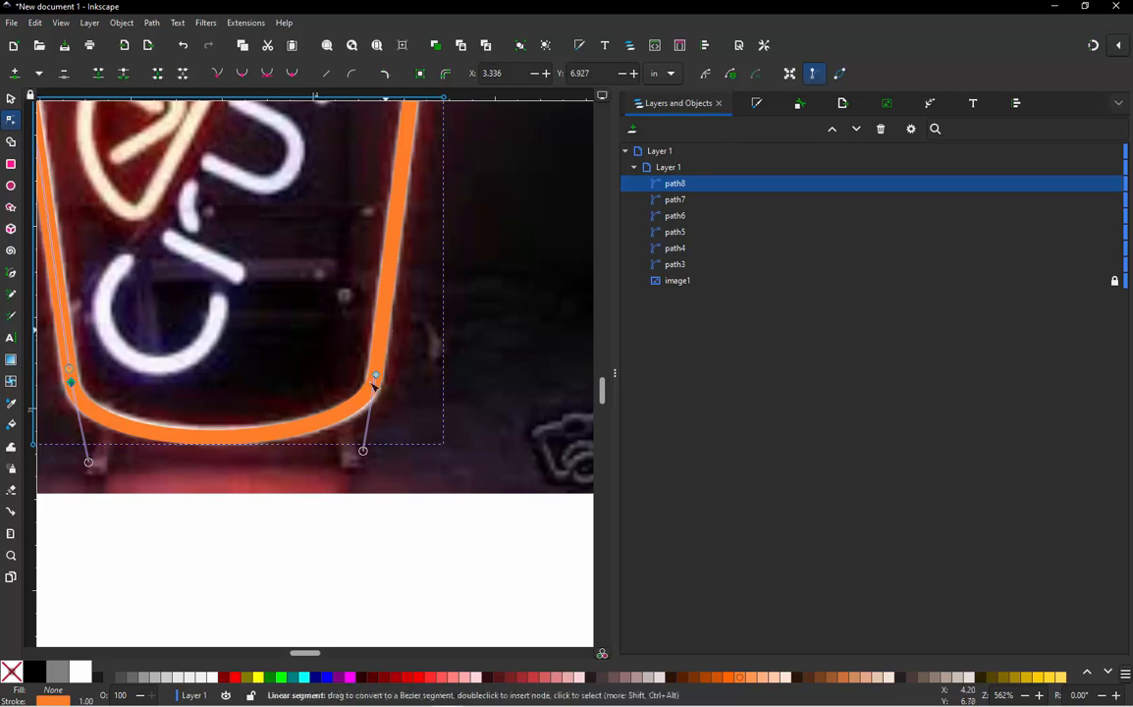
scroll(364, 451, down, 3)
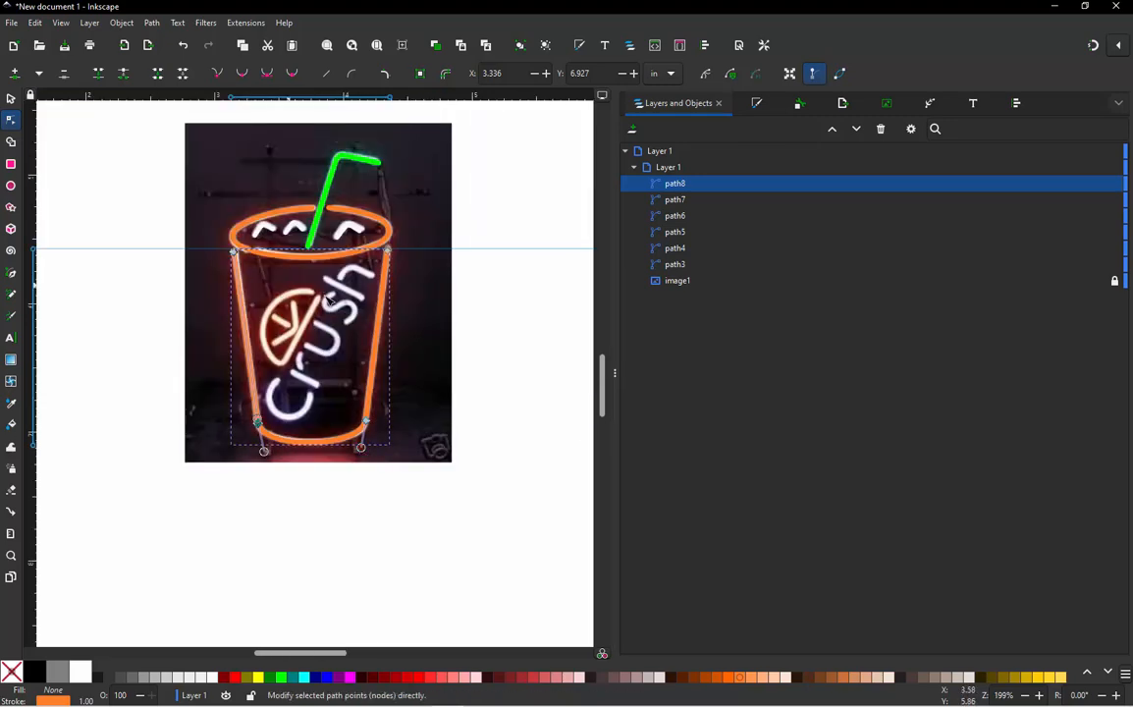
scroll(326, 292, up, 1)
click(10, 99)
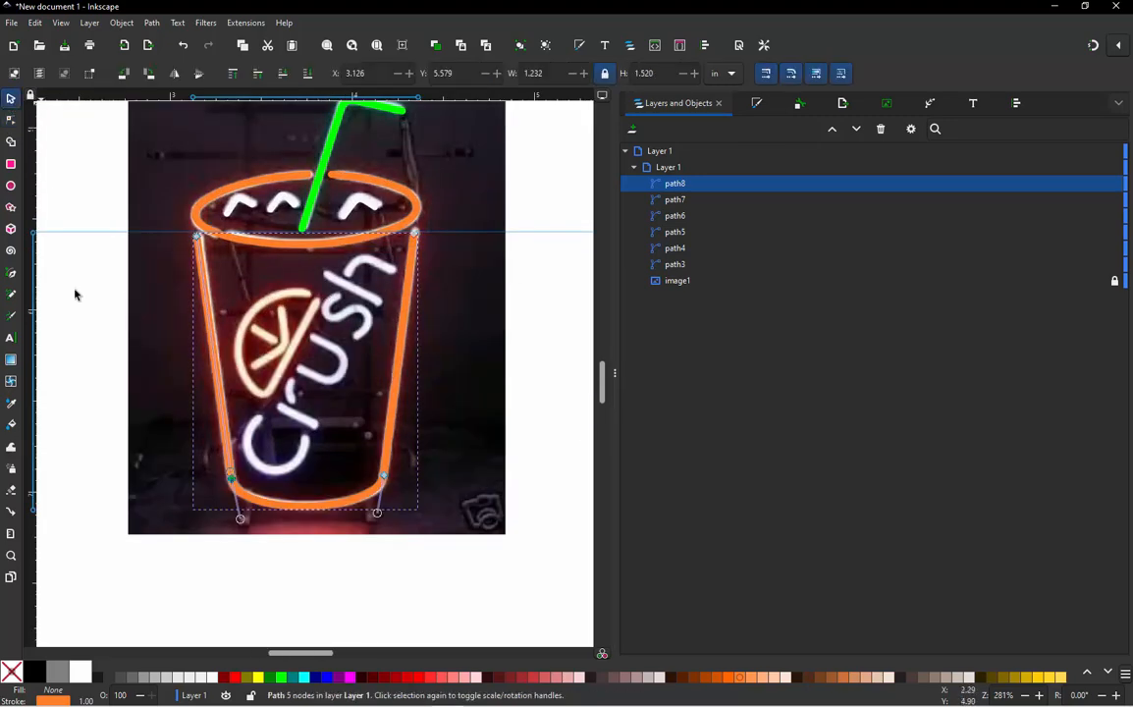
click(79, 322)
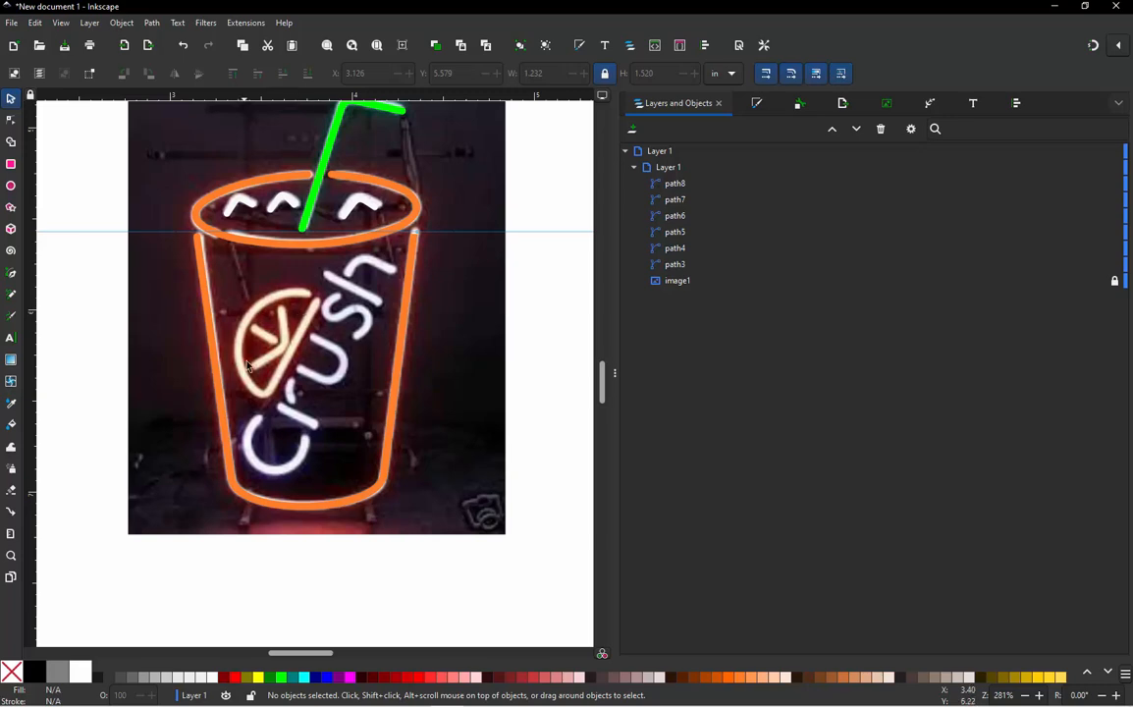
Draw a straight orange path with the Pen tool along the diagonal edge of the orange slice
click(16, 274)
scroll(255, 350, up, 2)
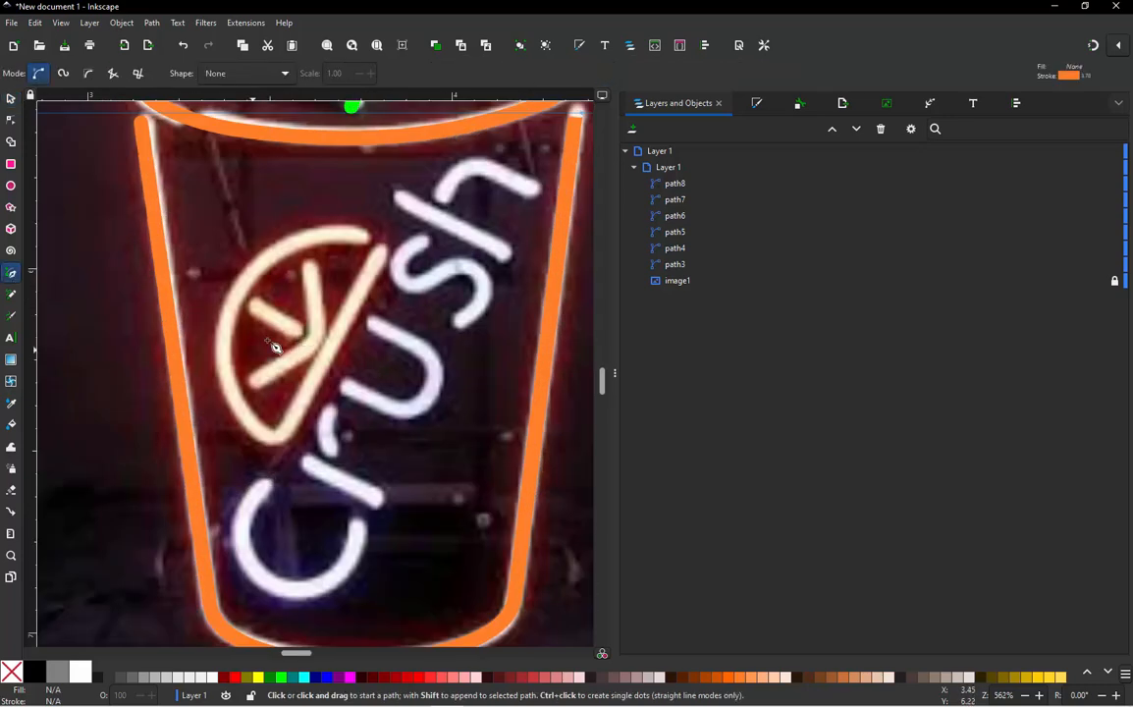
click(383, 250)
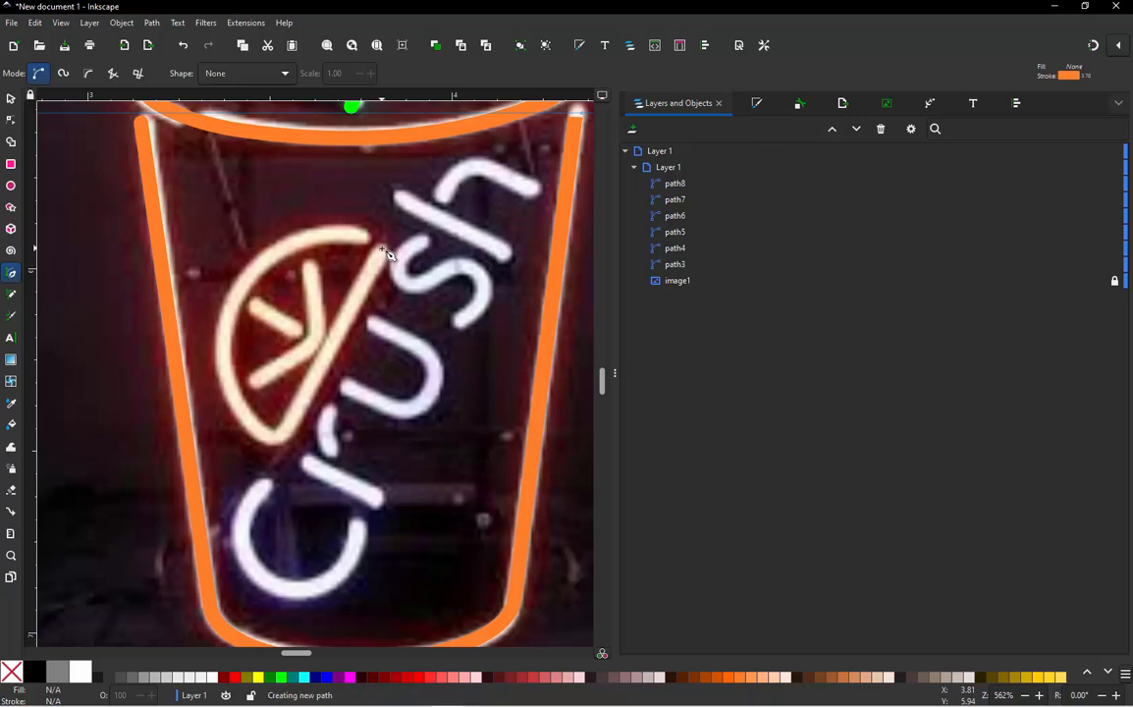
double_click(282, 441)
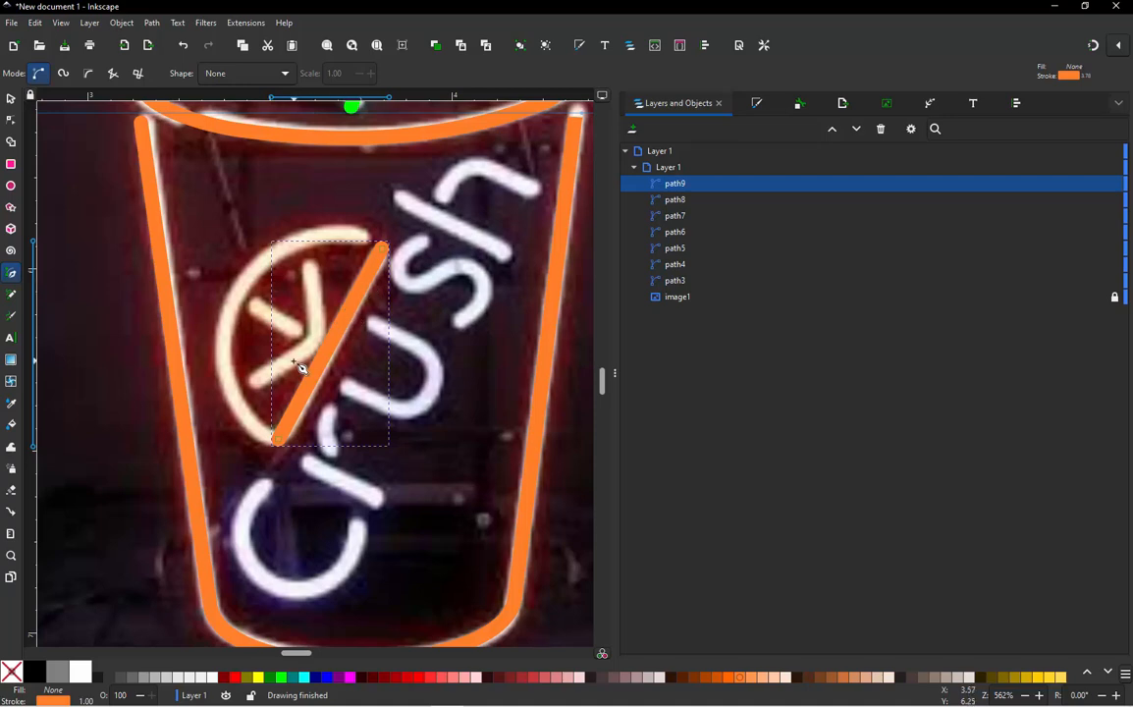
Trace the slice's inner marks with a three-node bent path and a separate short straight path for the upper-left spoke
click(253, 381)
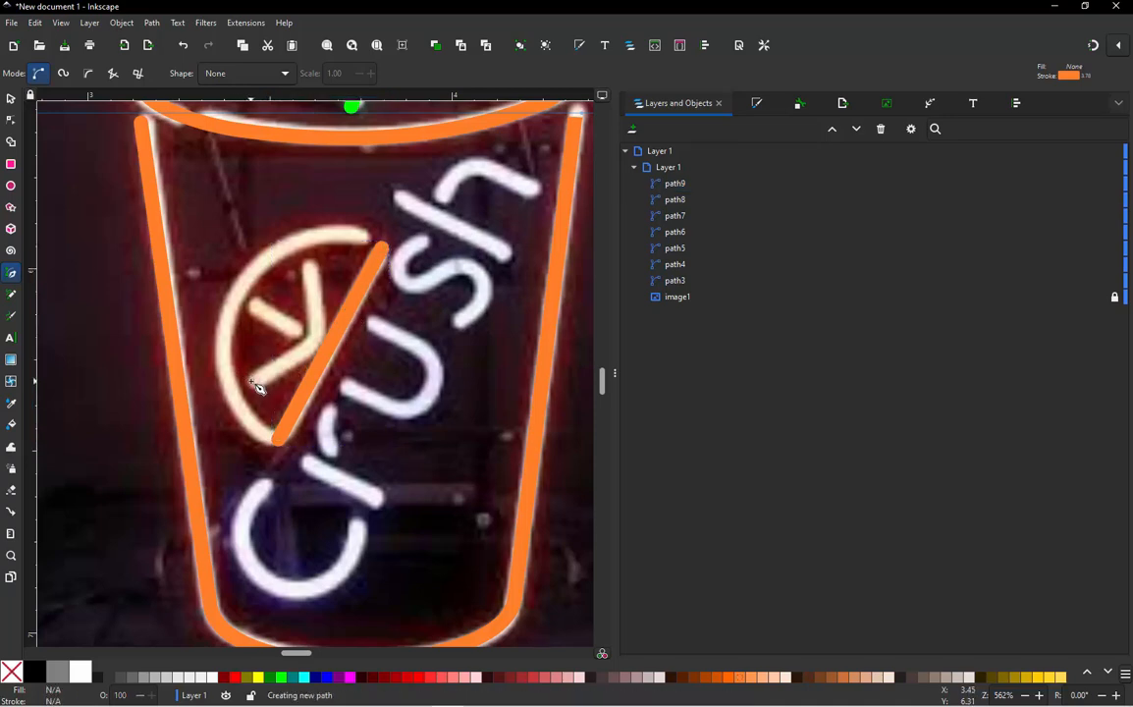
click(309, 340)
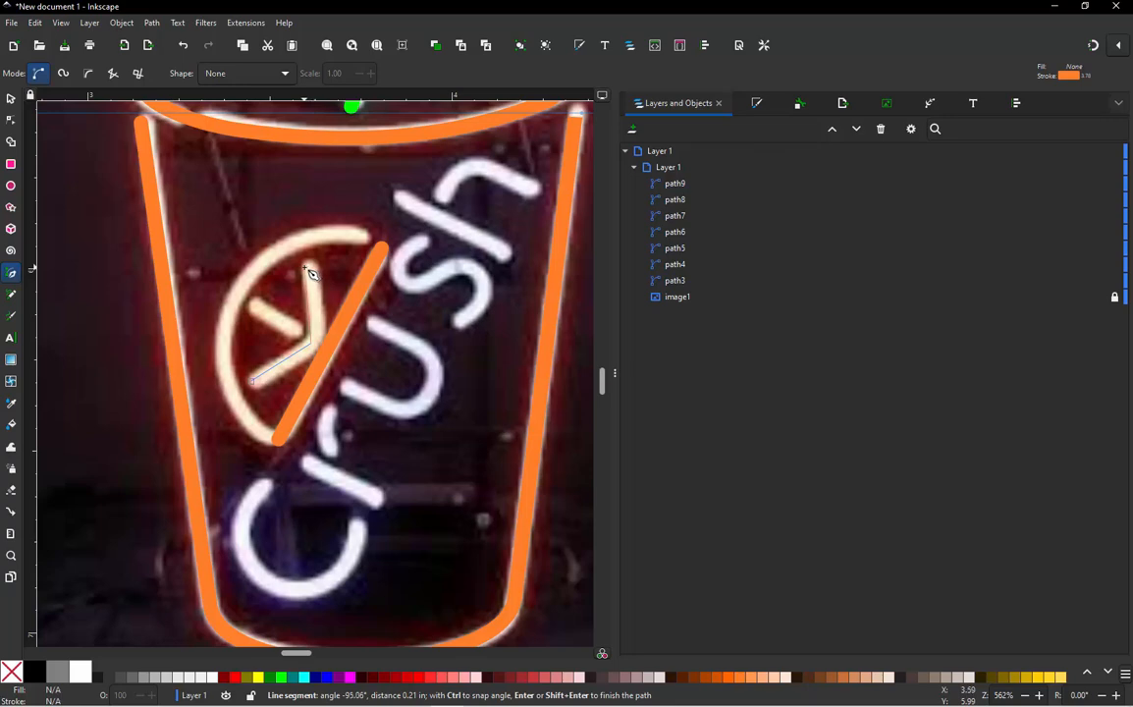
double_click(307, 267)
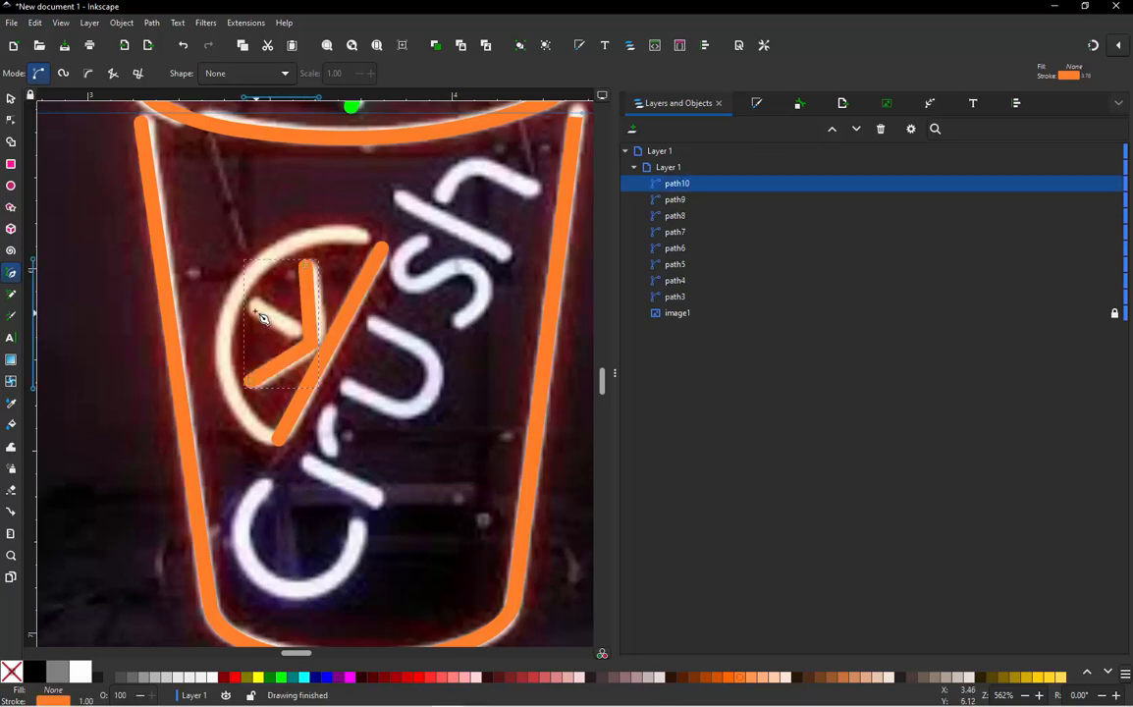
click(254, 307)
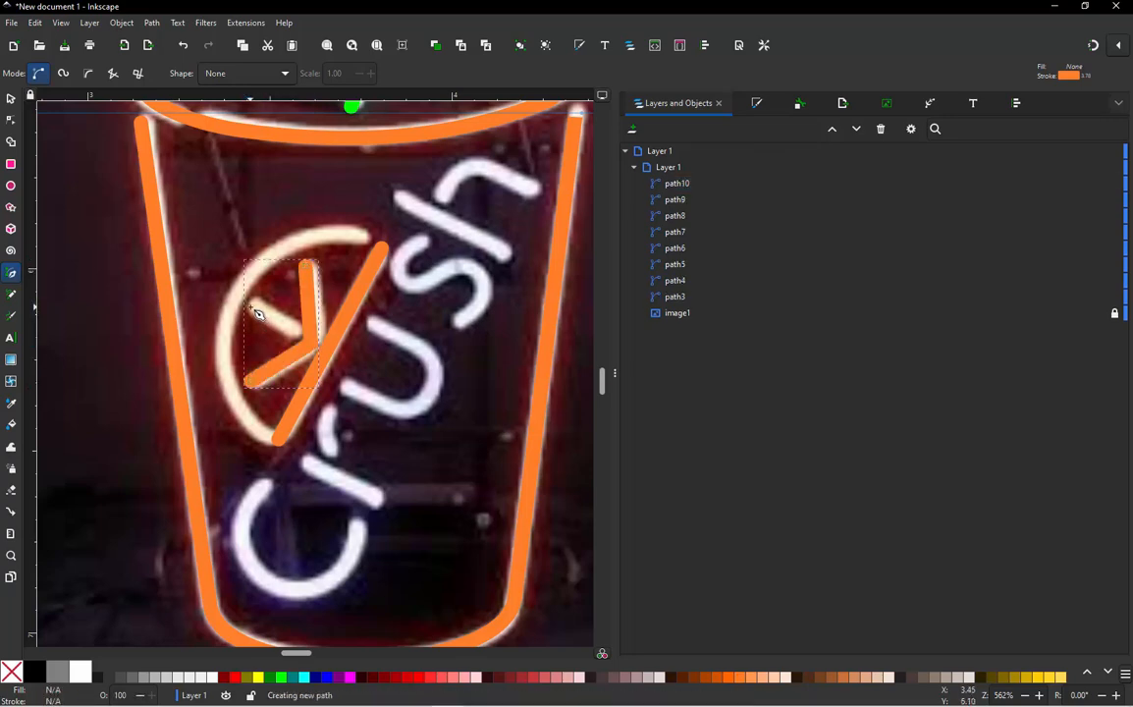
double_click(300, 338)
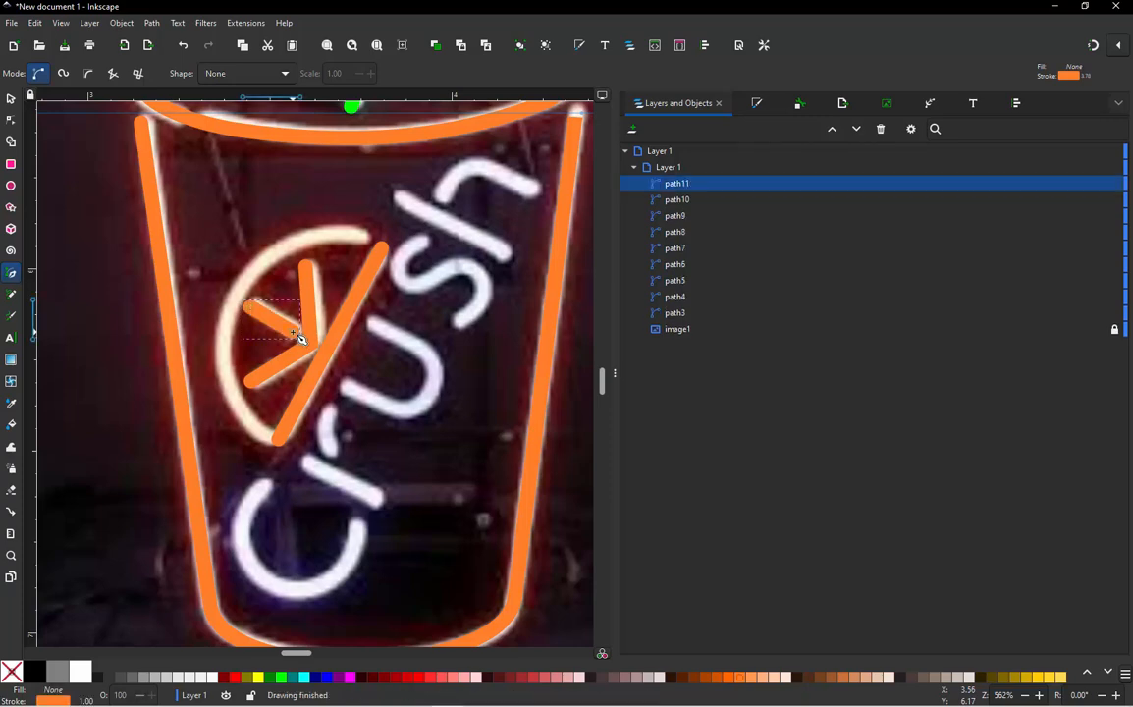
Draw a path between the two ends of the orange slice's outer arc and bend its segment outward into a curve
click(258, 434)
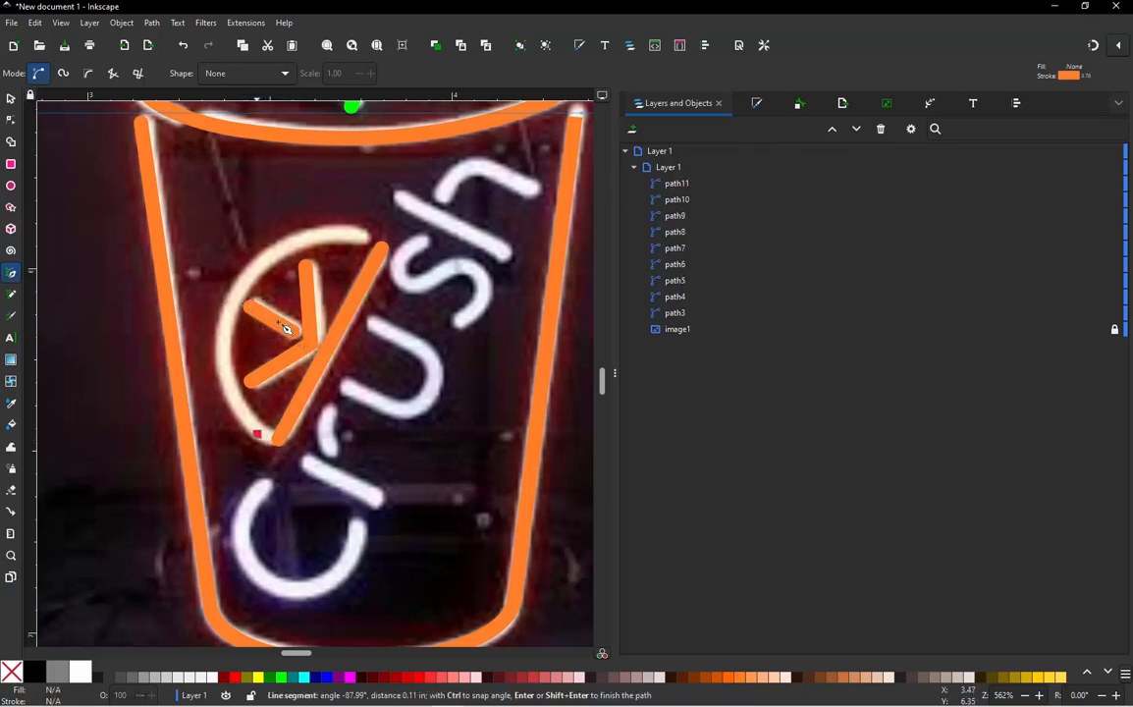
double_click(363, 239)
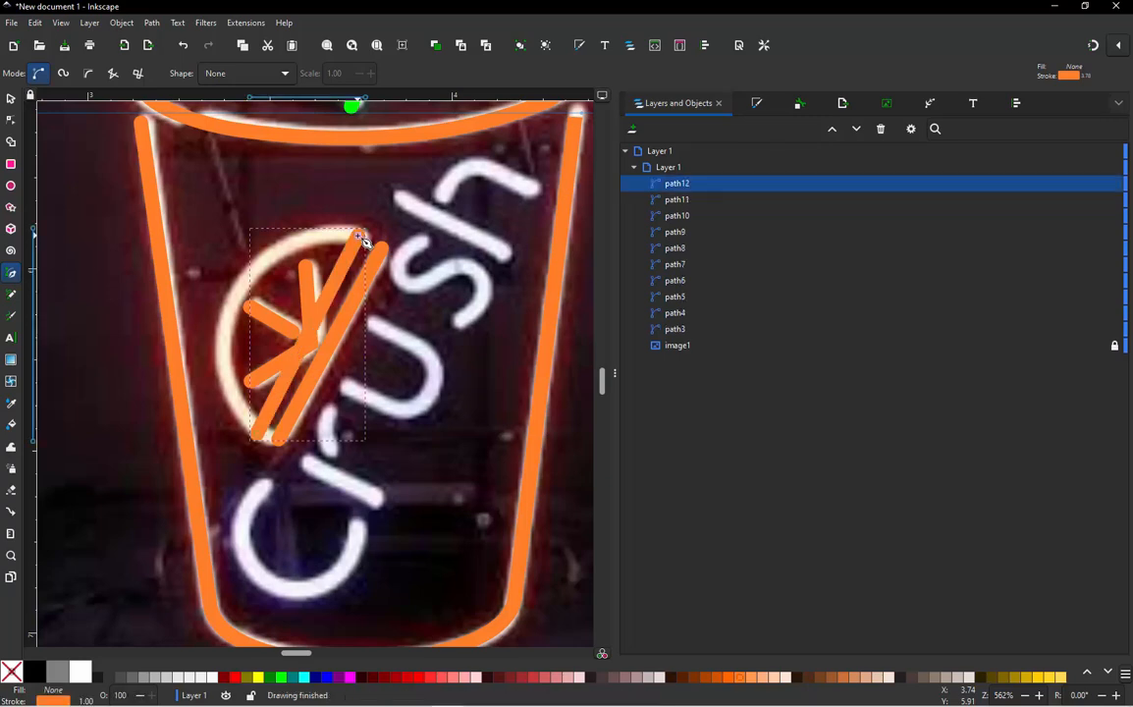
click(10, 99)
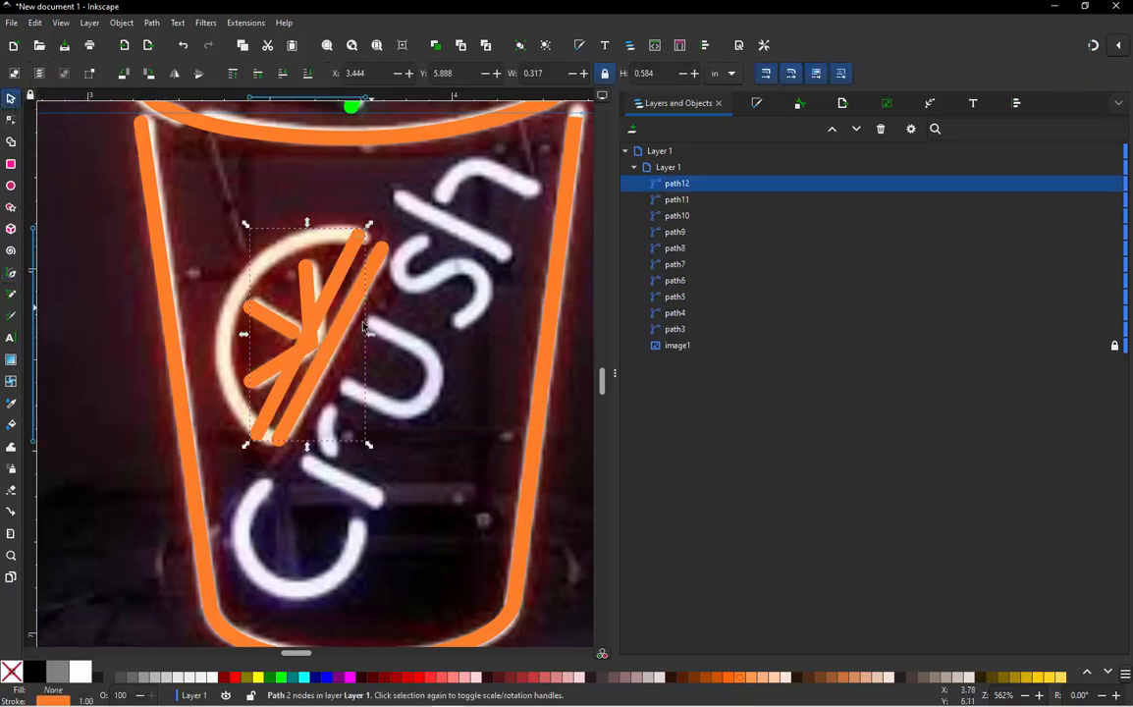
double_click(319, 317)
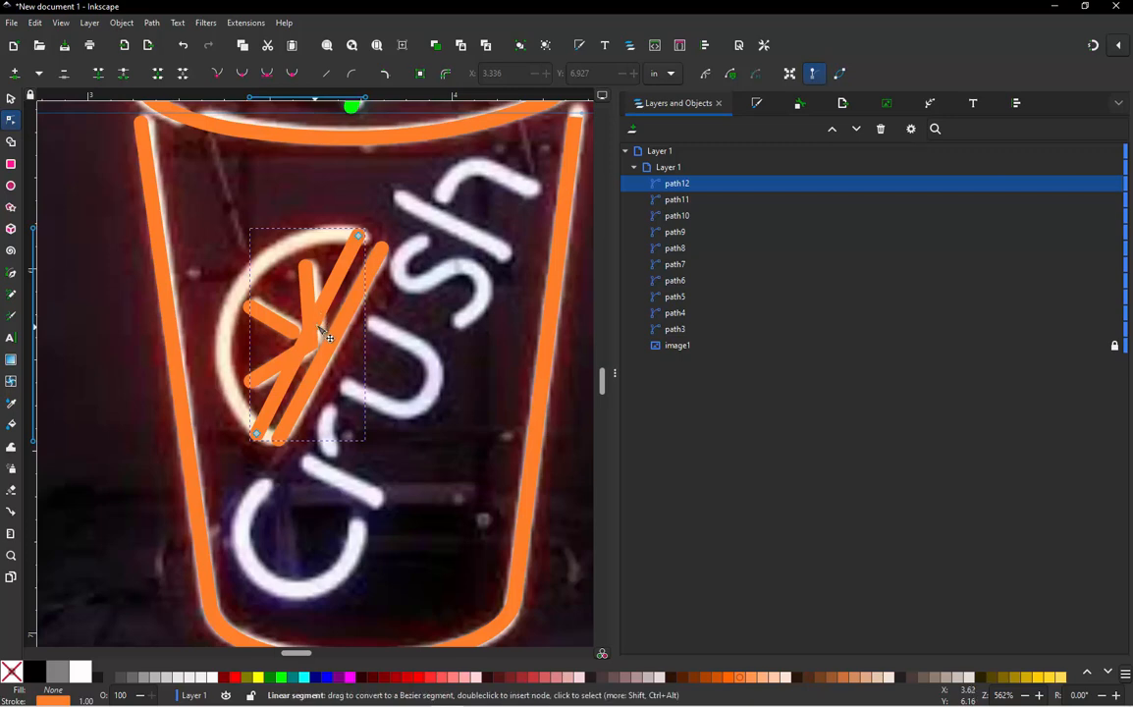
drag(317, 309, 276, 405)
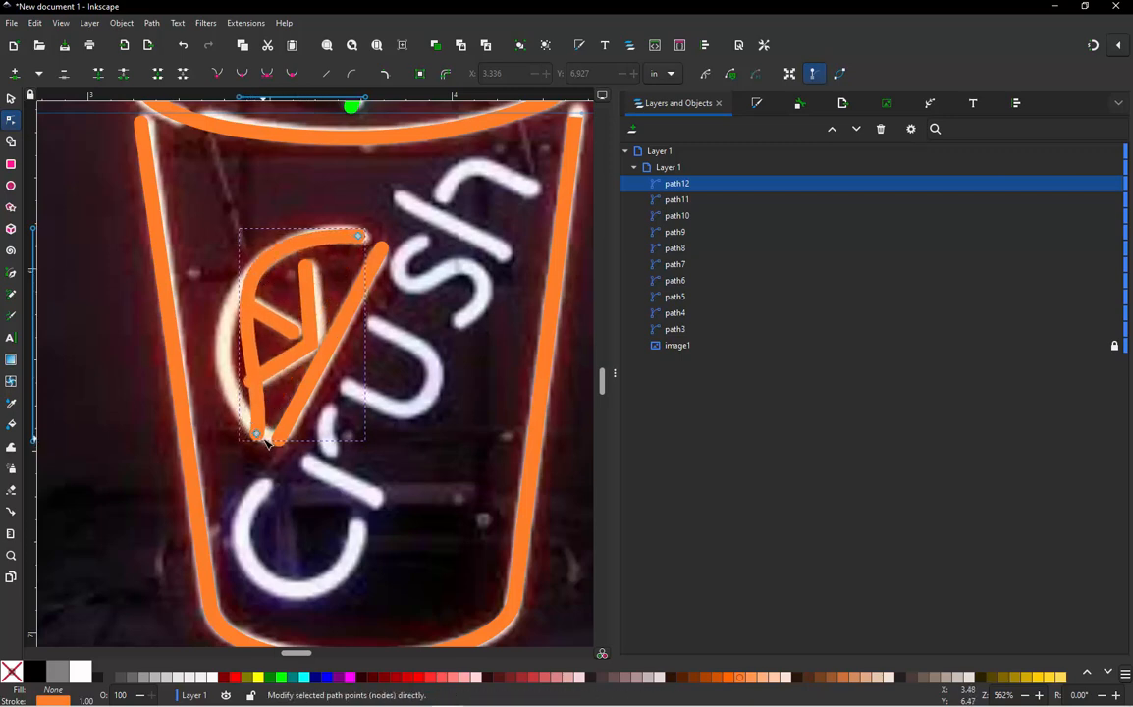
Adjust the curve handles at both ends of the slice's outer arc so it follows the neon outline
click(256, 432)
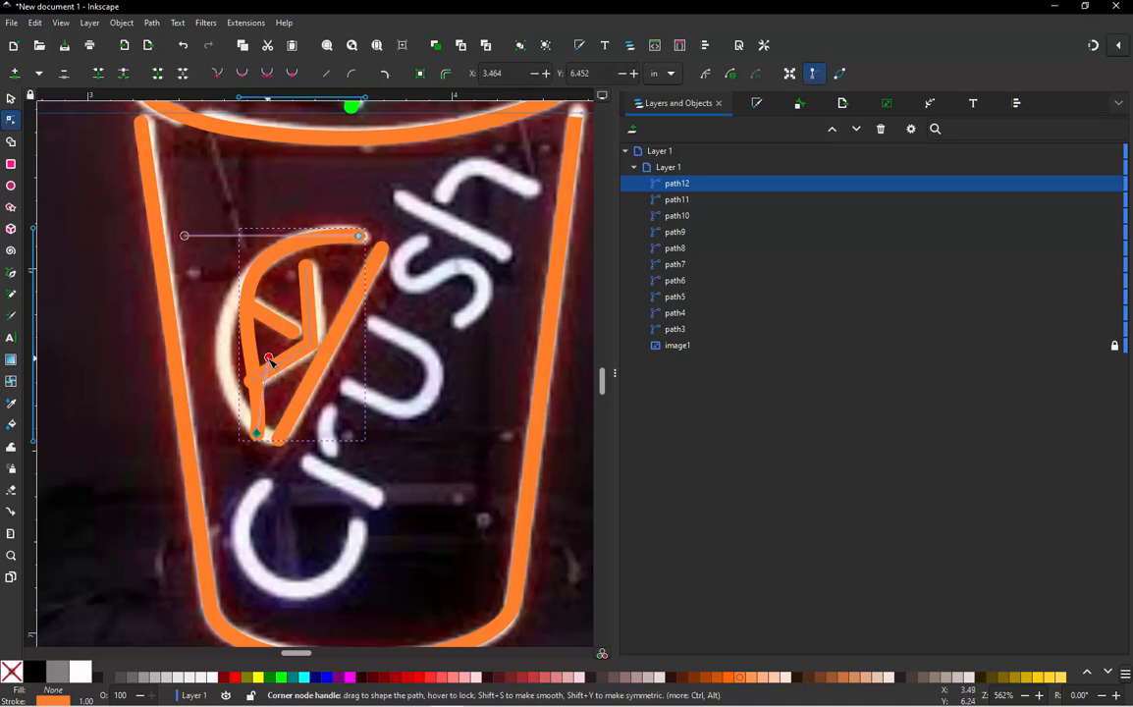
drag(268, 358, 217, 404)
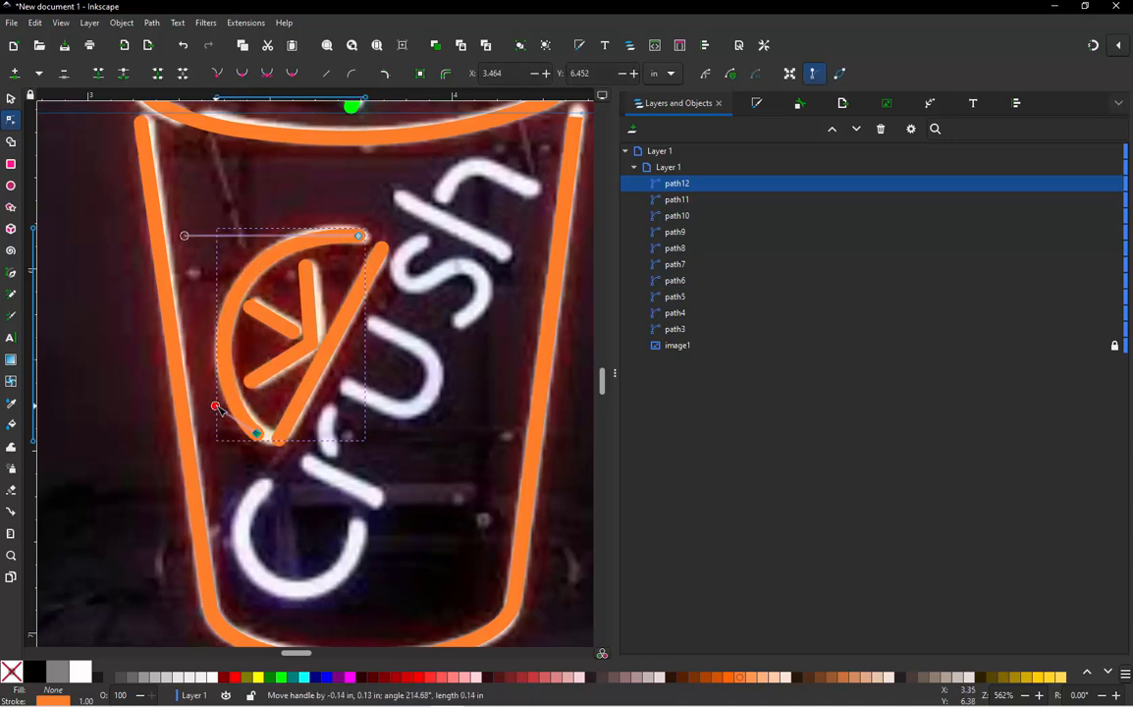
drag(189, 236, 208, 225)
drag(217, 404, 205, 406)
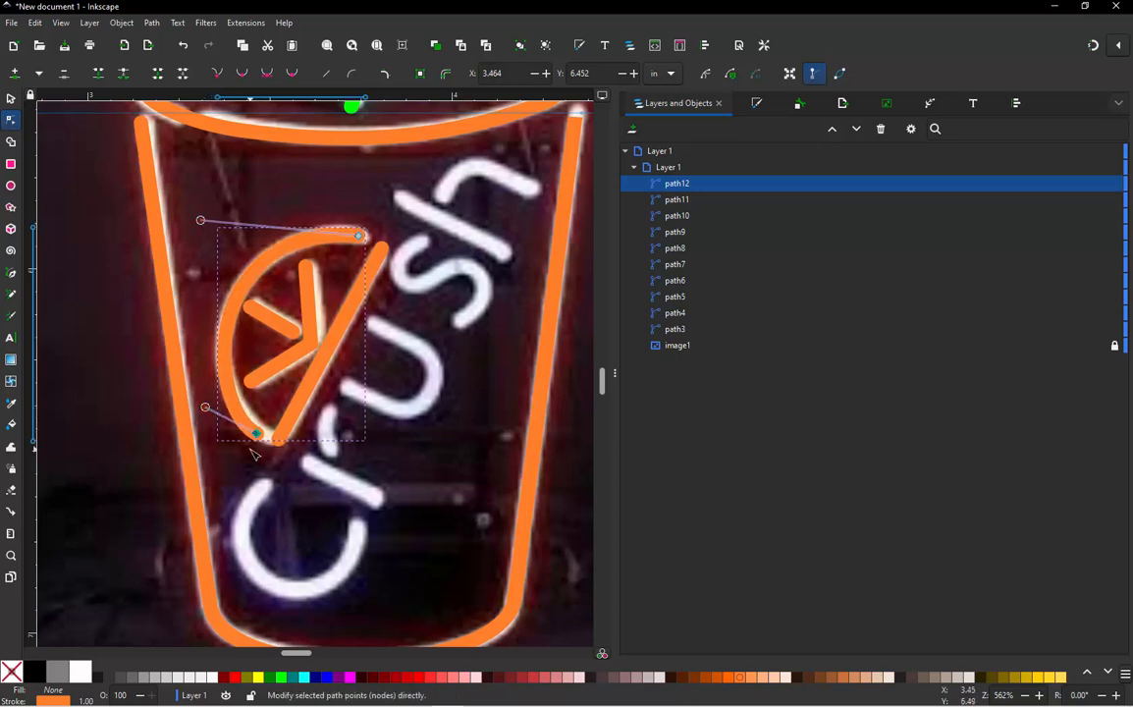
Move the arc's lower end node to about X 3.474, Y 6.445 in, extend its handle outward, and deselect the path
scroll(254, 453, up, 2)
drag(266, 416, 278, 416)
scroll(250, 399, down, 2)
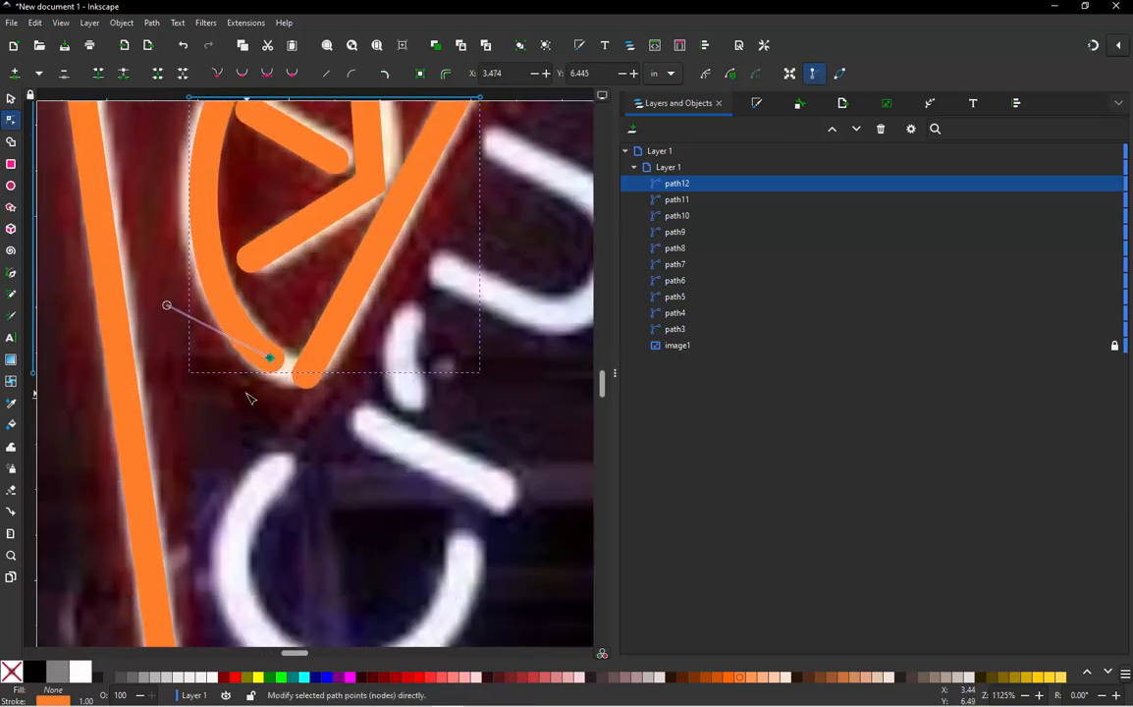
scroll(250, 398, down, 2)
drag(211, 355, 201, 356)
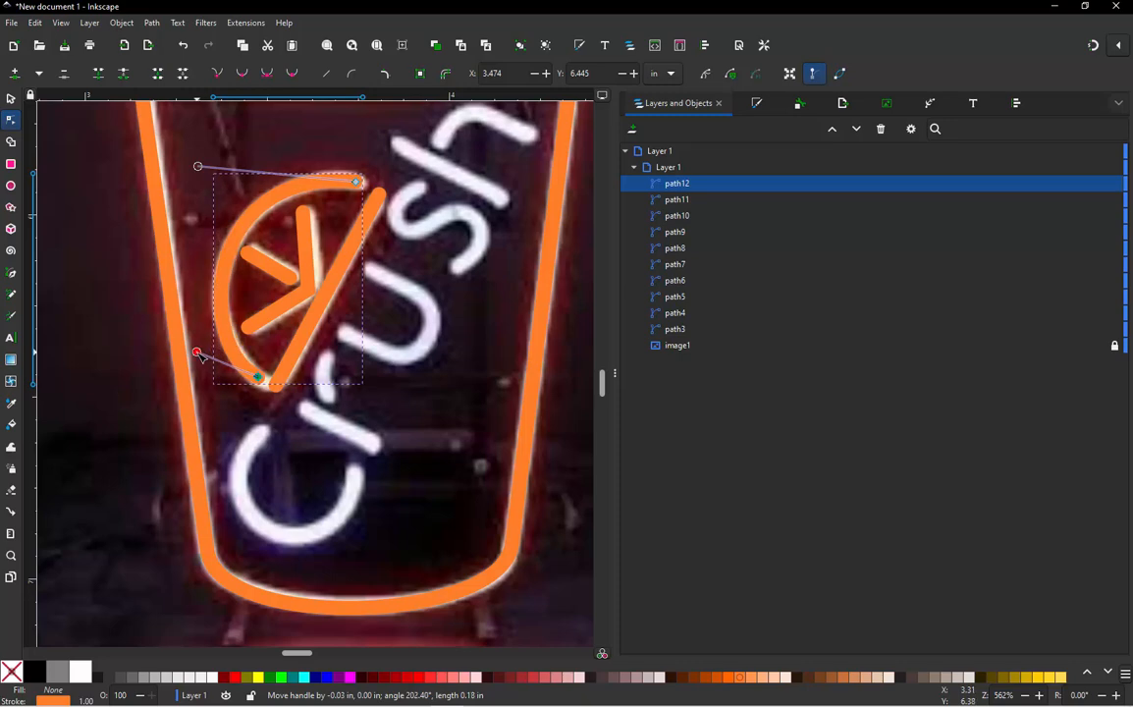
scroll(326, 180, up, 1)
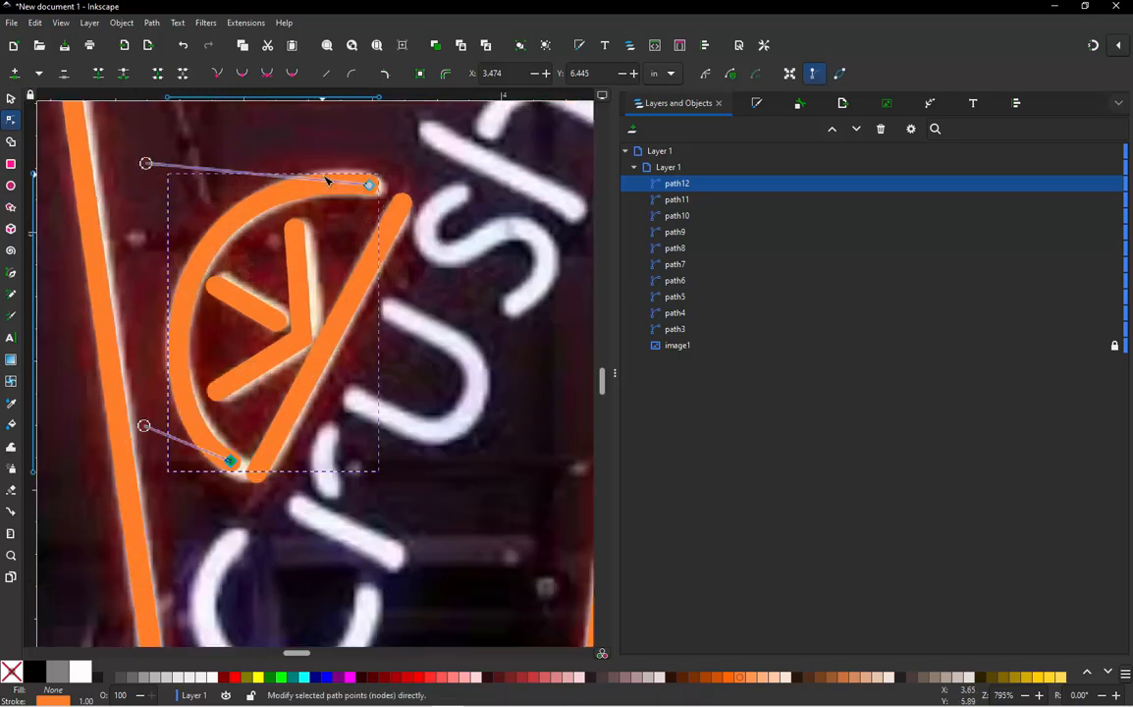
scroll(327, 179, up, 2)
scroll(403, 224, down, 3)
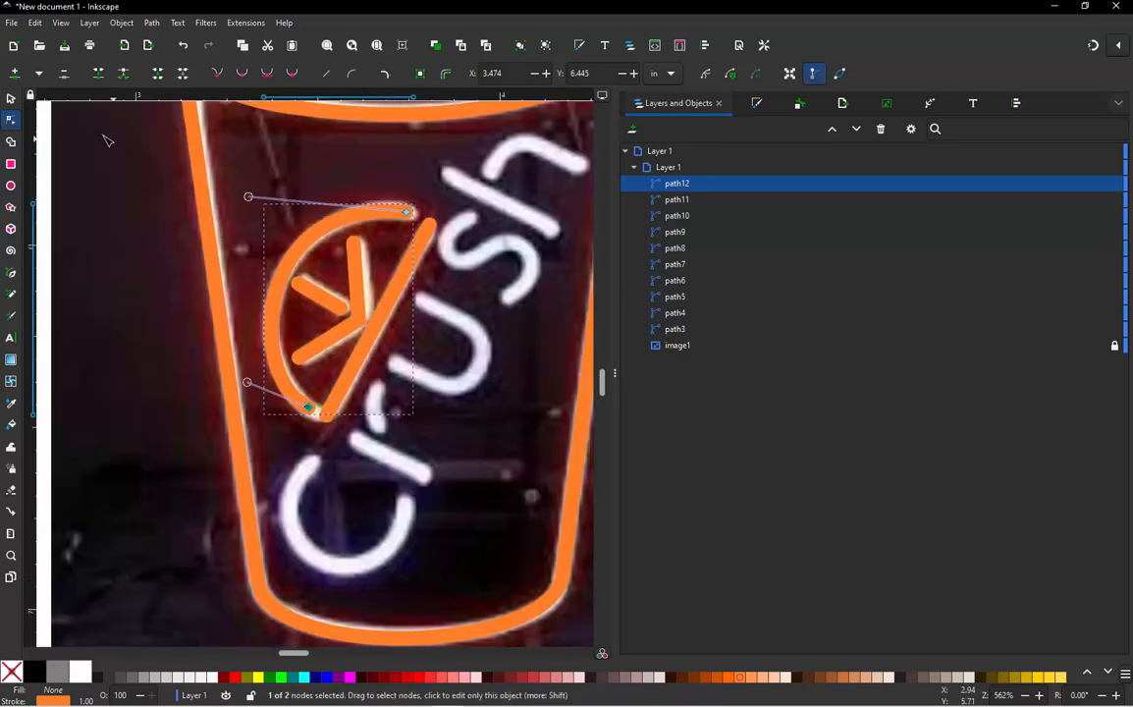
click(12, 99)
click(146, 275)
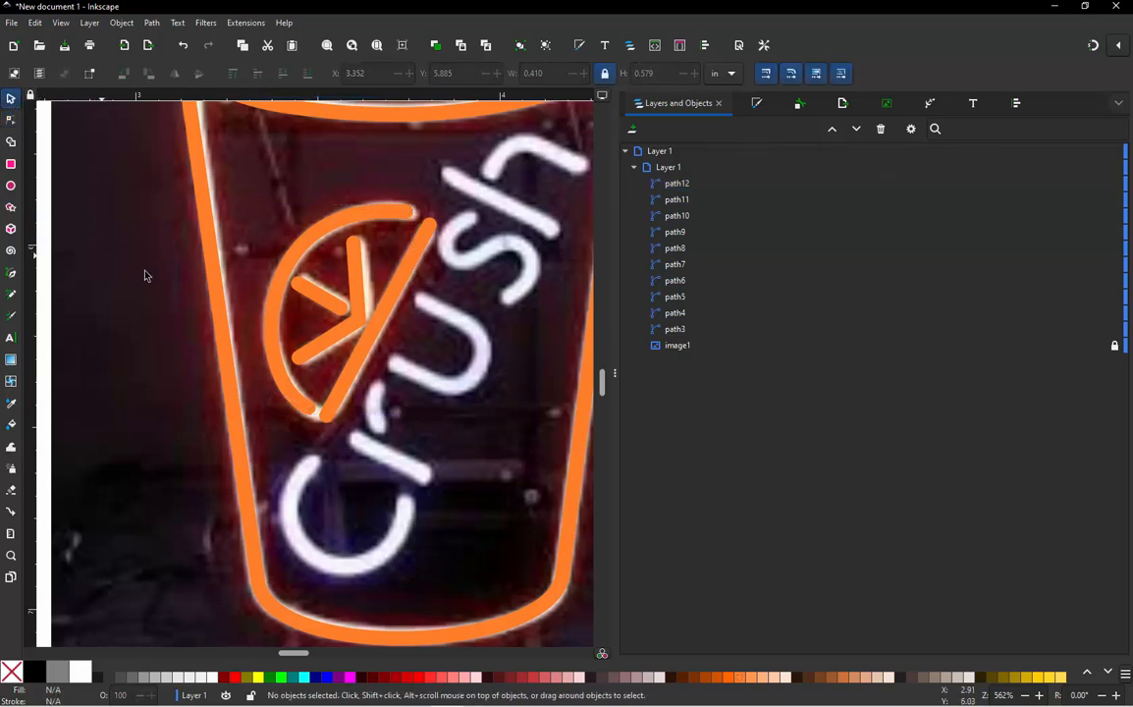
Move the bent inner mark's corner node to about X 3.611, Y 6.192 in and the upper-left spoke's inner end to about X 3.553, Y 6.161 in
scroll(312, 305, up, 3)
scroll(355, 306, down, 2)
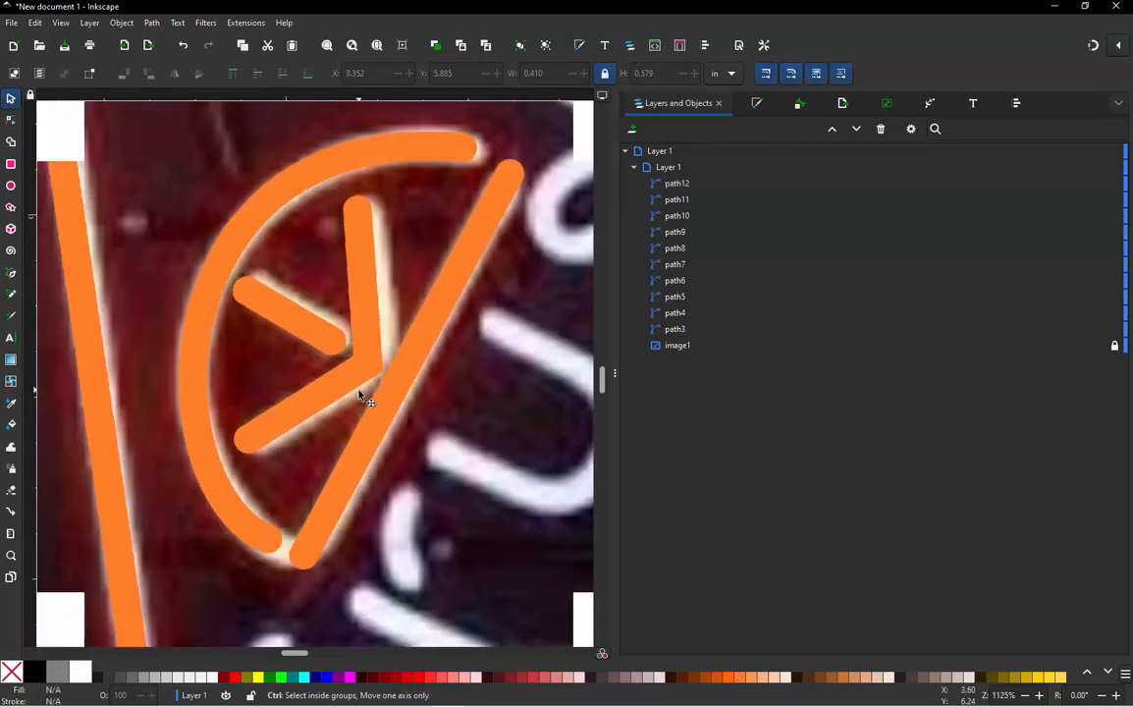
double_click(362, 368)
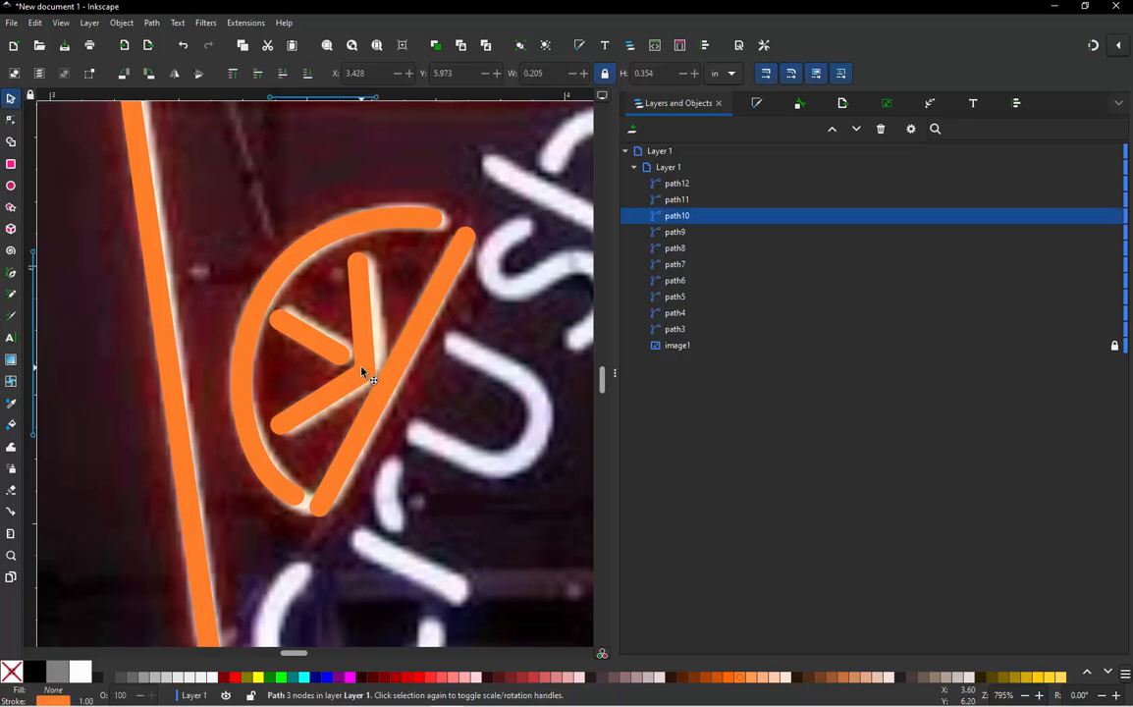
drag(365, 371, 365, 366)
scroll(335, 371, up, 1)
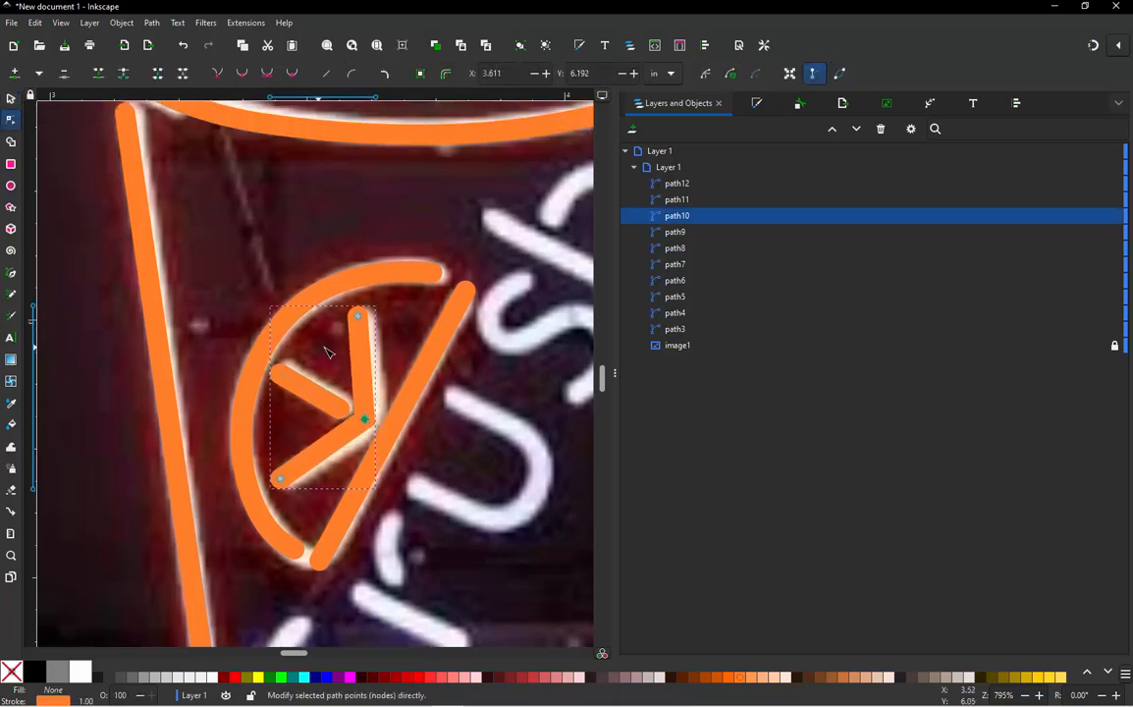
click(344, 412)
drag(341, 412, 335, 404)
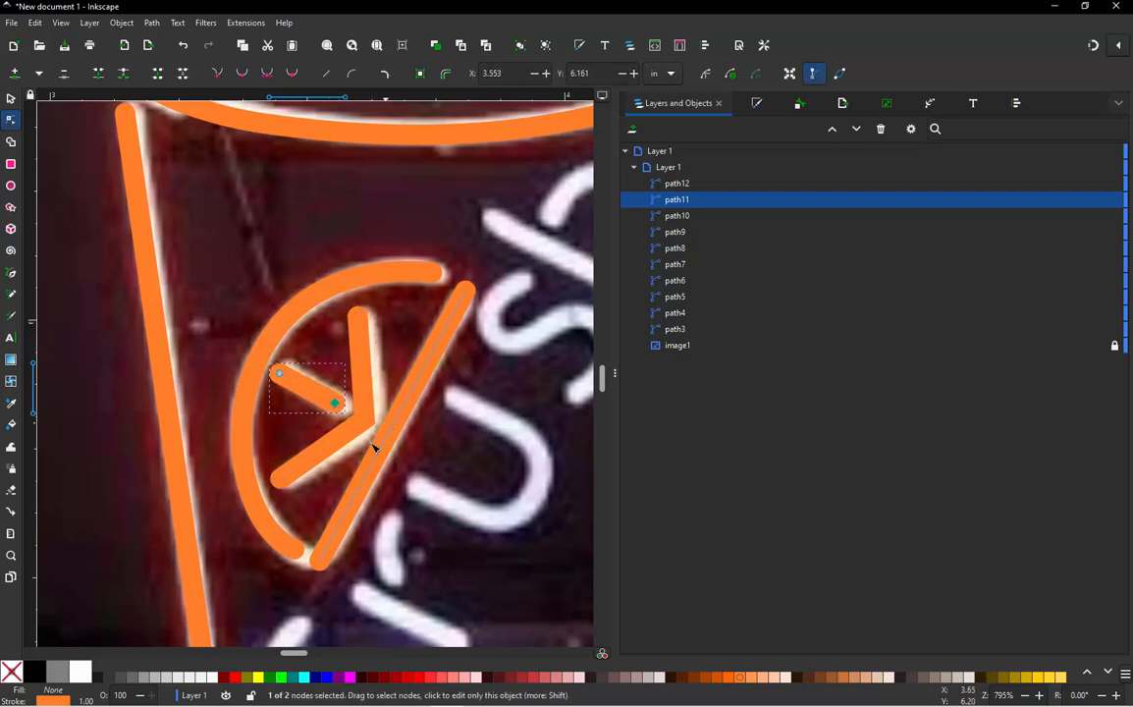
Round the bent inner mark's corner by adding a node on each side, deleting the corner node and shaping the segment between them
scroll(361, 424, up, 3)
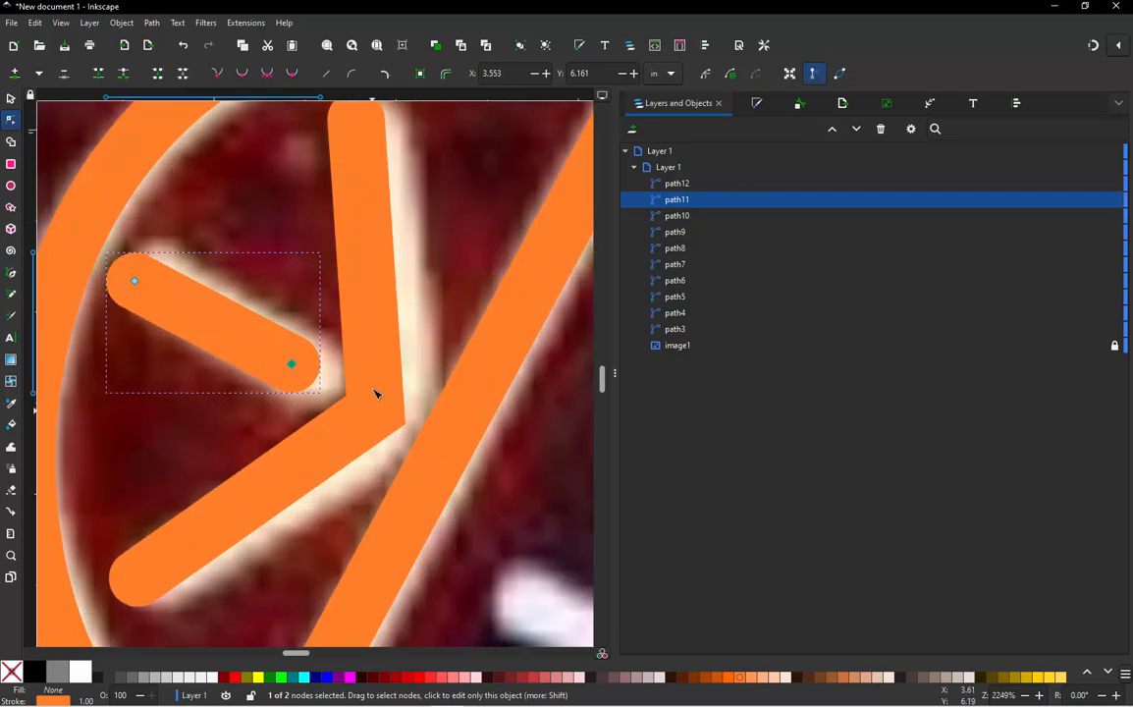
click(383, 370)
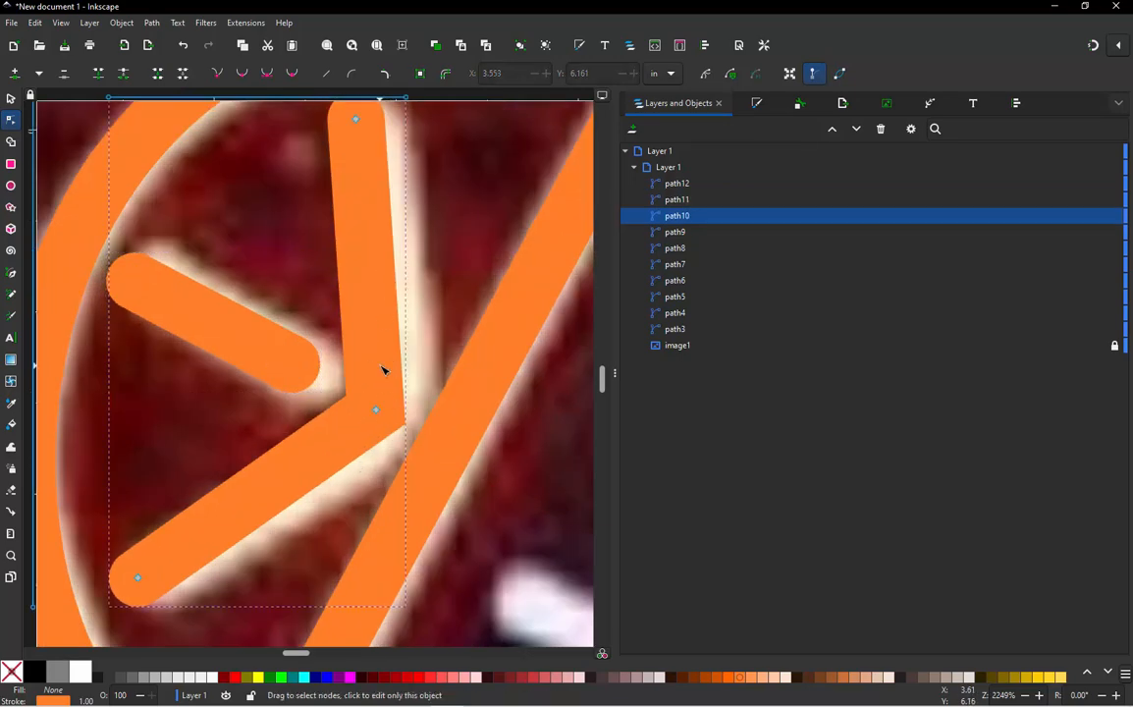
double_click(373, 328)
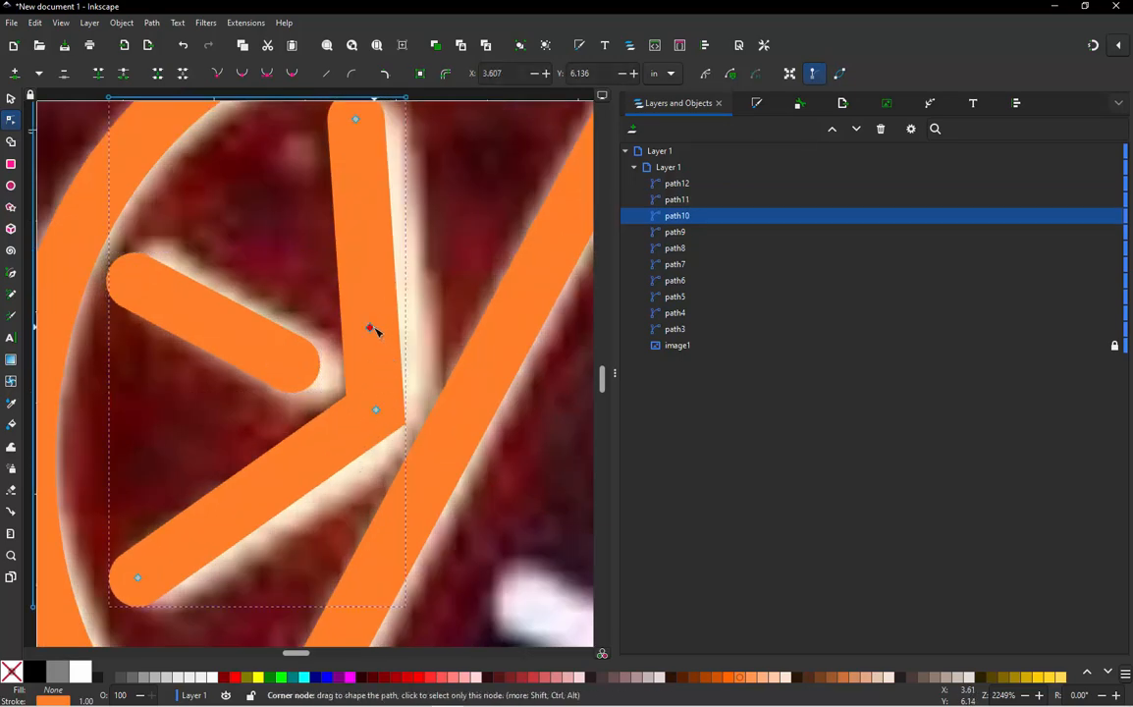
double_click(330, 457)
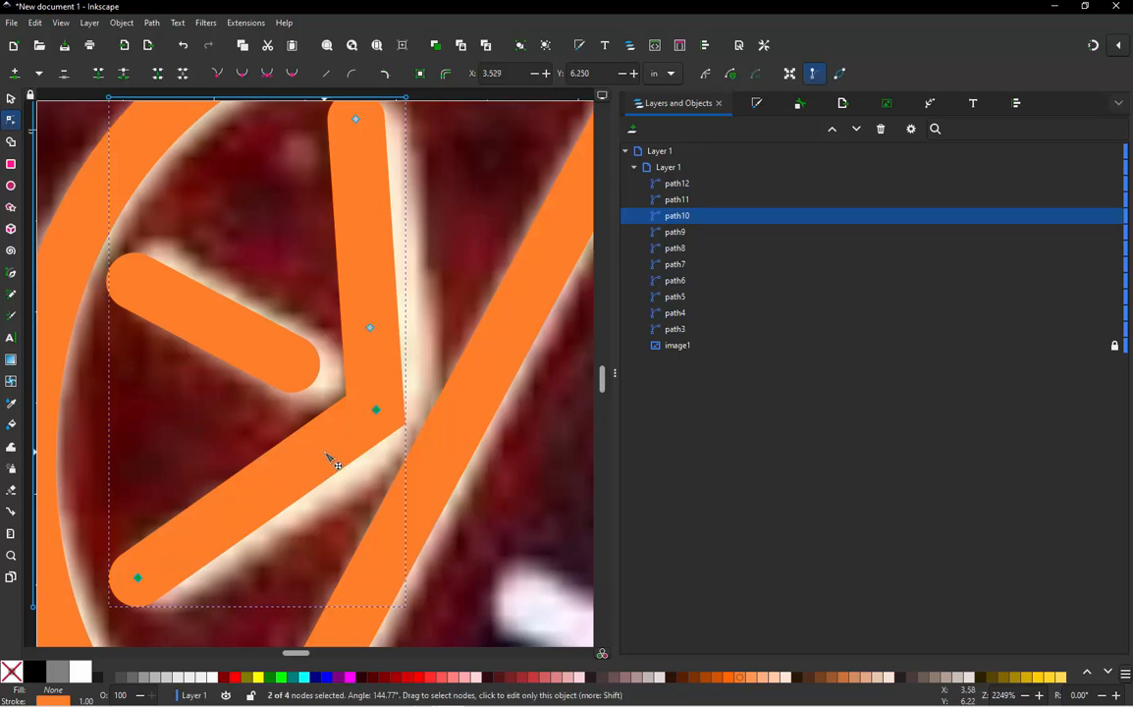
click(377, 411)
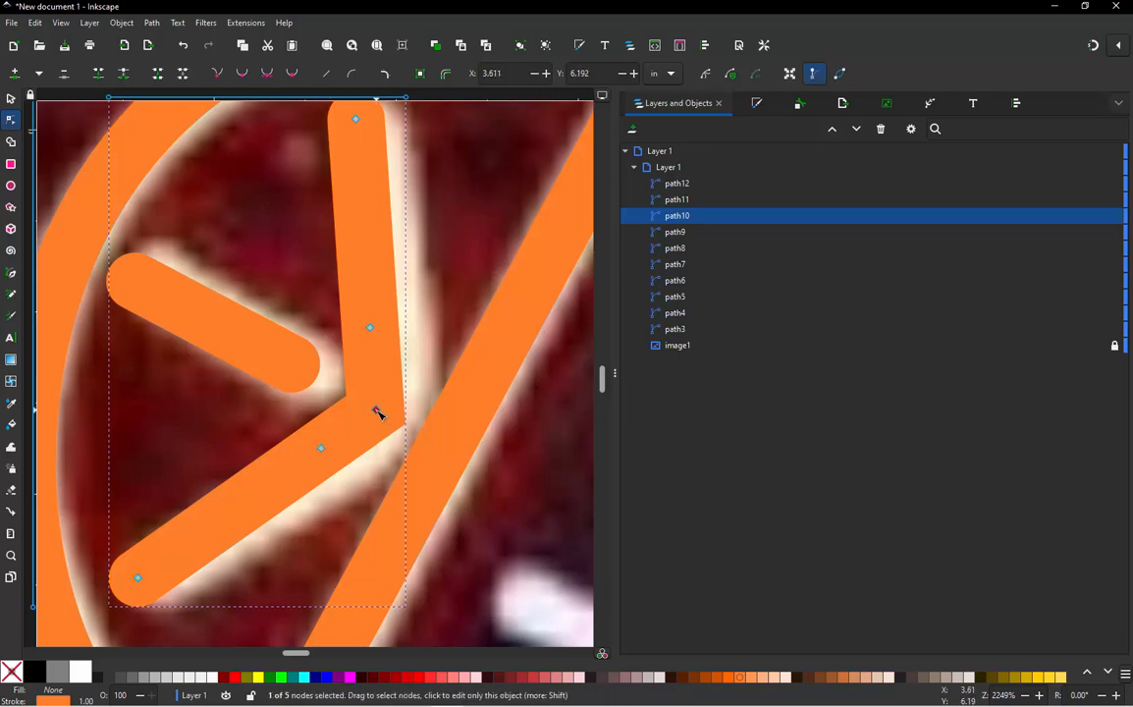
key(Delete)
drag(348, 387, 365, 408)
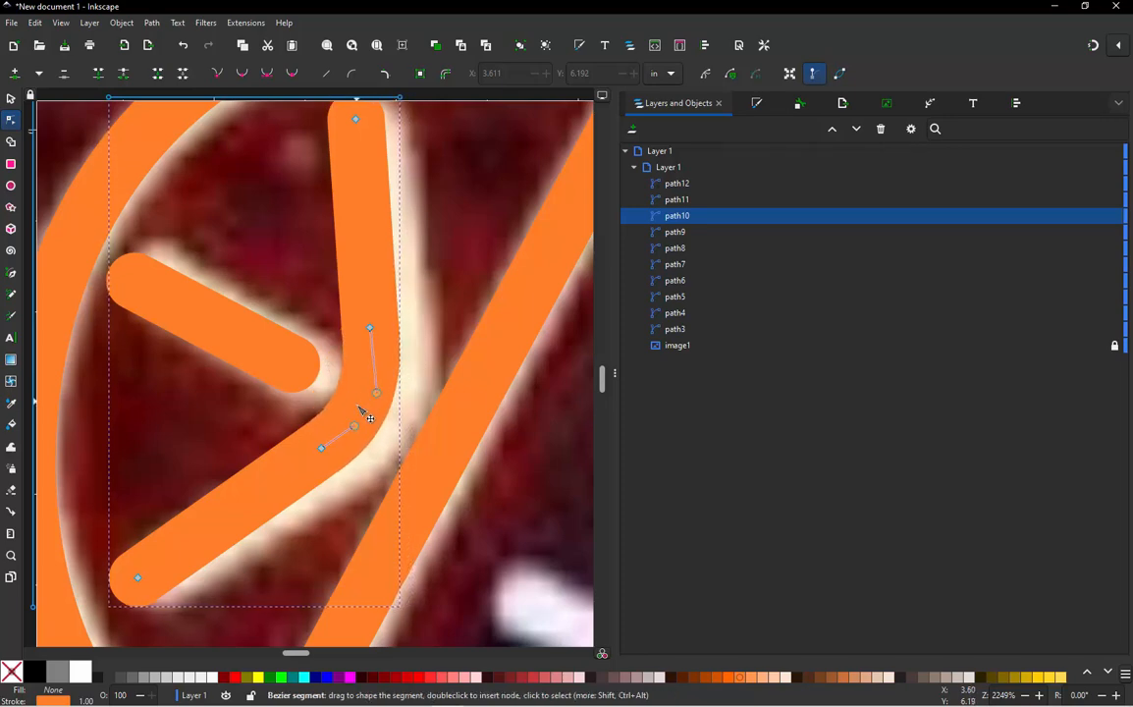
Shift the rounded inner mark and the upper-left spoke slightly right over the neon, placing the spoke at about X 3.440, Y 6.090 in
click(11, 98)
scroll(392, 378, down, 3)
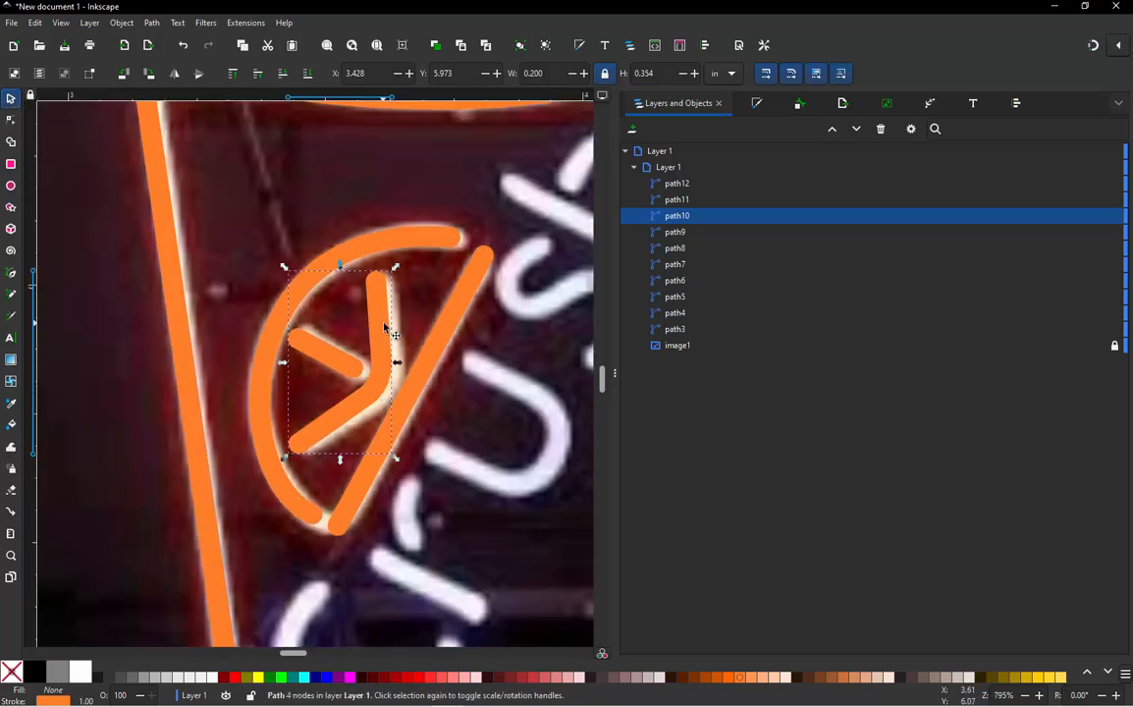
scroll(385, 327, up, 2)
drag(384, 326, 399, 329)
drag(281, 396, 293, 400)
scroll(340, 298, down, 4)
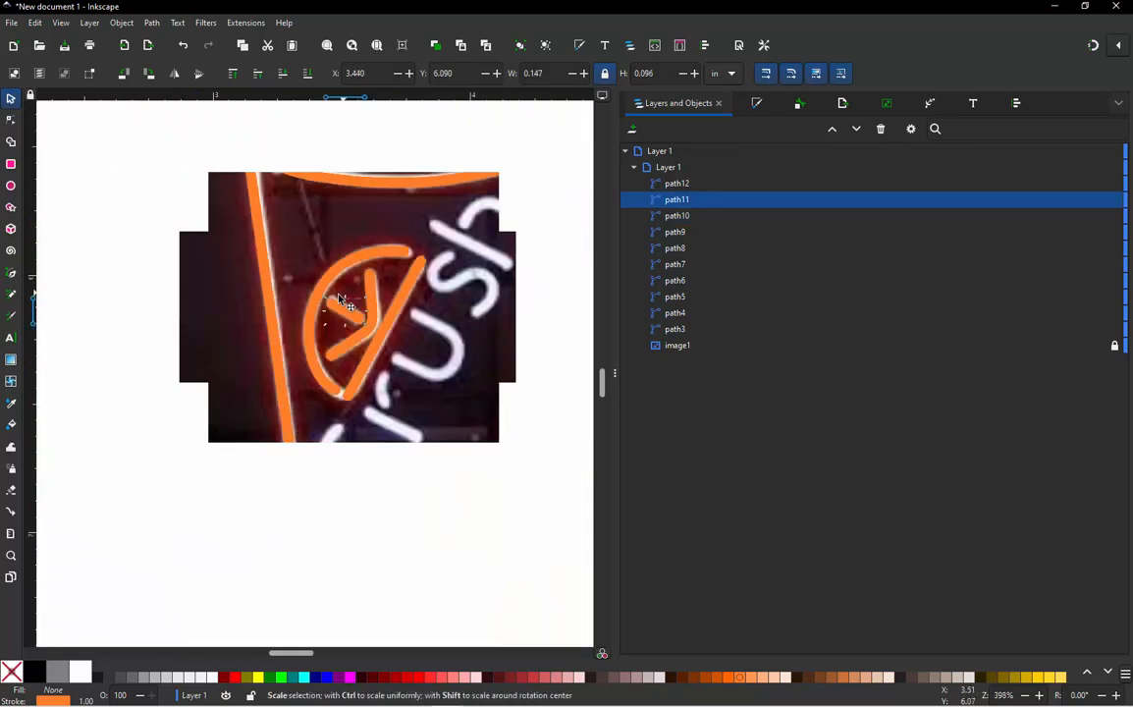
click(340, 299)
scroll(340, 299, down, 1)
scroll(353, 258, up, 1)
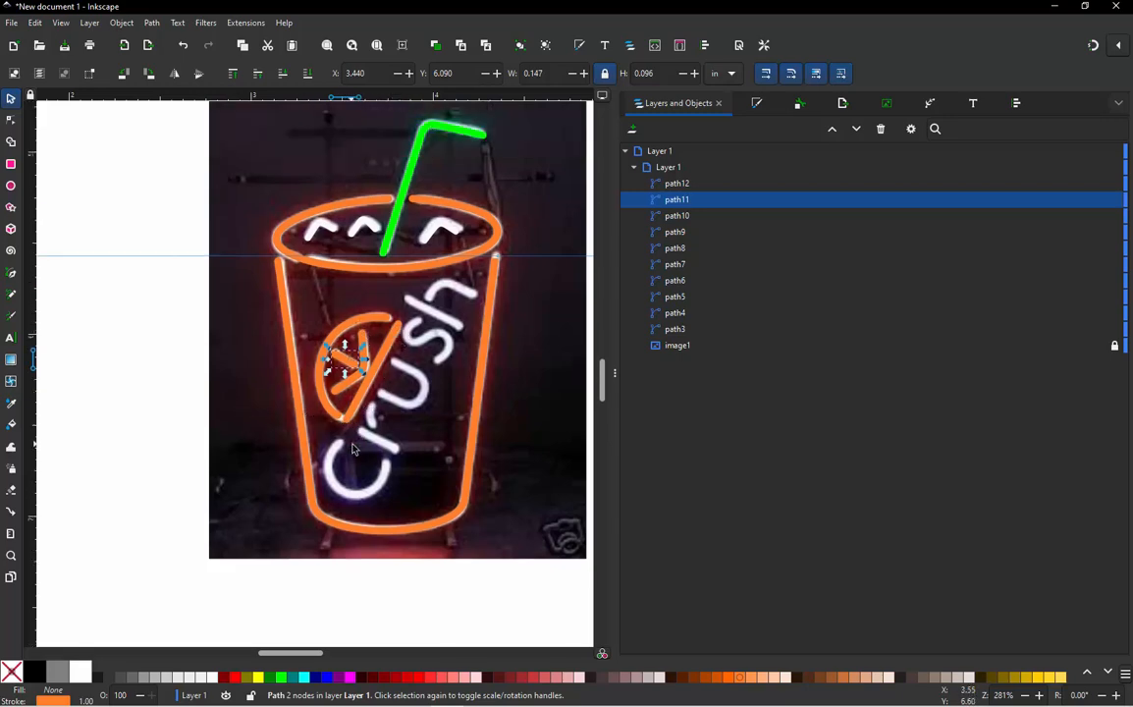
Draw a straight path with the Pen tool between the two open ends of the letter C
scroll(363, 414, up, 3)
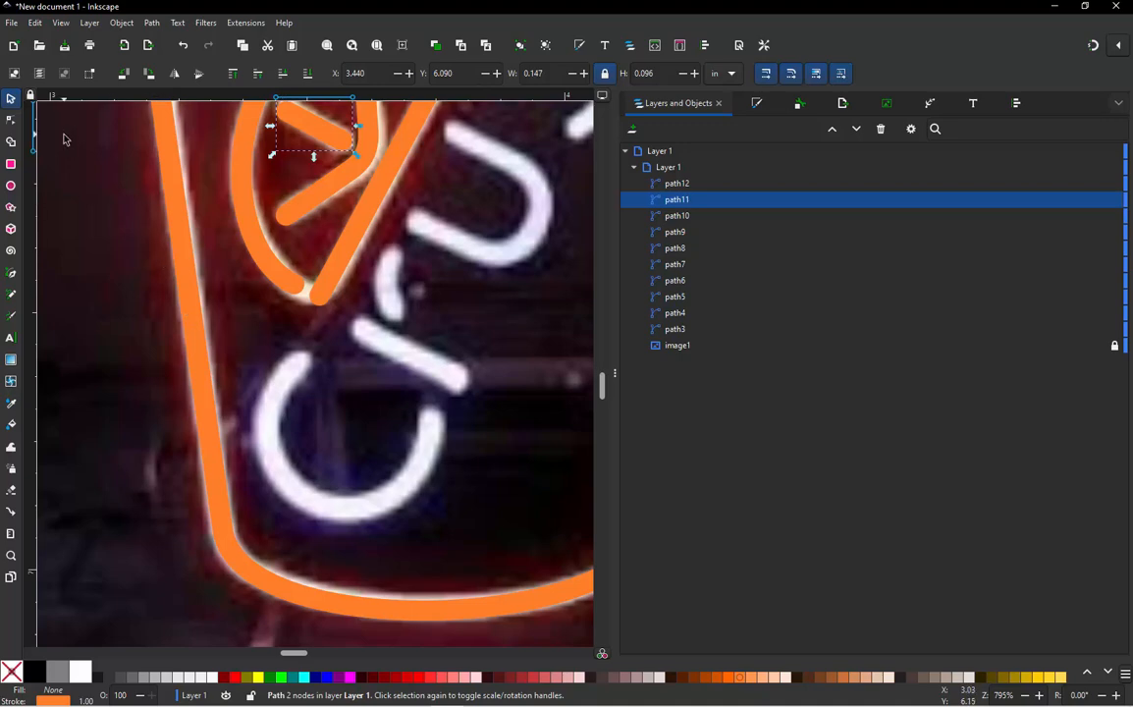
click(12, 274)
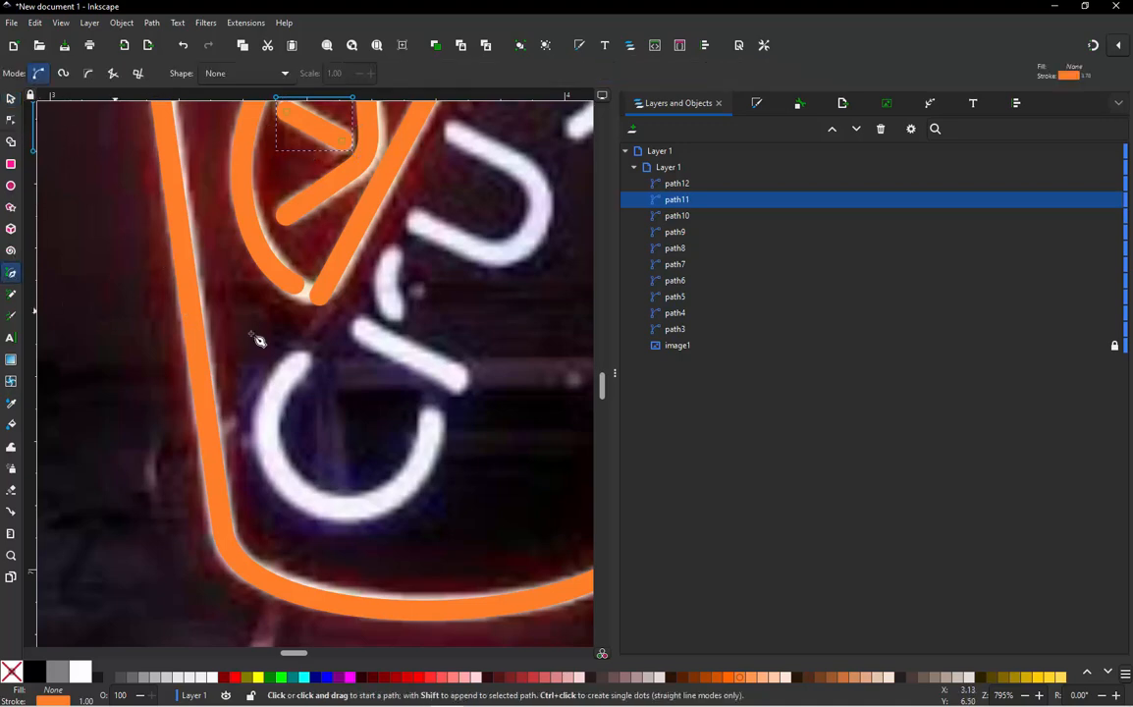
click(301, 359)
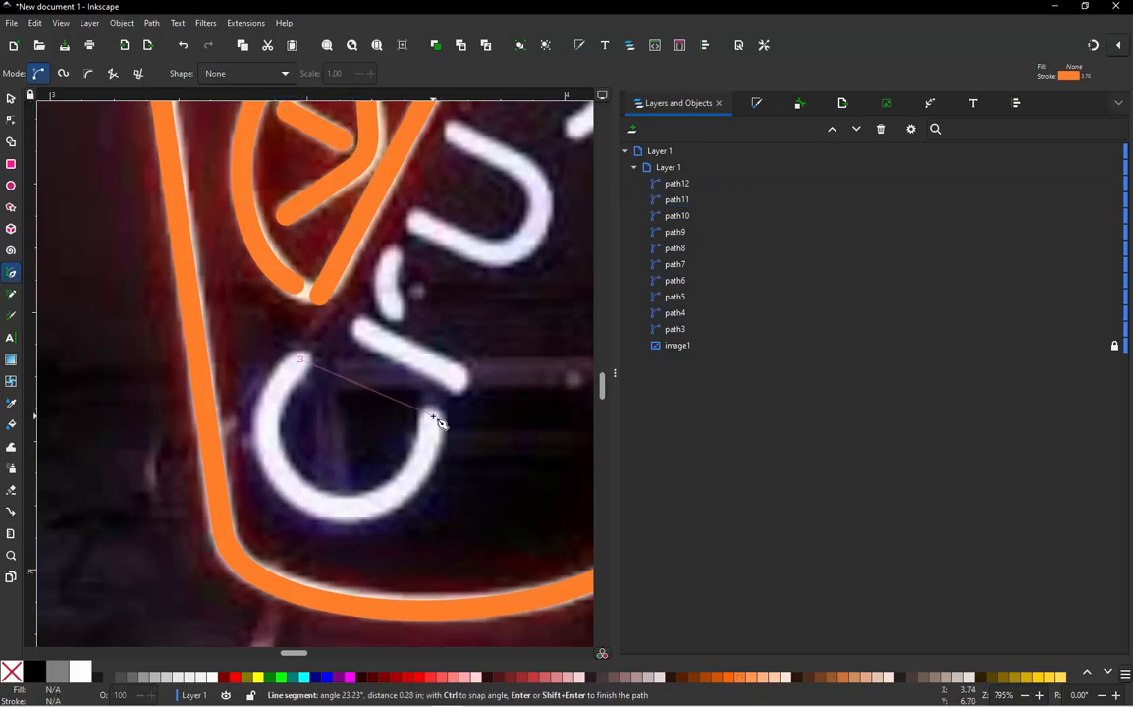
double_click(438, 422)
Trace the letter r with one straight path along its stem and a separate short straight path along its arm
click(357, 328)
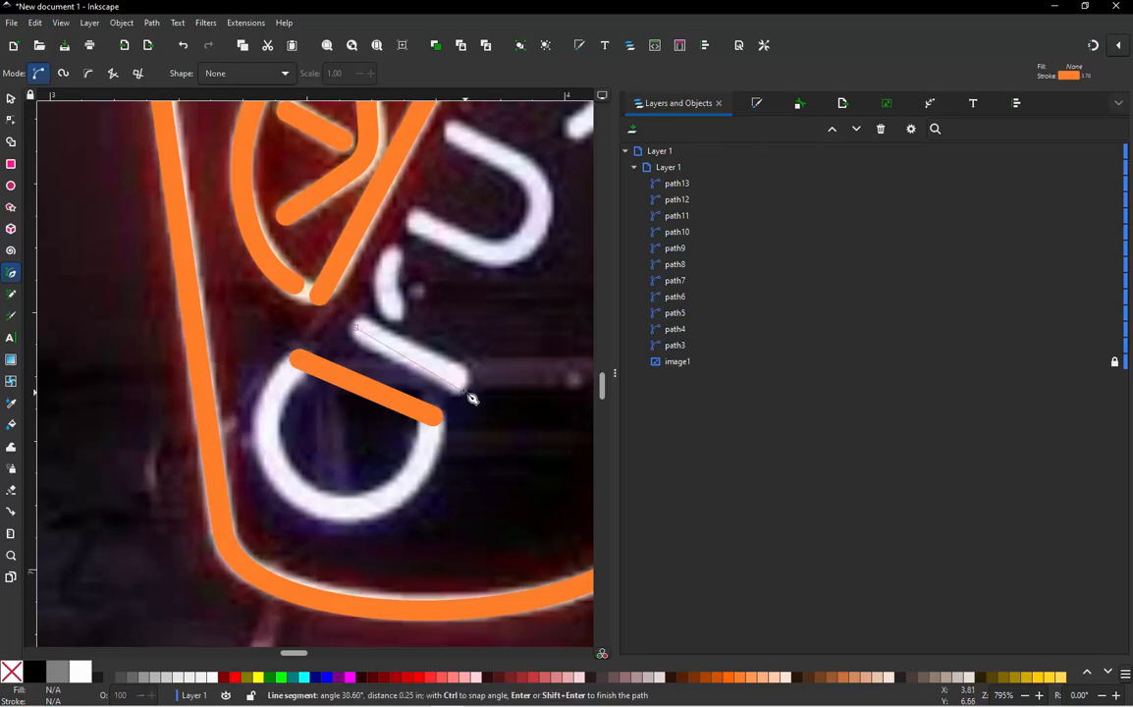
double_click(462, 381)
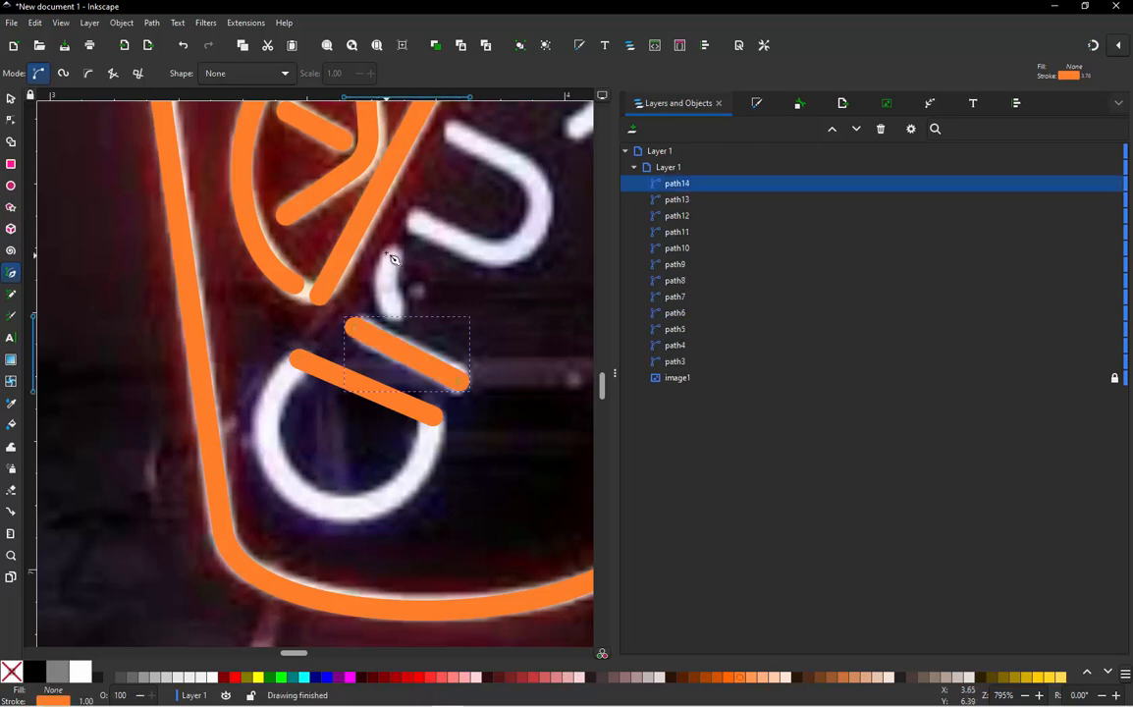
click(391, 253)
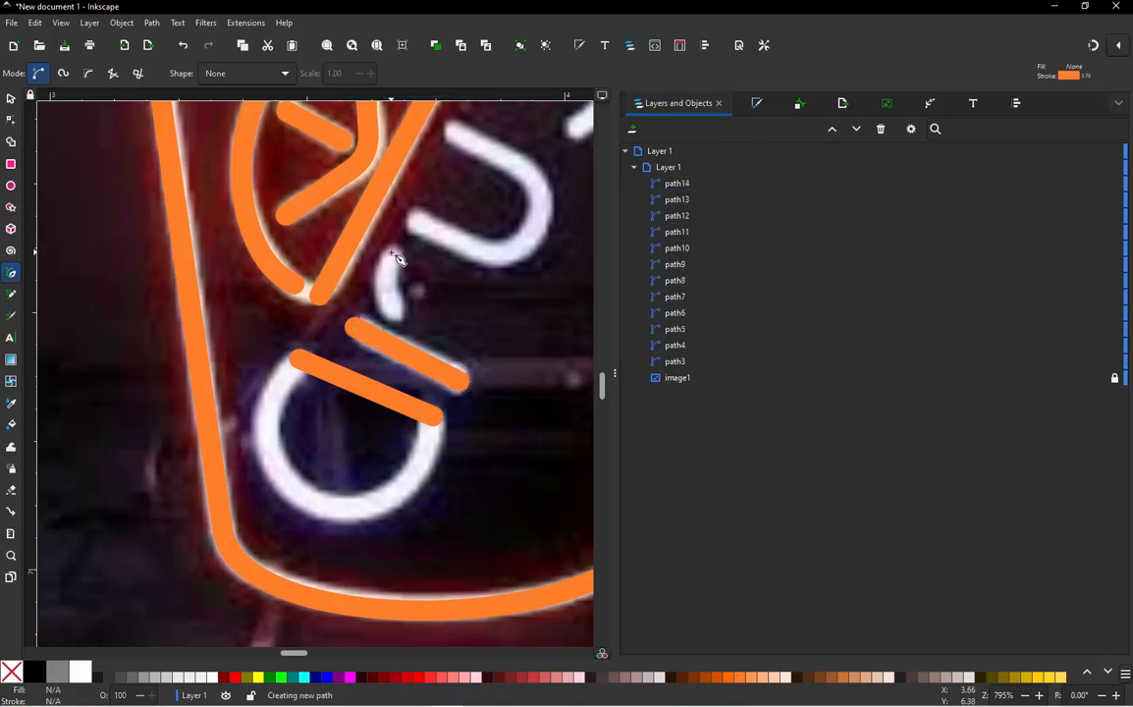
double_click(393, 316)
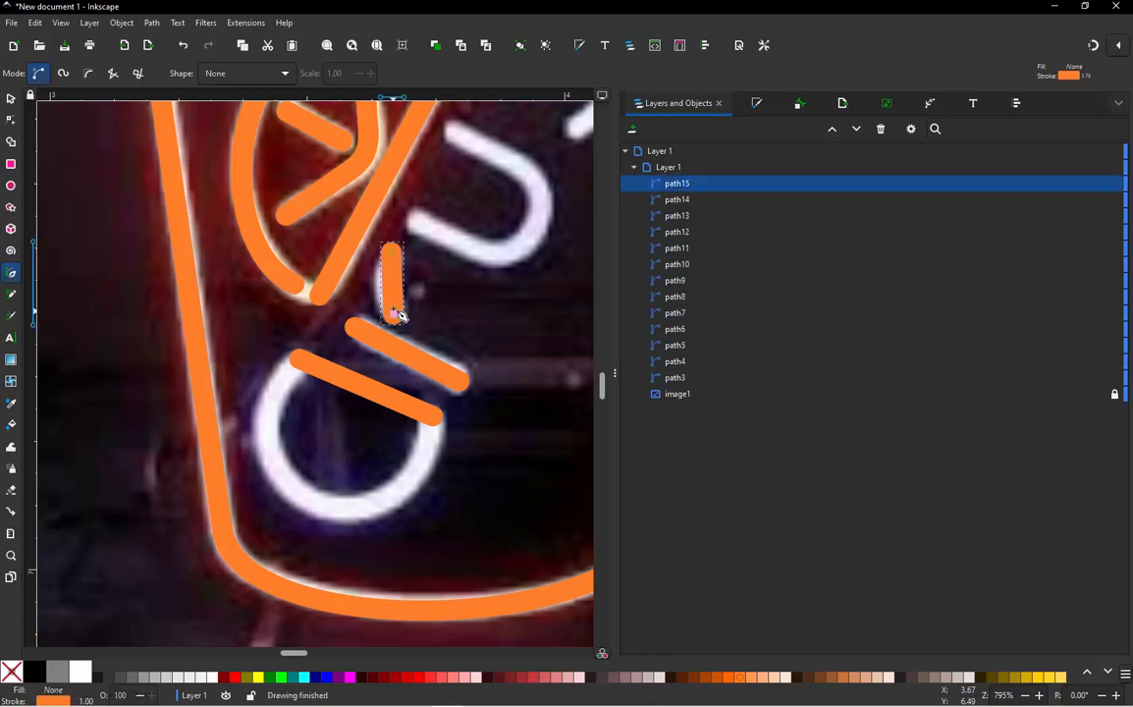
Trace the letter u with one open path of three straight segments joining its two ends
click(412, 217)
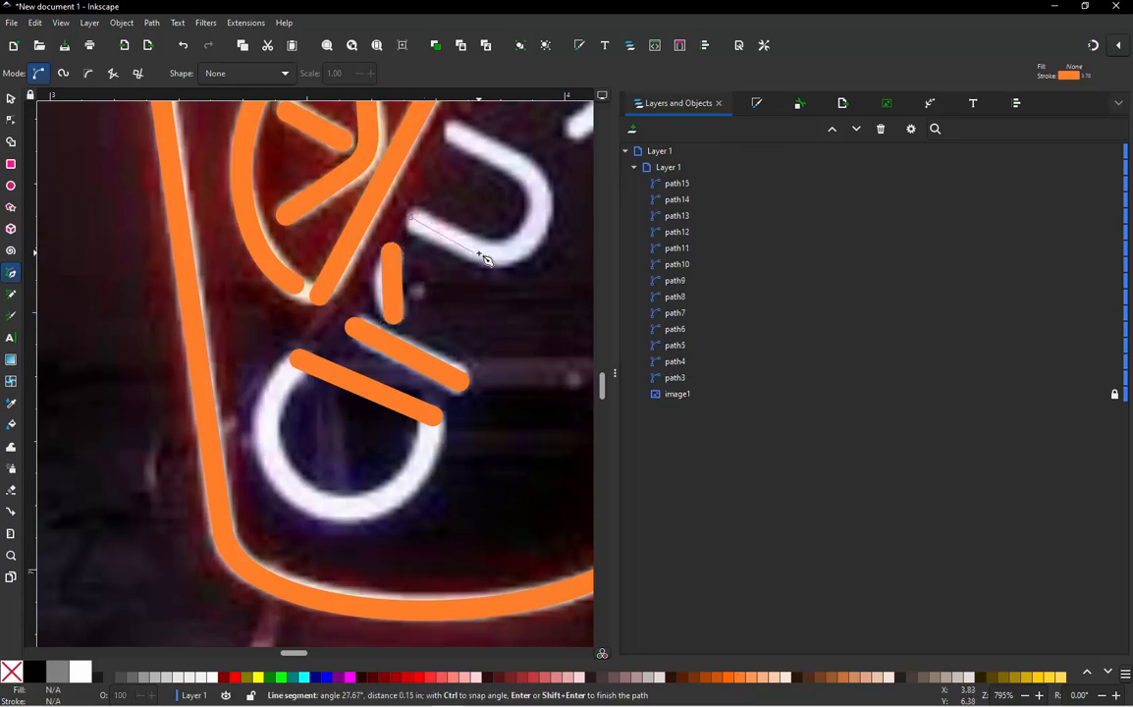
click(520, 169)
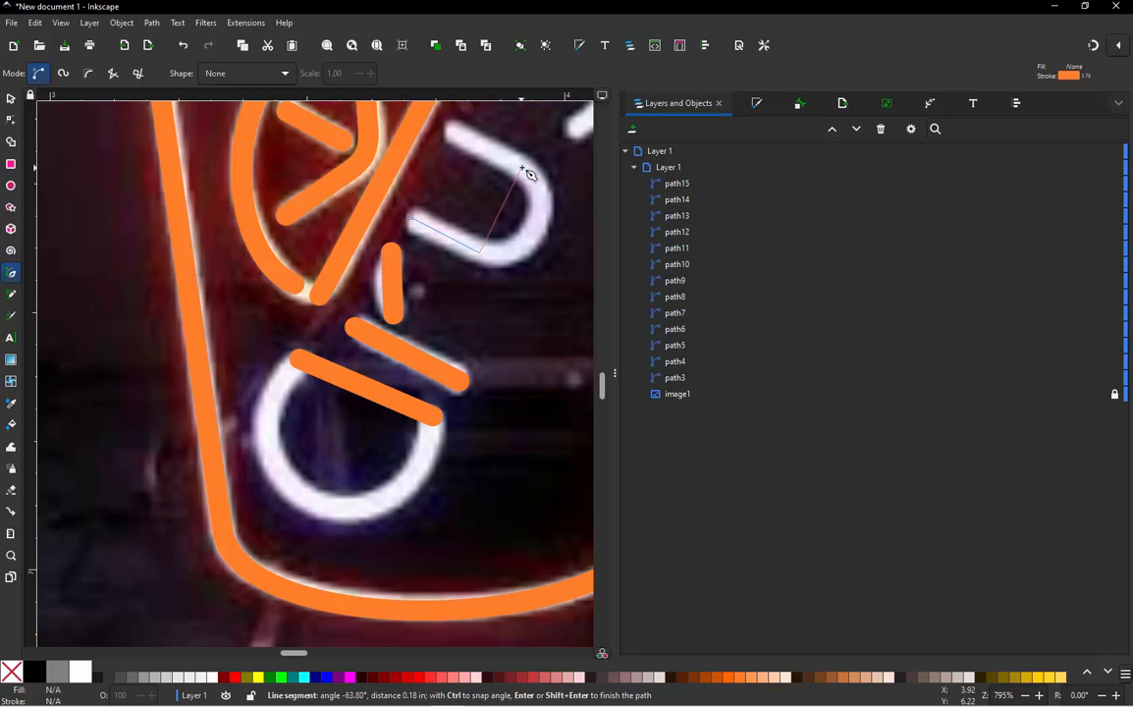
double_click(448, 129)
scroll(338, 369, down, 5)
scroll(356, 334, up, 4)
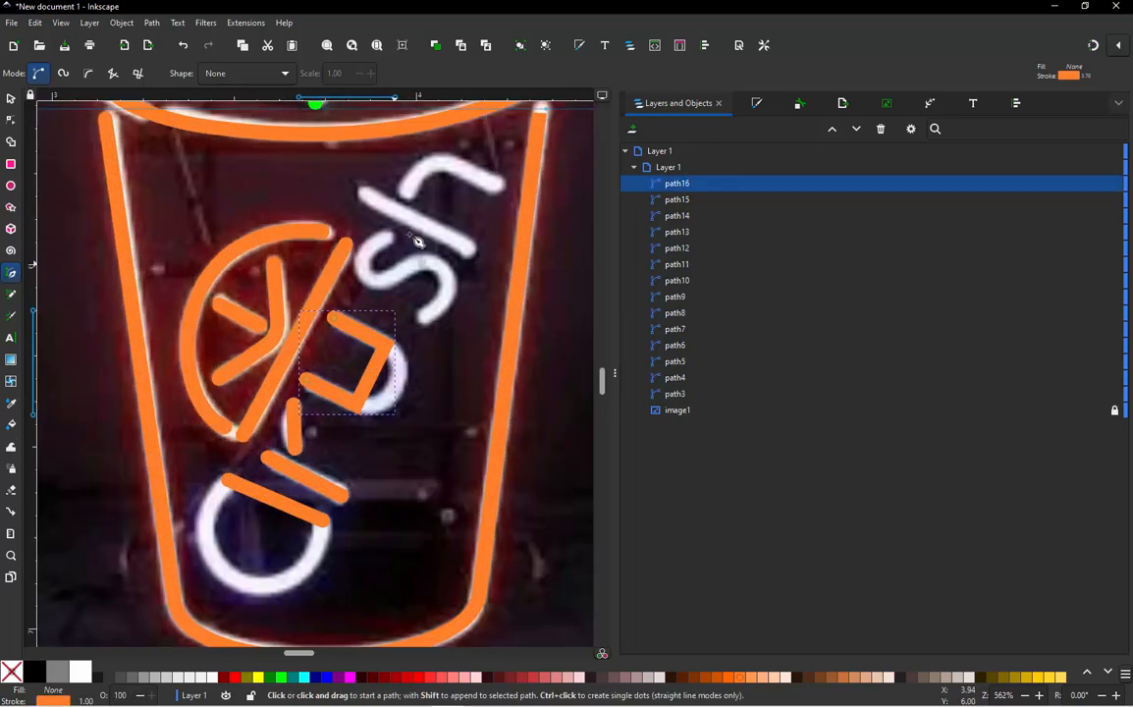
scroll(416, 245, up, 2)
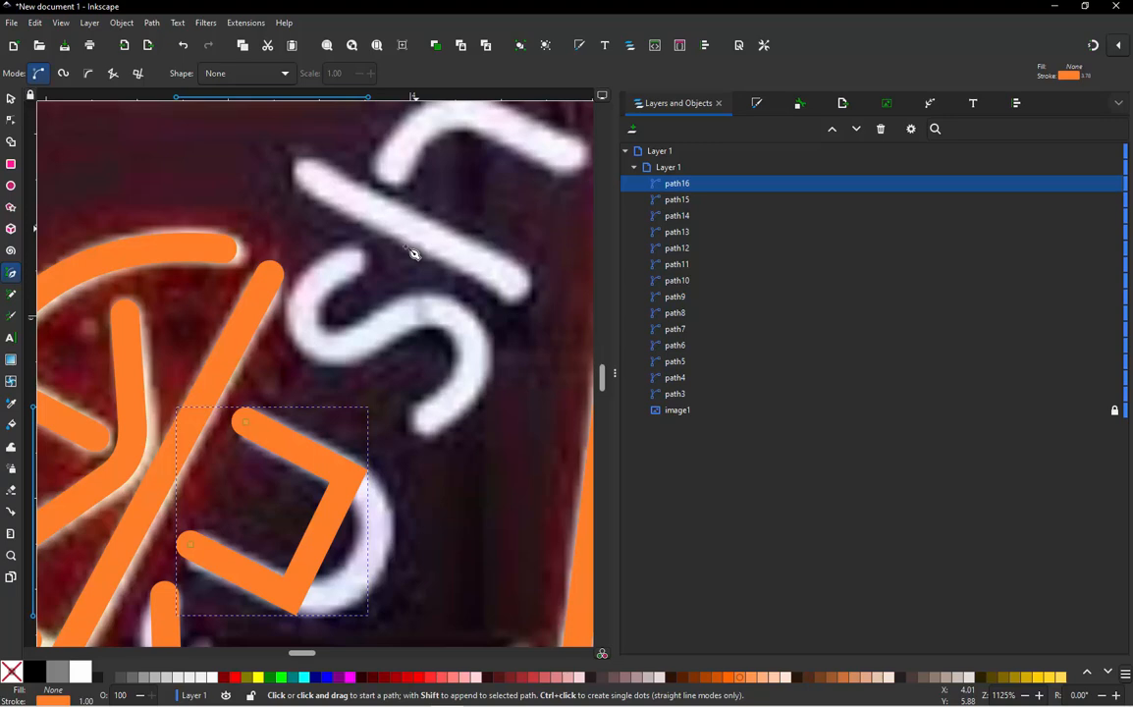
click(358, 258)
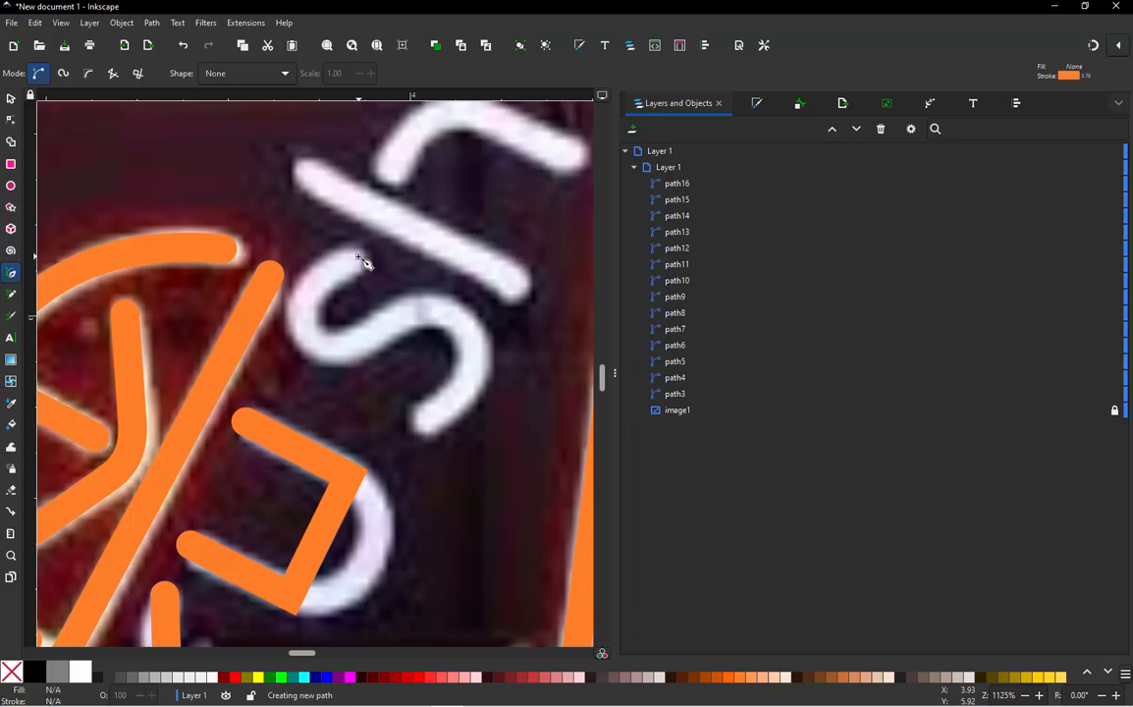
click(305, 328)
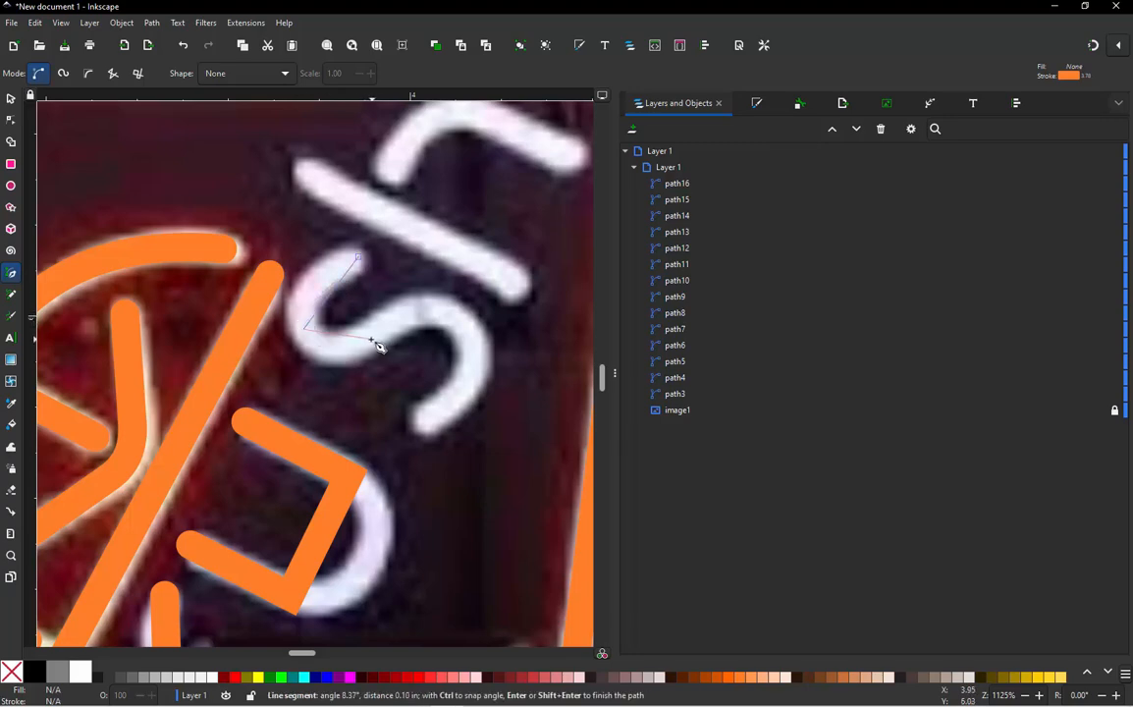
click(382, 330)
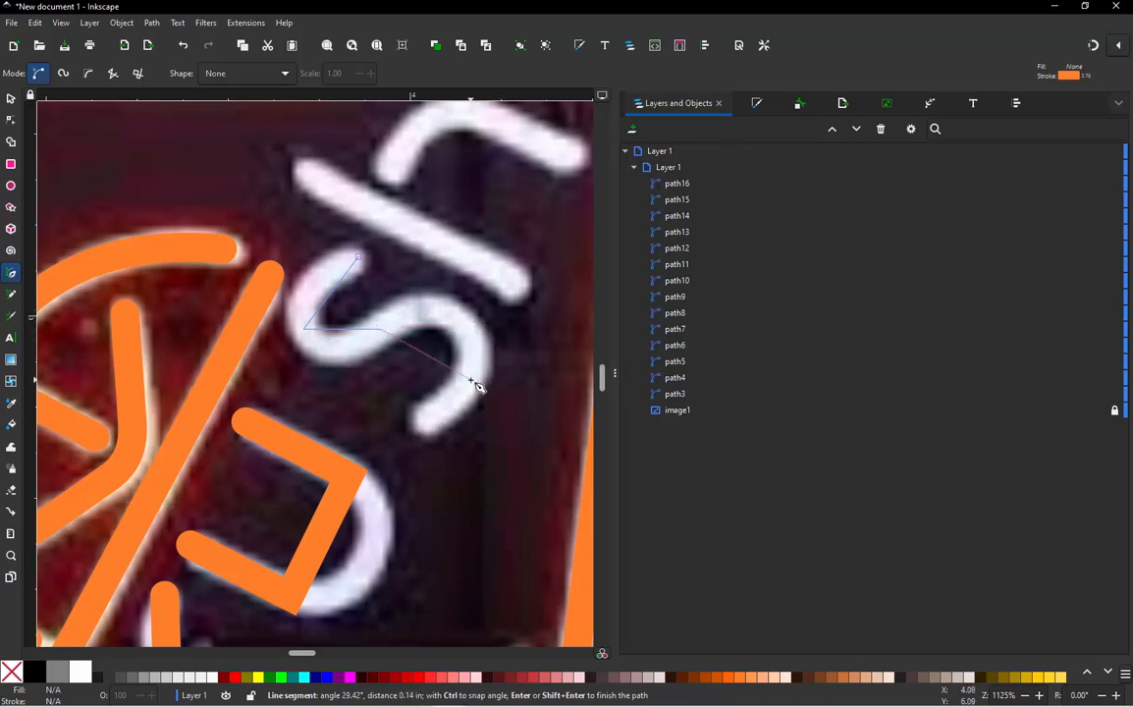
double_click(458, 323)
key(ctrl+z)
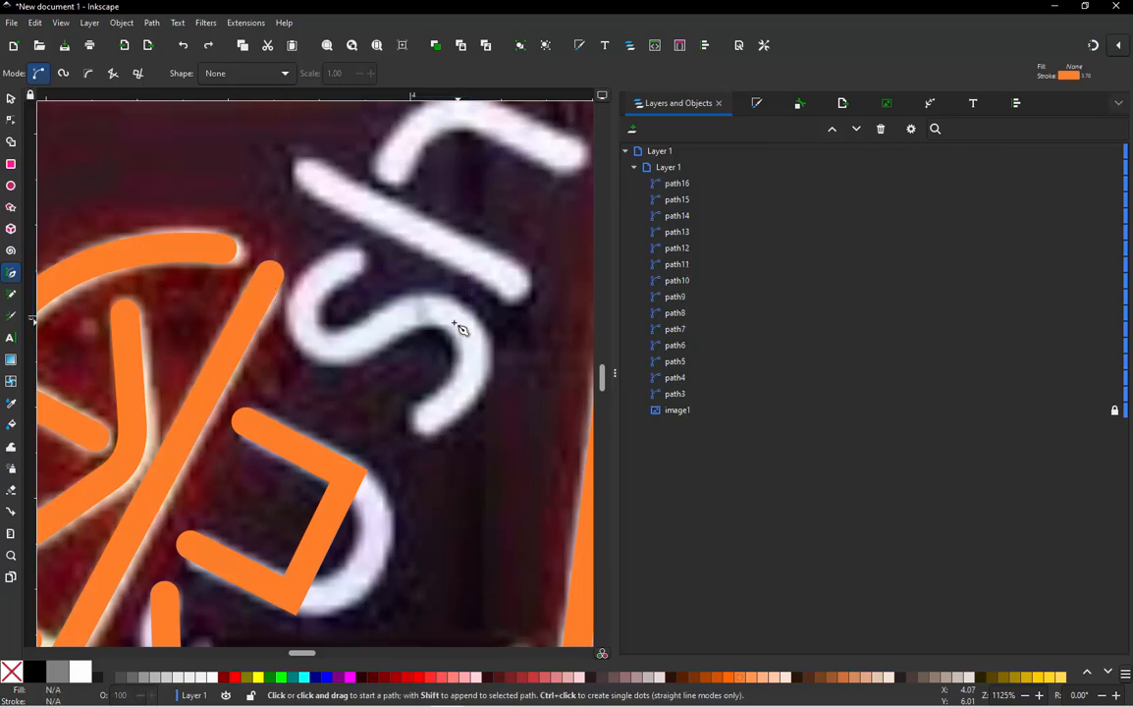
Draw a zigzag Pen path of four straight segments over the letter s, from its upper end to its lower end
click(360, 258)
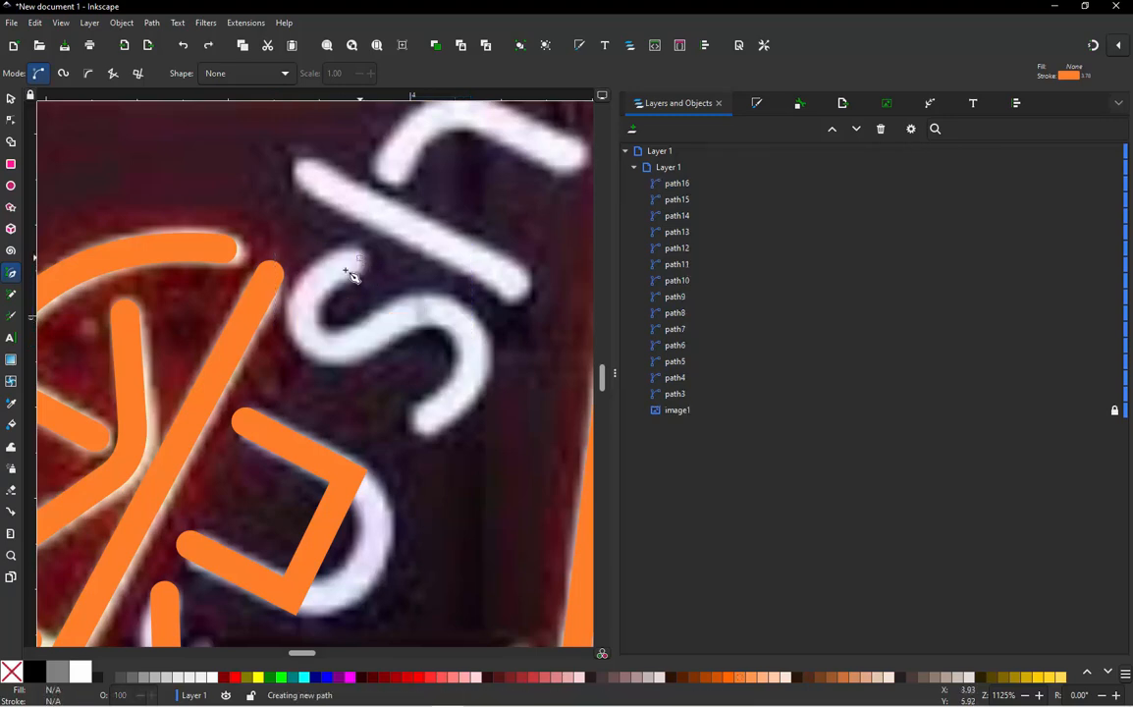
click(299, 323)
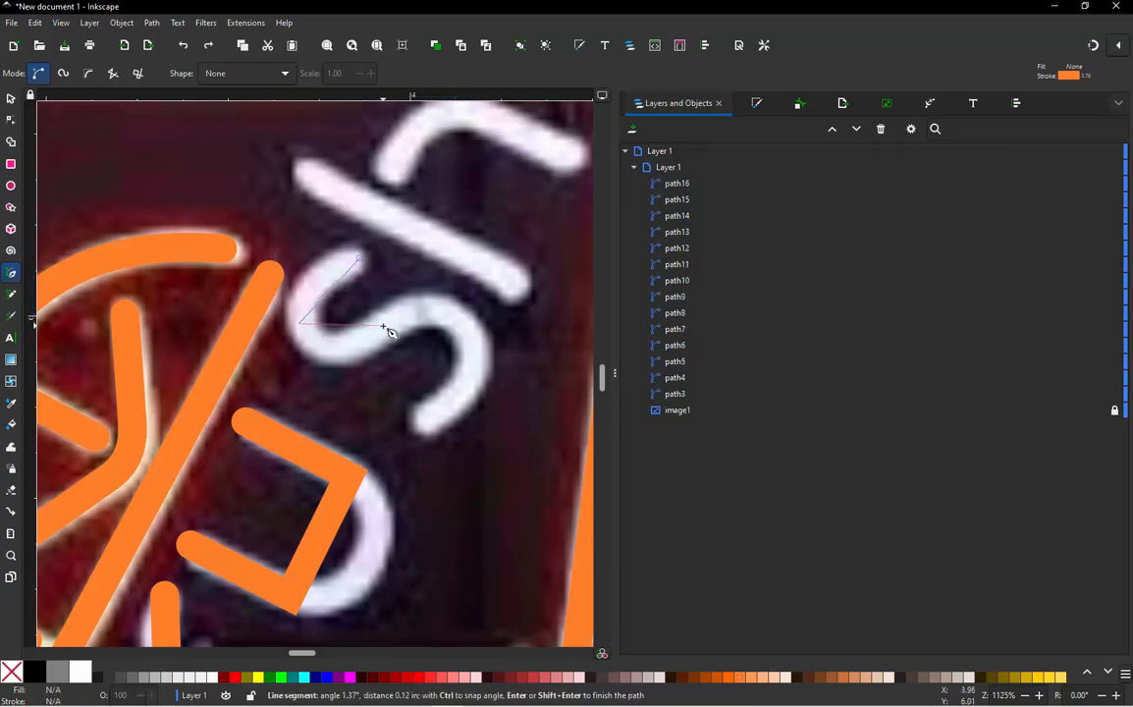
click(456, 320)
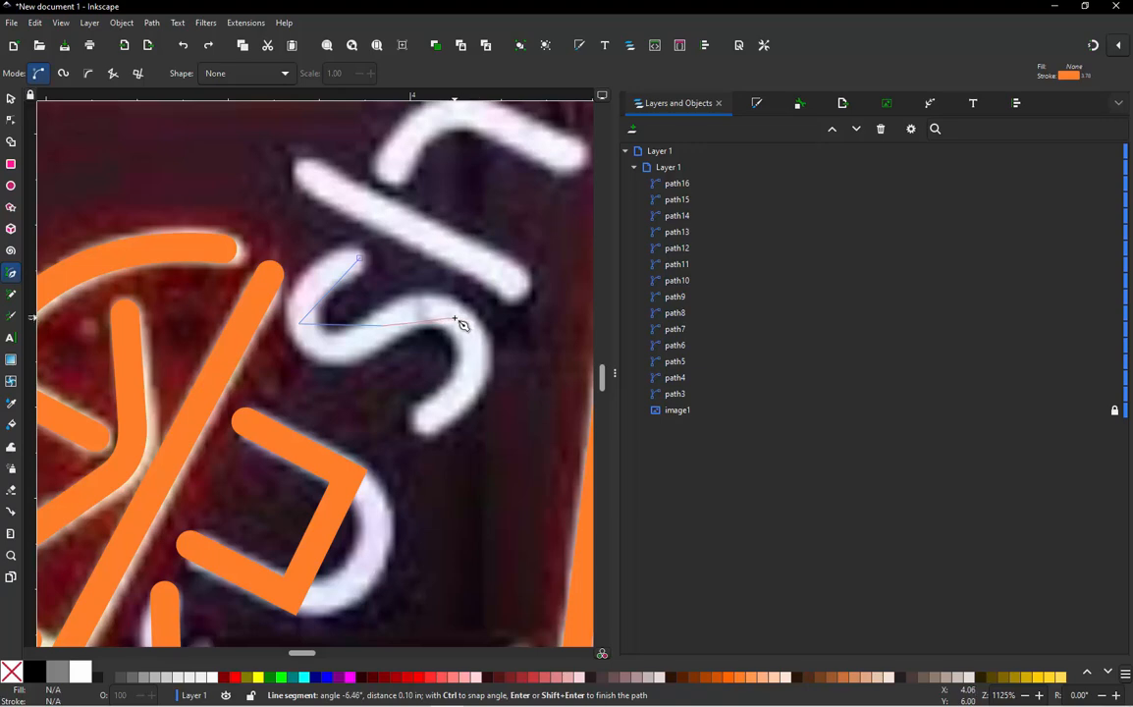
double_click(429, 423)
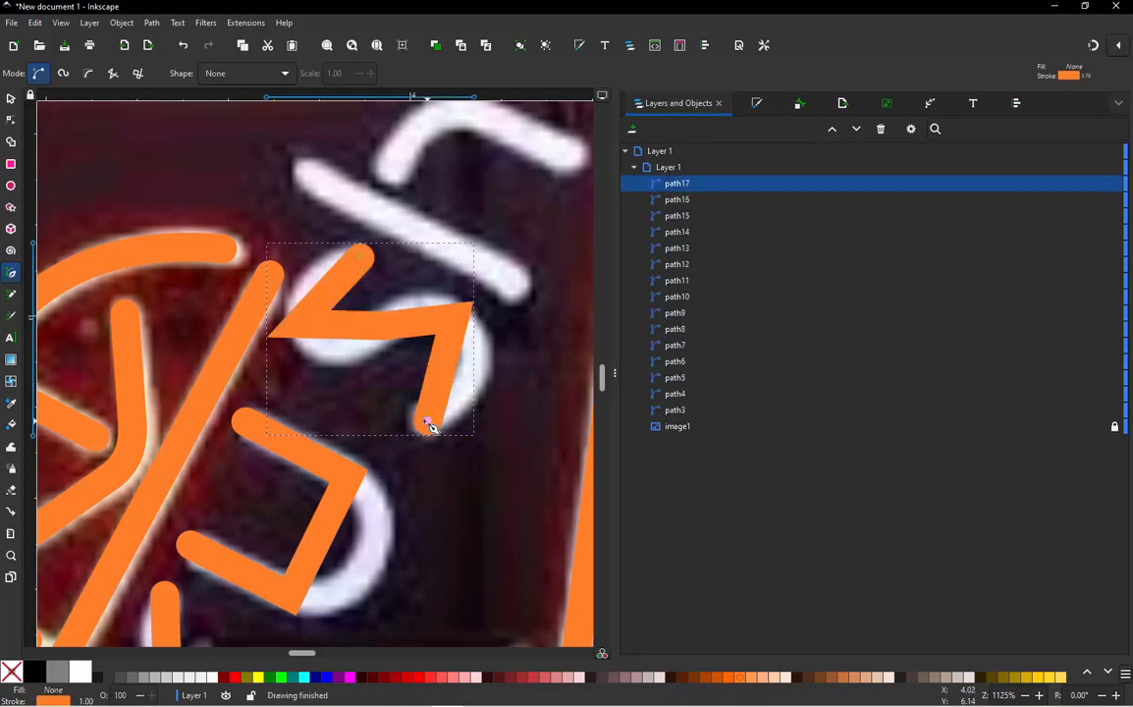
Bend the zigzag path's straight segments into curves that follow the neon letter s
click(10, 98)
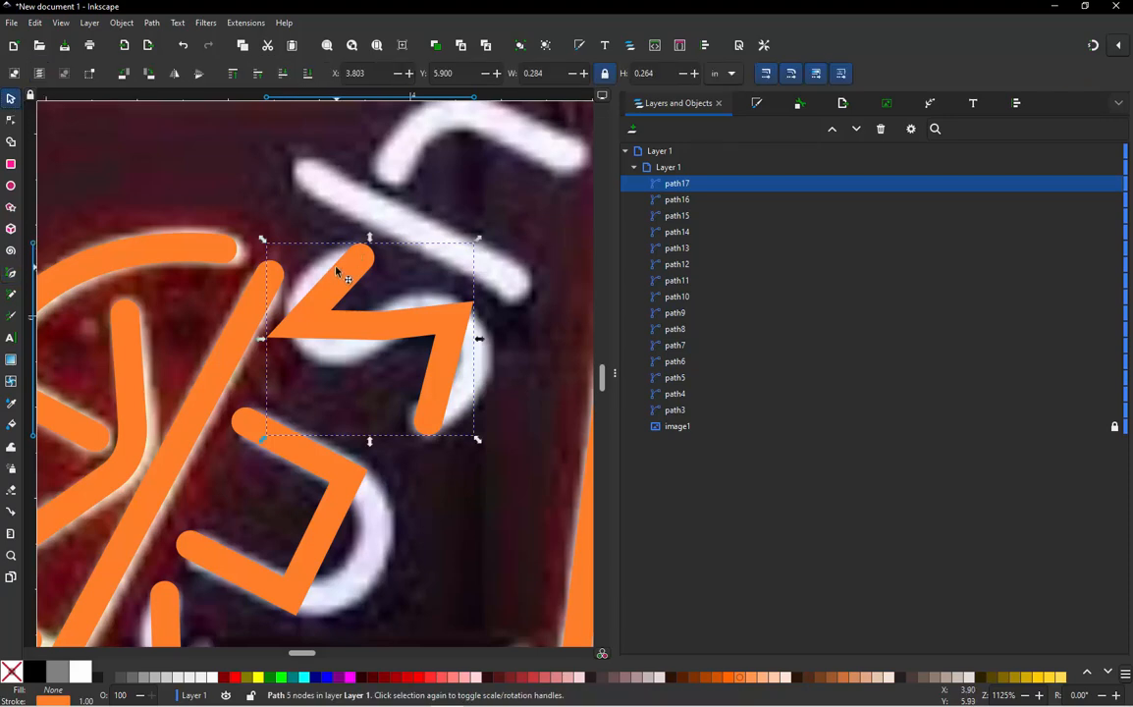
double_click(341, 284)
drag(336, 288, 336, 354)
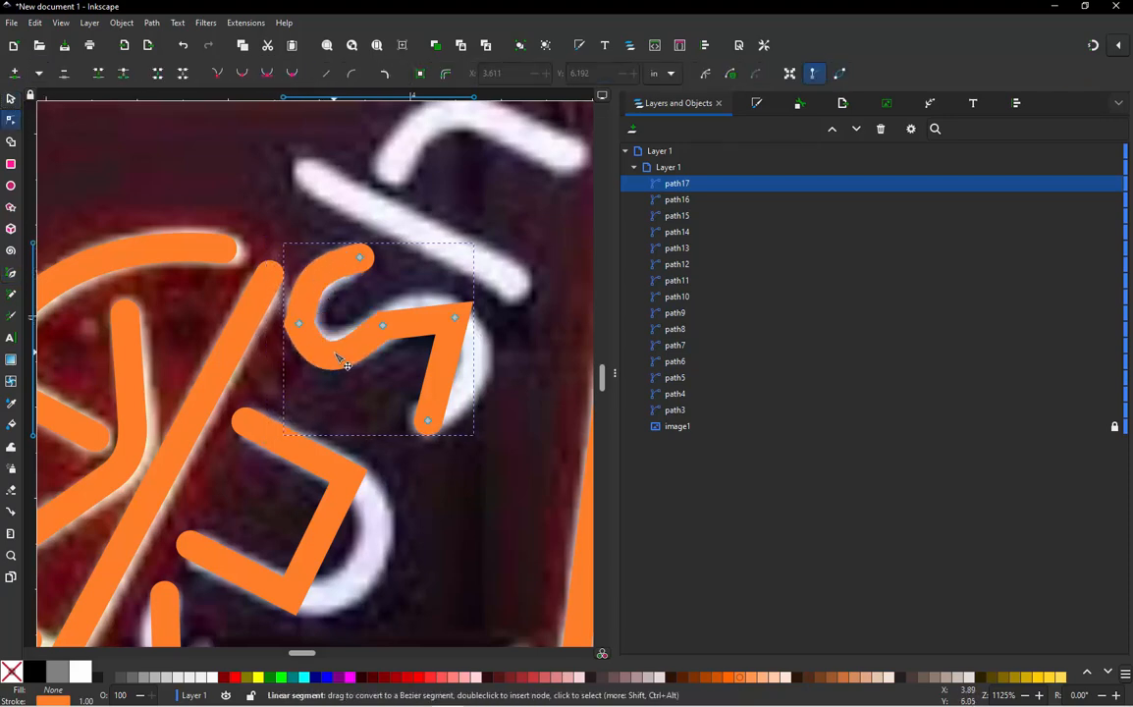
drag(390, 323, 486, 378)
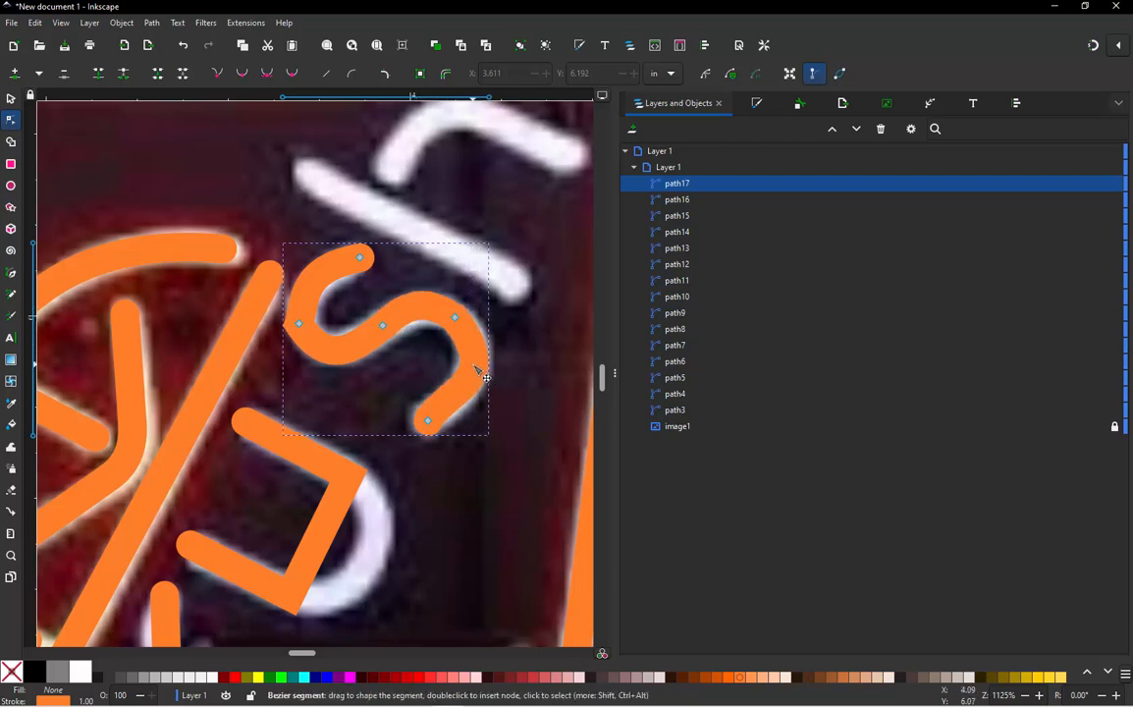
Refine the s curve's handles, moving its right bend node to X 4.072, Y 6.009 and left bend node to X 3.850, Y 6.009 in
click(454, 317)
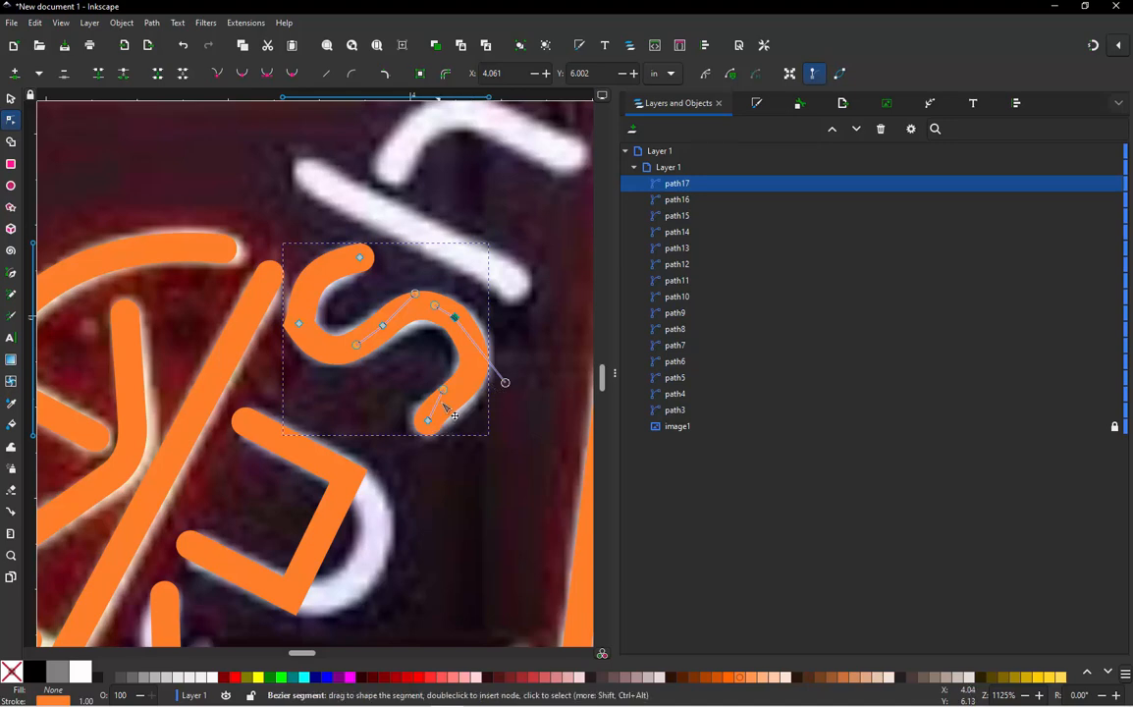
drag(445, 391, 449, 412)
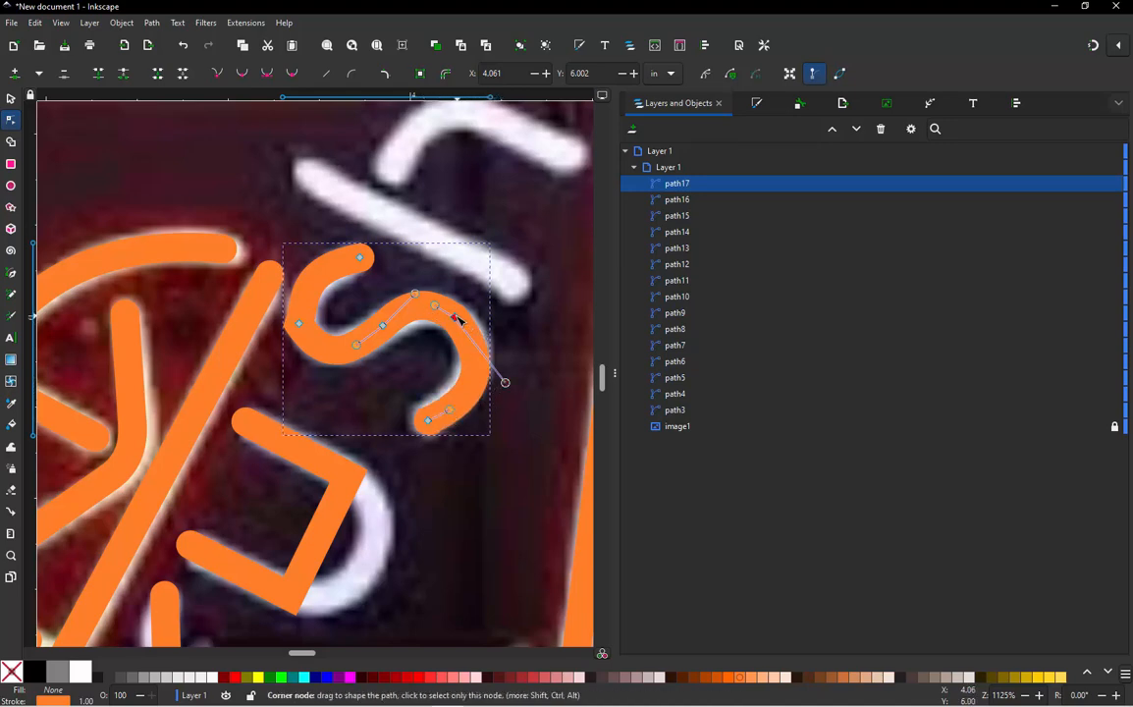
drag(454, 317, 425, 307)
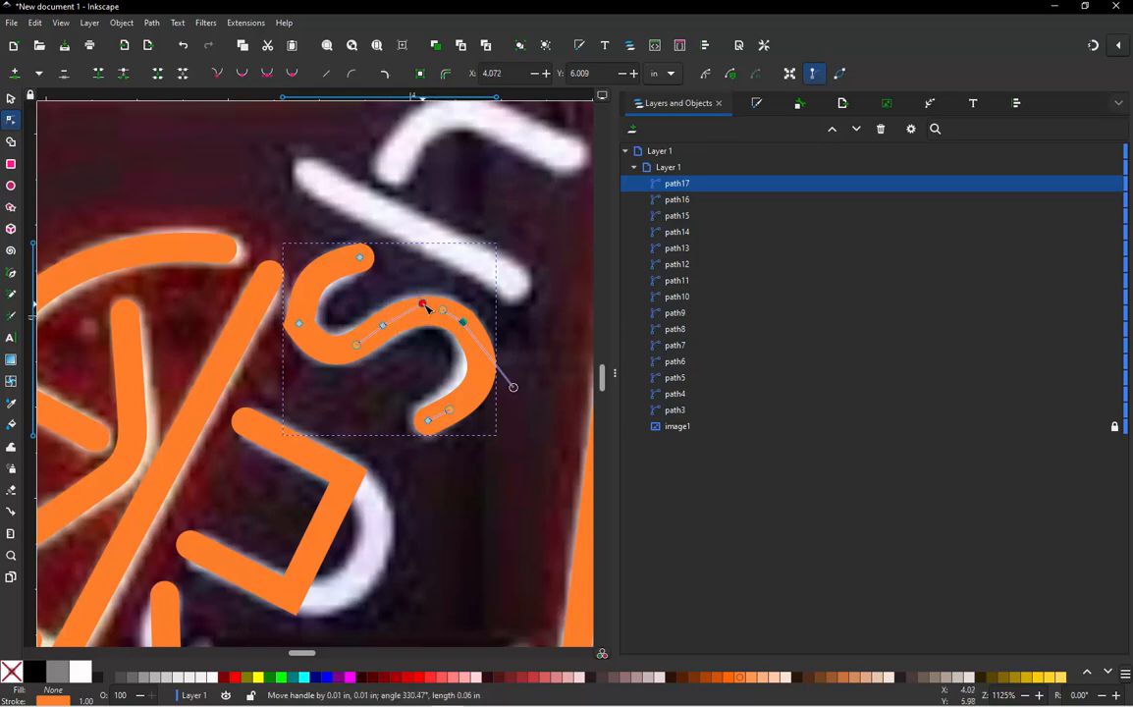
click(301, 324)
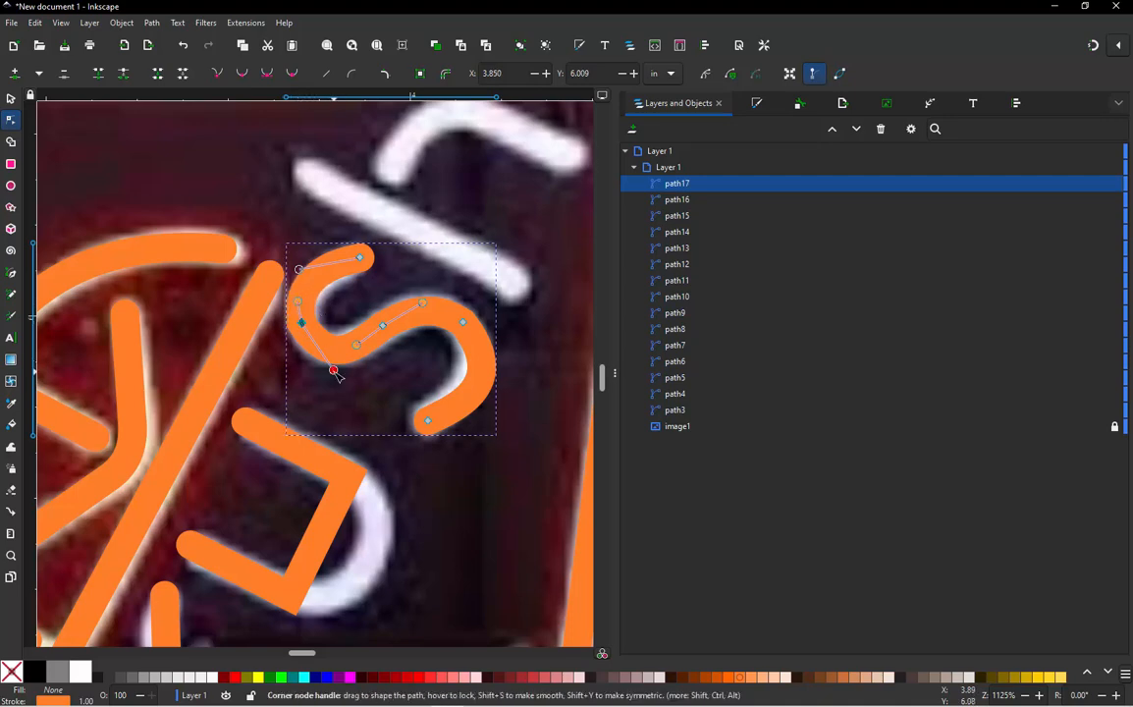
drag(333, 369, 330, 374)
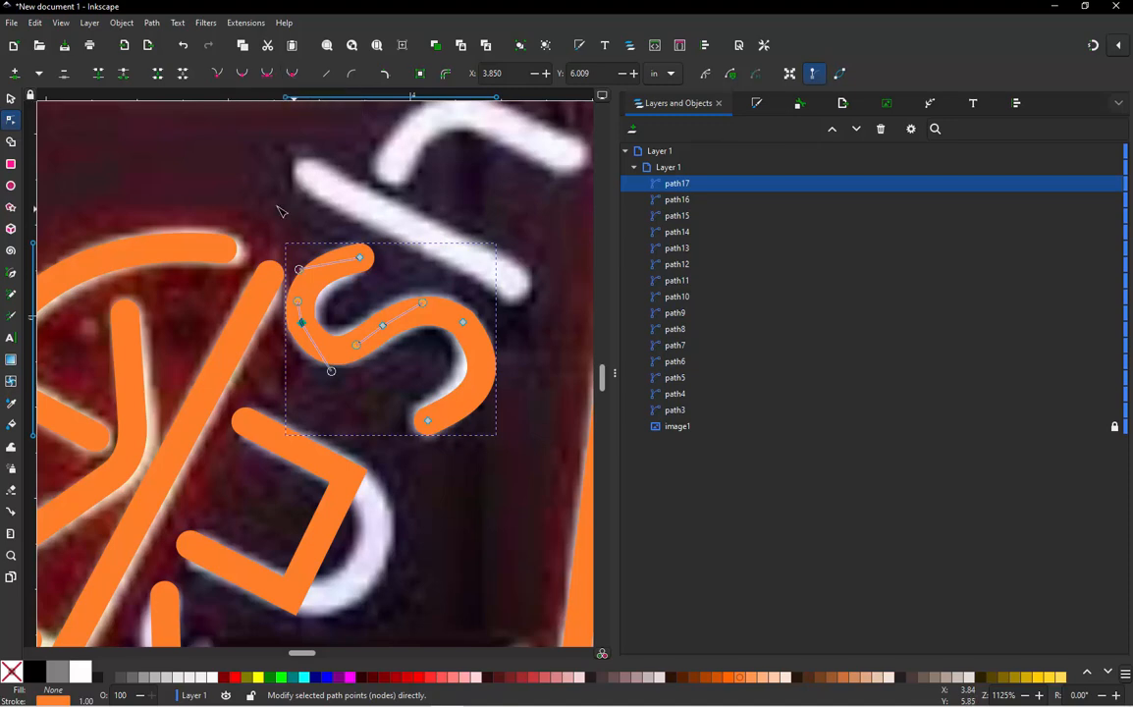
Make the three inner nodes of the s path smooth, after trying and undoing auto-smooth on them
drag(255, 220, 539, 411)
shift+click(362, 260)
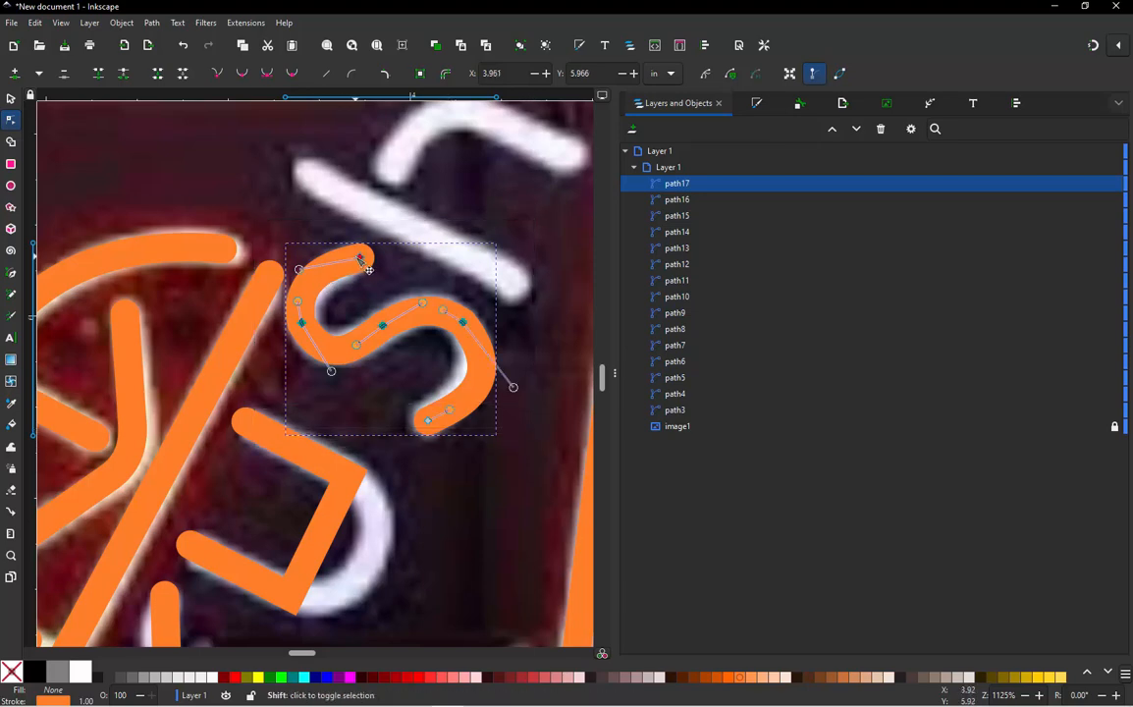
click(293, 74)
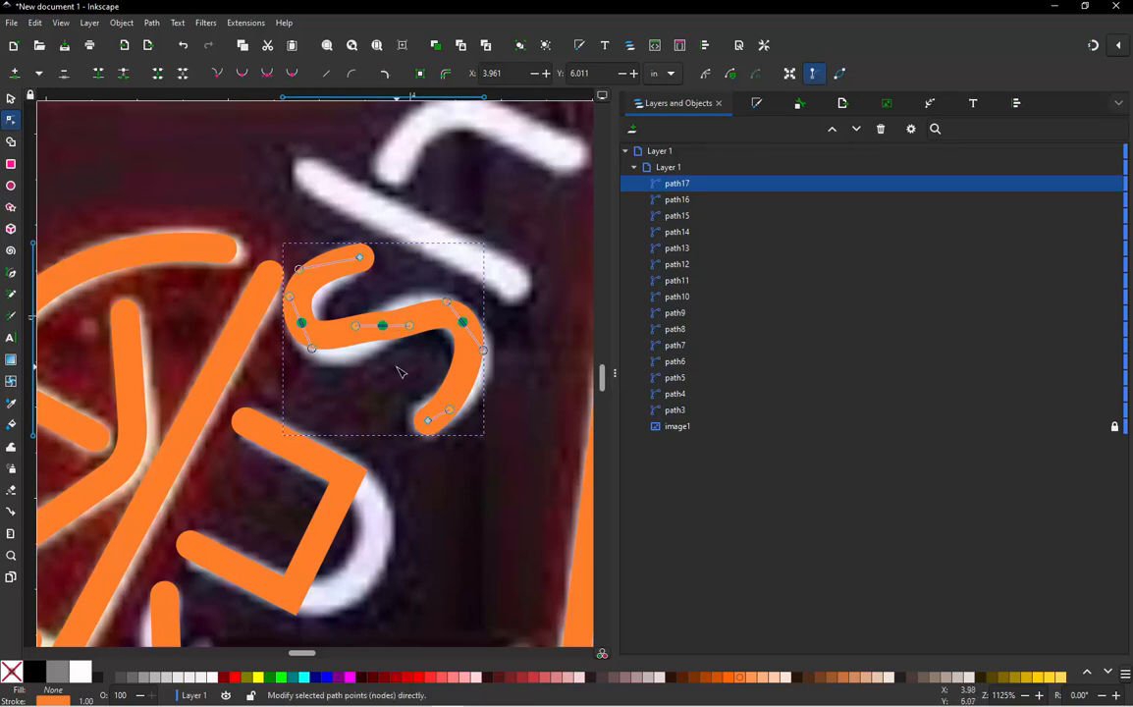
key(ctrl+z)
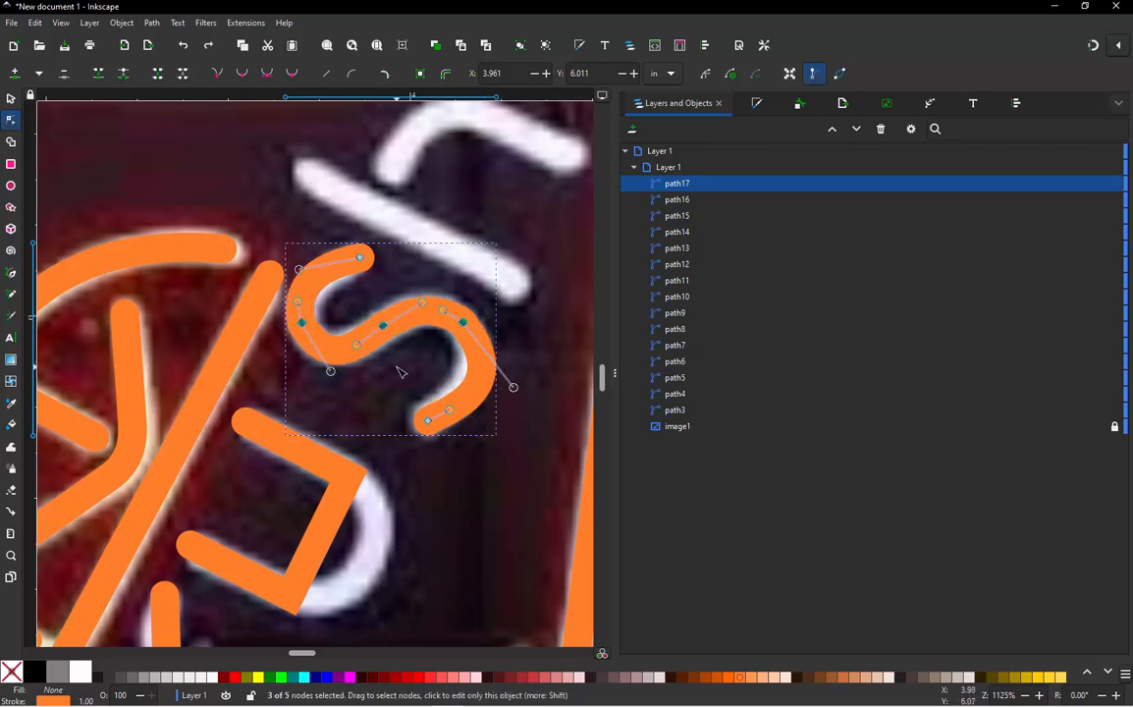
click(243, 75)
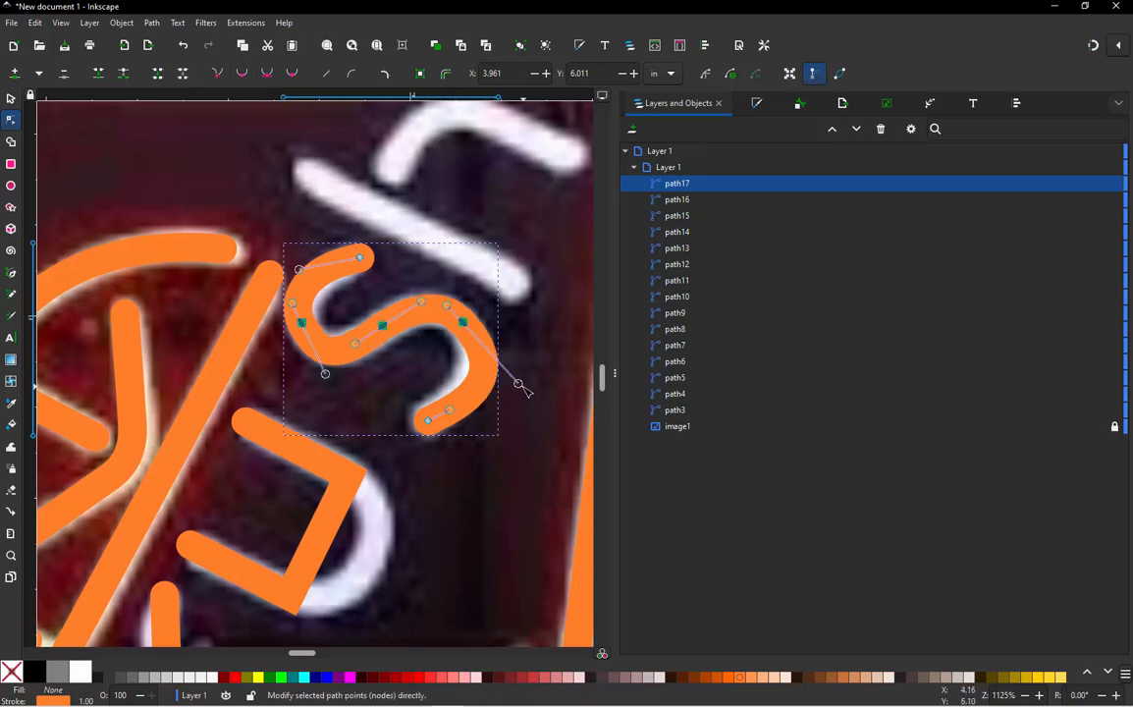
Shorten the s path's lower right bend handle and nudge the left bend node to X 3.853, Y 6.009 in, then deselect the path
click(520, 388)
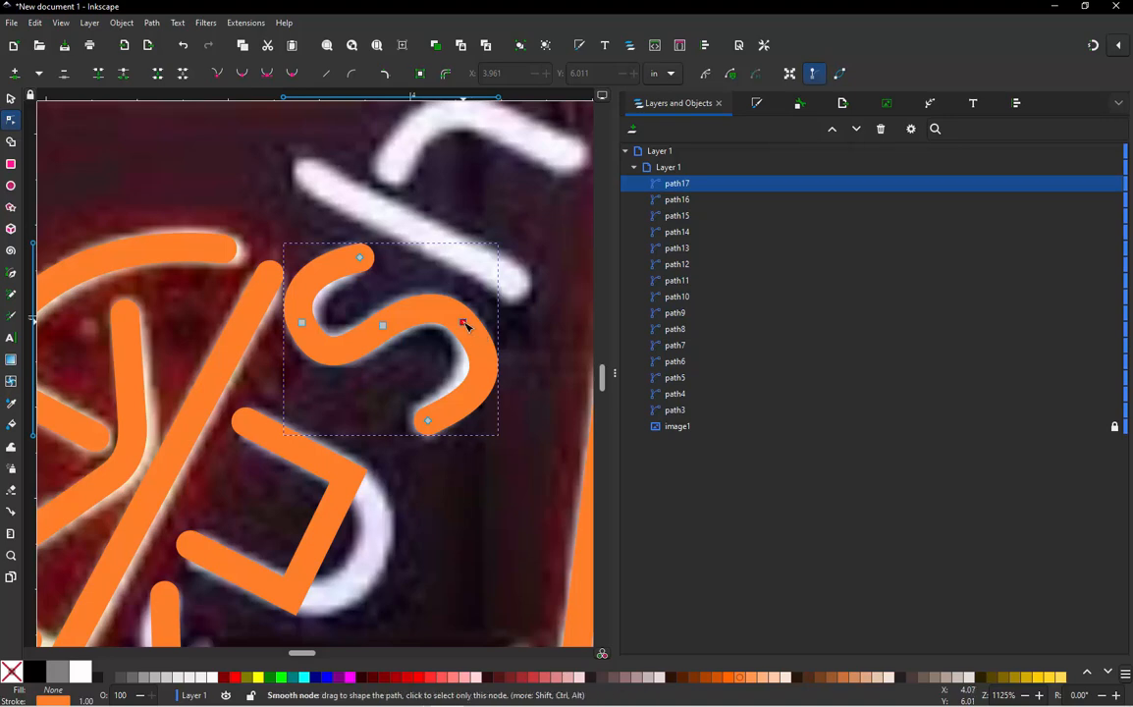
click(463, 323)
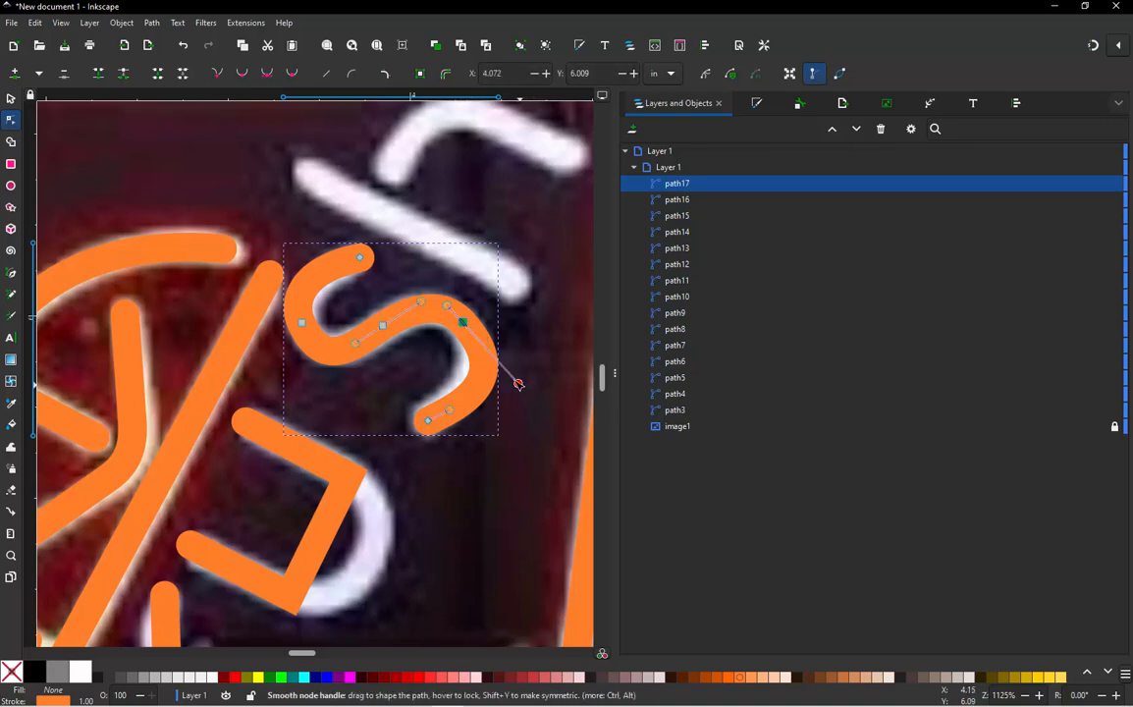
drag(518, 384, 503, 370)
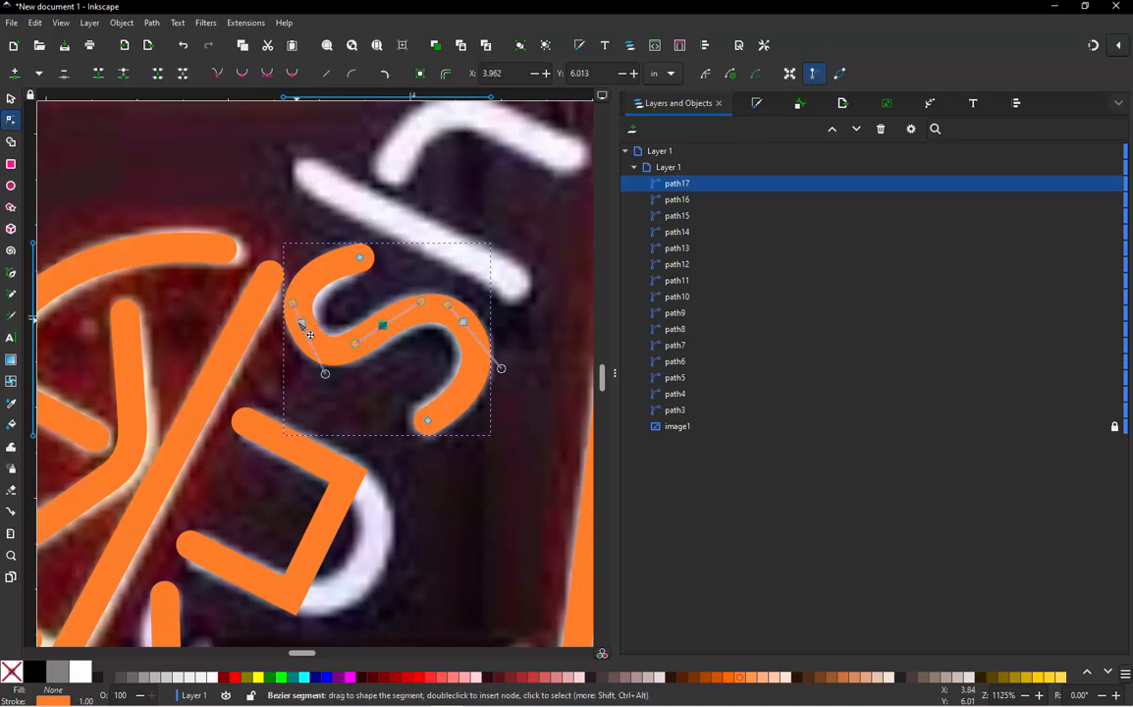
drag(301, 324, 303, 323)
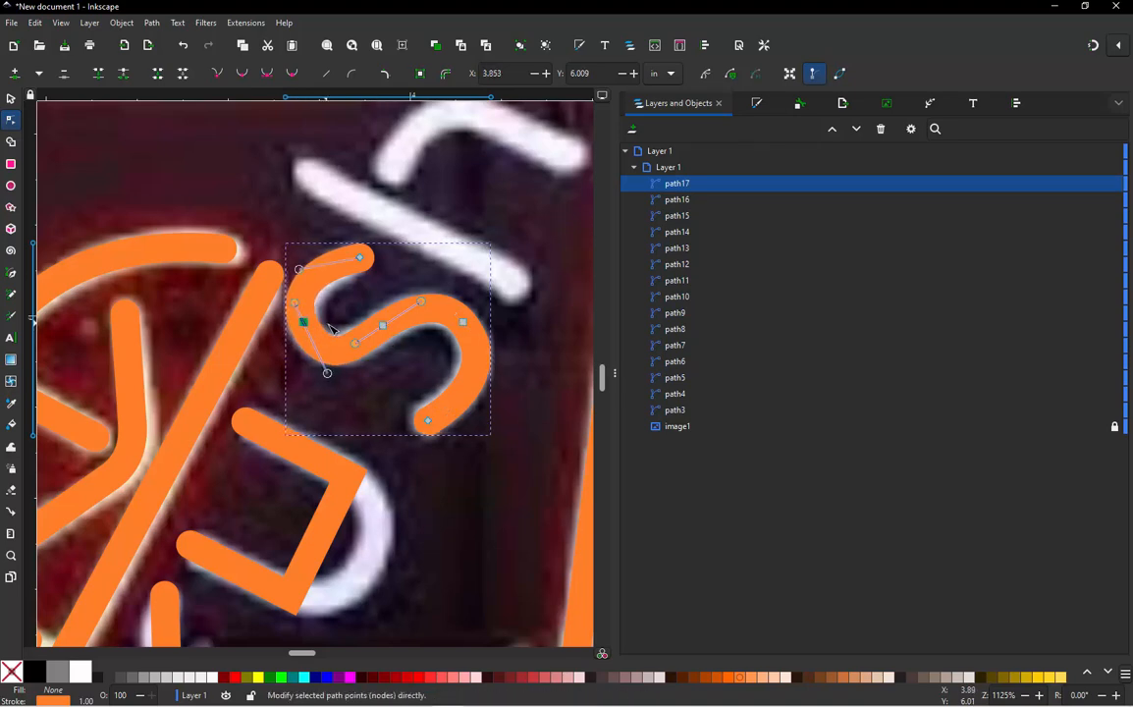
click(11, 99)
click(175, 164)
Trace the stem of the letter h with one straight Pen path
scroll(427, 322, down, 2)
scroll(403, 268, up, 2)
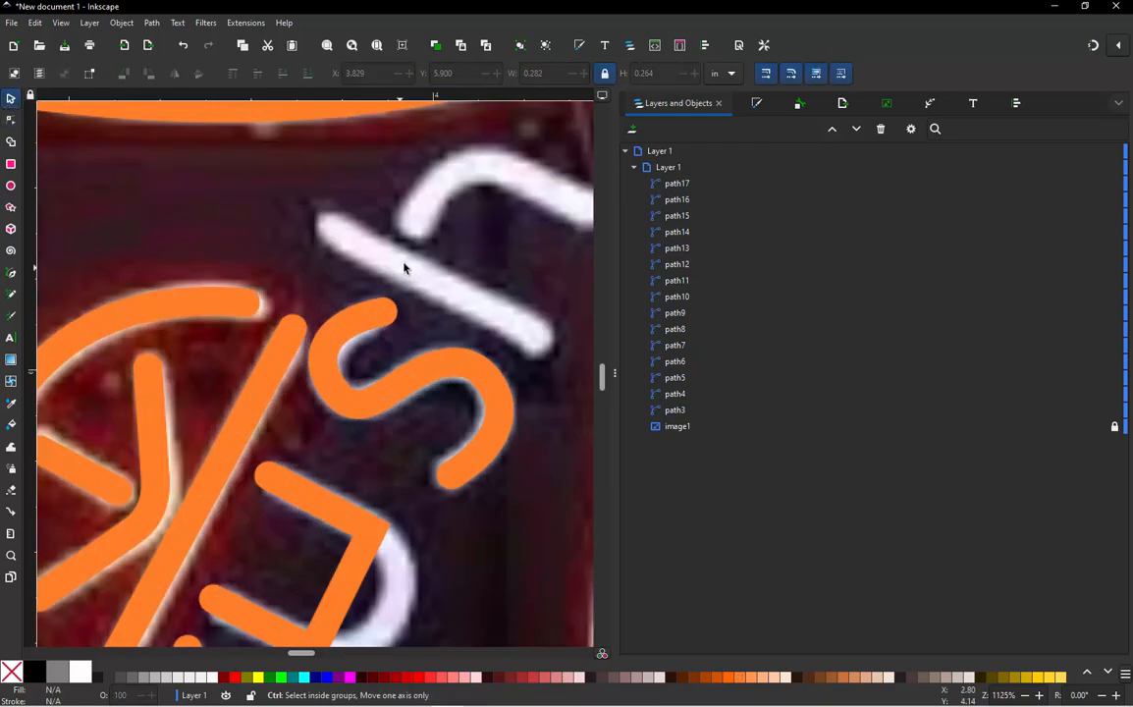
scroll(403, 268, up, 1)
click(12, 272)
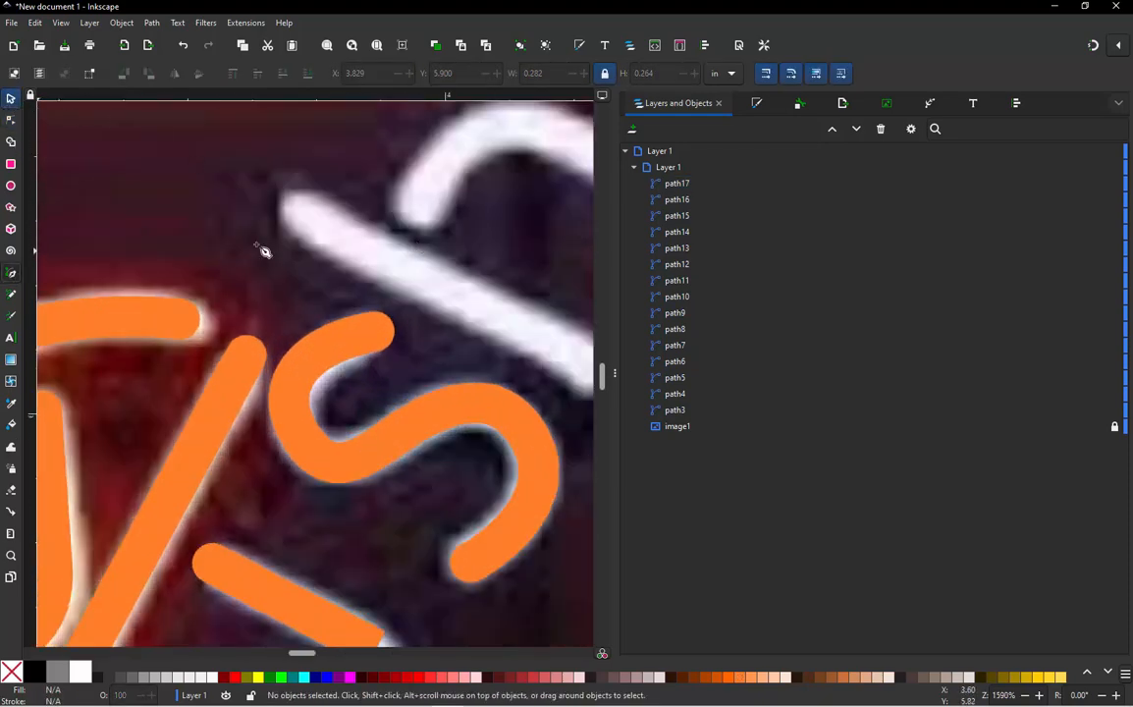
scroll(263, 231, down, 3)
scroll(377, 219, up, 2)
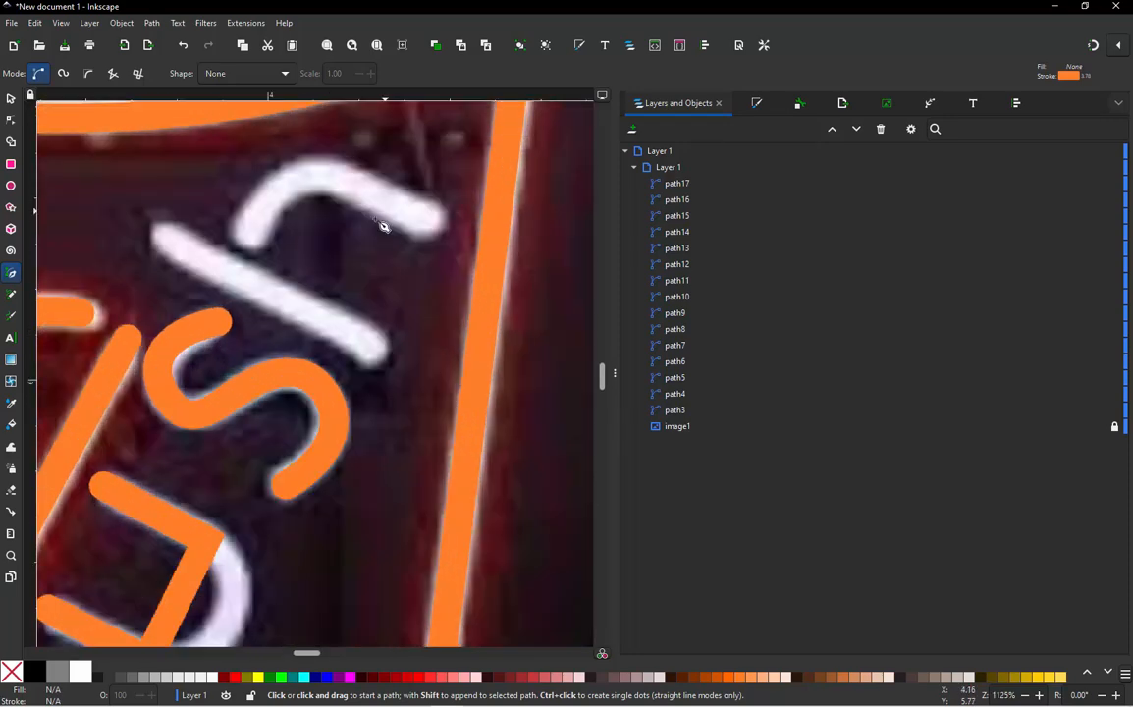
click(154, 232)
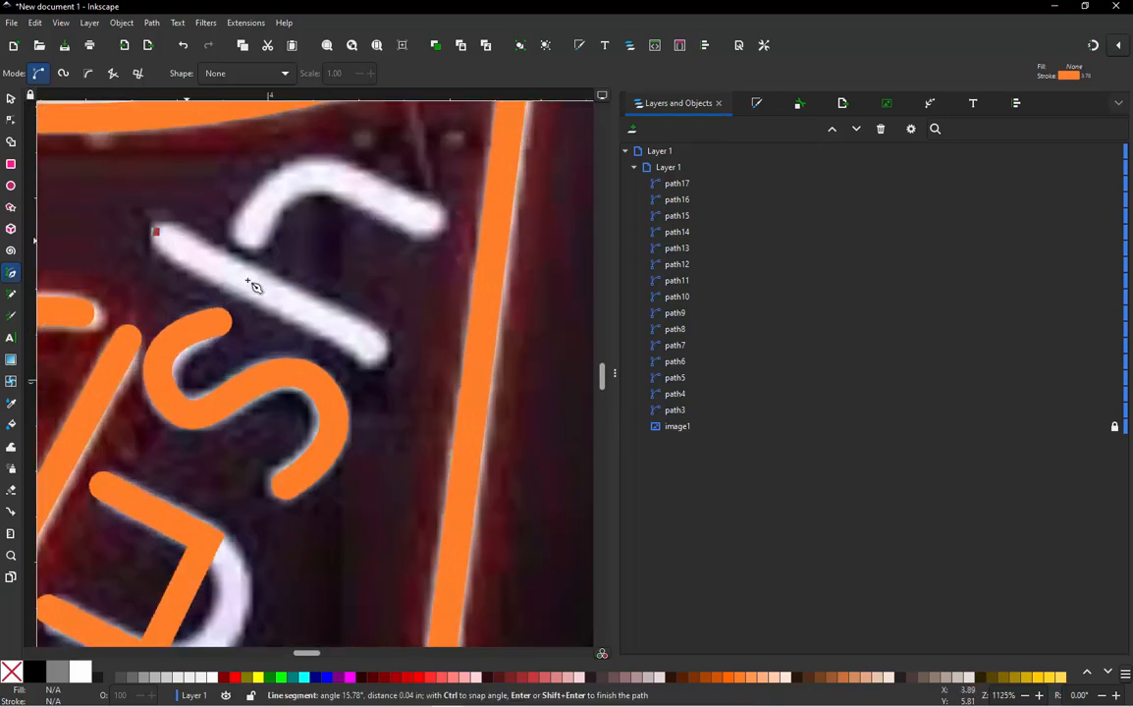
double_click(378, 351)
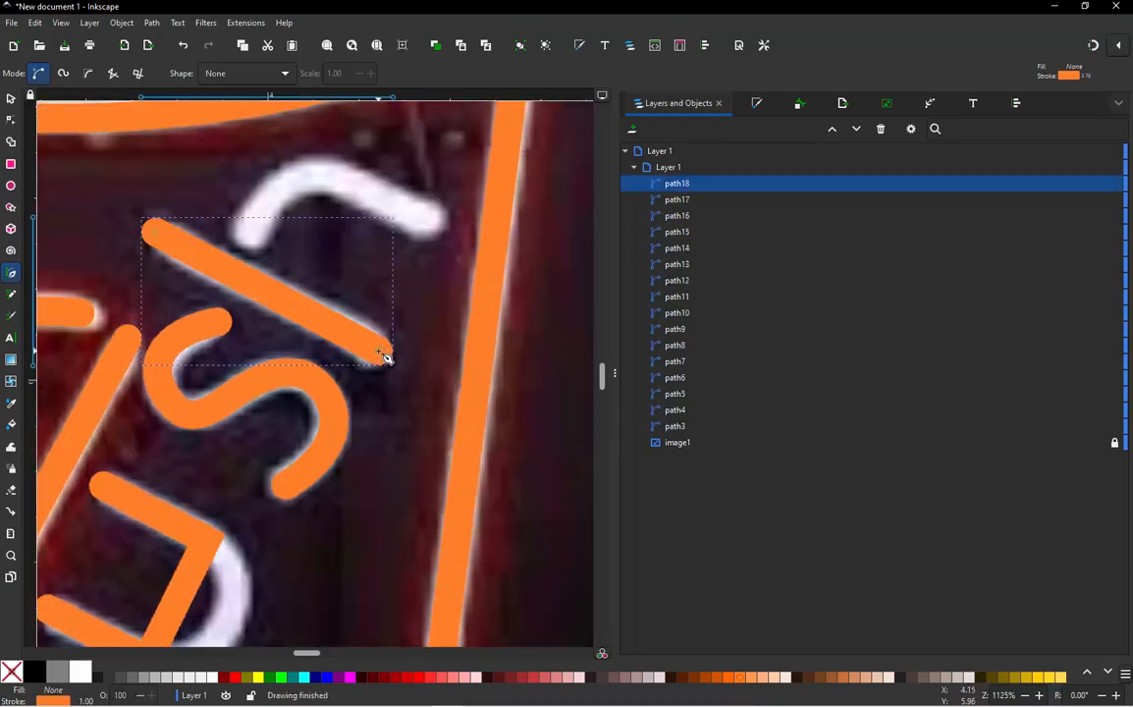
Trace the arch of the letter h with a three-point Pen path ending at the arch's inner tip
click(434, 225)
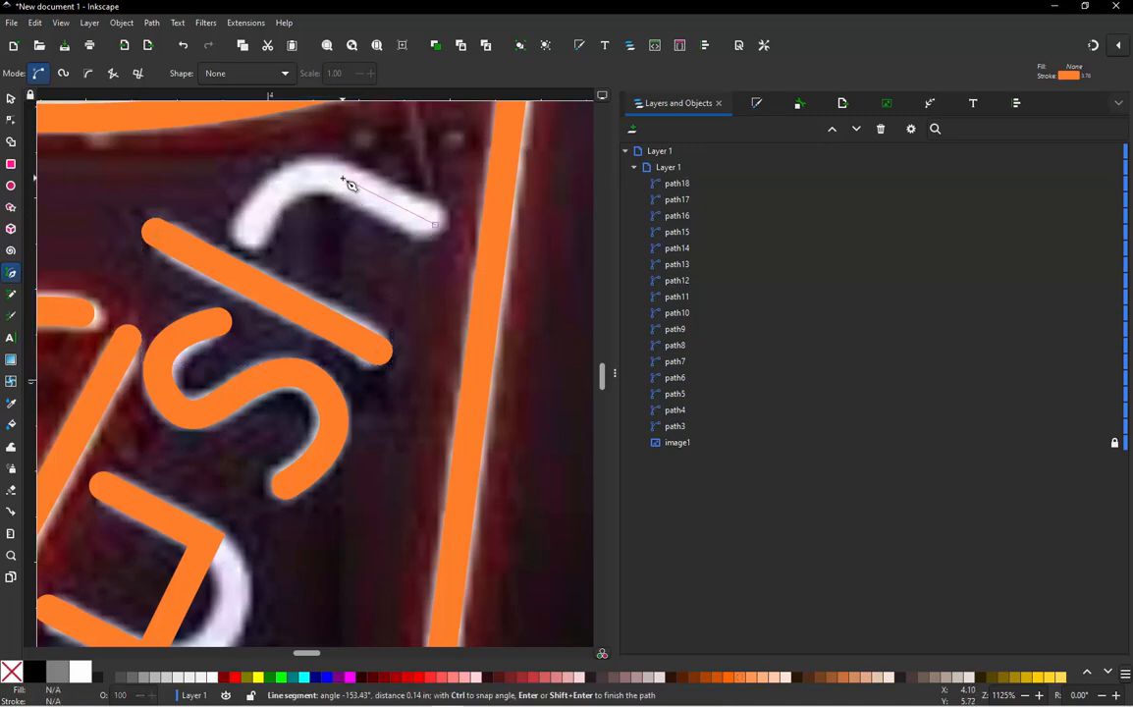
click(341, 180)
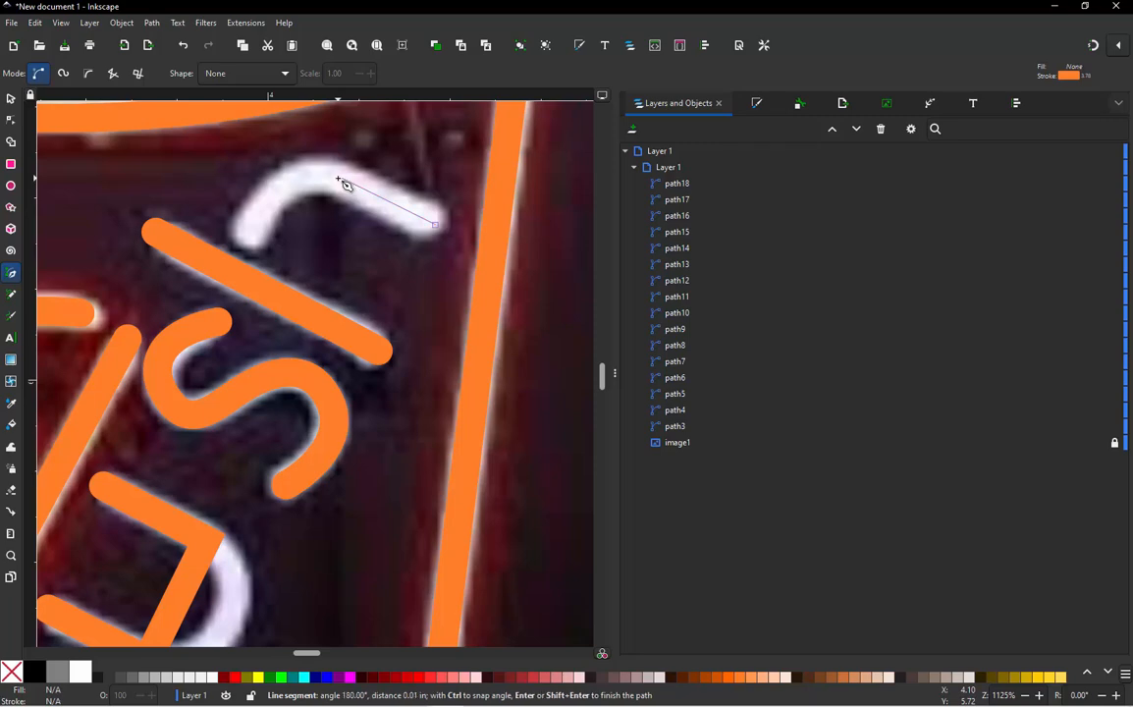
double_click(248, 232)
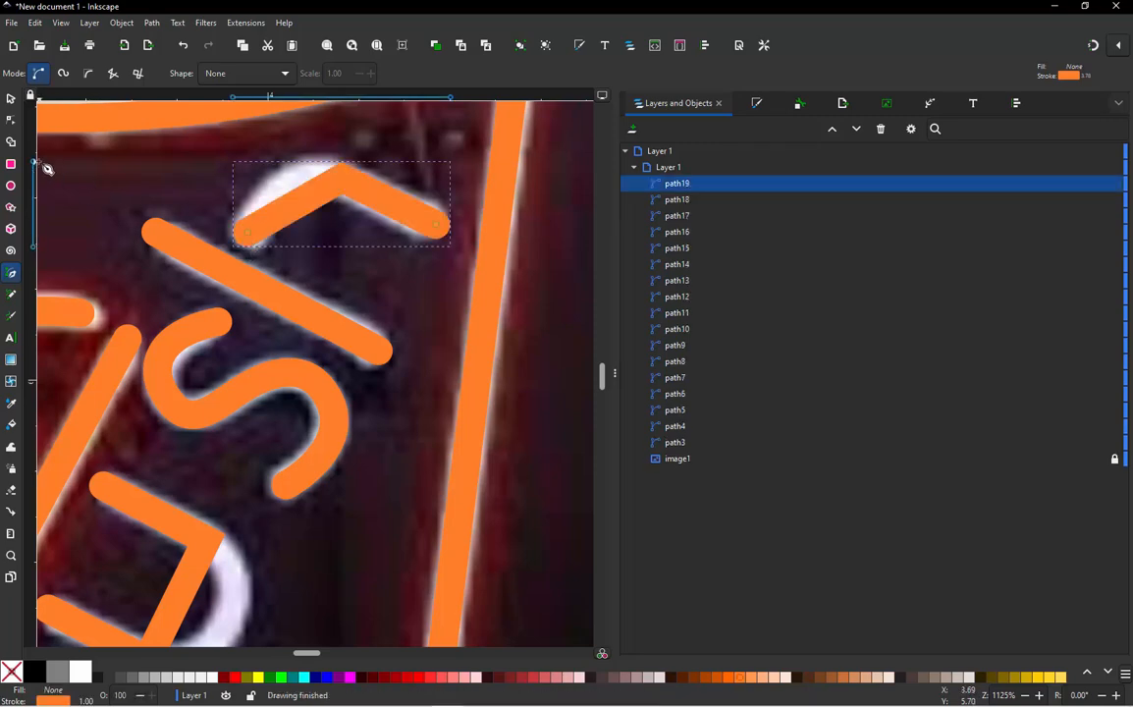
Bend the inner segment of the h arch path and adjust its two handles to follow the curve in the image
click(11, 120)
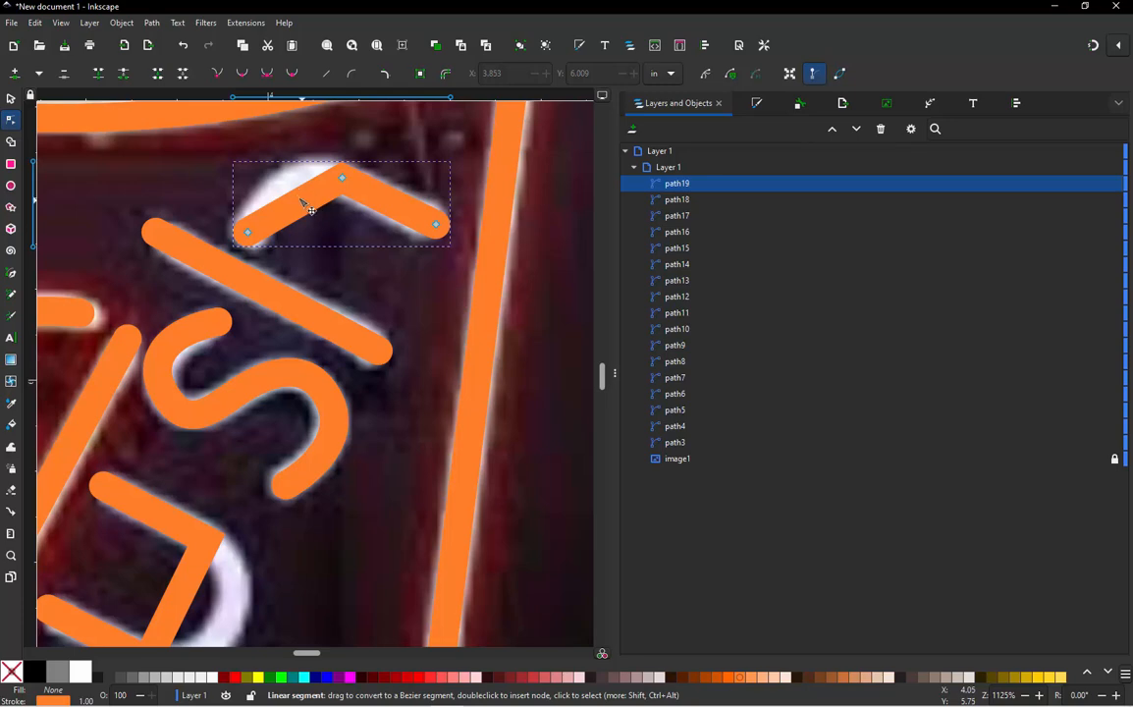
drag(300, 199, 284, 183)
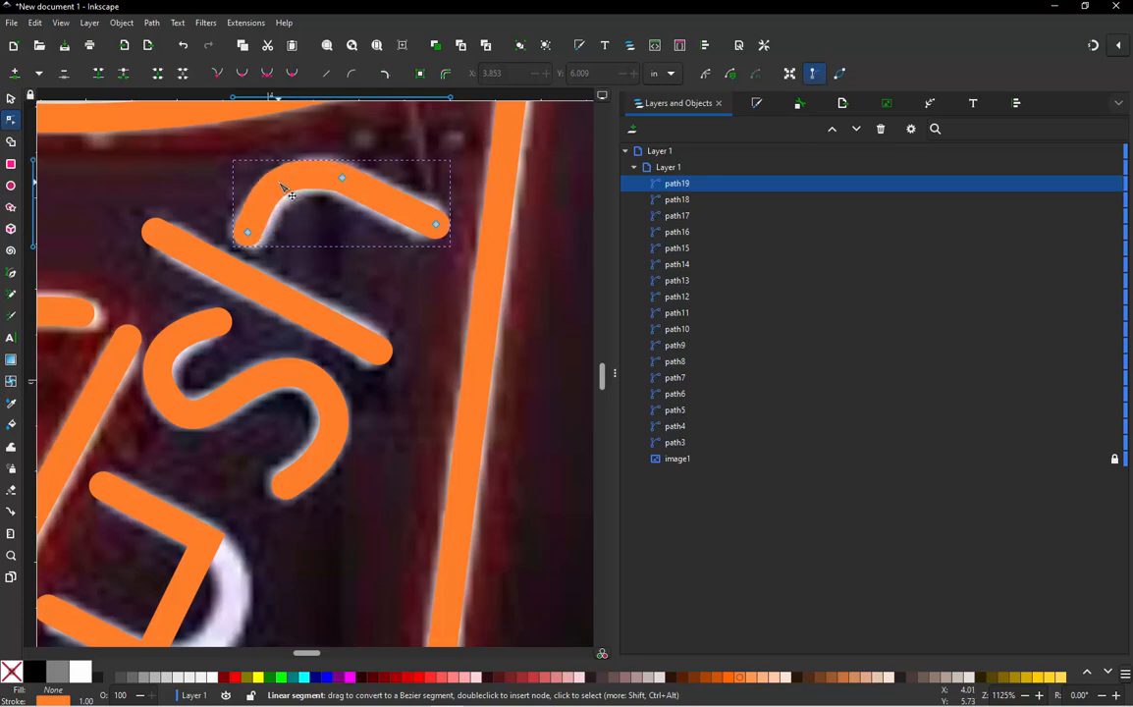
click(341, 178)
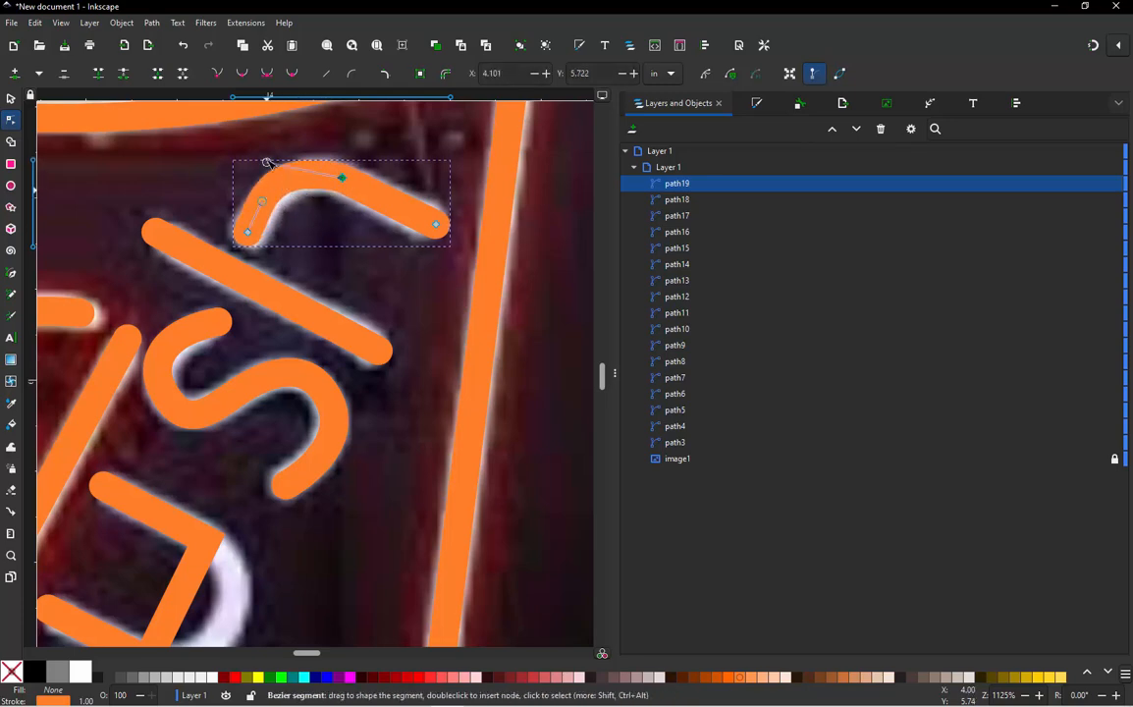
drag(265, 162, 286, 156)
drag(267, 208, 260, 206)
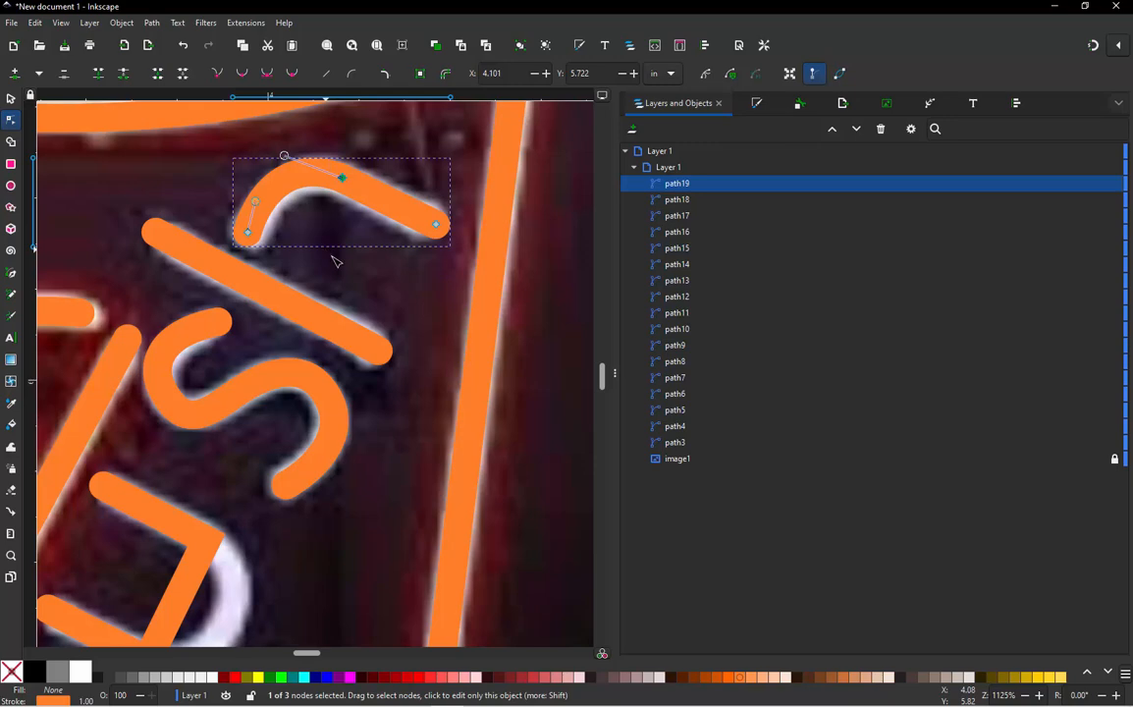
Bend the base segment of the letter u path outward and adjust both handles to match the round bottom of the letter
scroll(361, 257, down, 3)
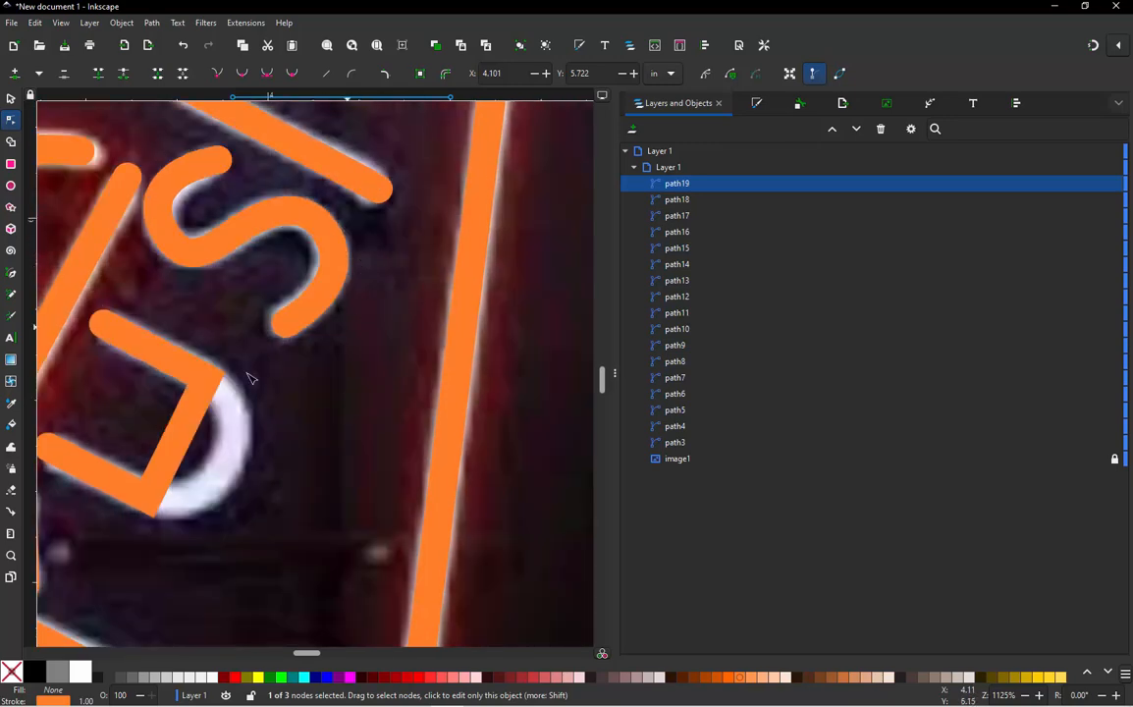
click(193, 426)
drag(184, 442, 238, 469)
click(207, 379)
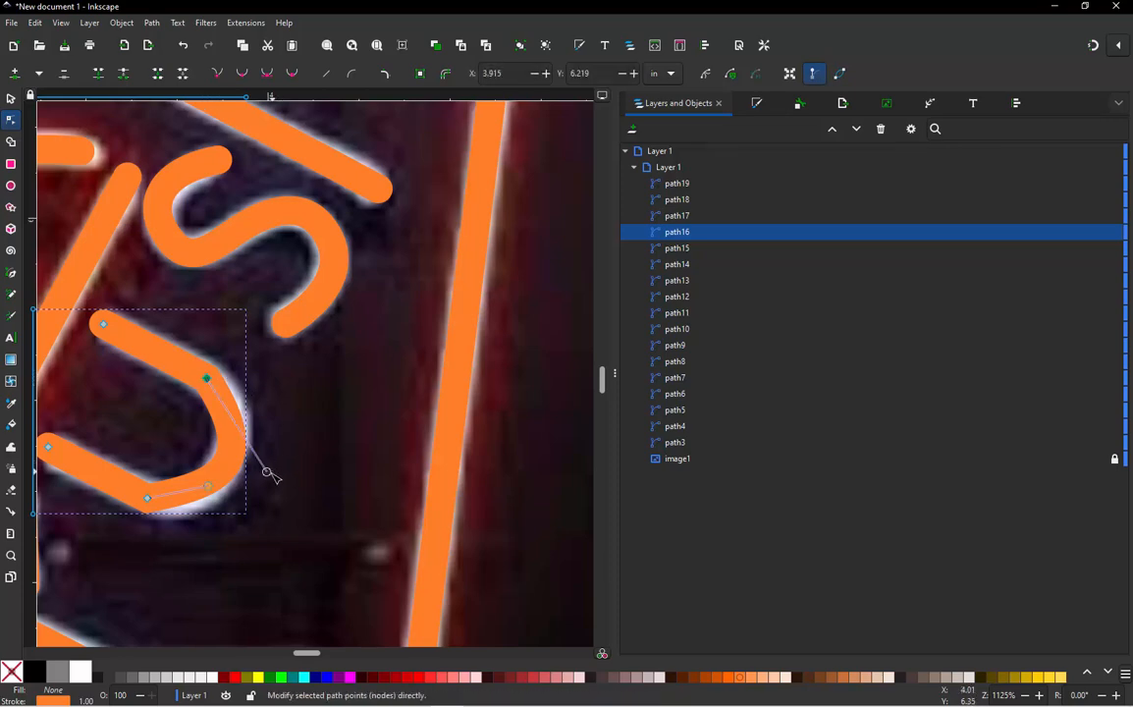
drag(265, 471, 271, 426)
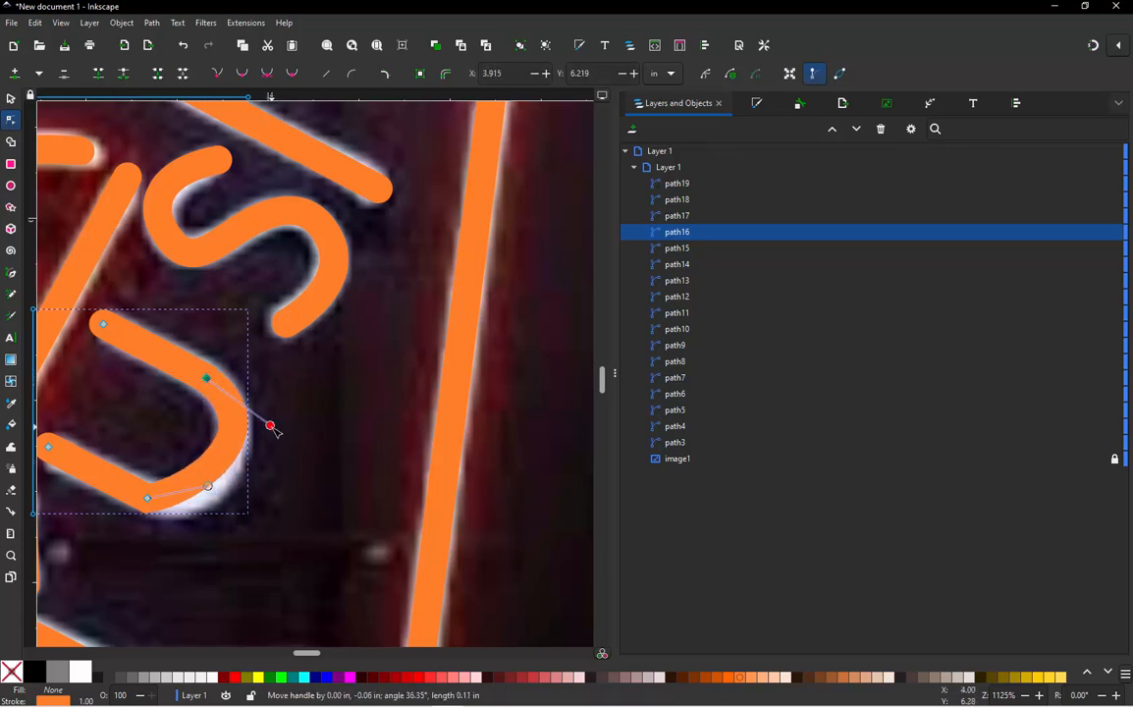
drag(210, 487, 212, 529)
Bend the short arm stroke of the letter r to follow its curve in the image
scroll(410, 285, down, 3)
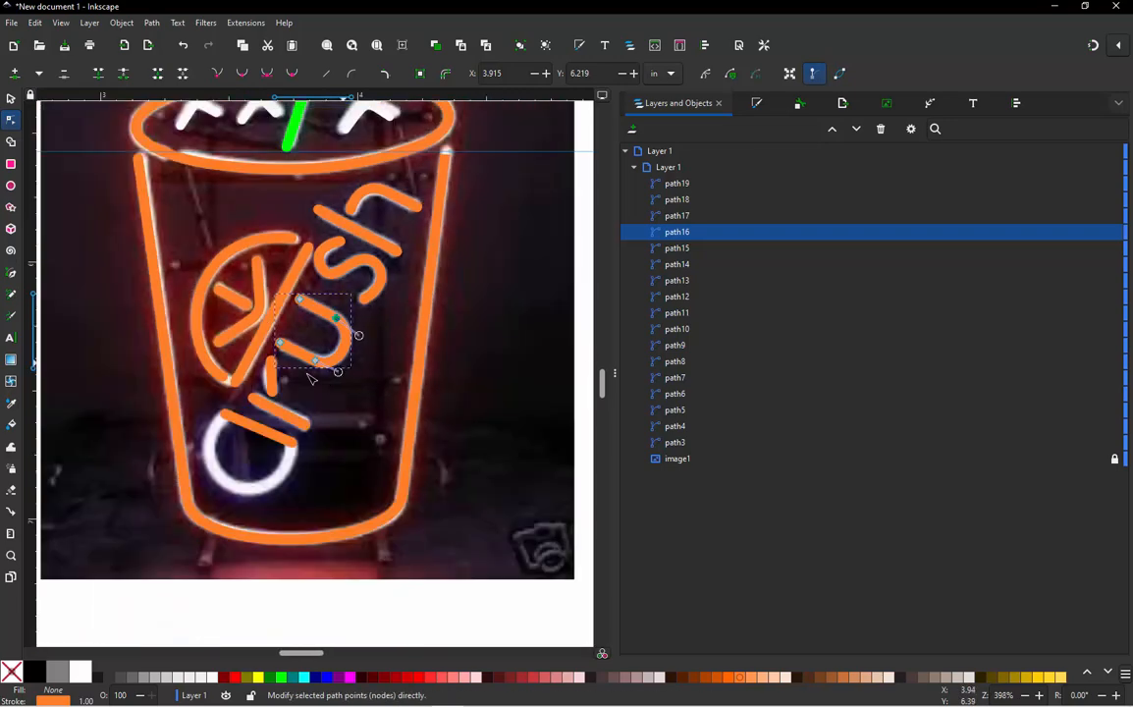
scroll(310, 378, up, 3)
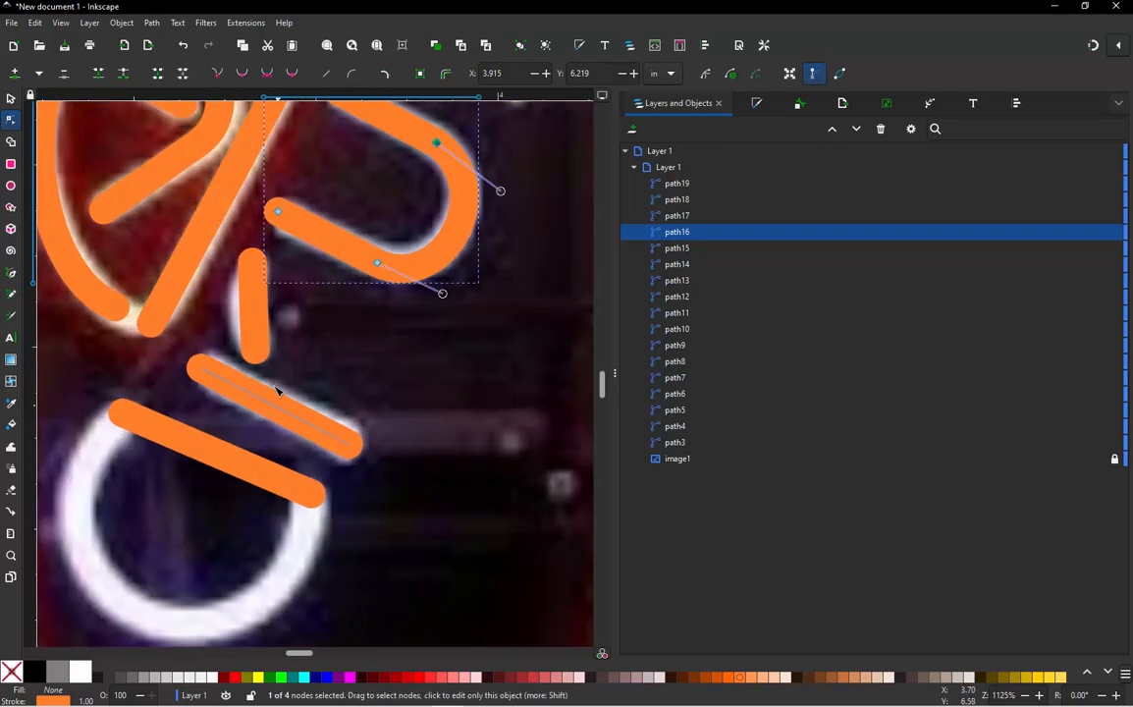
click(255, 319)
drag(263, 321, 265, 293)
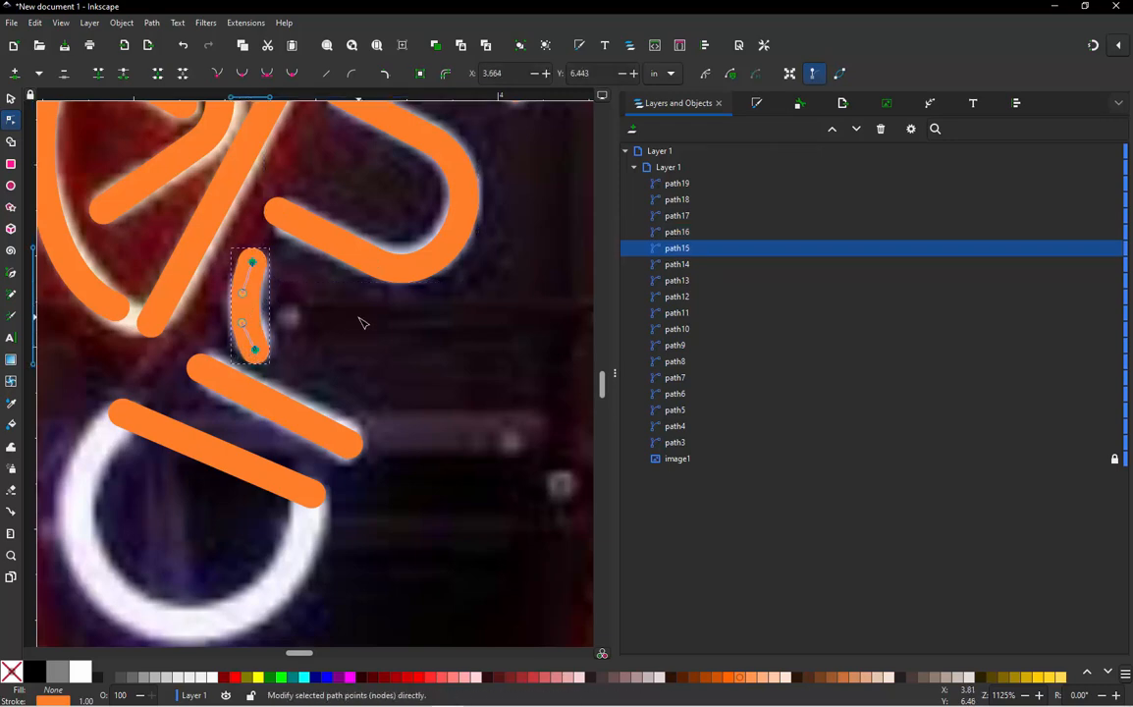
Shape the straight C path into a curve by adding a middle node at X 3.516, Y 6.879 in and bending both segments
scroll(334, 354, down, 3)
scroll(289, 412, up, 3)
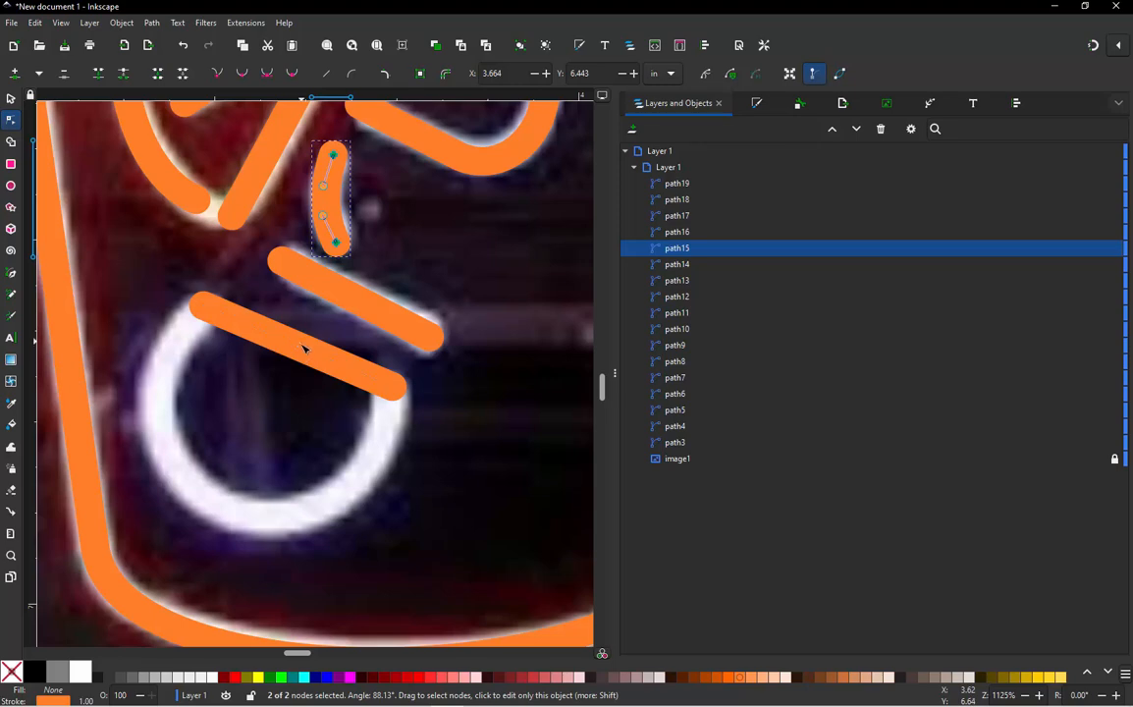
click(299, 352)
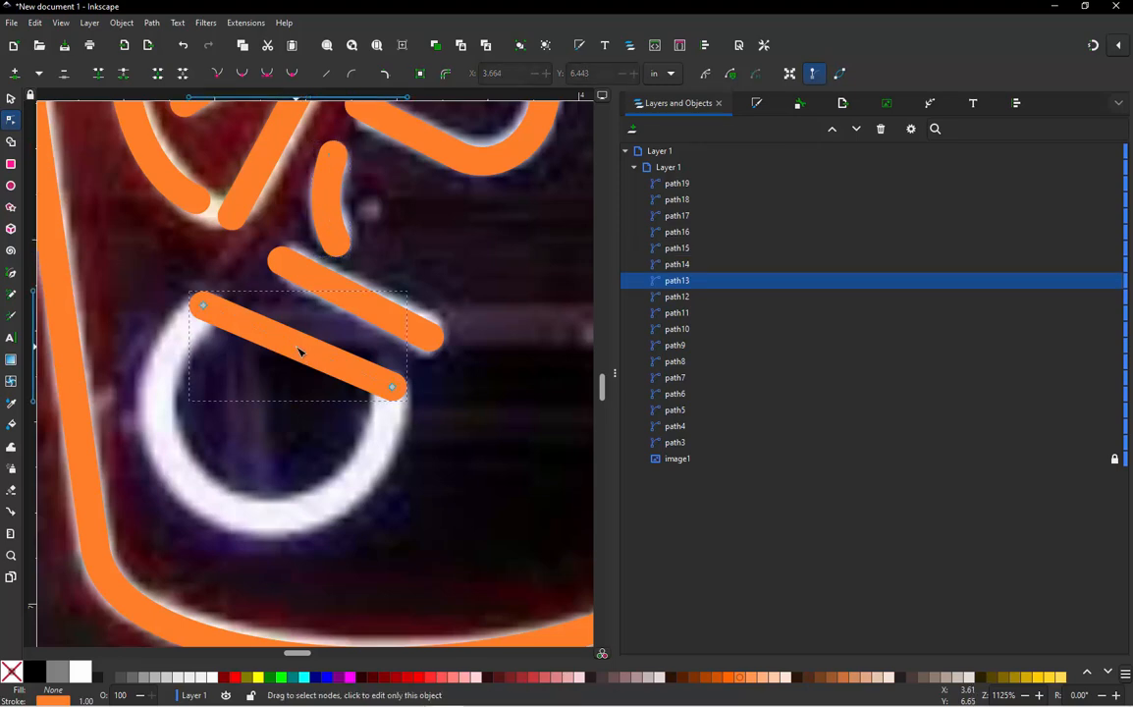
key(ctrl+a)
double_click(297, 350)
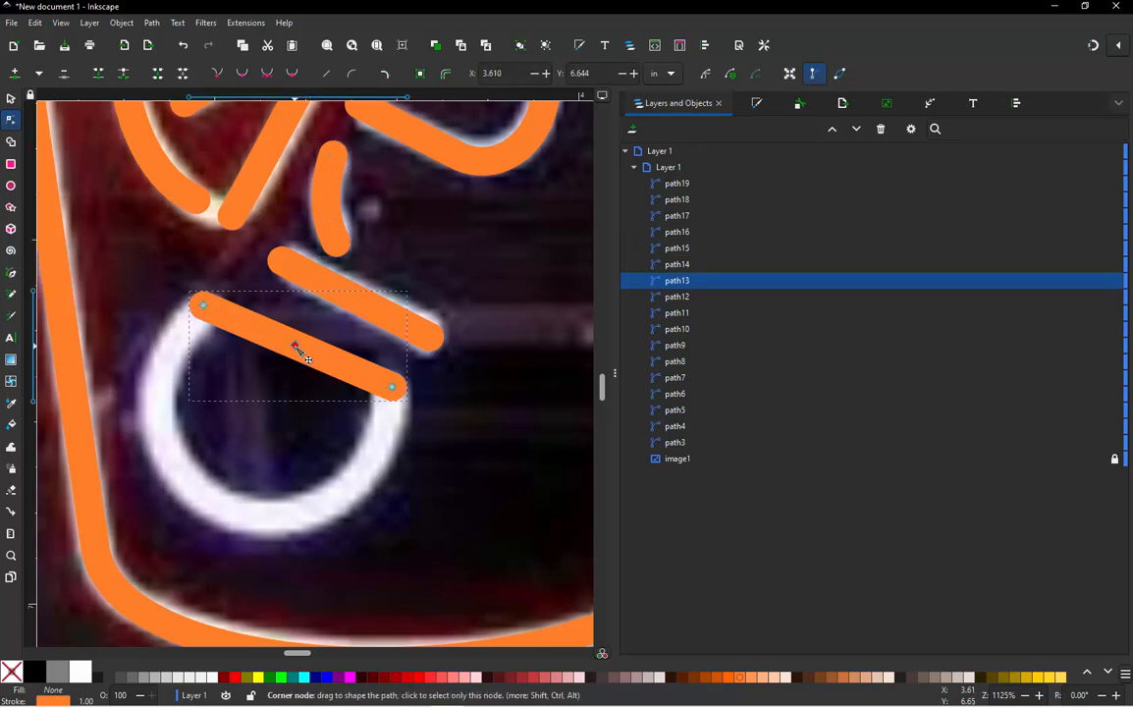
drag(298, 350, 225, 517)
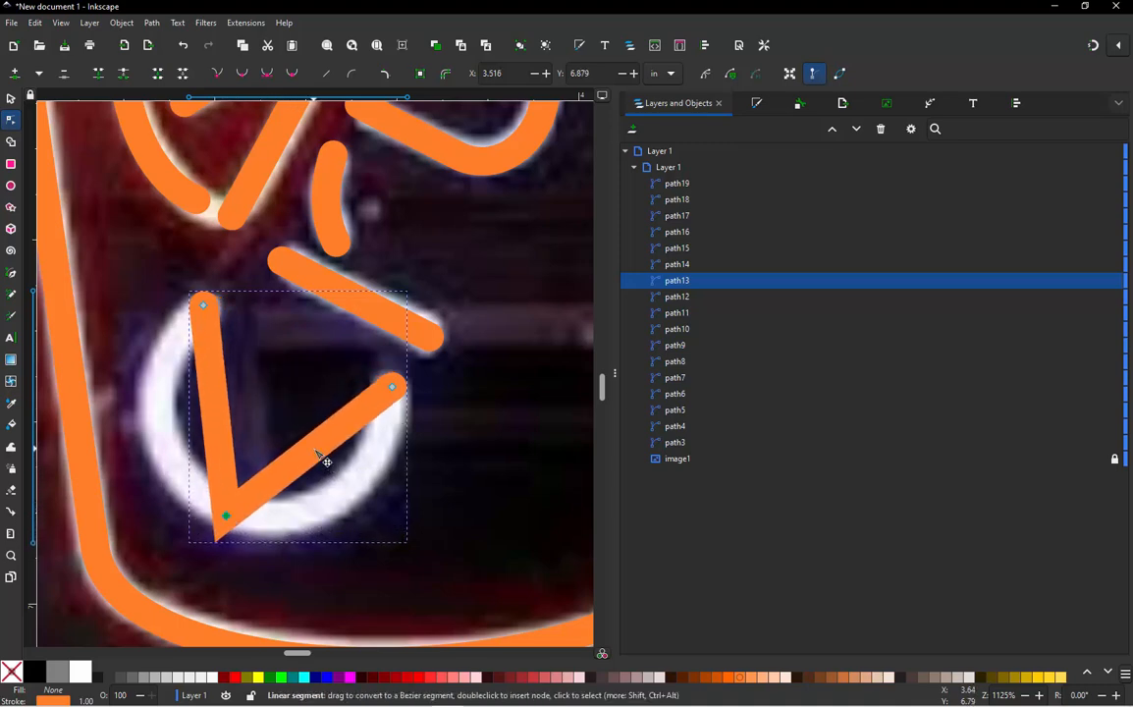
drag(327, 461, 343, 499)
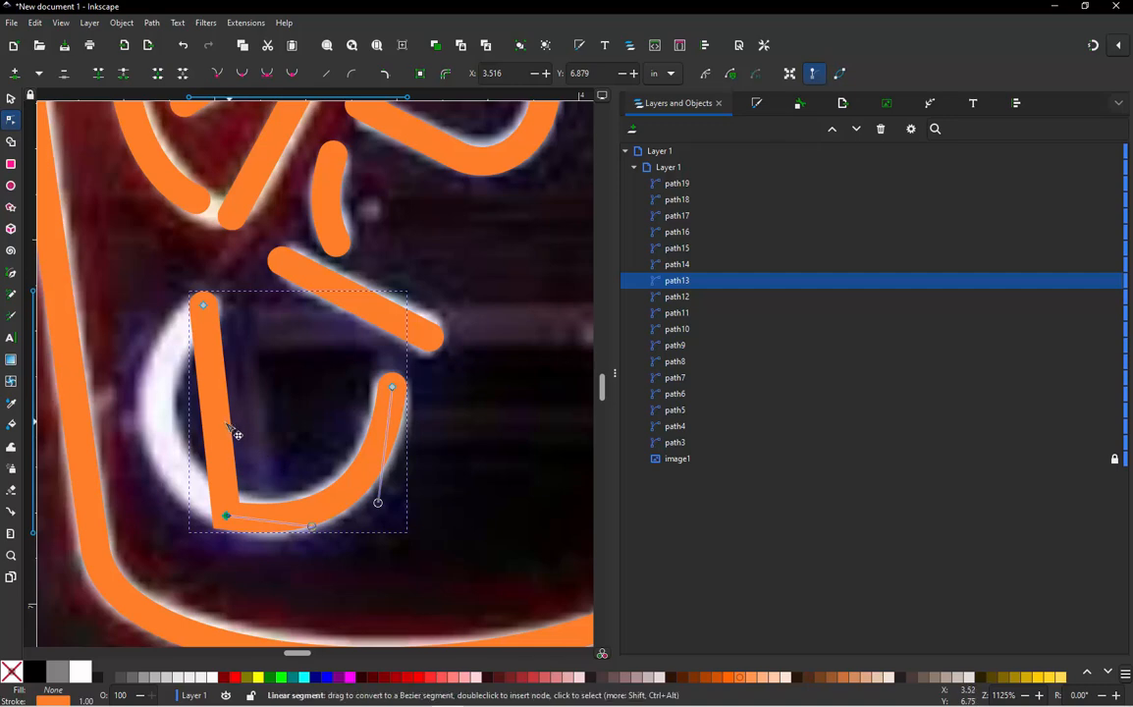
drag(218, 431, 158, 354)
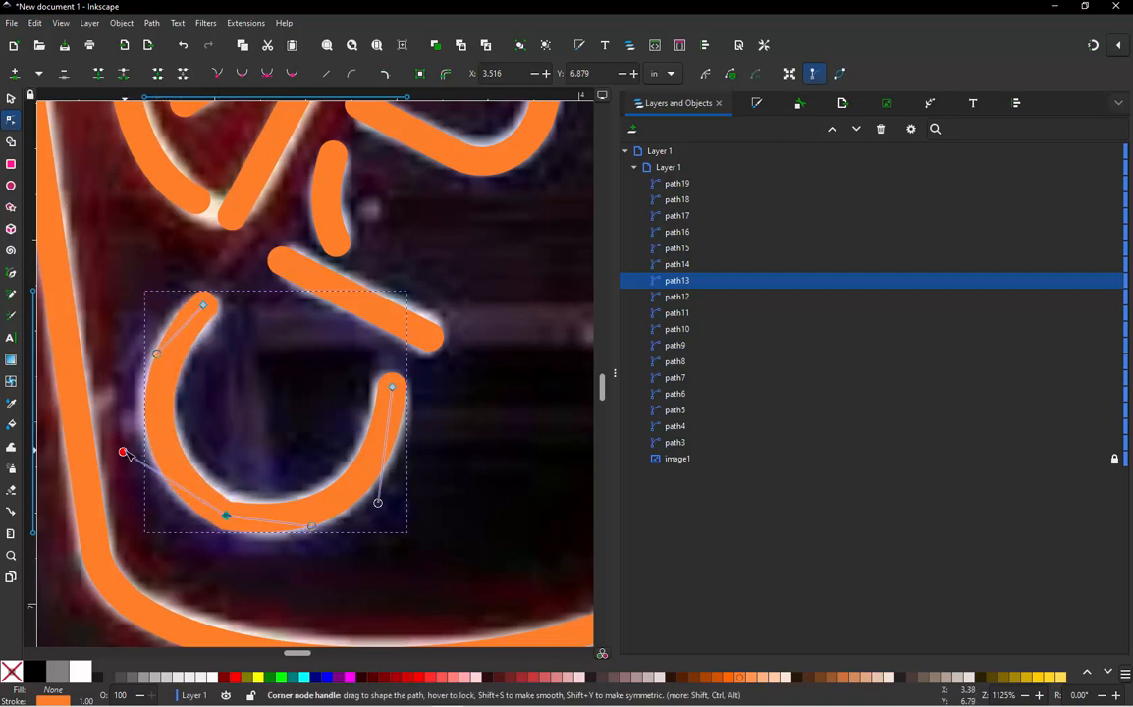
Try to make the lower node of the C path smooth
click(228, 517)
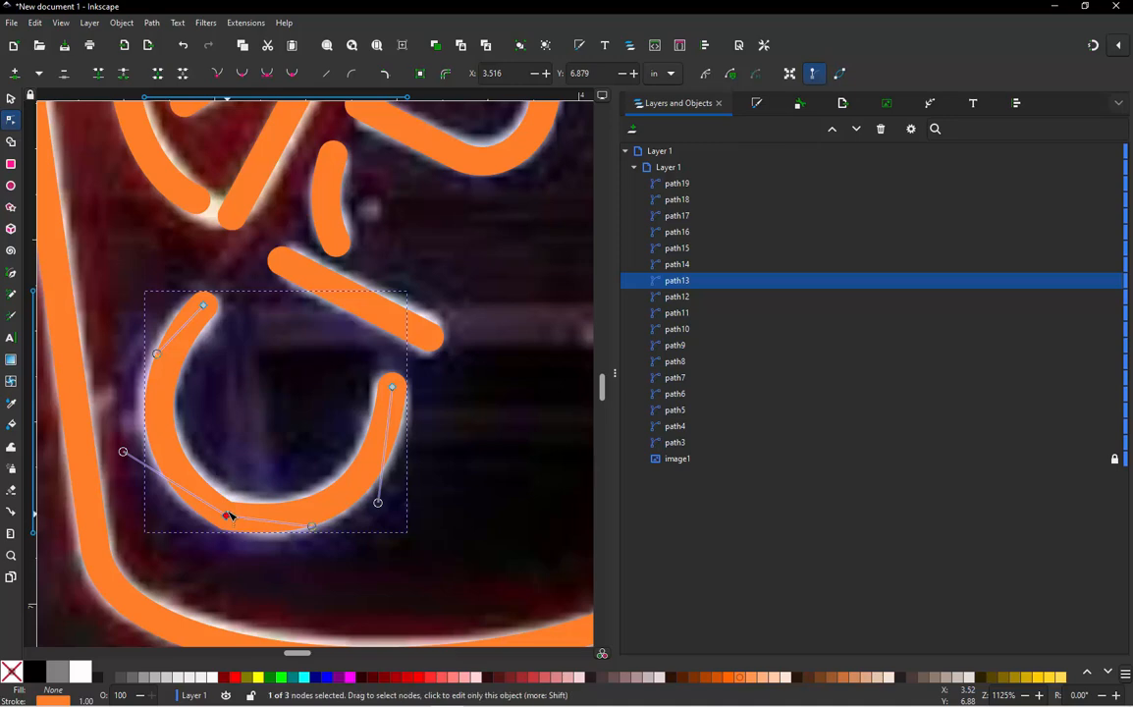
click(242, 74)
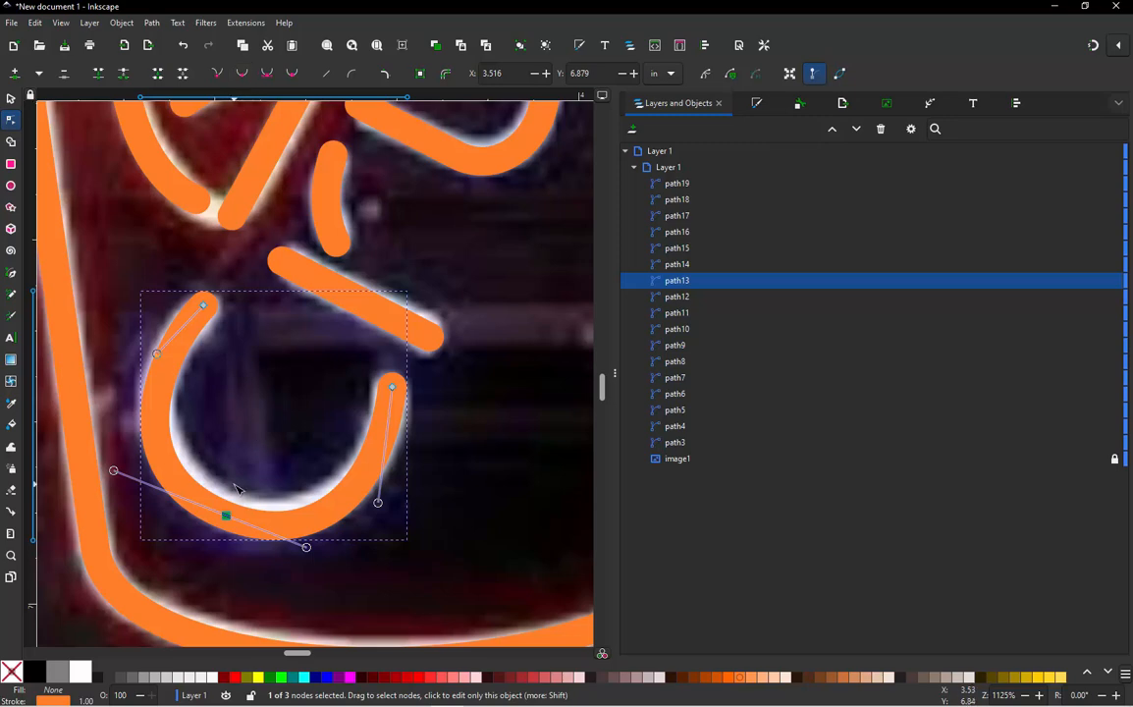
drag(235, 488, 214, 439)
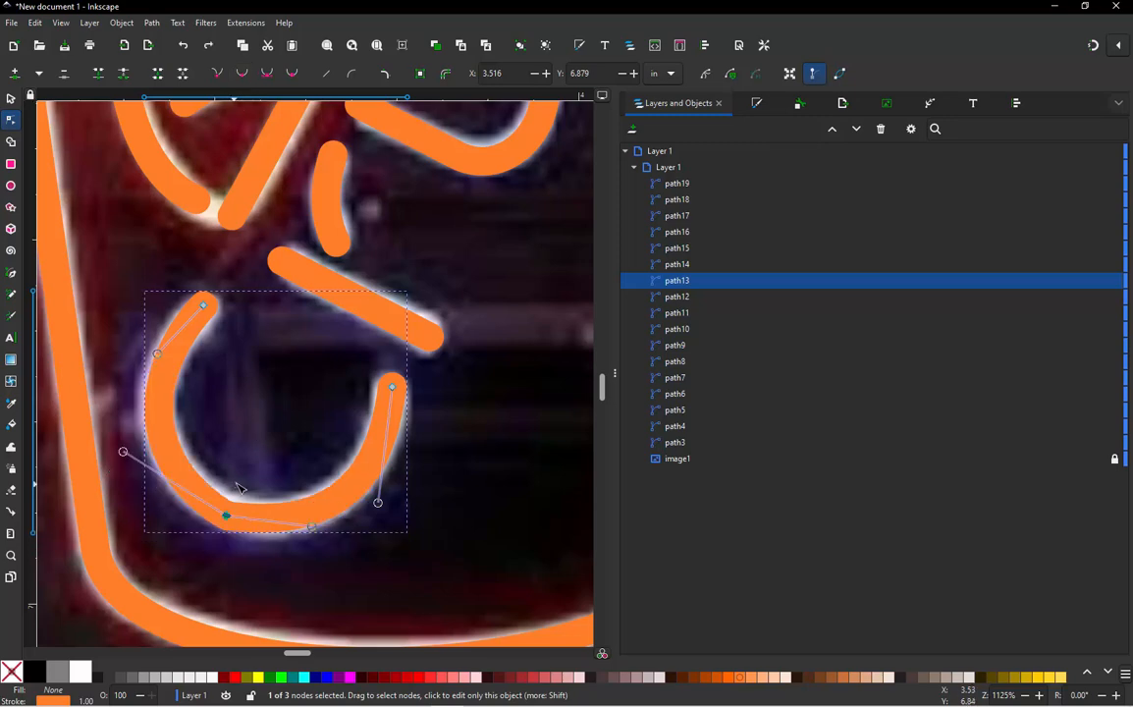
Add a node on each side of the C path's lower corner node and delete the corner node
double_click(168, 457)
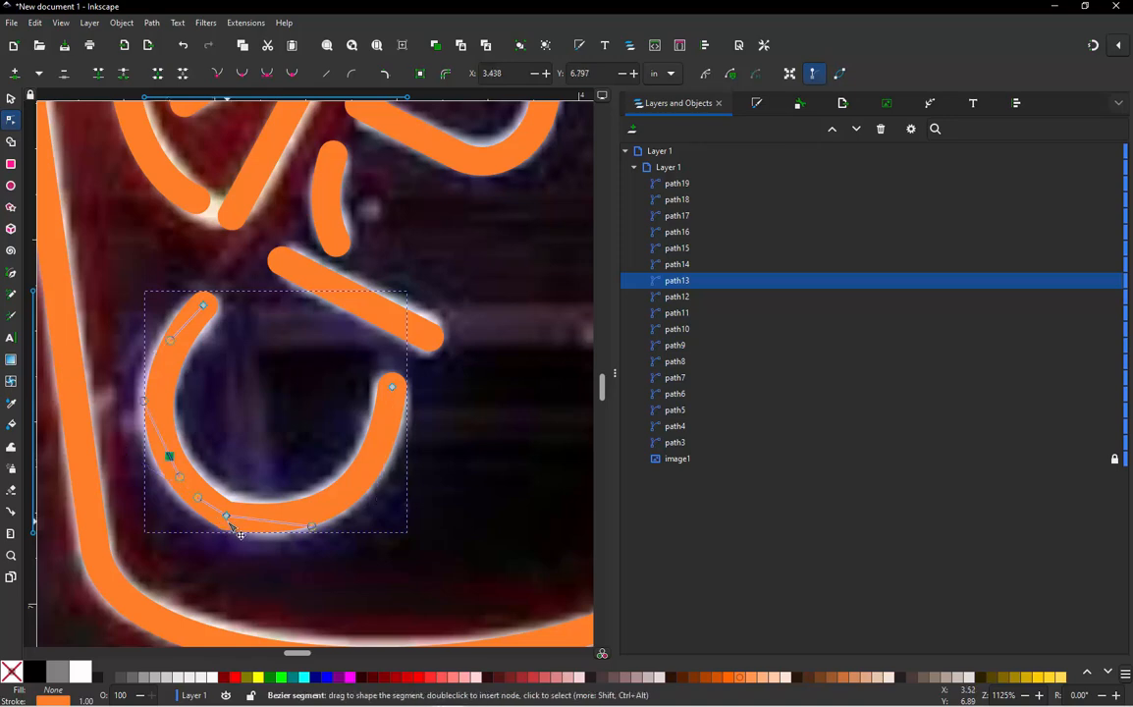
double_click(317, 508)
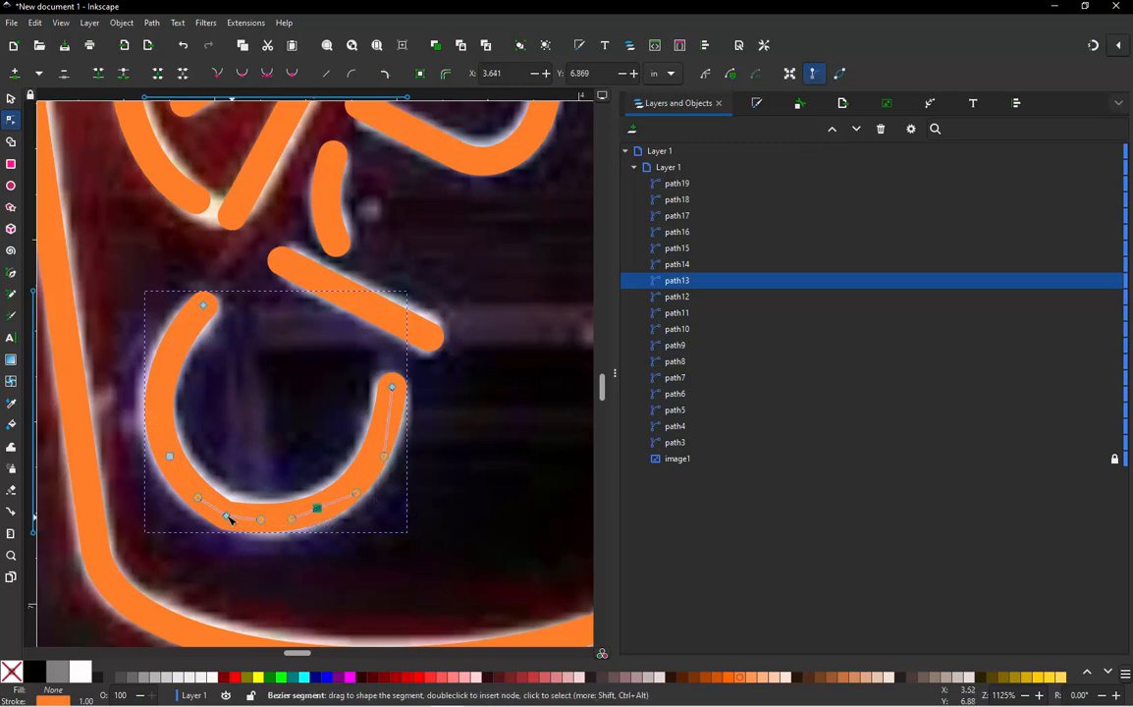
click(228, 517)
key(Delete)
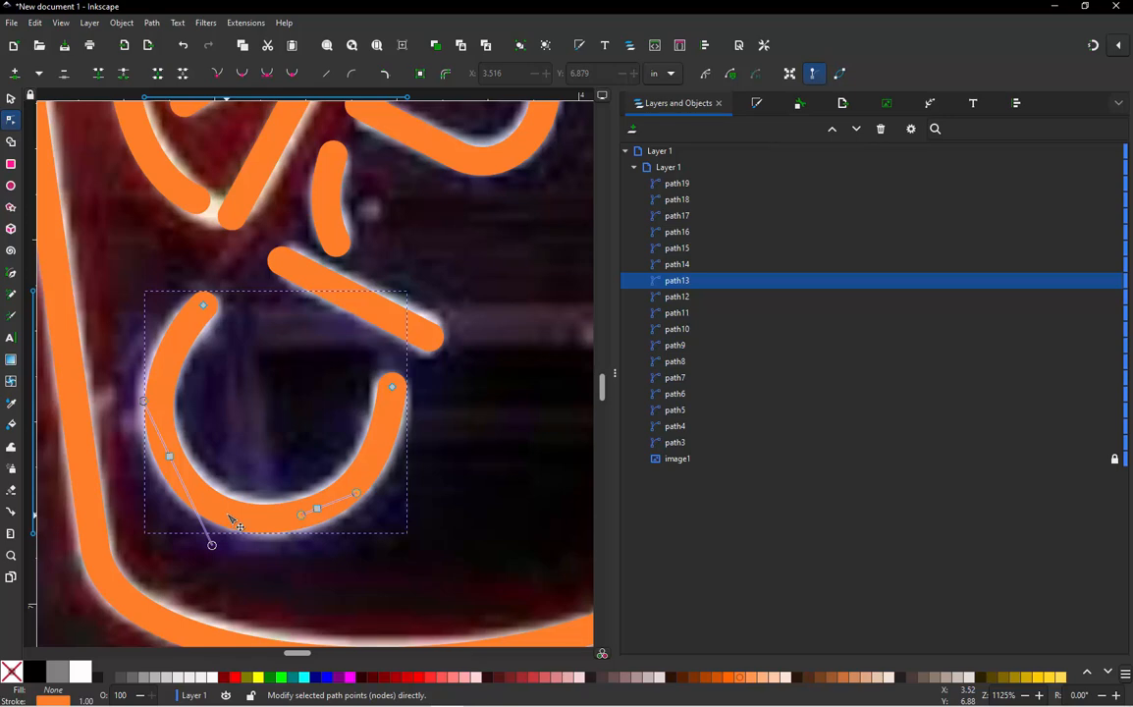
key(s)
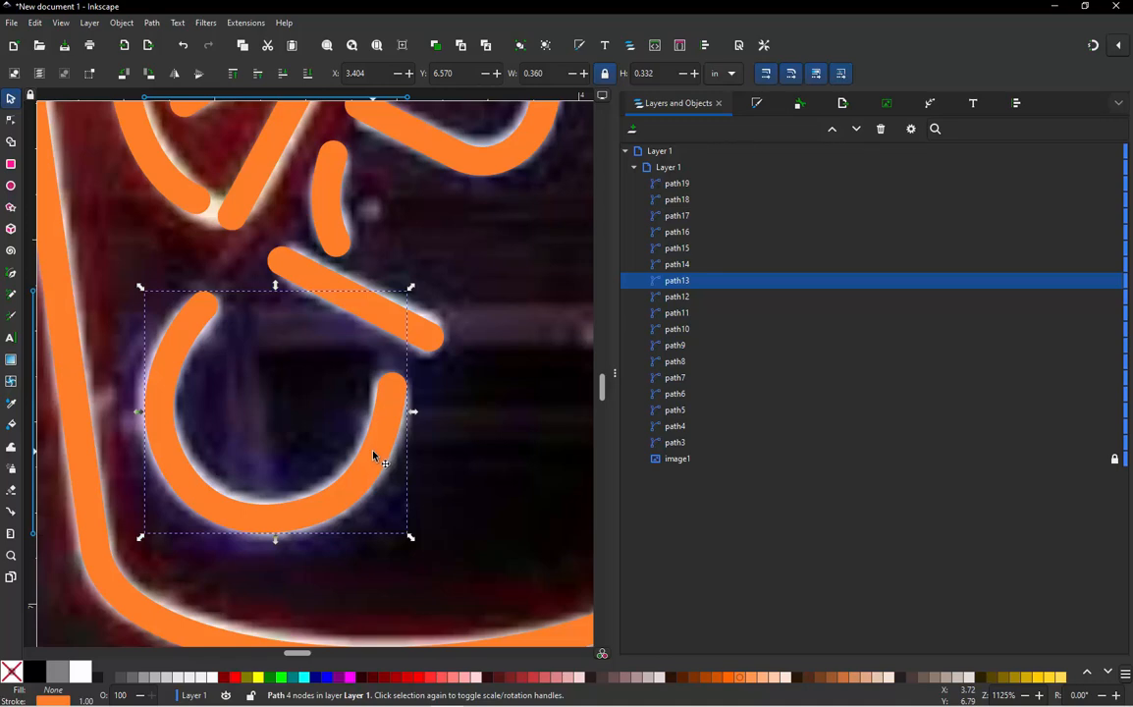
Select all the traced paths and move them off the image to X 5.601, Y 5.948 in, then deselect them
scroll(375, 456, down, 4)
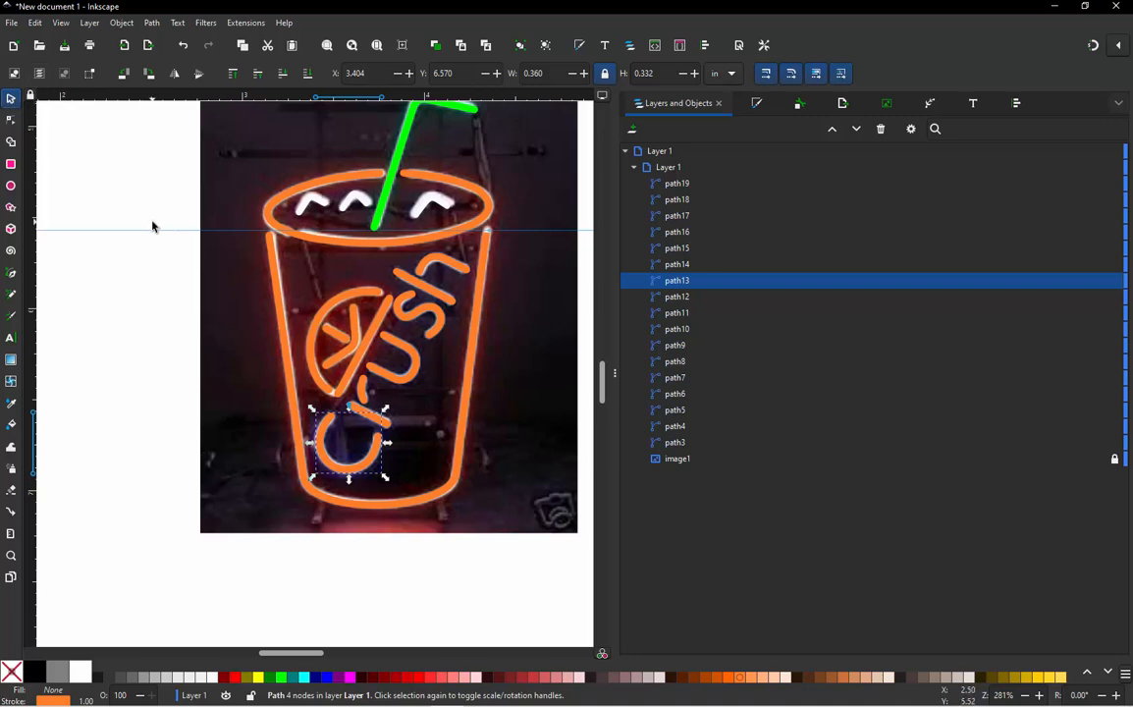
scroll(153, 227, down, 1)
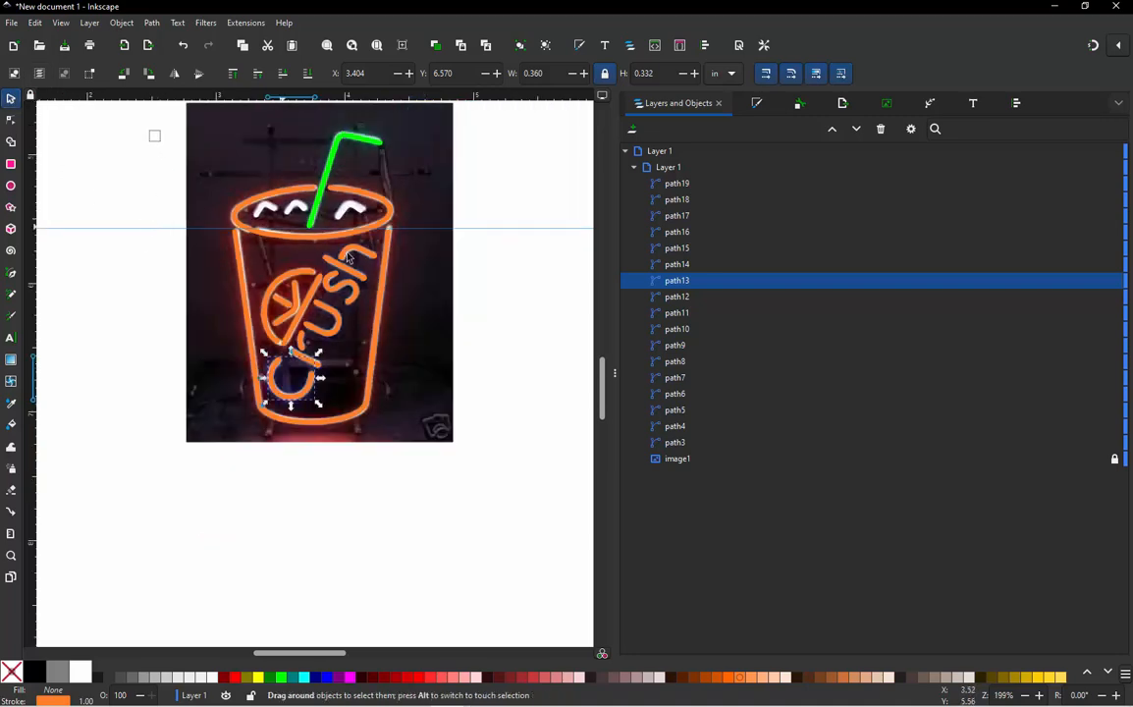
mouse_move(138, 118)
mouse_down()
mouse_move(456, 399)
mouse_move(473, 433)
mouse_up()
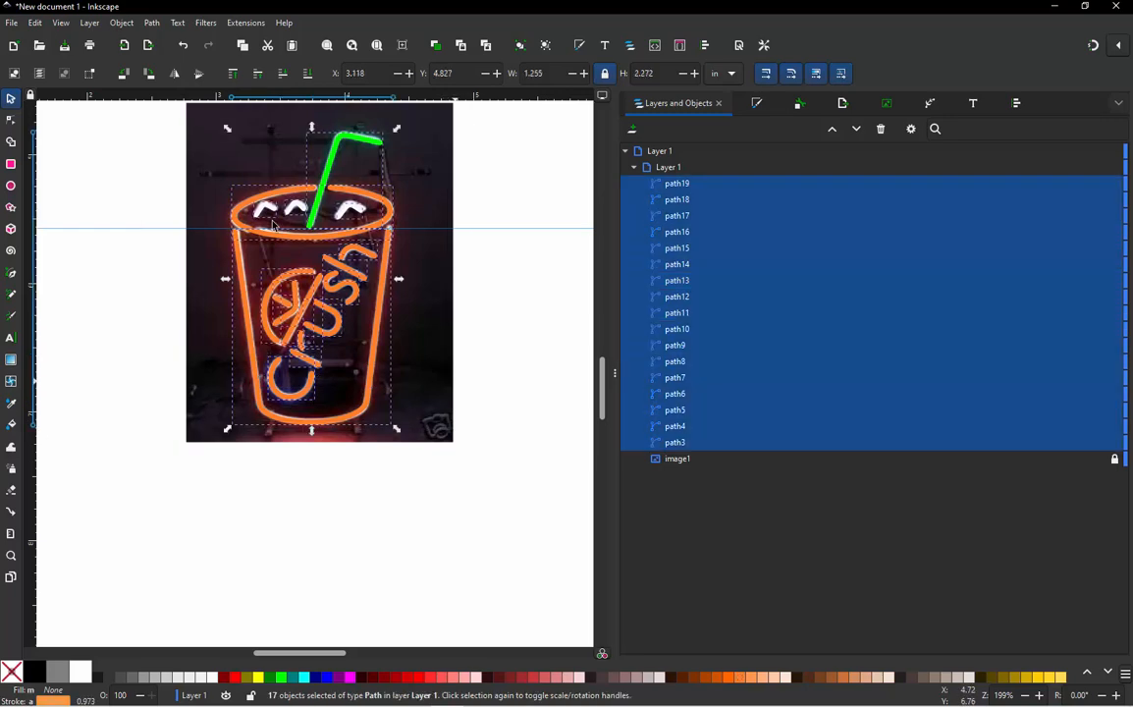
click(148, 172)
drag(149, 121, 505, 438)
scroll(58, 289, down, 1)
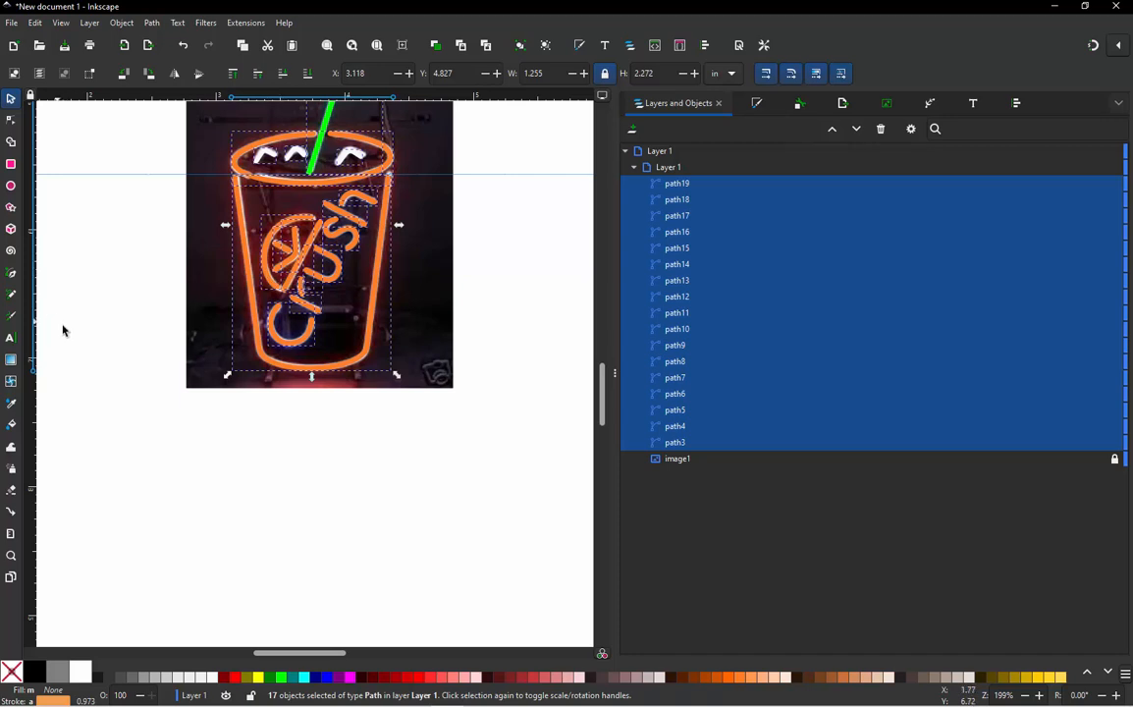
scroll(231, 273, down, 2)
drag(232, 259, 430, 377)
click(331, 247)
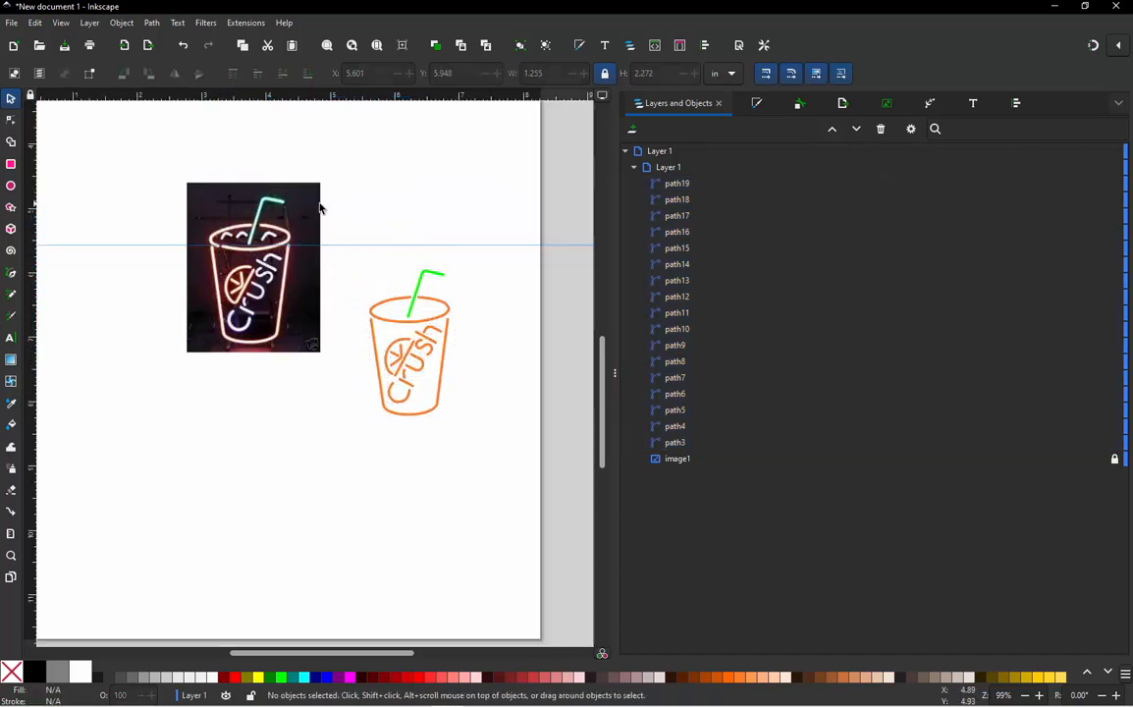
Select the cup's rim path and open its nodes for editing
scroll(446, 319, up, 4)
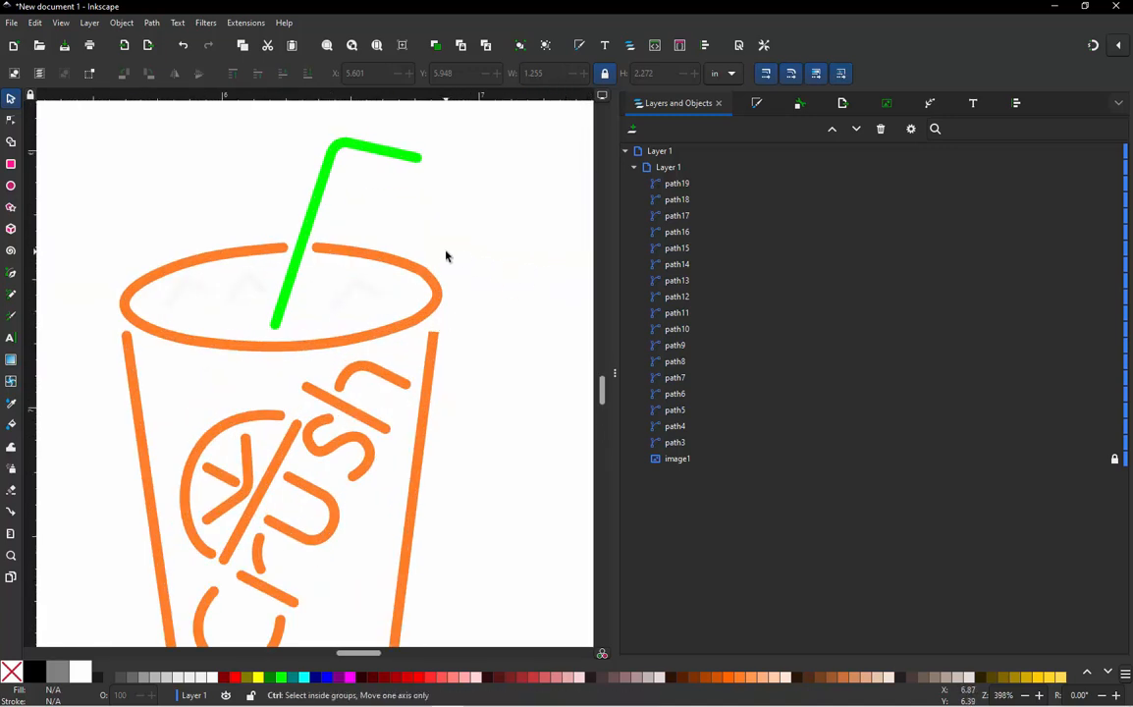
scroll(448, 252, down, 1)
scroll(355, 284, up, 1)
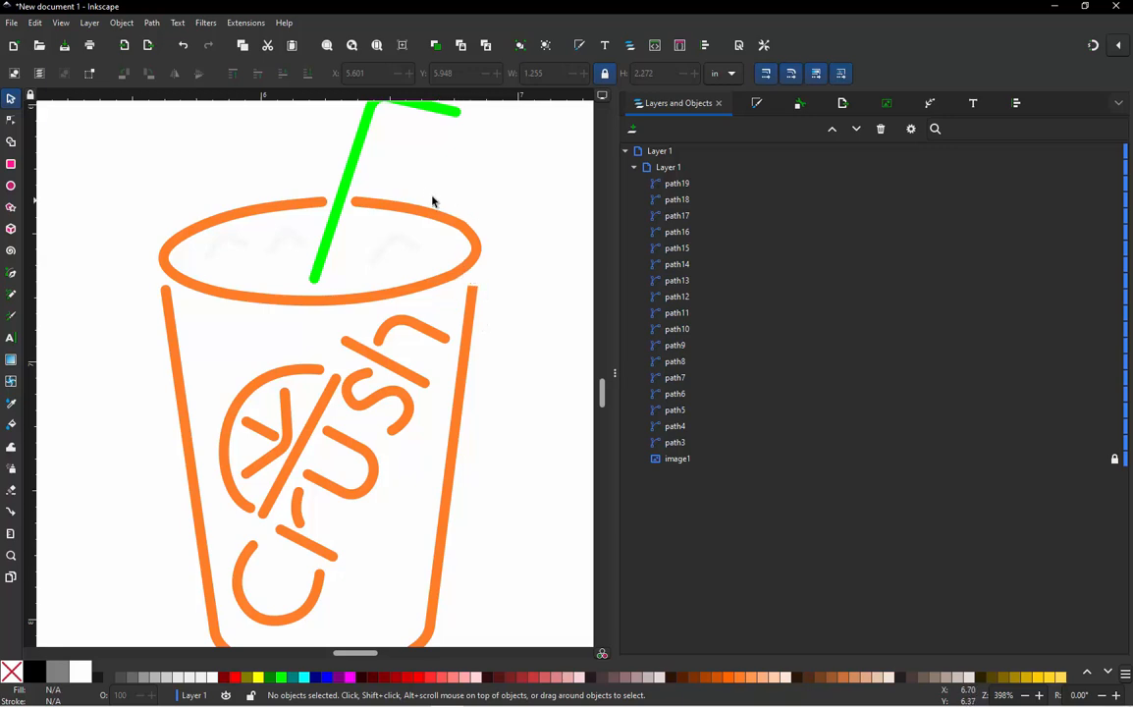
scroll(461, 208, up, 3)
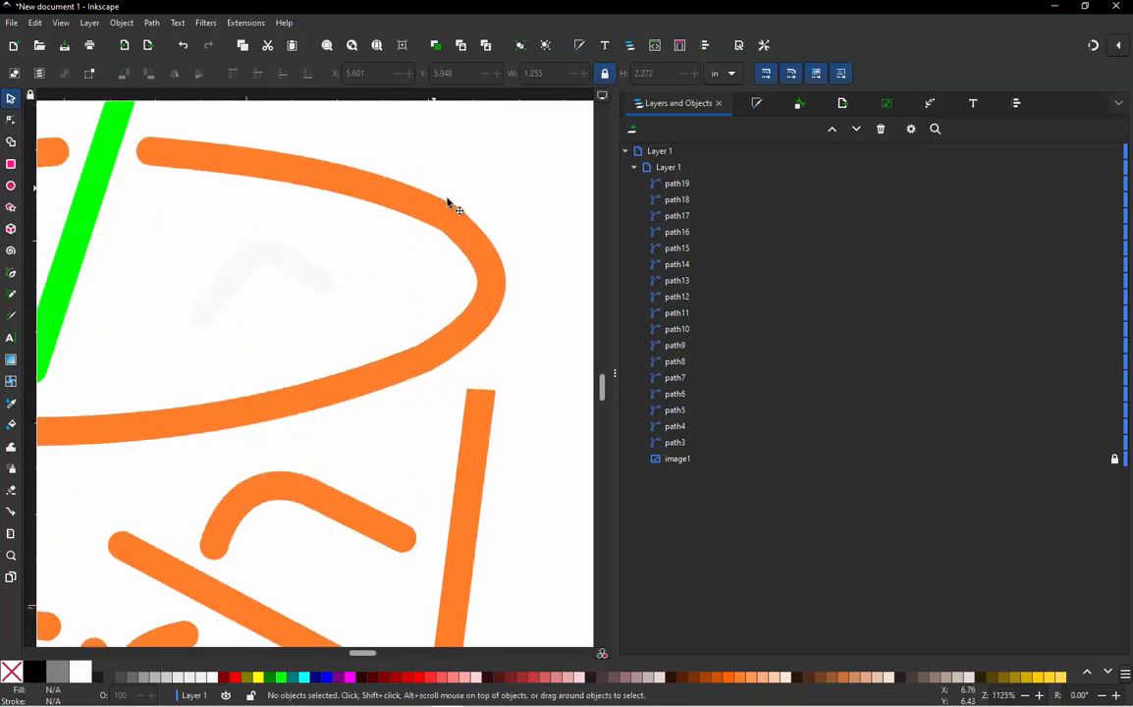
click(377, 195)
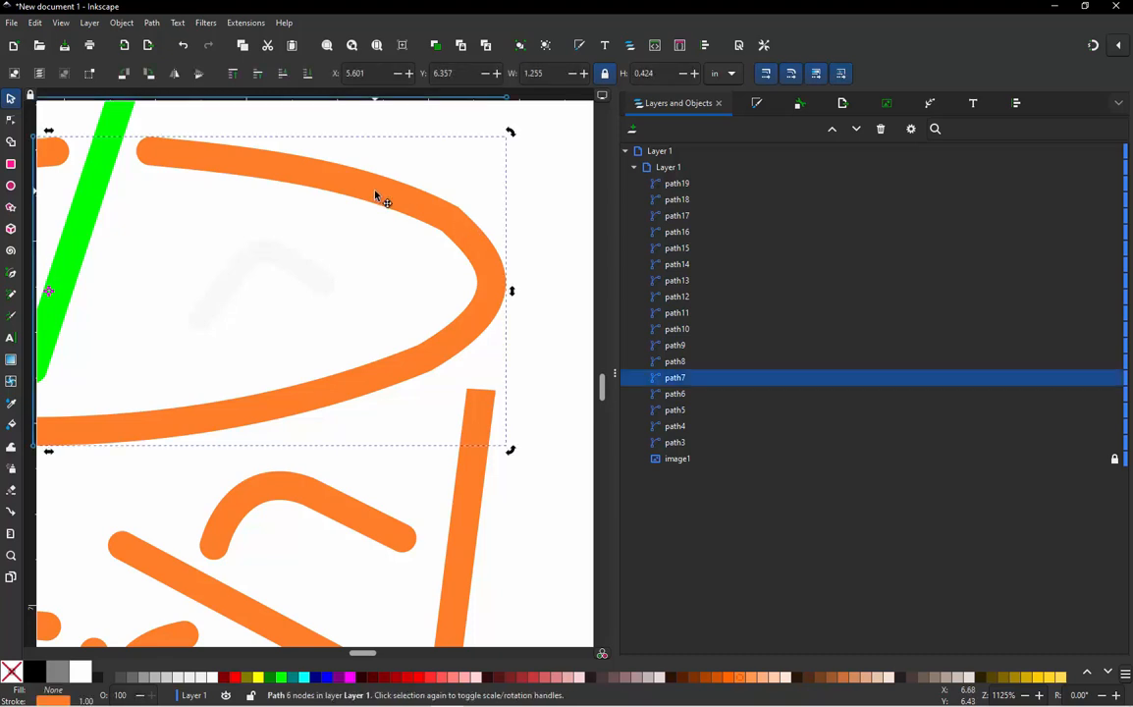
key(n)
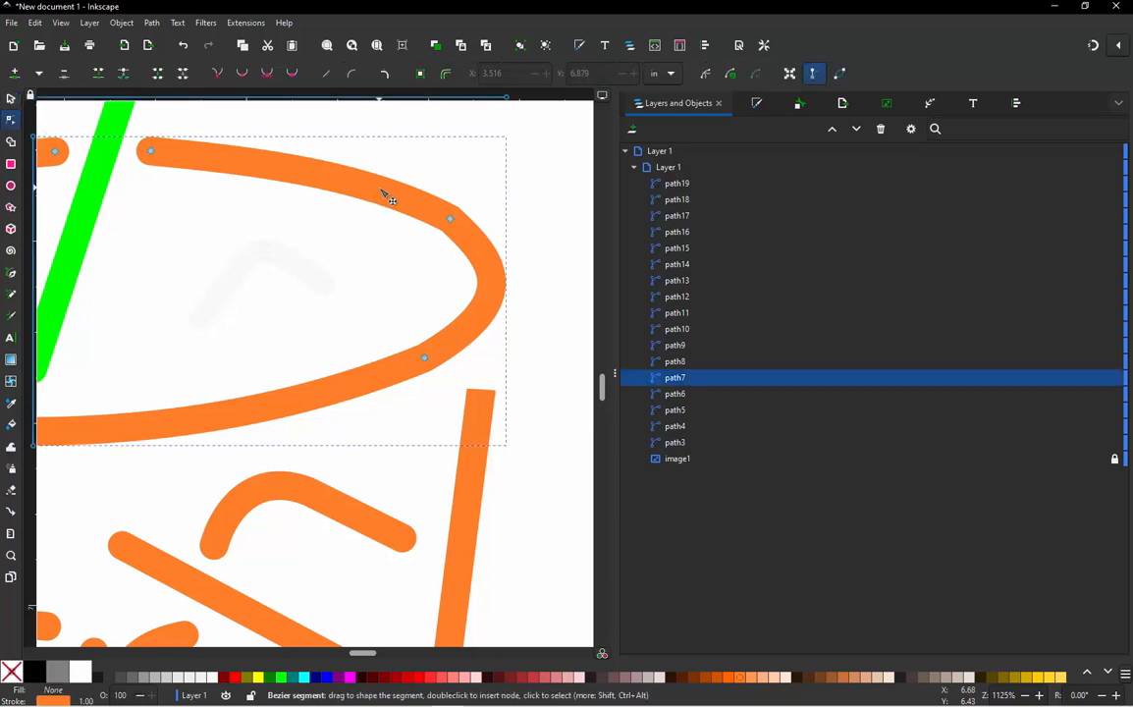
Try to replace the two corner nodes at the rim's right end with new nodes on the adjoining curves, and undo it
click(385, 196)
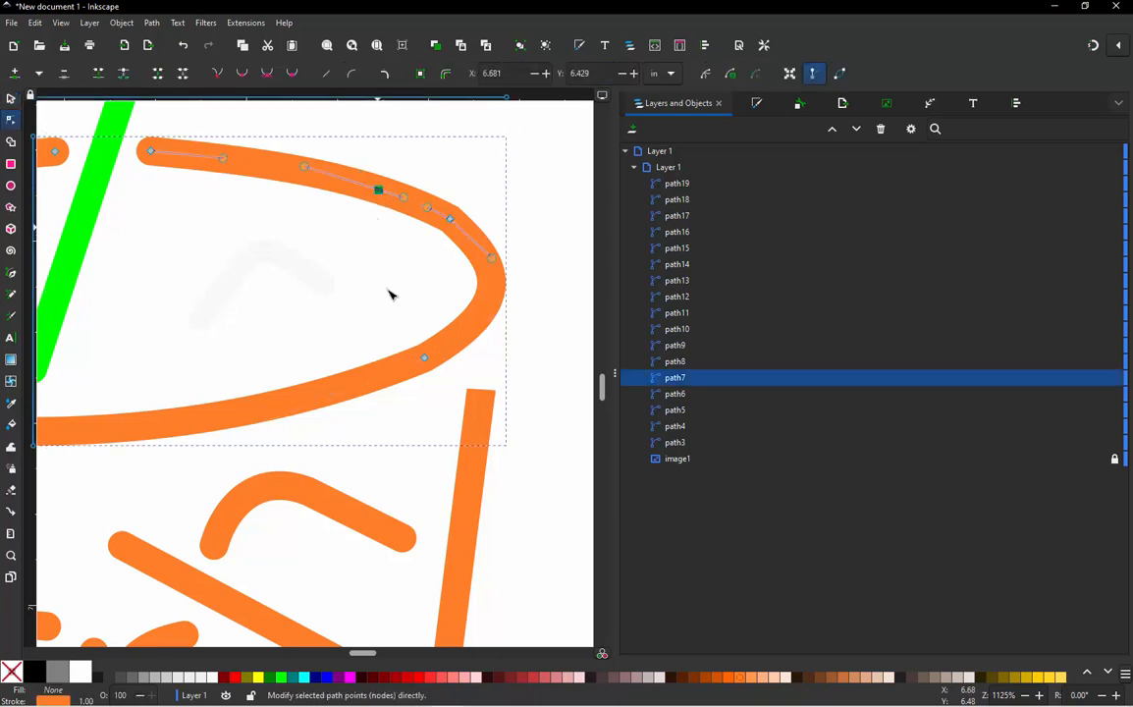
double_click(374, 383)
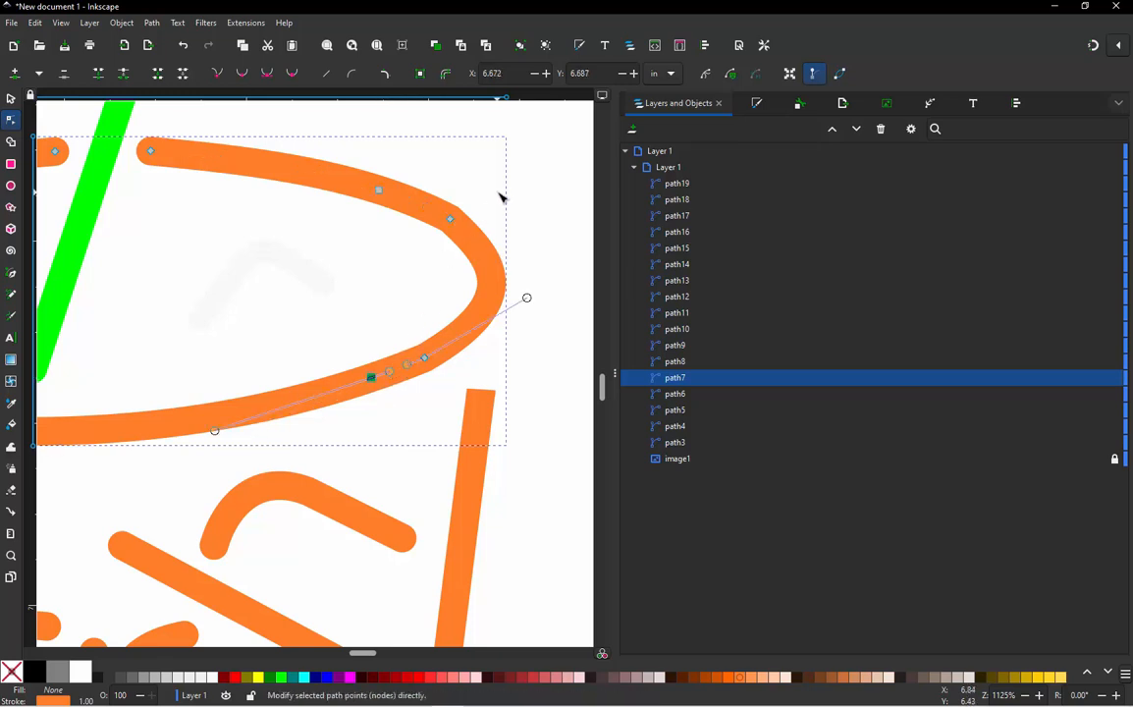
drag(511, 175, 401, 390)
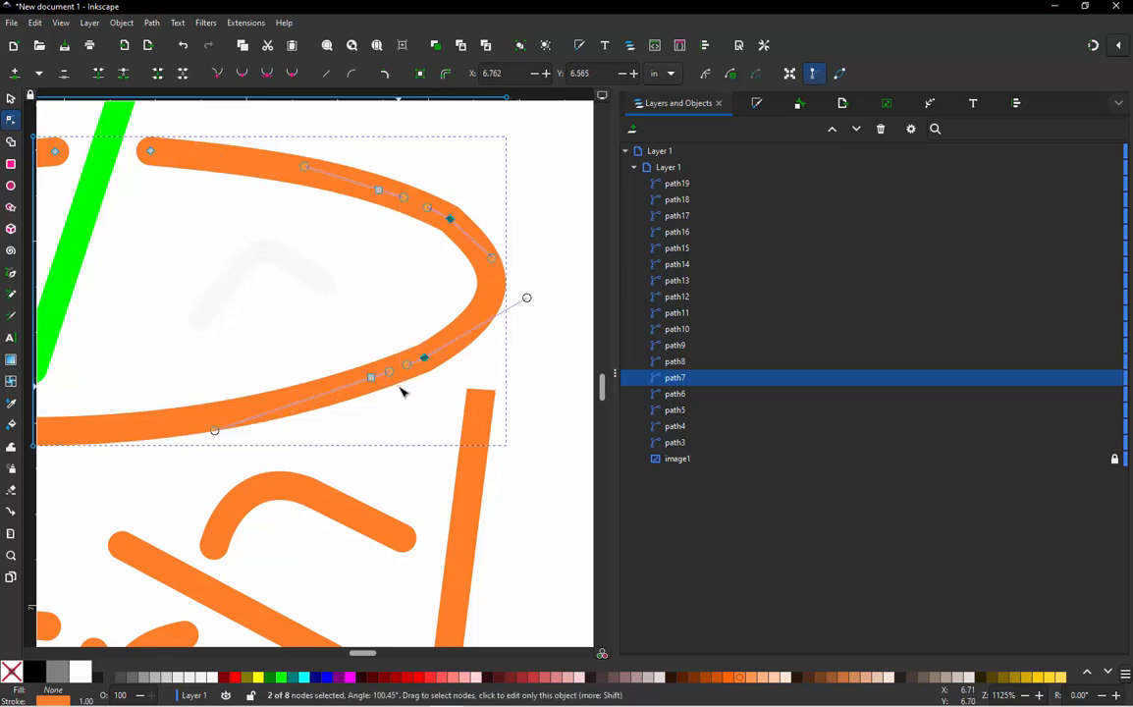
key(Delete)
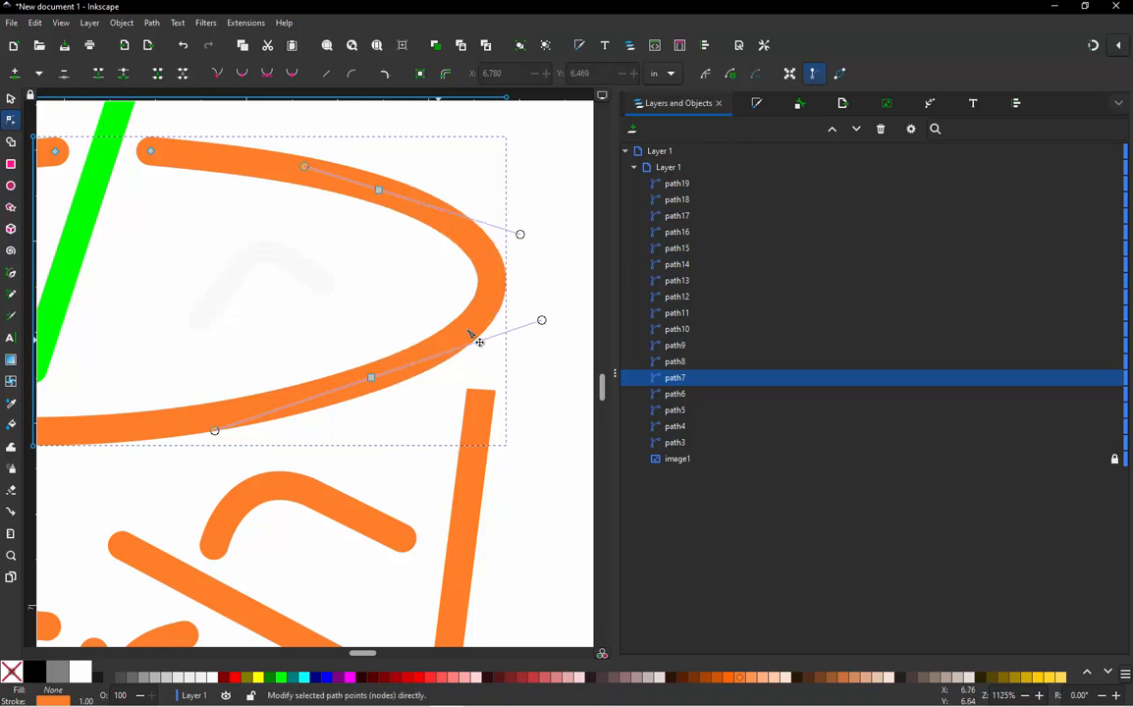
key(ctrl+z)
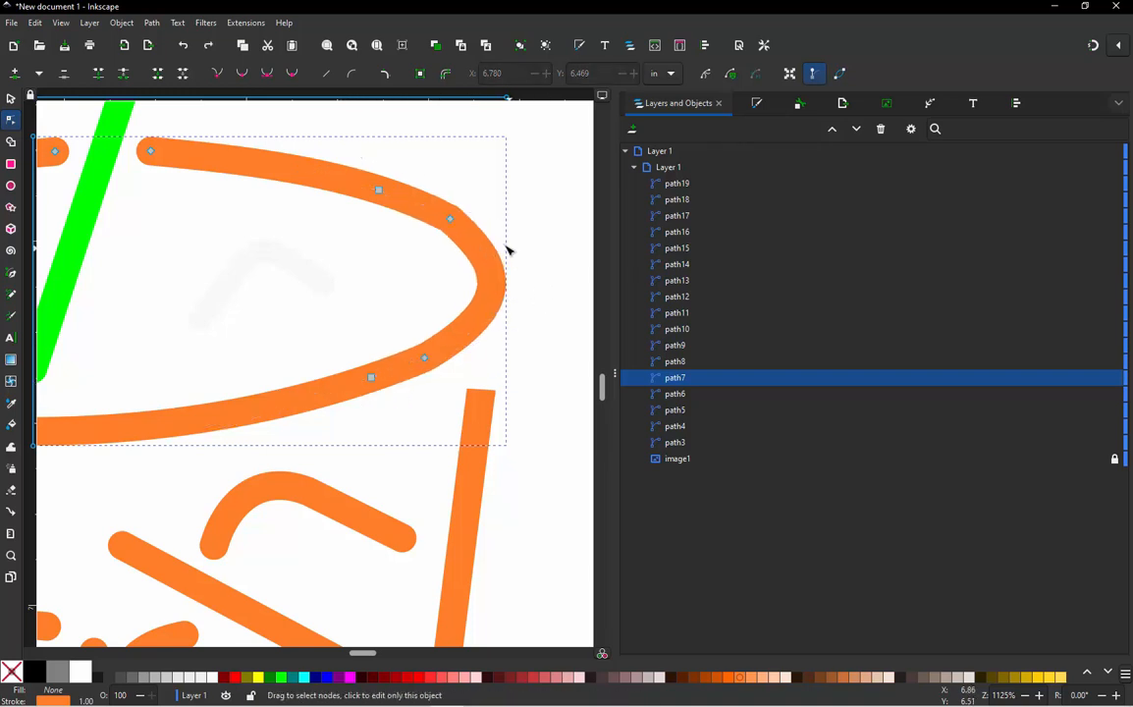
key(Delete)
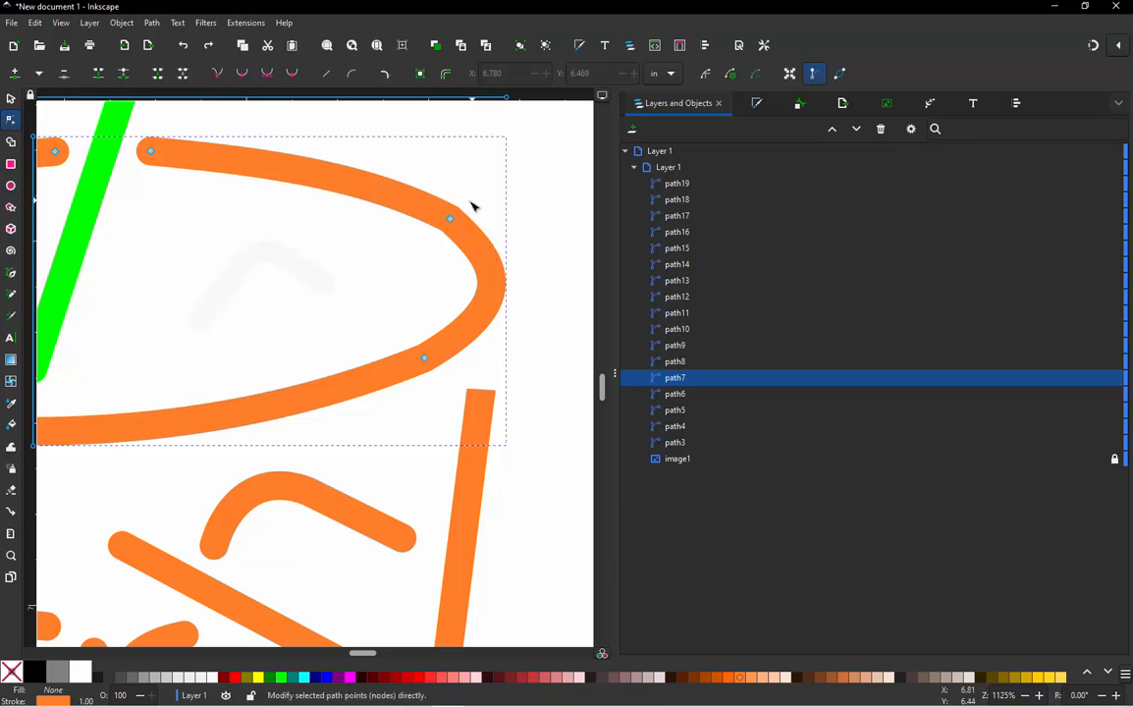
Try to make the two corner nodes at the rim's right end smooth, and undo it
drag(519, 184, 397, 388)
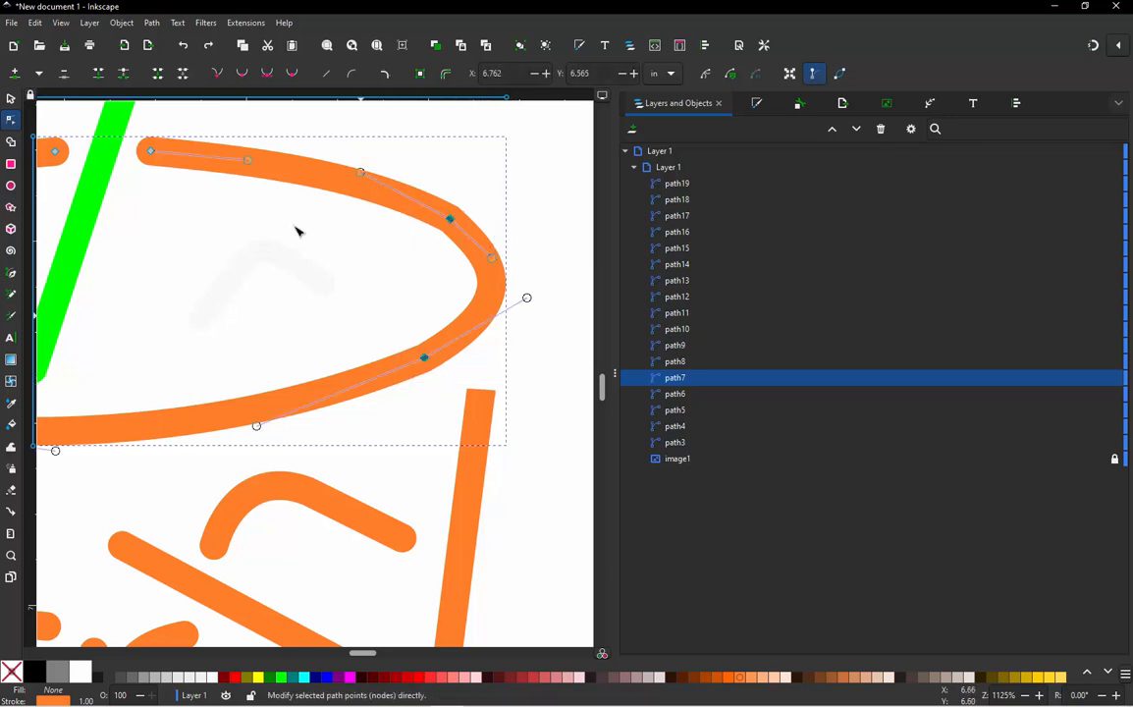
click(242, 74)
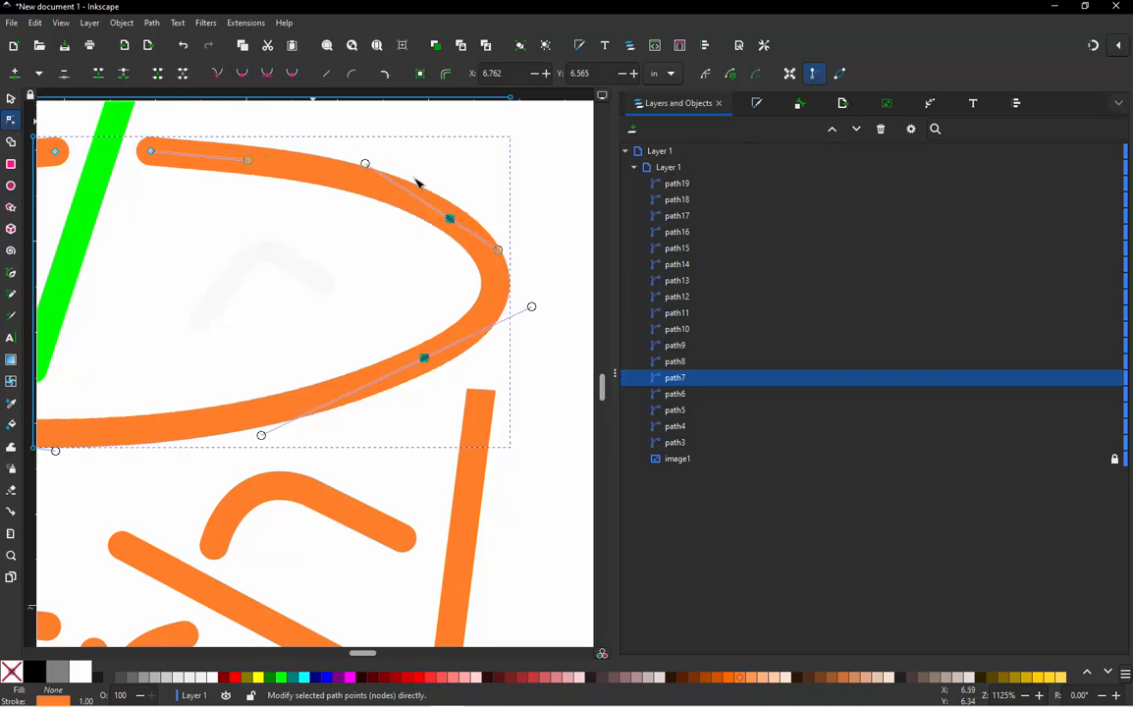
key(ctrl+z)
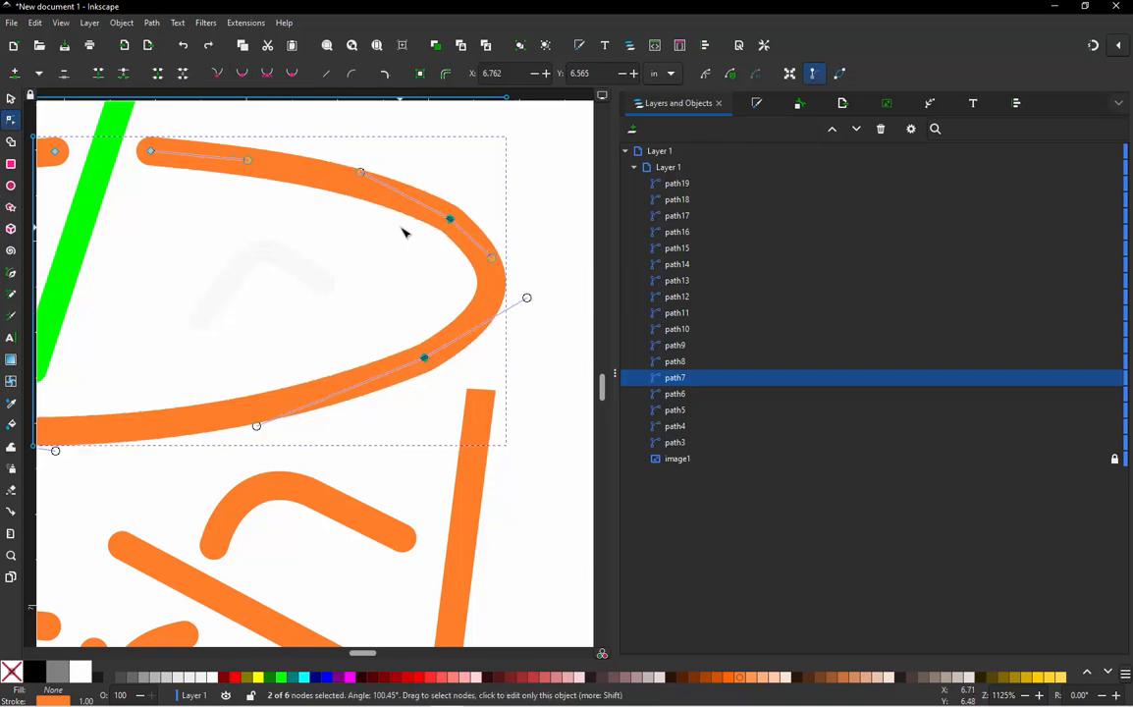
click(244, 74)
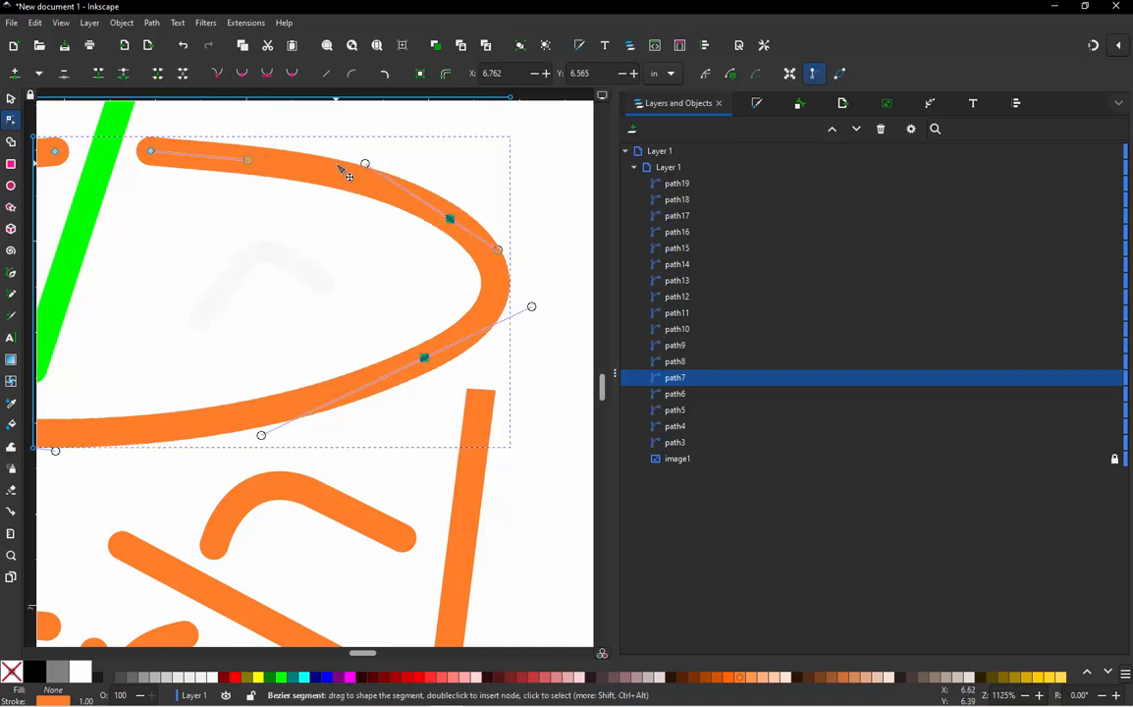
drag(345, 174, 365, 193)
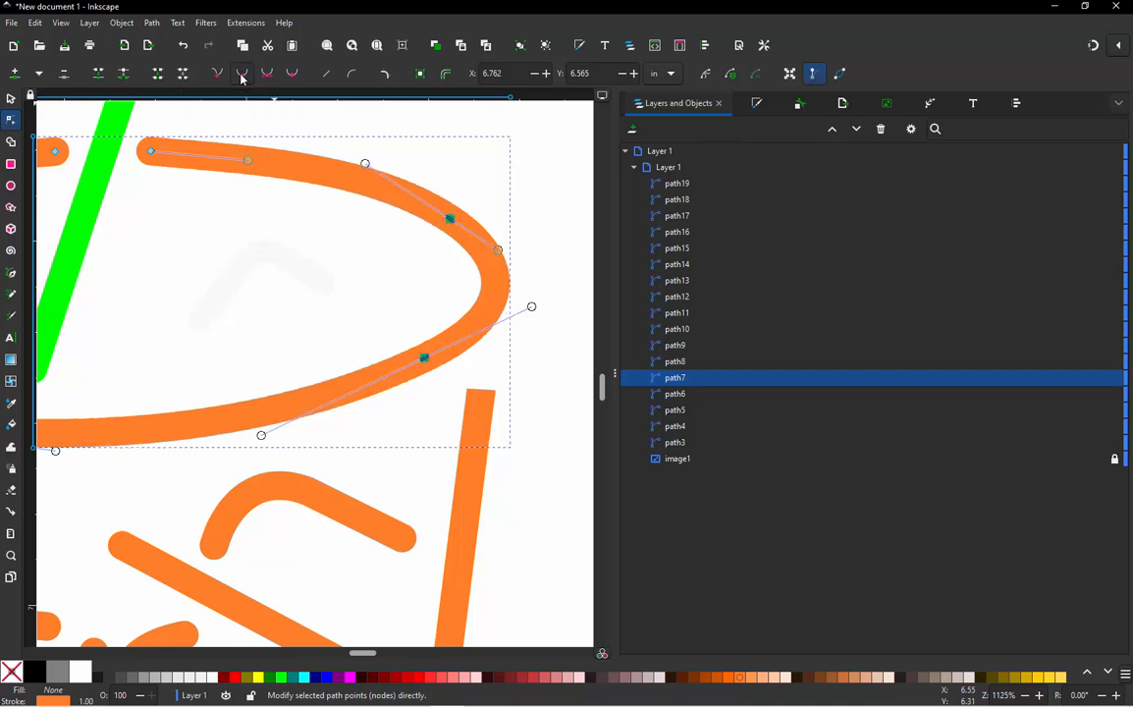
click(359, 185)
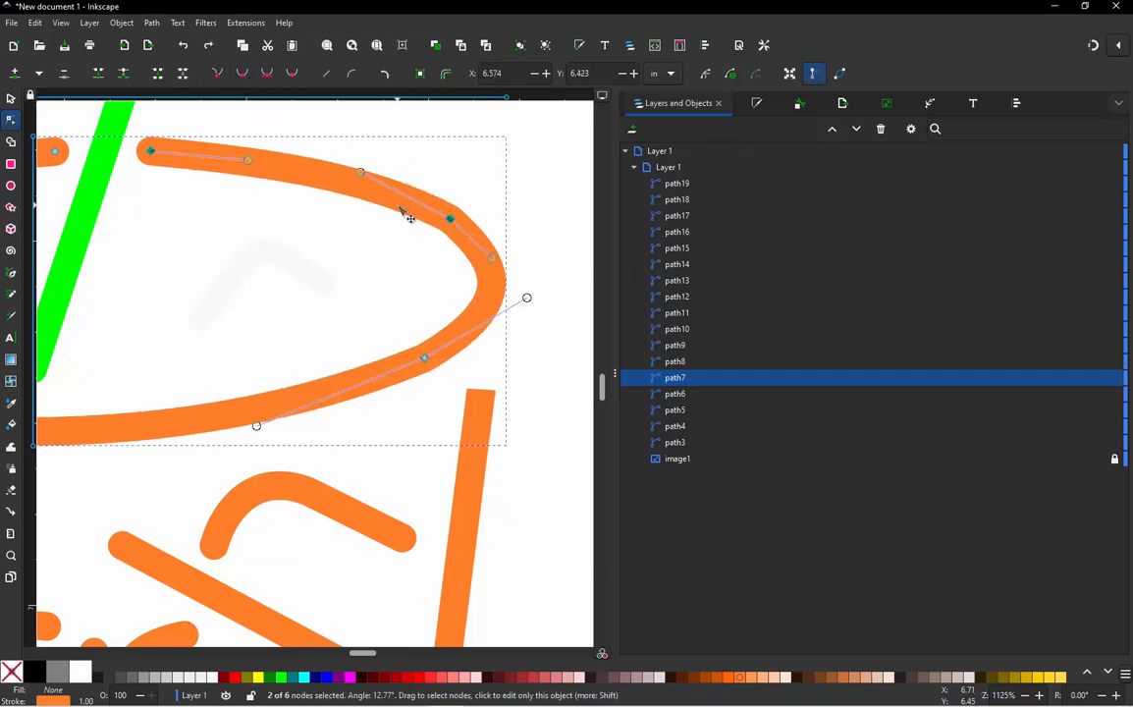
click(368, 259)
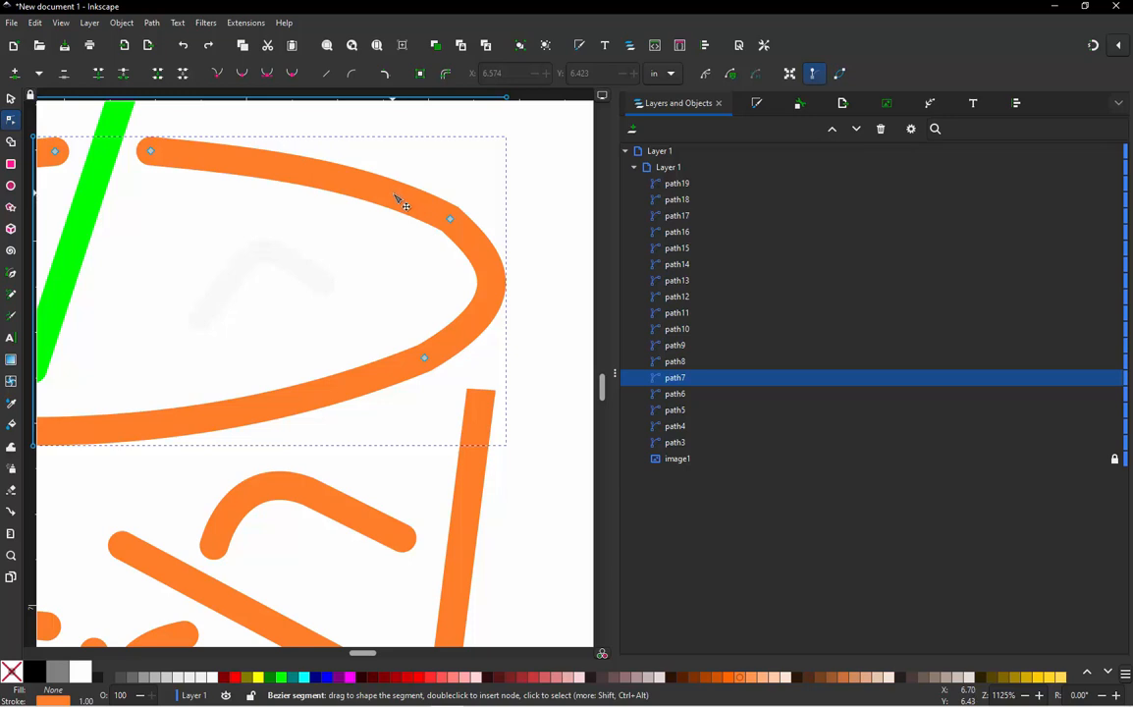
Add rim nodes at X 6.700, Y 6.435 in and X 6.684, Y 6.683 in, and delete the two corner nodes at the right end
click(398, 198)
double_click(392, 194)
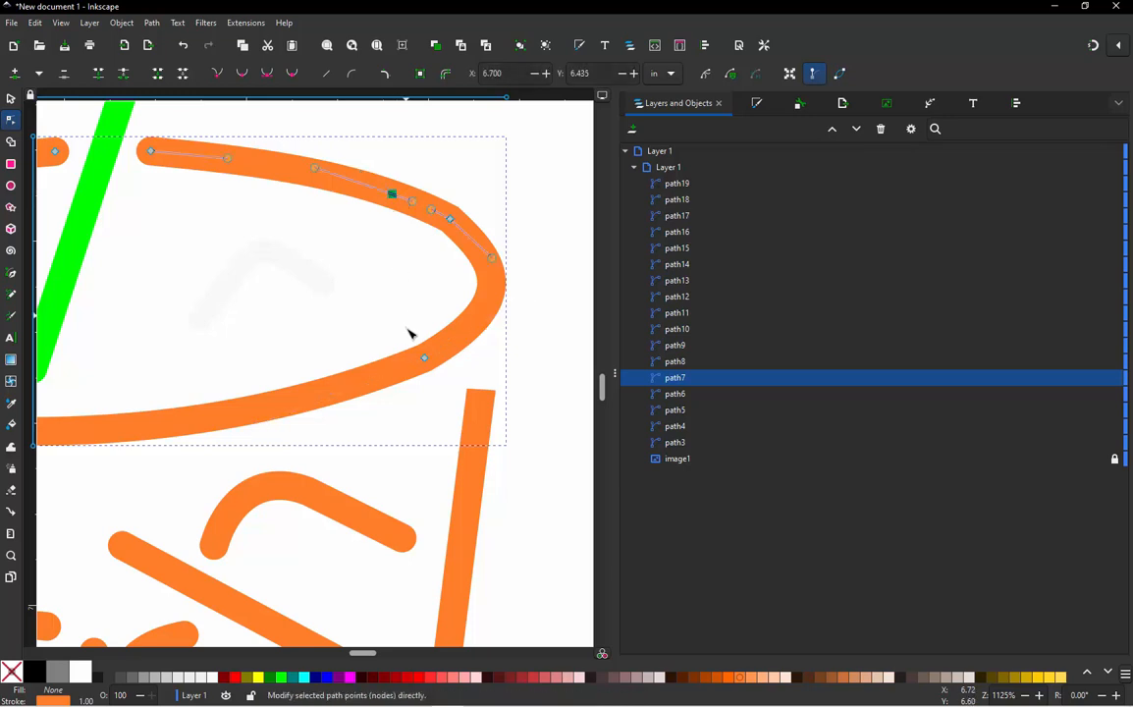
double_click(383, 375)
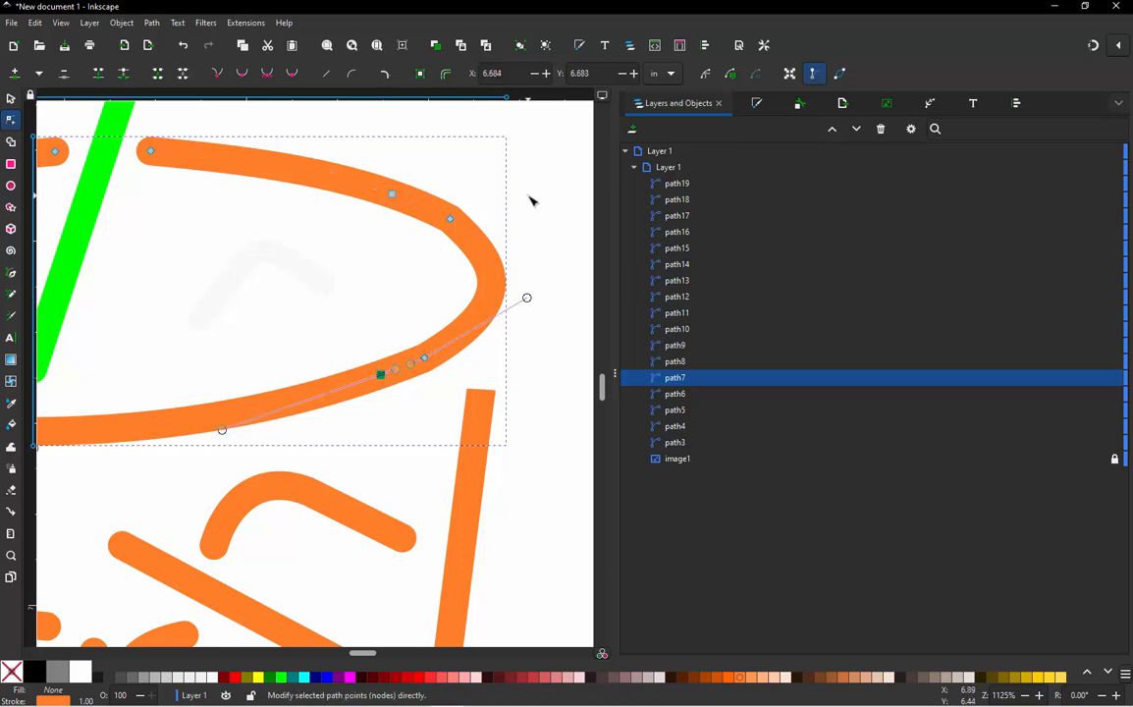
drag(527, 197, 422, 391)
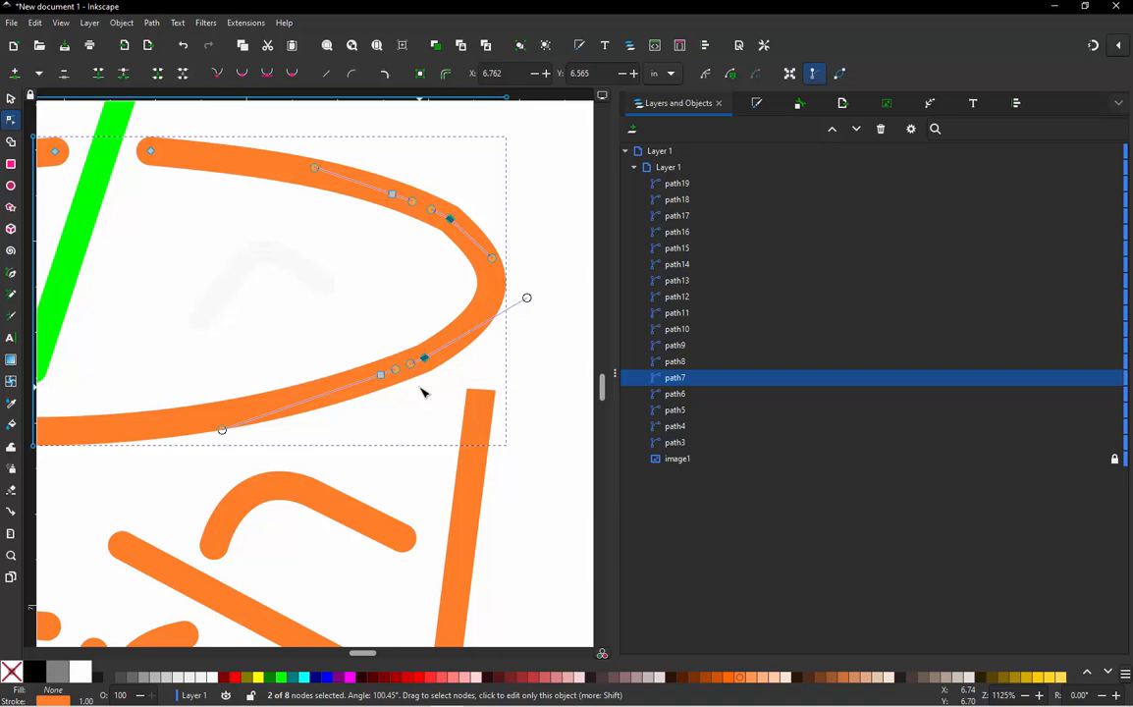
key(Delete)
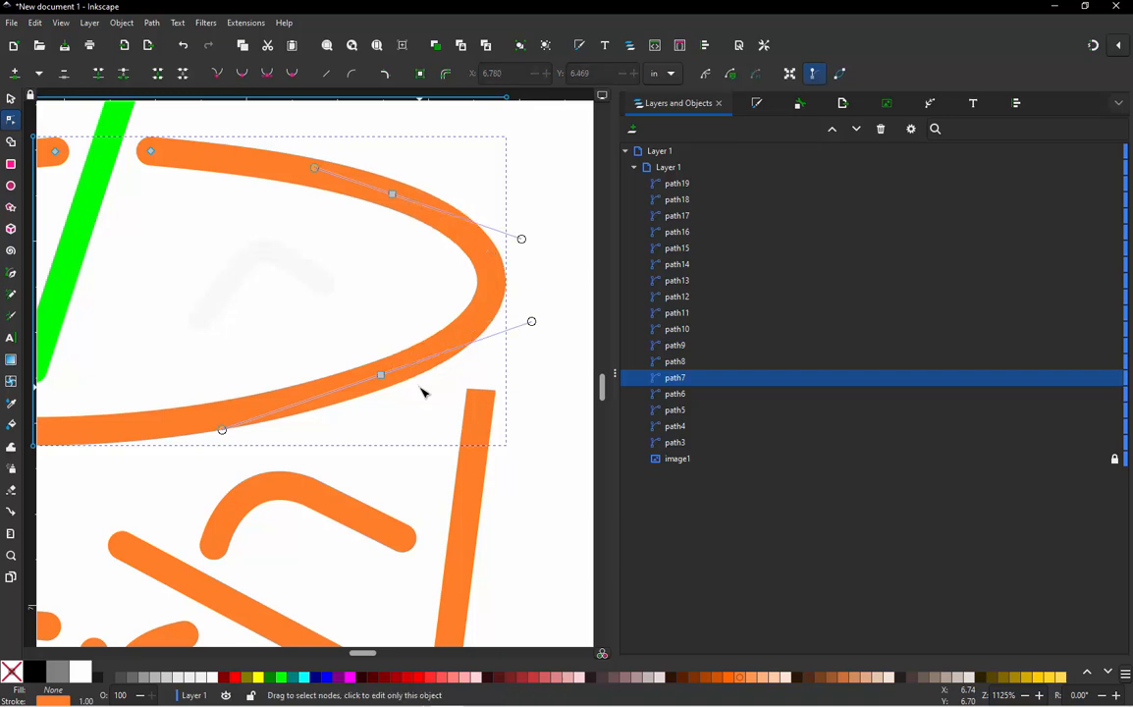
Add a node on each side of the rim's left bend, delete the upper-left corner node between them, and deselect the rim
ctrl+scroll(424, 393, down, 3)
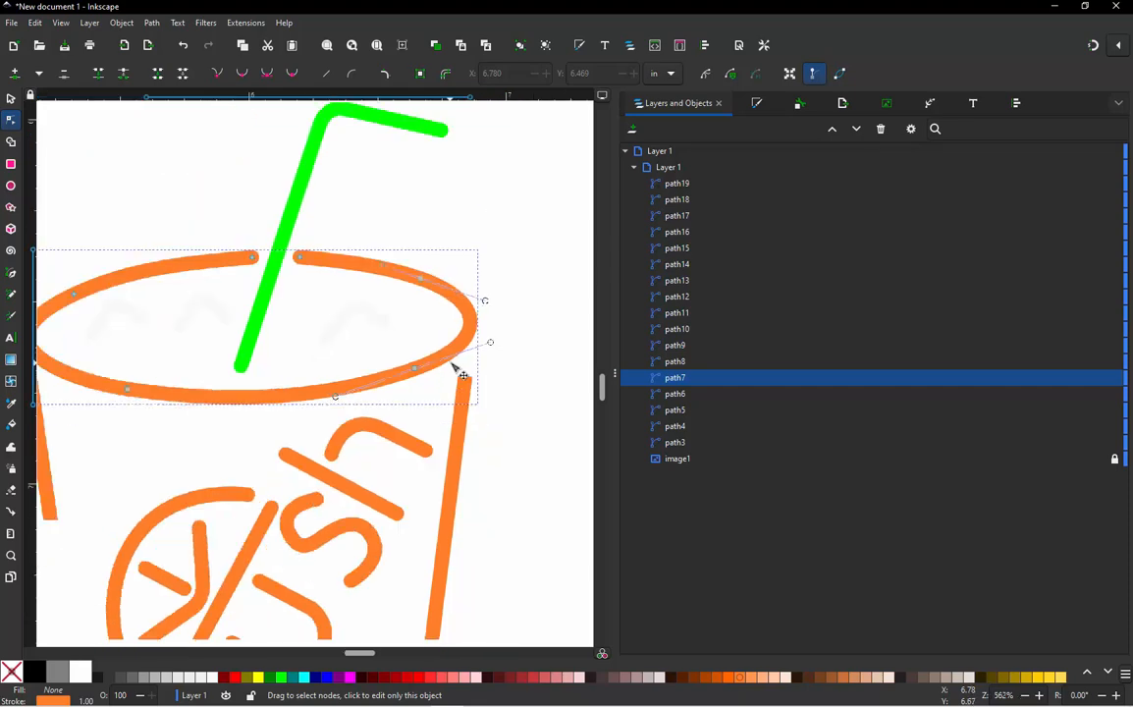
ctrl+scroll(130, 431, up, 3)
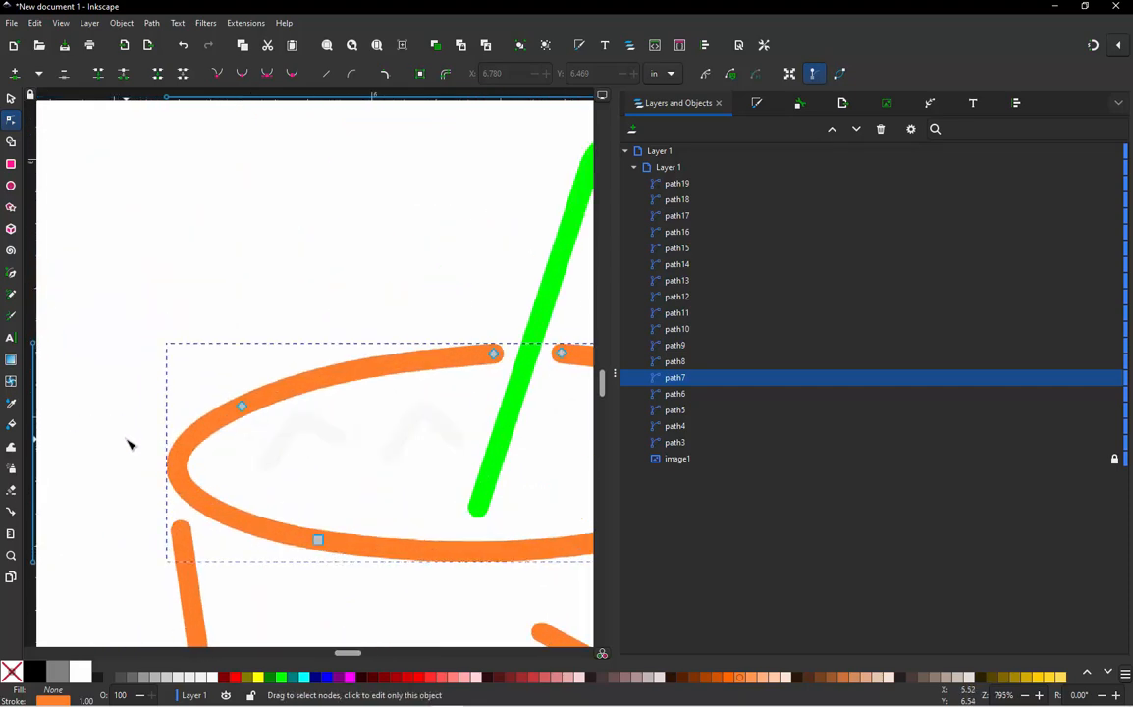
ctrl+scroll(132, 445, down, 3)
ctrl+scroll(236, 362, up, 2)
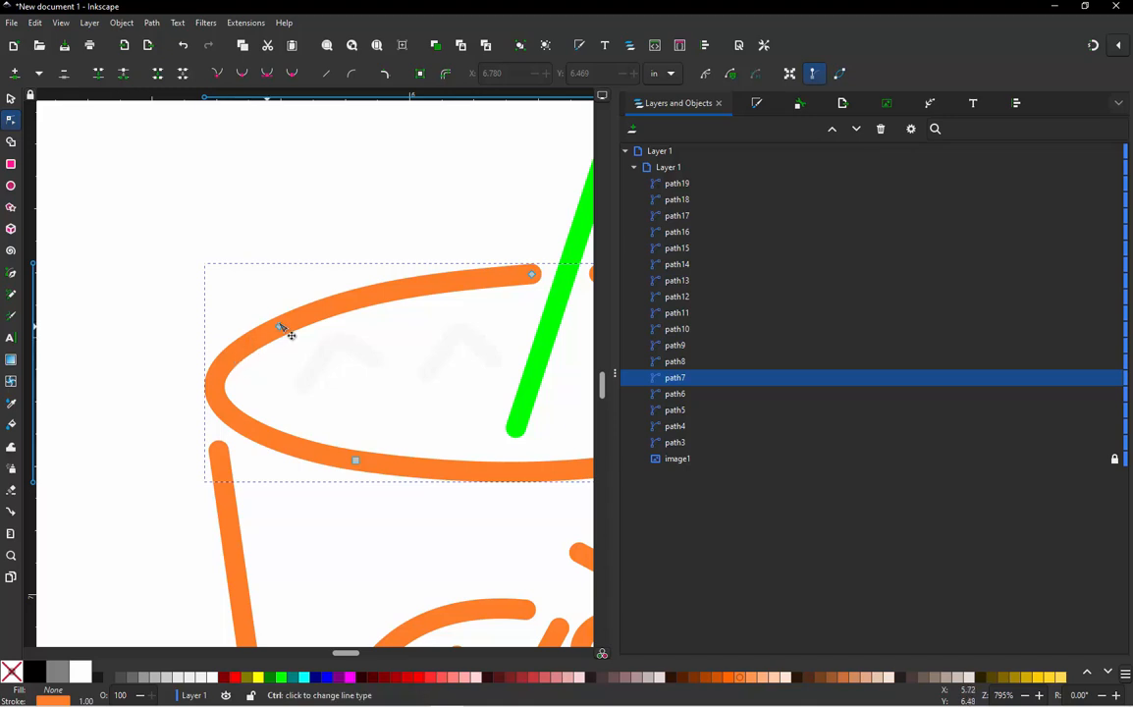
click(333, 312)
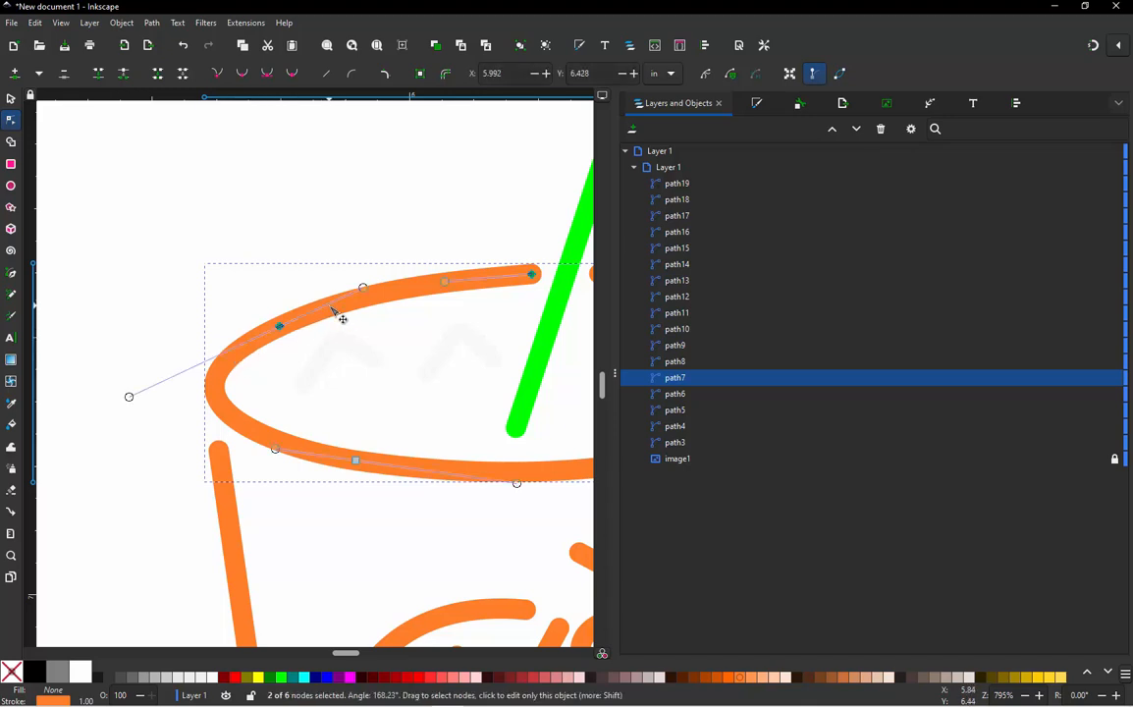
double_click(265, 434)
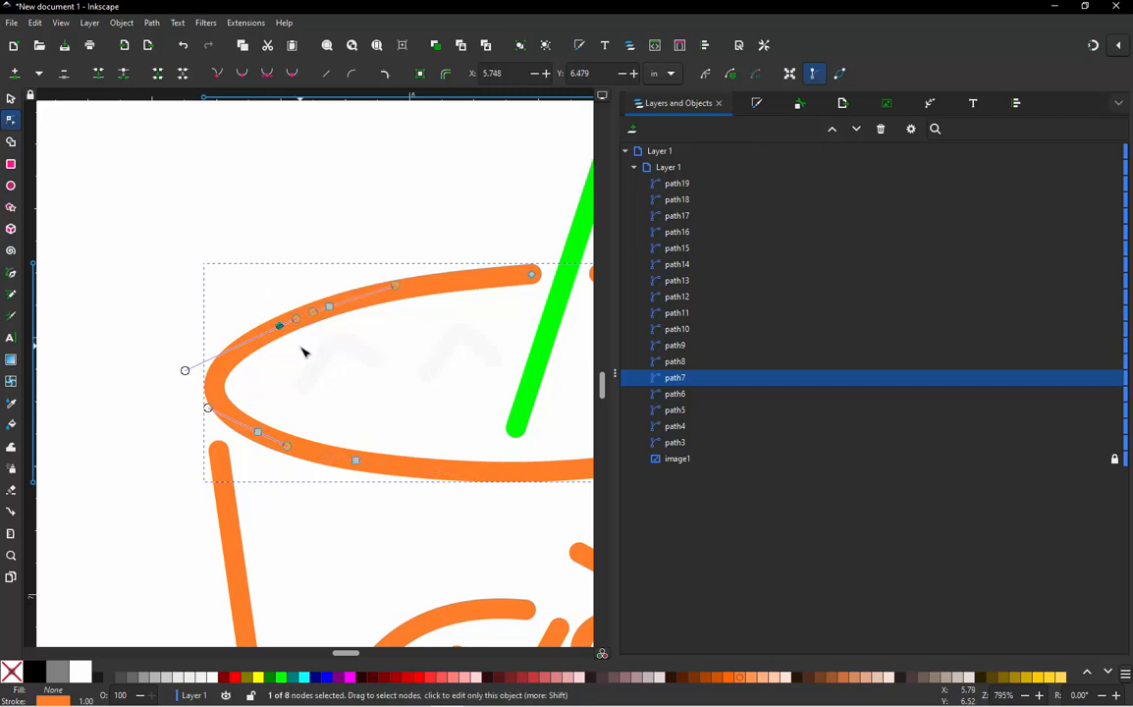
key(Delete)
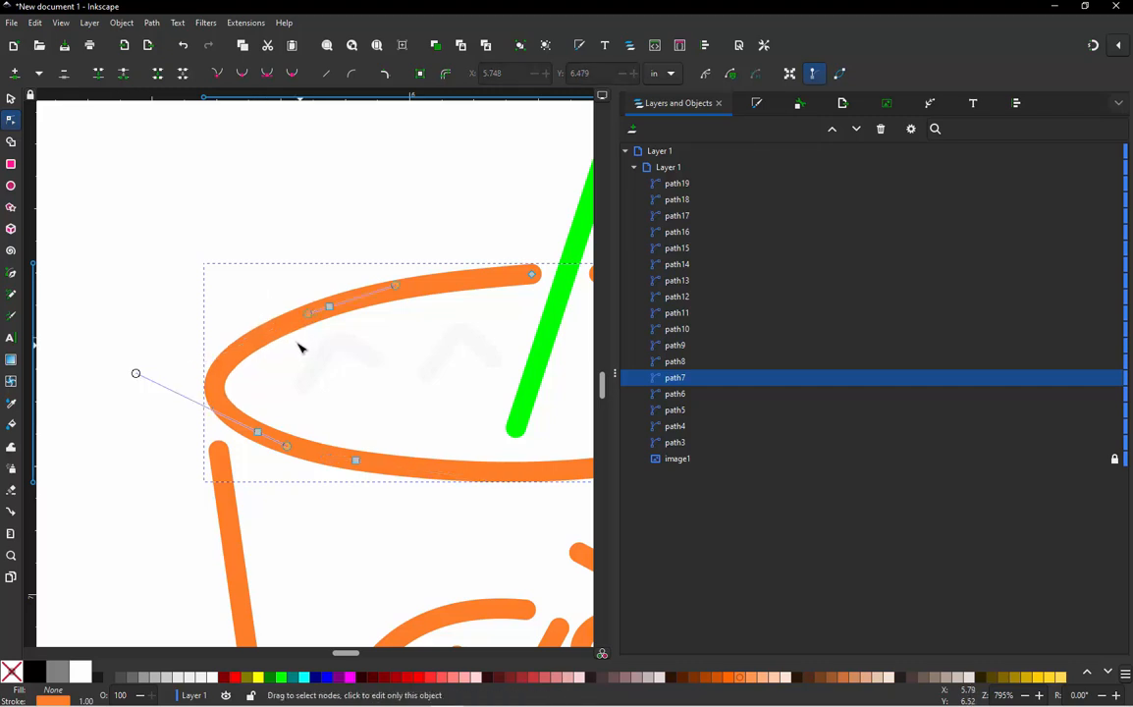
ctrl+scroll(295, 340, down, 4)
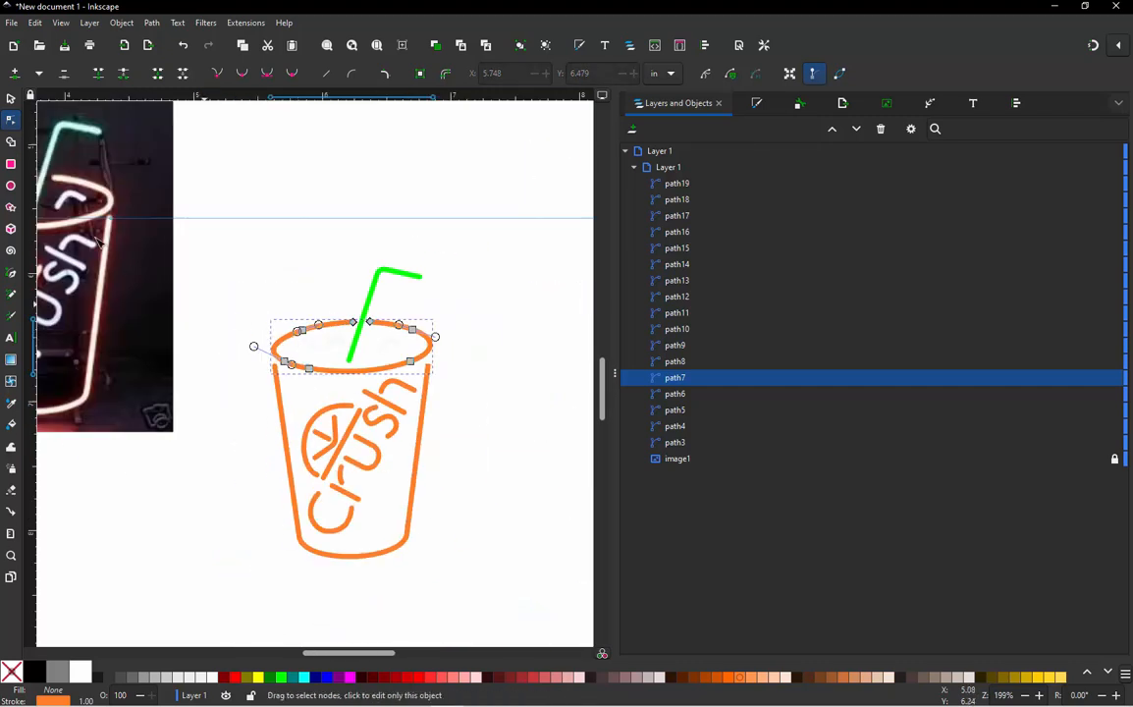
click(11, 98)
click(281, 223)
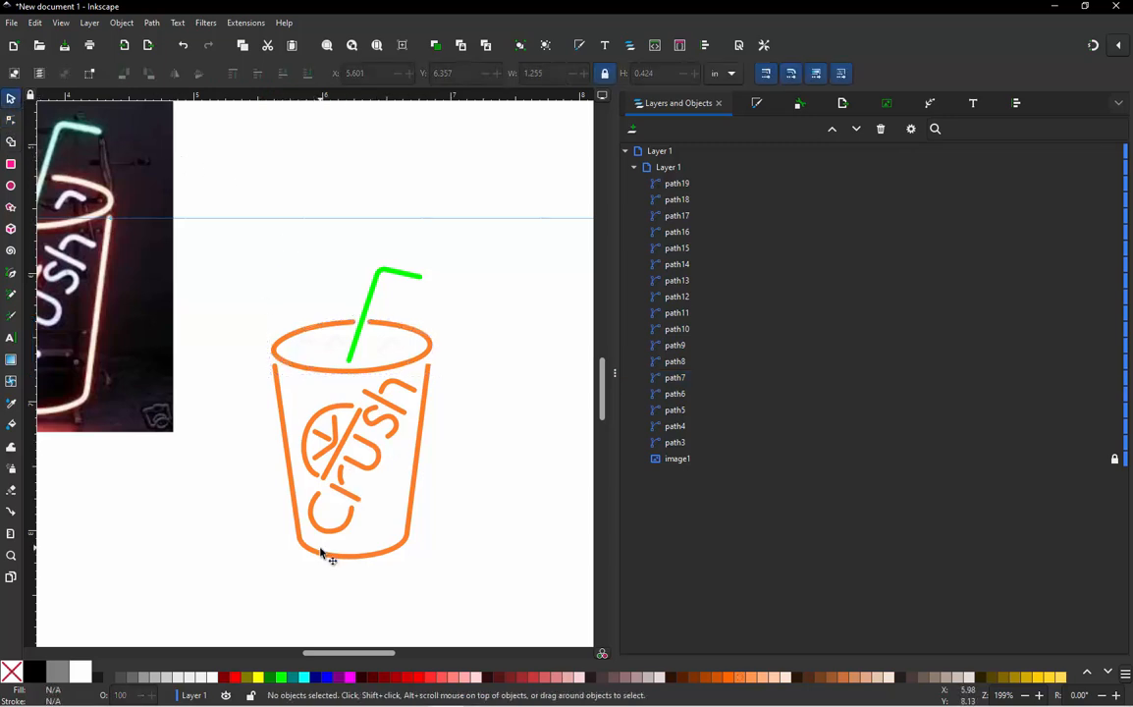
Move the upper end node of the fruit slice's arc towards the diagonal line, to X 6.240, Y 7.041 in
ctrl+scroll(321, 554, up, 2)
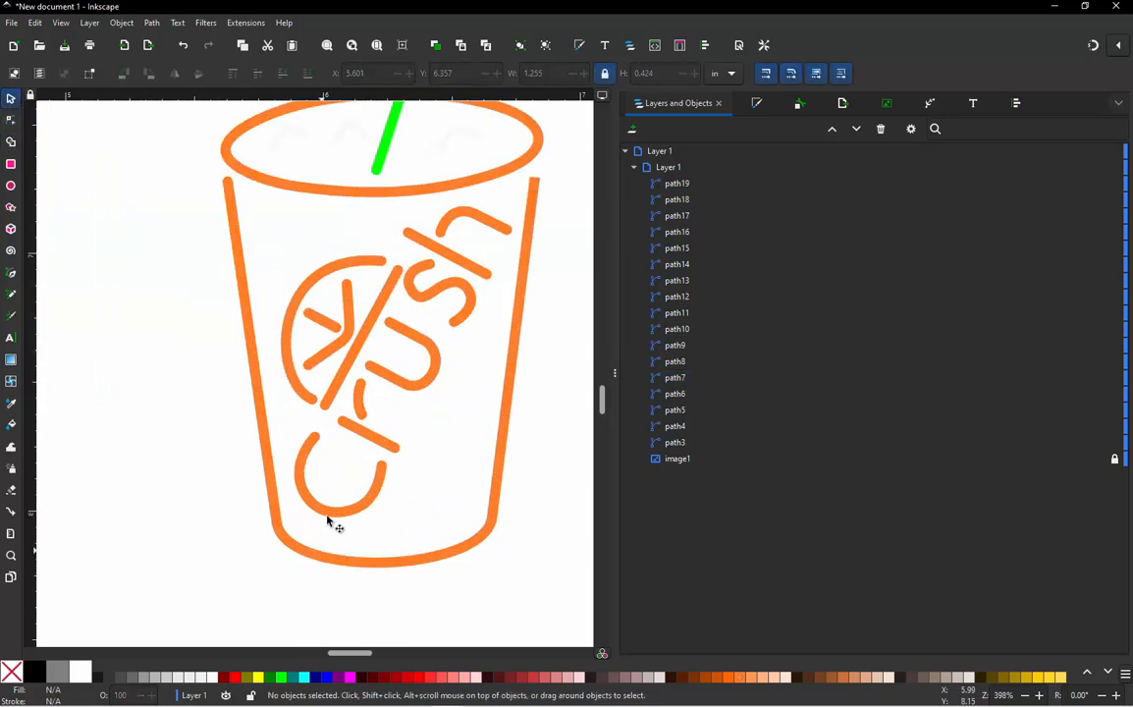
ctrl+scroll(359, 285, up, 2)
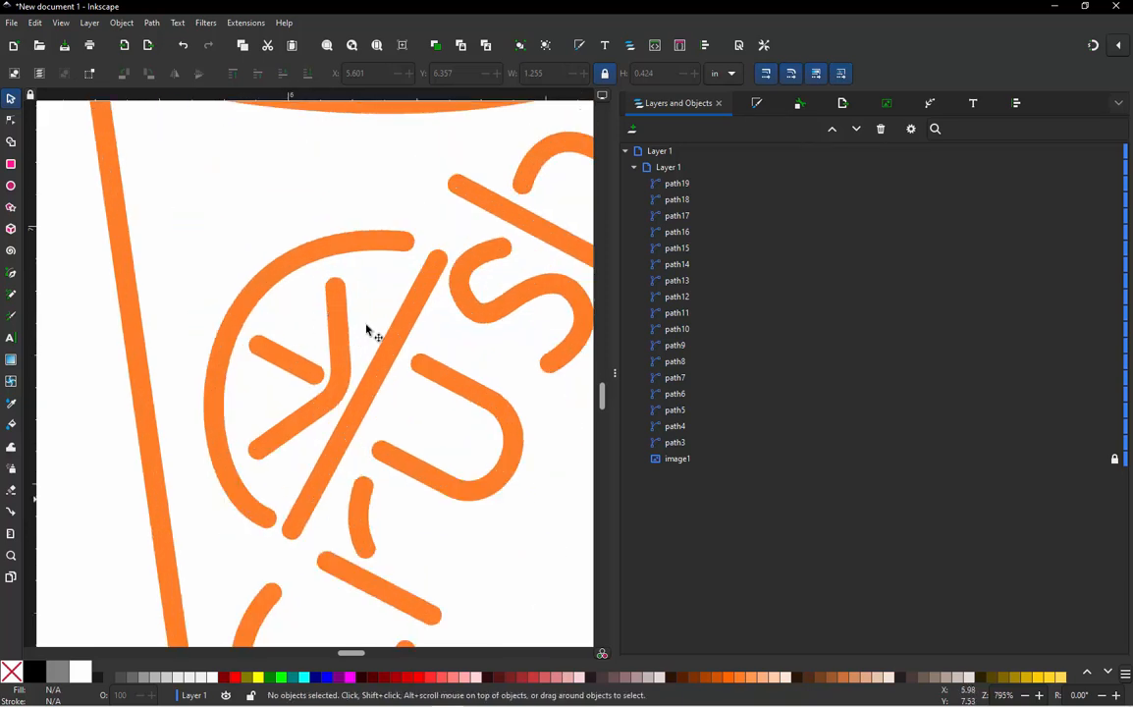
double_click(411, 243)
scroll(407, 280, up, 3)
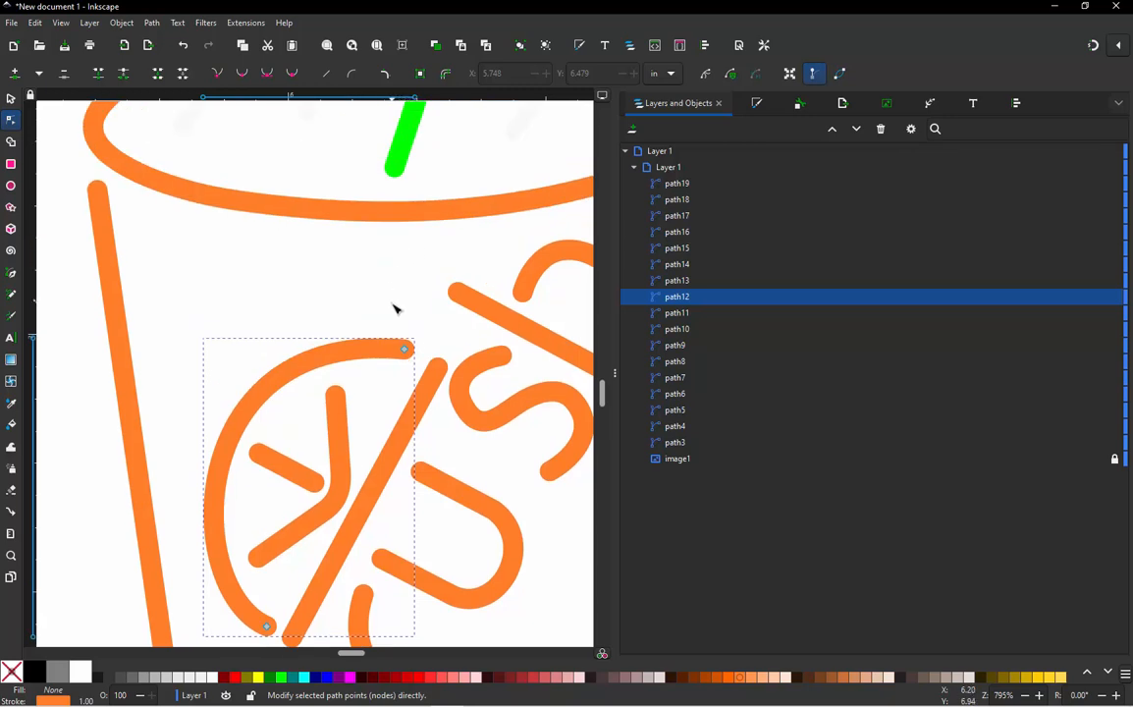
ctrl+scroll(414, 344, up, 3)
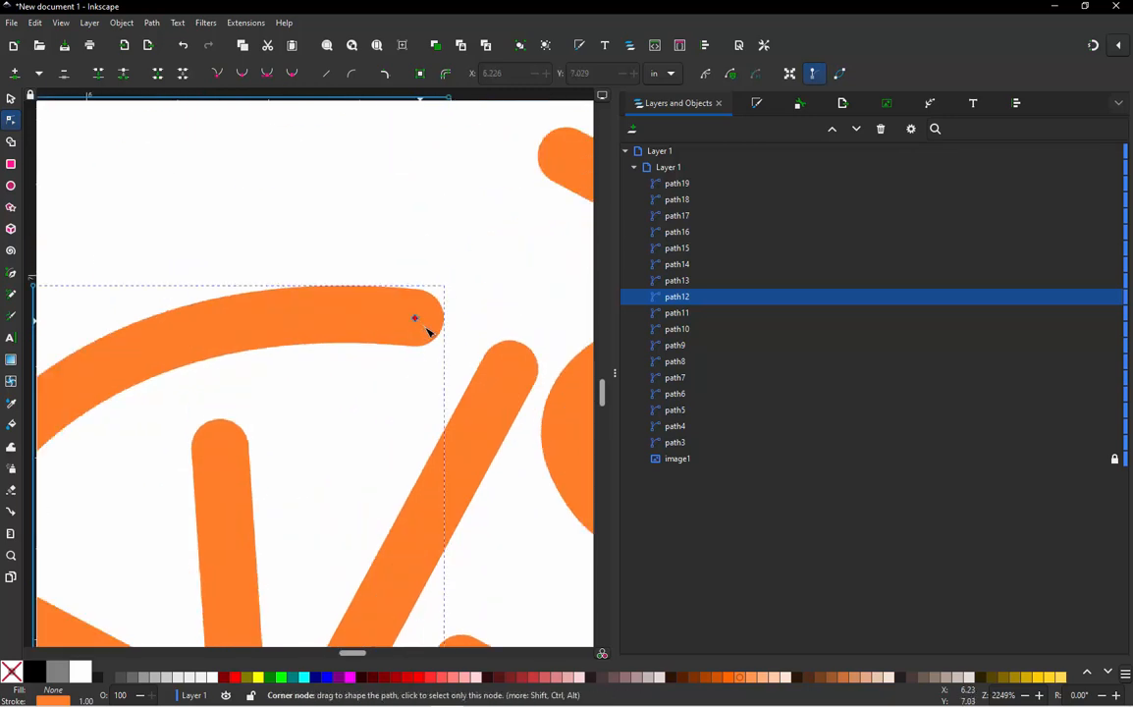
drag(415, 319, 439, 338)
scroll(432, 284, down, 2)
ctrl+scroll(430, 233, down, 3)
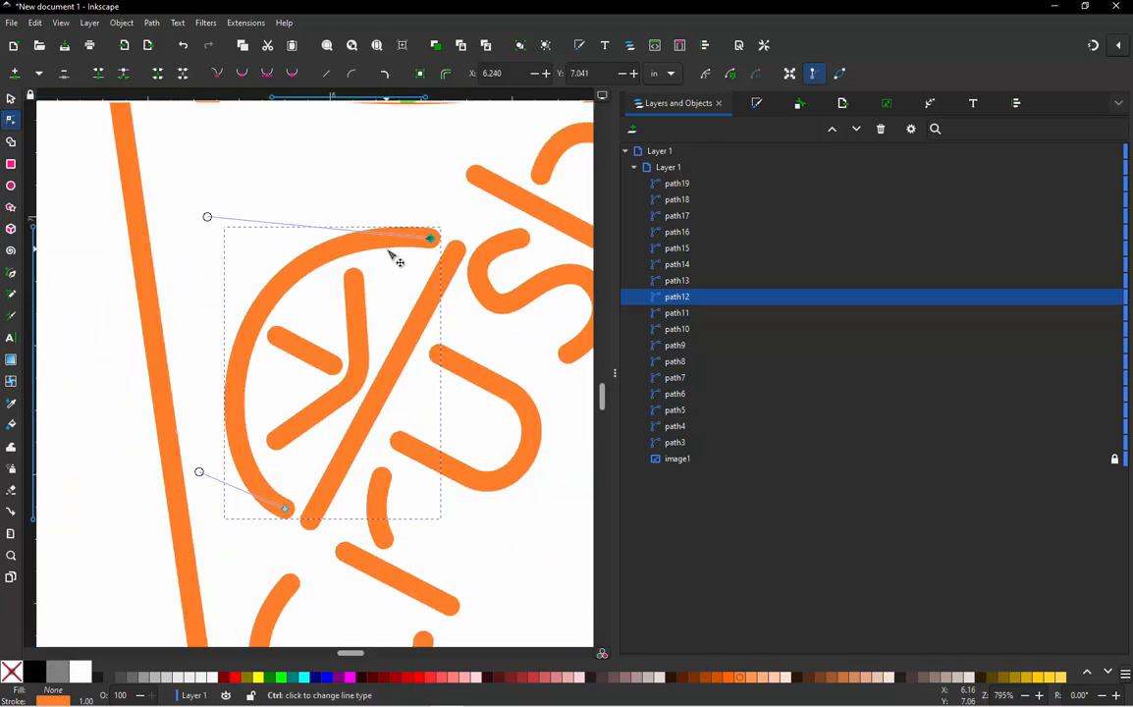
Deselect the fruit slice's arc and place a horizontal guide at Y 6.70 in, level with the cup body's upper ends
ctrl+scroll(286, 414, down, 1)
ctrl+scroll(307, 437, up, 1)
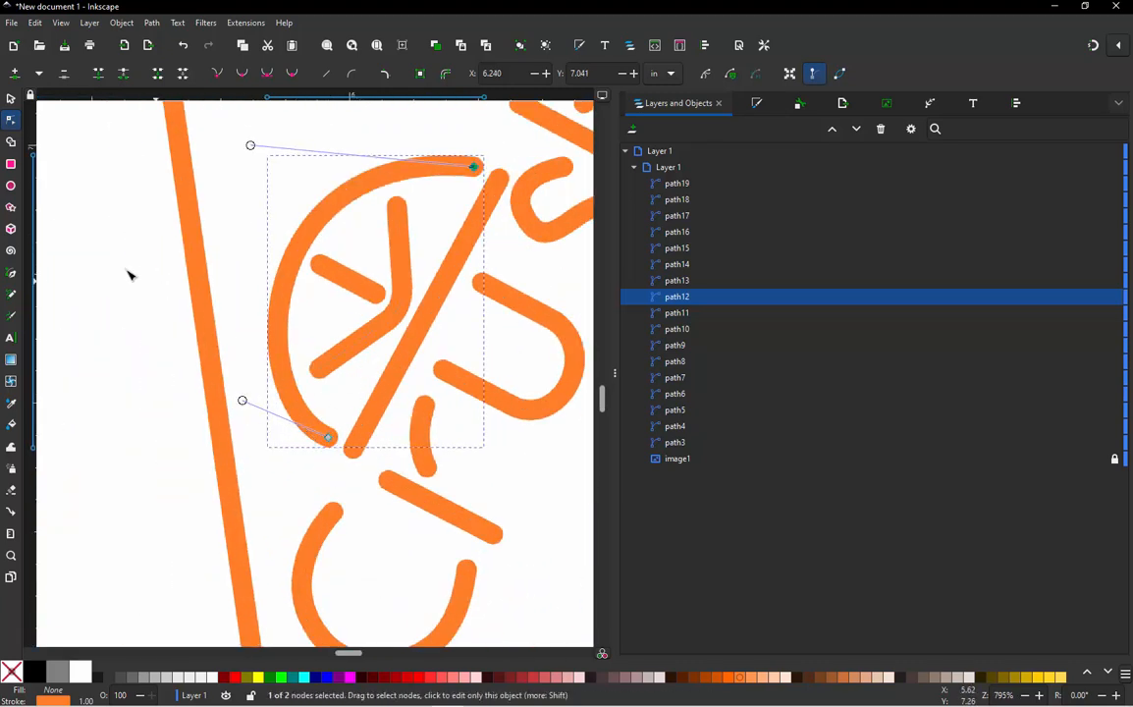
click(11, 98)
click(112, 187)
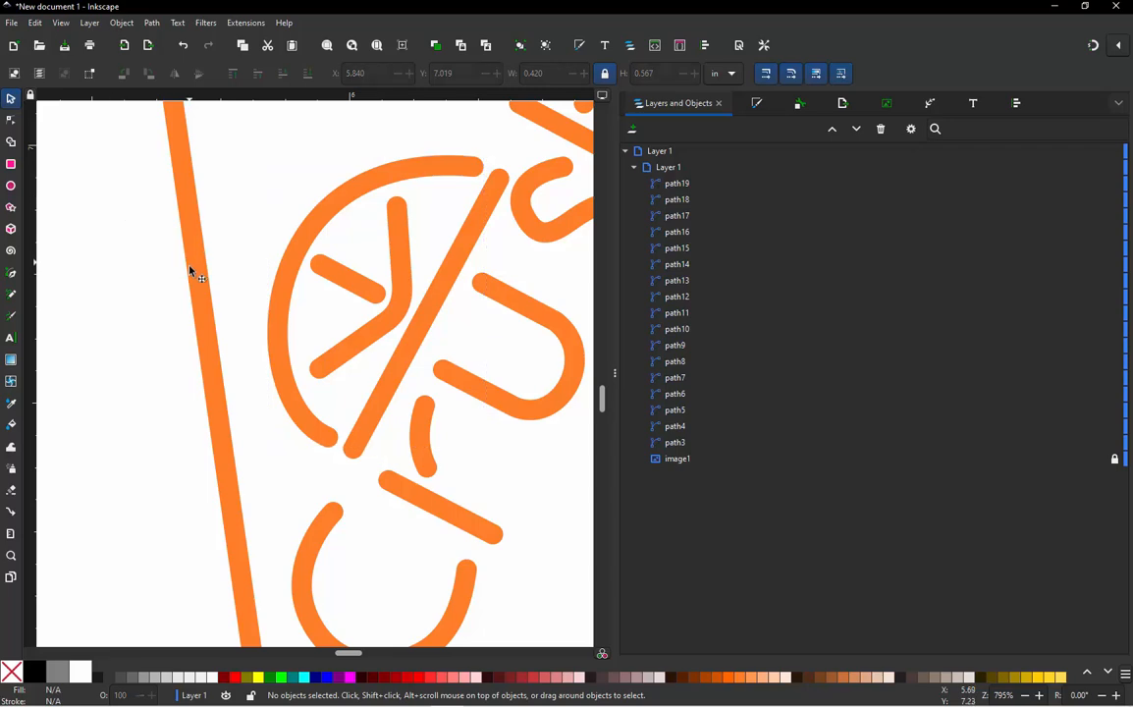
ctrl+scroll(186, 275, down, 1)
ctrl+scroll(196, 295, down, 1)
ctrl+scroll(210, 342, down, 1)
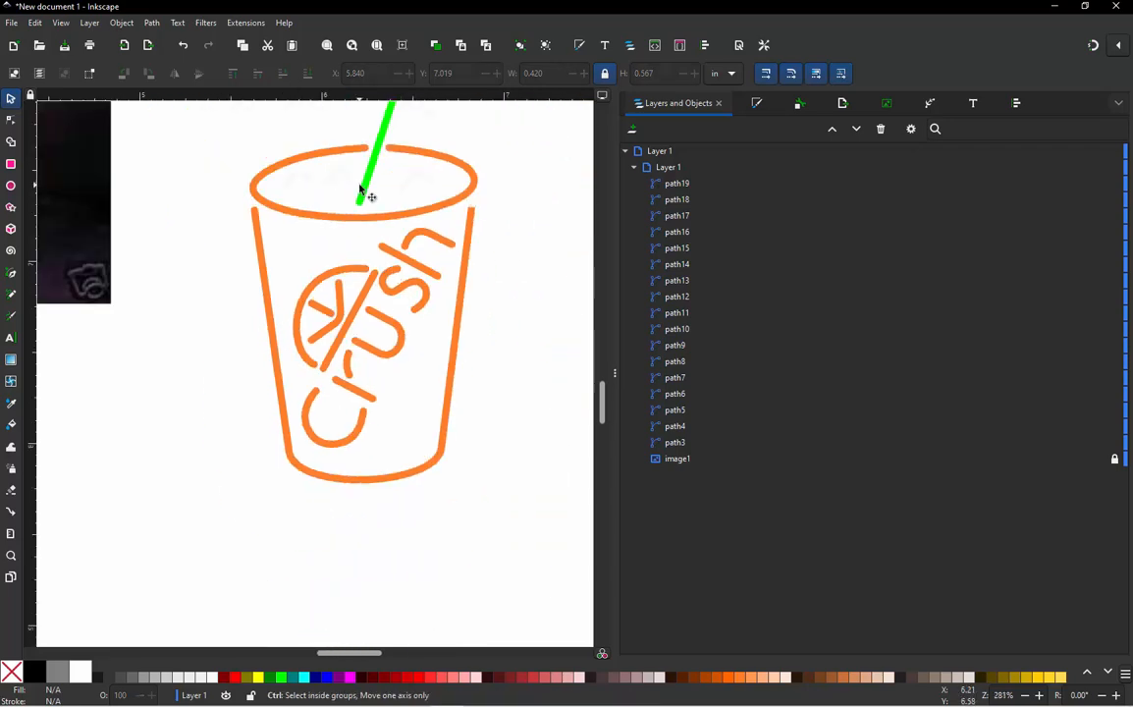
ctrl+scroll(417, 373, down, 1)
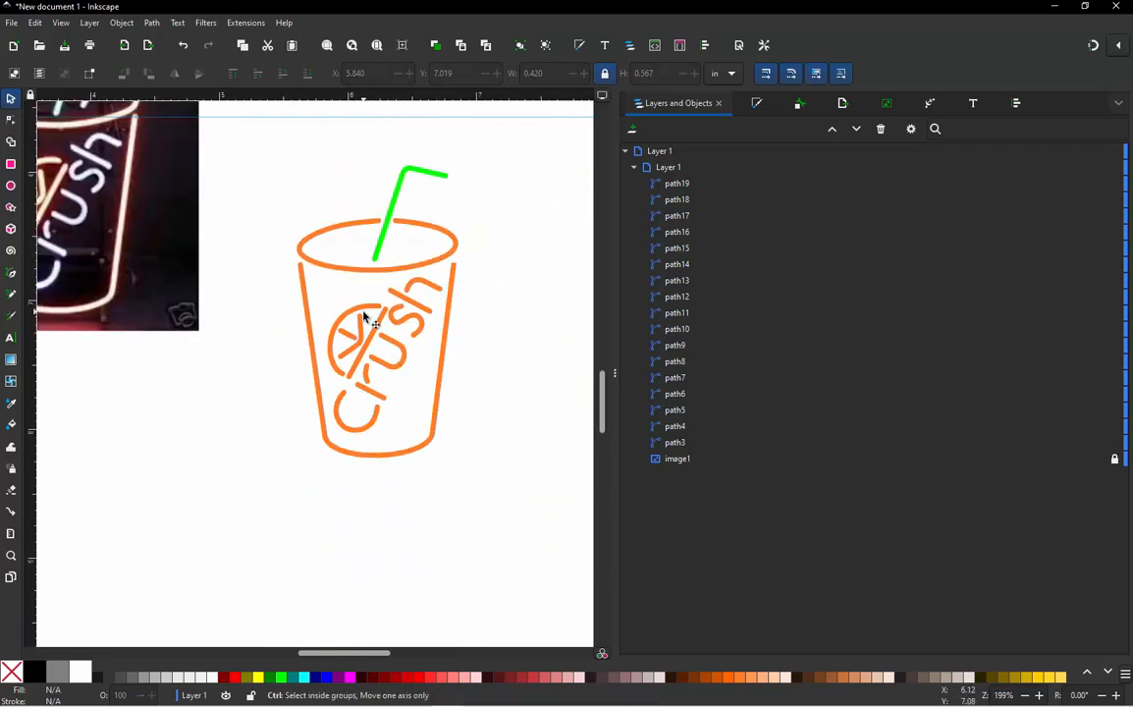
ctrl+scroll(378, 294, down, 1)
scroll(382, 282, up, 1)
drag(435, 95, 257, 283)
scroll(479, 288, up, 5)
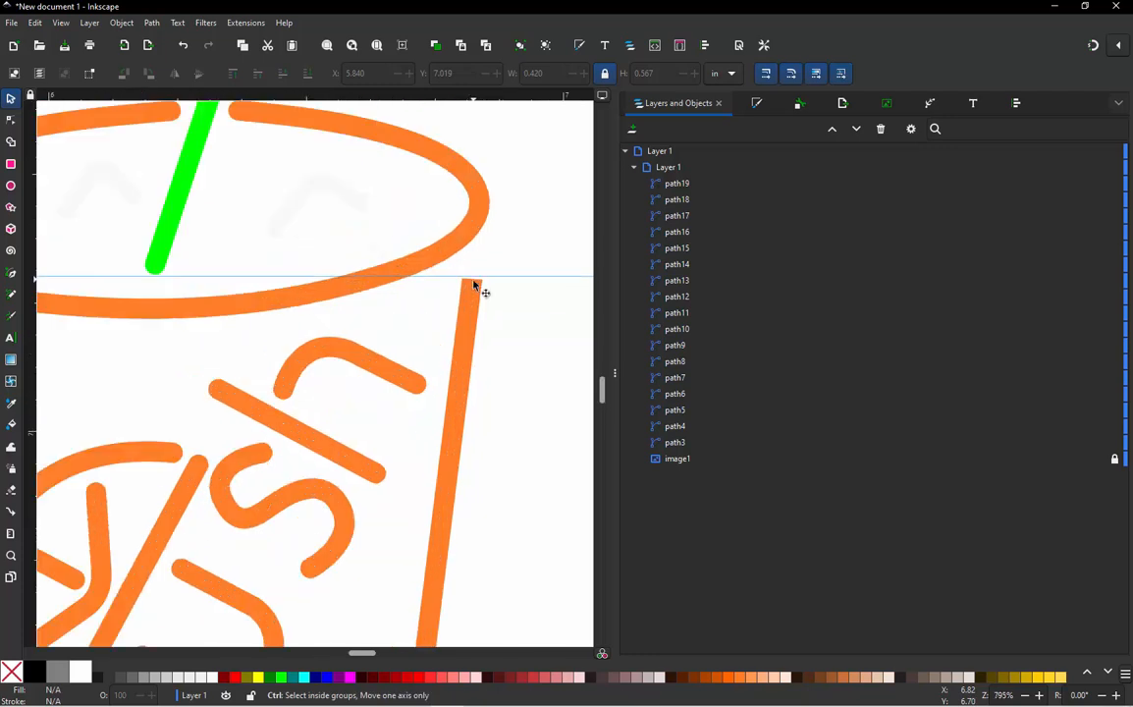
Move the upper-right end node of the cup body onto the guide, to X 6.823, Y 6.695 in, and deselect the path
click(477, 288)
key(n)
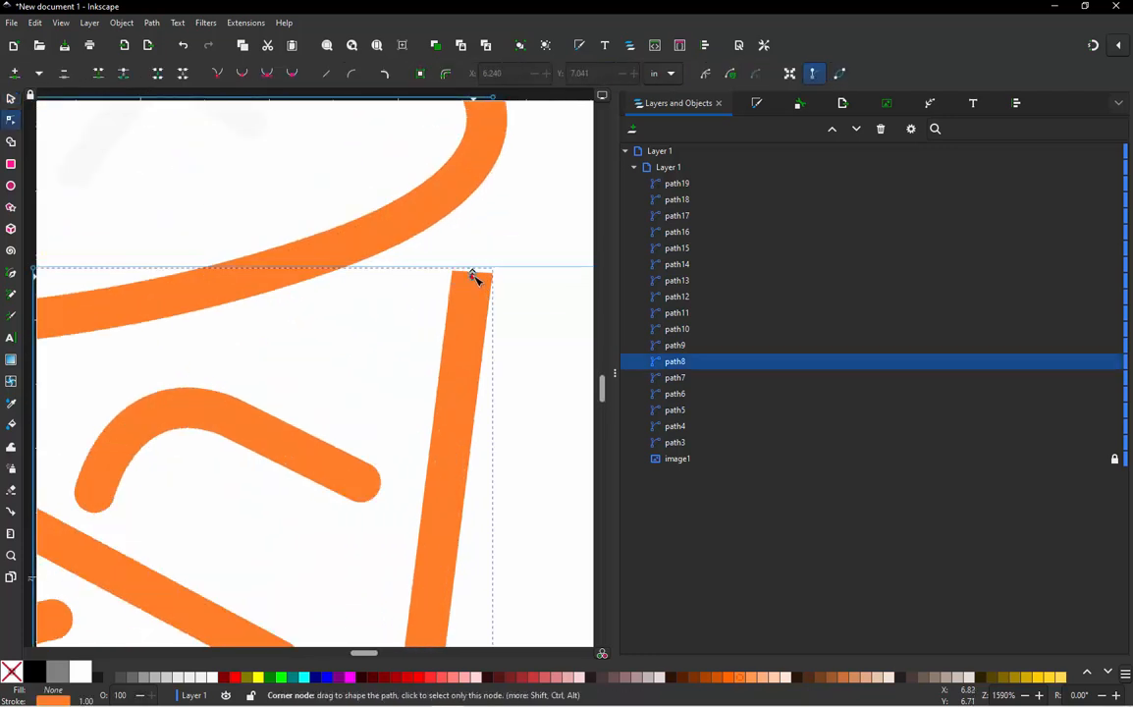
drag(473, 273, 476, 248)
click(472, 275)
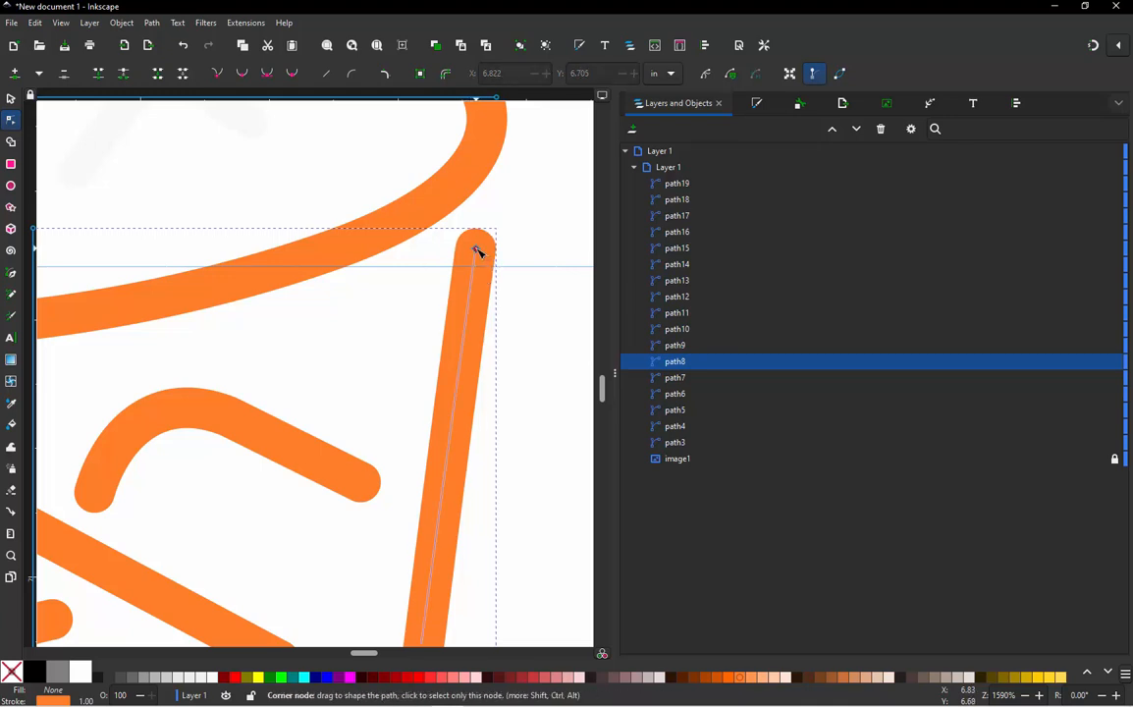
drag(478, 249, 476, 267)
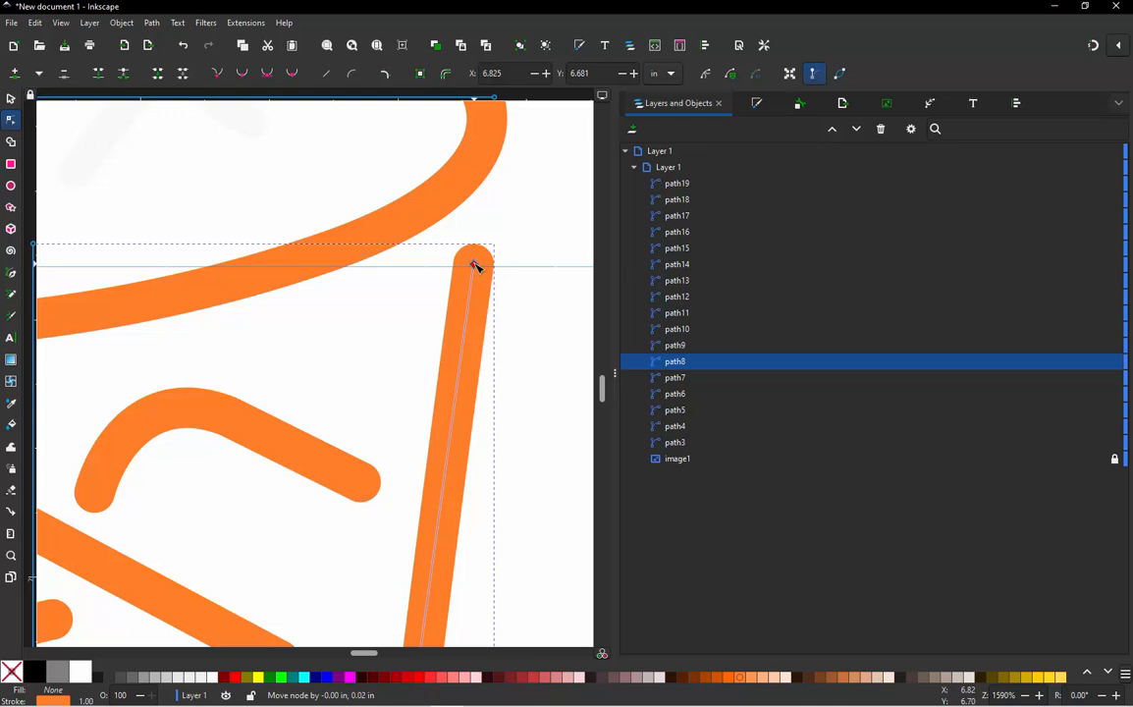
scroll(490, 203, down, 4)
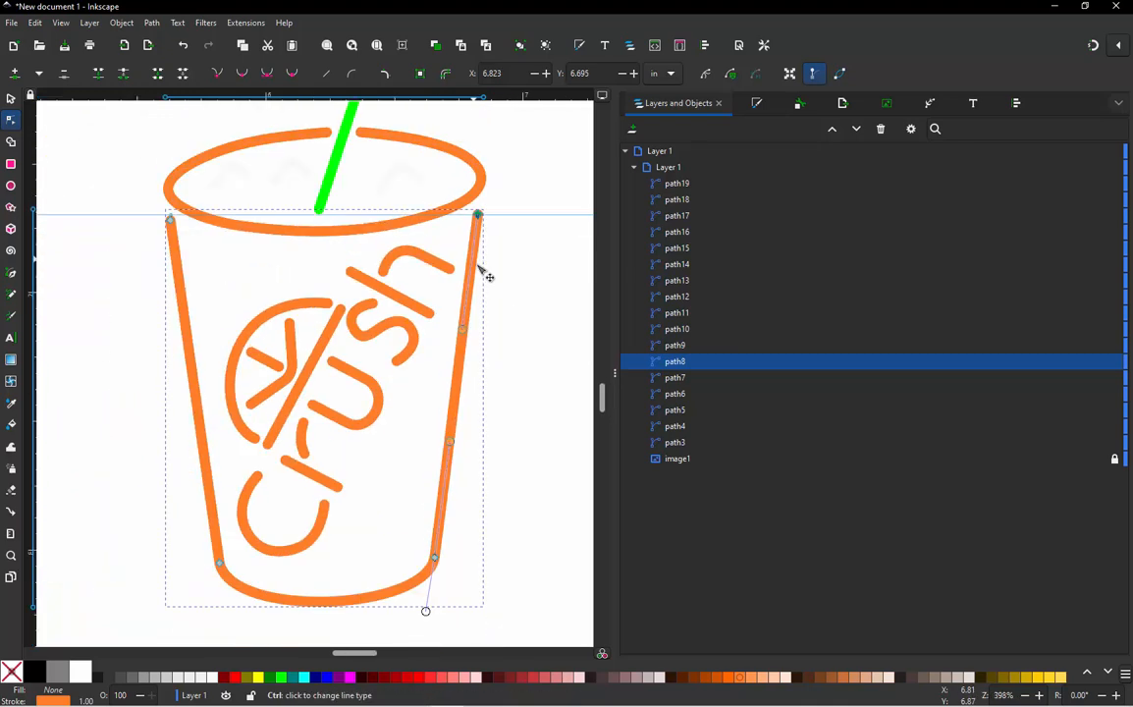
click(12, 99)
click(126, 199)
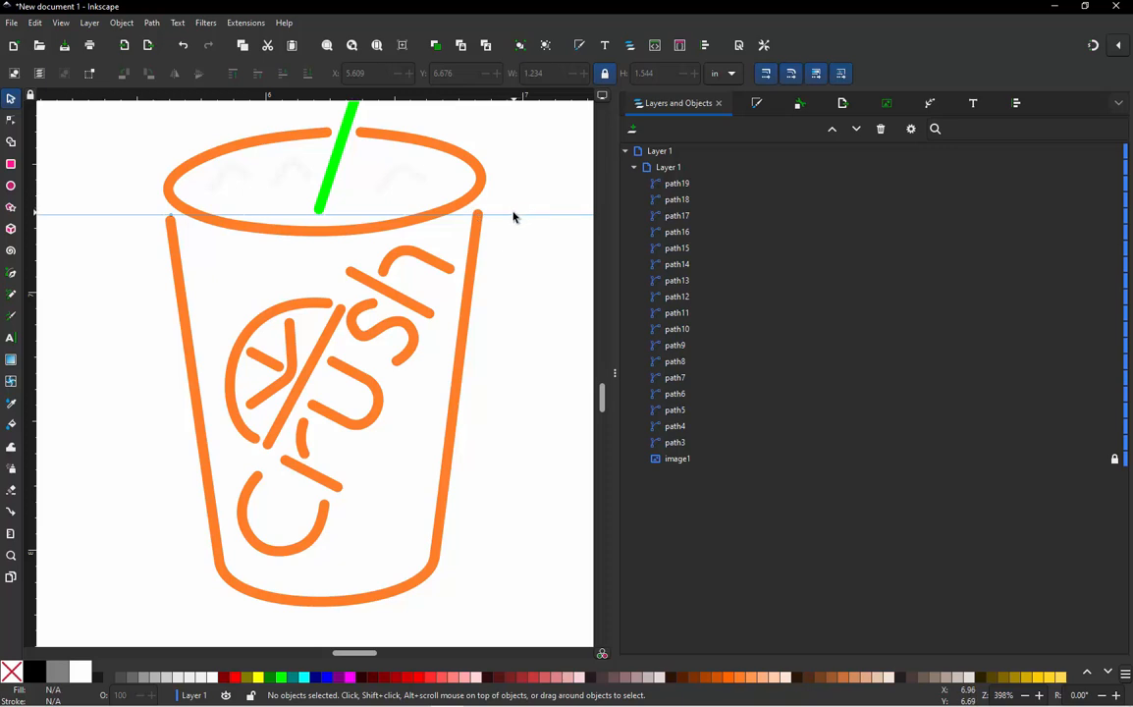
Check the cup body's upper ends against the guide and remove the guide at 6.70 in
scroll(169, 220, up, 4)
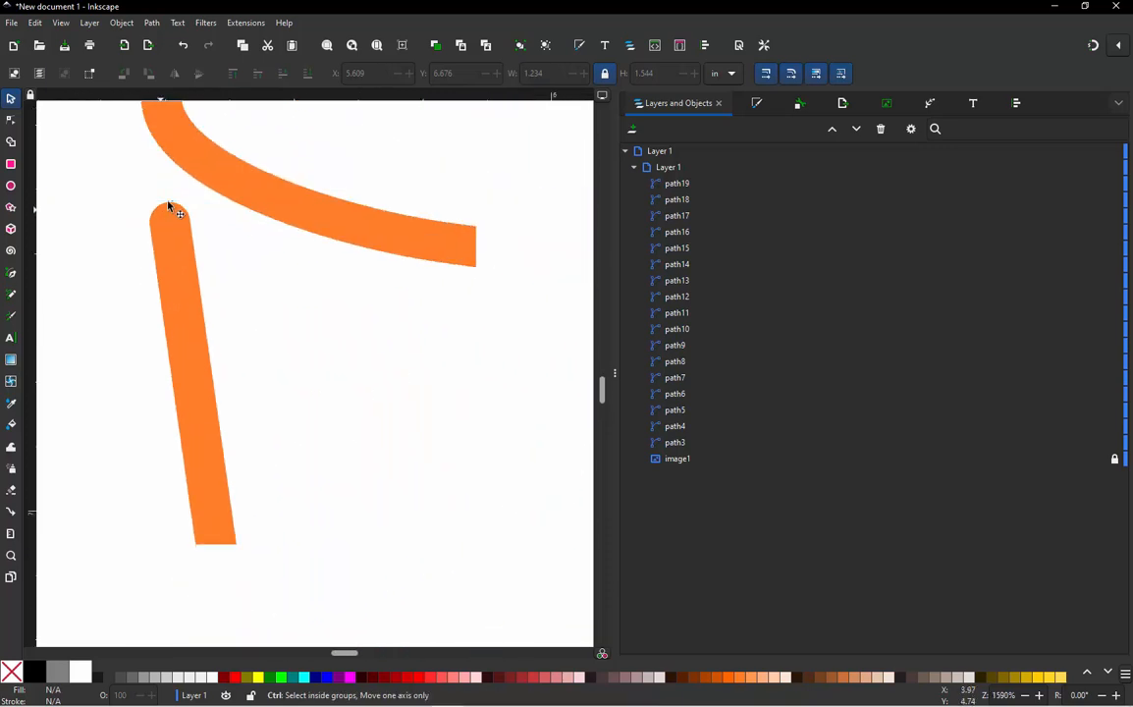
scroll(170, 205, down, 8)
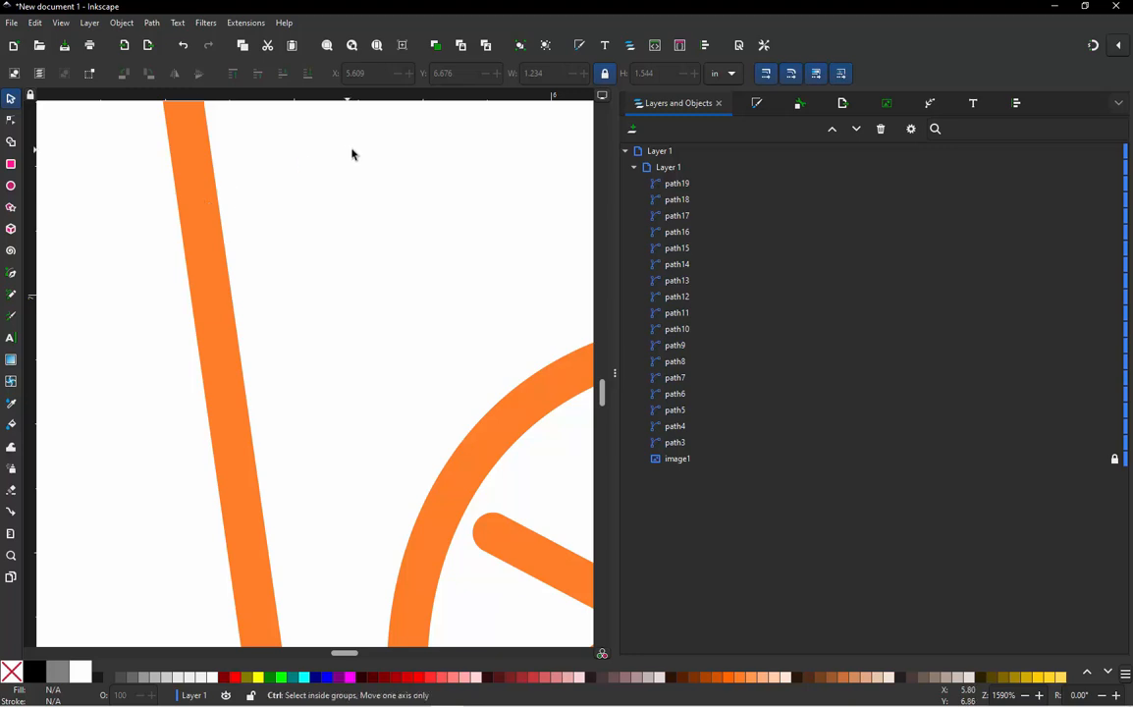
scroll(306, 305, down, 7)
scroll(390, 265, up, 2)
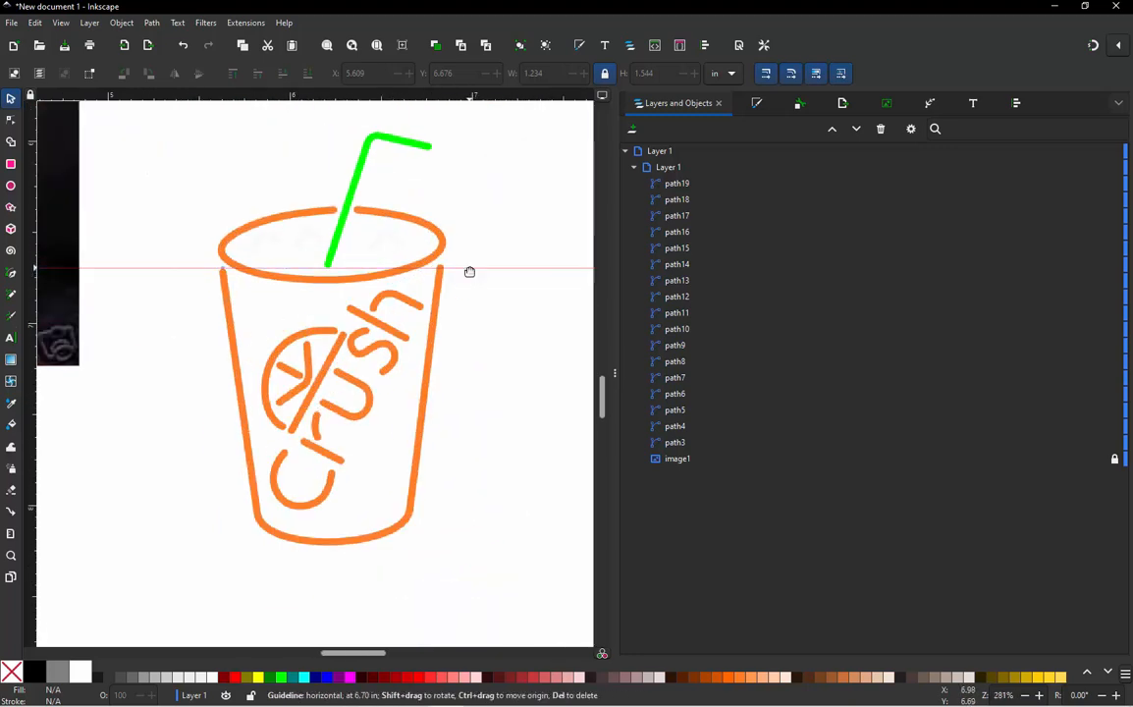
key(Delete)
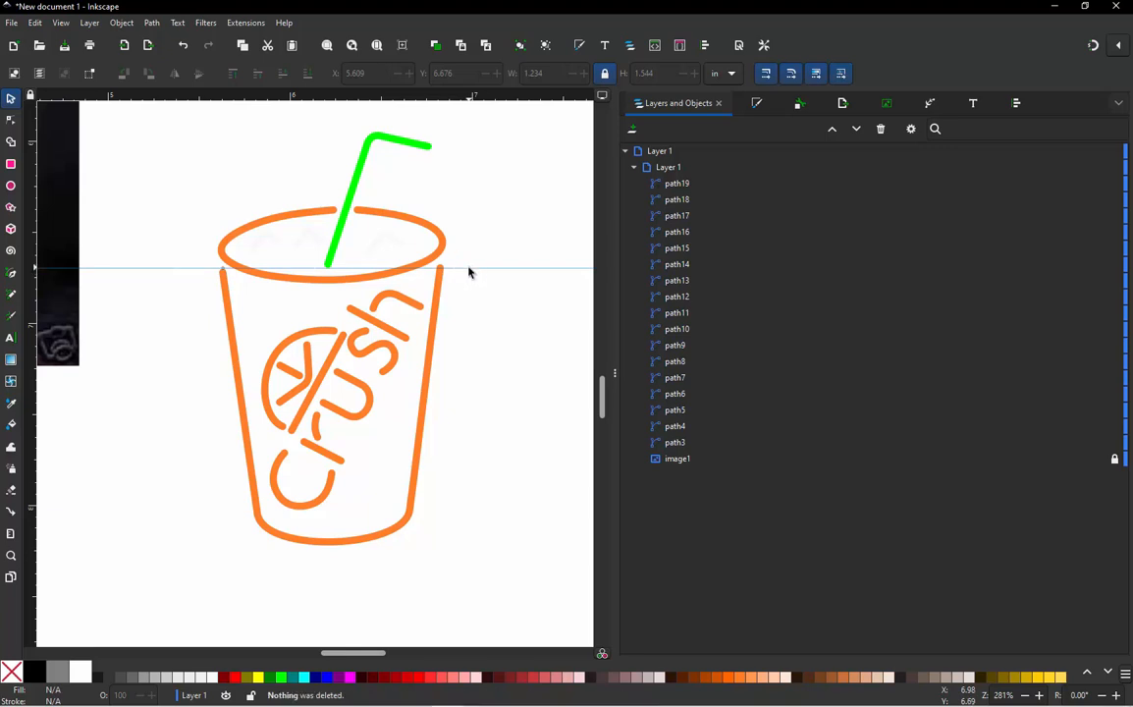
drag(465, 268, 449, 93)
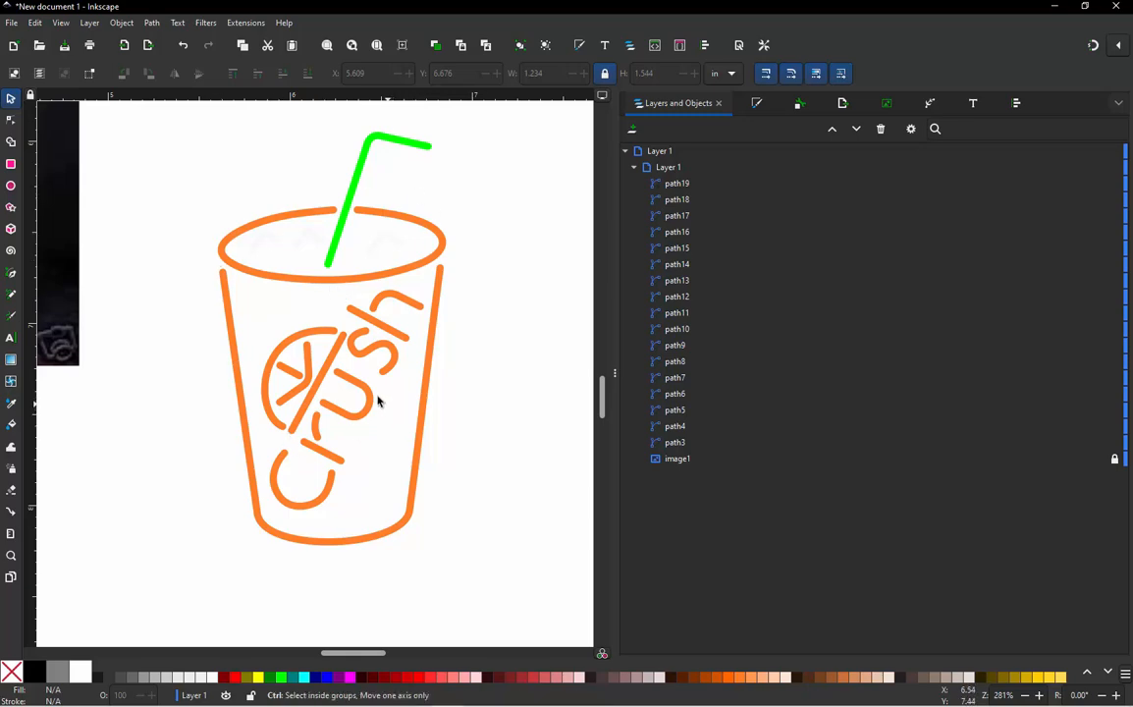
Select the fruit slice's arc, diagonal line and two inner segments, rotate them together slightly counterclockwise, and deselect them
scroll(347, 374, up, 4)
scroll(349, 374, down, 4)
scroll(300, 392, up, 4)
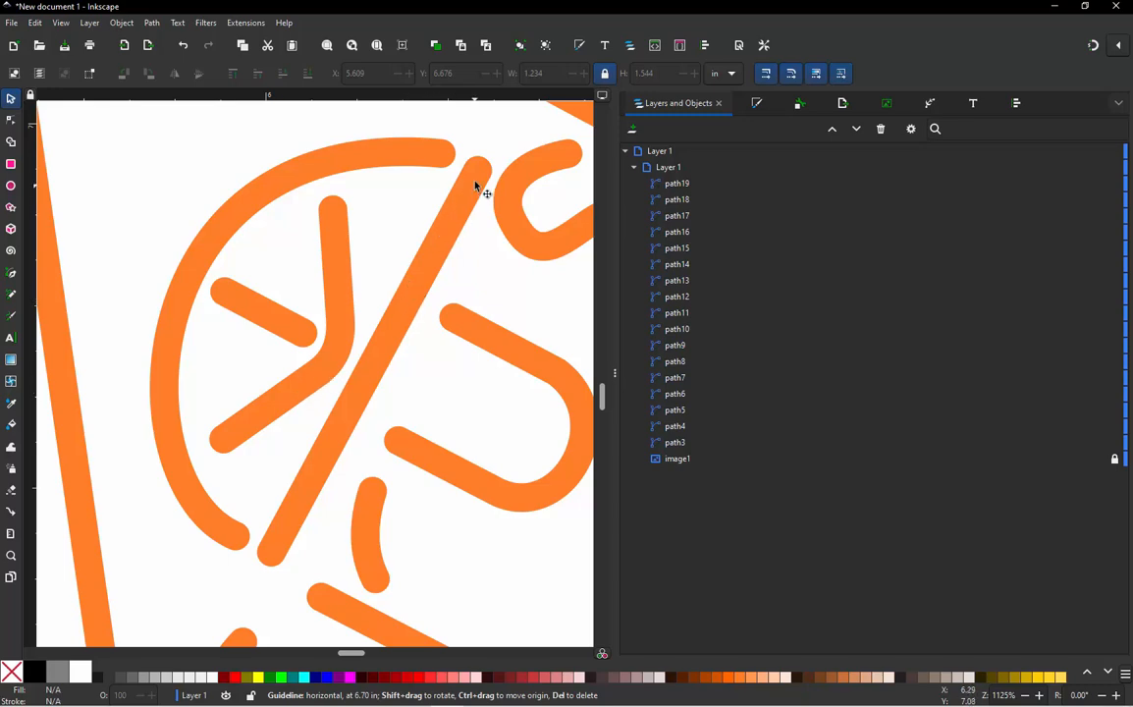
scroll(314, 412, down, 5)
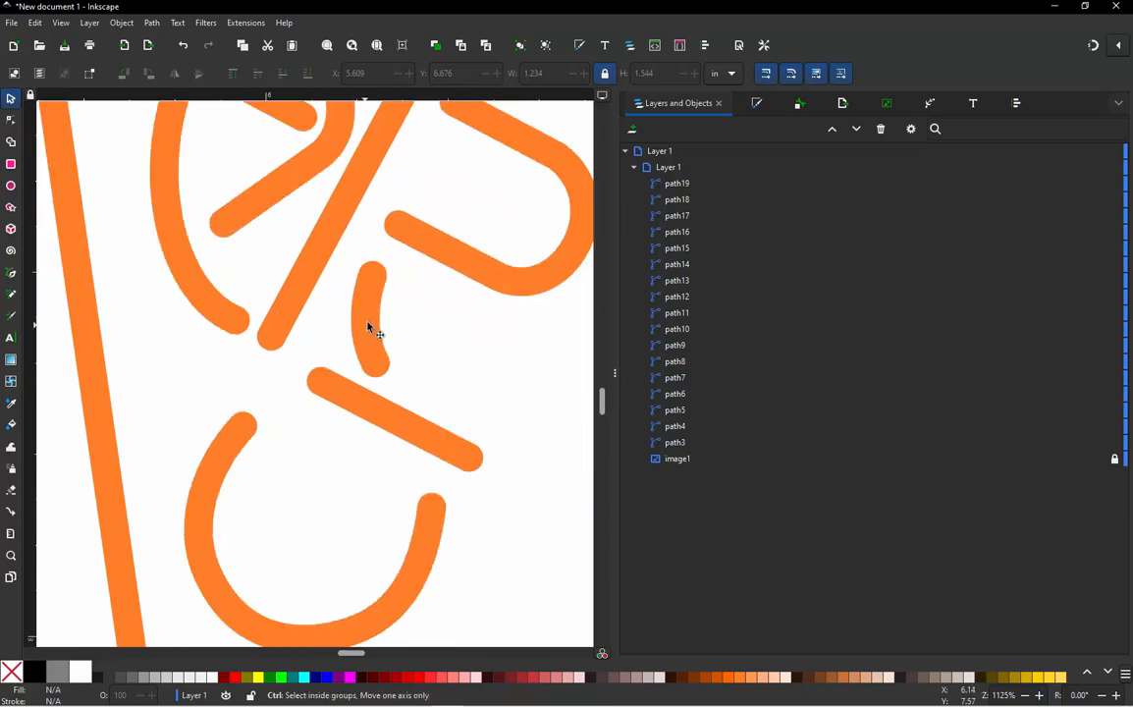
scroll(371, 339, down, 4)
scroll(373, 351, up, 2)
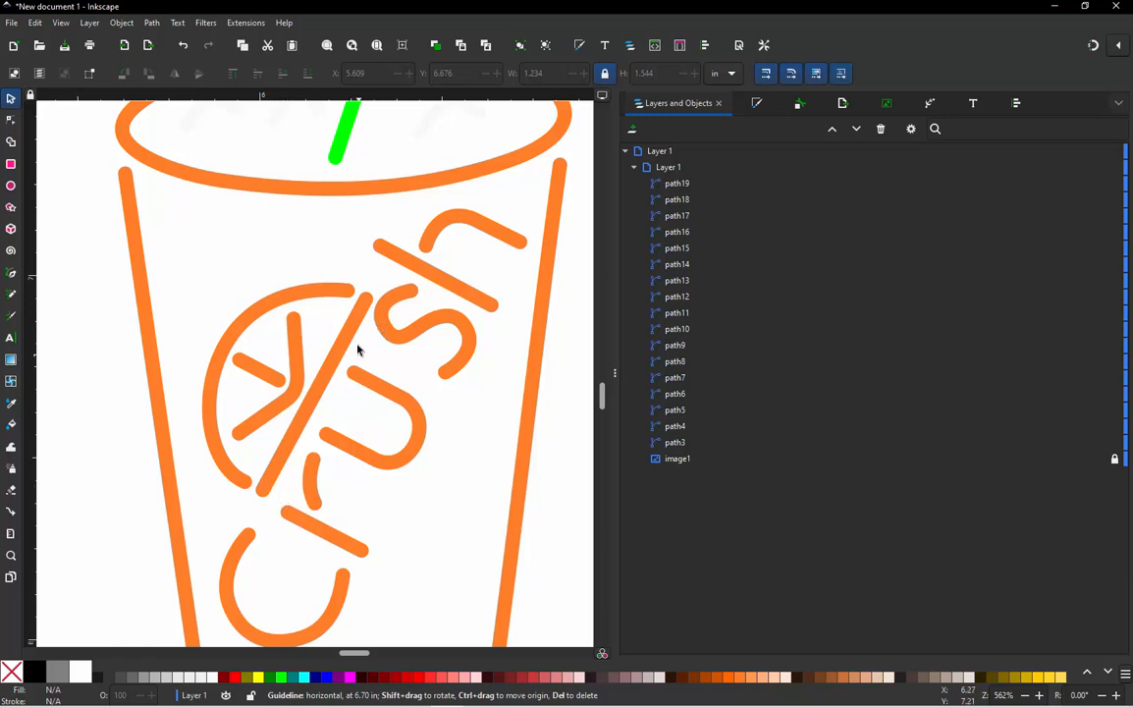
click(365, 316)
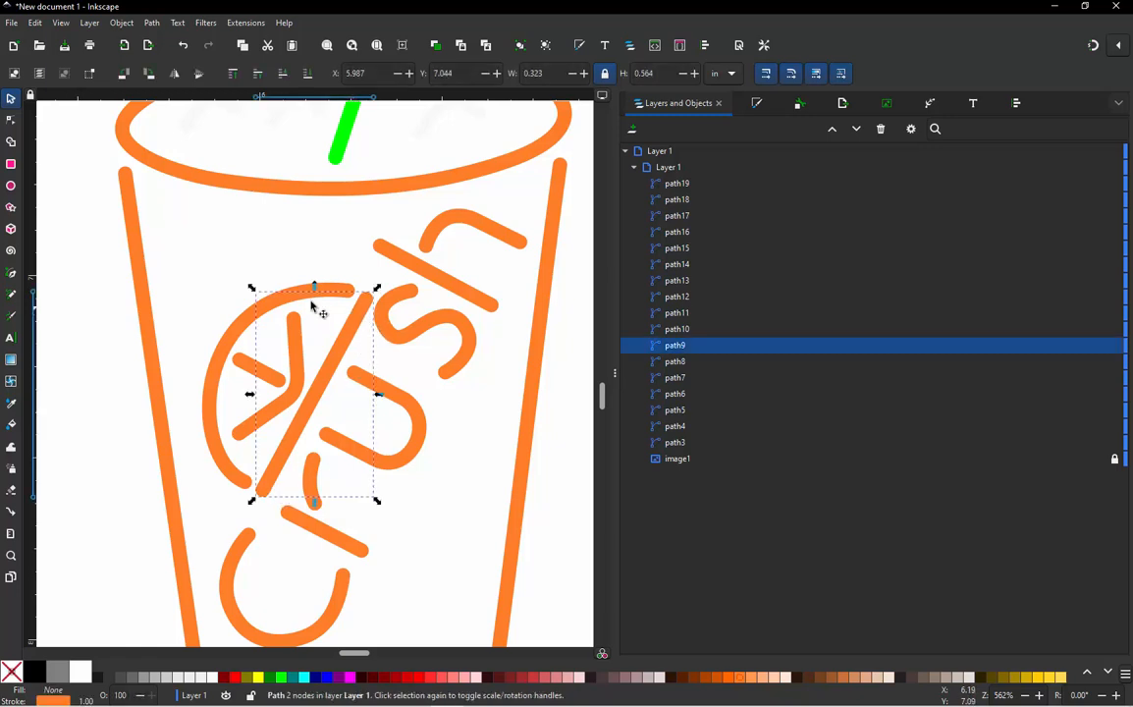
shift+click(233, 333)
shift+click(247, 363)
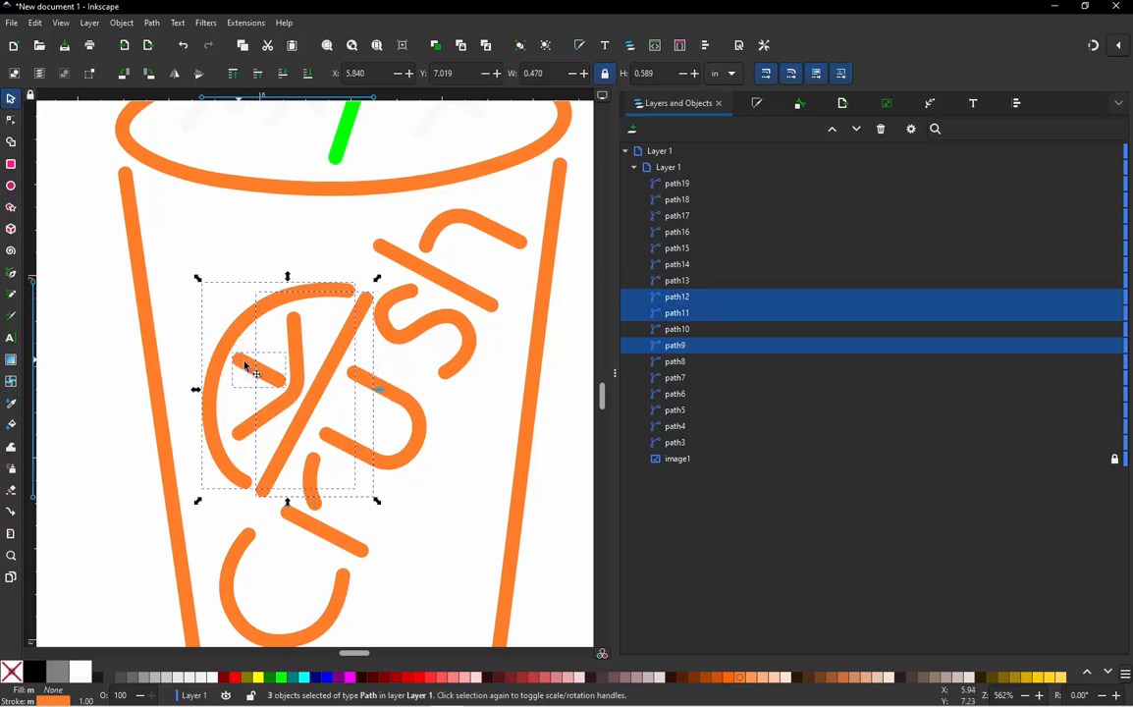
shift+click(300, 387)
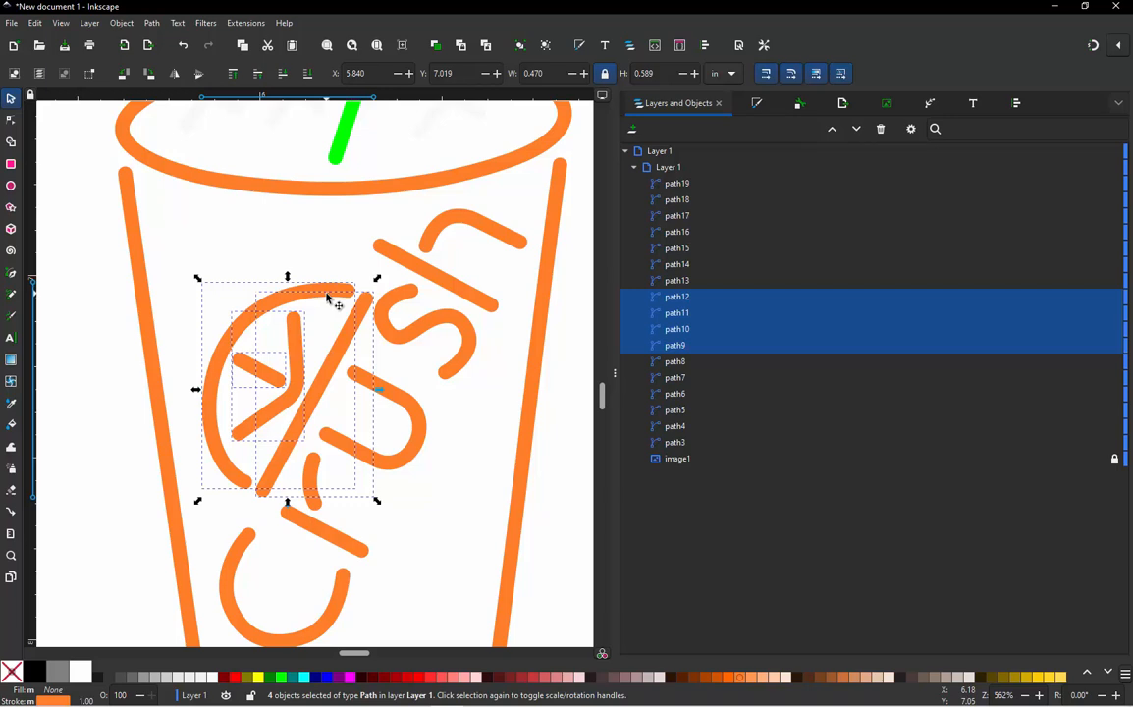
click(302, 339)
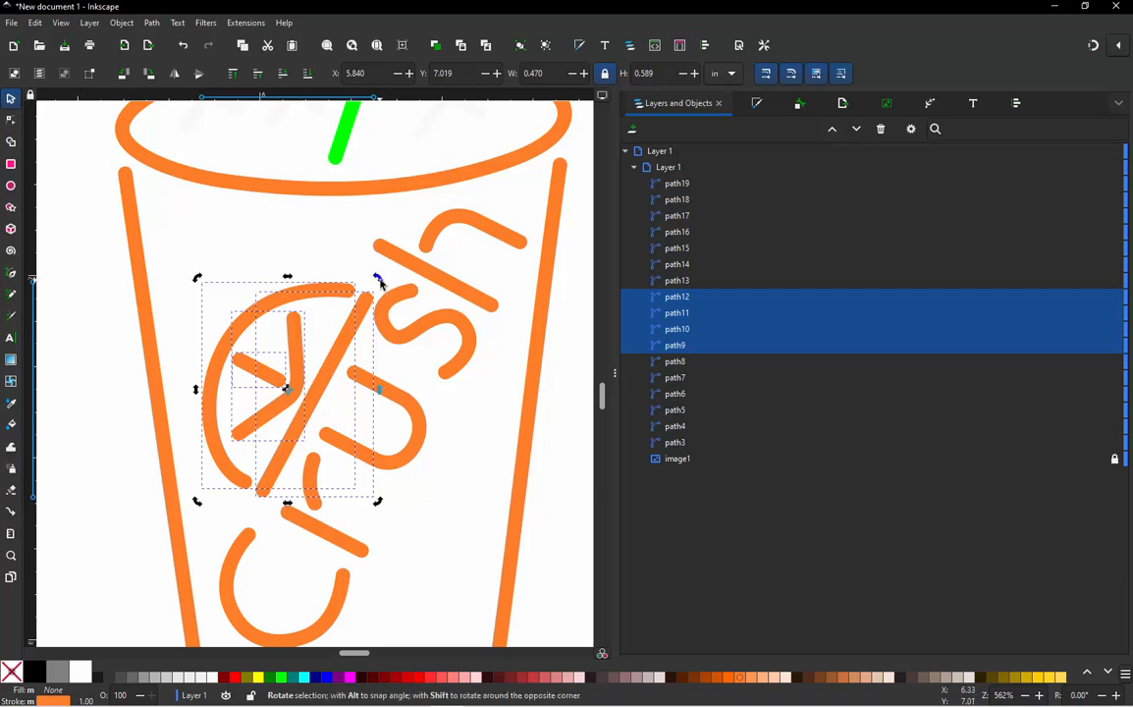
drag(381, 284, 377, 272)
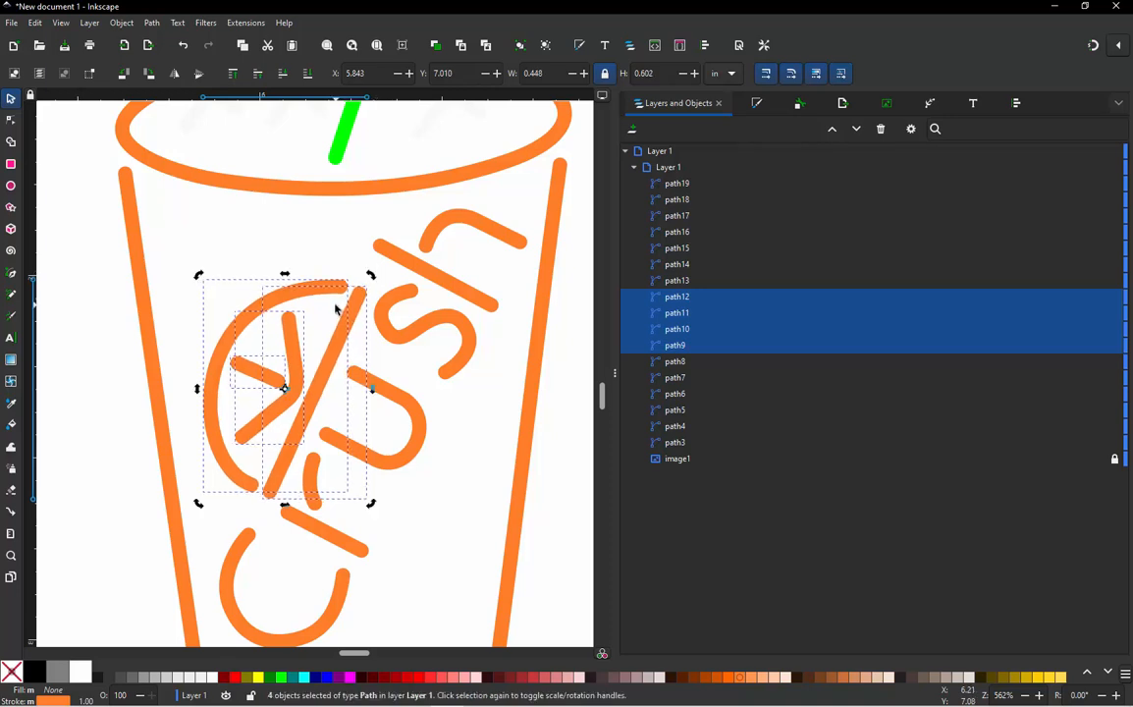
click(102, 306)
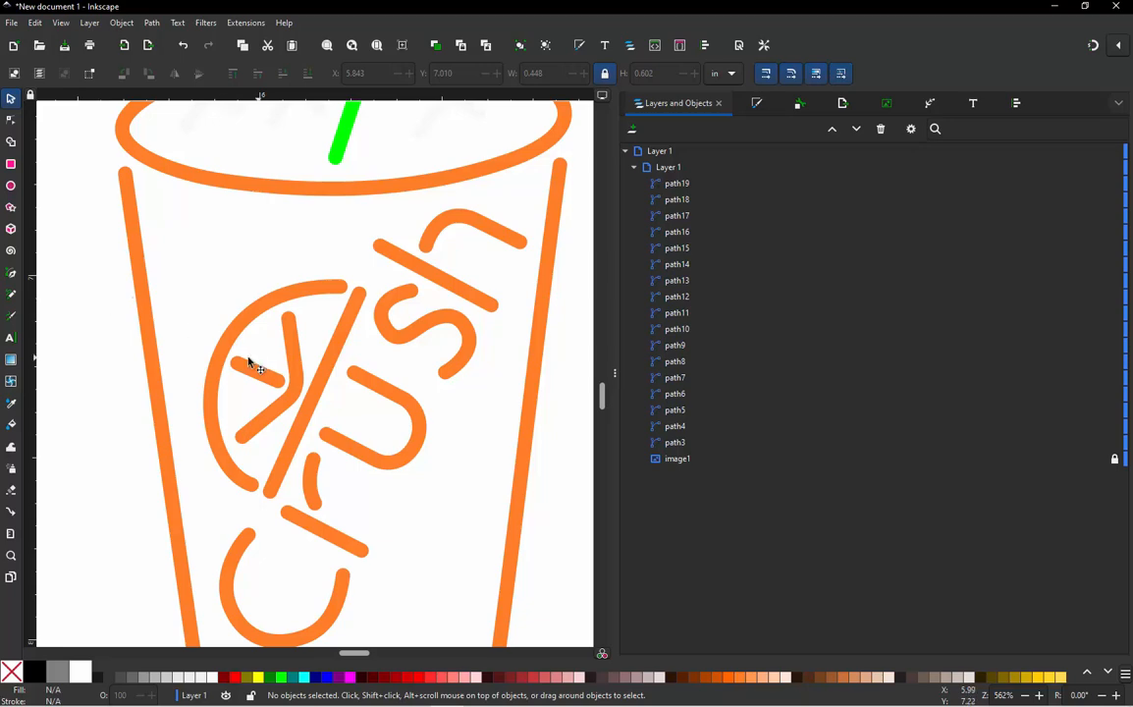
Compare the traced cup, fruit slice and lettering with the neon sign photo
ctrl+scroll(222, 334, down, 4)
ctrl+scroll(184, 286, down, 1)
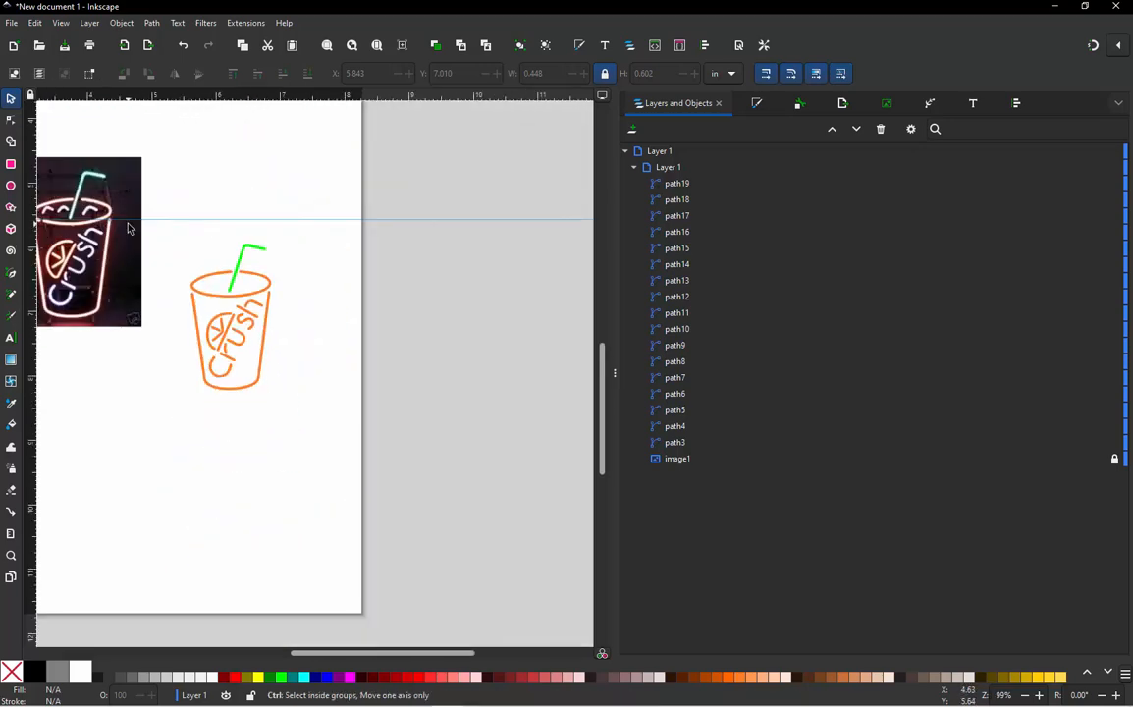
ctrl+scroll(131, 223, up, 2)
ctrl+scroll(283, 274, down, 1)
ctrl+scroll(288, 422, up, 1)
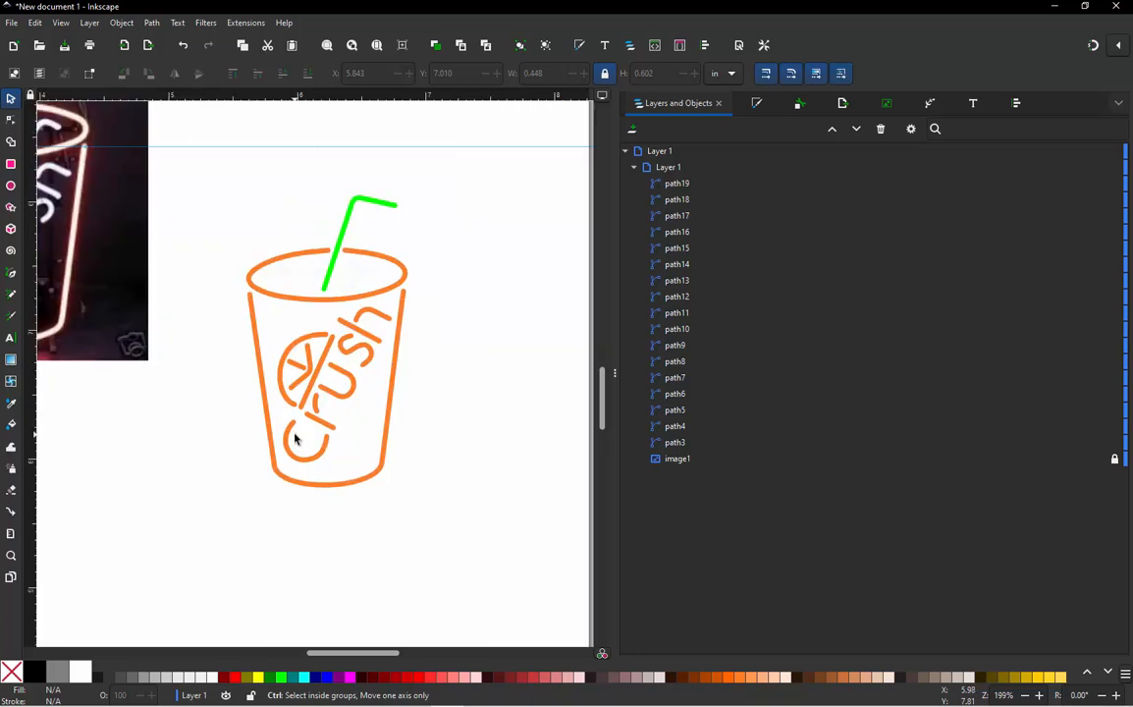
ctrl+scroll(187, 344, down, 1)
ctrl+scroll(147, 323, up, 1)
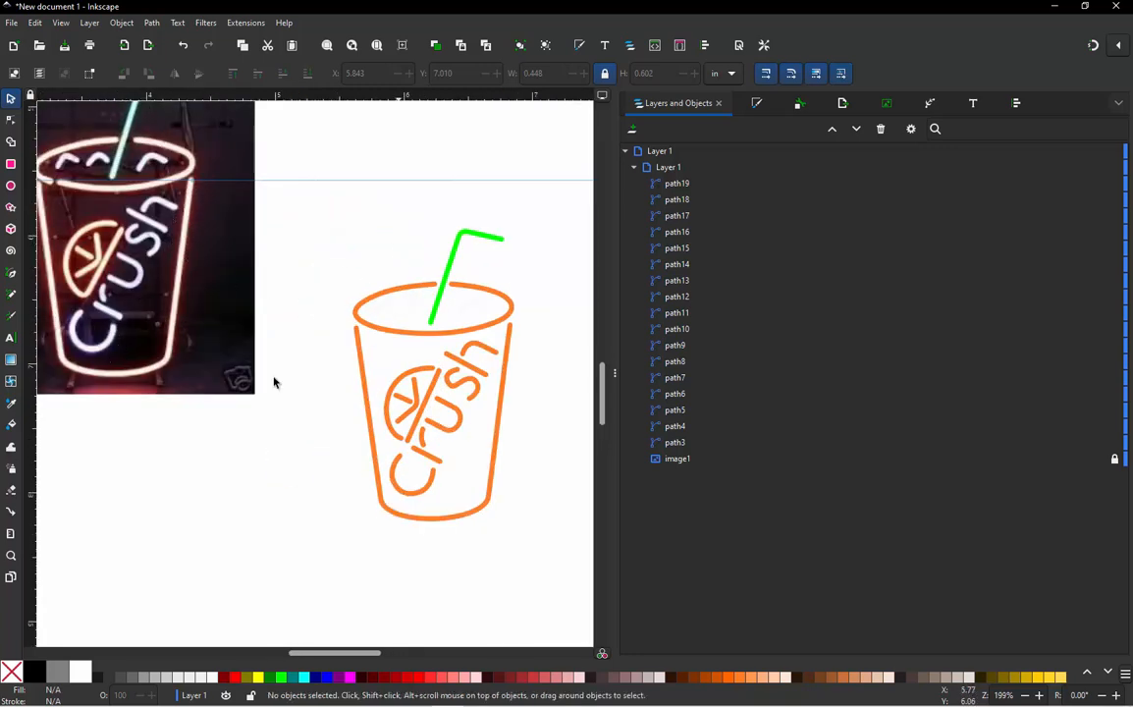
ctrl+scroll(465, 396, up, 1)
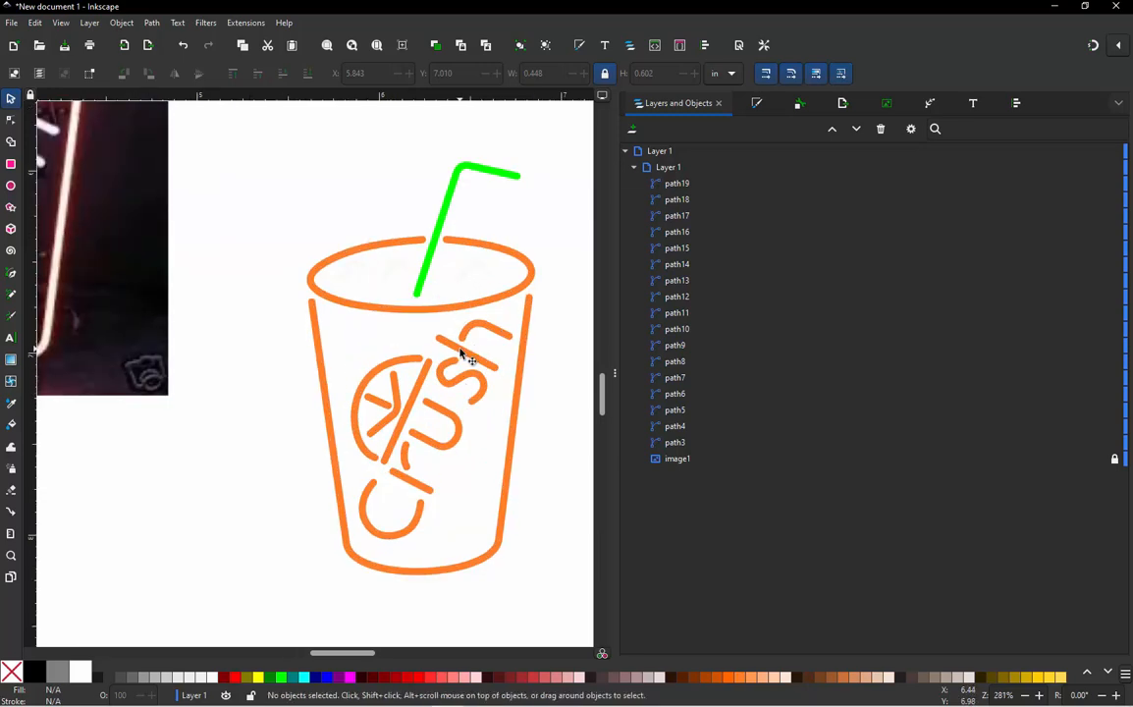
Select all seven paths of the Crush lettering and give them a light grey fill
click(460, 350)
shift+click(471, 326)
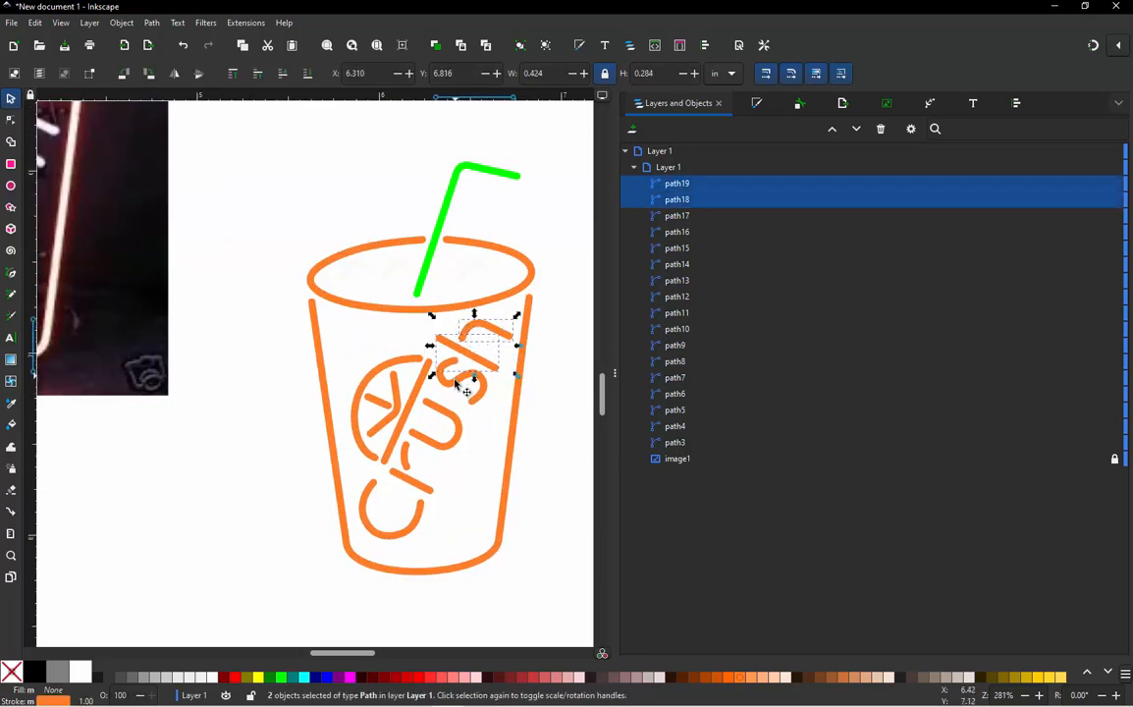
shift+click(457, 420)
shift+click(443, 437)
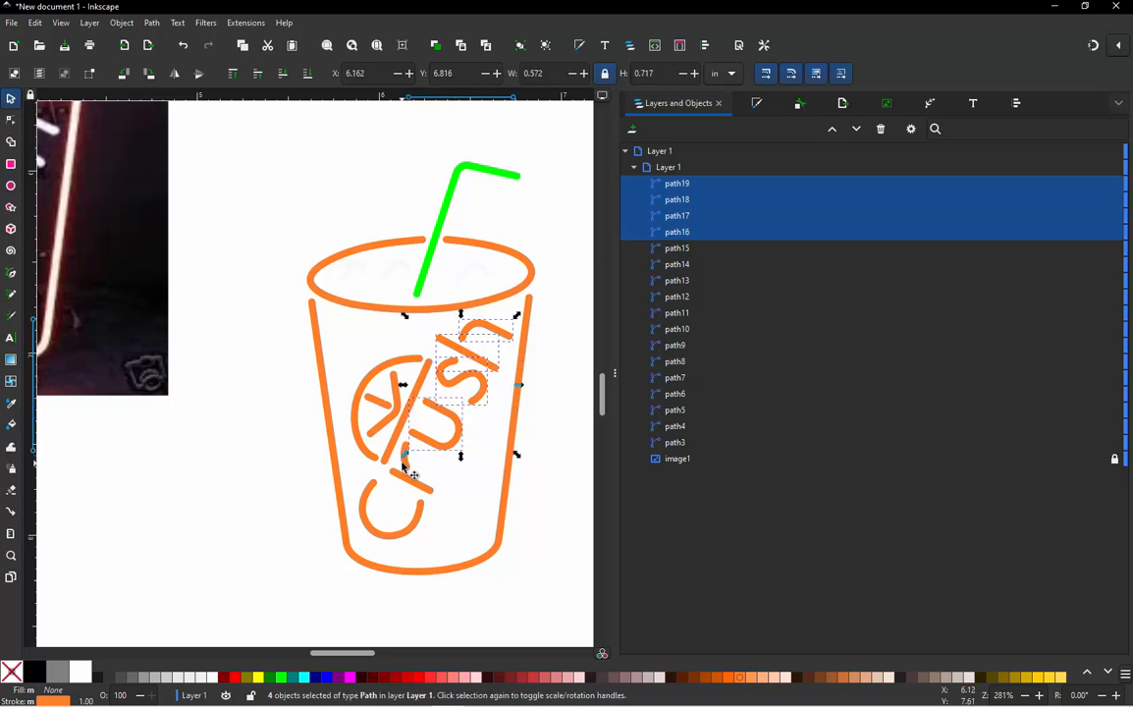
shift+click(402, 461)
shift+click(410, 486)
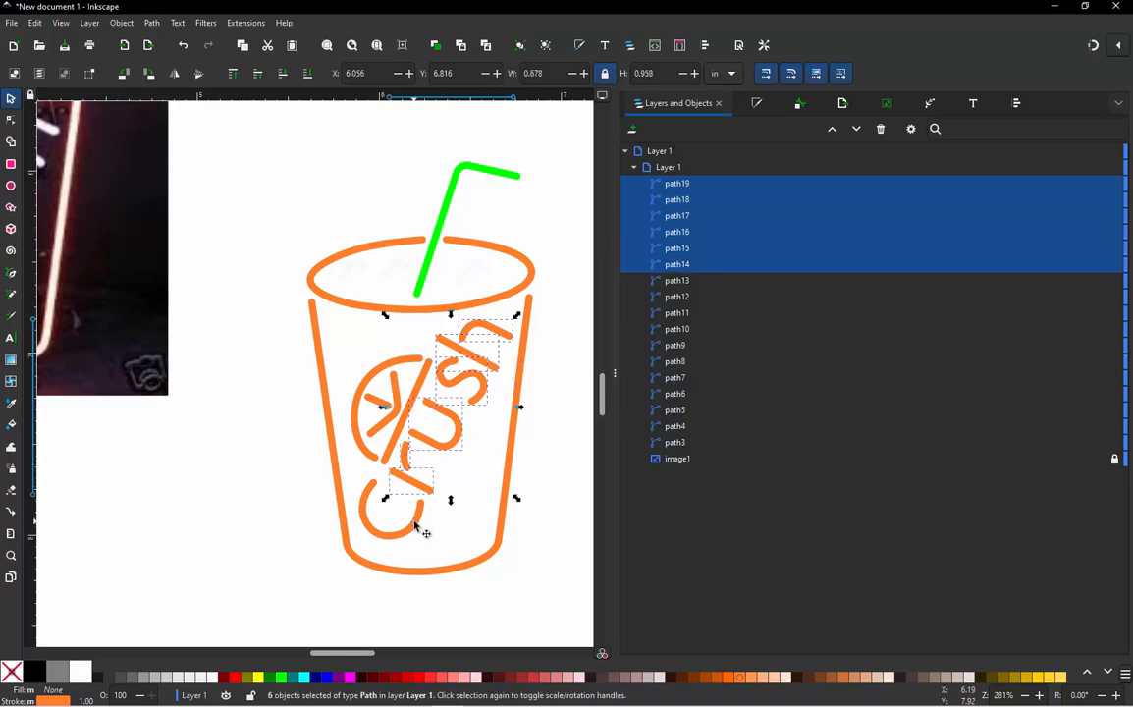
shift+click(420, 530)
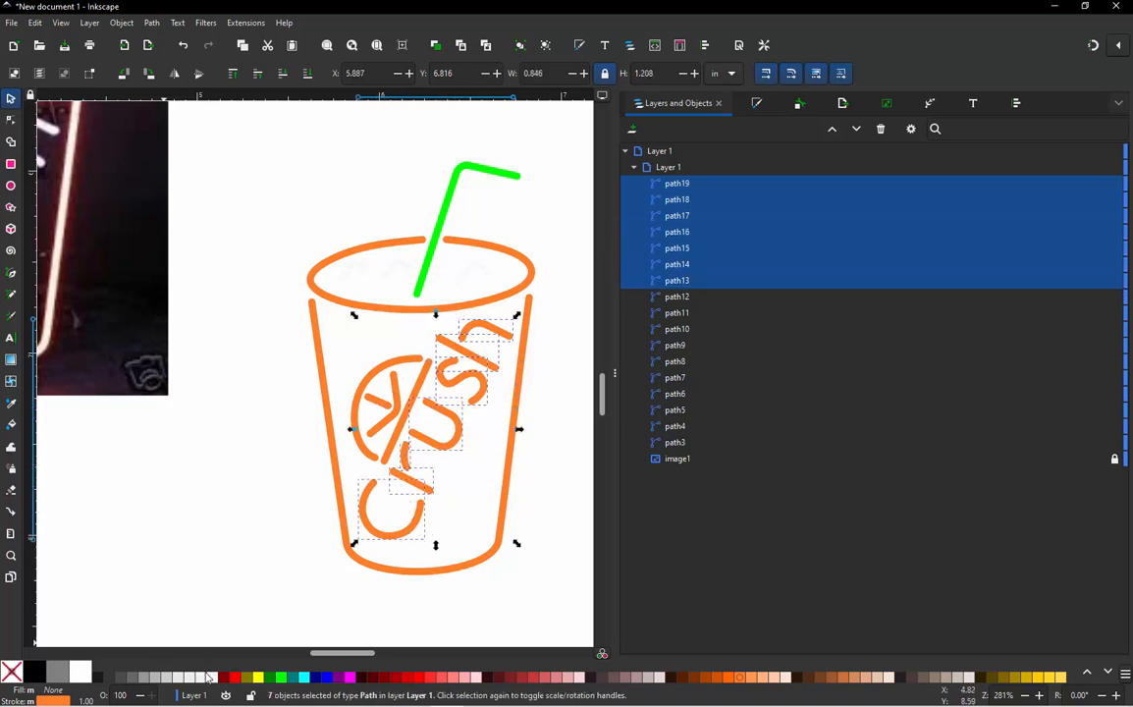
click(208, 677)
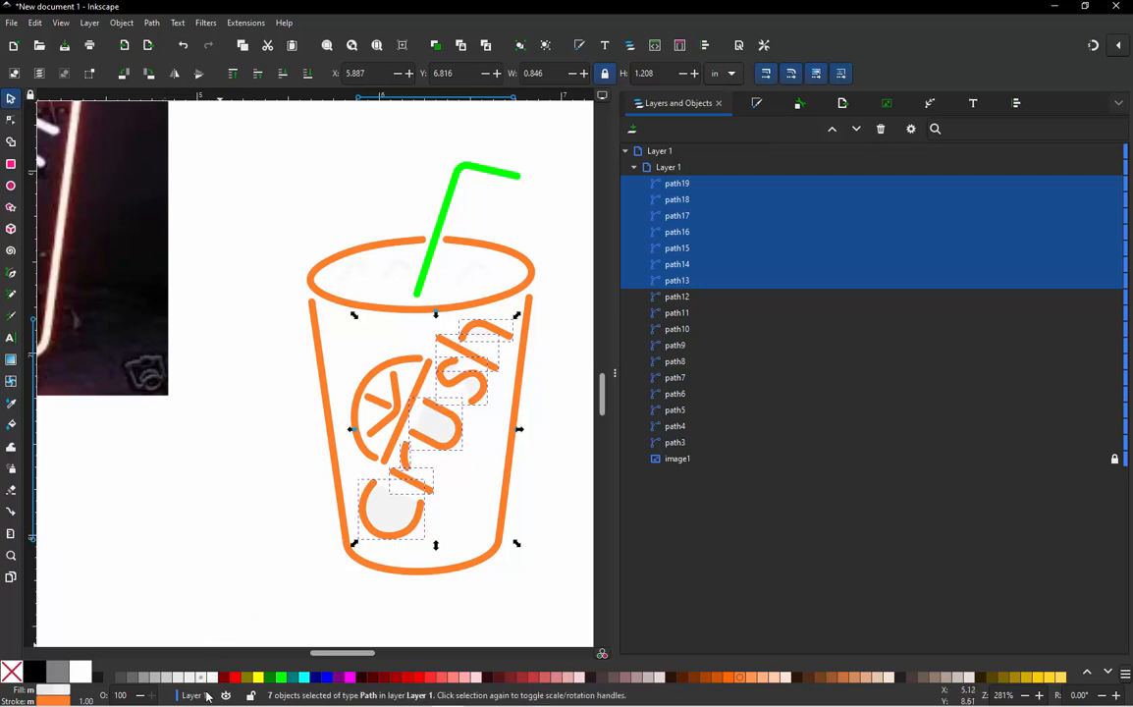
Remove the lettering's orange stroke, set its stroke to 7.5% Gray instead, and deselect the paths
shift+click(9, 674)
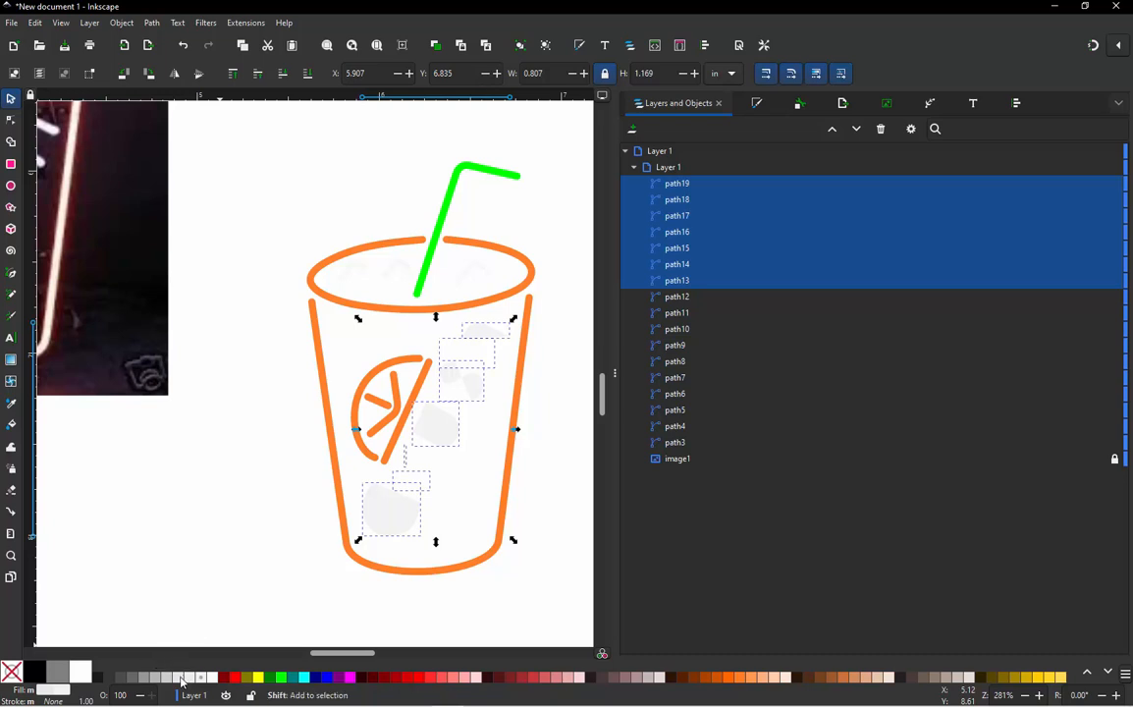
right_click(182, 680)
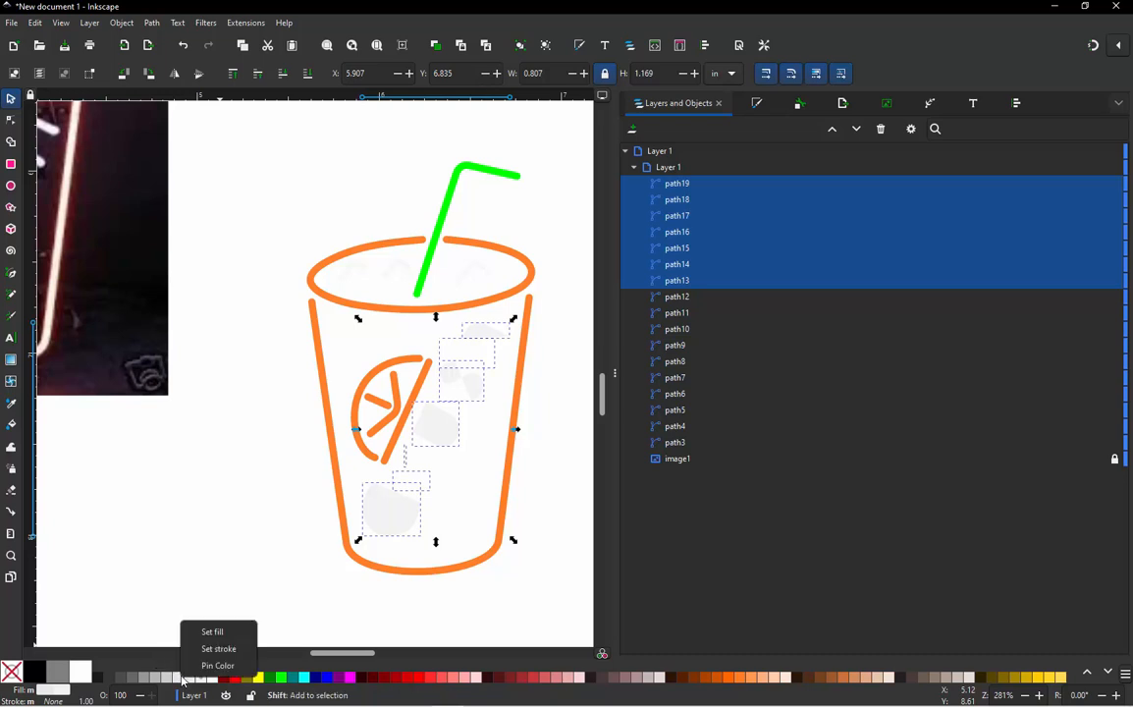
click(179, 602)
right_click(192, 679)
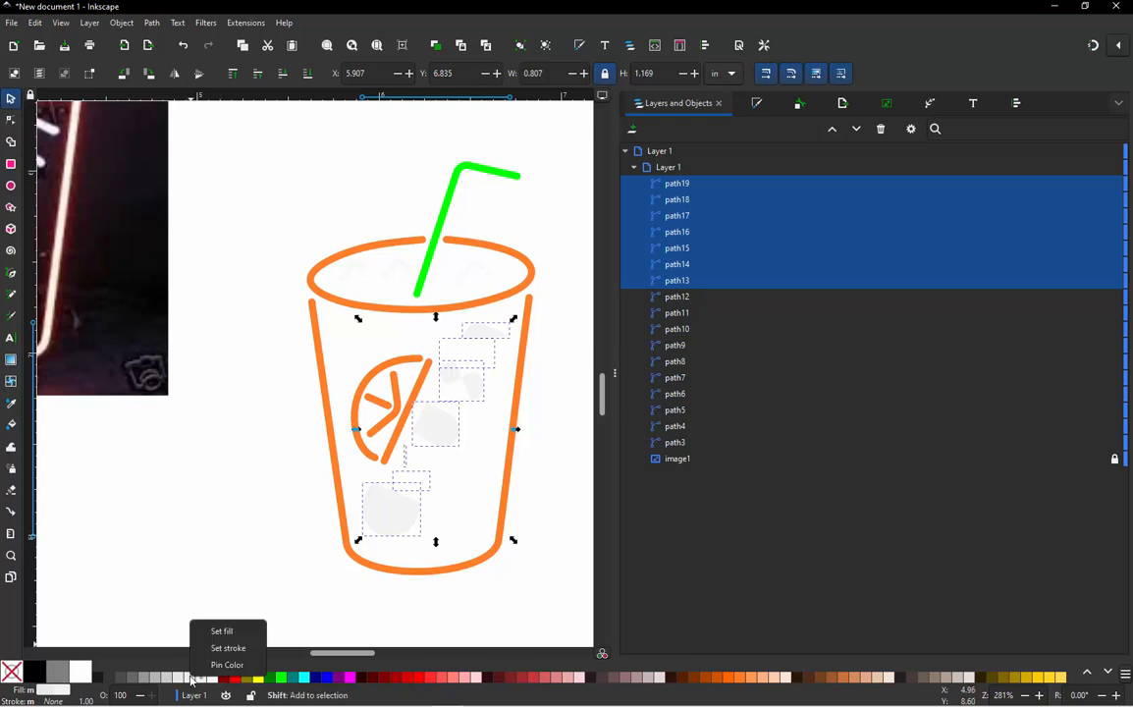
shift+click(190, 678)
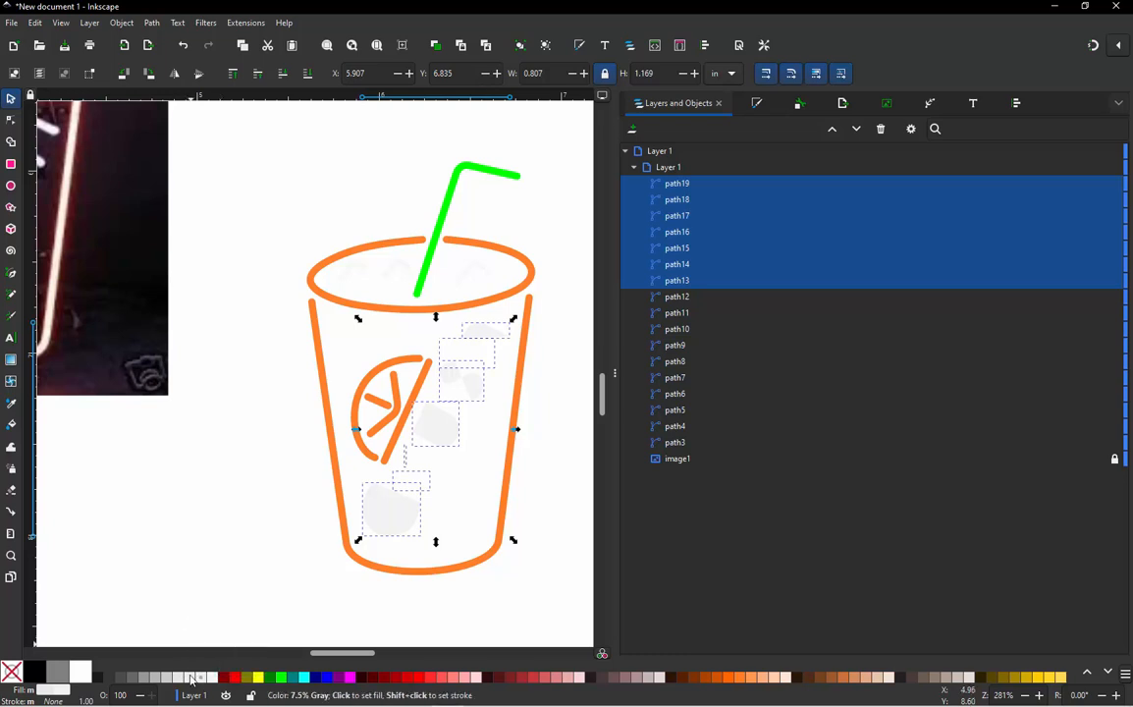
click(207, 533)
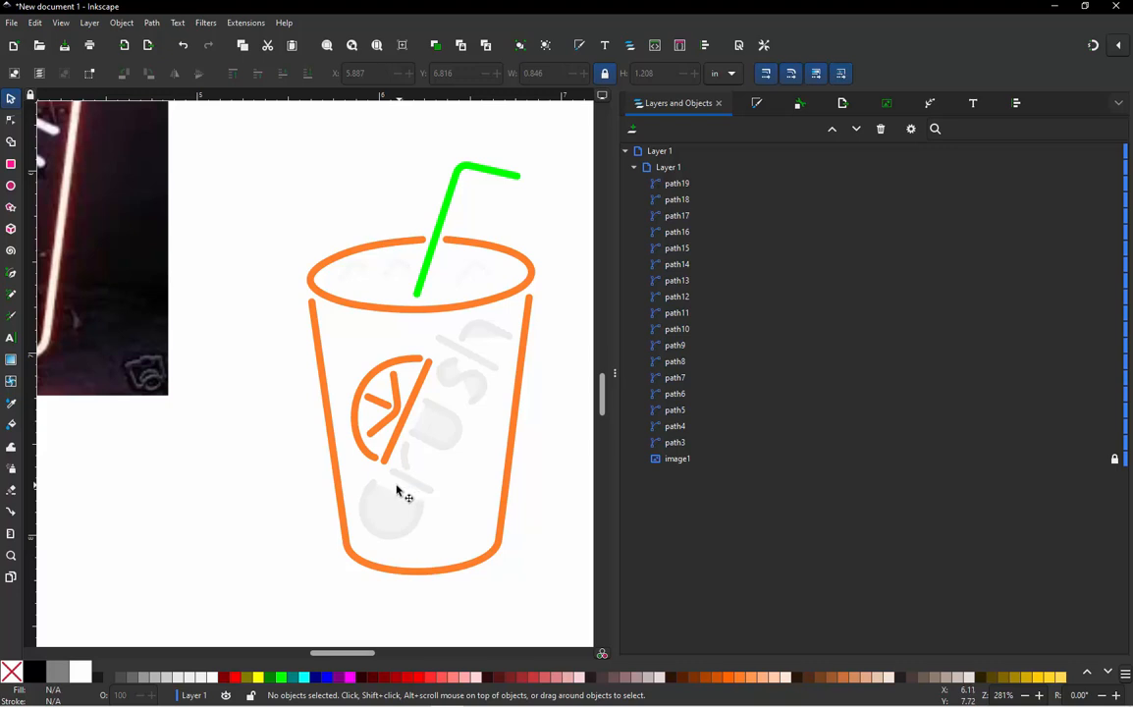
Reselect the grey lettering paths, starting with the two paths of the letter h
scroll(398, 491, up, 1)
scroll(461, 258, down, 1)
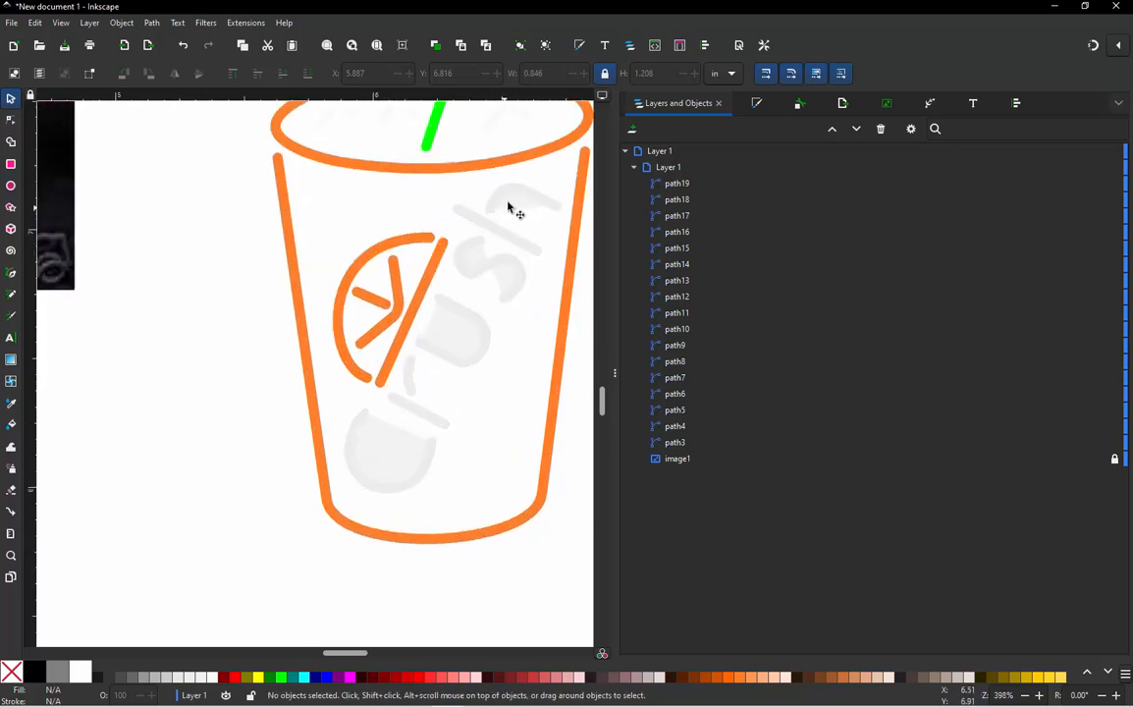
click(518, 192)
shift+click(478, 254)
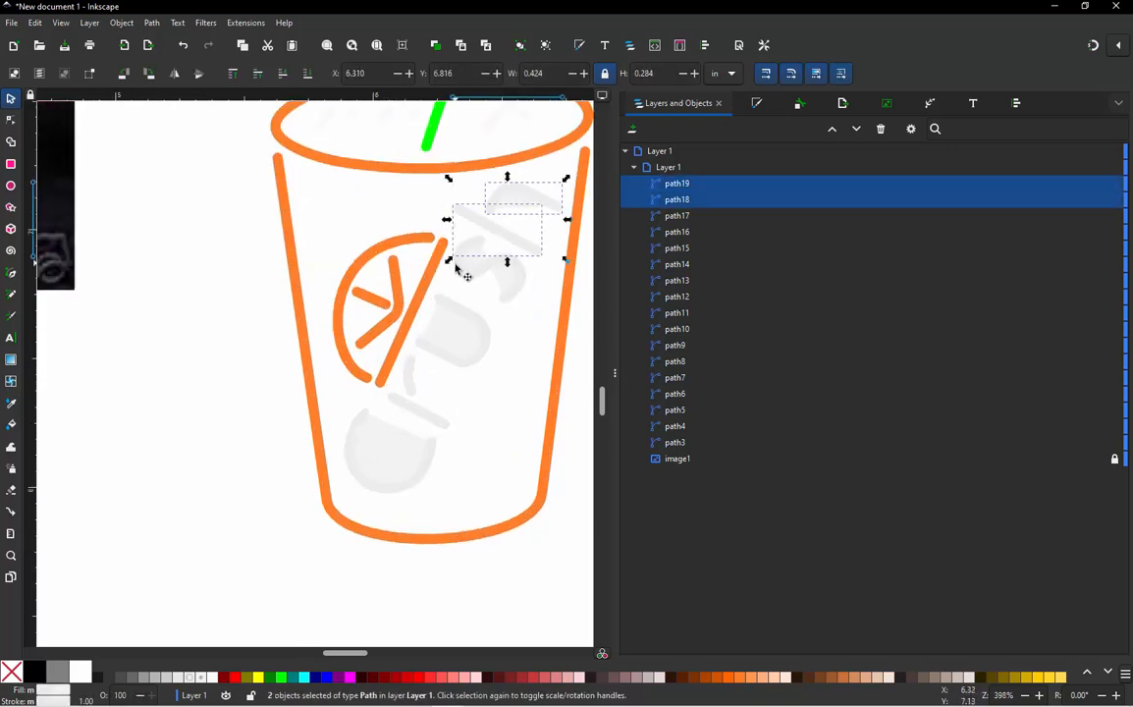
Add the remaining gray "Crush" letter strokes to the selection and remove the fill from all of them
shift+click(465, 267)
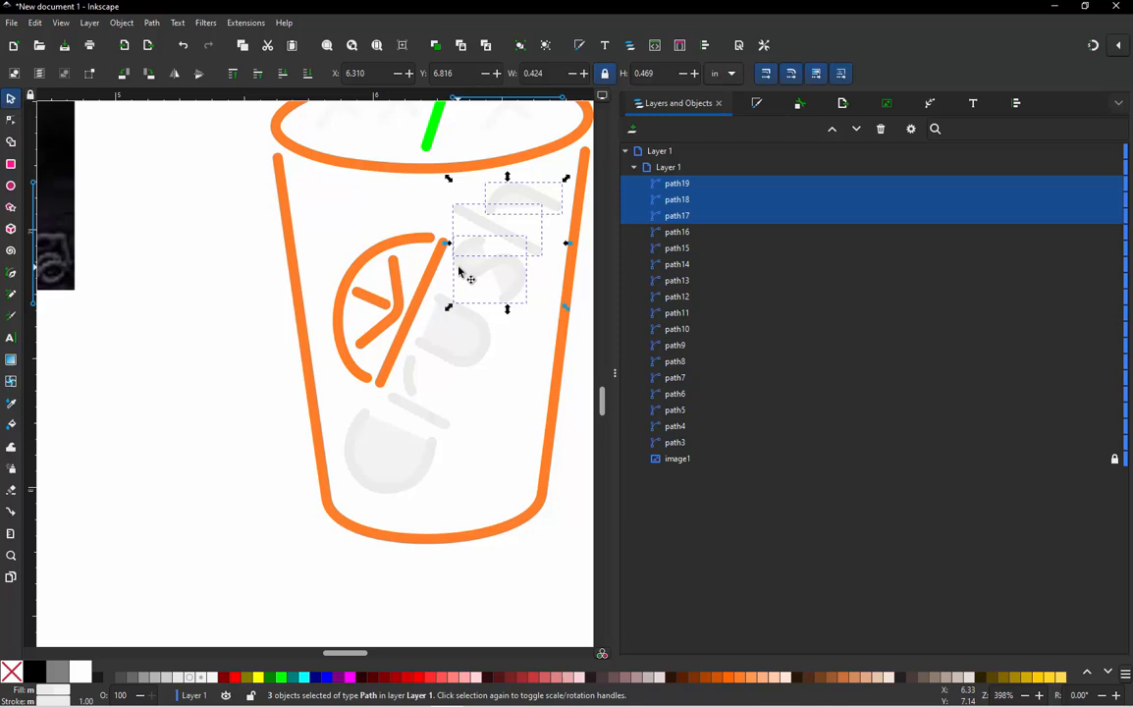
shift+click(461, 329)
shift+click(407, 385)
shift+click(412, 414)
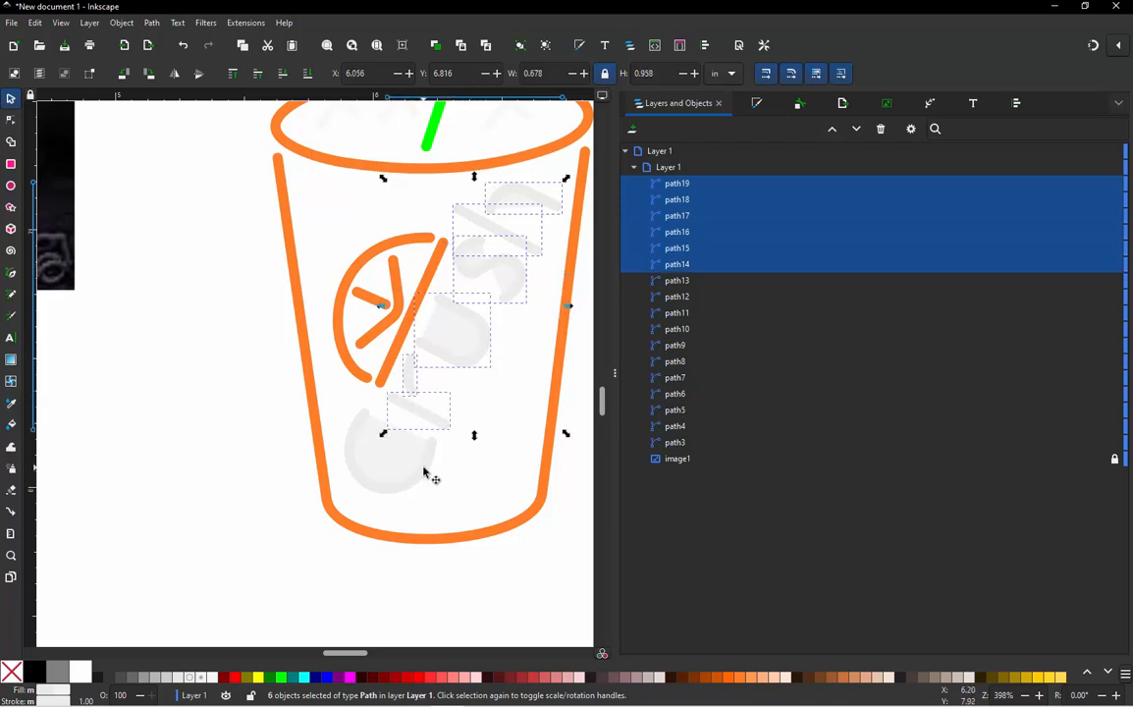
shift+click(430, 473)
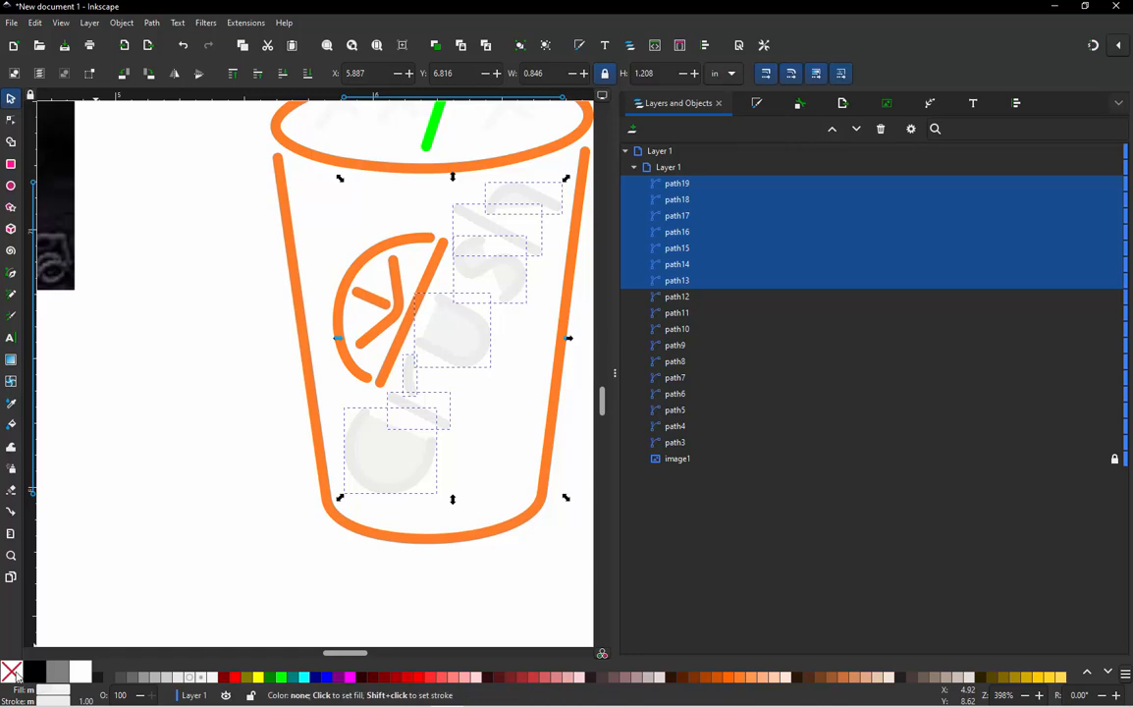
click(232, 536)
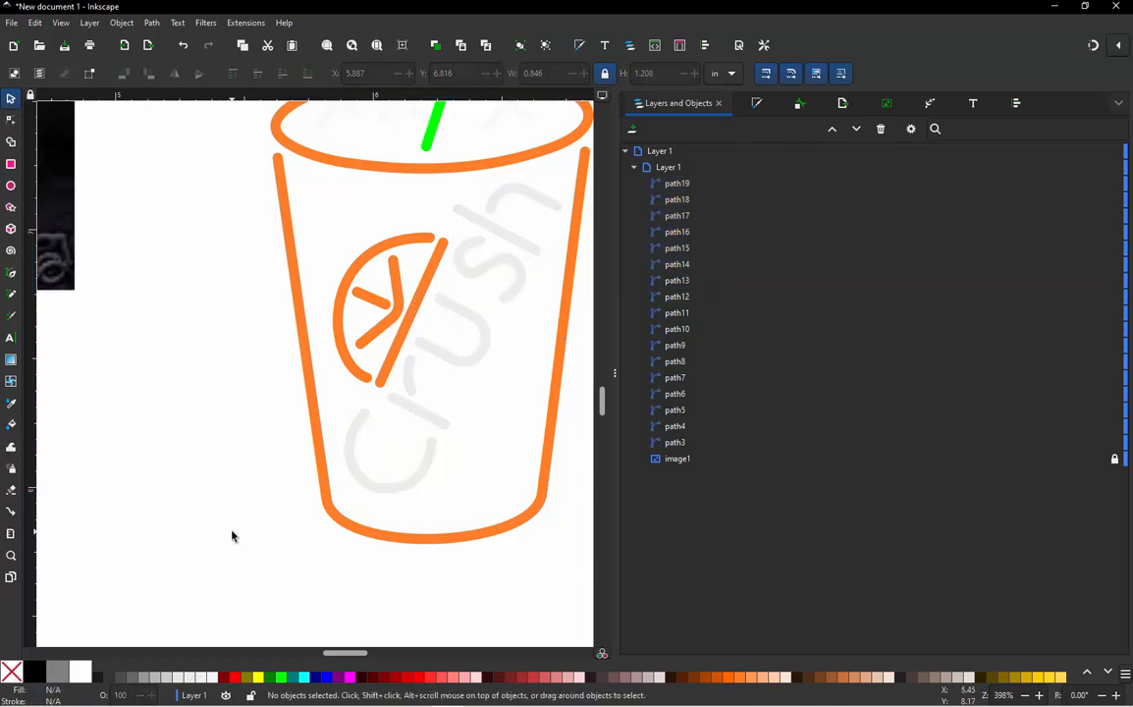
Set the stroke of the three ice marks inside the cup's rim to light gray
scroll(232, 536, down, 1)
scroll(307, 207, up, 1)
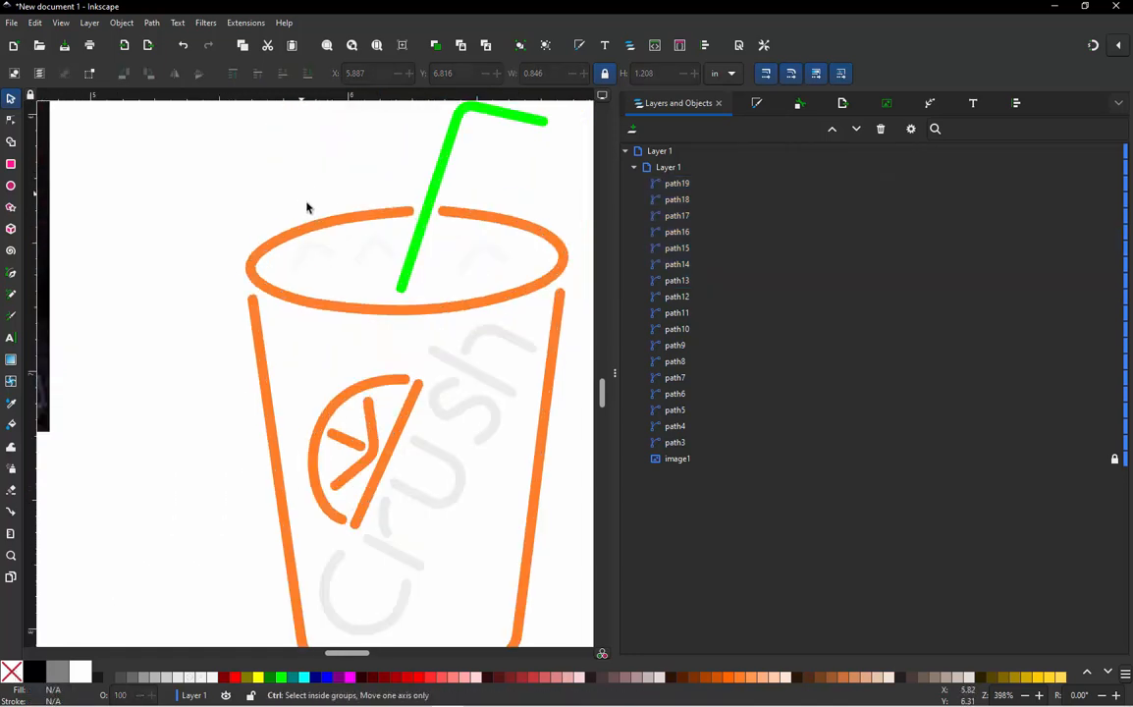
click(308, 258)
shift+click(384, 258)
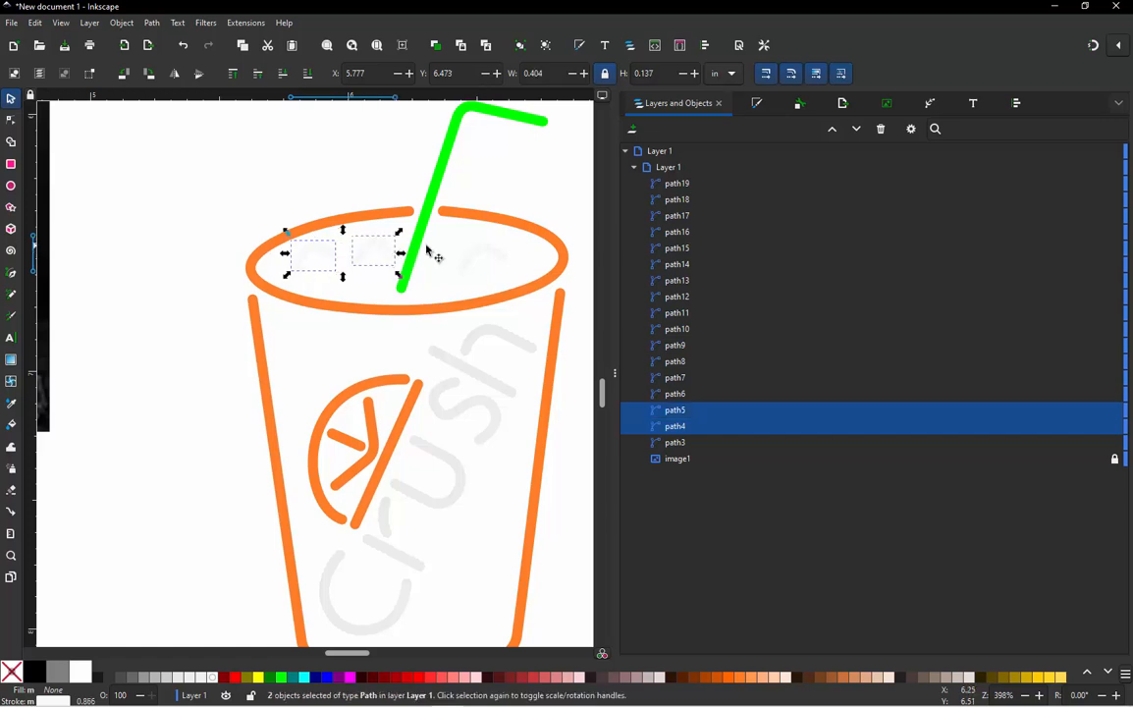
shift+click(472, 268)
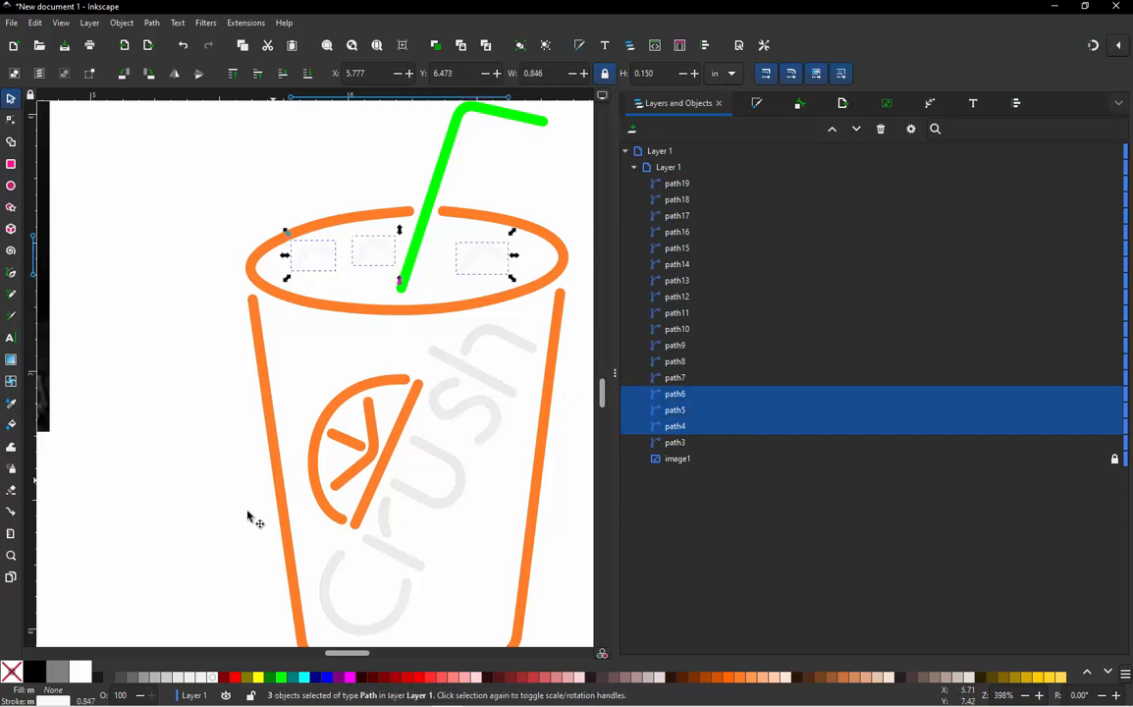
shift+click(179, 678)
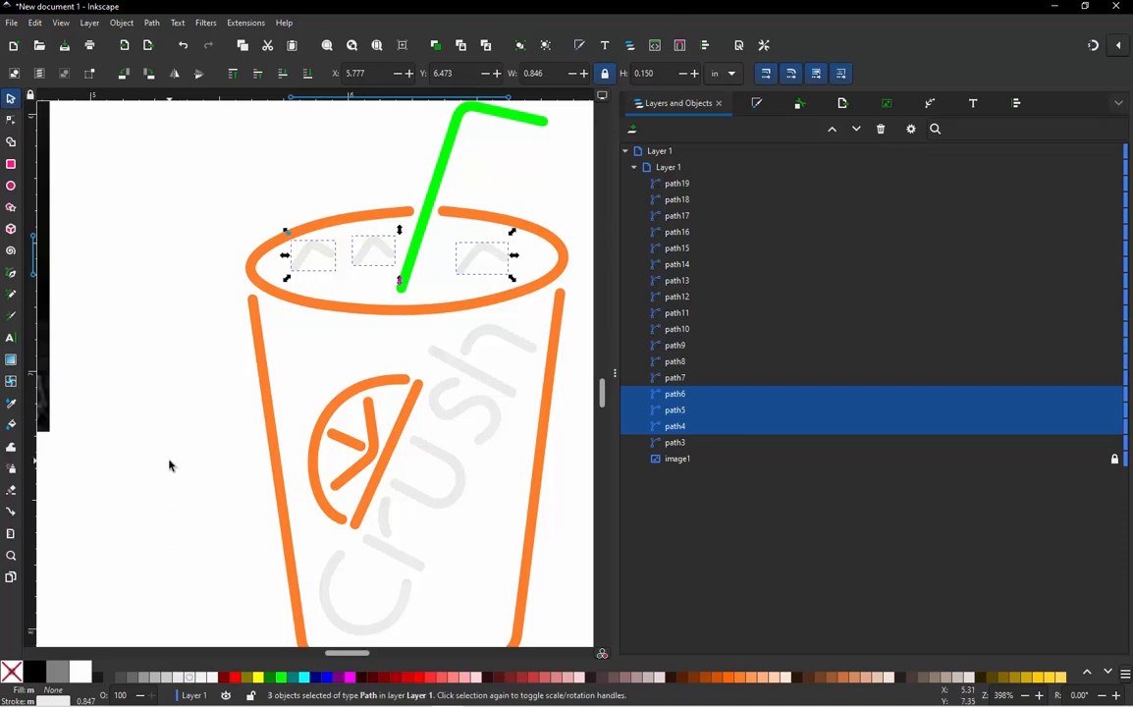
click(181, 433)
Remove the horizontal guide above the cup and select all paths of the cup drawing
scroll(264, 265, down, 1)
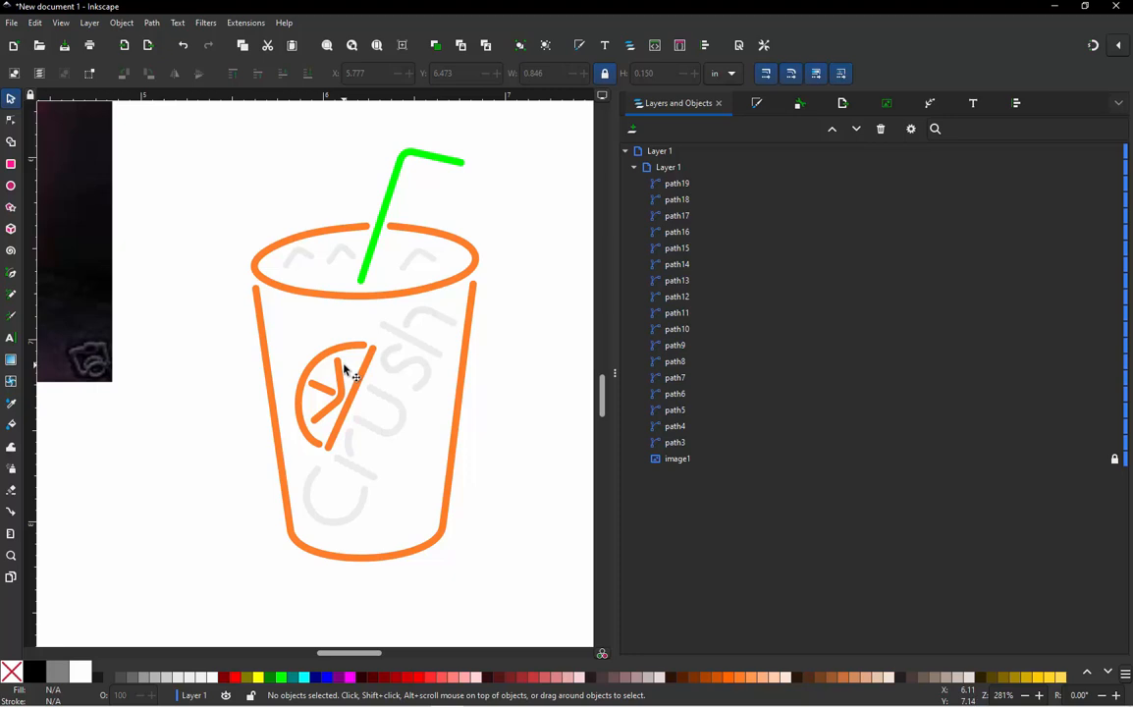
scroll(344, 368, down, 1)
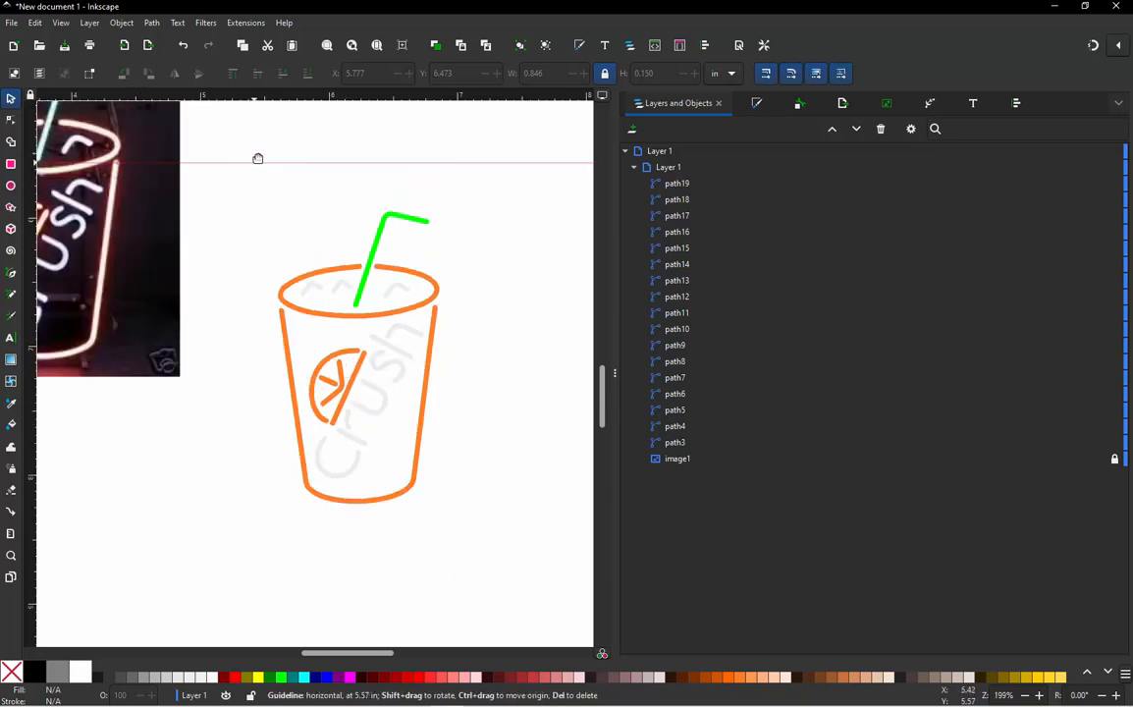
drag(257, 162, 283, 79)
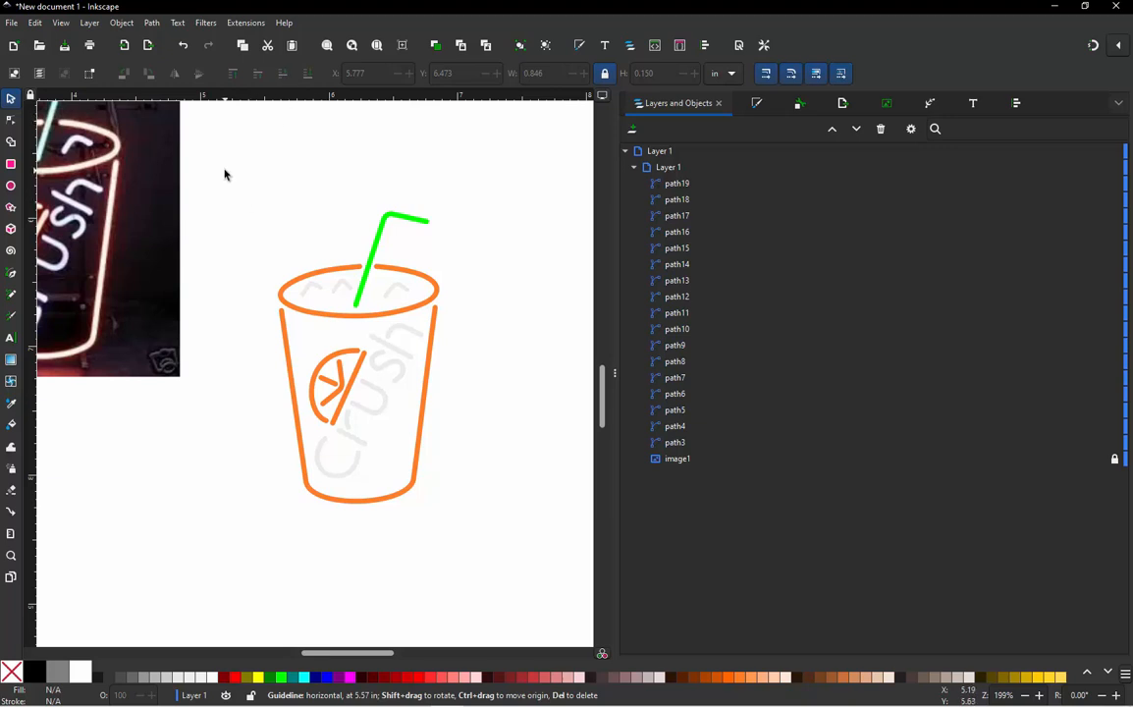
mouse_move(225, 173)
mouse_down()
mouse_move(462, 498)
mouse_move(501, 527)
mouse_up()
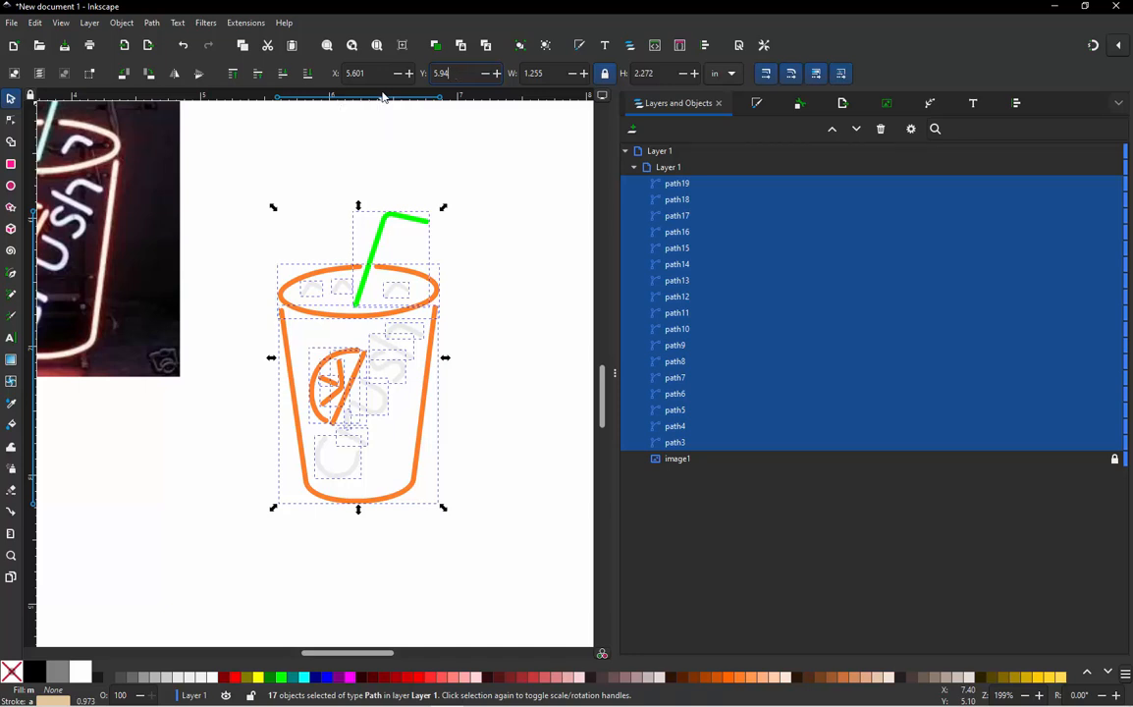
Set the selected drawing's Y position to 20 in and move it back onto the page beside the reference photo
key(Return)
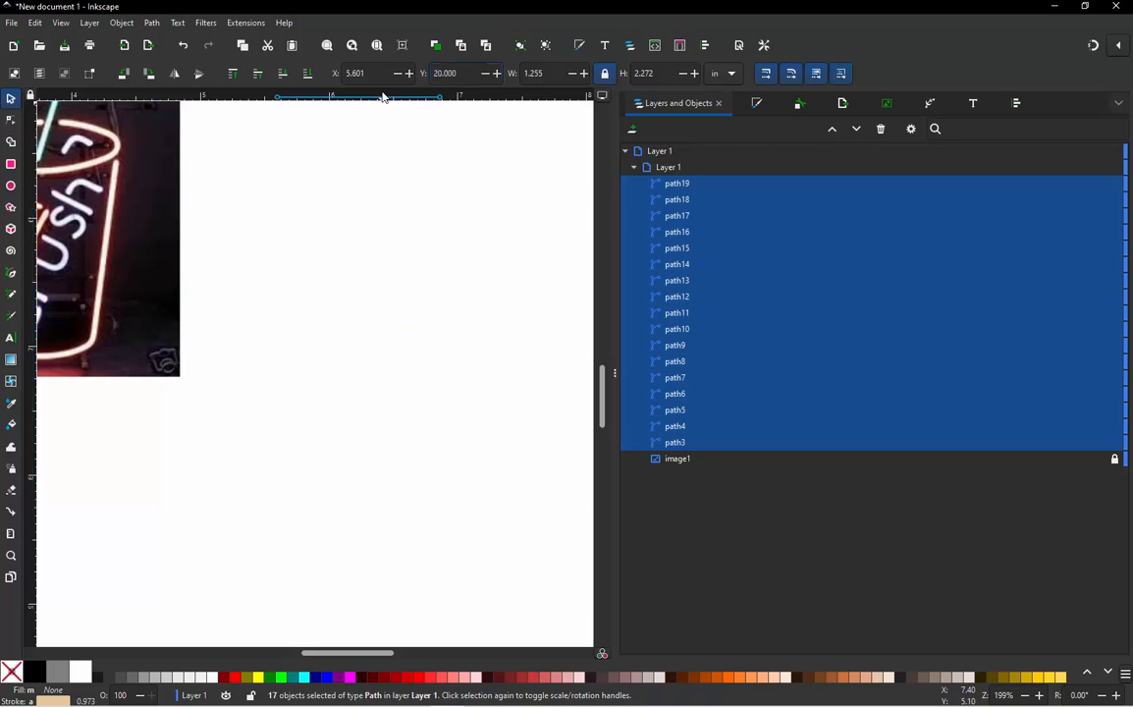
ctrl+scroll(425, 268, down, 8)
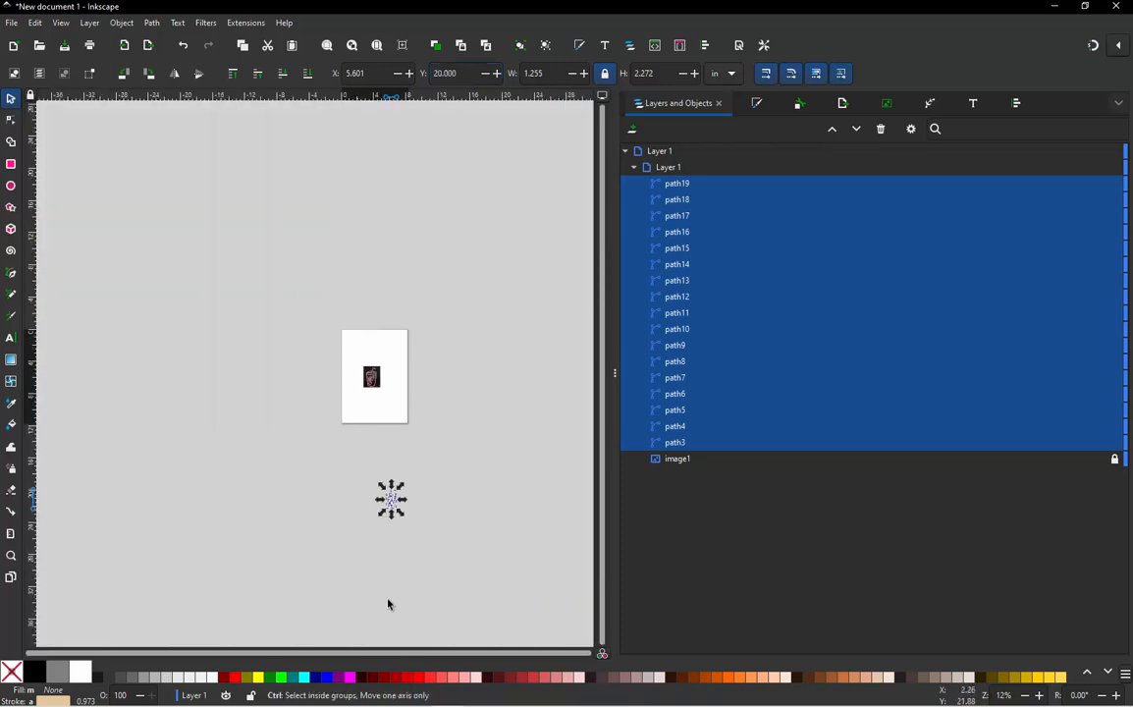
ctrl+scroll(387, 589, up, 2)
drag(432, 355, 428, 204)
scroll(428, 204, up, 5)
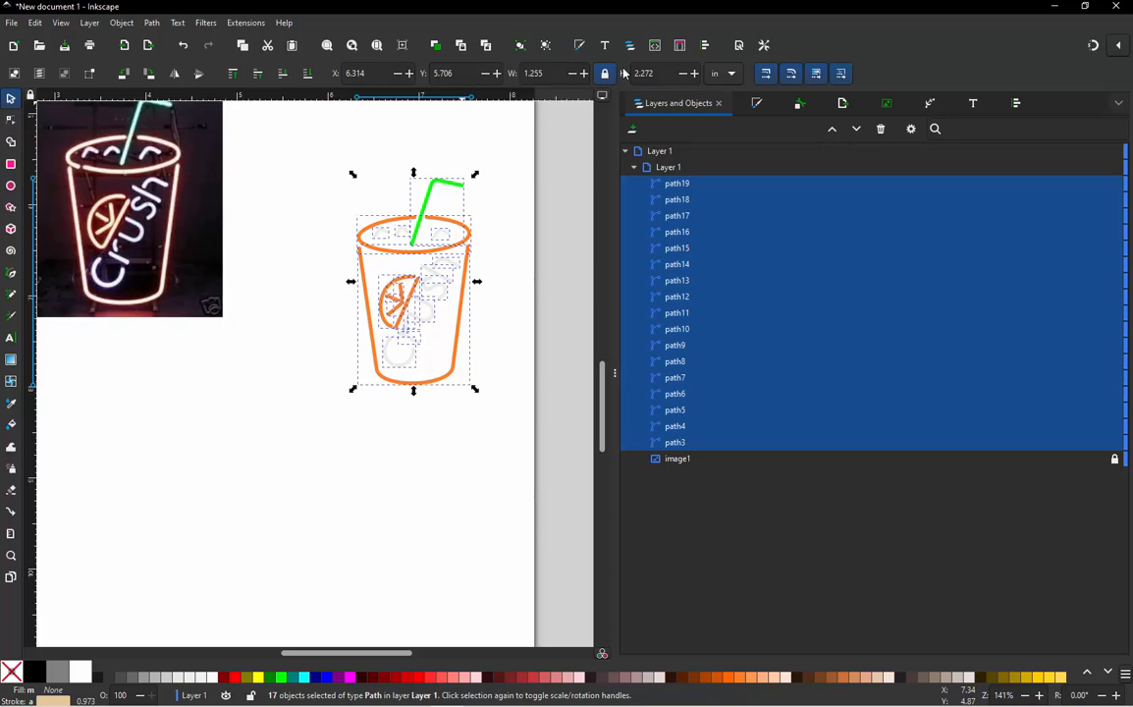
Scale the cup drawing proportionally to a height of 20 in and move it clear of the page, to its right
drag(656, 73, 610, 89)
text(20)
key(Return)
scroll(301, 329, down, 6)
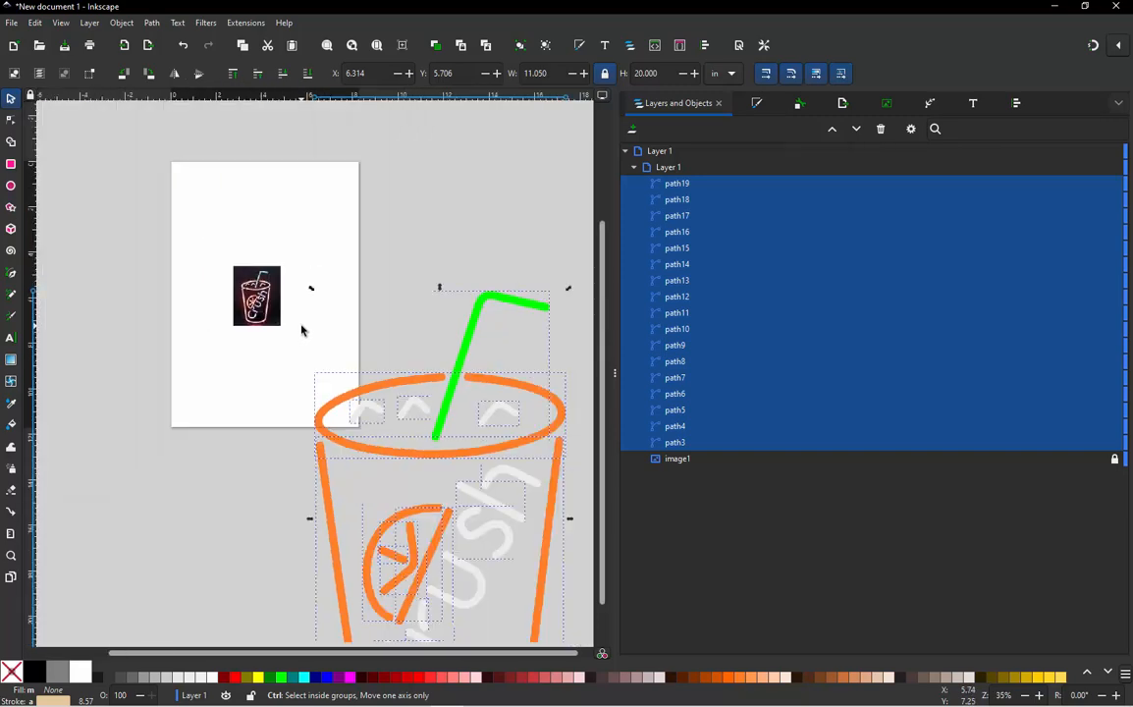
mouse_move(385, 412)
mouse_down()
mouse_move(452, 295)
mouse_move(481, 210)
mouse_up()
scroll(480, 210, up, 2)
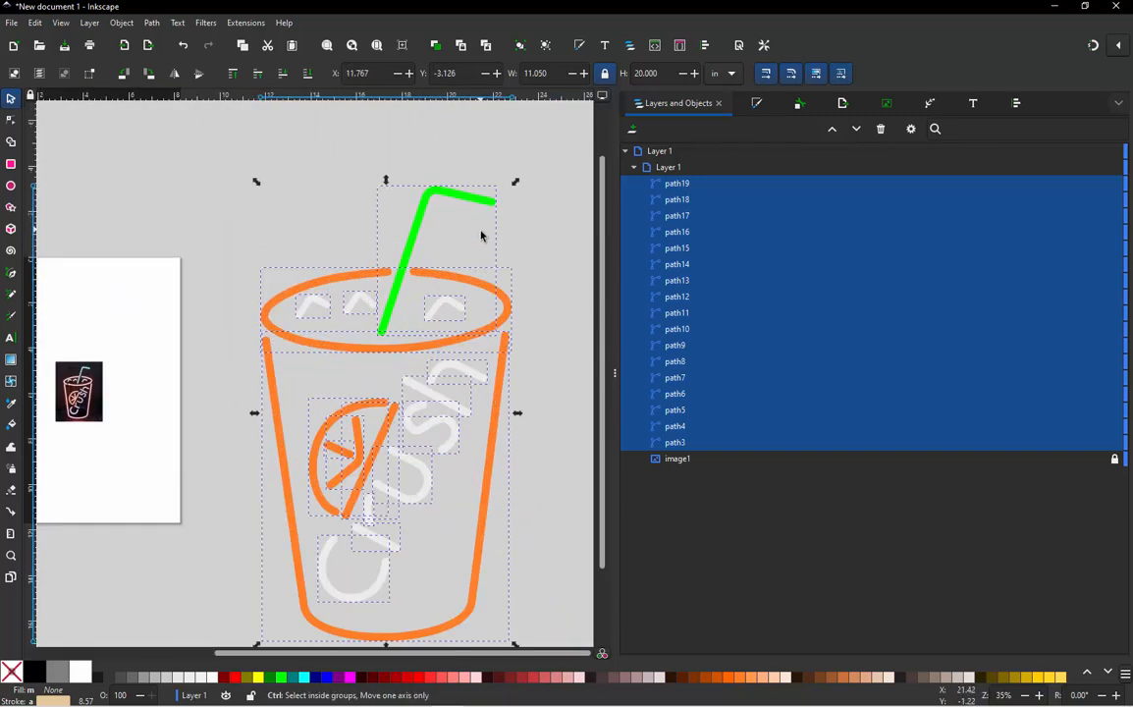
click(301, 228)
scroll(323, 244, down, 2)
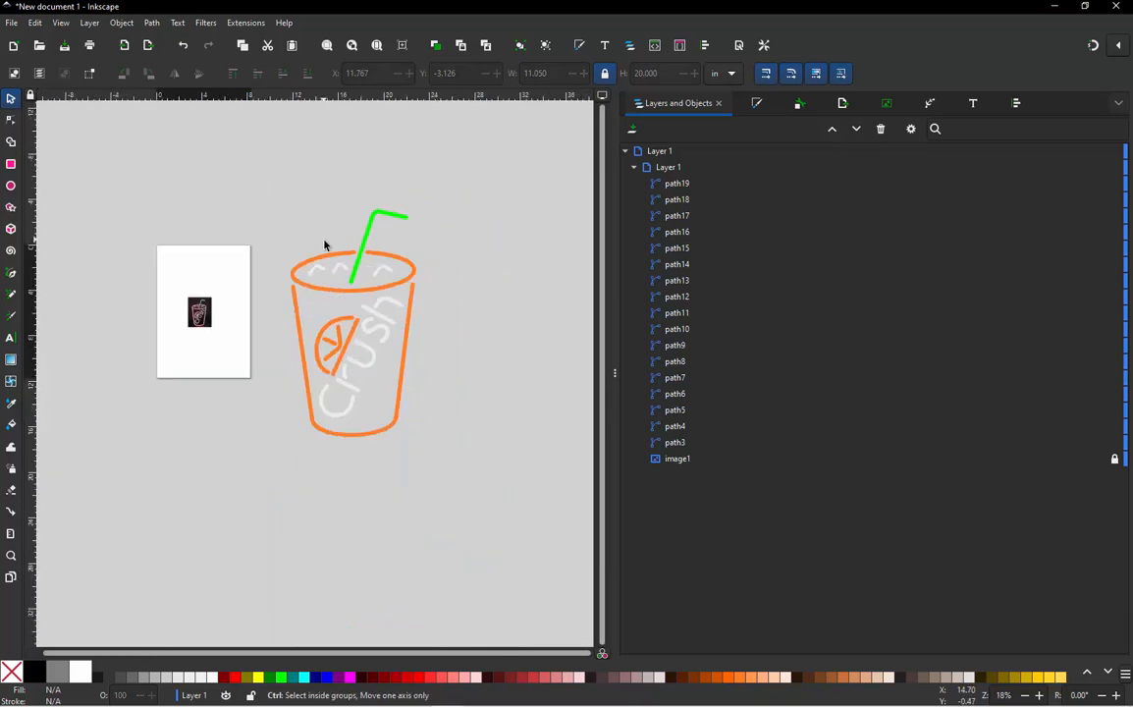
scroll(336, 237, up, 1)
mouse_move(493, 171)
mouse_down()
mouse_move(424, 343)
mouse_move(217, 594)
mouse_up()
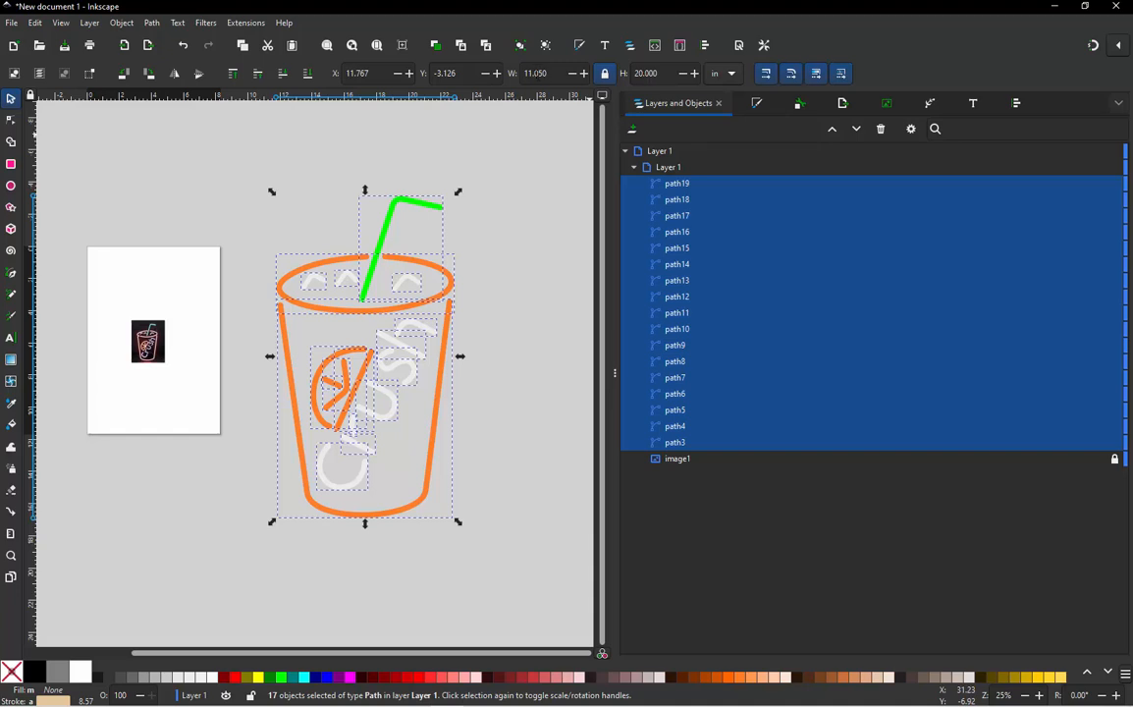
click(477, 246)
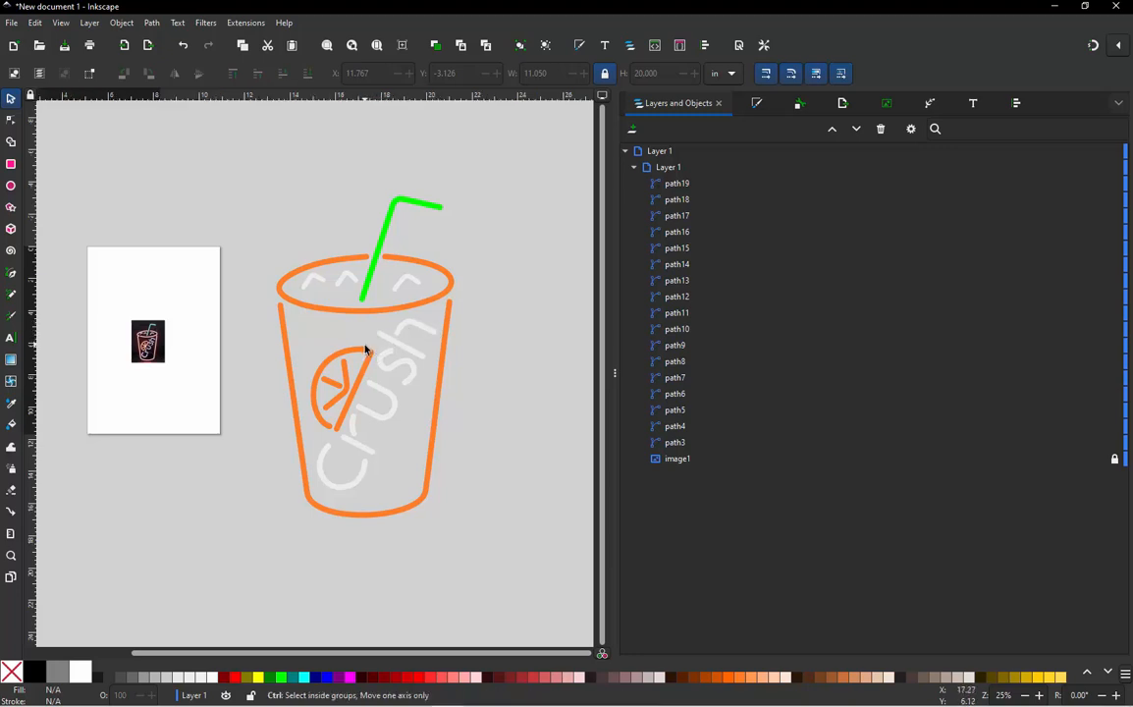
Preview the length measurement of the orange slice's straight edge with Measure Path, using inches as the length unit
scroll(365, 350, up, 3)
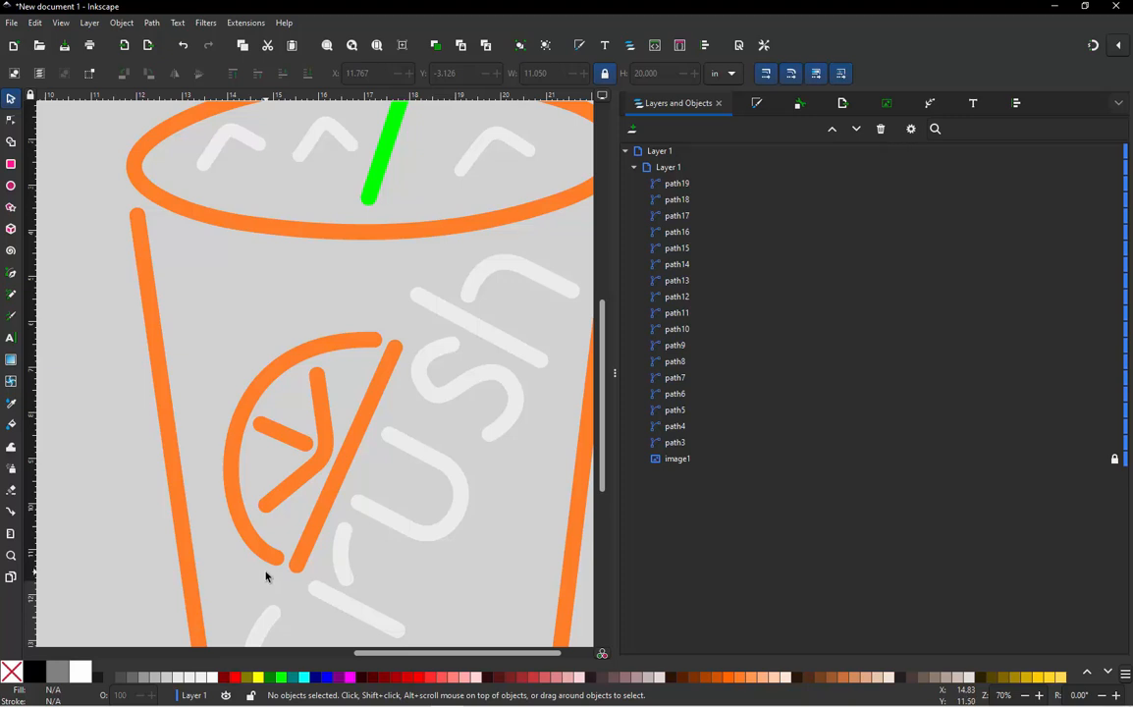
click(346, 462)
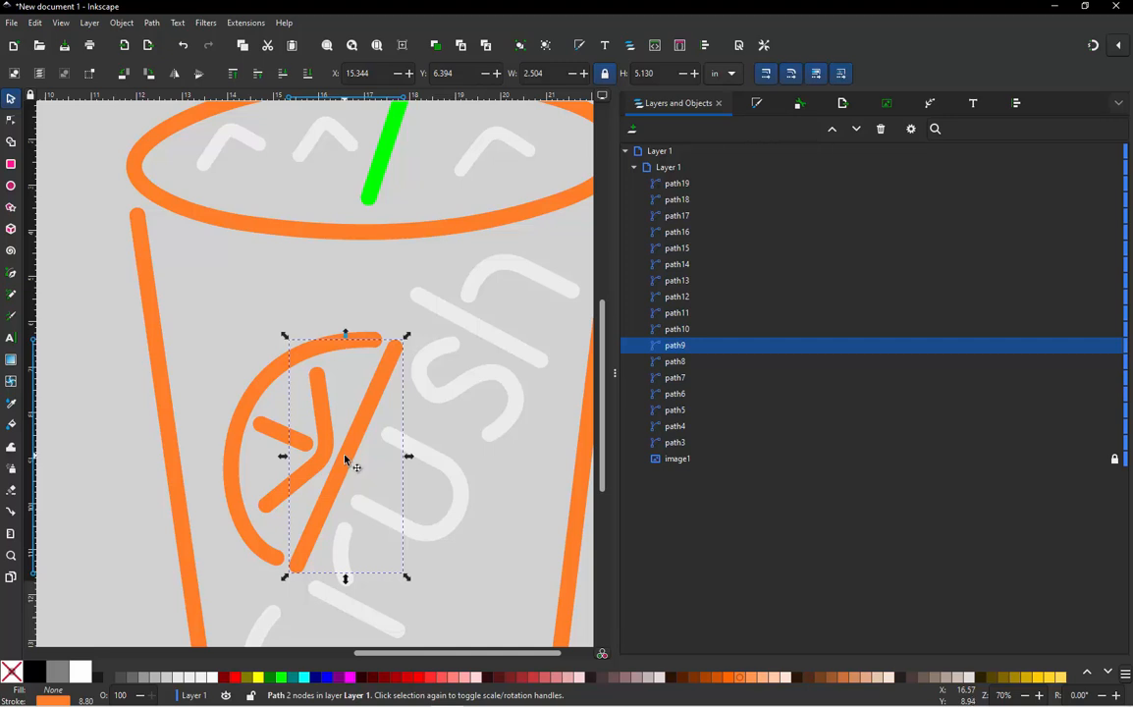
click(247, 23)
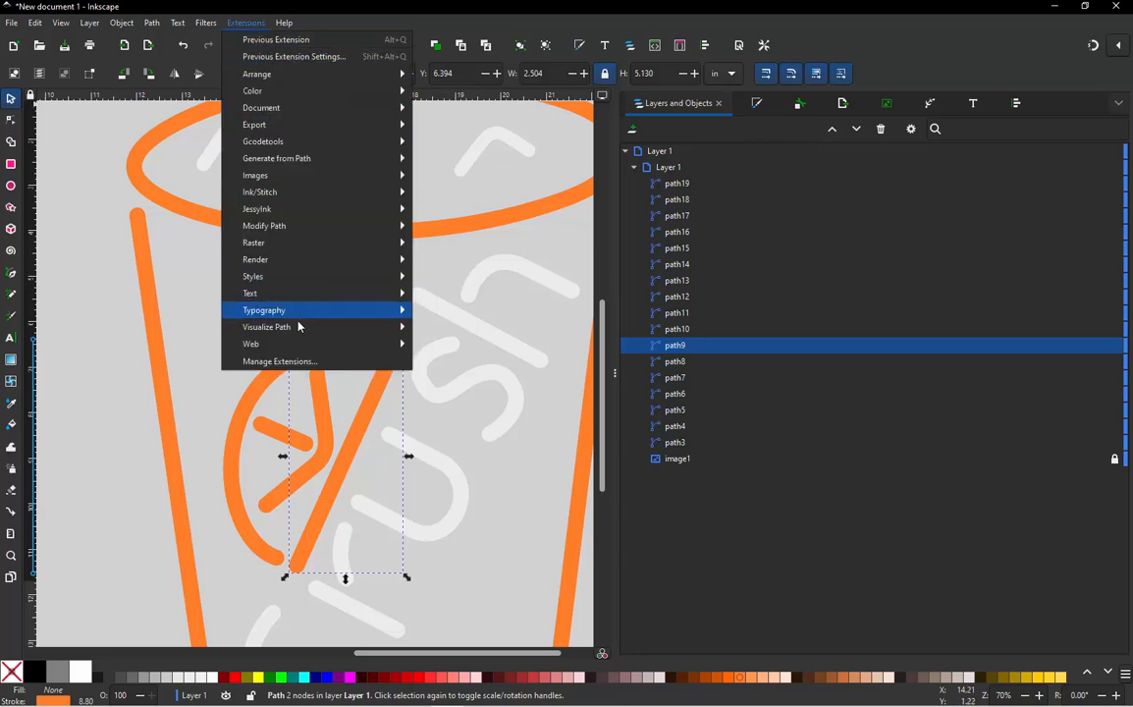
mouse_move(298, 325)
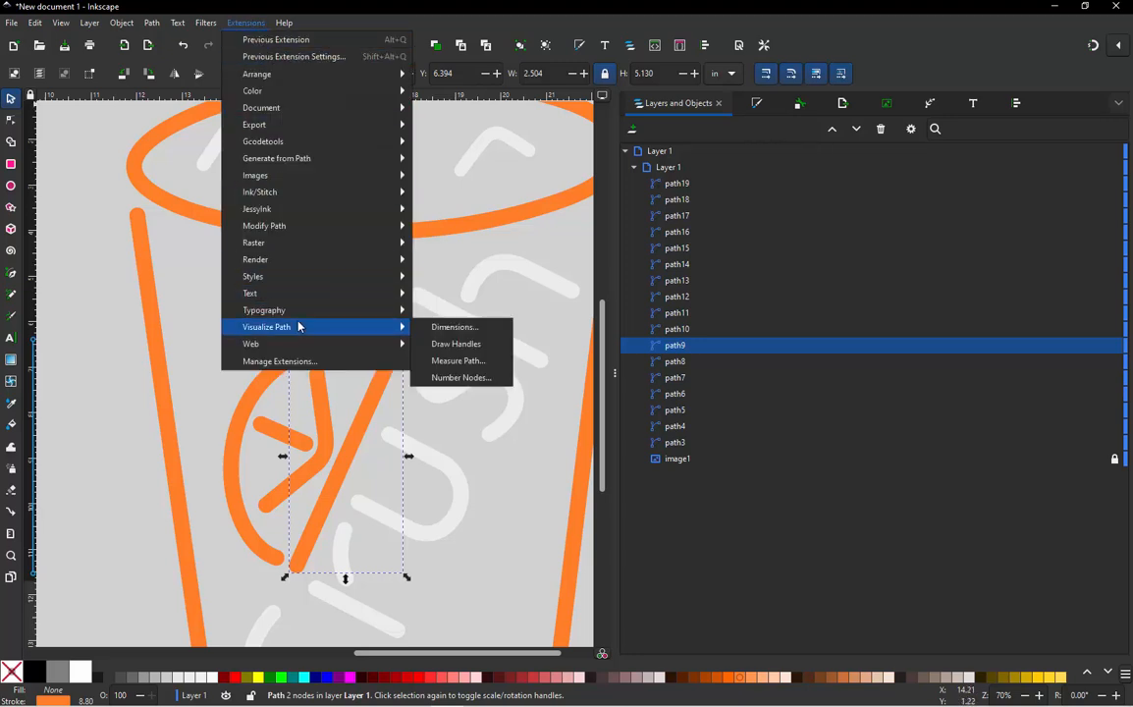
click(453, 362)
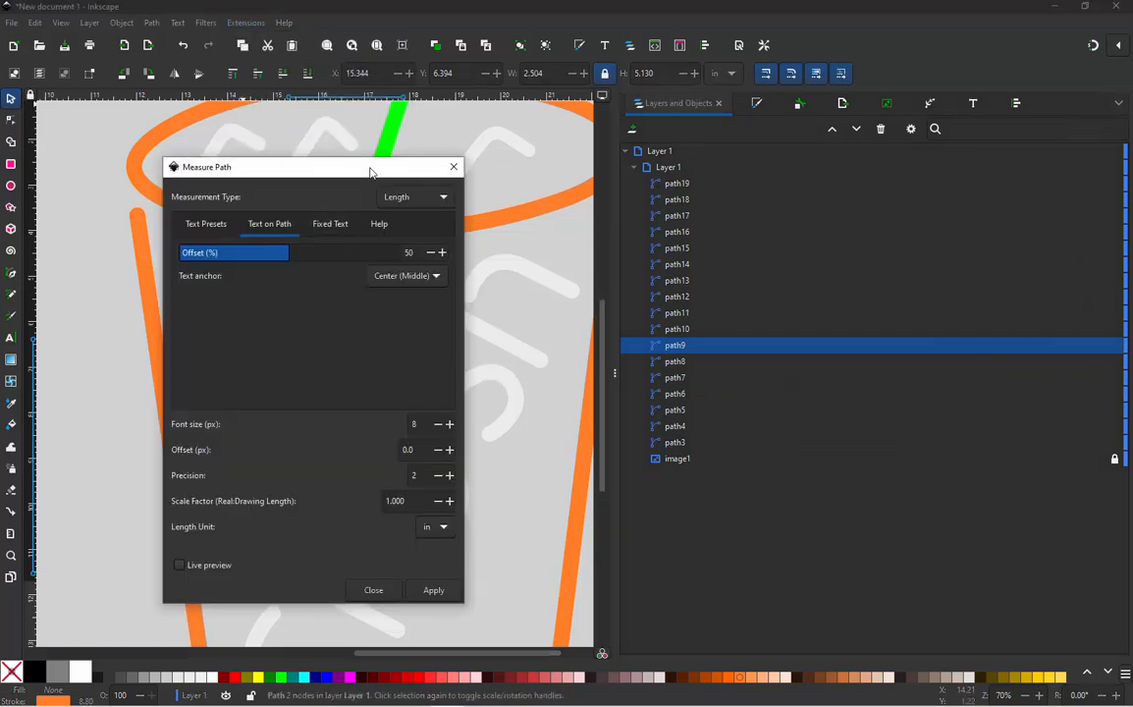
drag(339, 167, 824, 134)
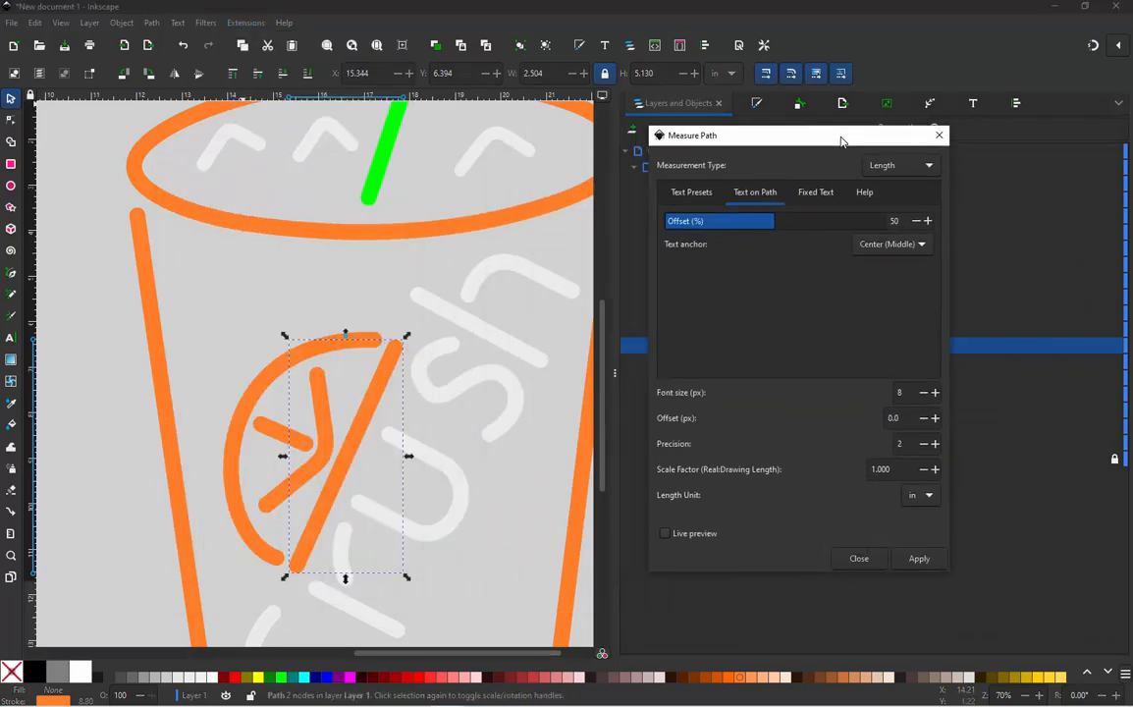
click(668, 534)
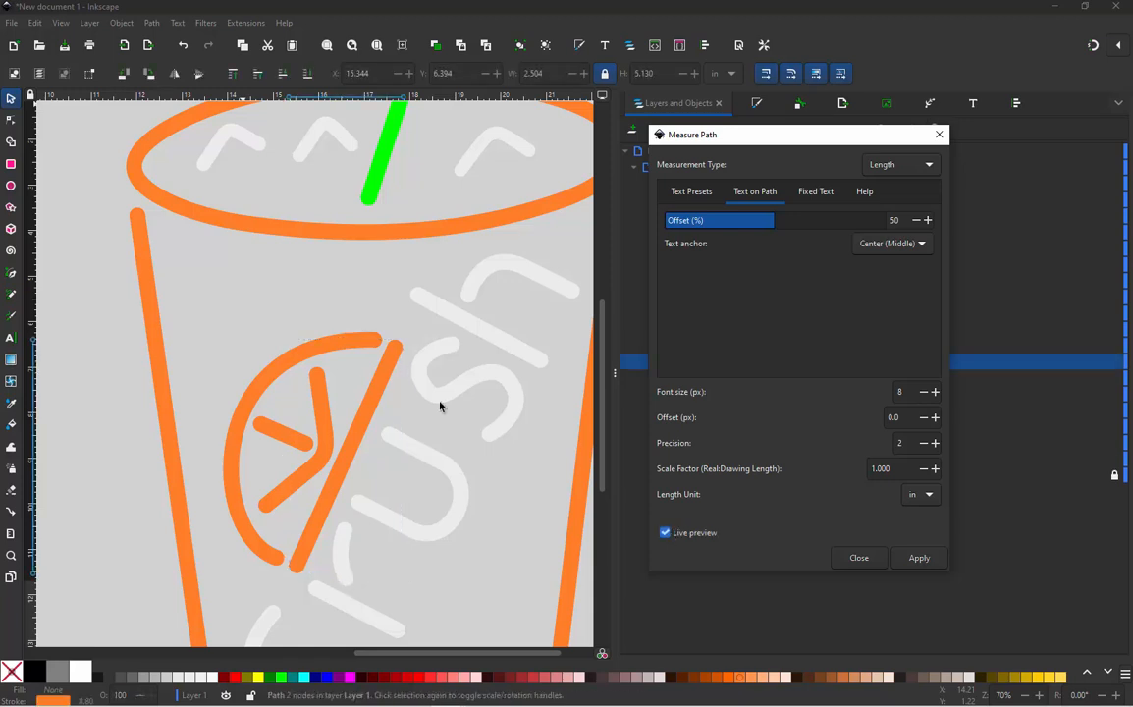
click(922, 499)
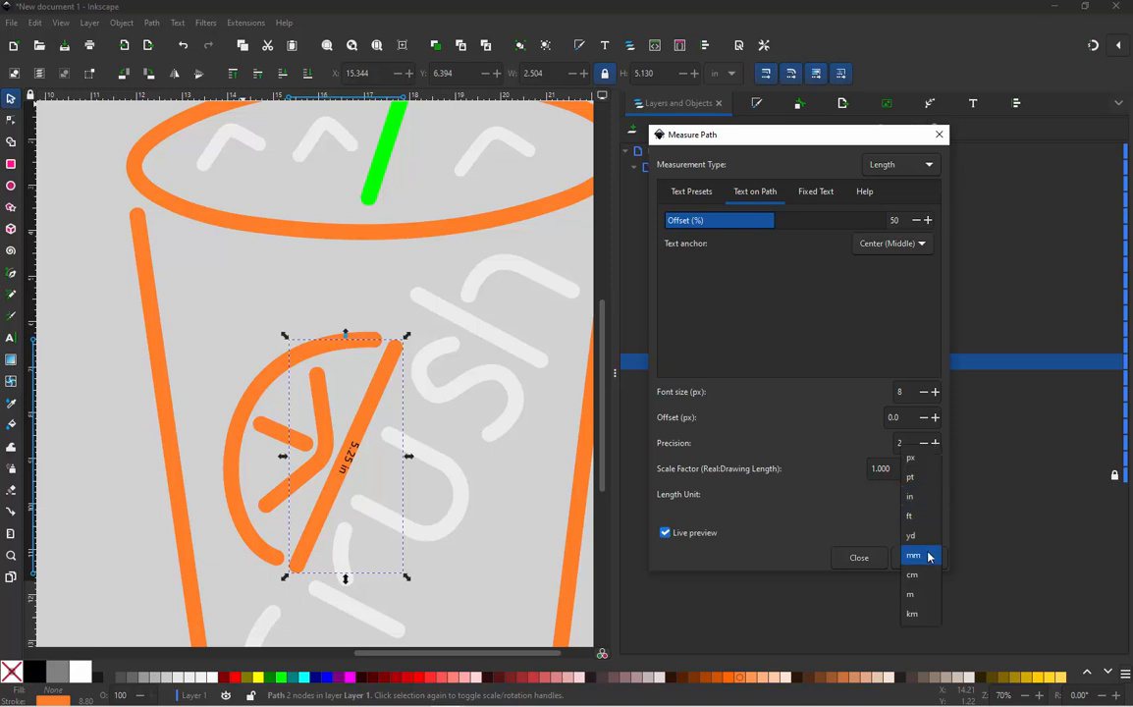
click(913, 496)
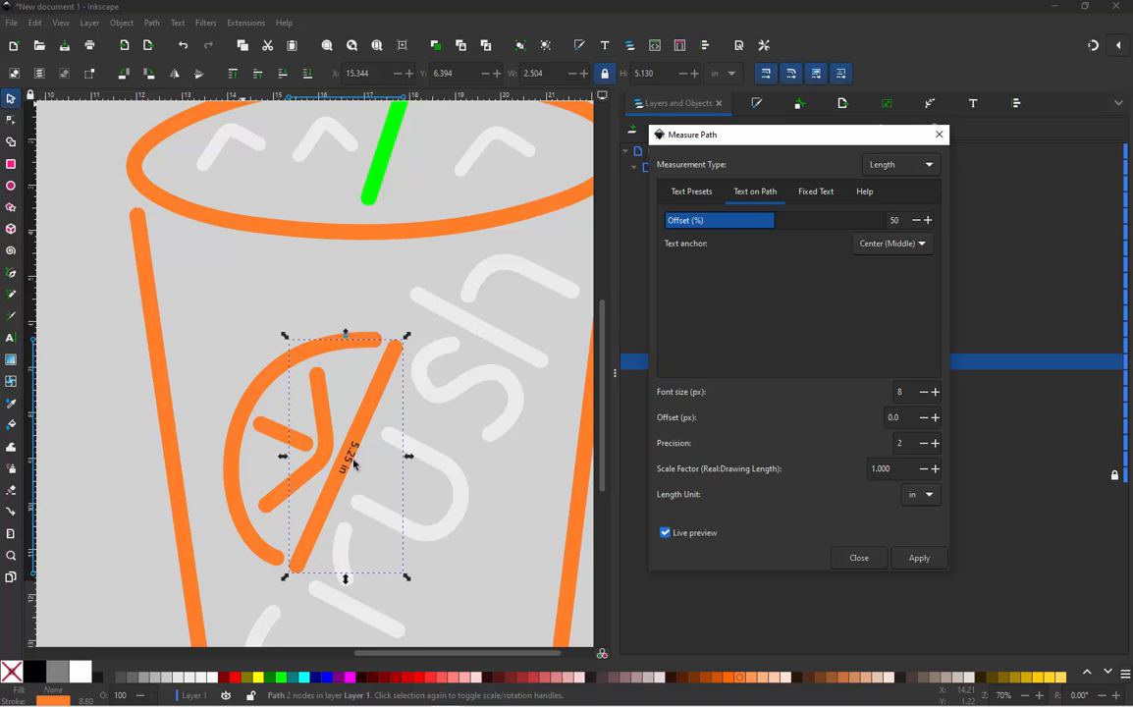
Open Calculator and return to the Measure Path dialog
mouse_move(349, 705)
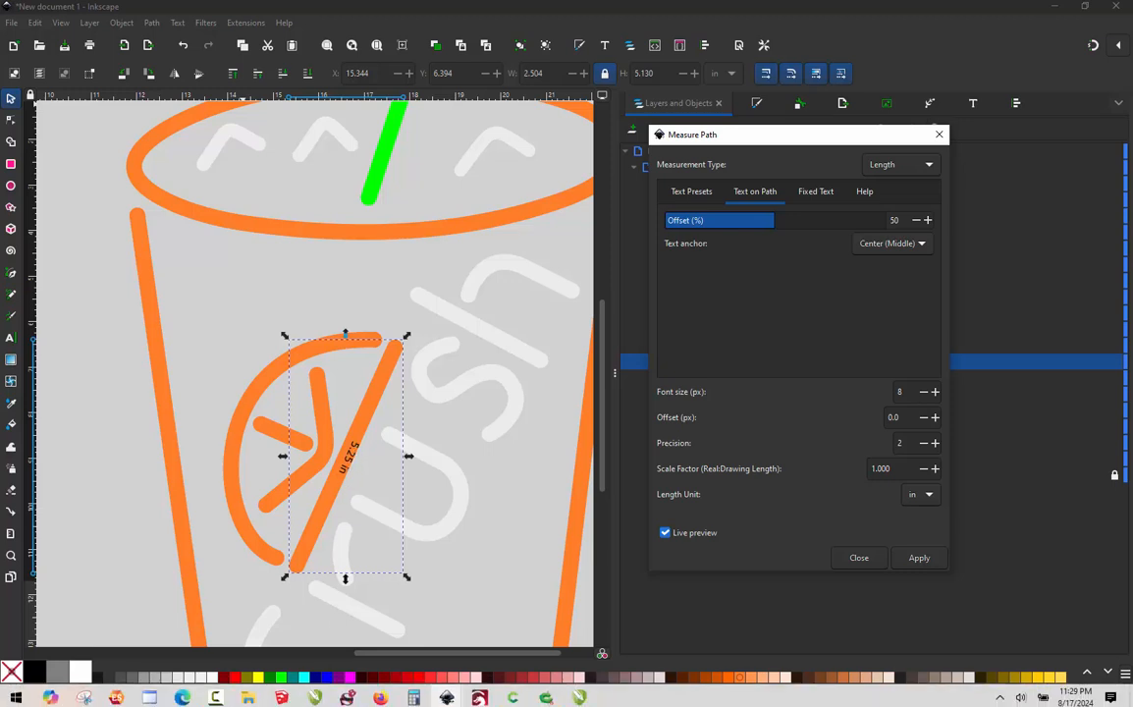
click(413, 695)
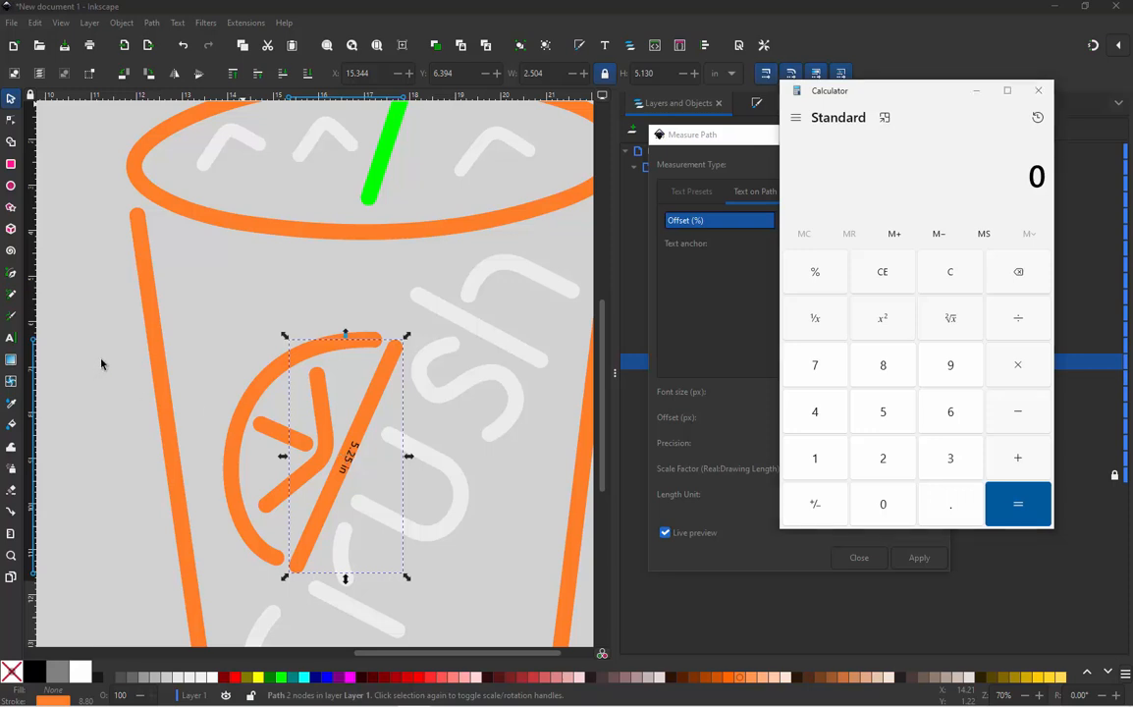
click(684, 137)
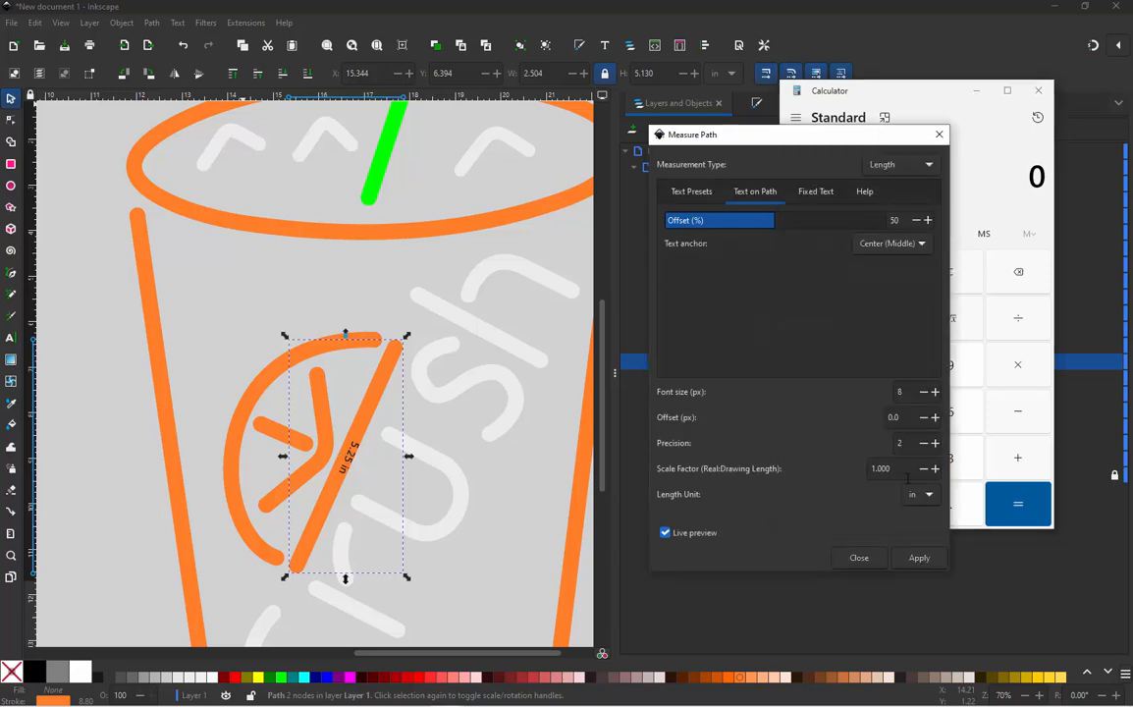
Apply the length label to the orange slice's straight edge, close Measure Path and select the new label
click(919, 559)
click(939, 134)
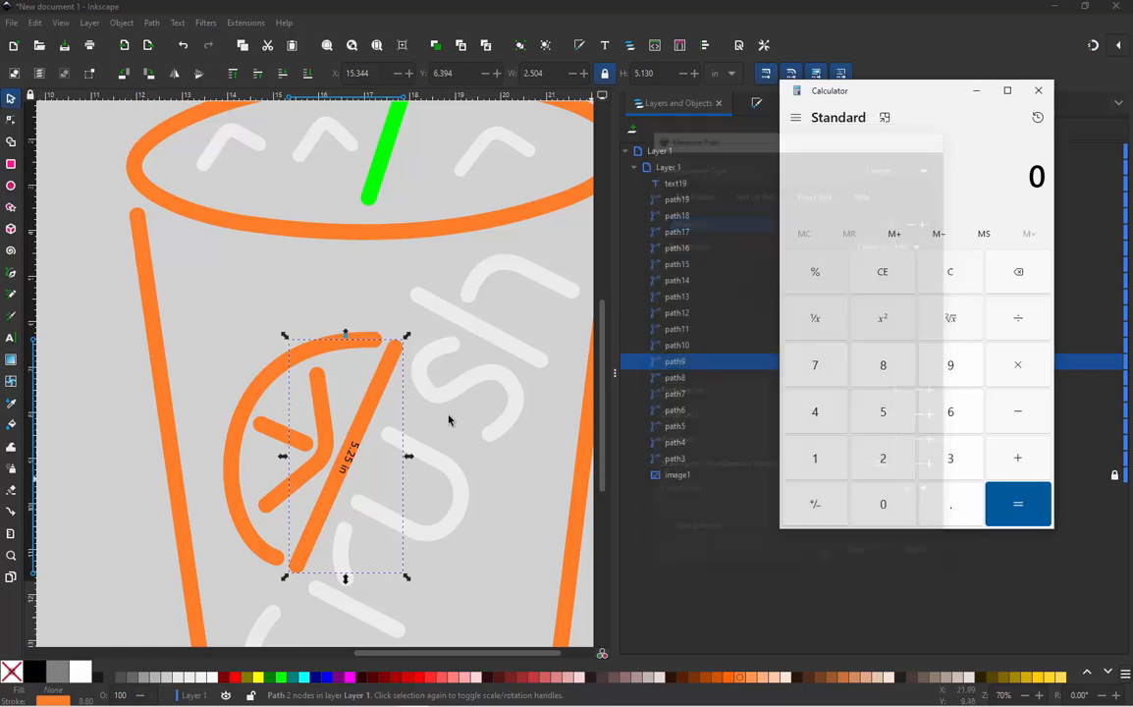
click(89, 394)
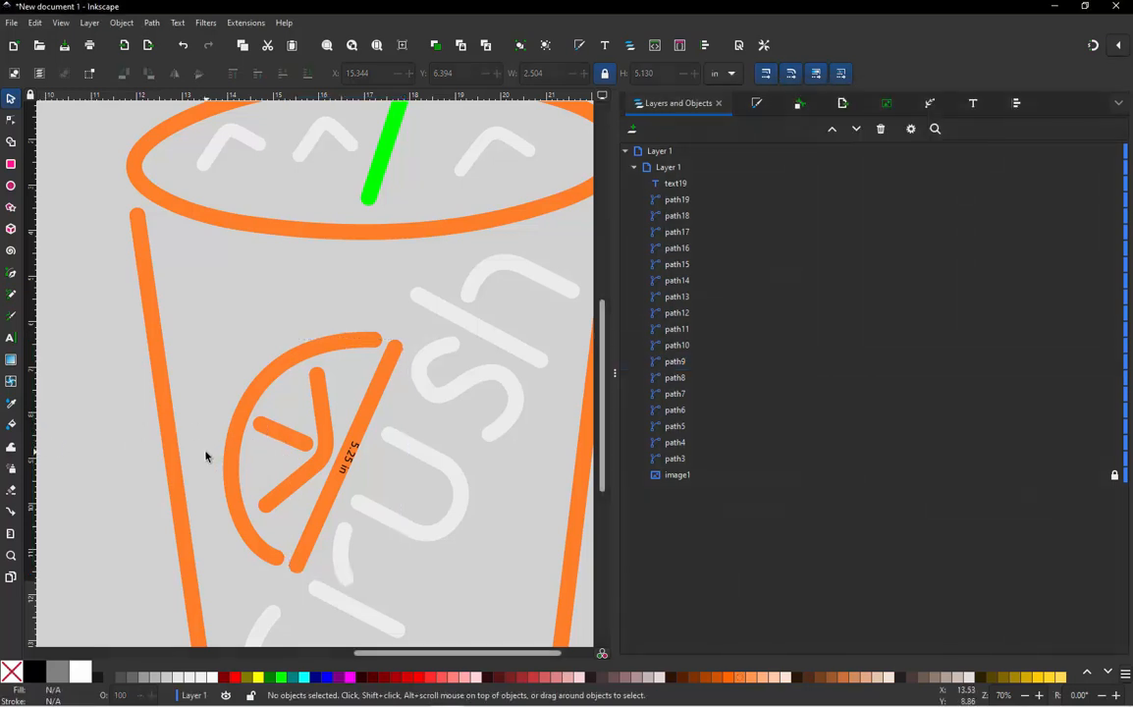
click(359, 452)
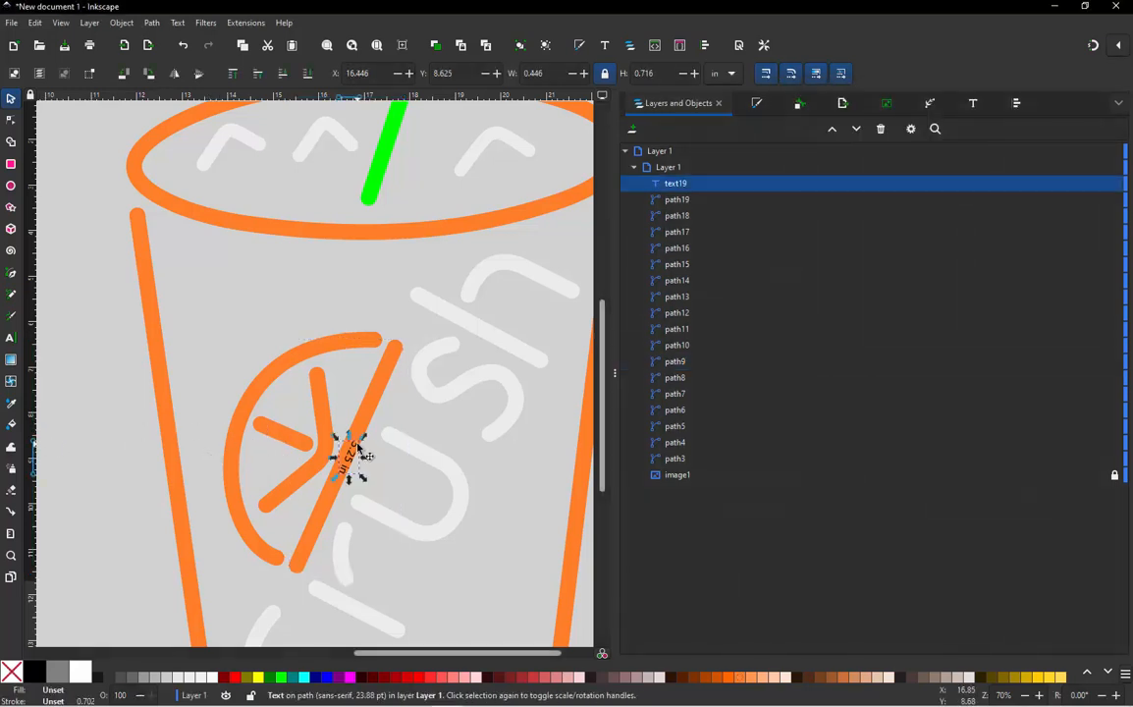
Delete the straight edge's length label and apply Measure Path length labels in inches to all paths of the cup drawing
key(Delete)
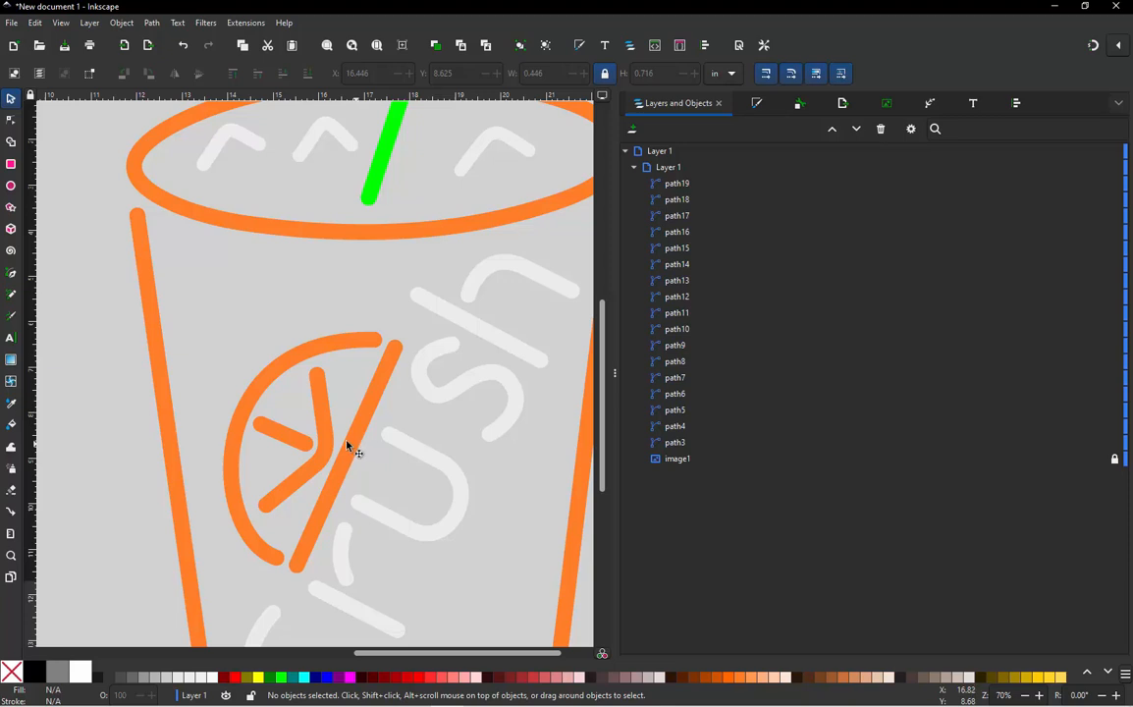
key(5)
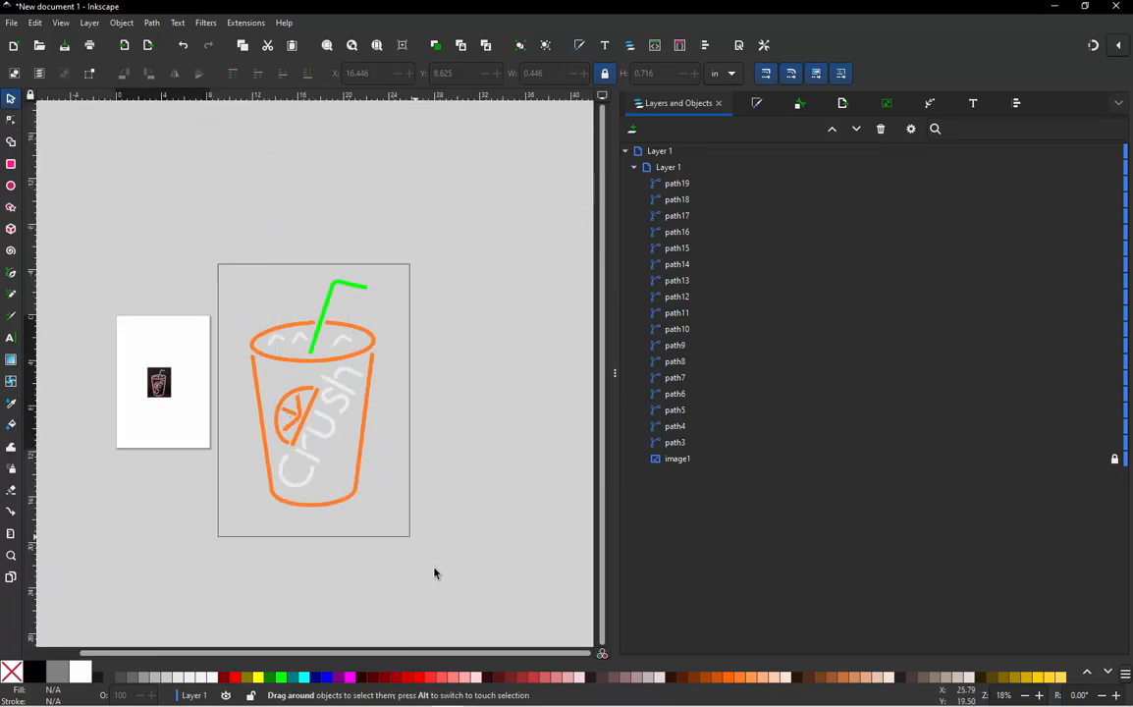
key(ctrl+a)
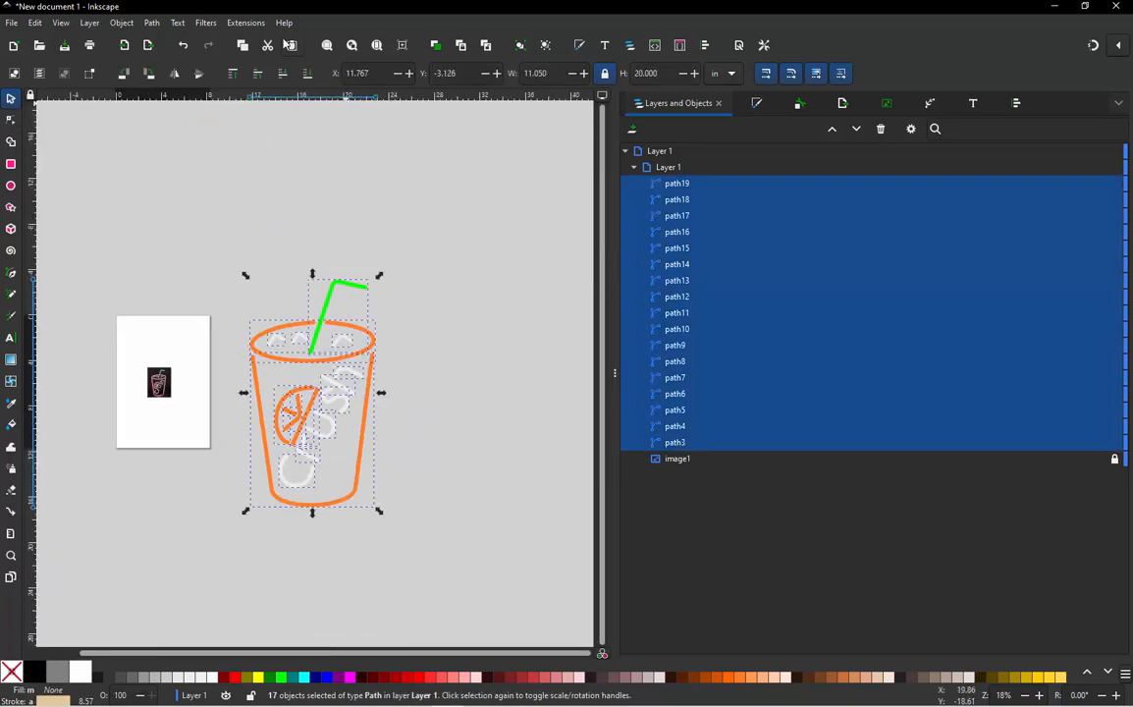
click(245, 22)
mouse_move(338, 334)
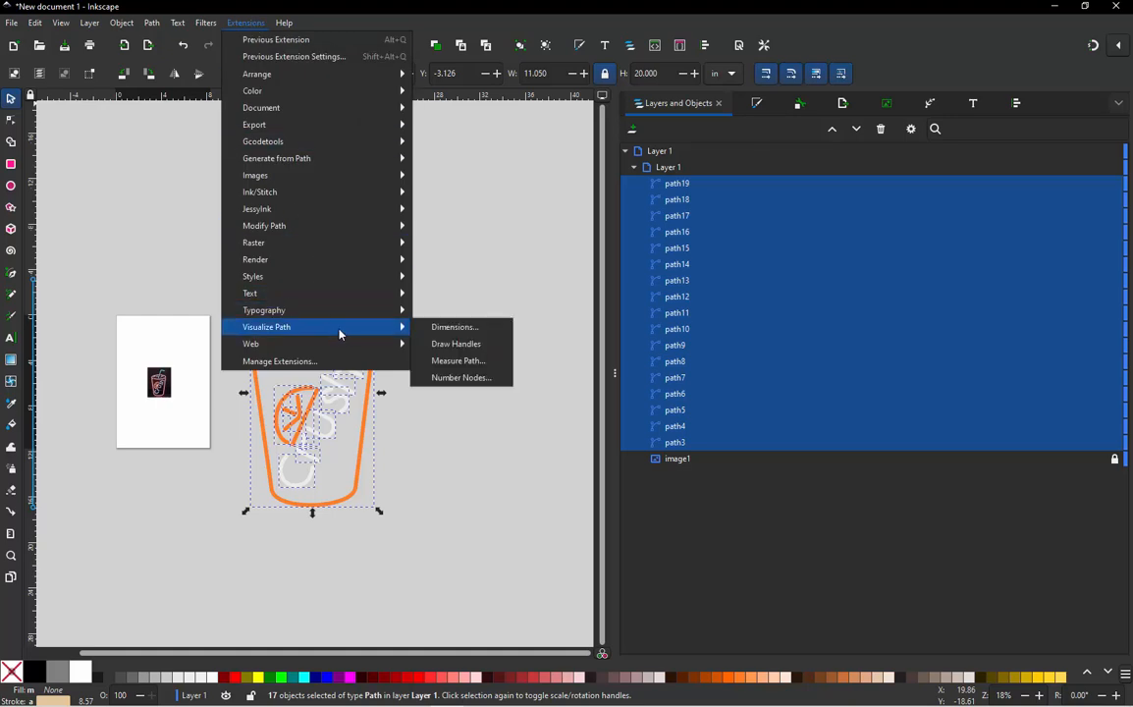
click(454, 360)
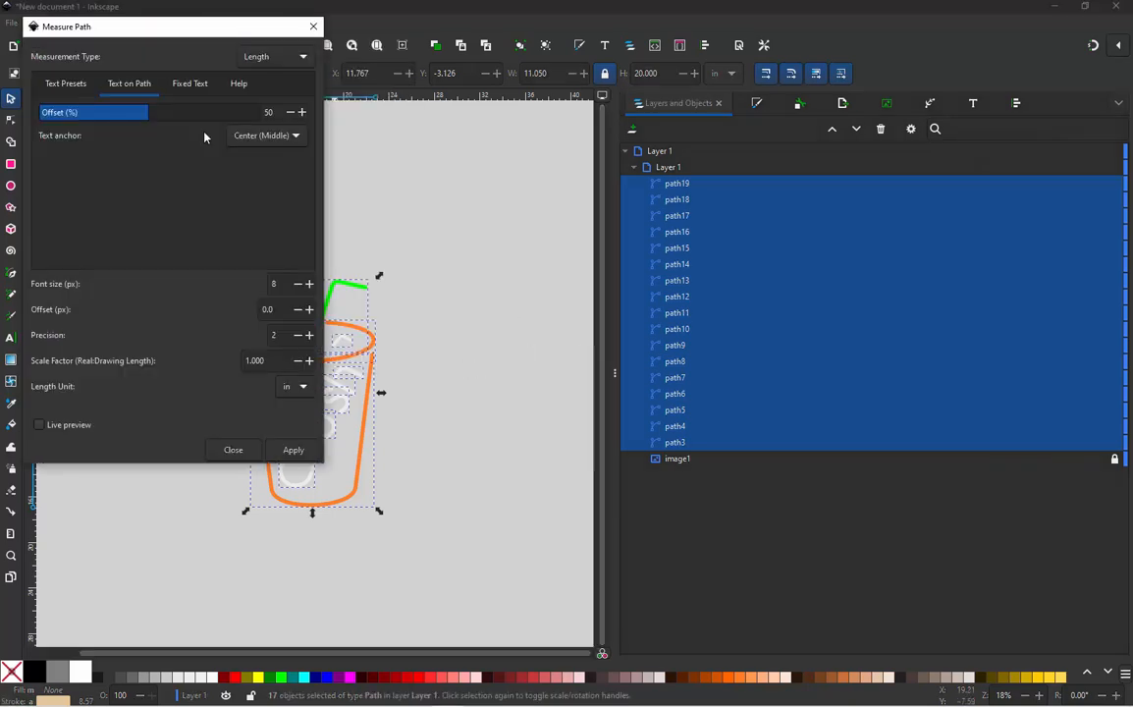
drag(209, 41, 837, 104)
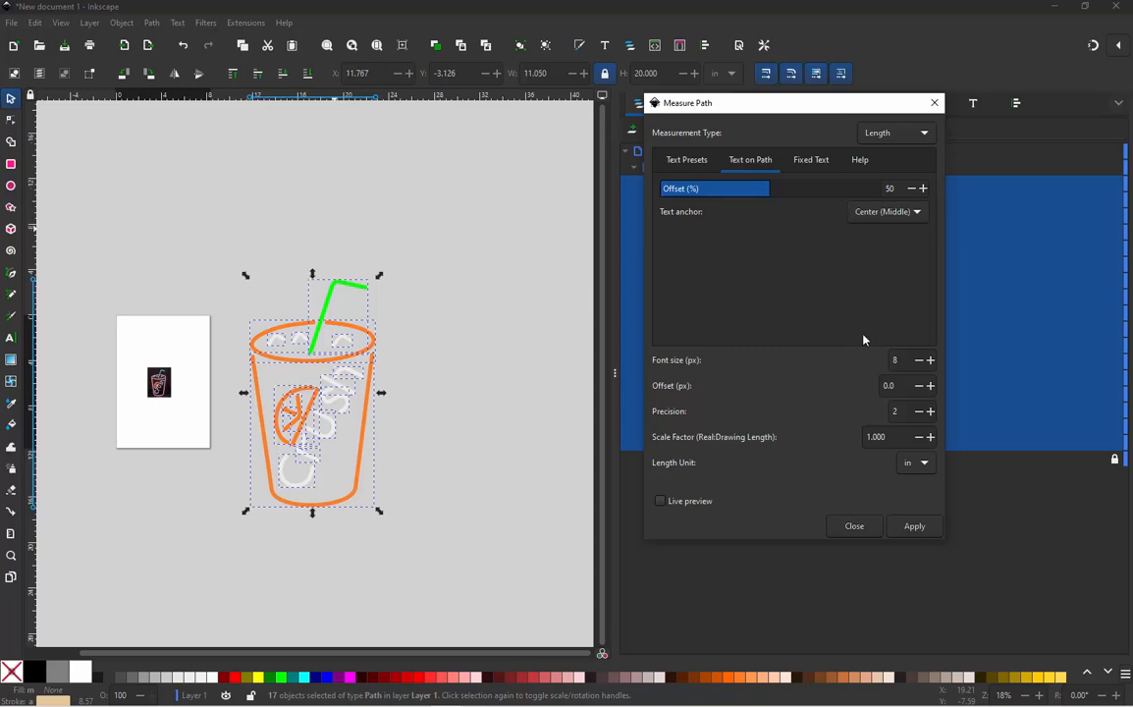
click(913, 528)
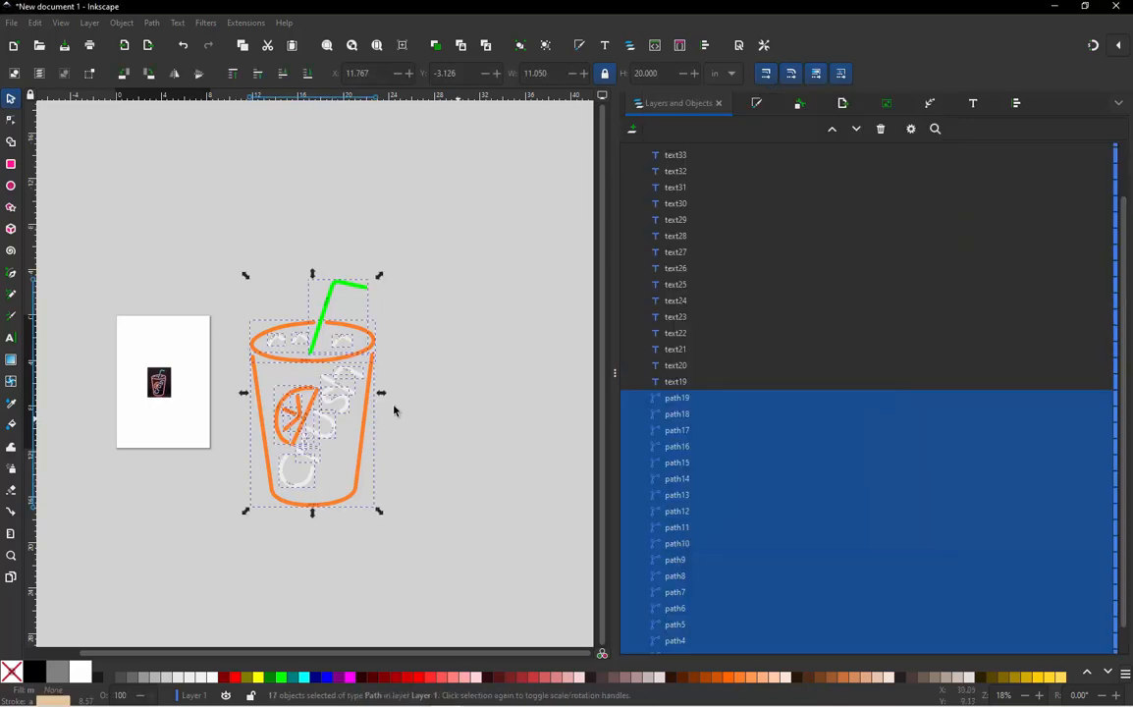
Examine the length labels on the straw, rim, ice marks, orange slice and "Crush" lettering
click(394, 410)
scroll(324, 402, up, 4)
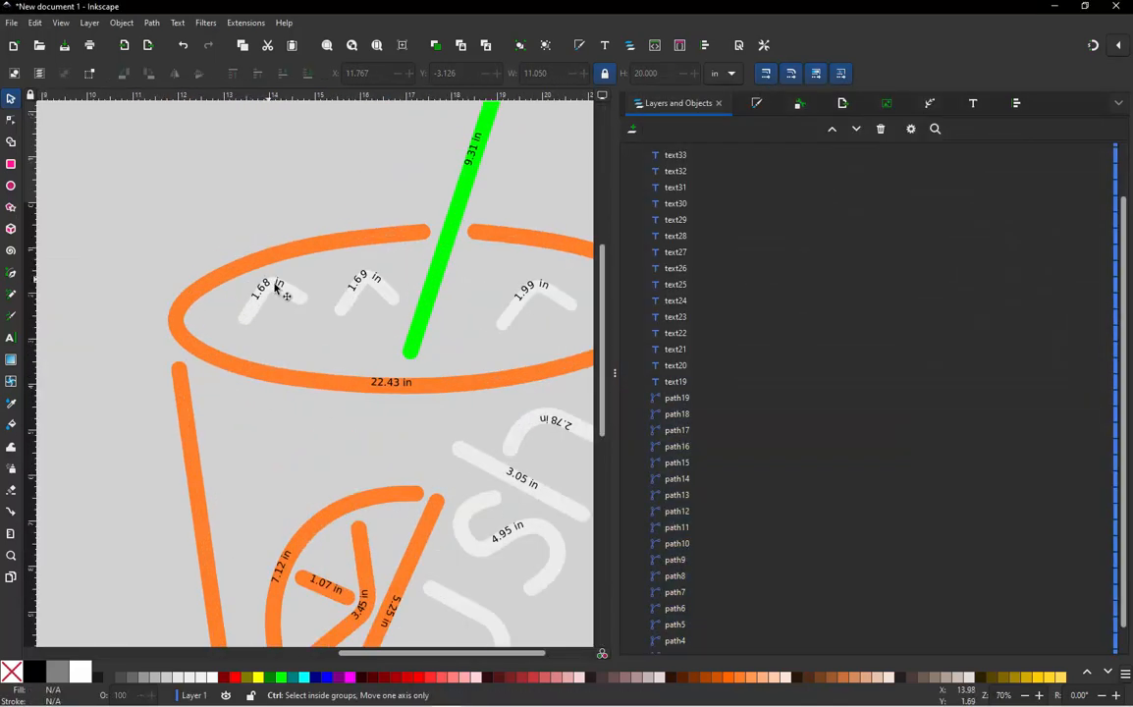
scroll(276, 283, up, 3)
scroll(299, 313, down, 3)
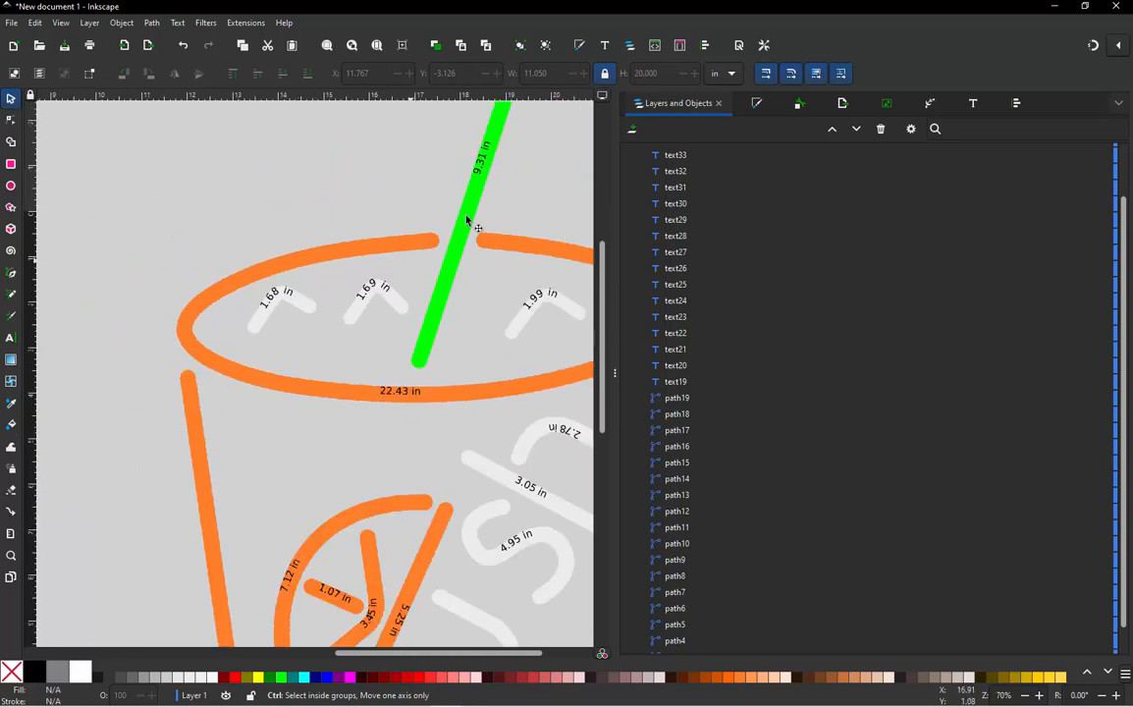
scroll(467, 221, down, 3)
scroll(447, 368, up, 3)
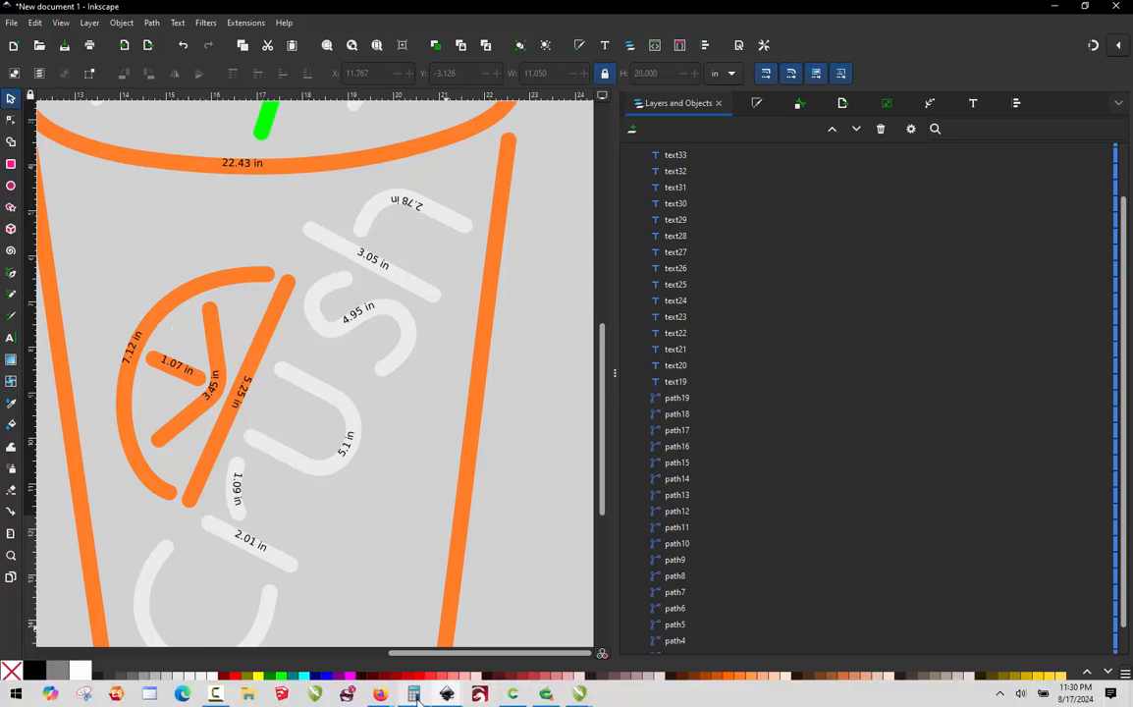
Switch to Calculator and divide the slice's straight-edge length, 5.25, by 0.98
click(415, 695)
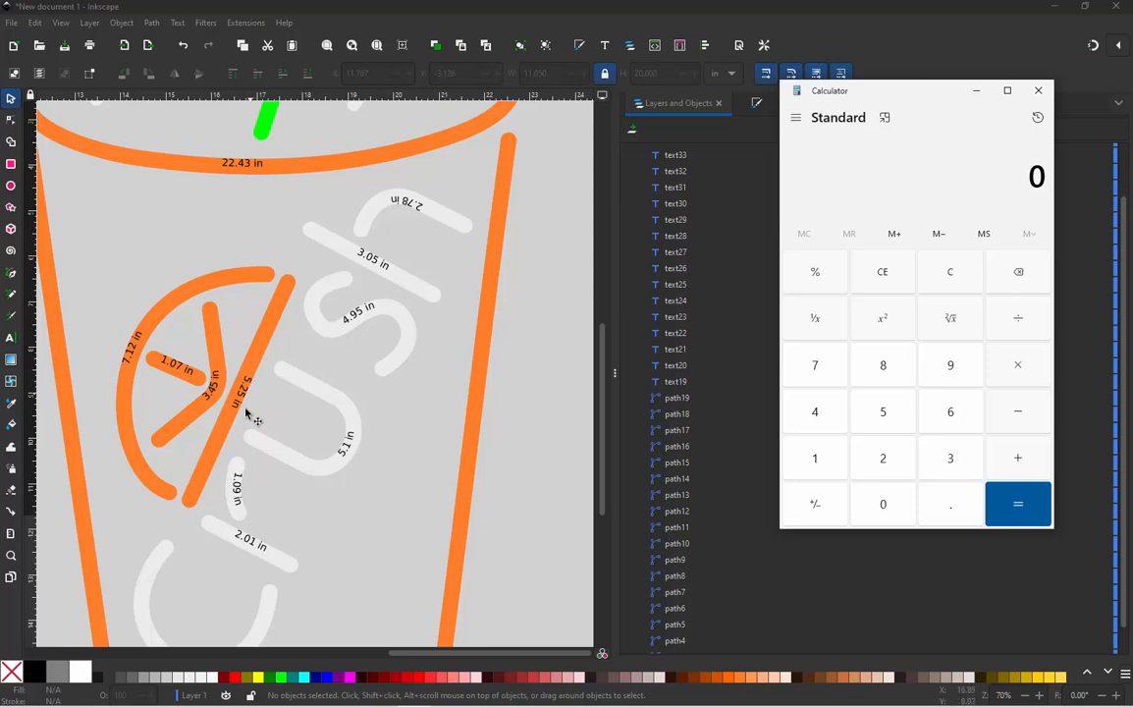
click(882, 420)
click(940, 505)
click(880, 467)
click(881, 413)
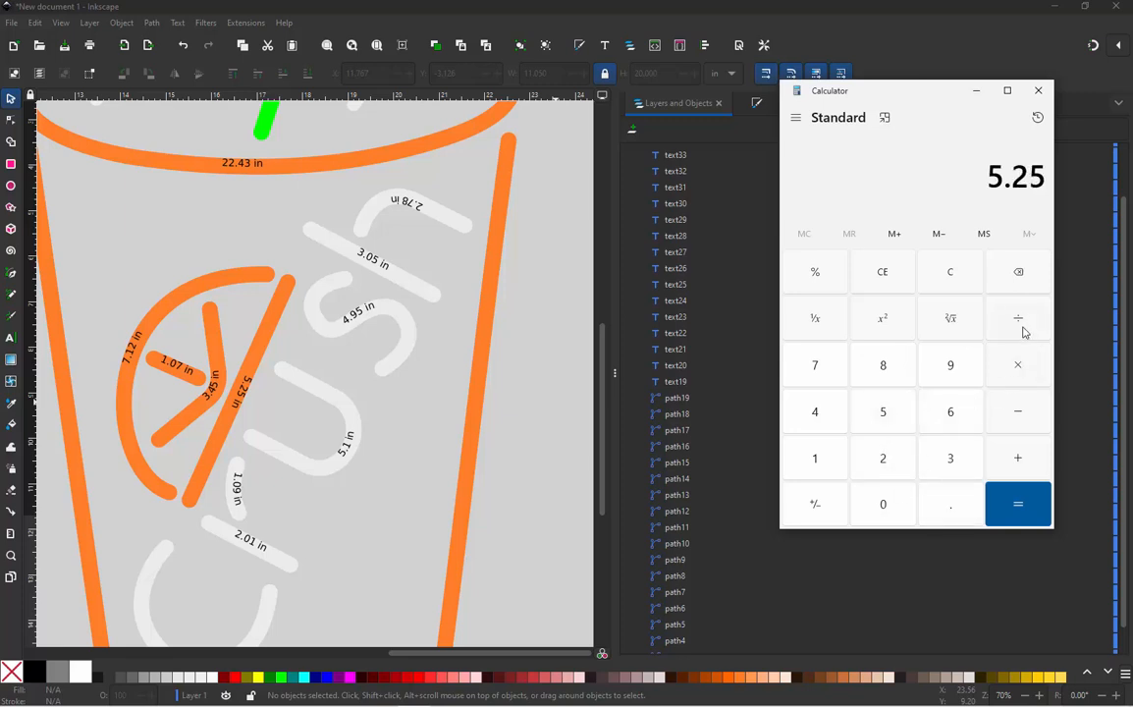
click(1018, 457)
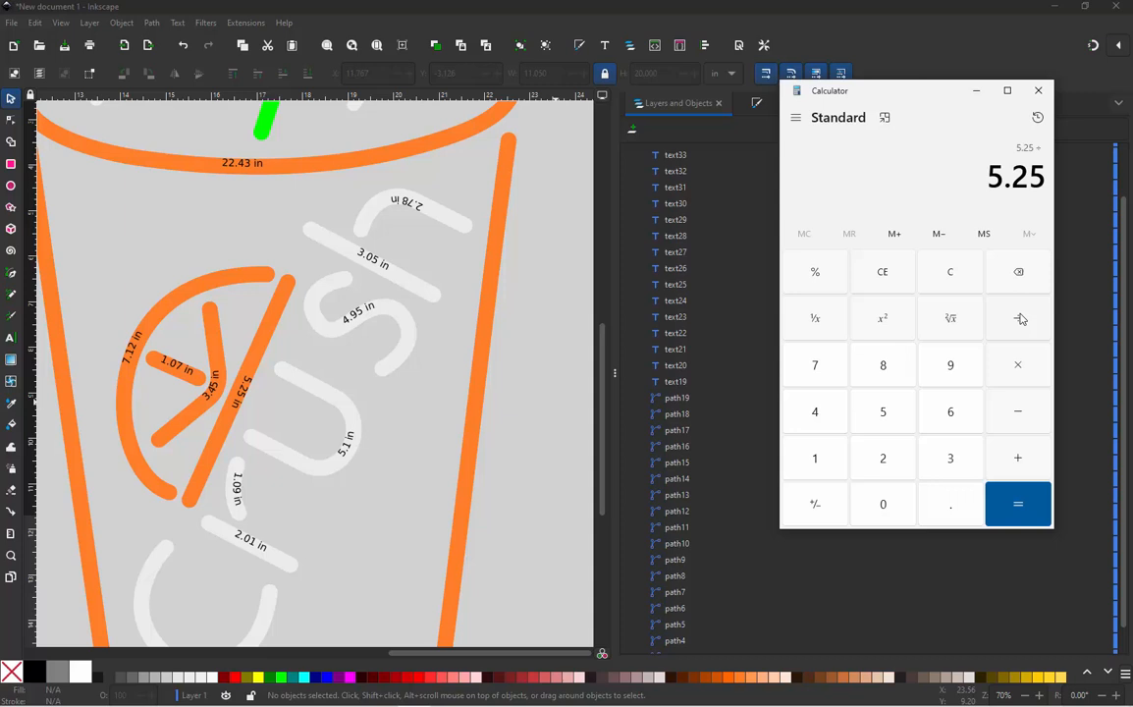
click(954, 504)
click(952, 366)
click(889, 371)
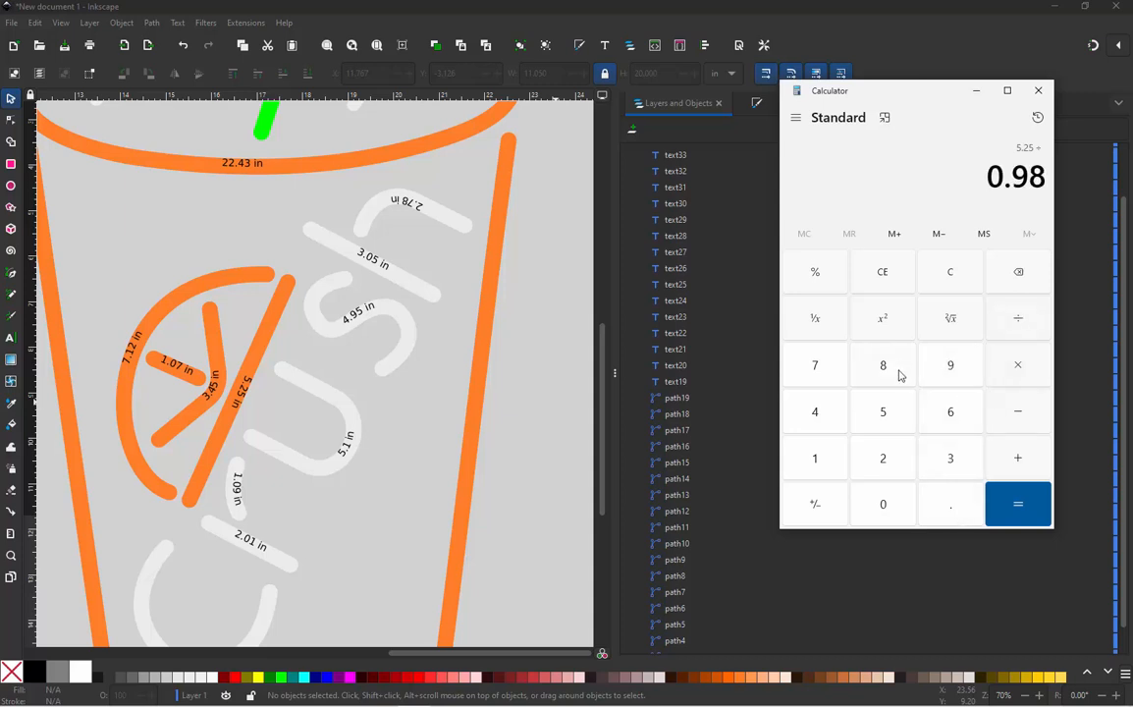
click(1024, 501)
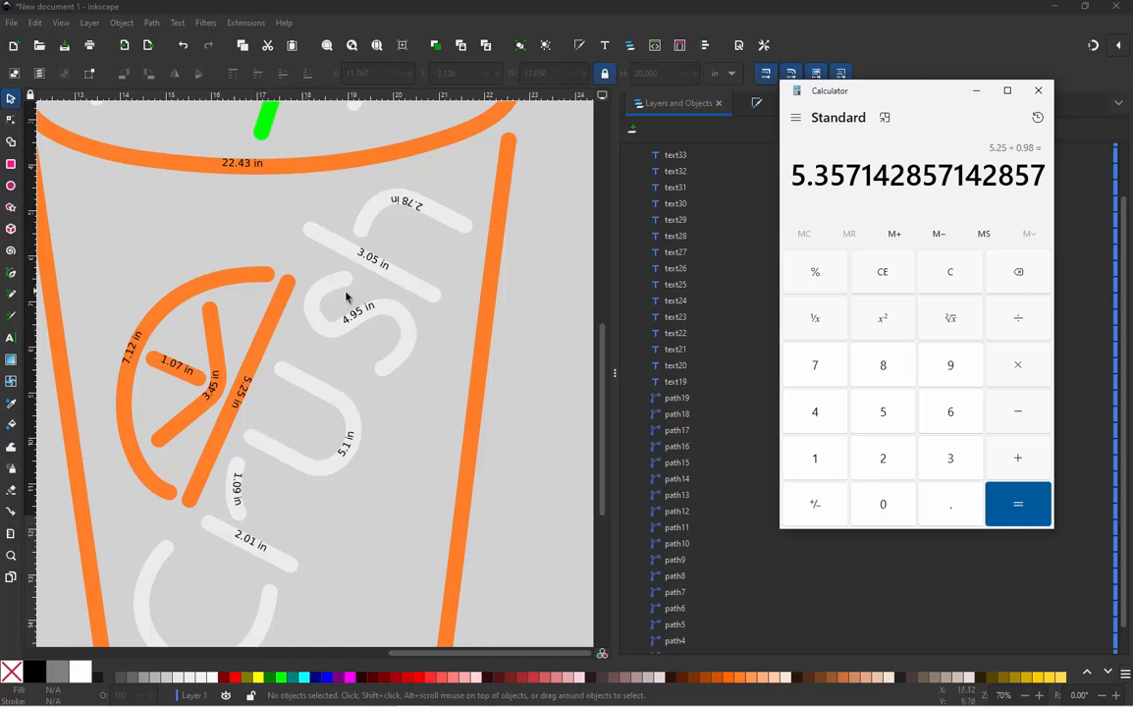
Clear the calculation and multiply 0.98 by 5
click(958, 283)
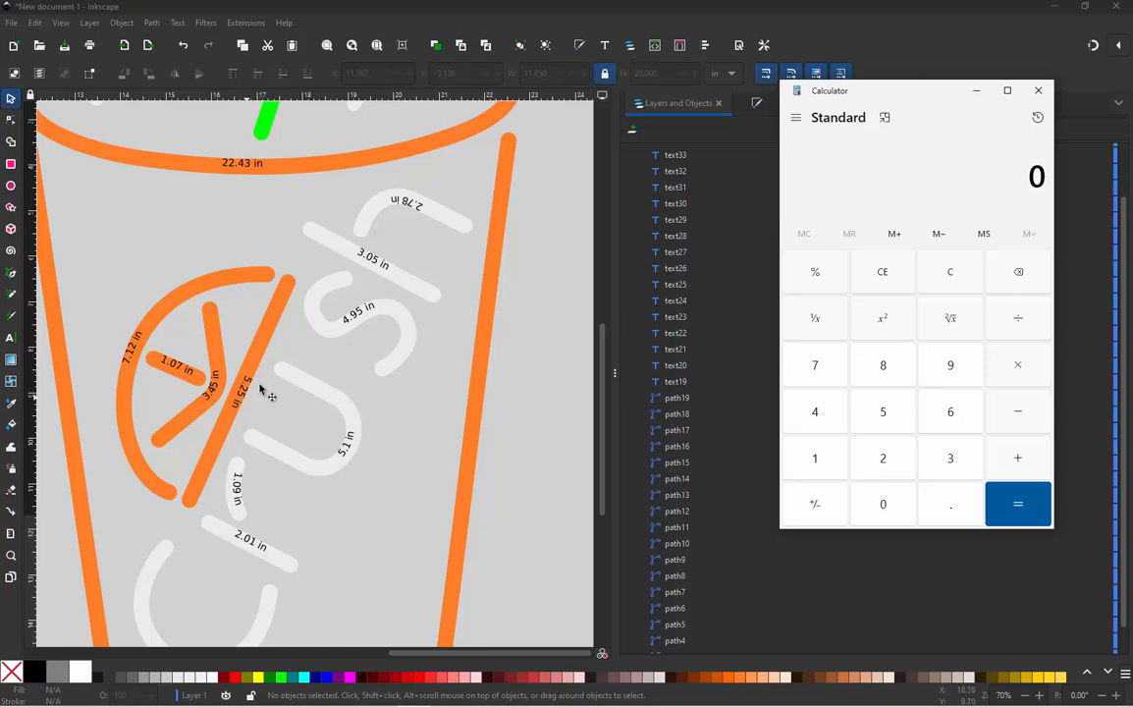
click(954, 510)
click(952, 367)
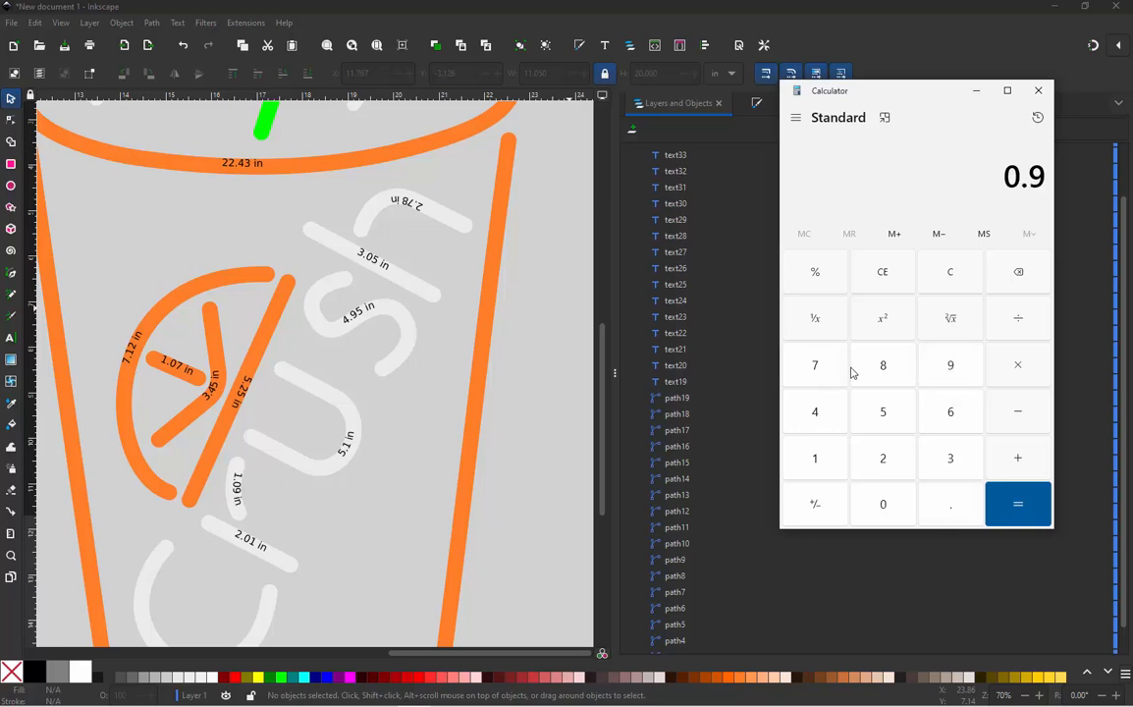
click(869, 365)
click(1013, 365)
click(883, 412)
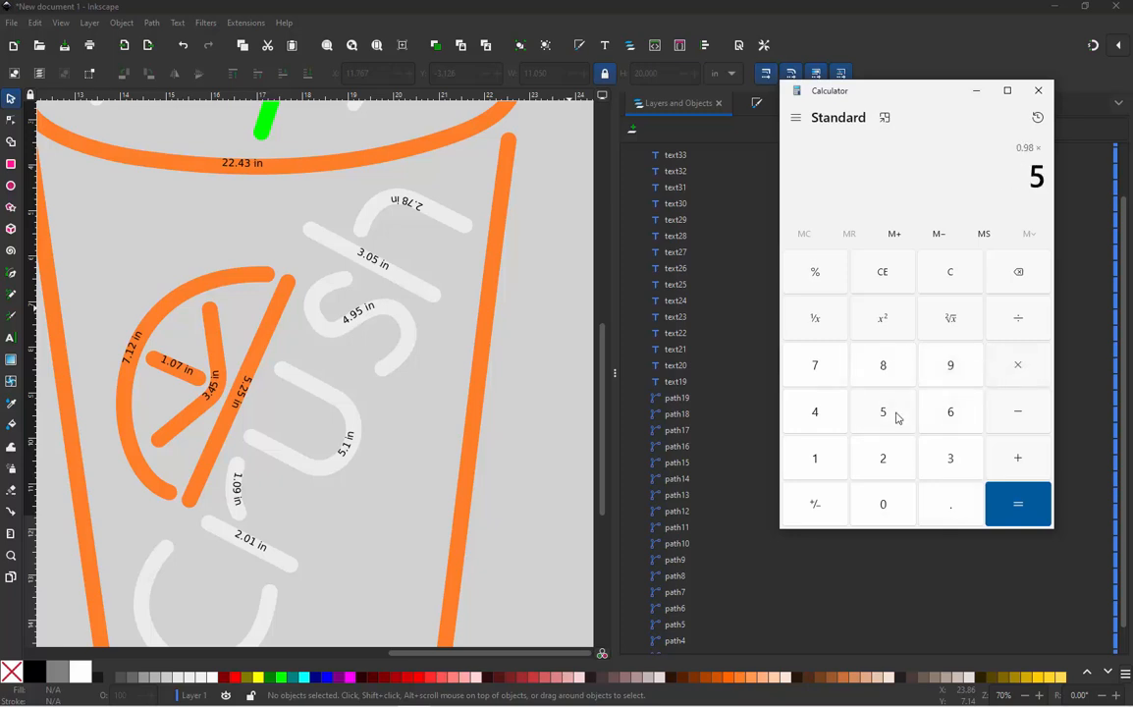
click(1011, 500)
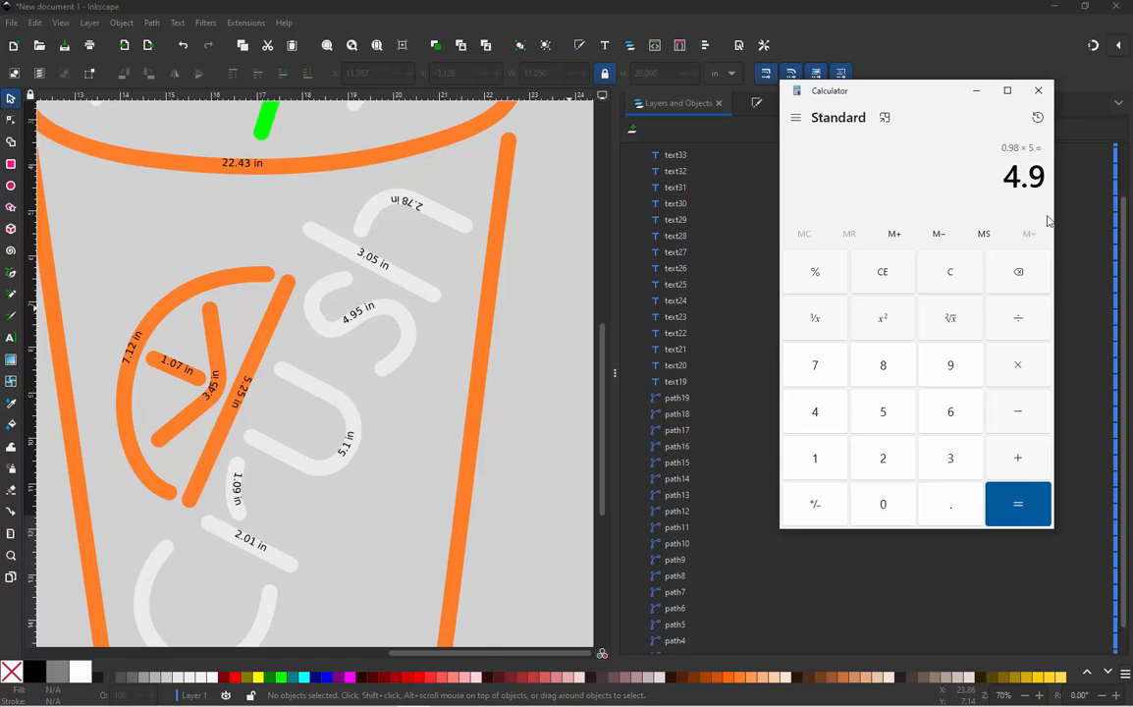
Add 0.125 to the multiplied length in the calculation
click(1017, 458)
click(950, 504)
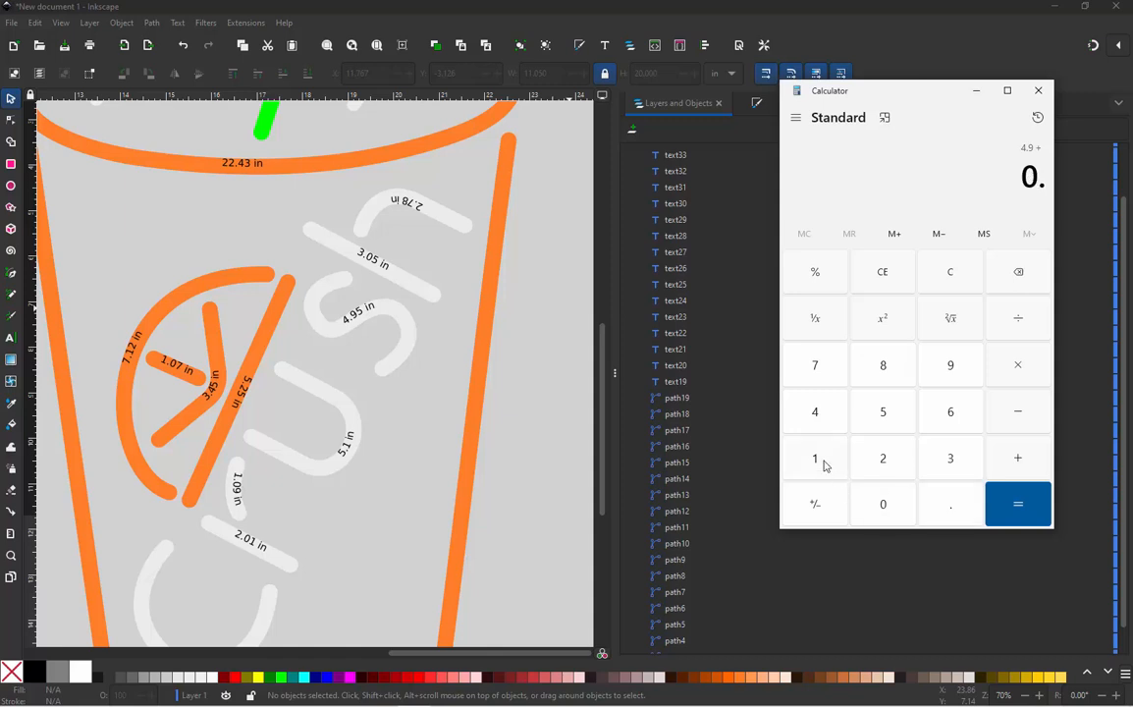
click(825, 466)
click(882, 458)
click(883, 412)
click(1021, 503)
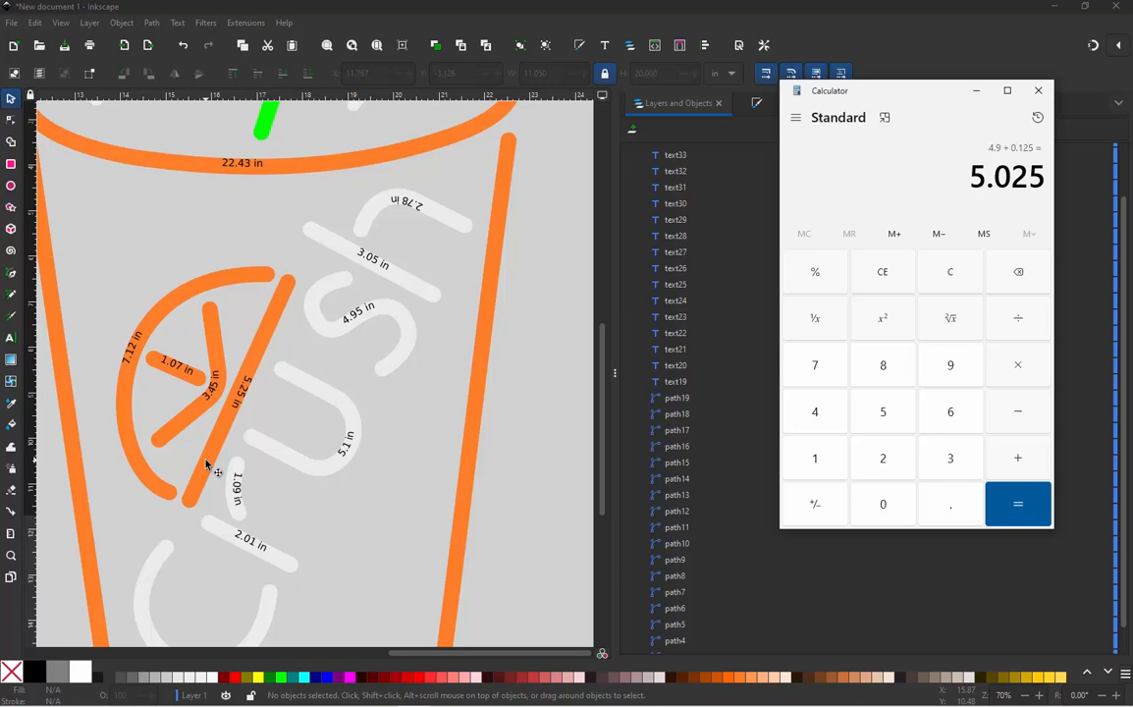
Return to Inkscape and delete the length label on the orange slice's straight edge
click(244, 386)
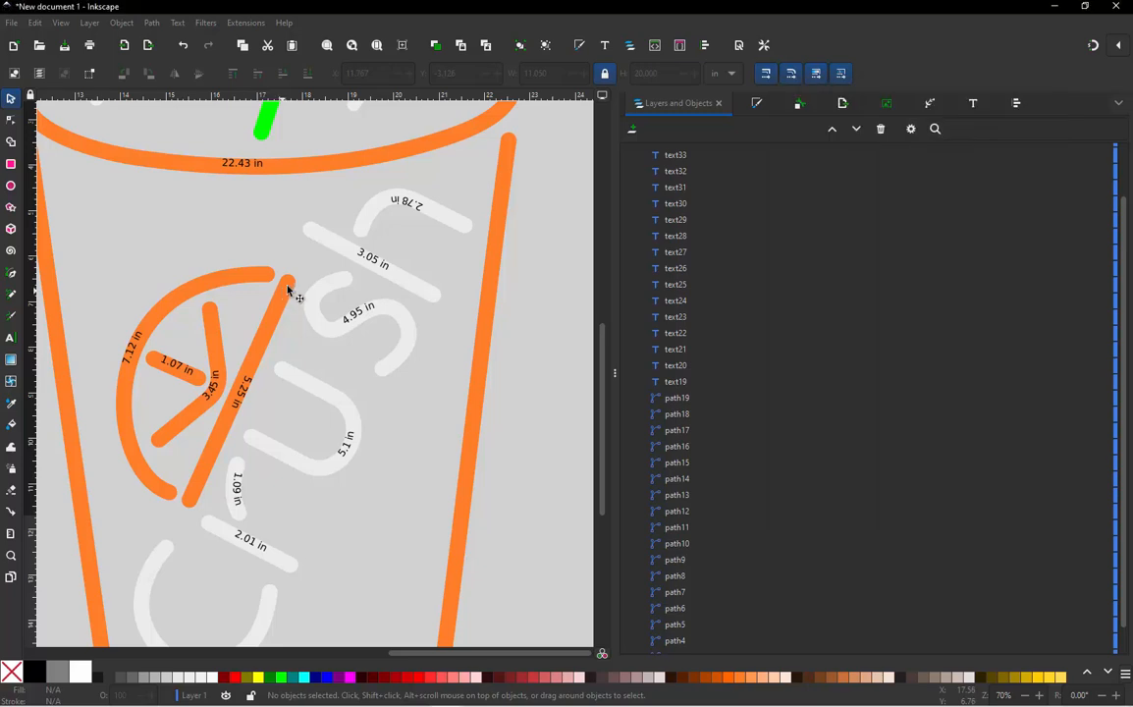
click(244, 388)
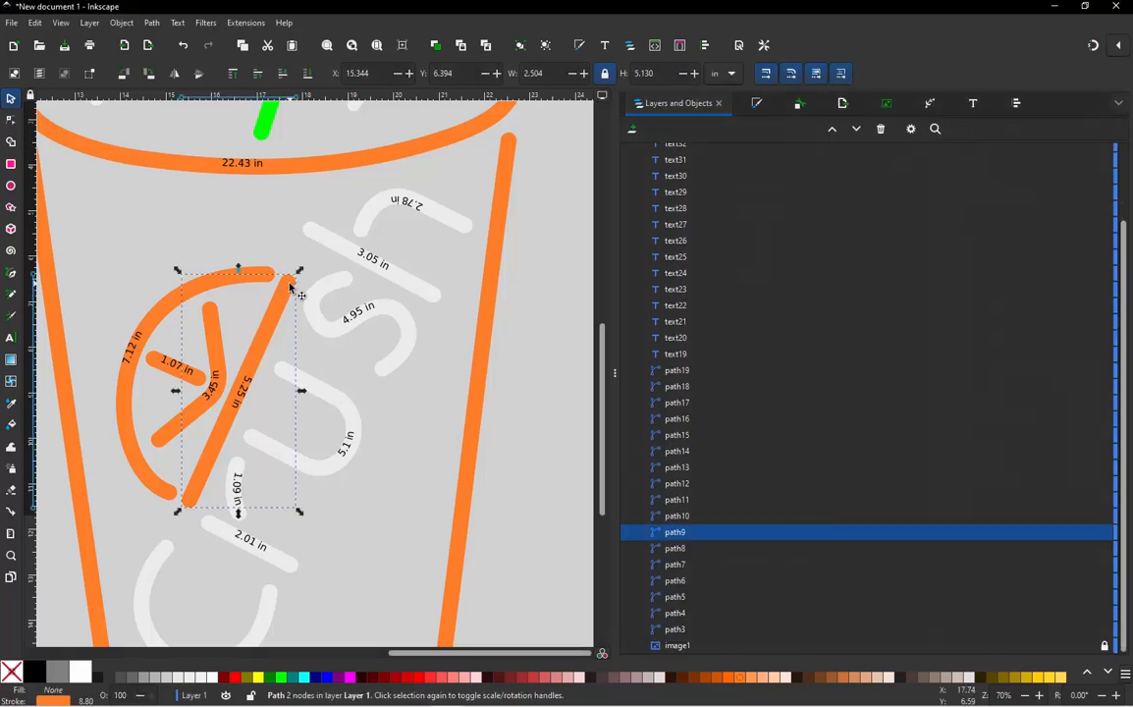
click(257, 392)
key(Delete)
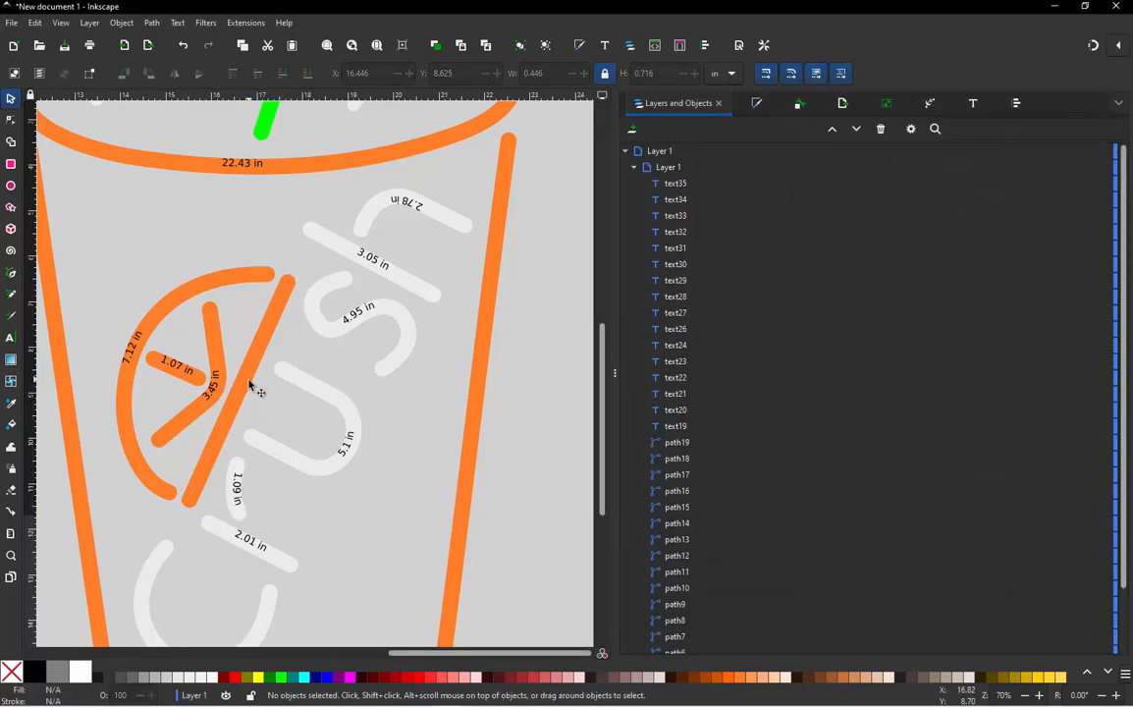
Shorten the orange slice's straight edge by moving its upper end node inward along the line to about X 17.50 in, Y 6.94 in
click(287, 292)
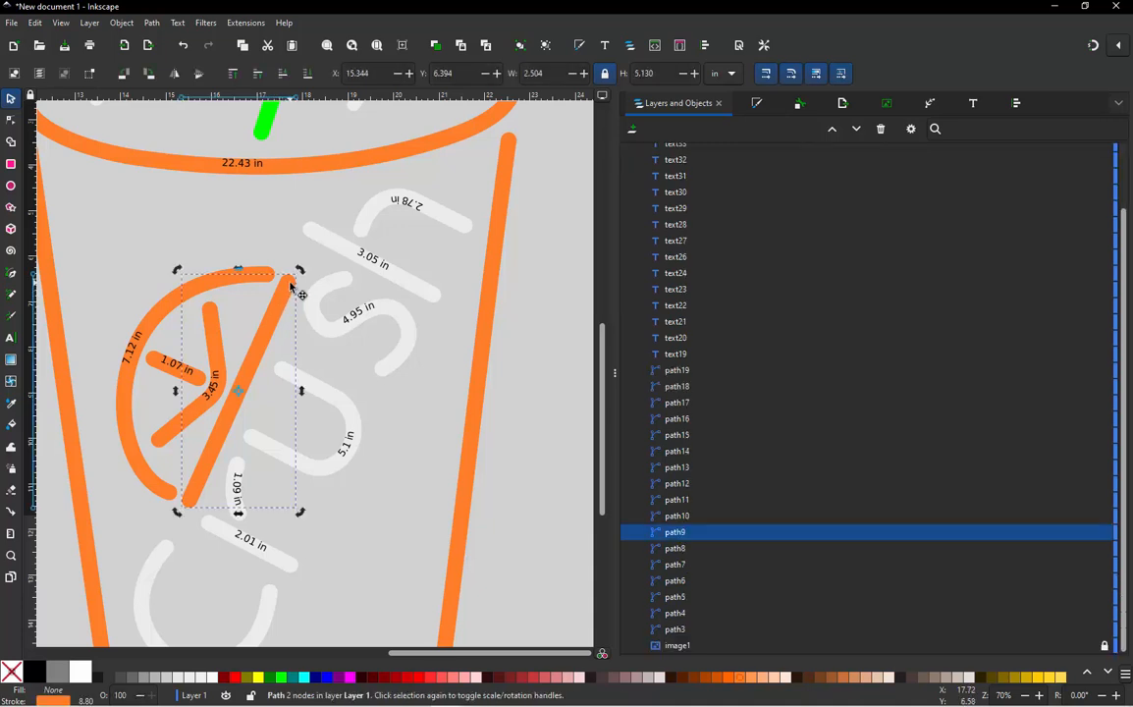
key(n)
drag(290, 284, 280, 298)
Try to apply a Measure Path length label in inches to the shortened straight edge while its end node is selected
click(249, 25)
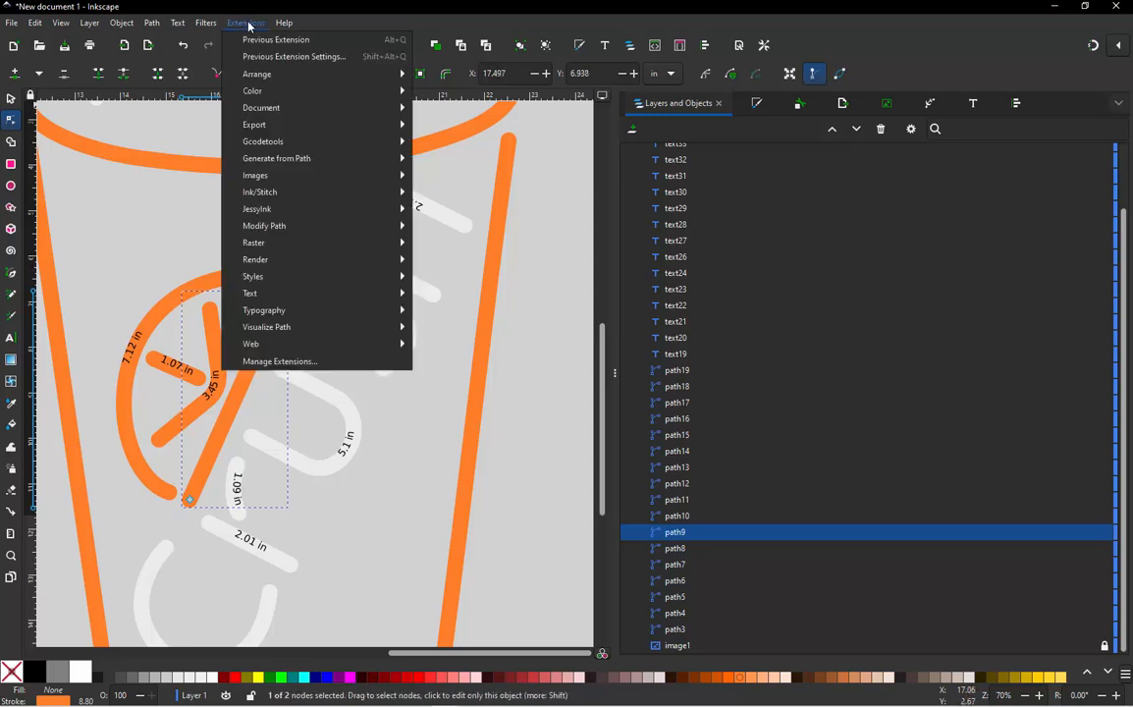
mouse_move(334, 326)
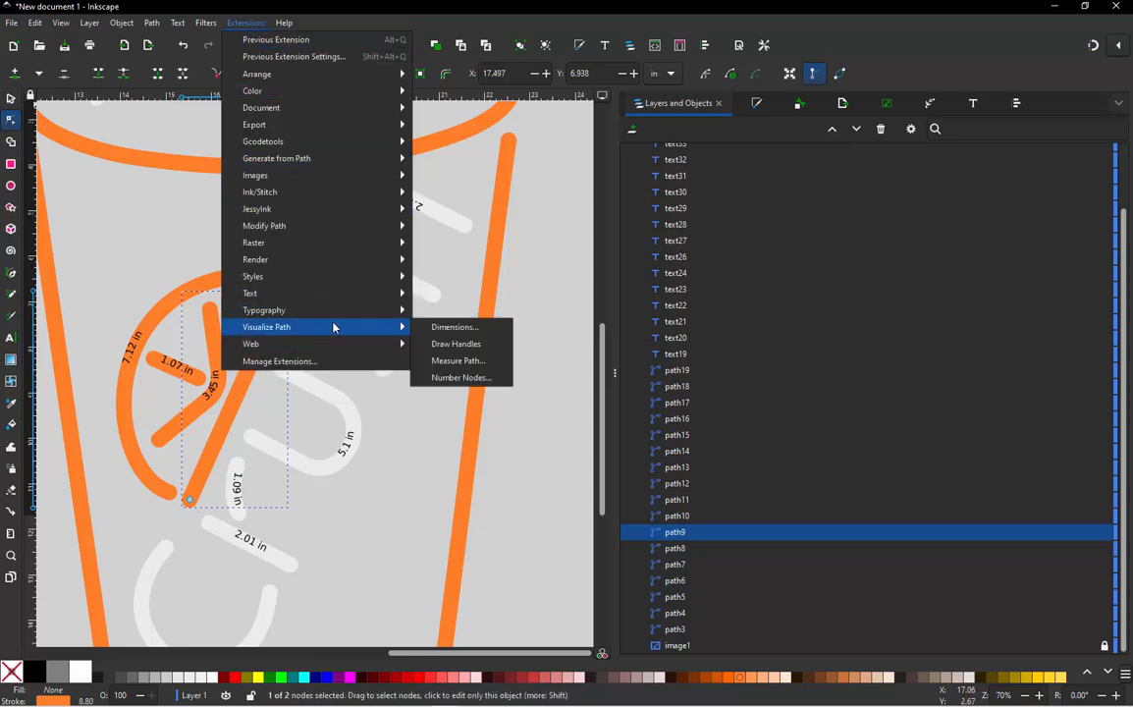
click(467, 362)
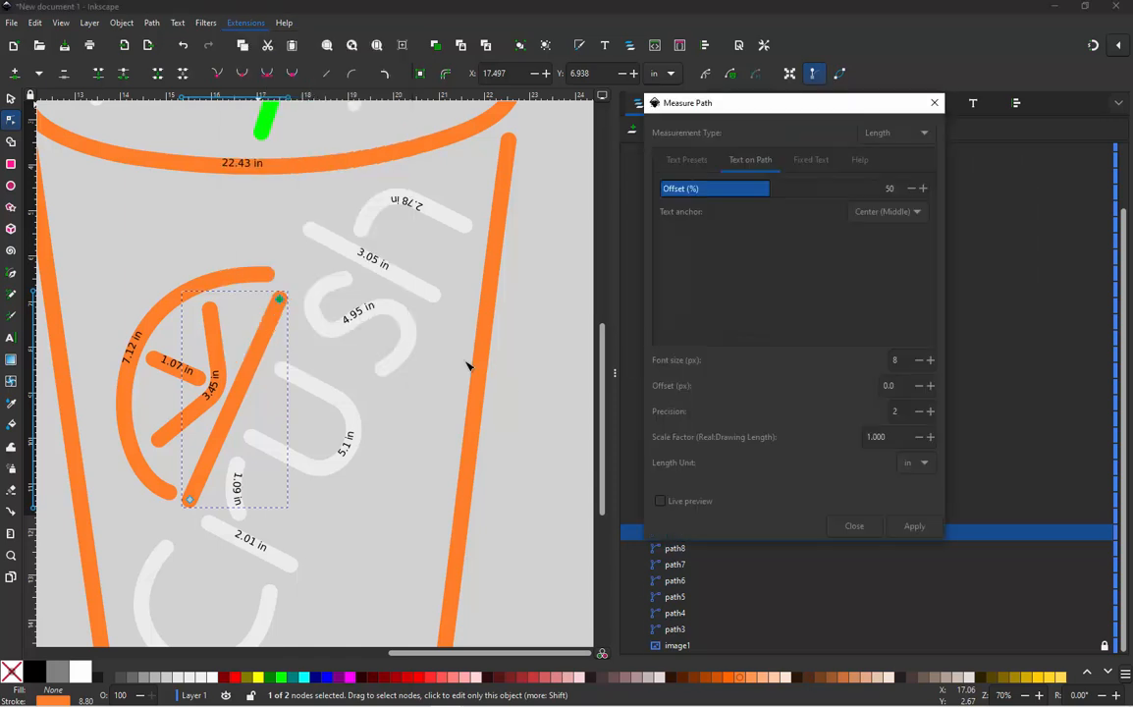
click(661, 502)
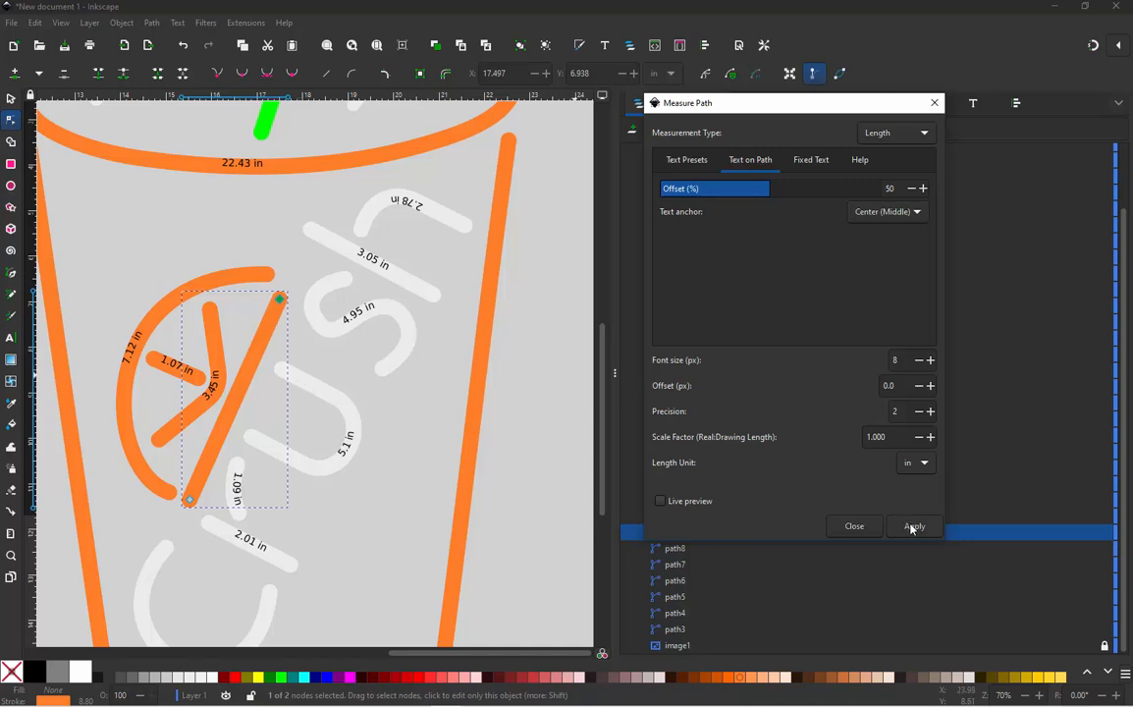
click(662, 503)
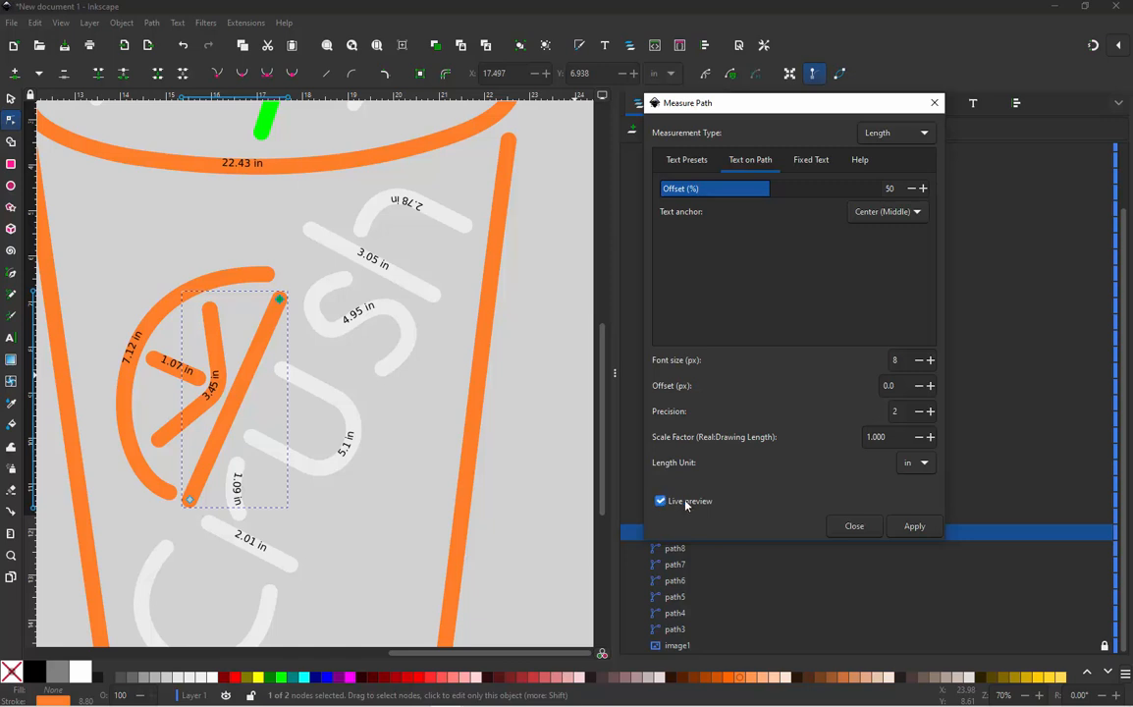
click(911, 530)
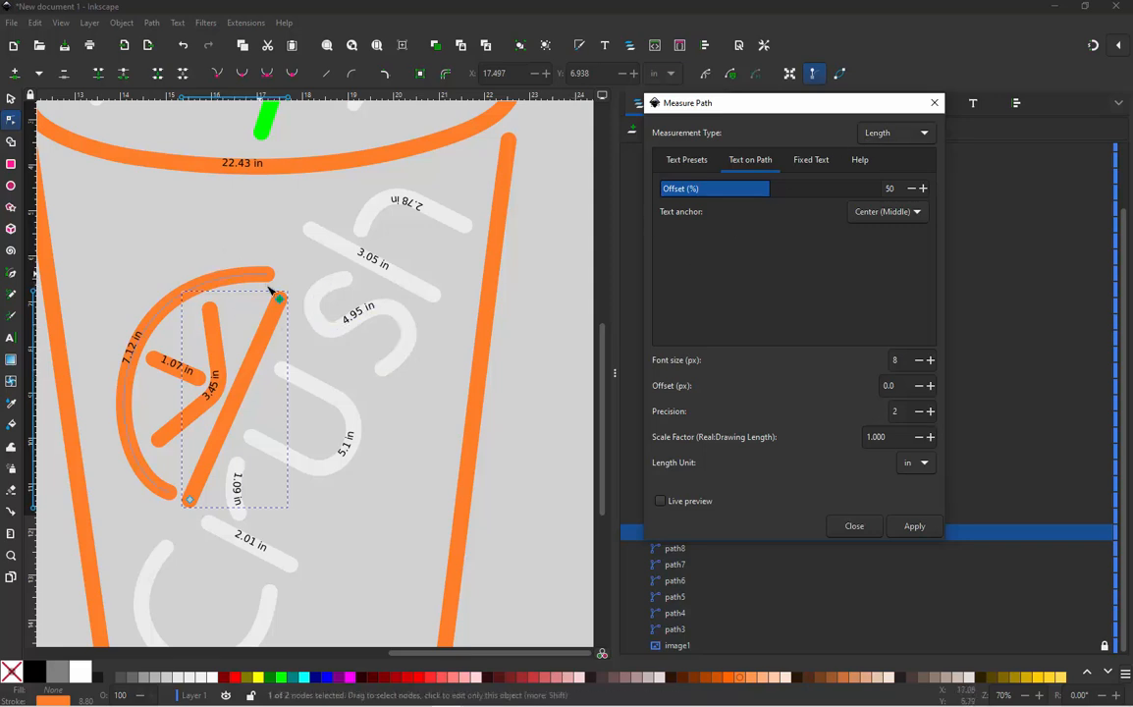
Close Measure Path and switch from node editing to the Selector tool
scroll(246, 267, down, 3)
scroll(281, 343, down, 1)
scroll(273, 353, up, 5)
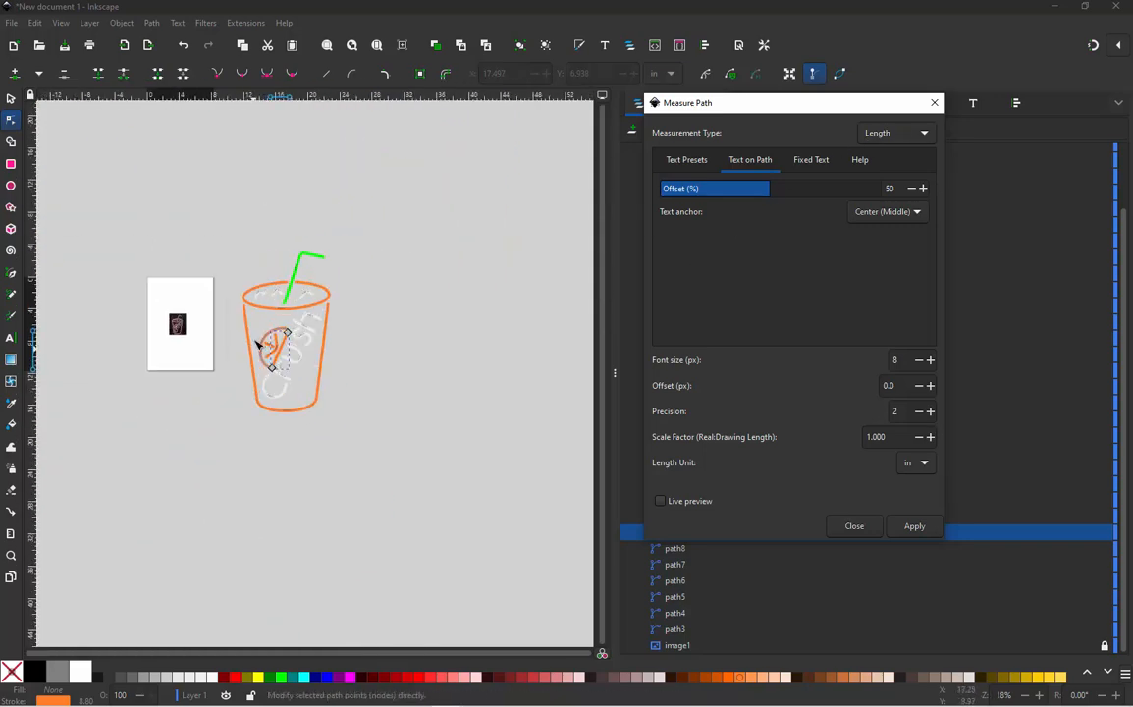
scroll(276, 317, down, 3)
click(11, 98)
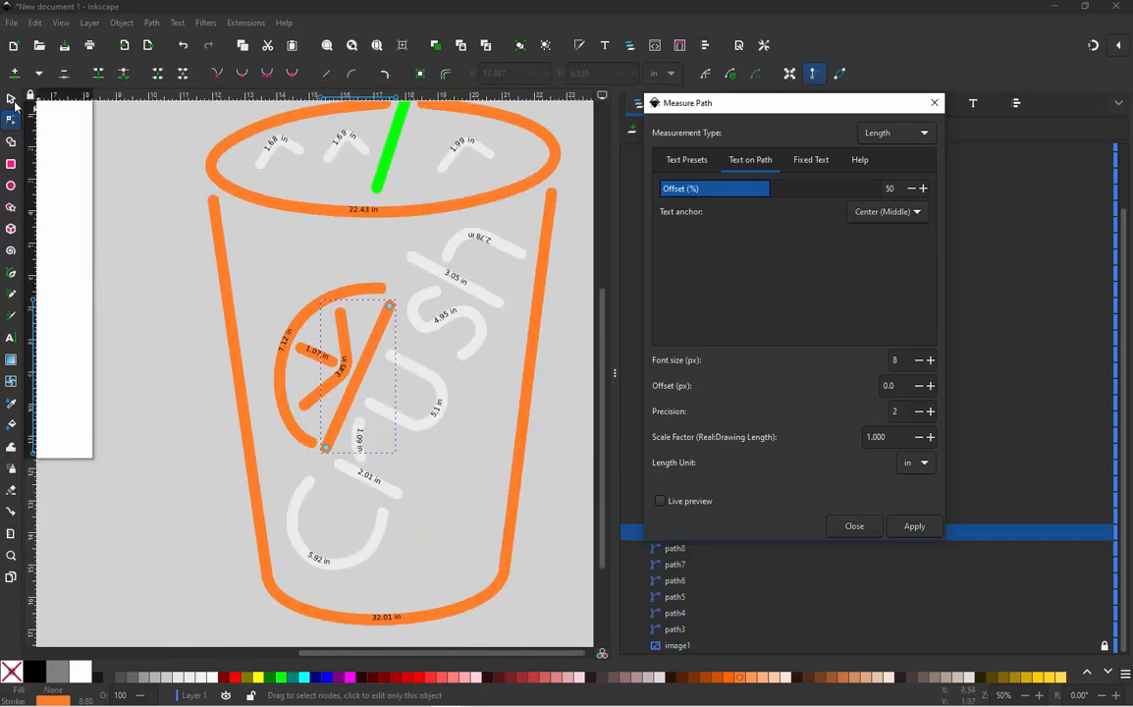
key(Escape)
Apply a Measure Path length label in inches, centred on the path, to the orange slice's straight edge selected as an object
click(351, 385)
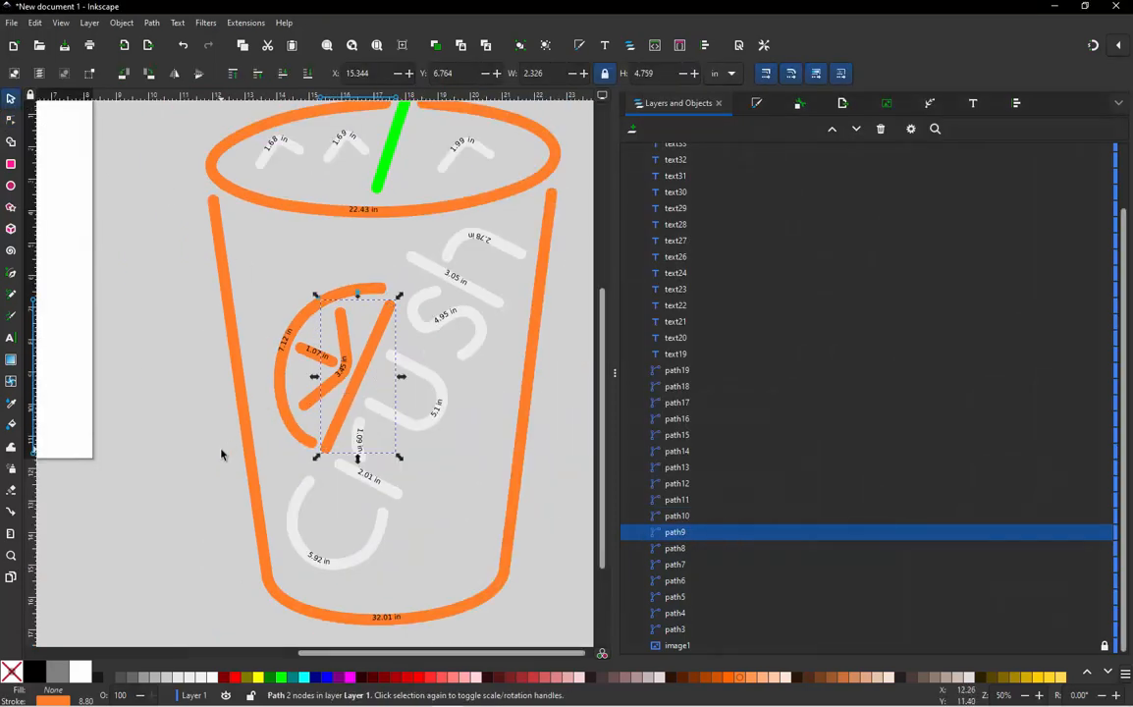
click(198, 403)
click(375, 354)
click(248, 23)
mouse_move(393, 326)
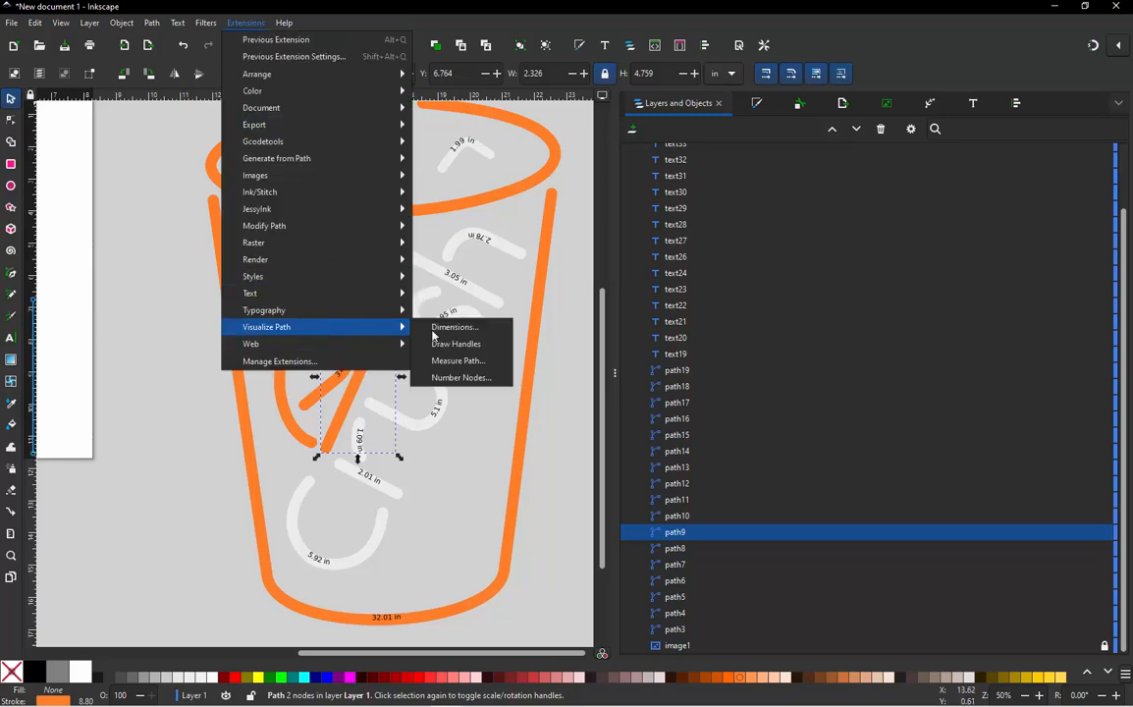
click(457, 361)
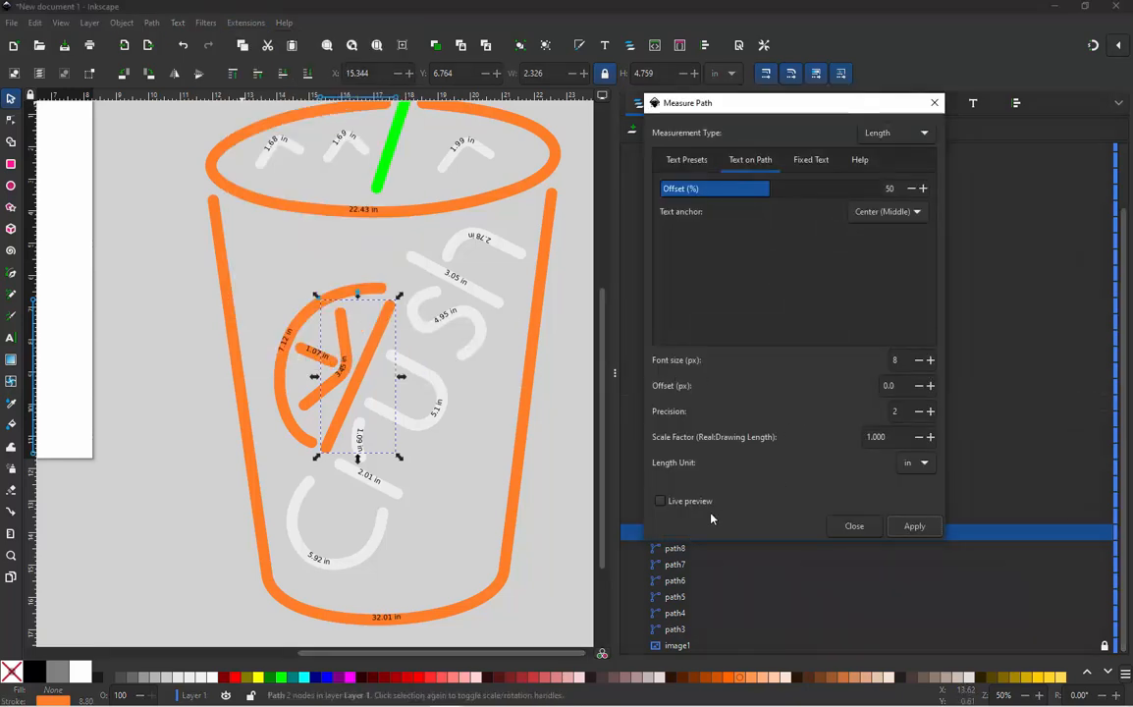
click(910, 525)
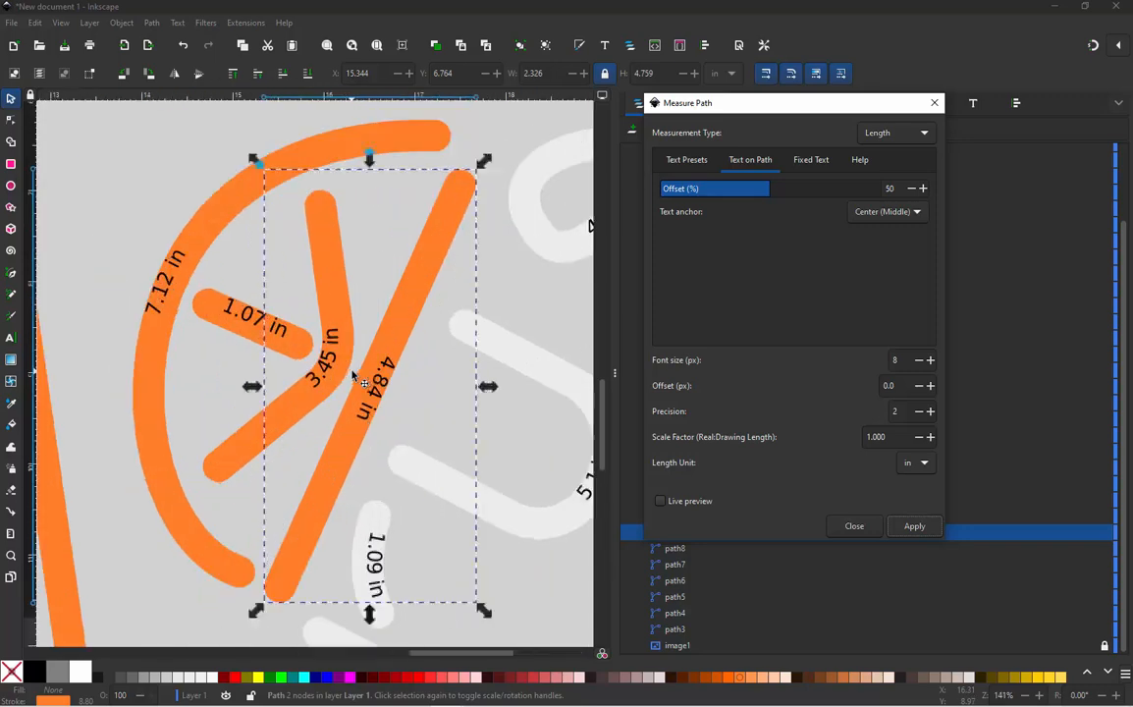
scroll(349, 368, up, 3)
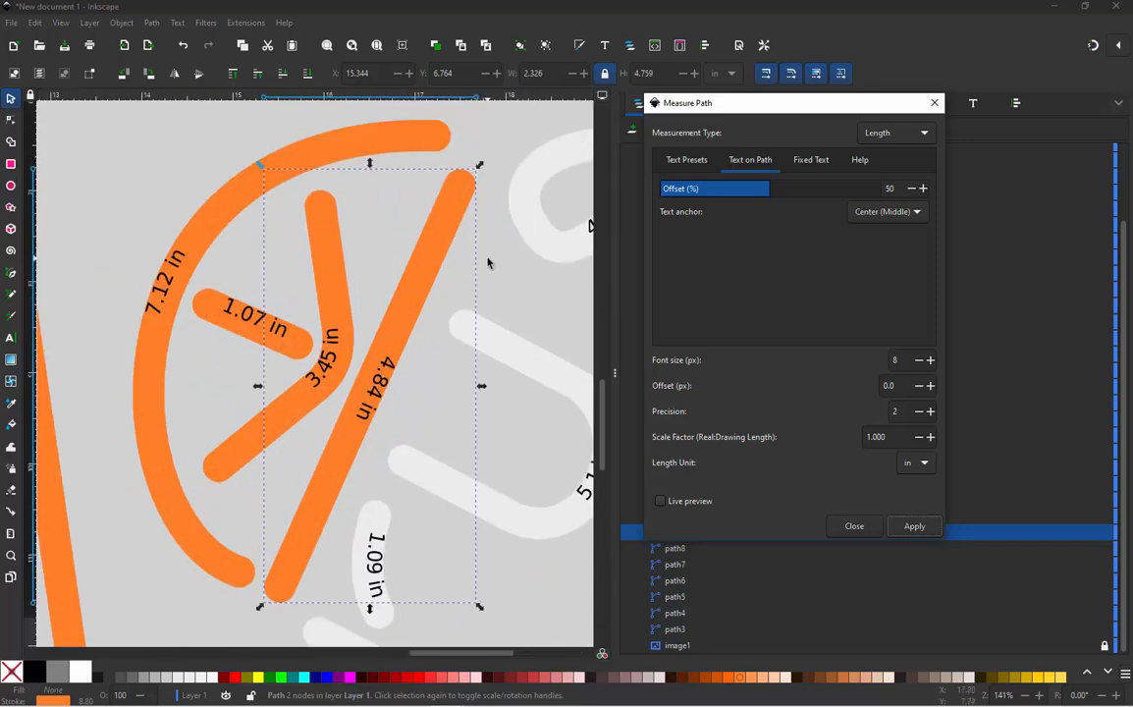
Close Measure Path and lengthen the slice's straight edge by moving its upper end node outward to about X 17.57 in, Y 6.78 in
key(Escape)
key(Escape)
double_click(466, 188)
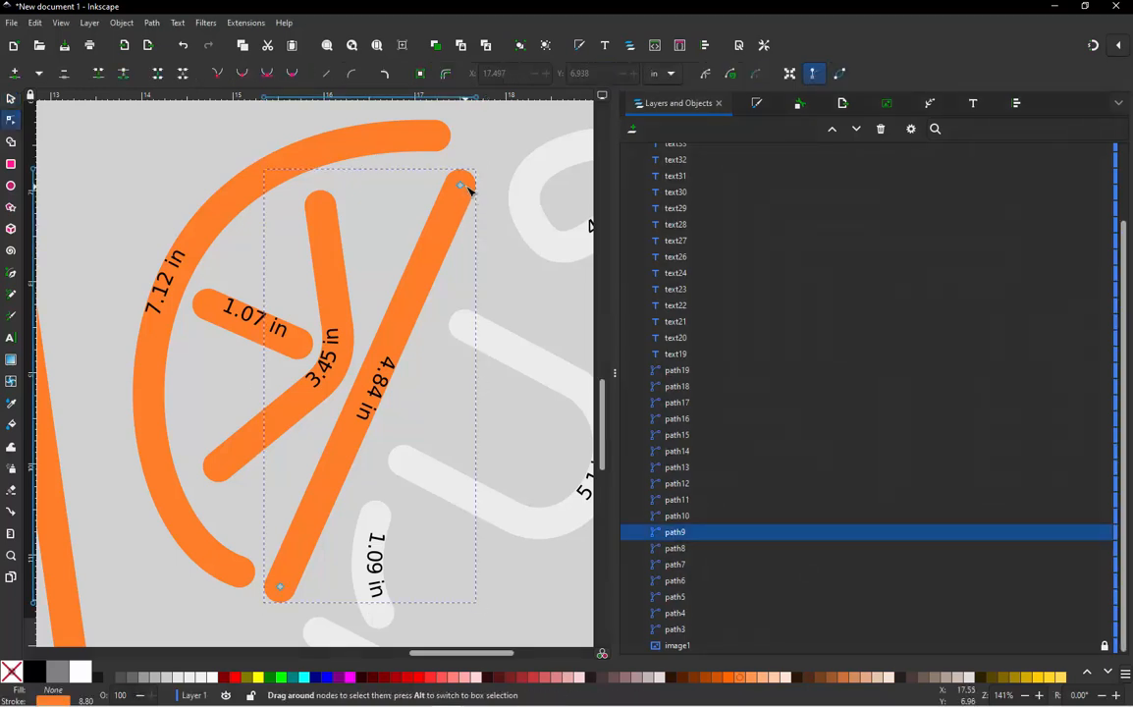
drag(468, 185, 467, 169)
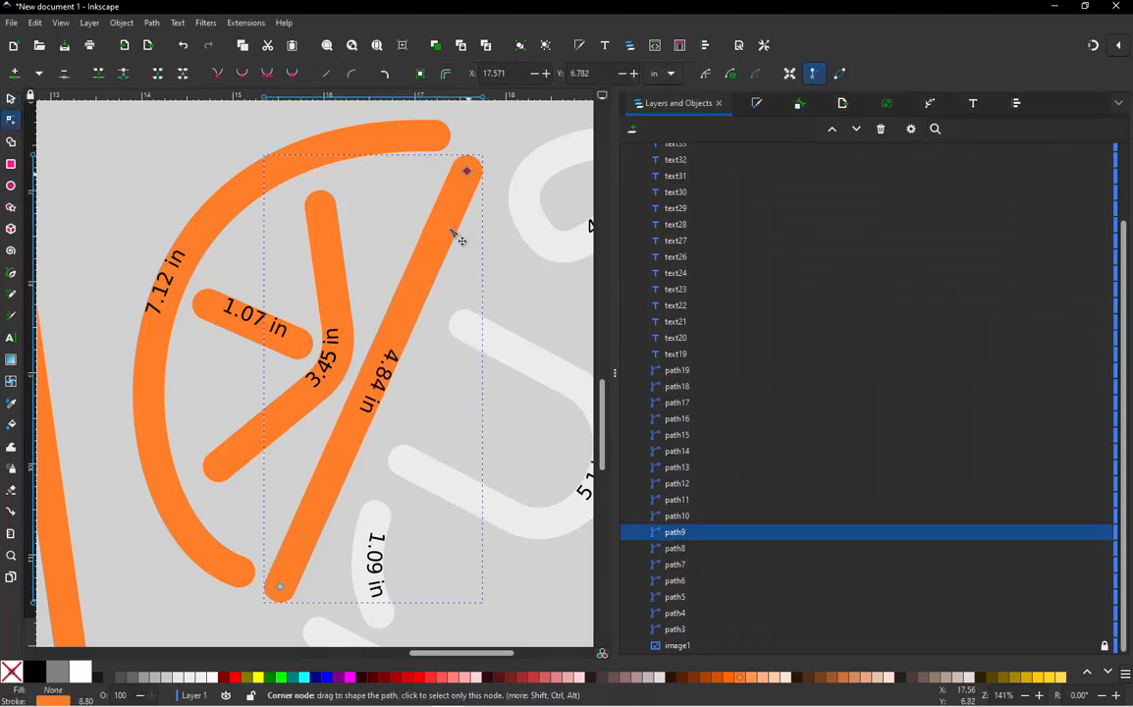
key(ctrl+a)
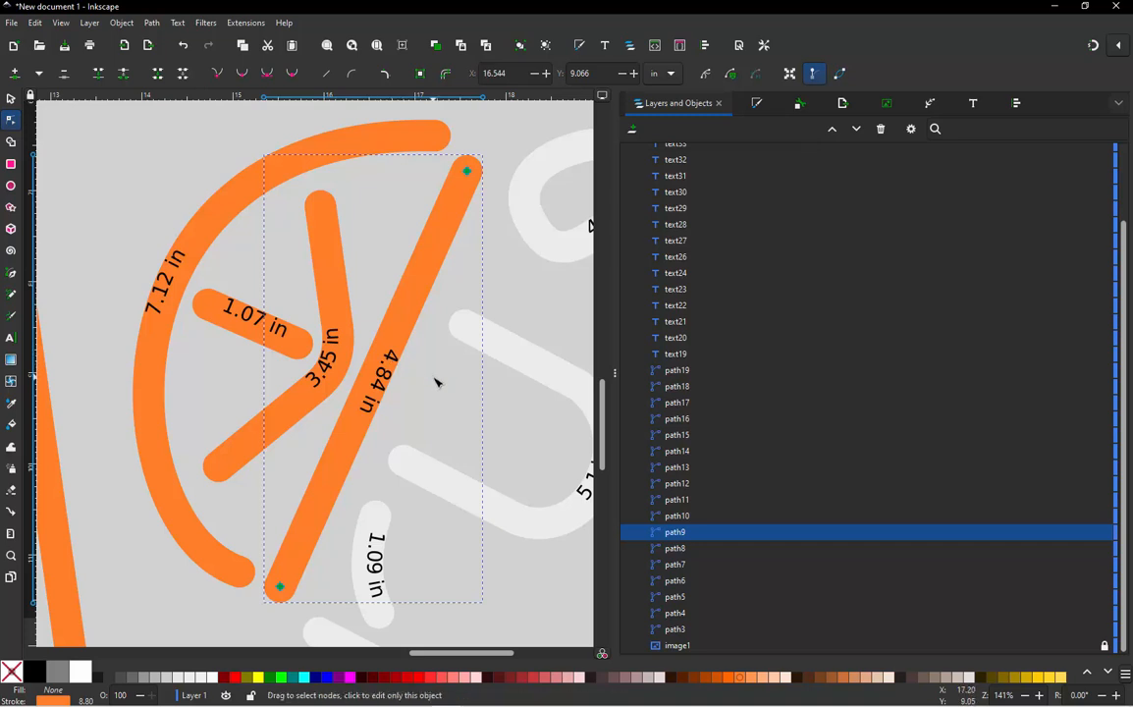
Delete the outdated length label on the orange slice's straight edge
click(514, 367)
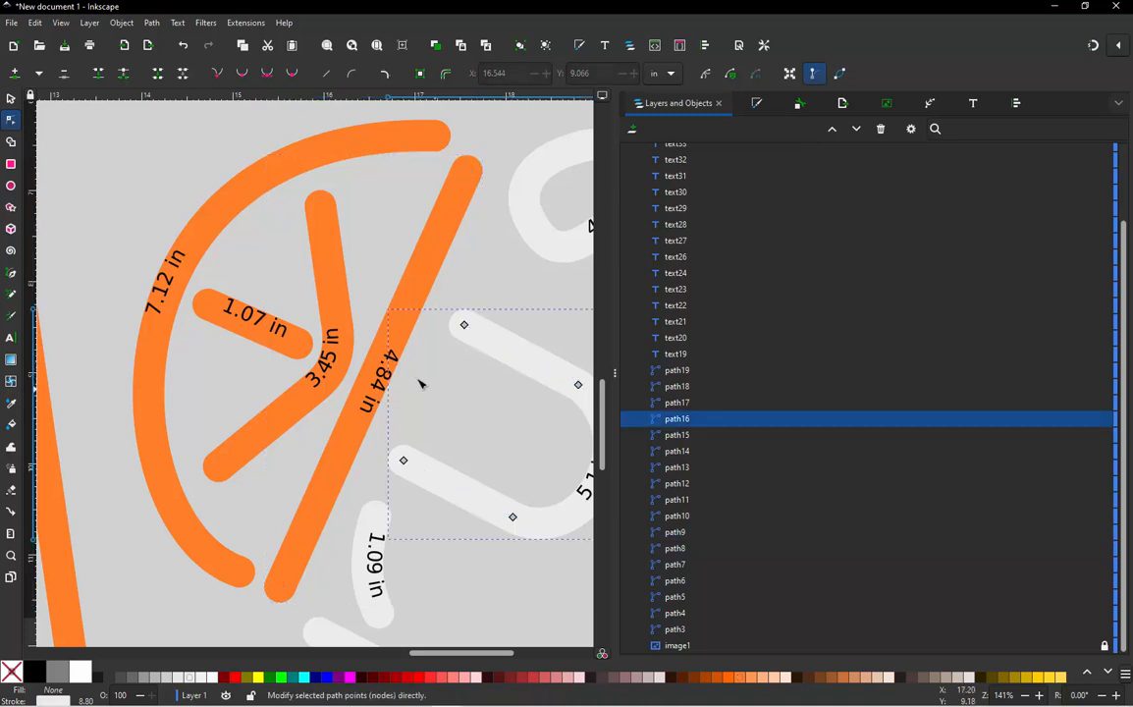
click(389, 365)
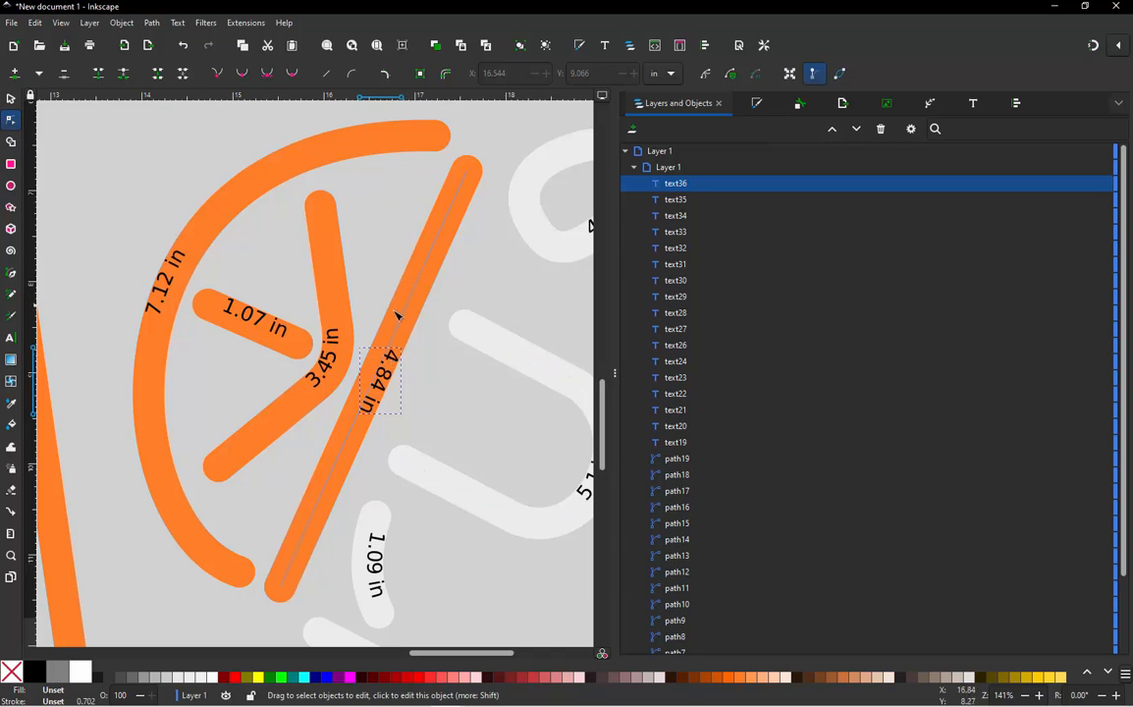
click(413, 366)
click(405, 359)
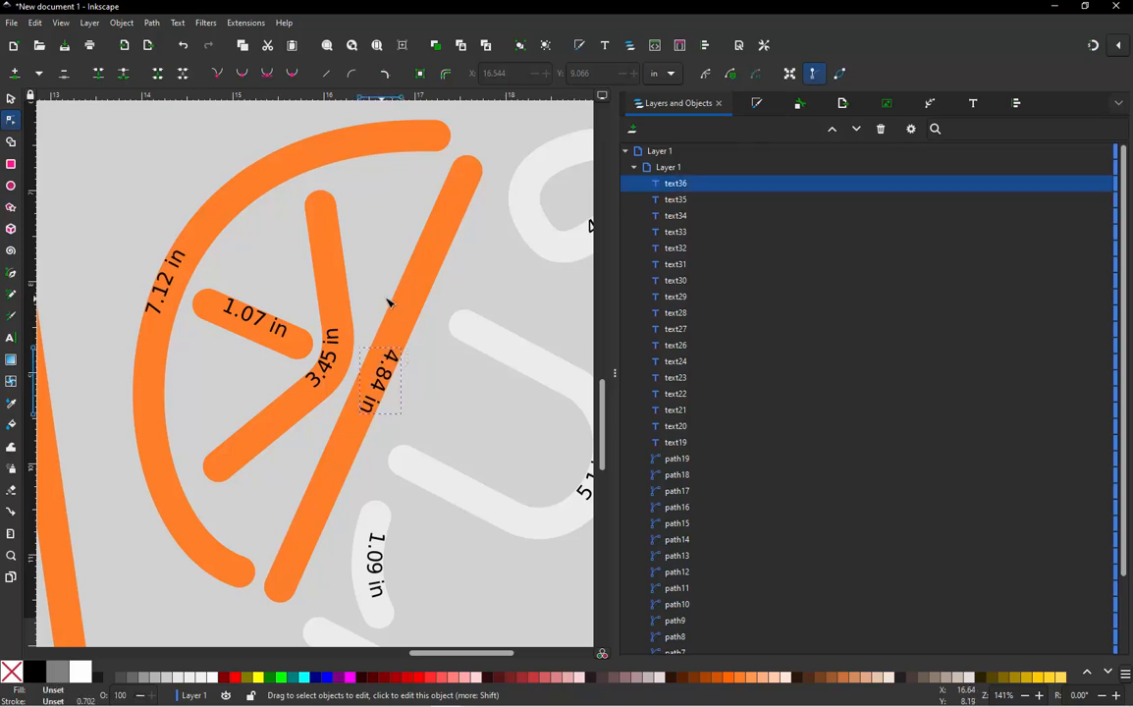
click(415, 360)
click(13, 100)
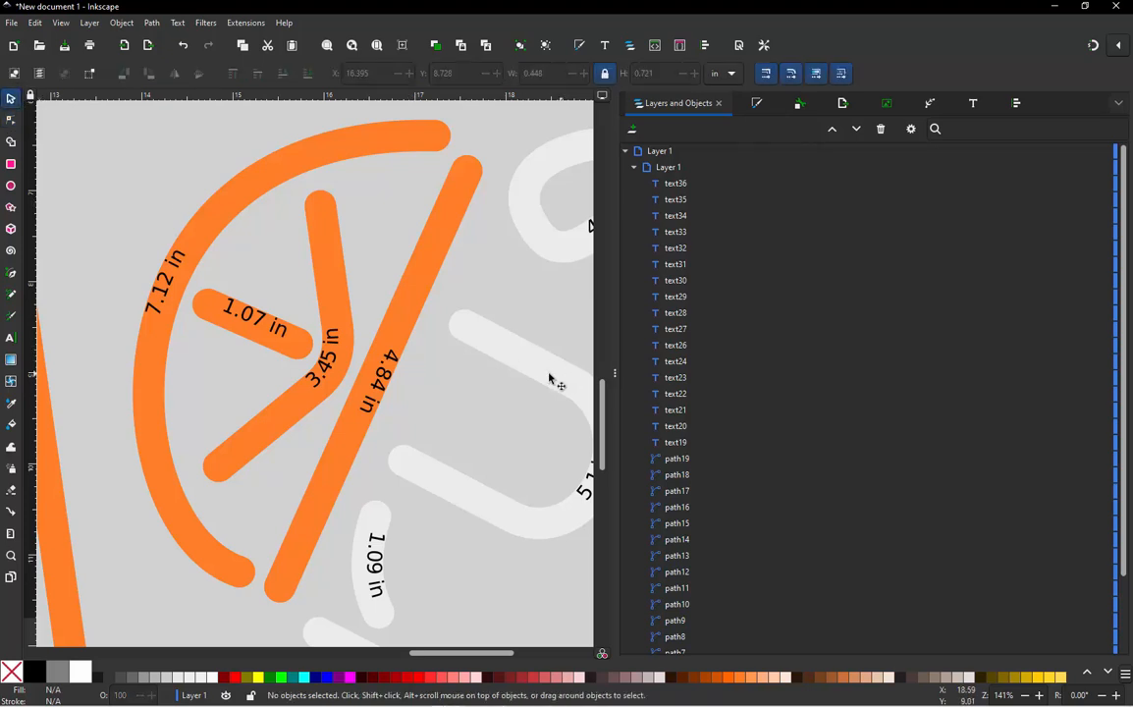
click(395, 363)
key(Delete)
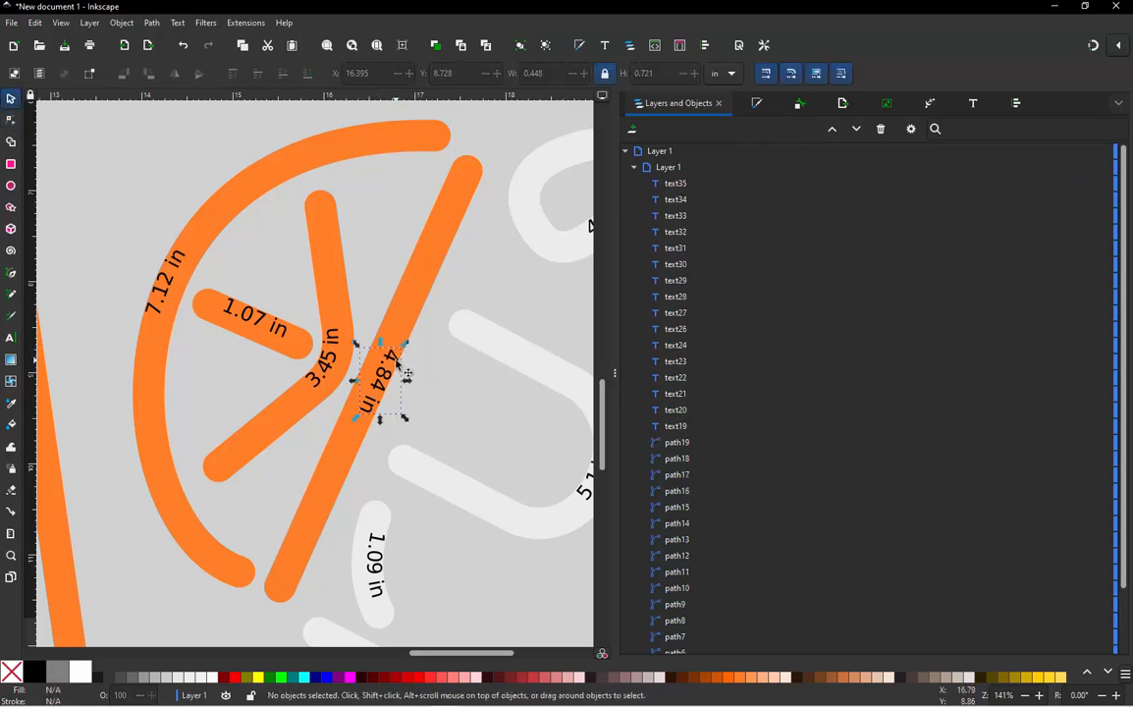
Apply a new Measure Path length label in inches to the lengthened straight edge and close the dialog
click(401, 363)
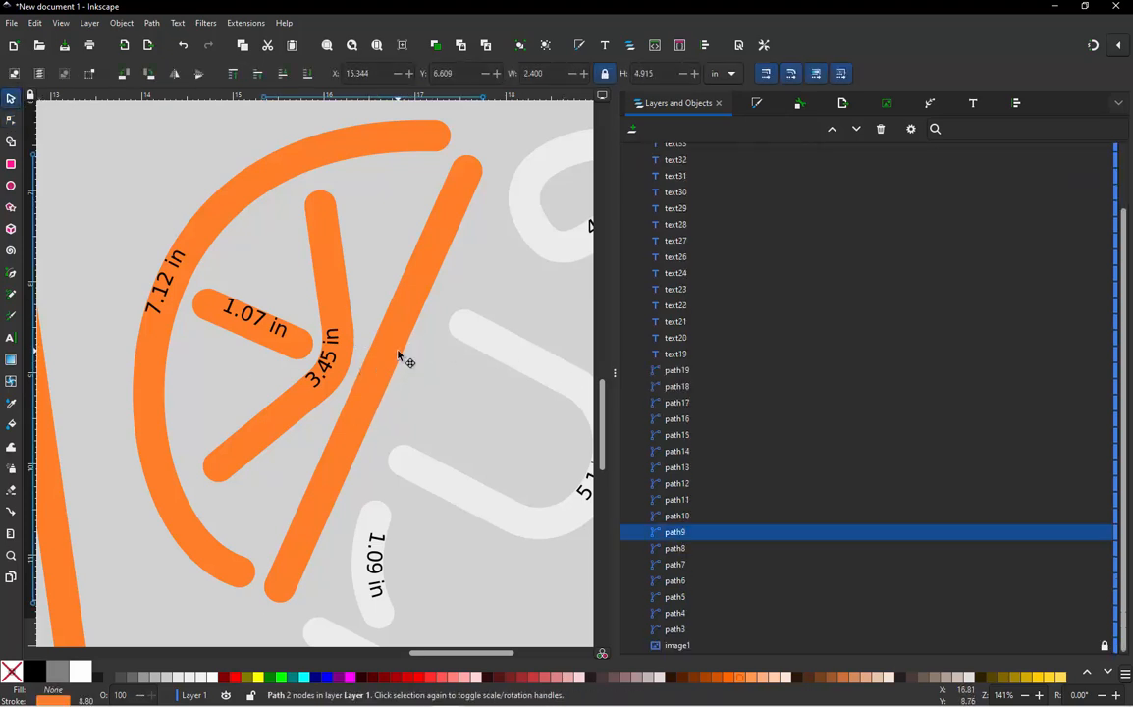
click(243, 24)
mouse_move(391, 334)
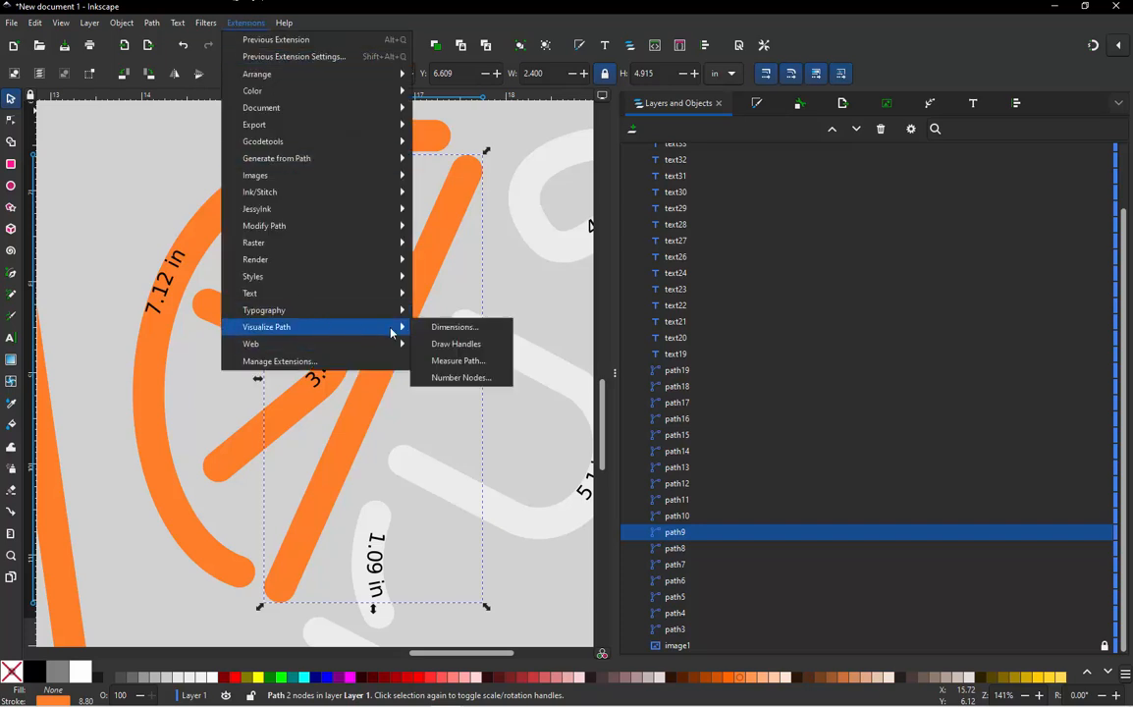
click(459, 361)
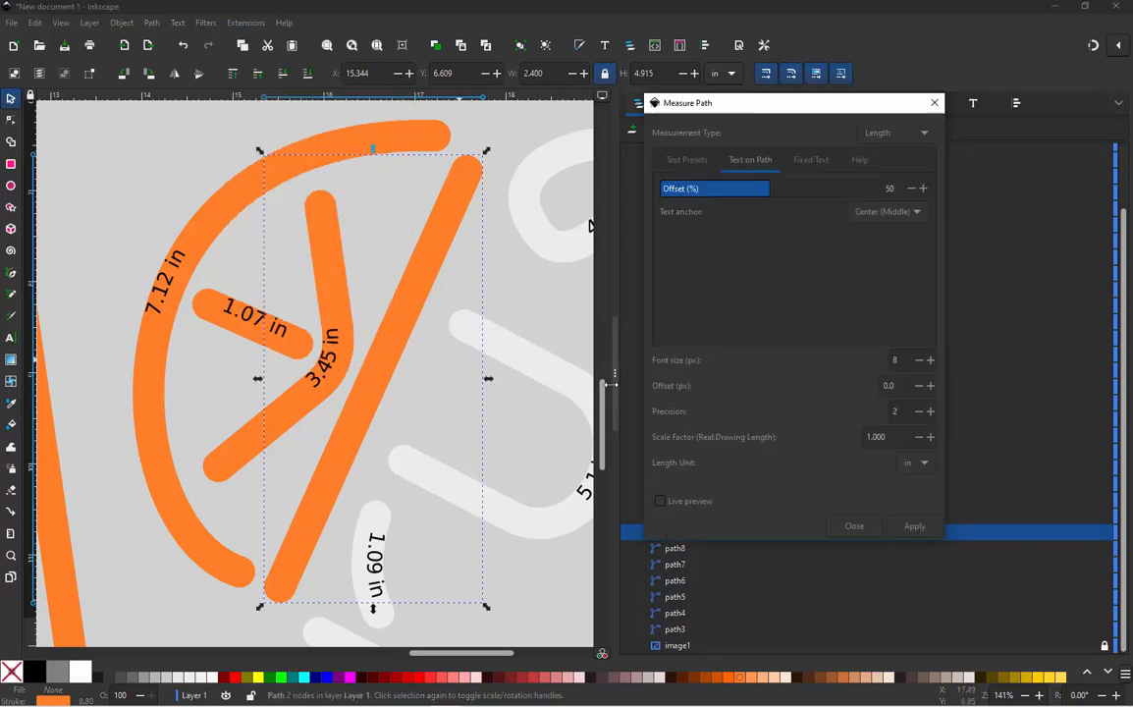
click(912, 527)
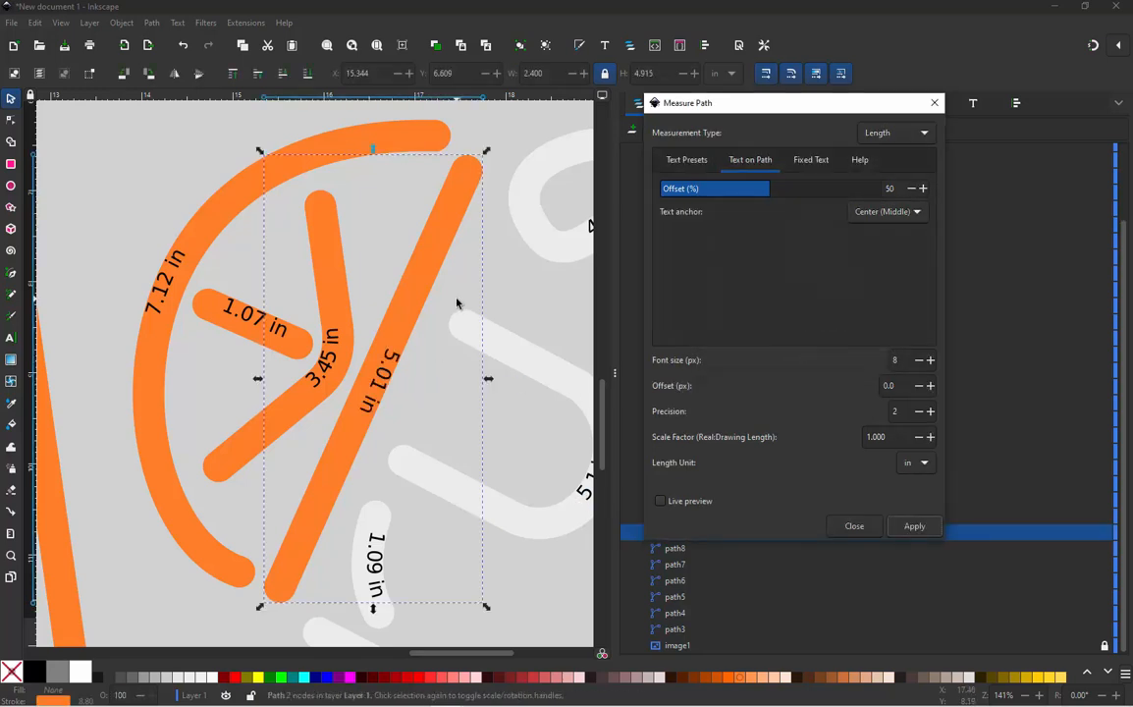
click(499, 283)
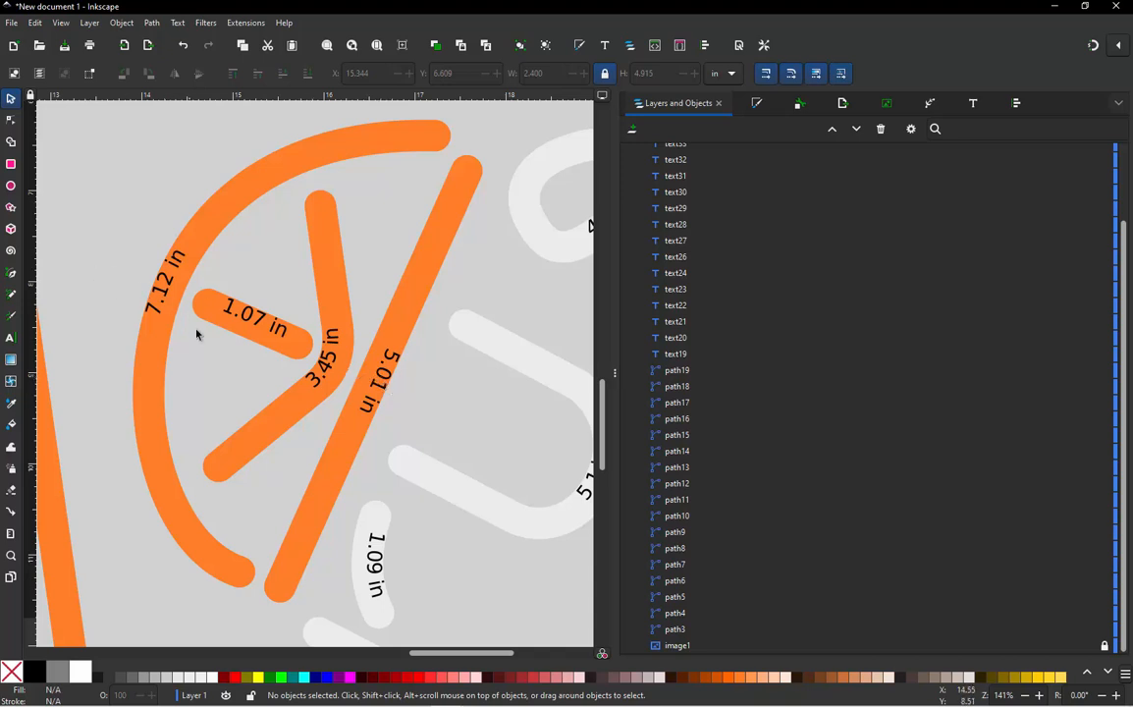
Select the slice's short inner spoke, switch to Calculator and compute 0.98 + 0.125 for its target length
click(243, 314)
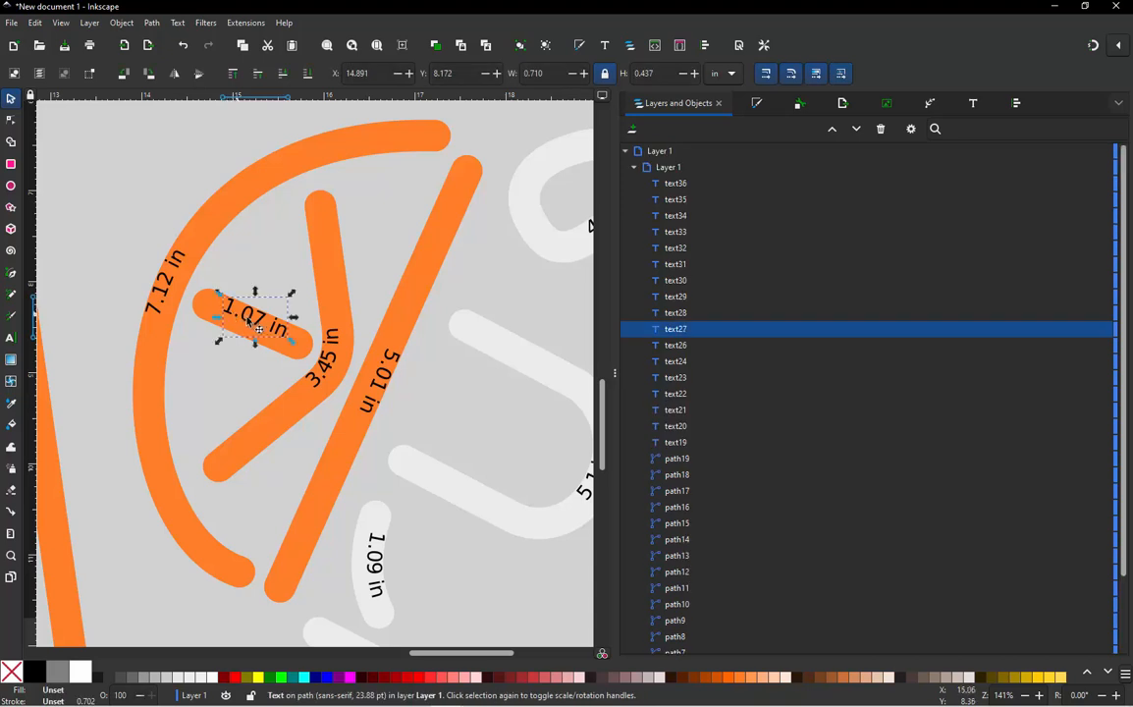
click(305, 351)
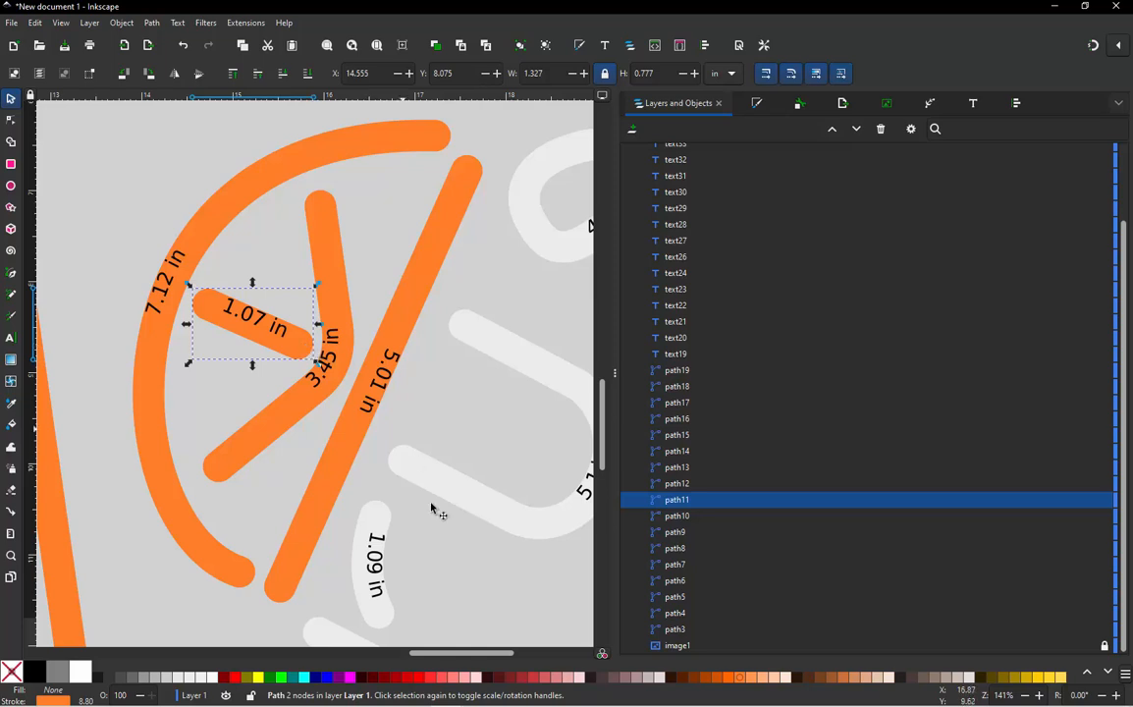
mouse_move(521, 691)
click(416, 694)
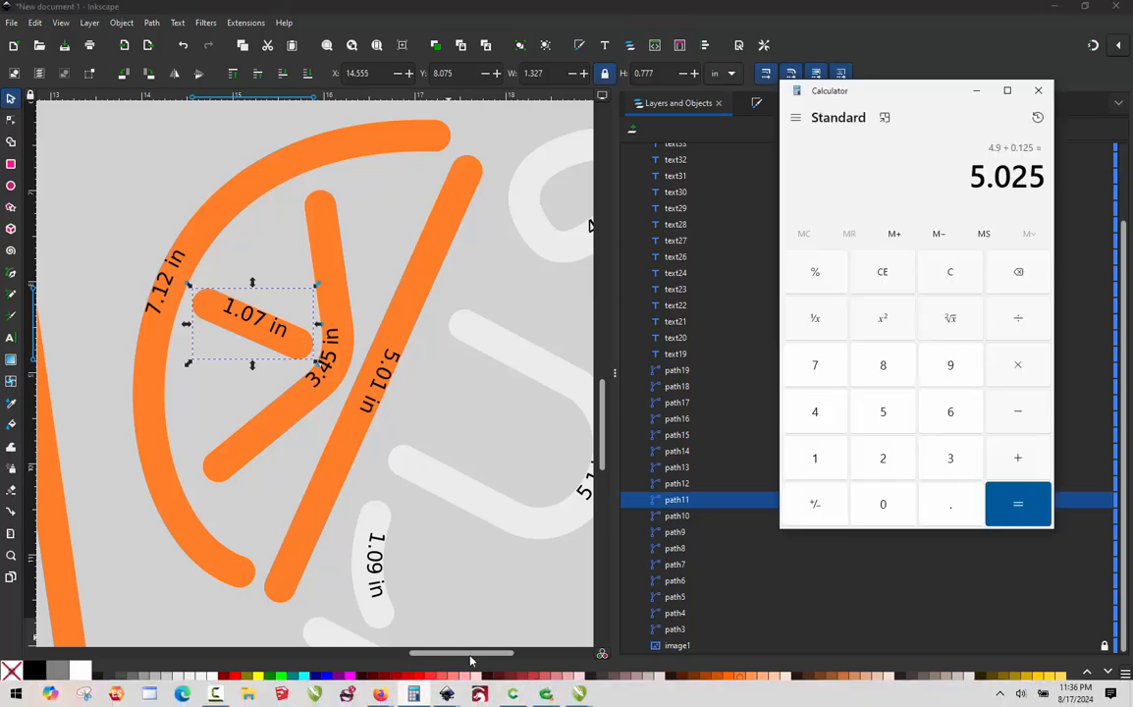
click(950, 280)
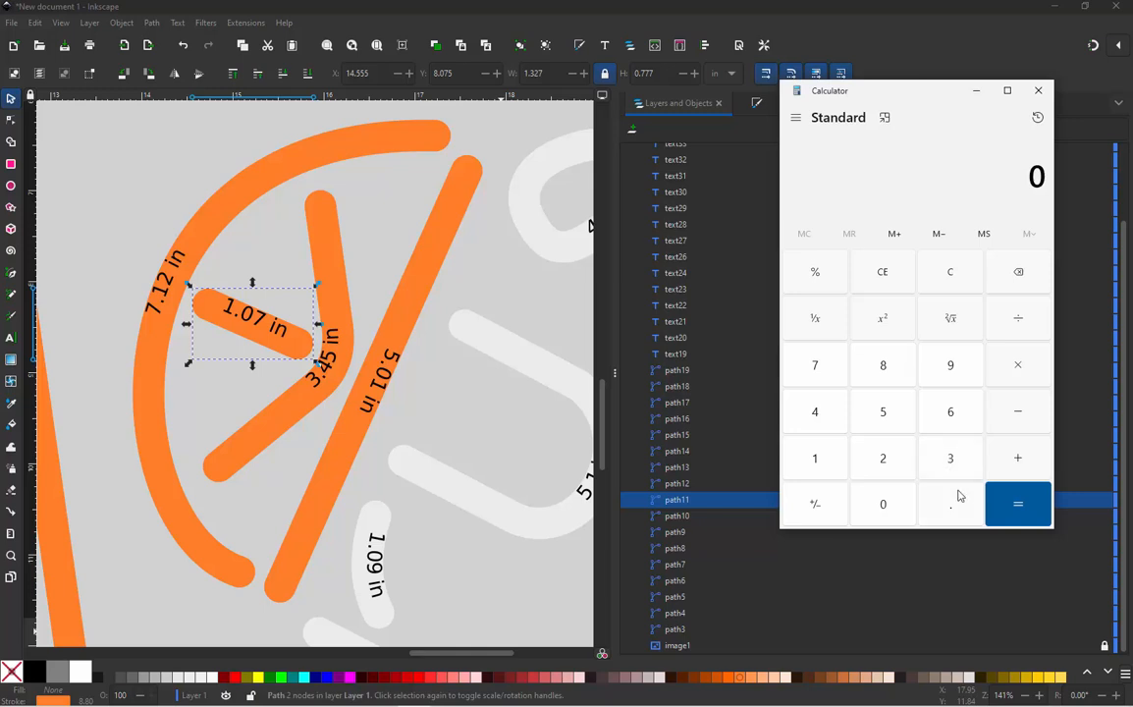
click(952, 495)
click(950, 364)
click(888, 369)
click(1011, 468)
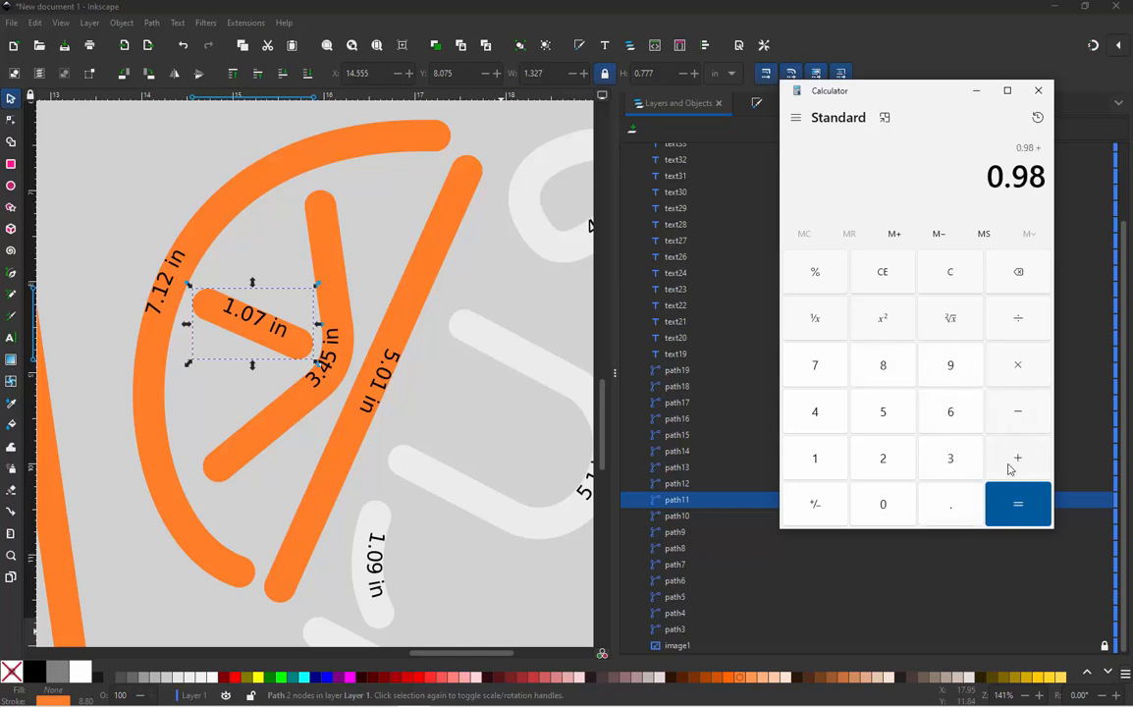
click(950, 504)
click(814, 459)
click(878, 449)
click(882, 413)
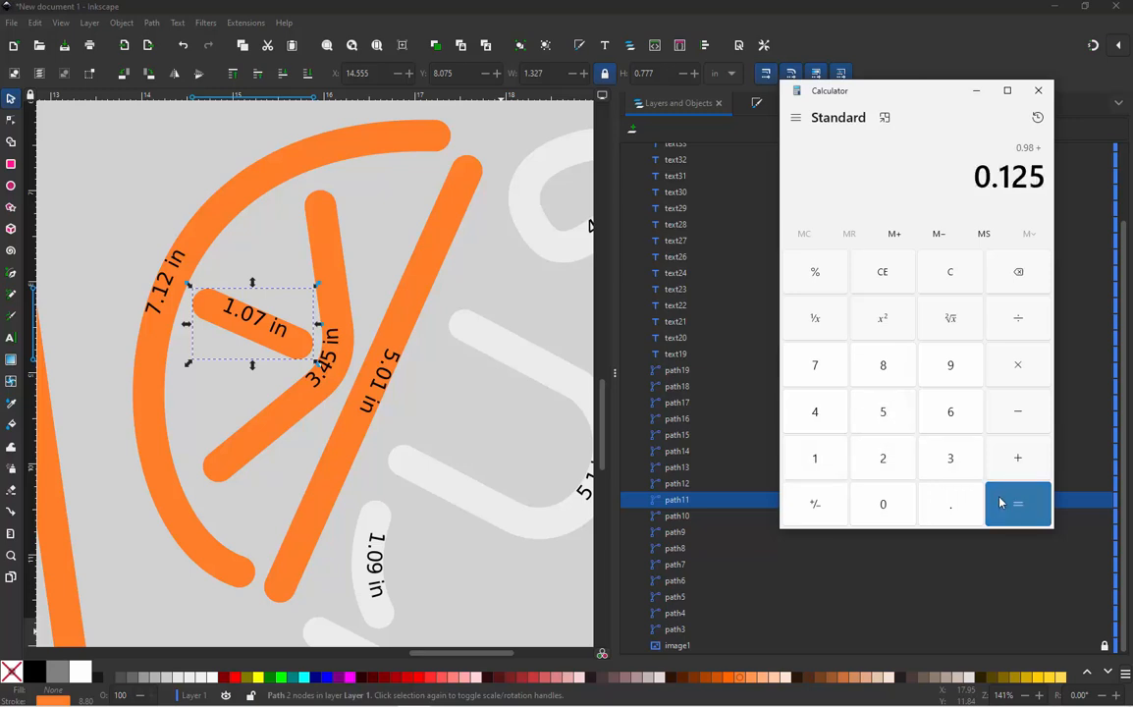
click(1011, 501)
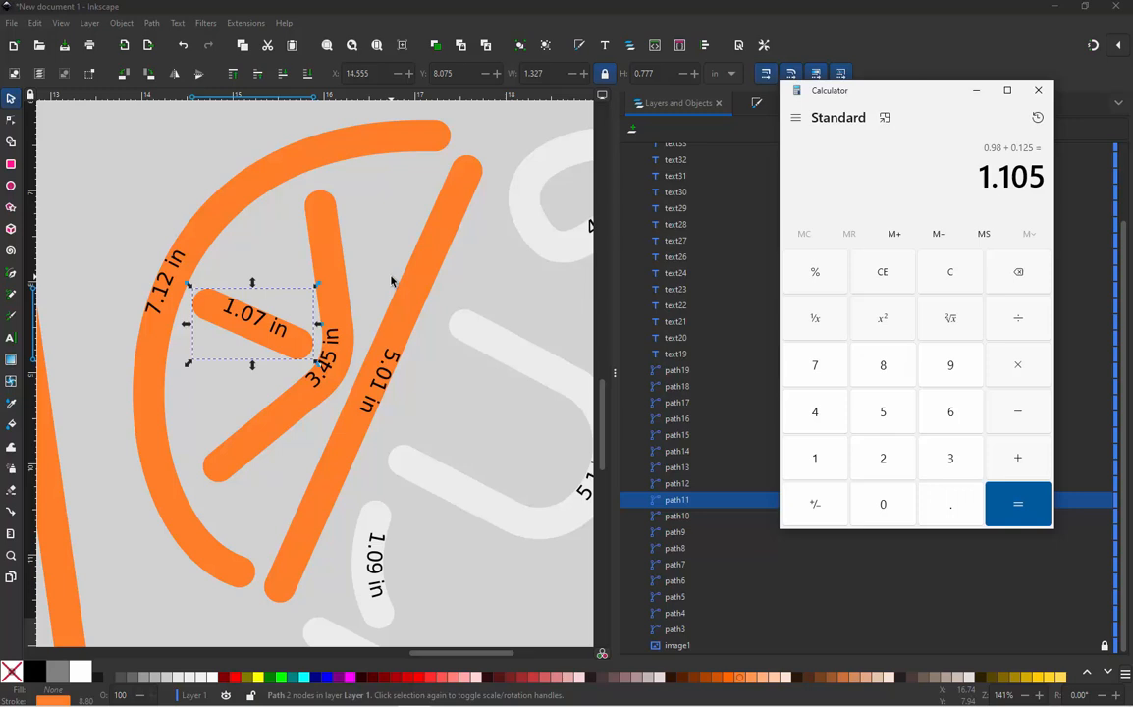
Divide the bent inner line's length by the segment length, 3.45 ÷ 0.98, in Calculator
click(948, 276)
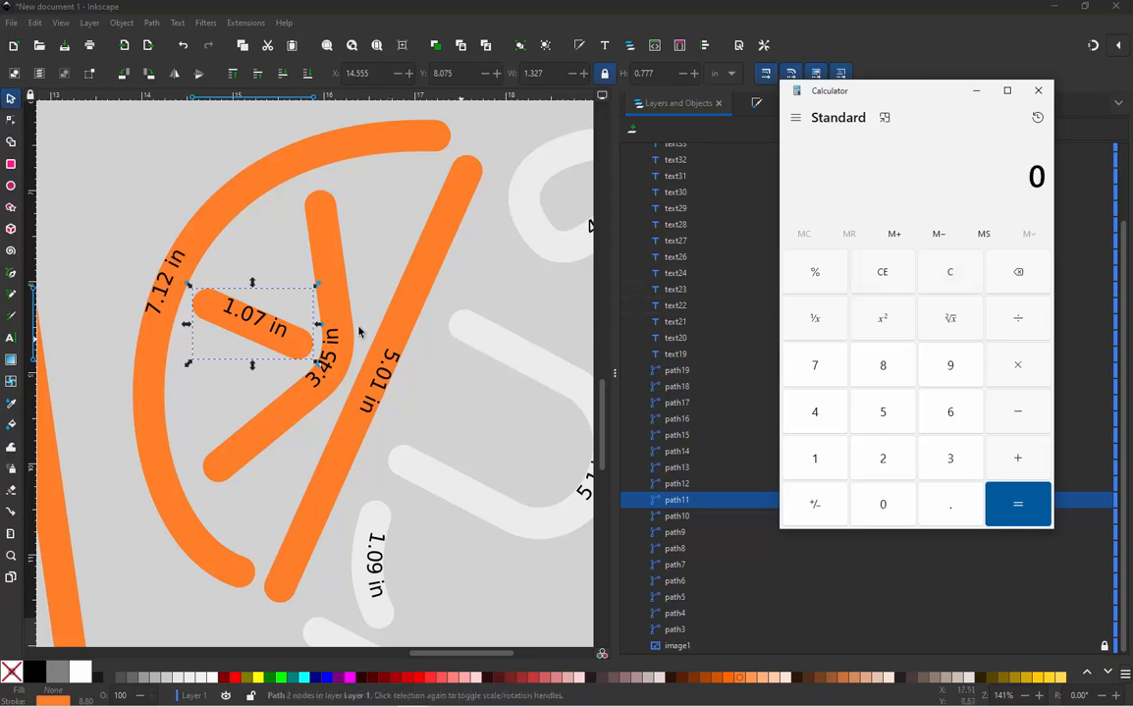
click(958, 459)
click(952, 505)
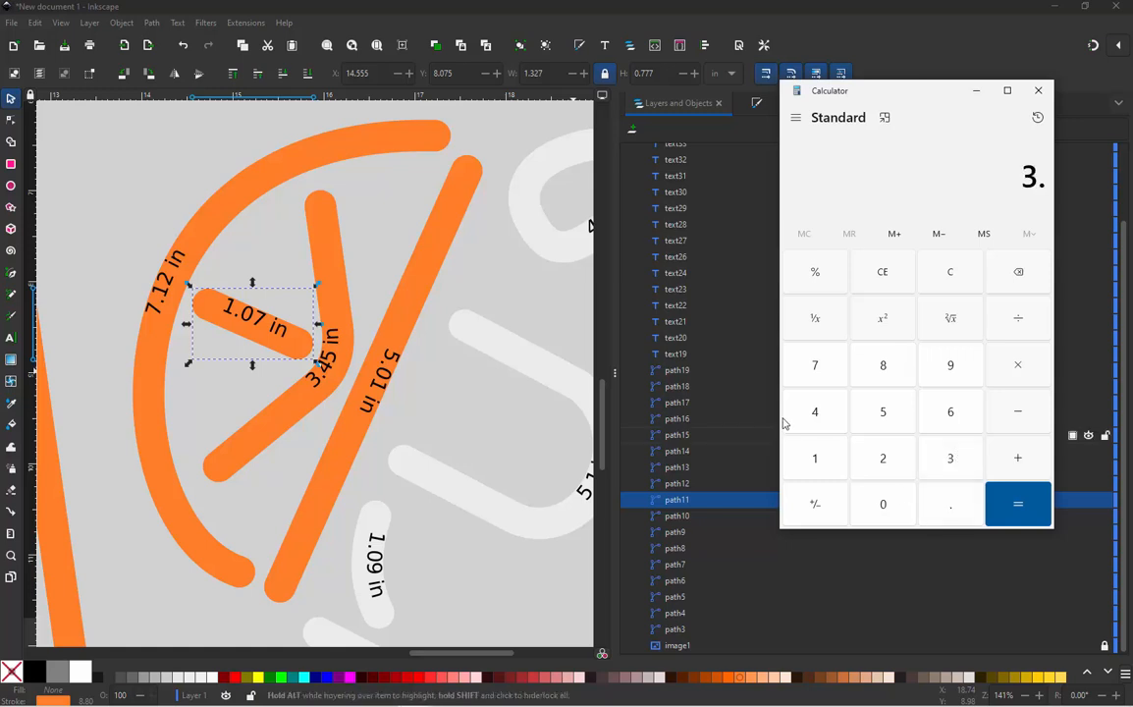
click(833, 422)
click(898, 425)
click(1029, 316)
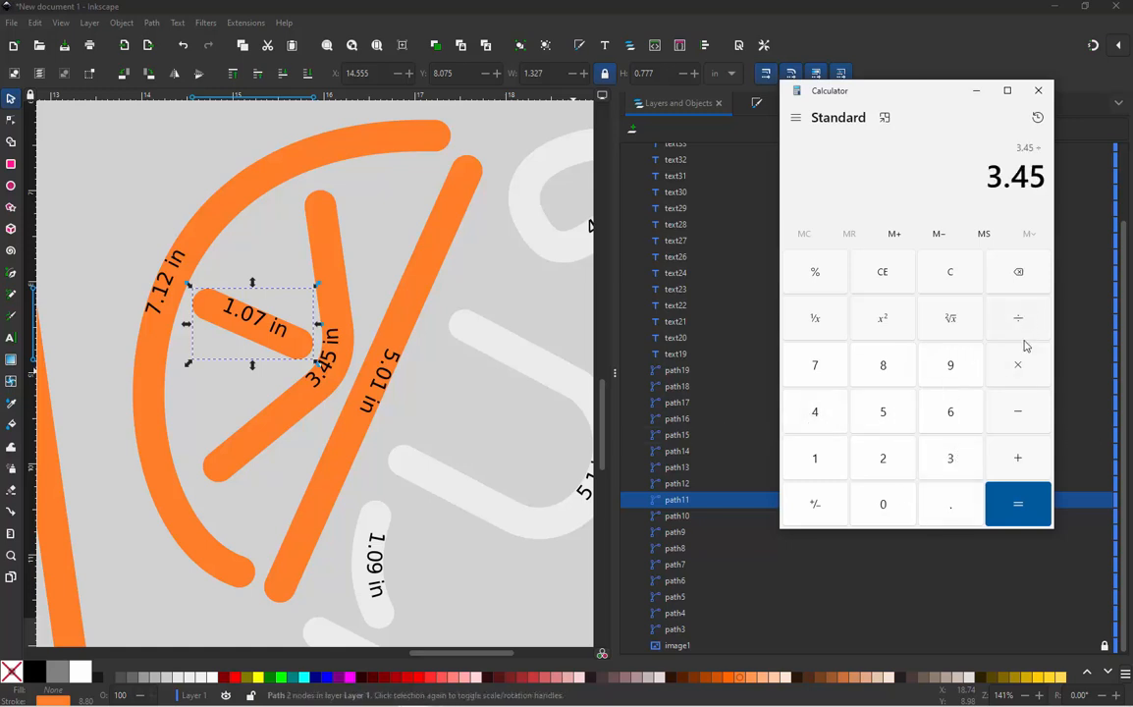
click(958, 507)
click(950, 365)
click(882, 366)
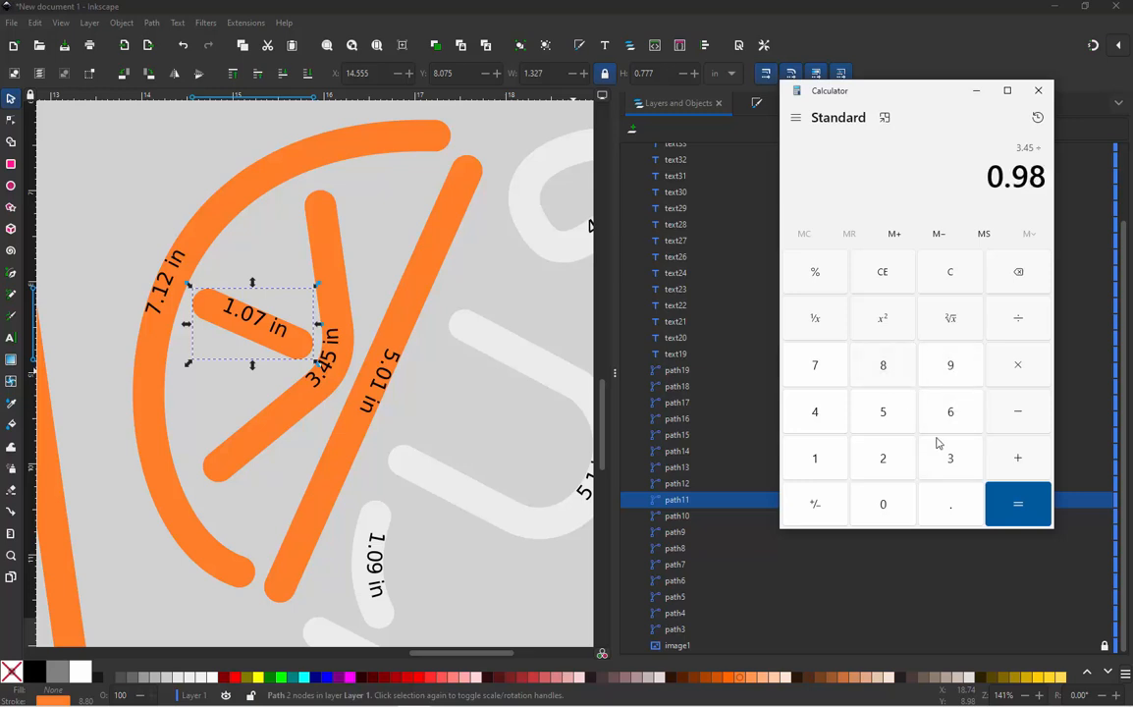
click(1038, 509)
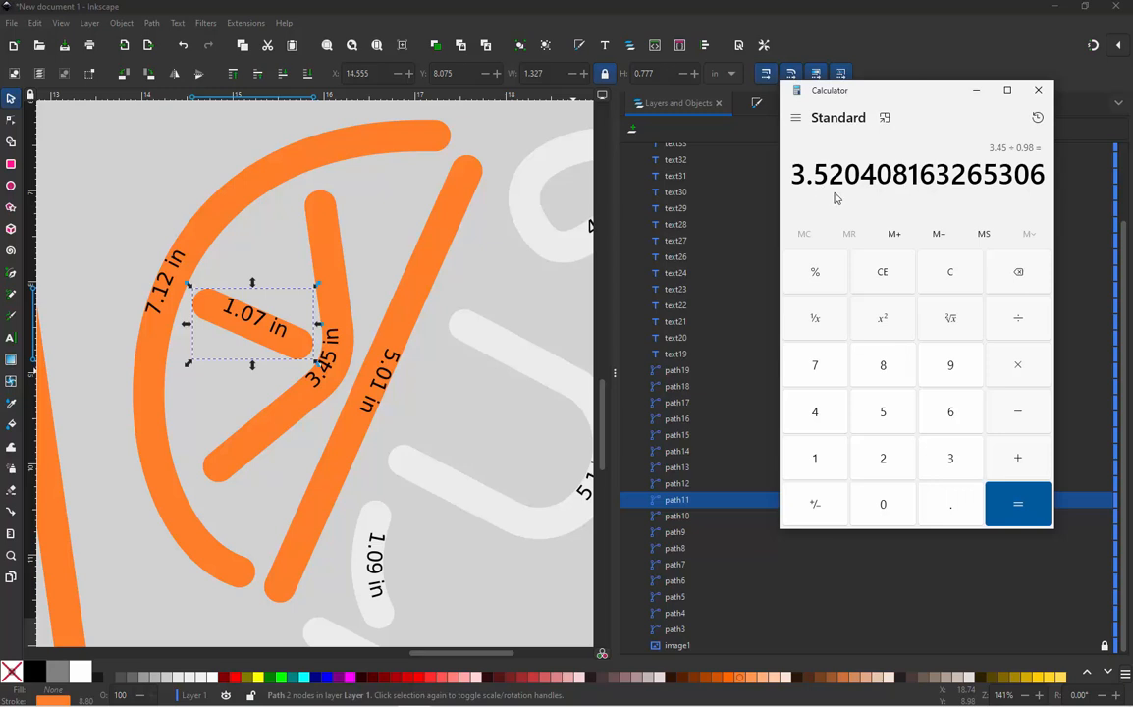
Compute the length of three whole segments, 0.98 × 3, in Calculator
click(969, 282)
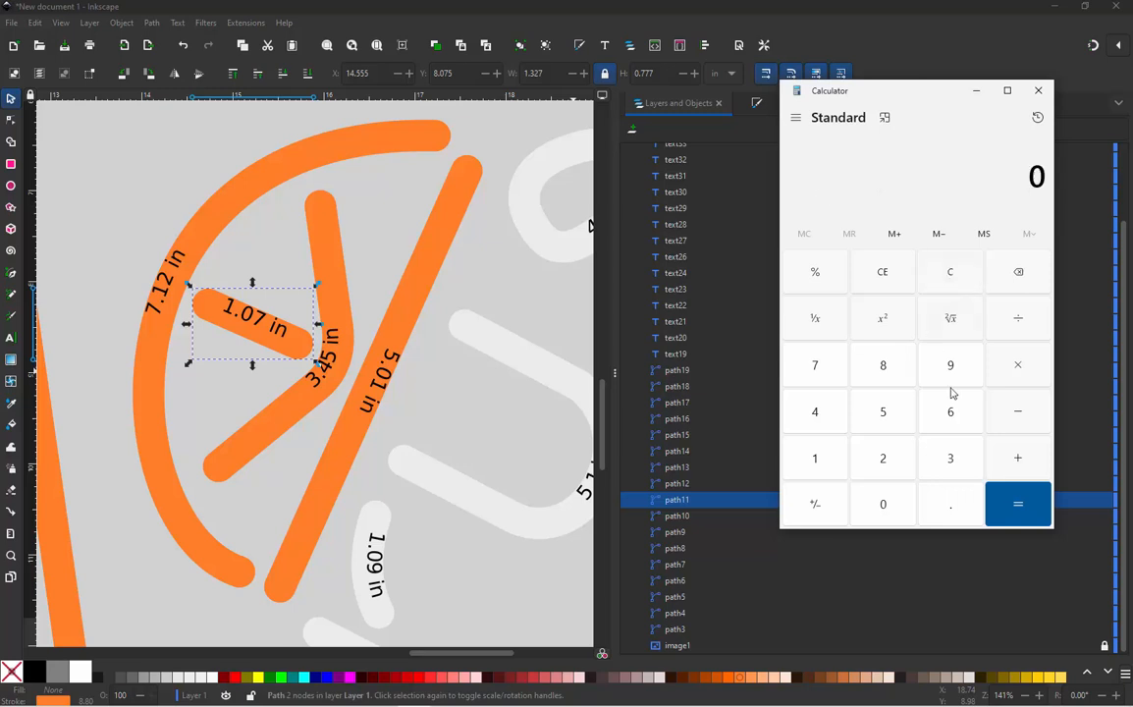
click(957, 507)
click(952, 367)
click(888, 366)
click(1011, 366)
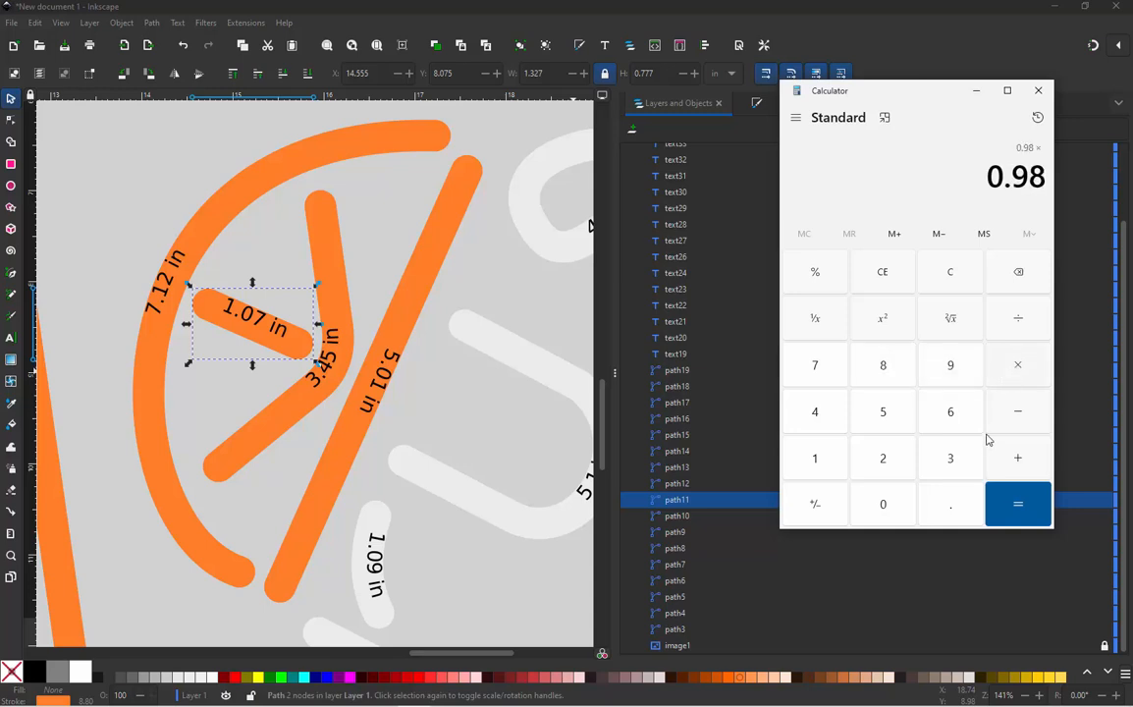
click(965, 458)
click(1019, 504)
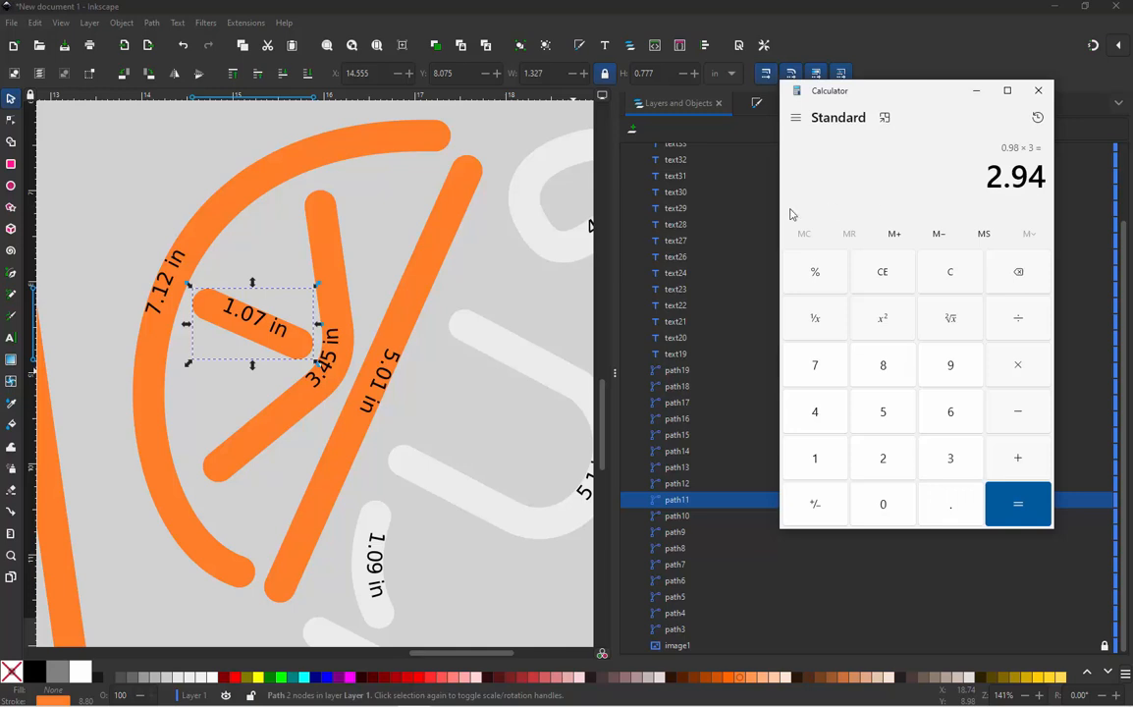
Return to Inkscape and shorten the slice's bent inner line by moving its upper end node down to about X 15.97 in, Y 7.43 in
click(322, 230)
click(320, 221)
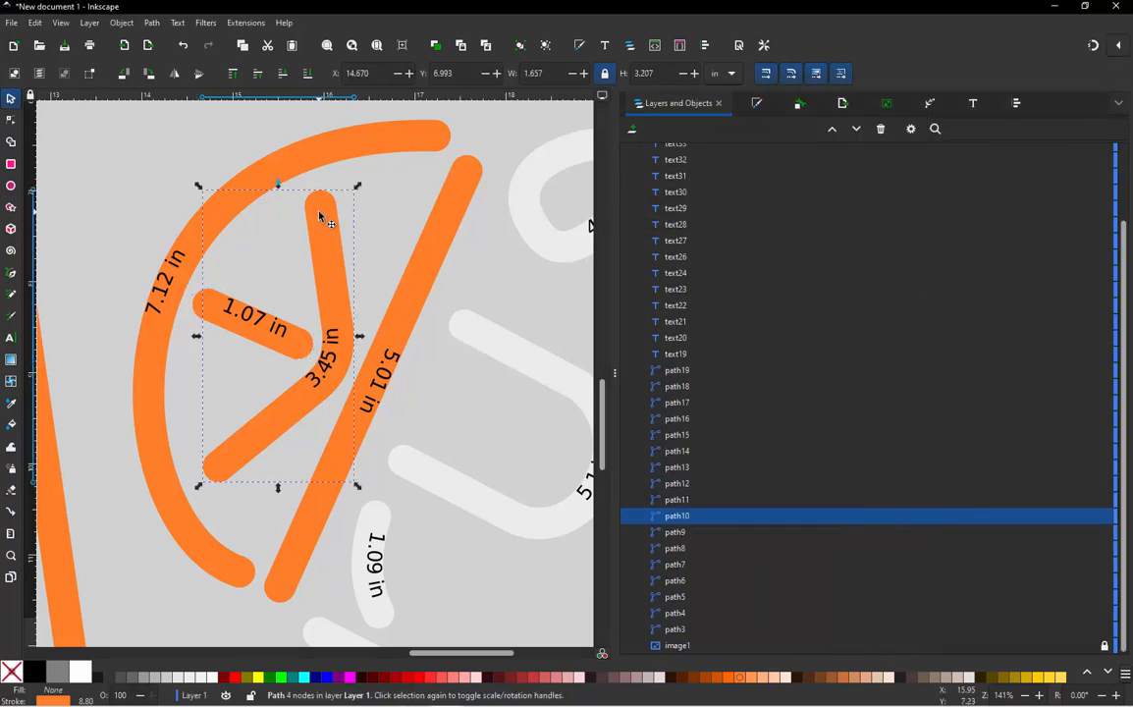
key(n)
drag(321, 209, 321, 230)
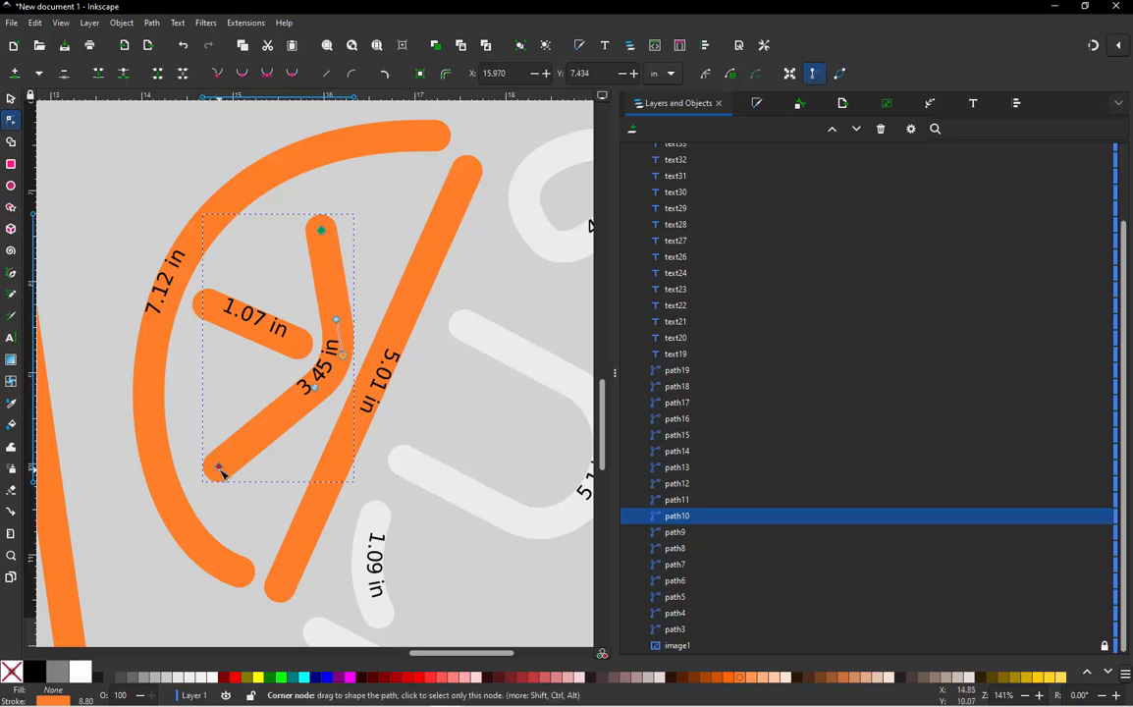
Shorten the slice's bent inner line by moving its lower end node to about X 15.01 in, Y 9.88 in, and delete its outdated length label
drag(228, 468, 244, 454)
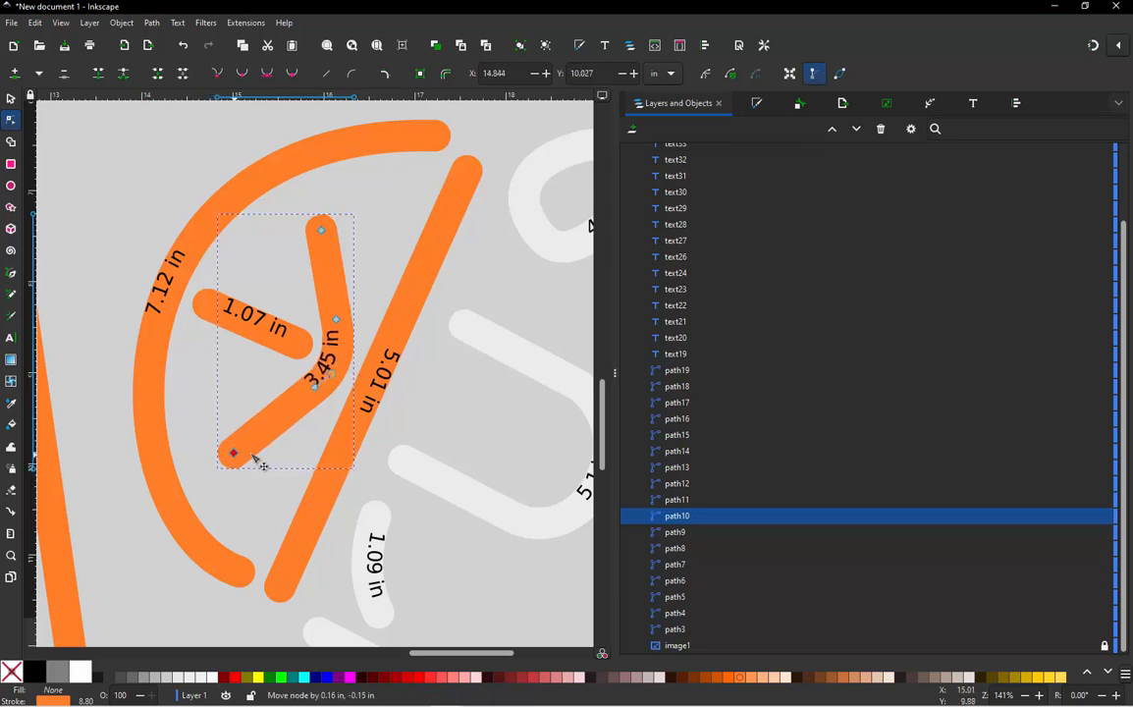
click(11, 100)
key(Escape)
click(334, 348)
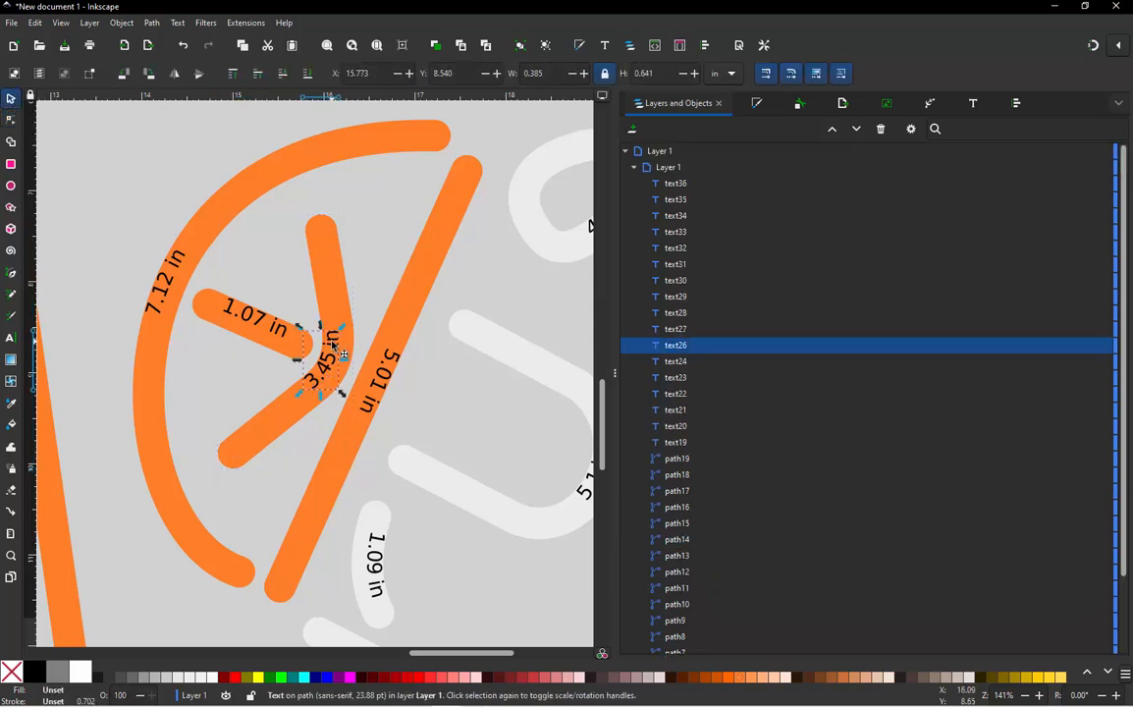
key(Delete)
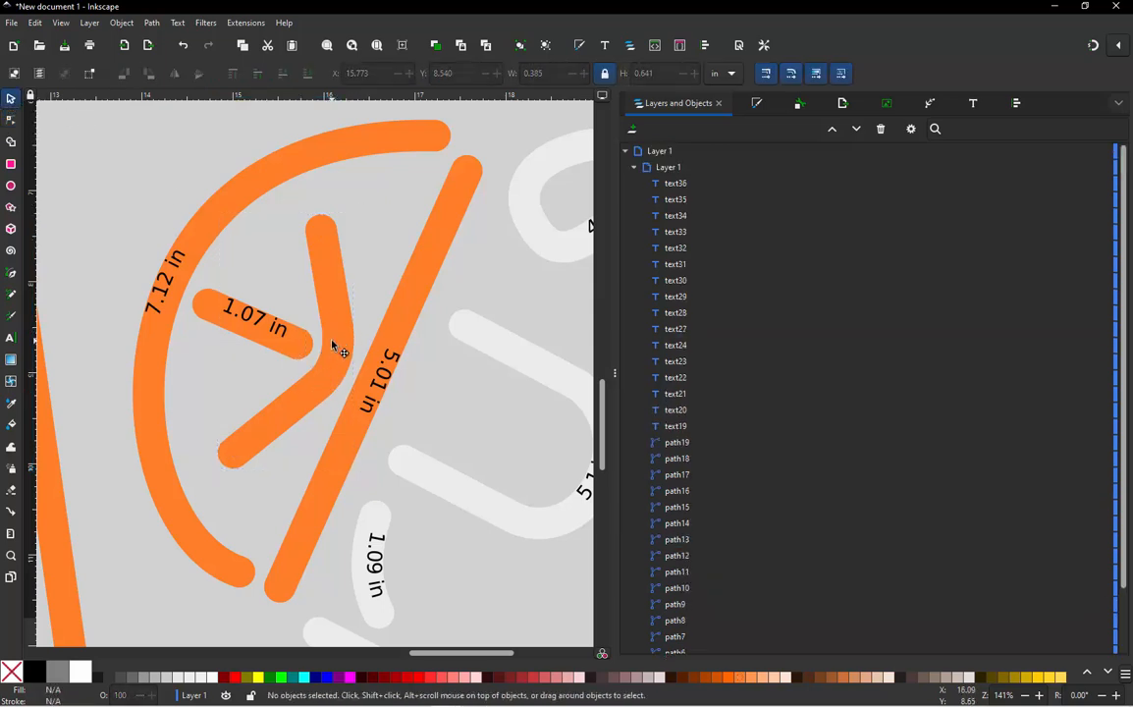
Measure the length of the slice's bent inner line with Measure Path, placing the label on the path in inches
click(334, 348)
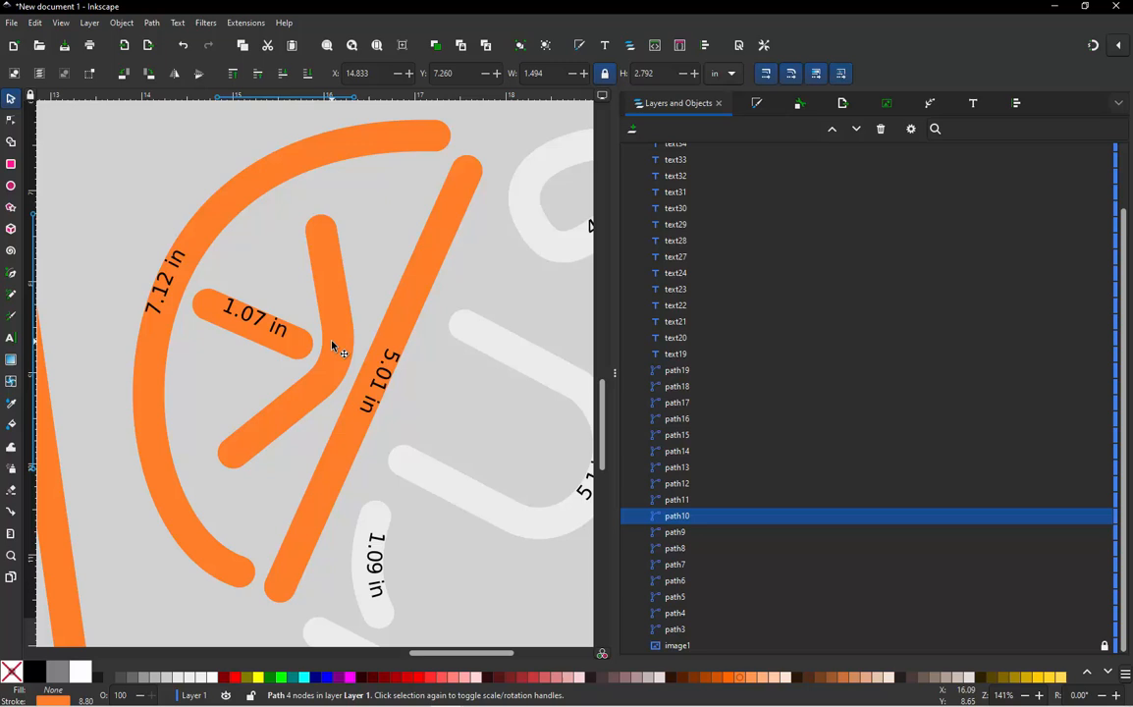
click(253, 27)
mouse_move(303, 327)
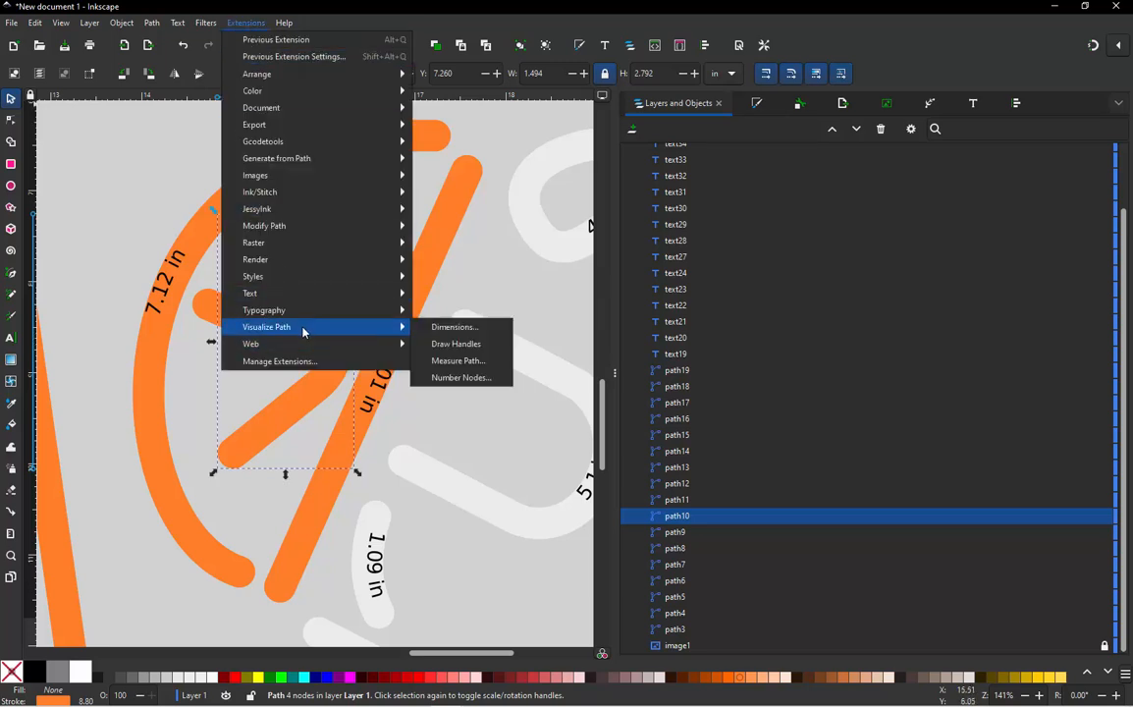
click(438, 364)
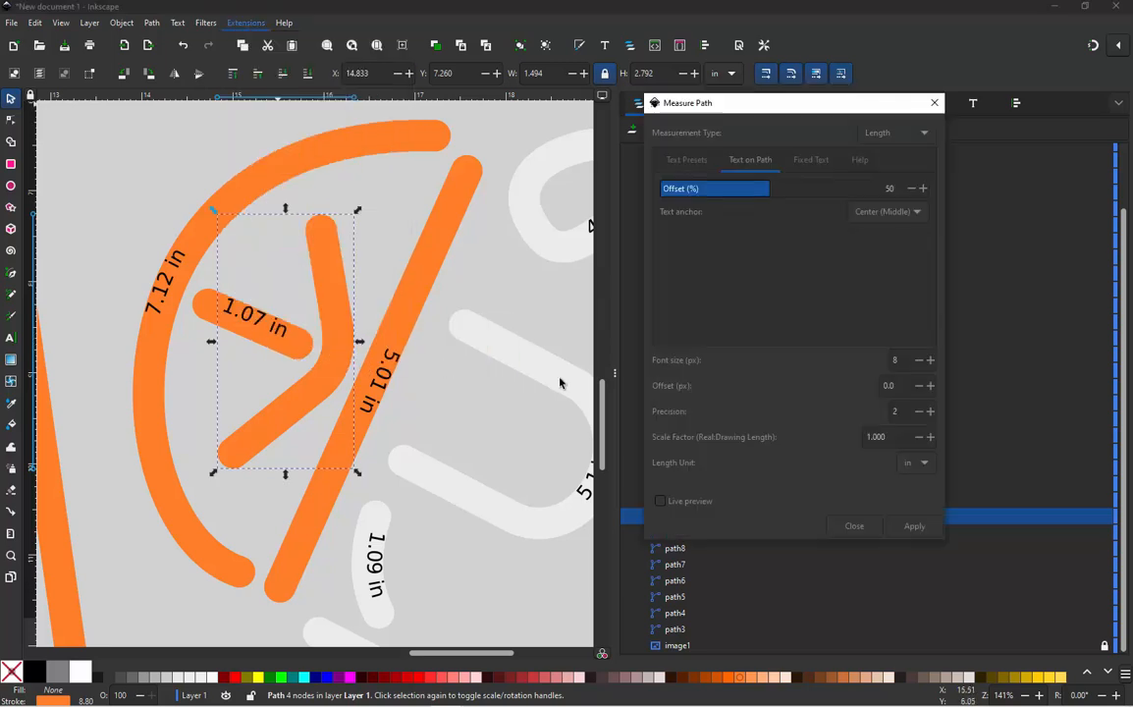
click(913, 525)
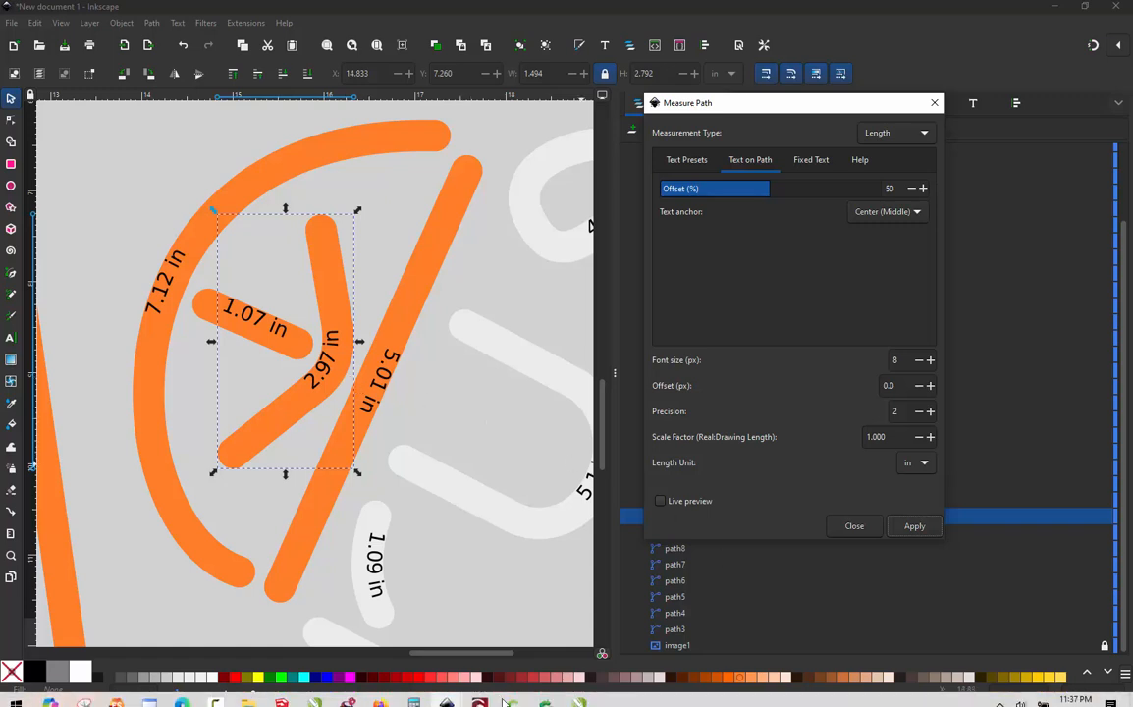
Switch to Calculator and recompute the length of three whole segments, 0.98 × 3
click(502, 701)
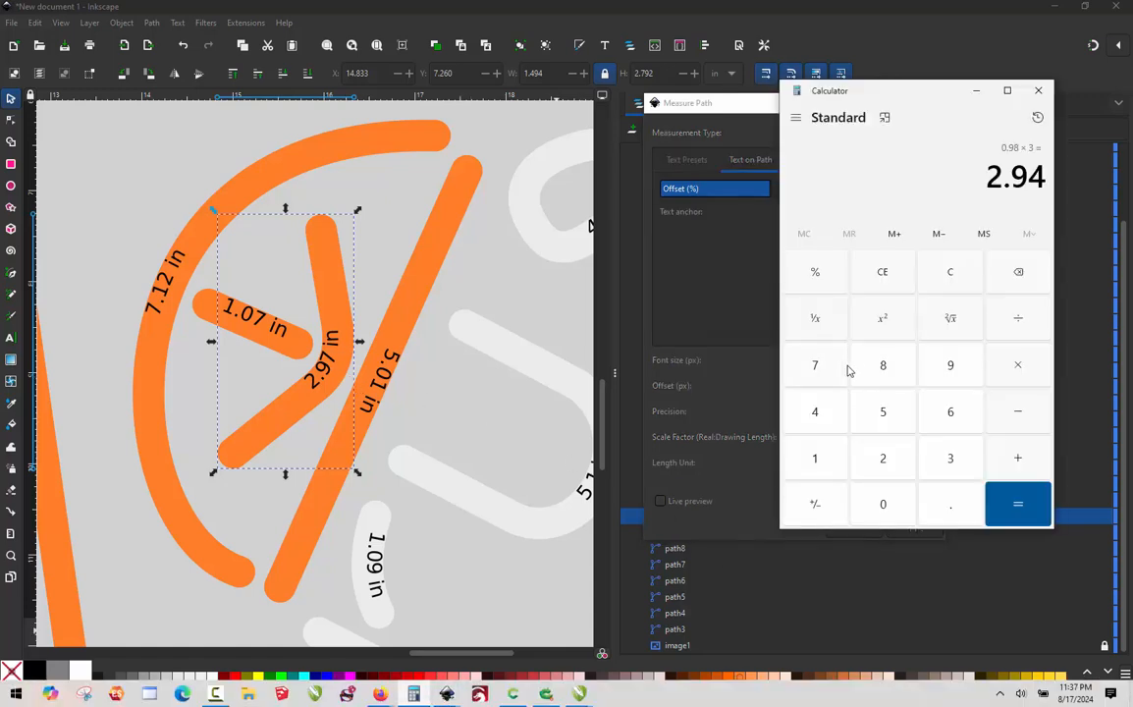
click(957, 282)
click(952, 503)
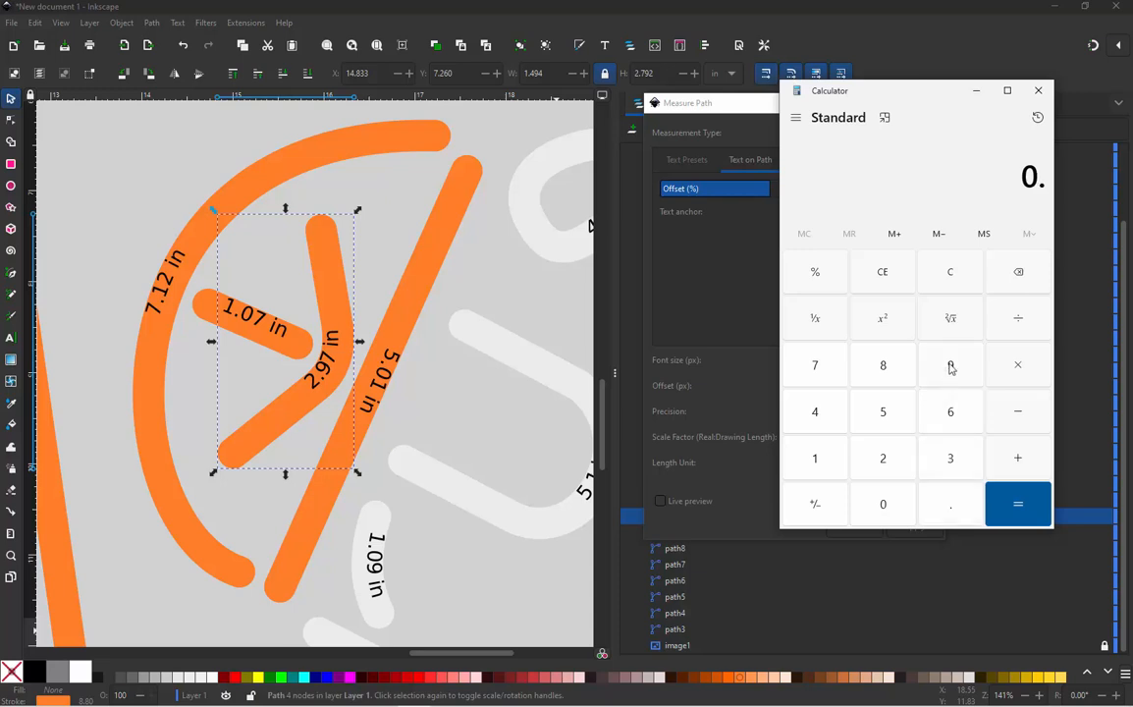
click(949, 366)
click(878, 366)
click(1021, 367)
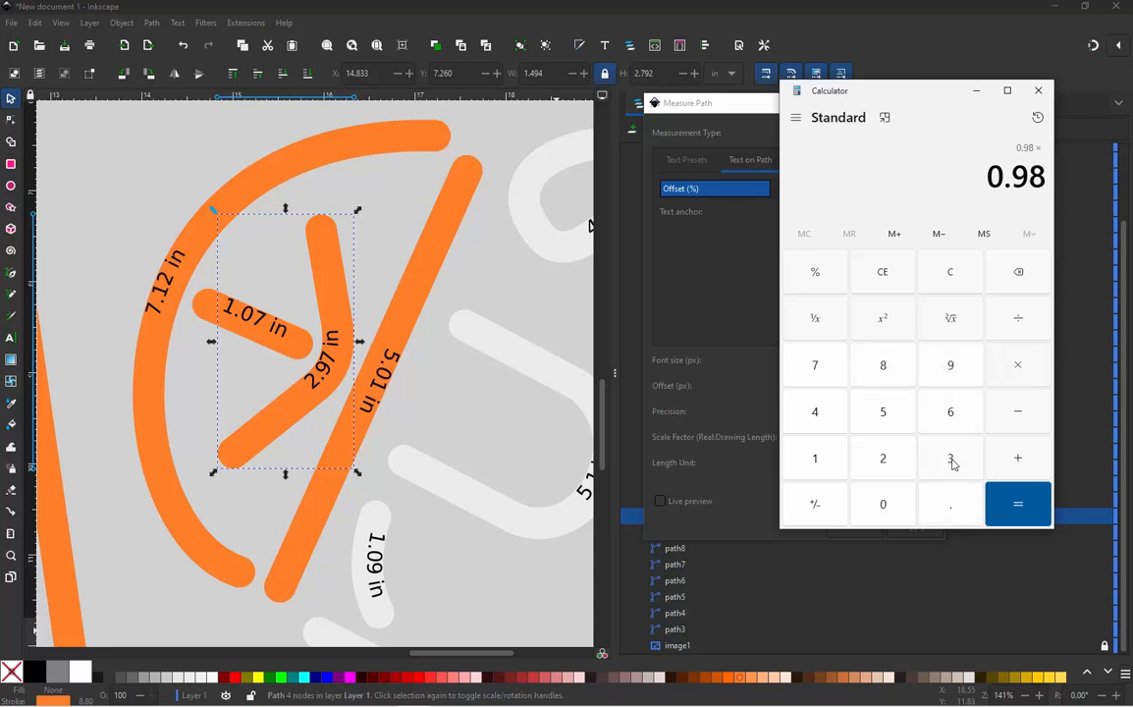
click(948, 456)
click(1024, 501)
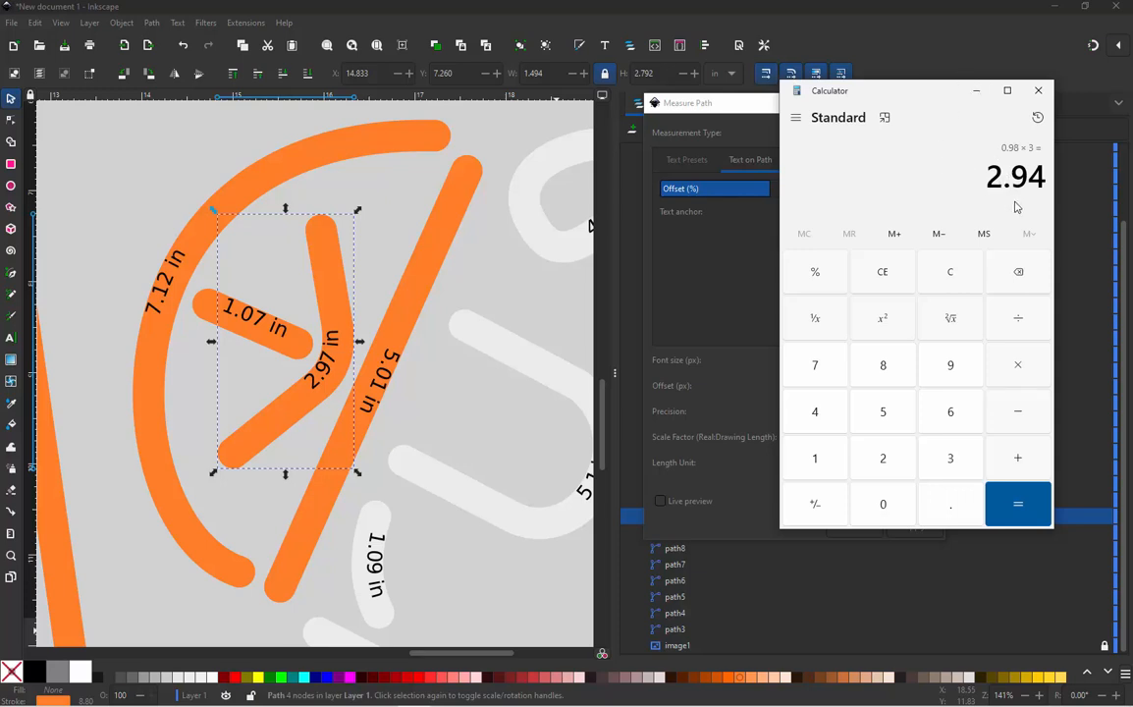
Add the 0.125 in allowance to the three-segment length of 2.94 to get the bent line's target length
click(1008, 476)
click(957, 502)
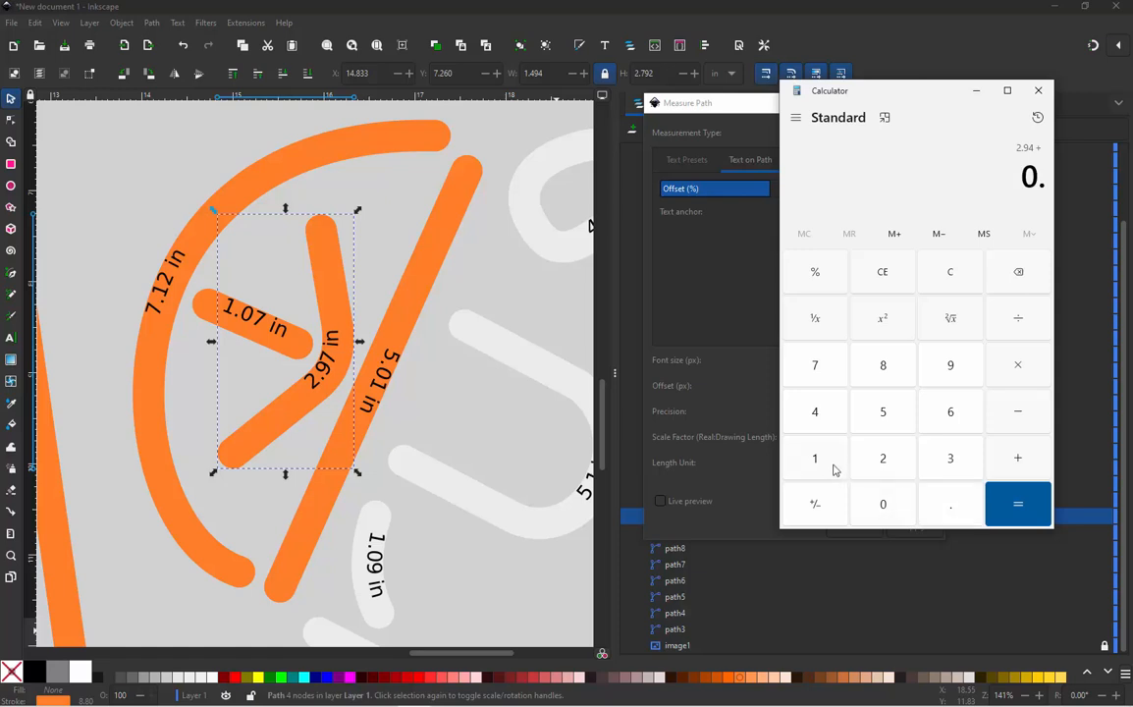
click(819, 461)
click(885, 467)
click(885, 422)
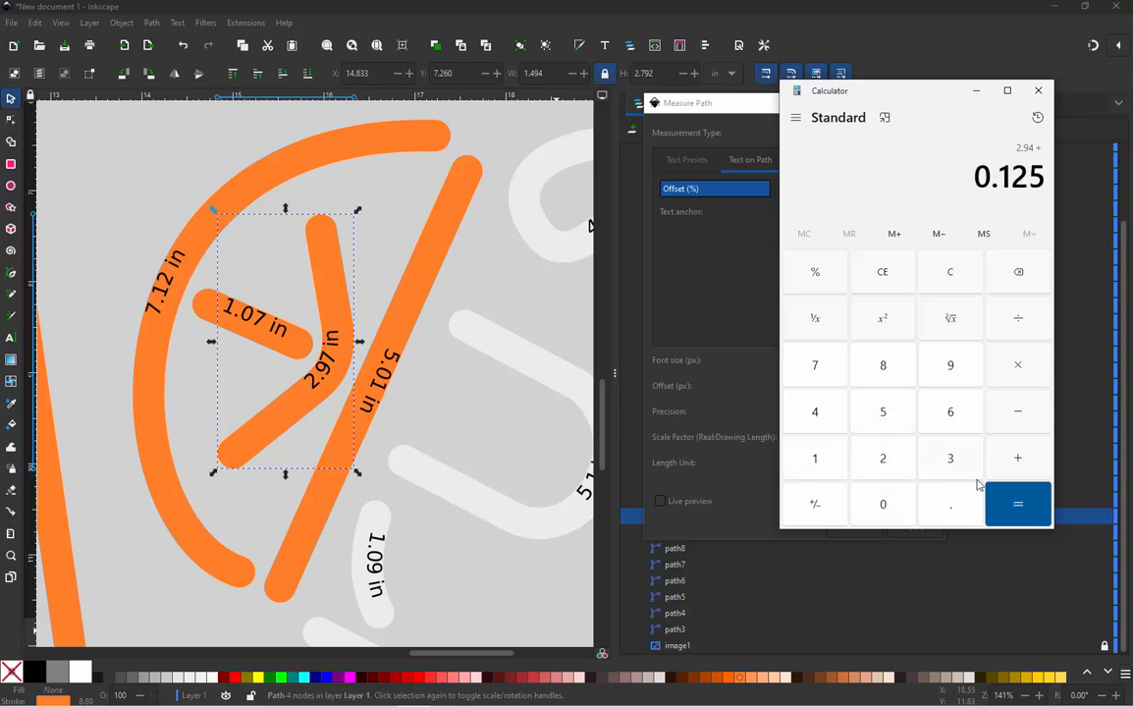
click(1020, 505)
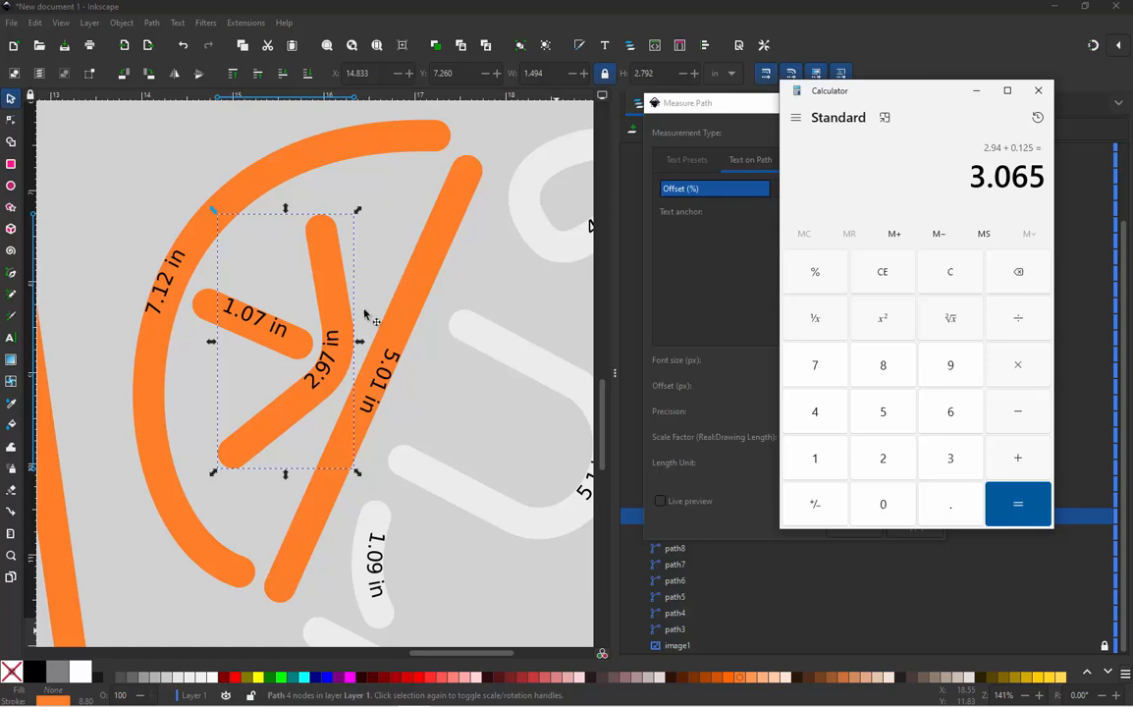
Return to Inkscape and lengthen the bent inner line, moving its upper end to about X 15.95, Y 7.34 in and lower end to X 14.92, Y 9.94 in
double_click(329, 287)
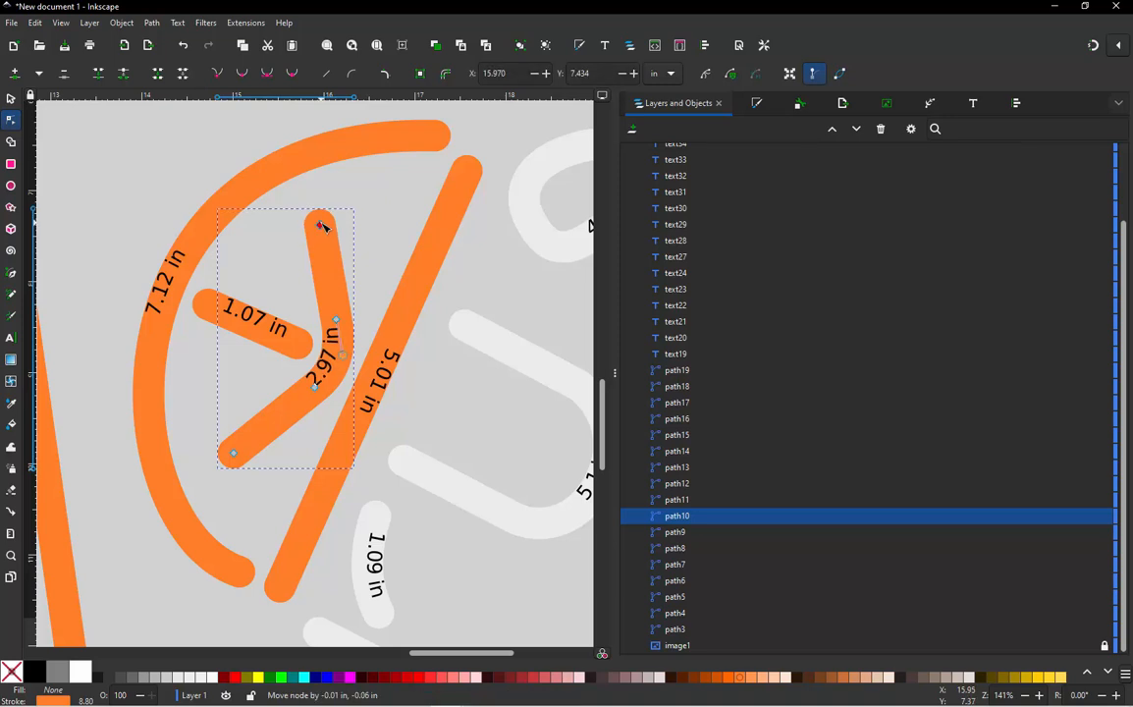
drag(325, 232, 318, 222)
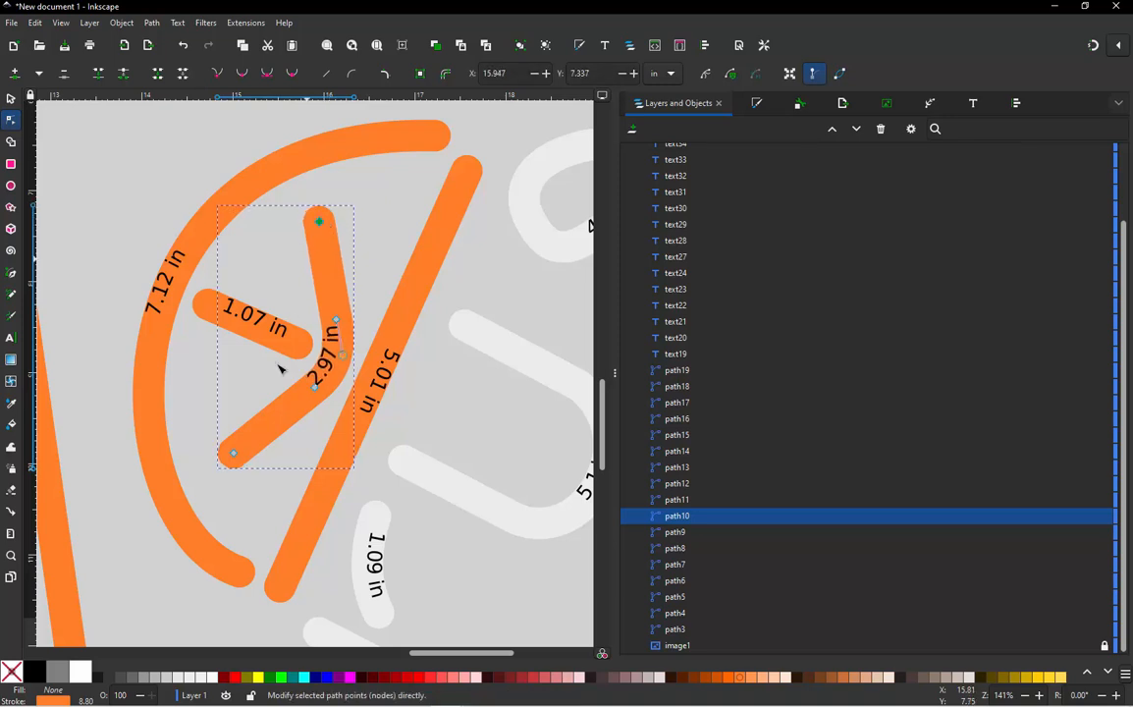
drag(233, 458, 226, 458)
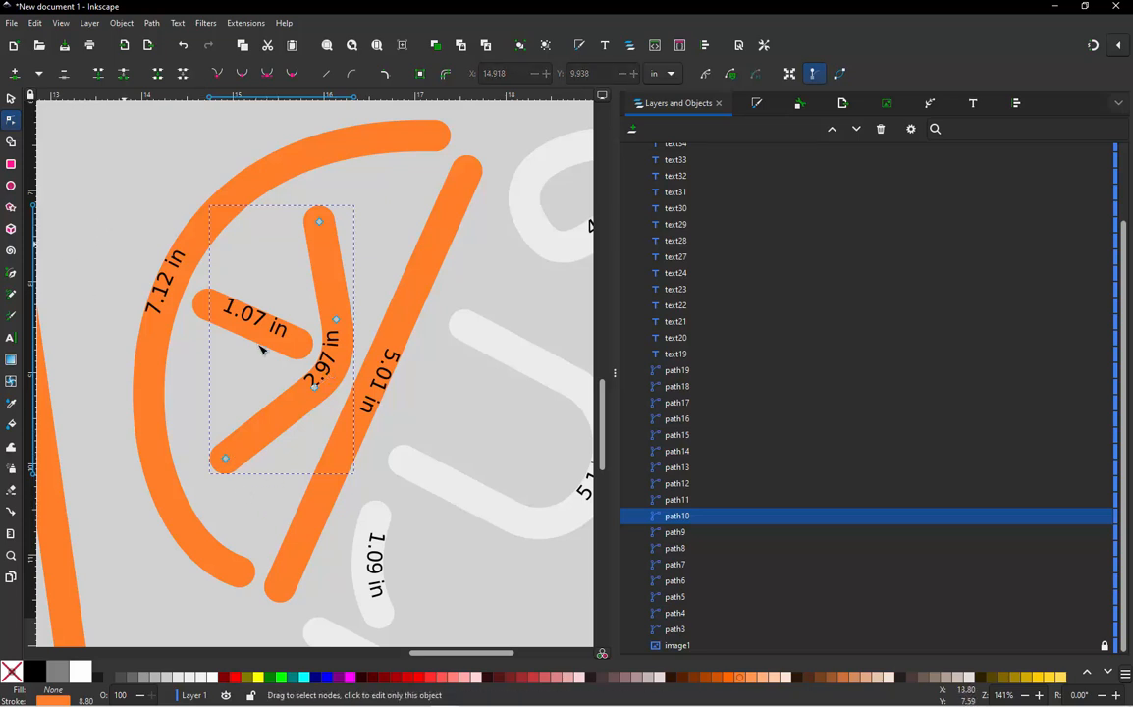
click(343, 371)
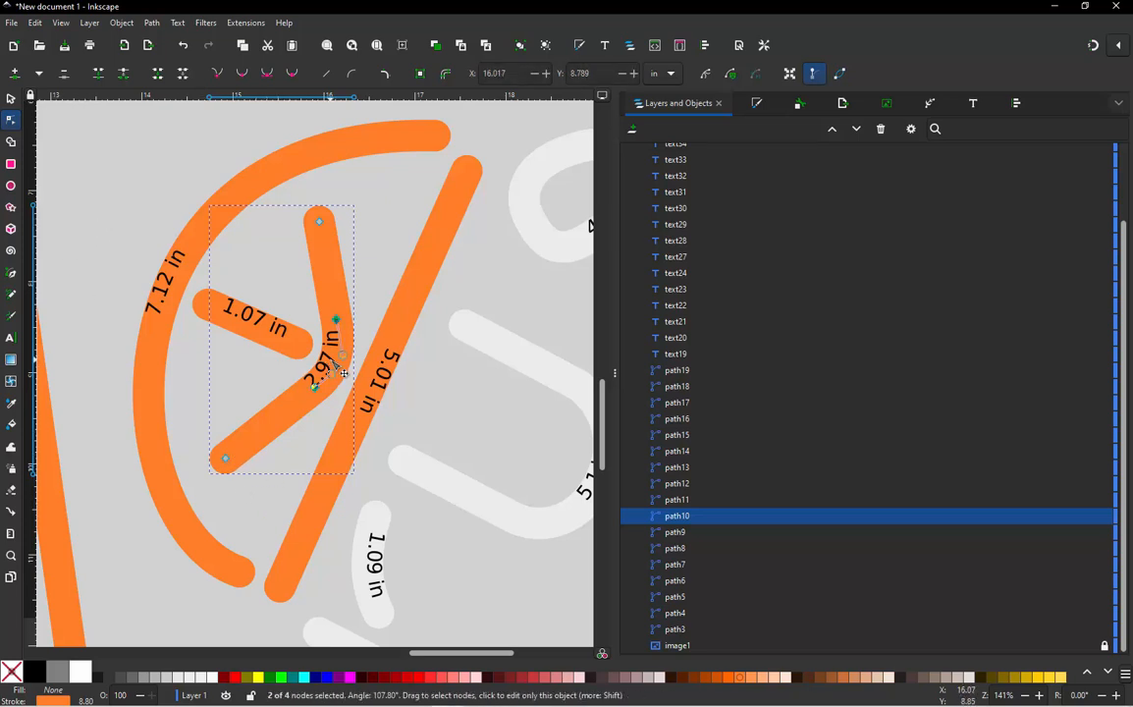
Leave node editing and delete the outdated length label on the bent inner line
click(10, 99)
click(104, 182)
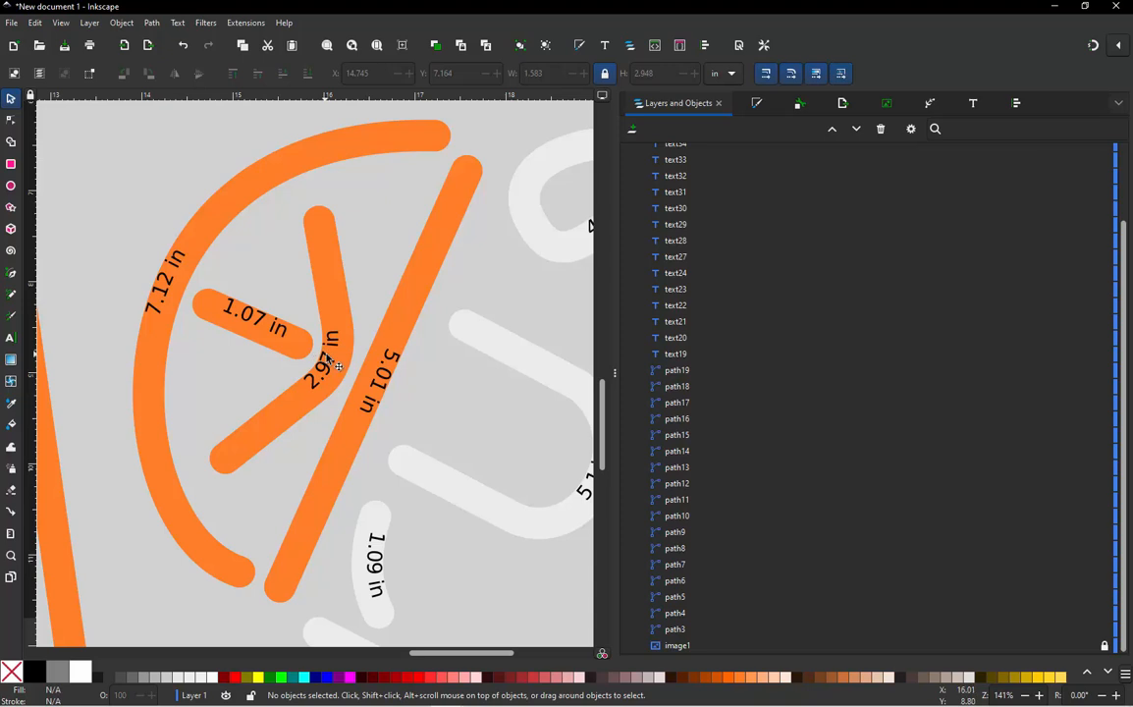
click(341, 367)
click(340, 367)
key(Delete)
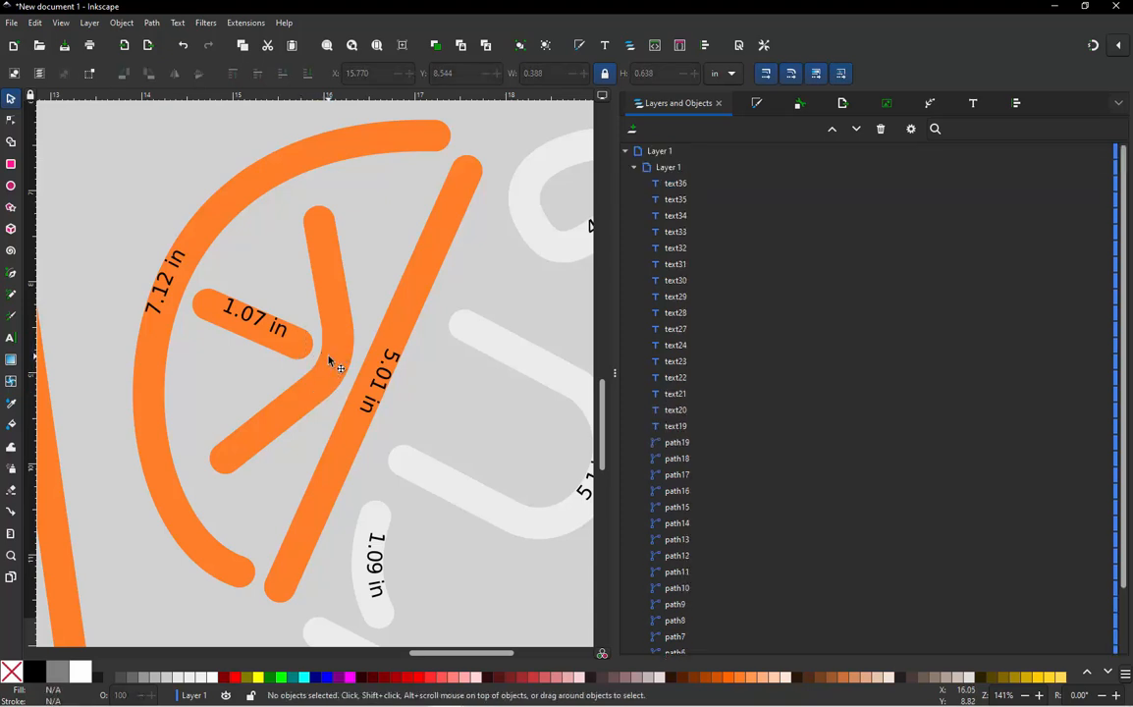
Remeasure the lengthened bent inner line with the Measure Path extension
click(334, 359)
click(250, 29)
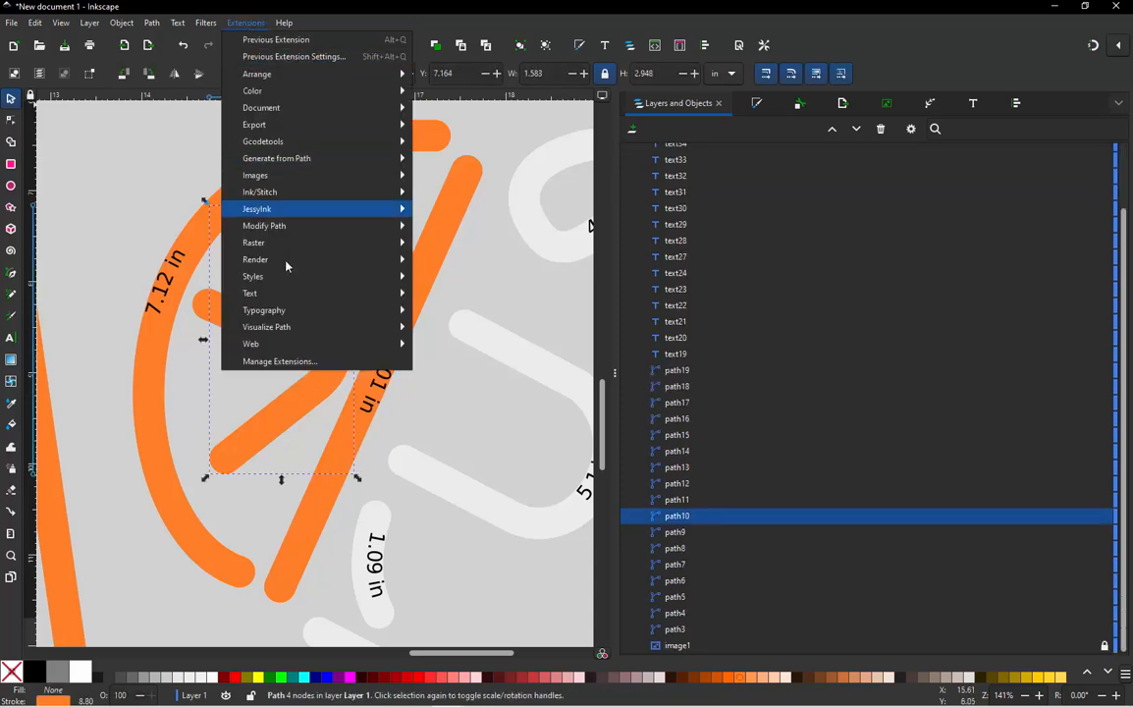
mouse_move(306, 328)
click(476, 360)
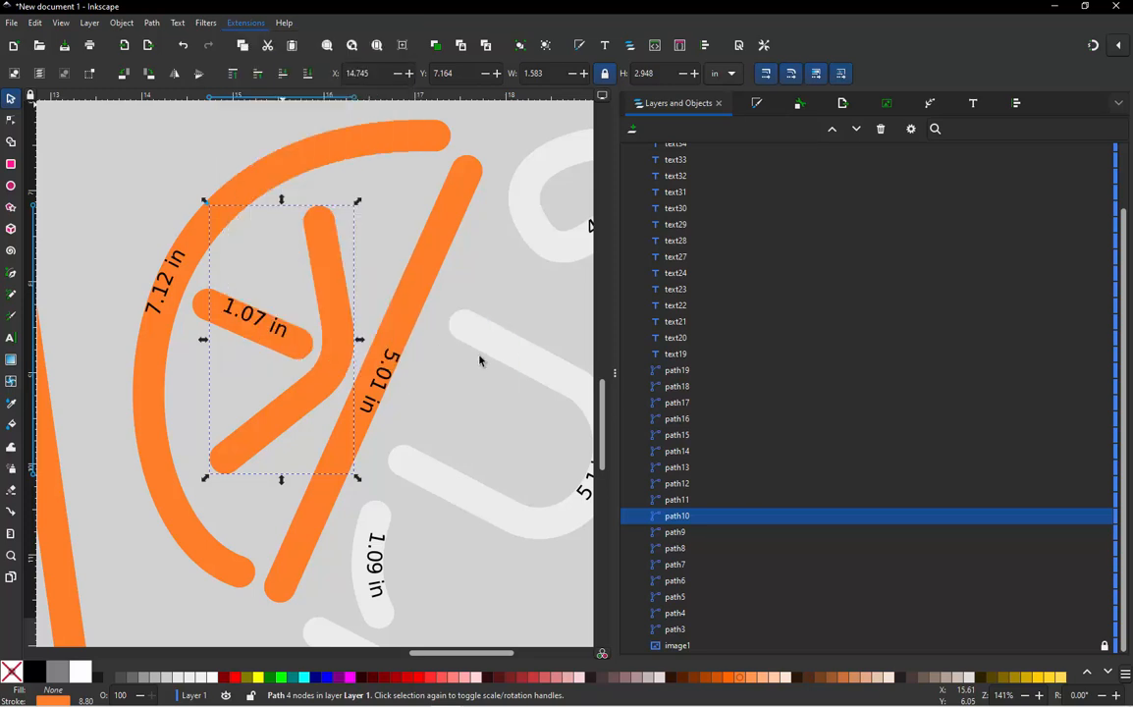
click(914, 526)
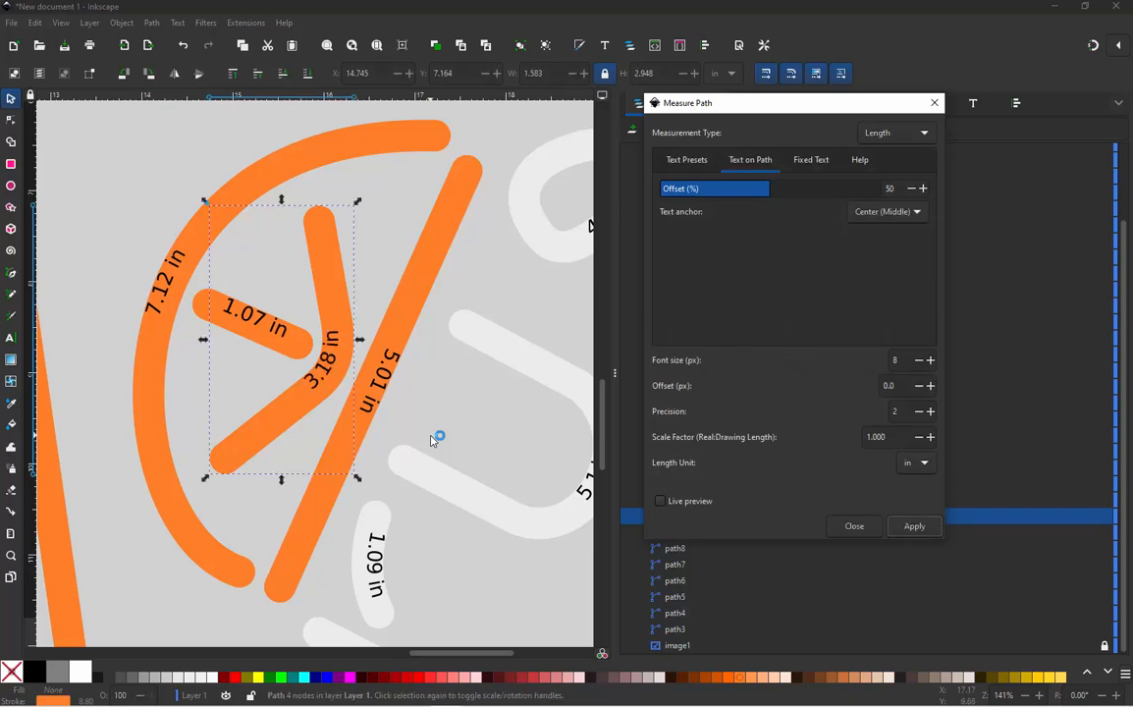
Check the target length in Calculator, return to Inkscape and delete the bent inner line's new length label
mouse_move(524, 705)
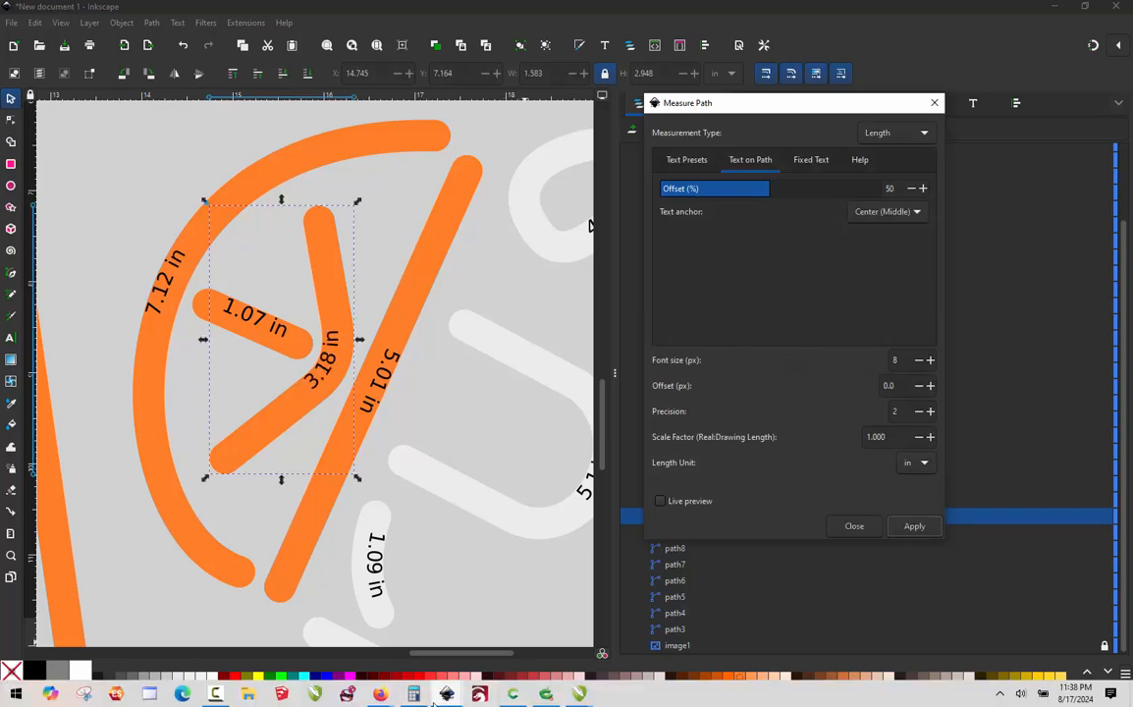
click(413, 694)
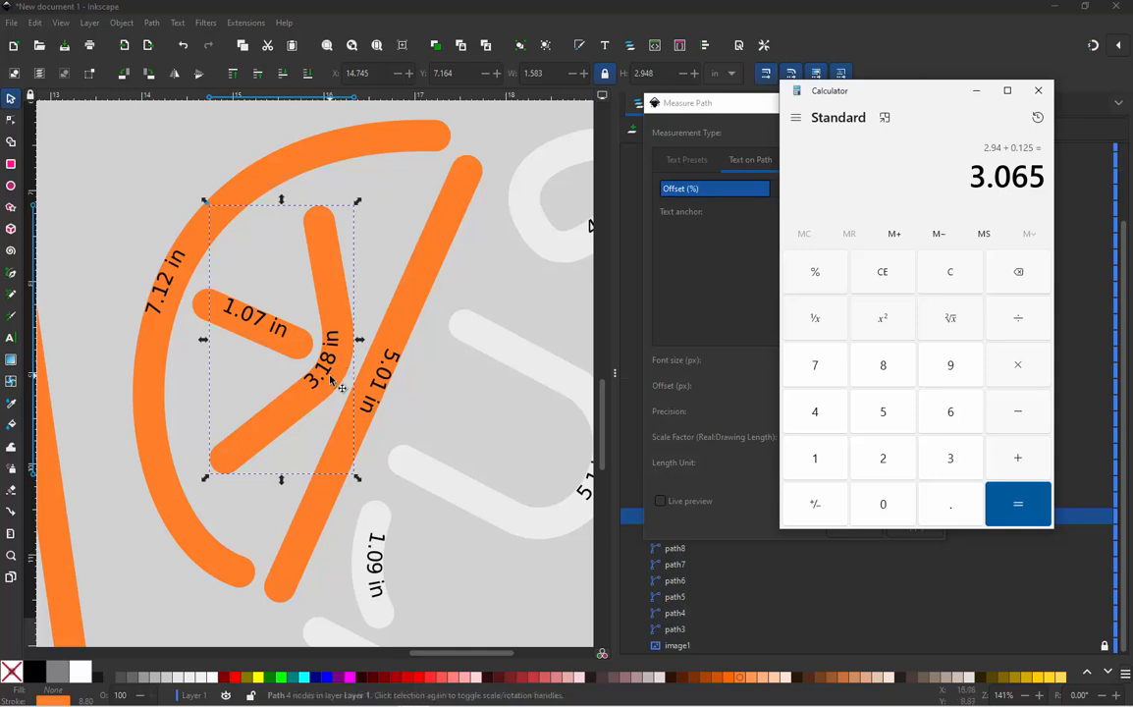
click(369, 262)
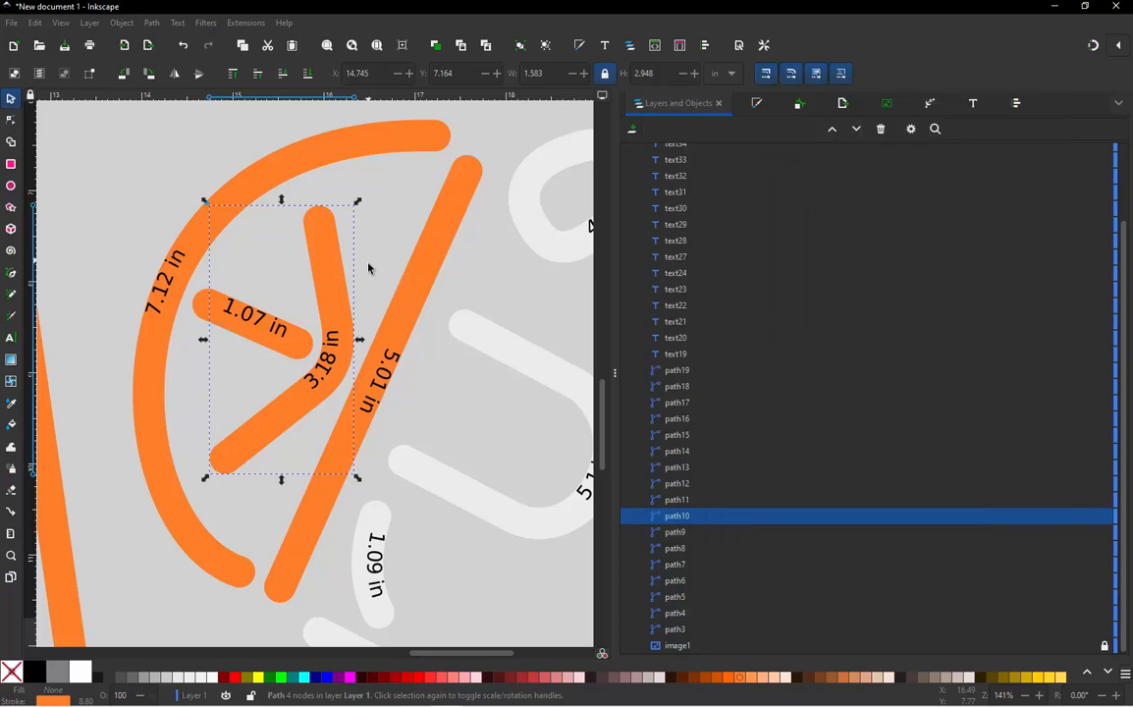
click(334, 343)
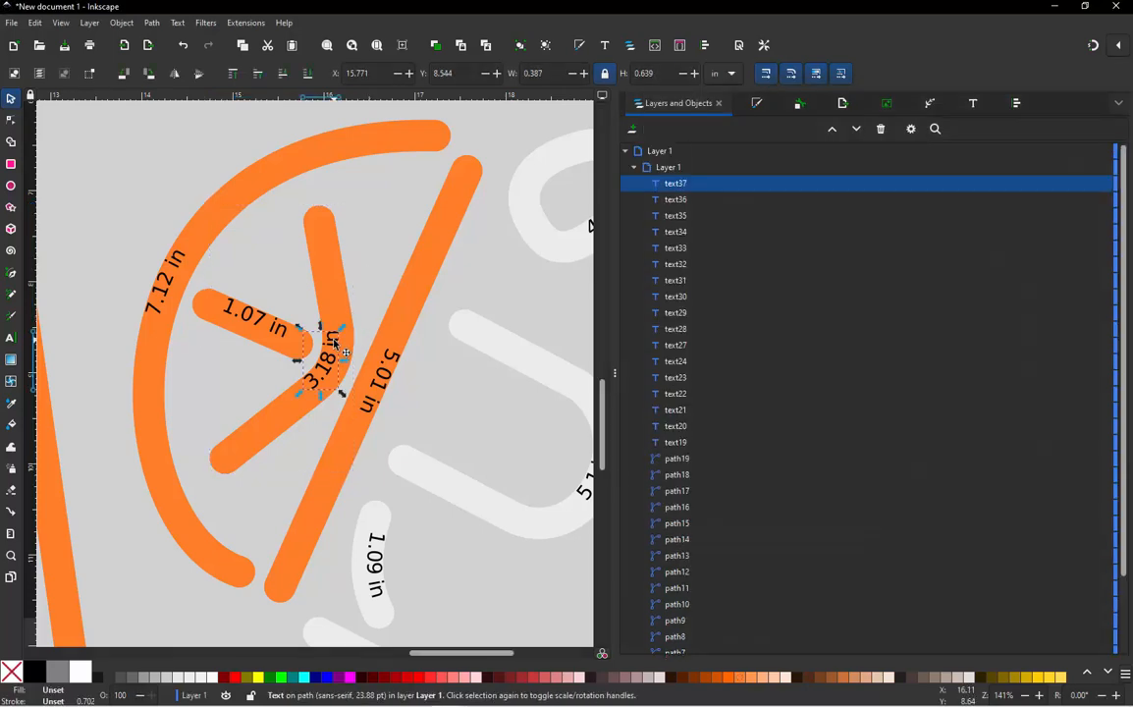
key(Delete)
Shorten both ends of the bent inner line, moving the upper node to about X 15.95, Y 7.43 in and the lower to X 15.01, Y 9.87 in
click(337, 265)
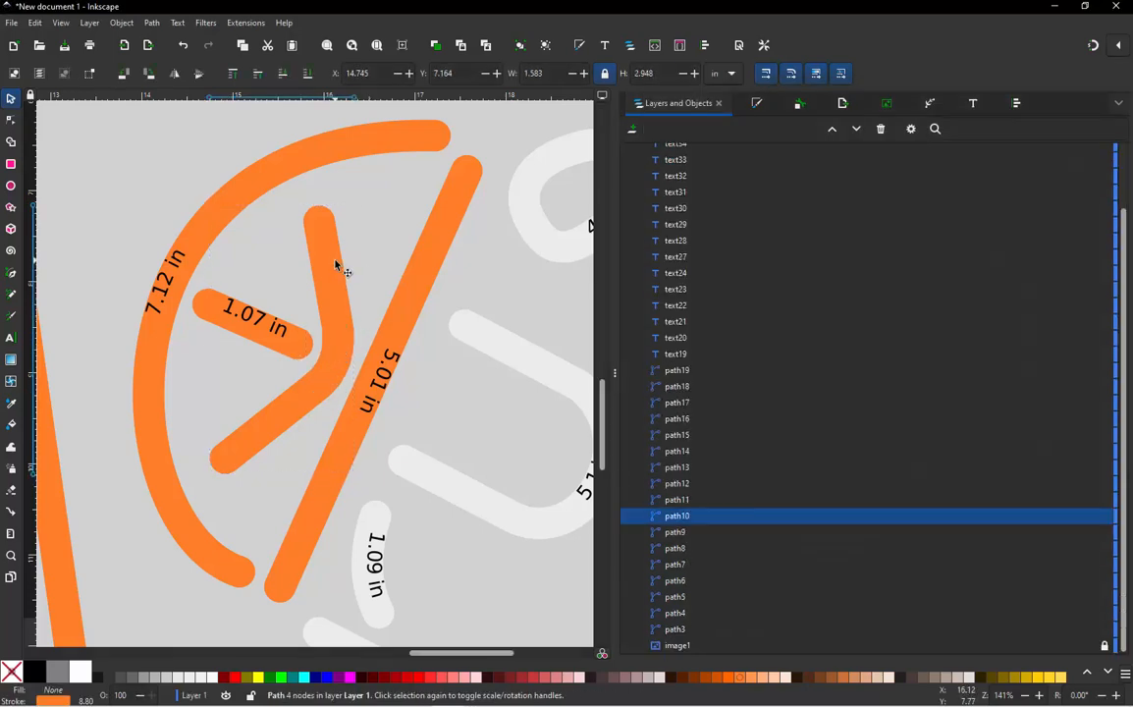
double_click(322, 226)
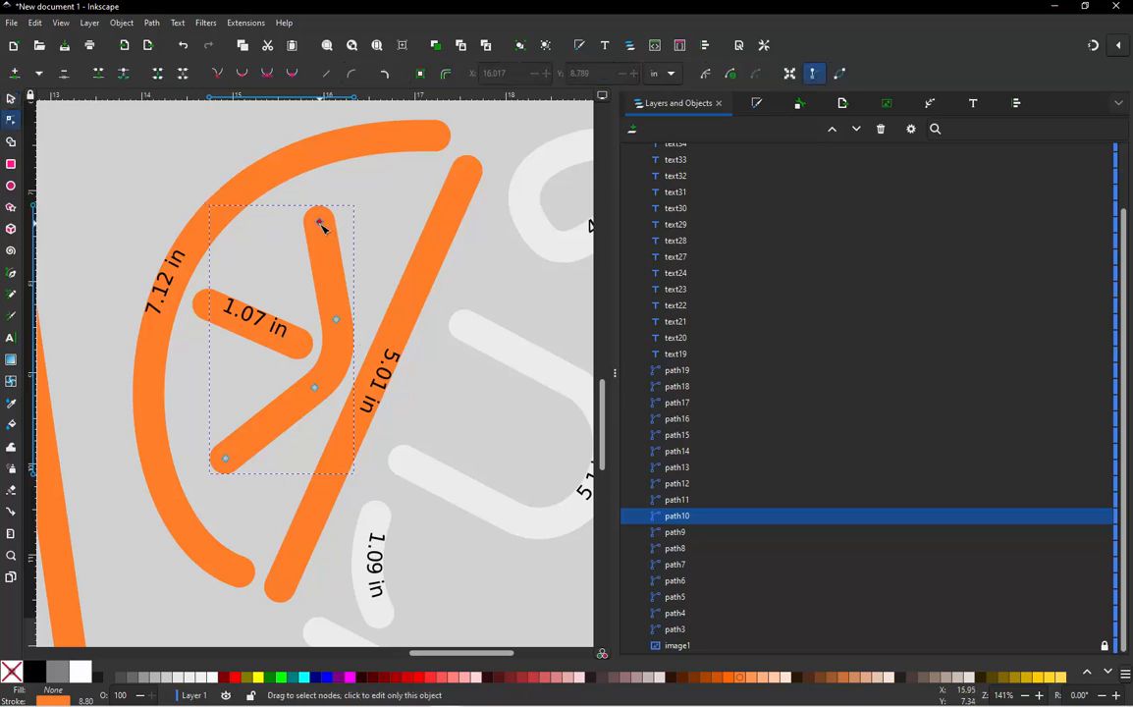
drag(319, 221, 319, 230)
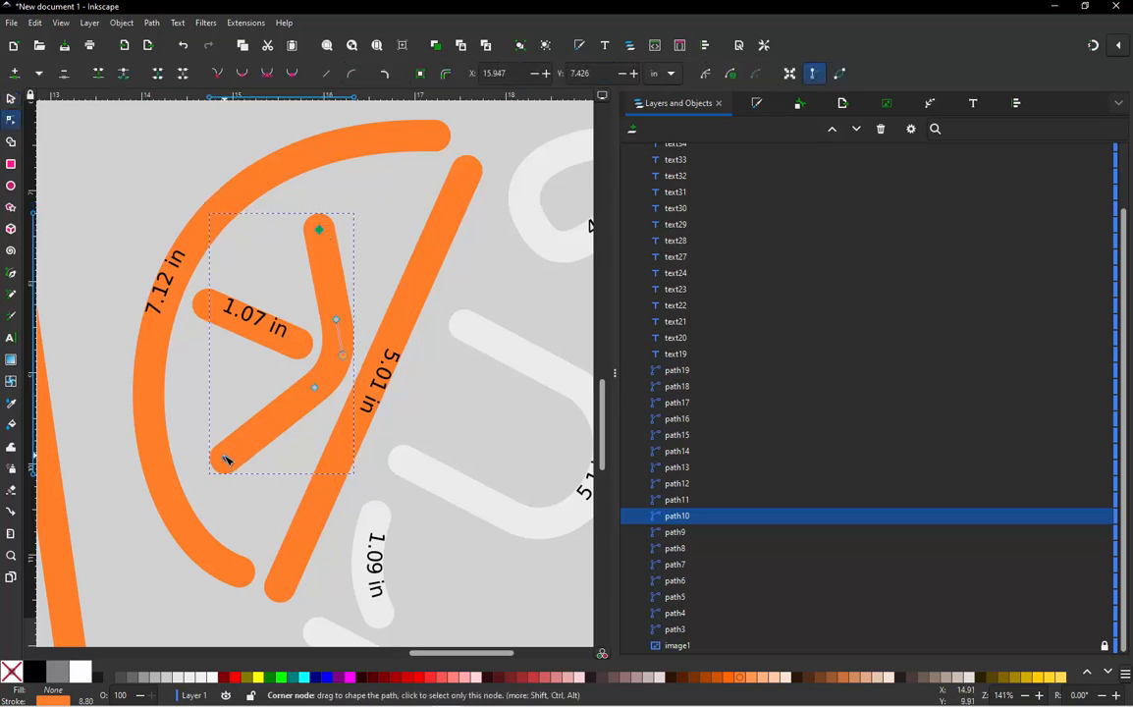
drag(226, 461, 234, 453)
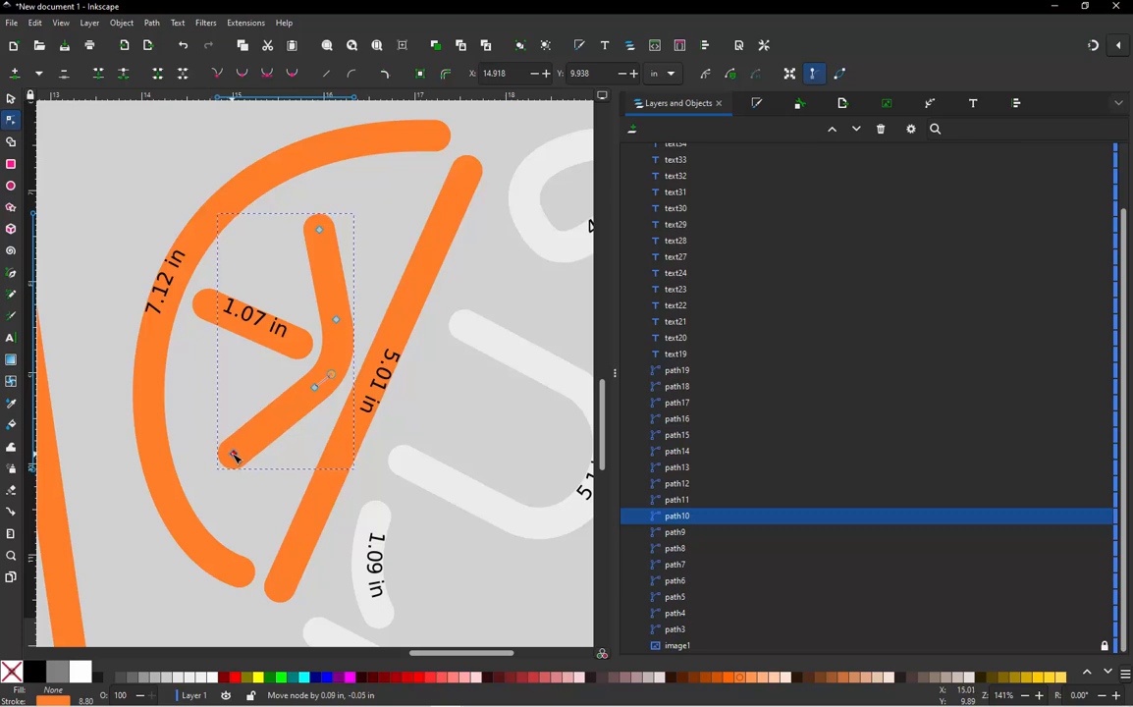
click(186, 401)
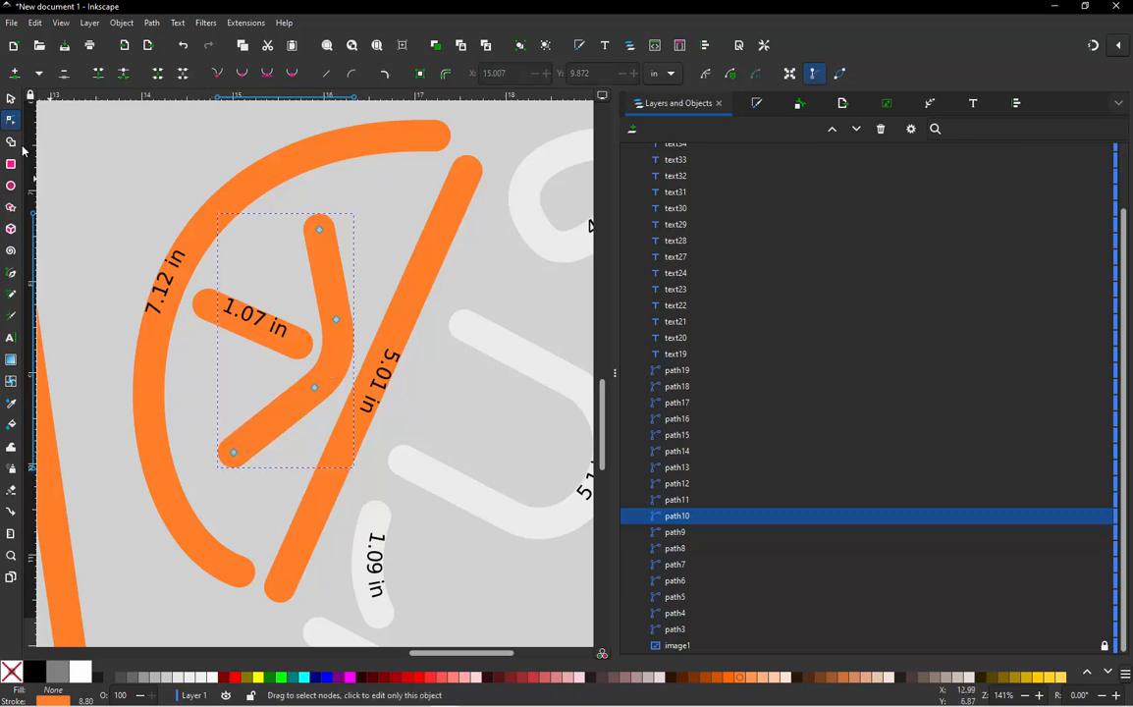
Remeasure the shortened bent inner line with the Measure Path extension and compare the result with the target length in Calculator
click(9, 98)
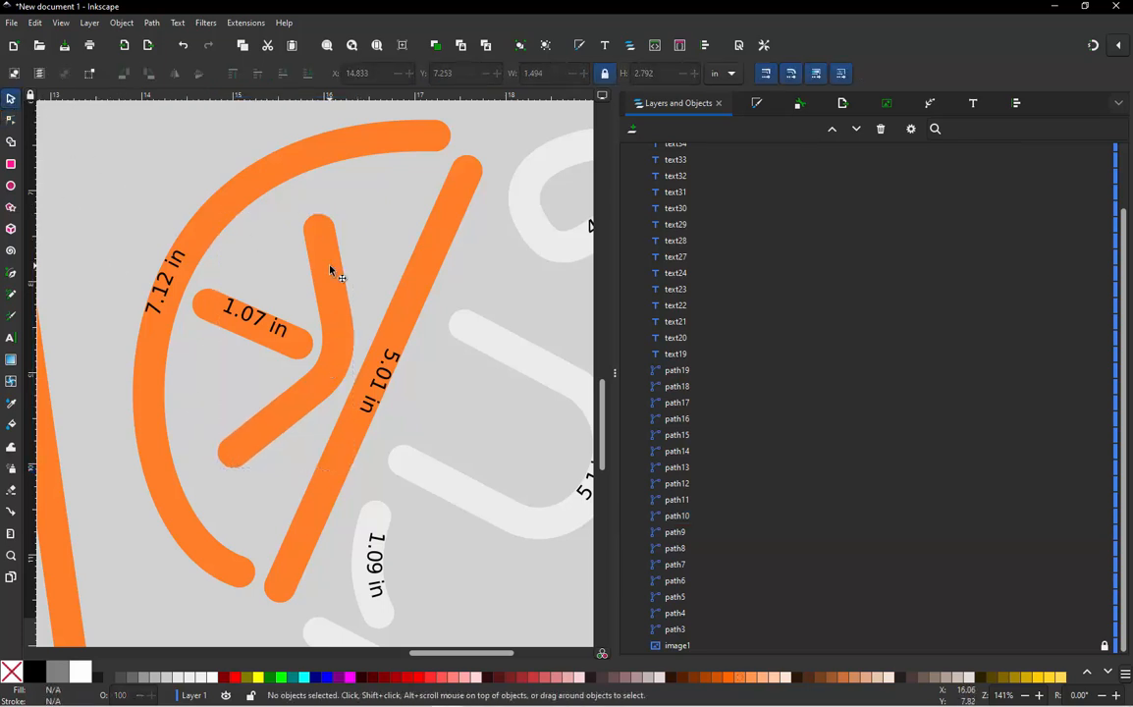
click(244, 22)
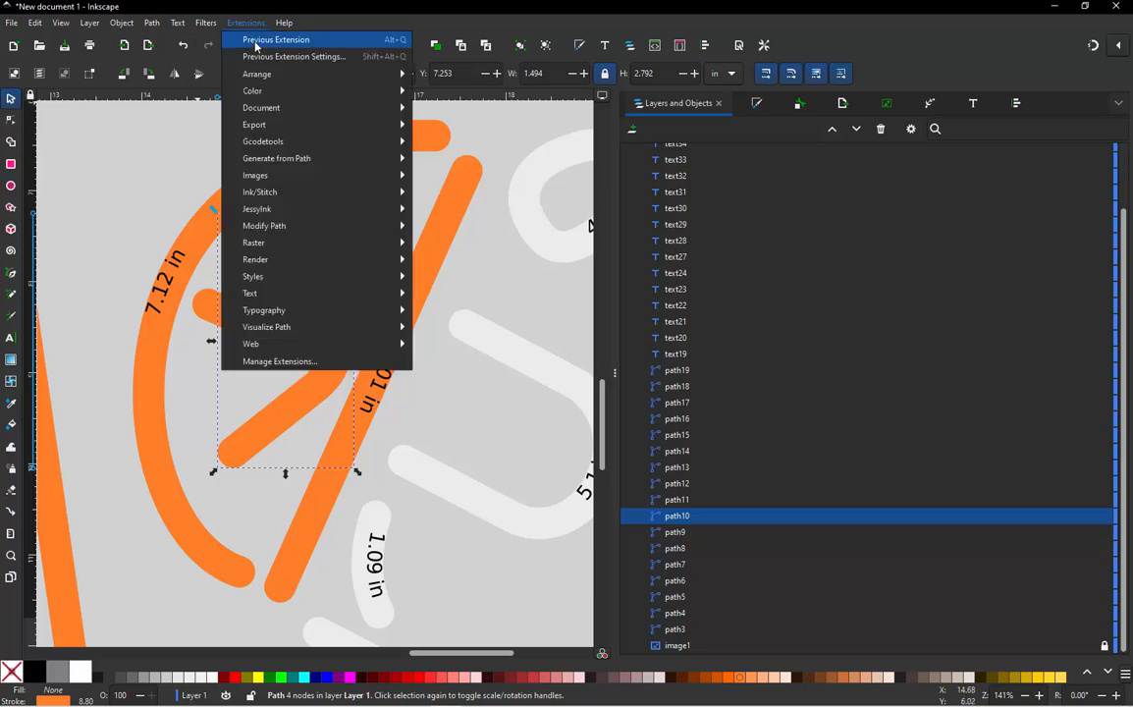
mouse_move(305, 331)
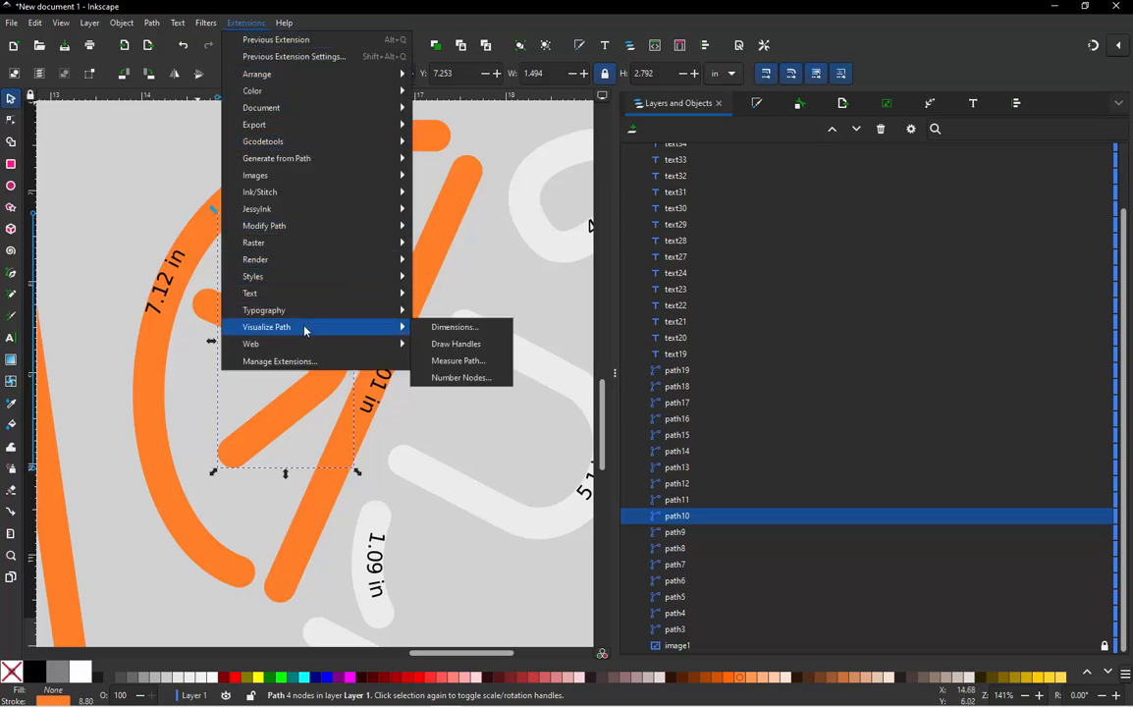
click(458, 361)
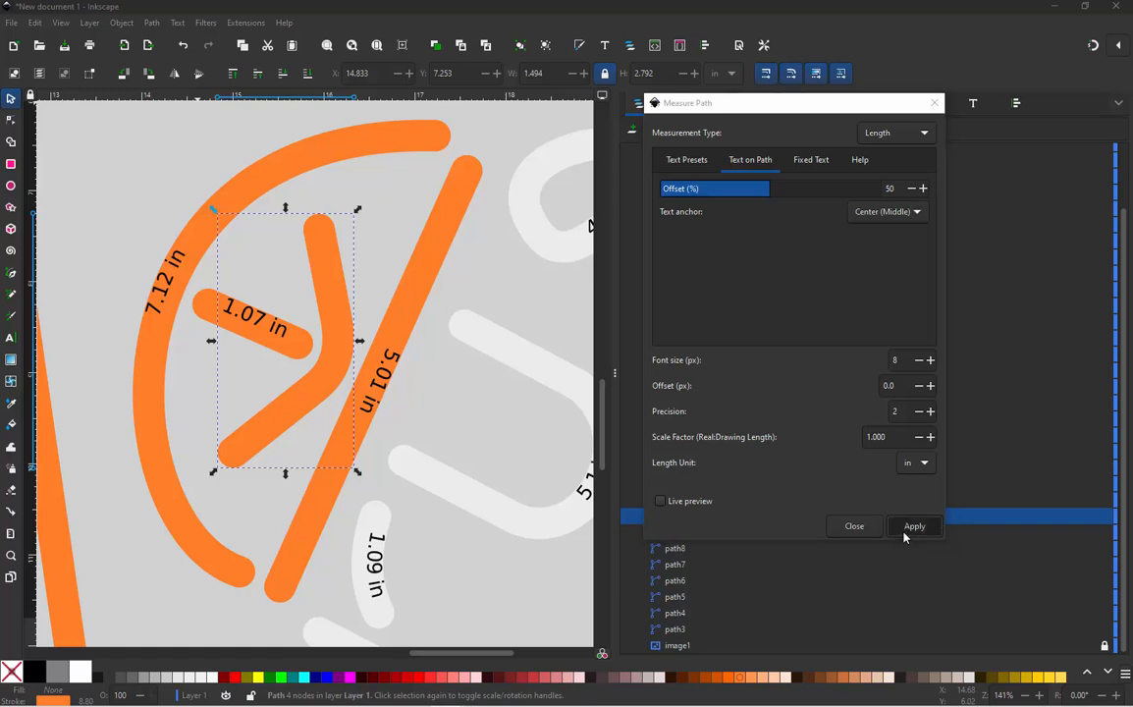
click(905, 535)
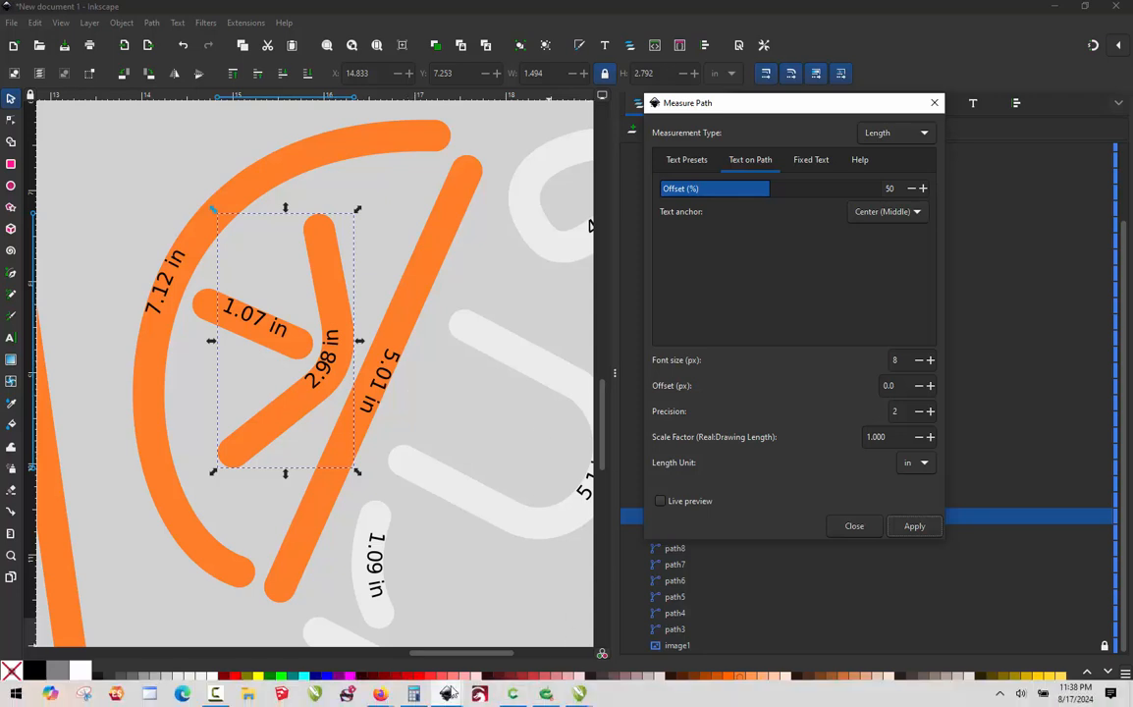
click(448, 693)
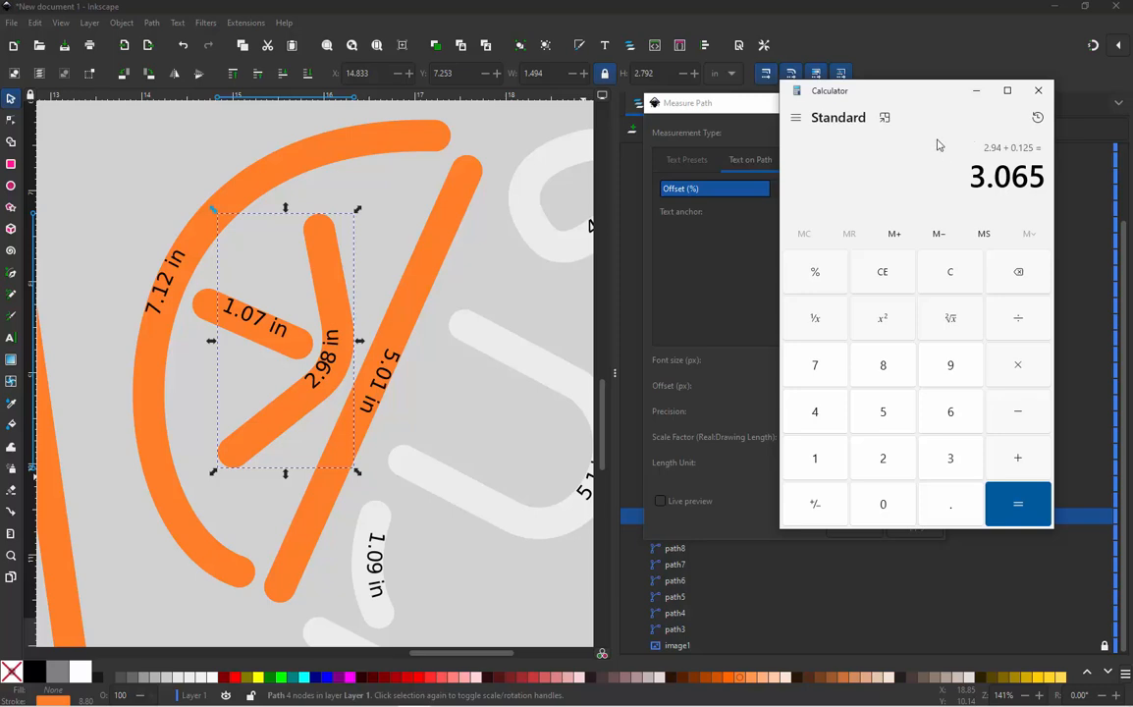
click(362, 248)
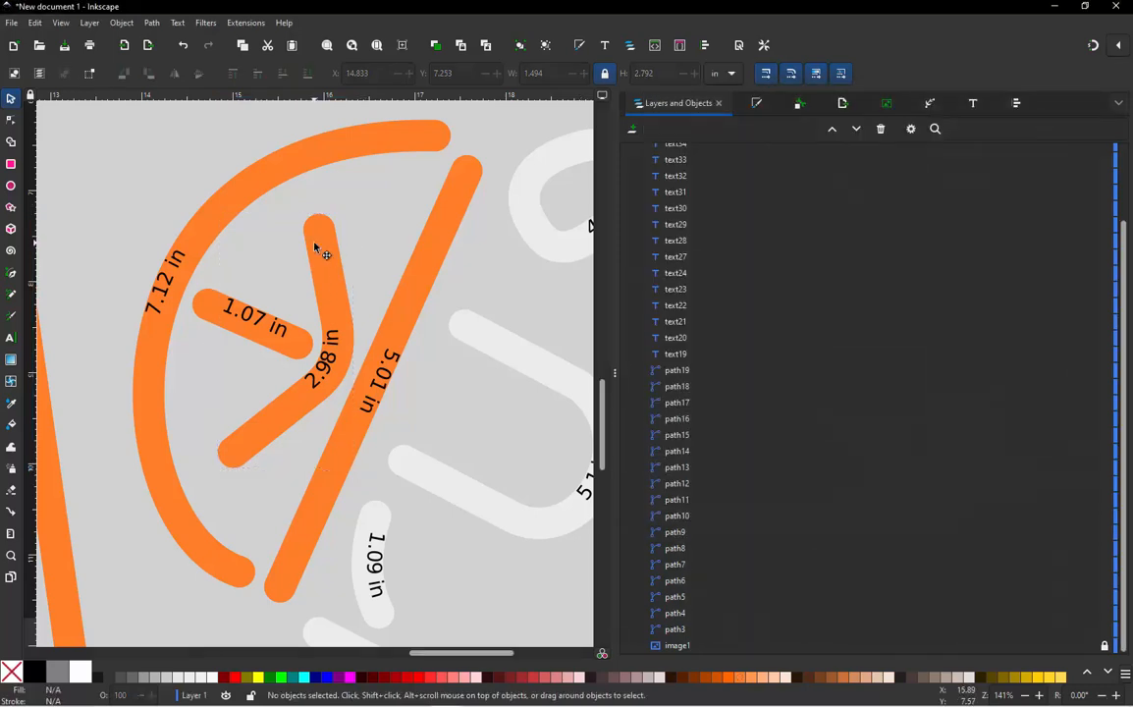
Lengthen both ends of the bent inner line, moving the upper node to about X 15.93, Y 7.35 in and the lower to X 14.97, Y 9.88 in
double_click(315, 247)
drag(317, 232, 320, 226)
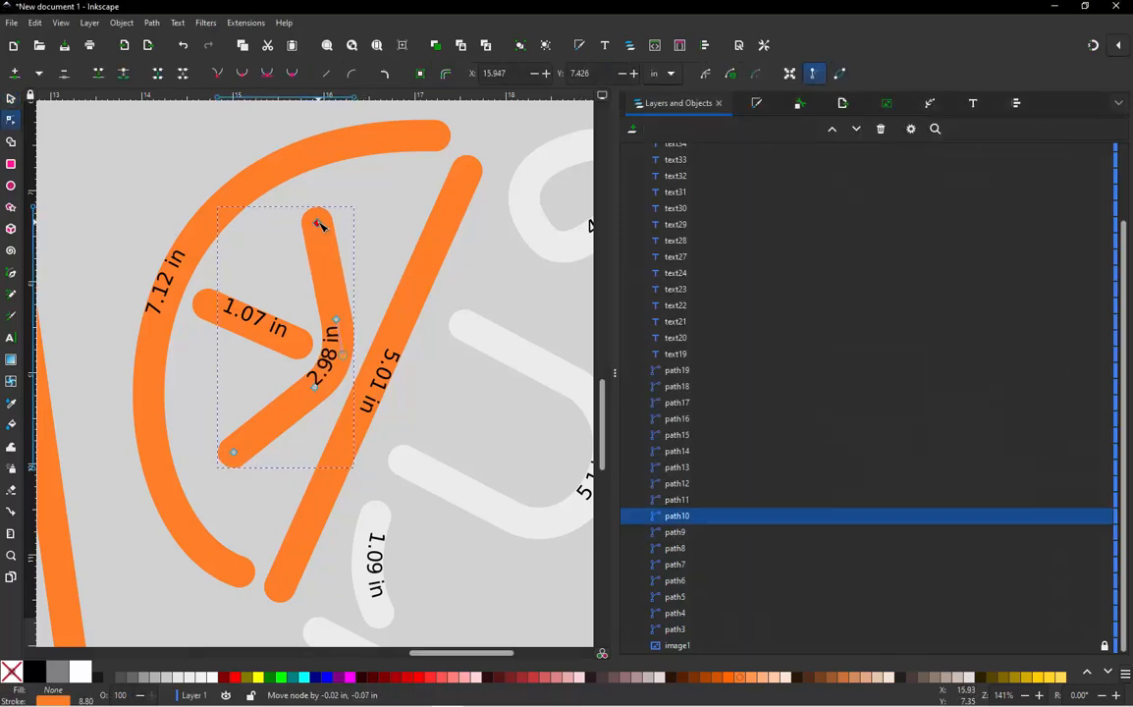
drag(234, 457, 228, 456)
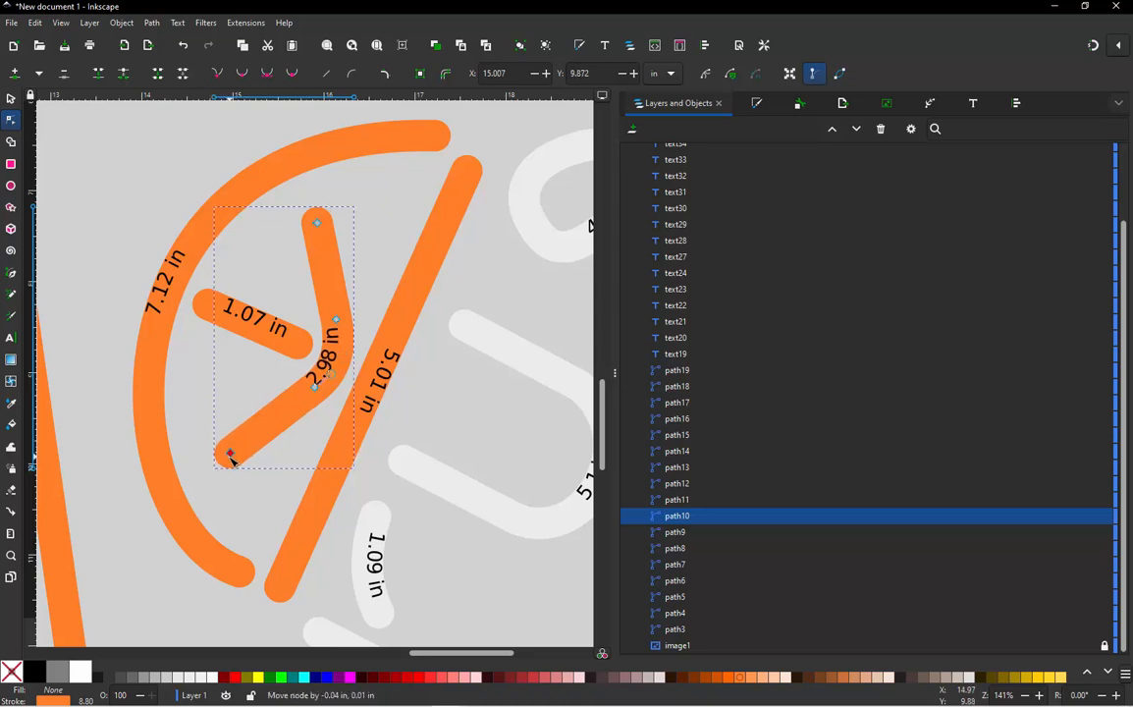
Leave node editing and delete the outdated 2.98 in label on the bent inner line
click(10, 99)
click(101, 157)
click(334, 336)
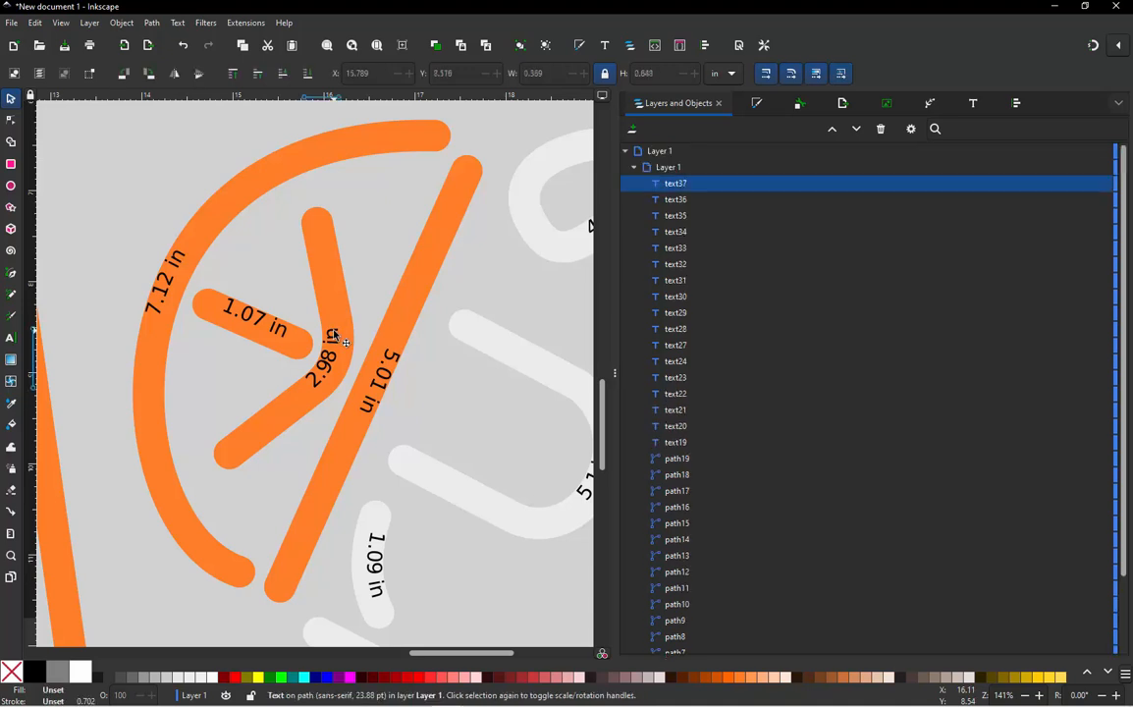
key(Delete)
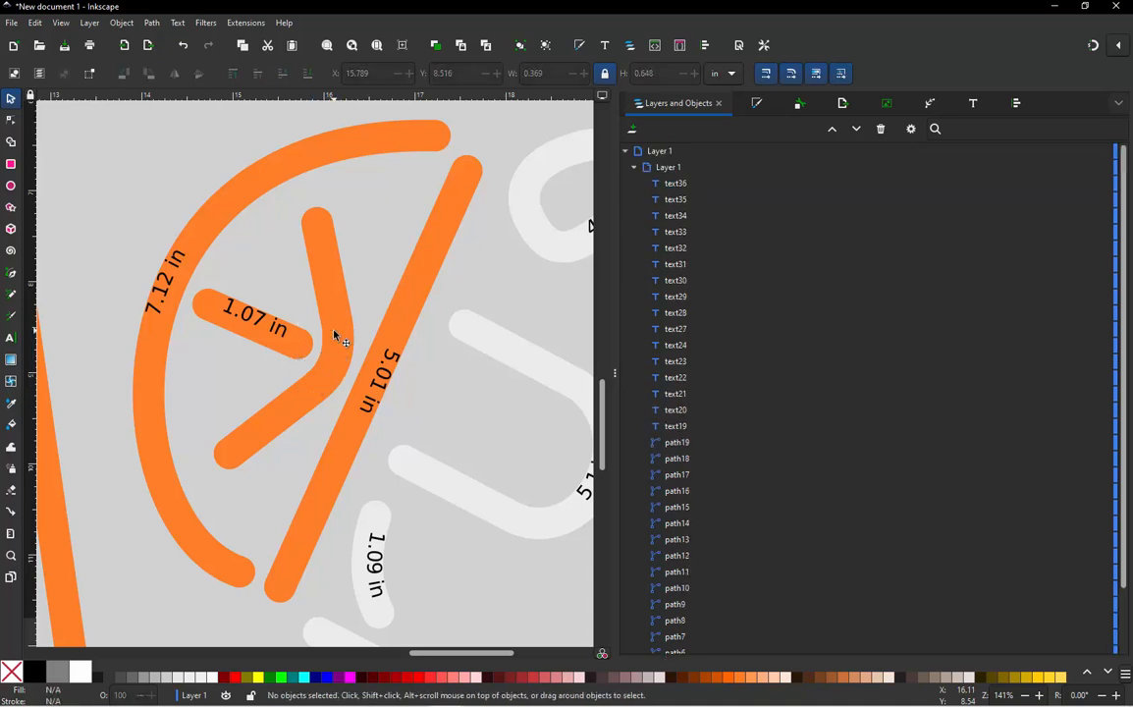
Measure the readjusted bent inner line with the Measure Path extension, placing its length in inches on the path
click(314, 298)
click(246, 23)
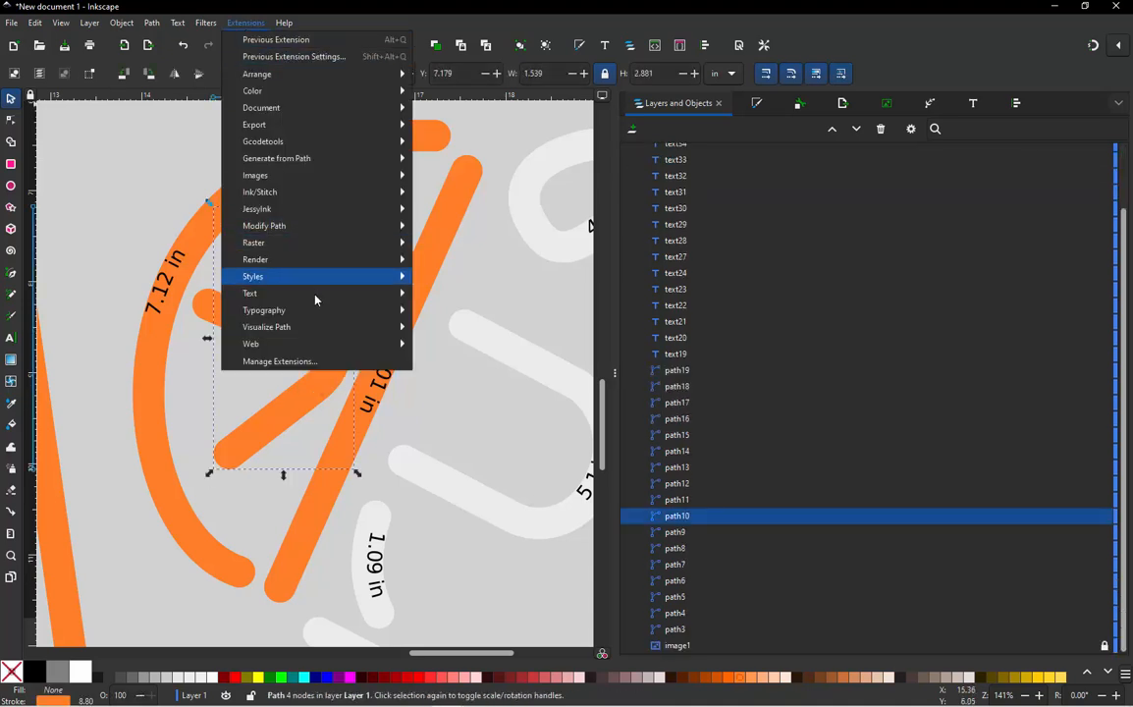
mouse_move(323, 326)
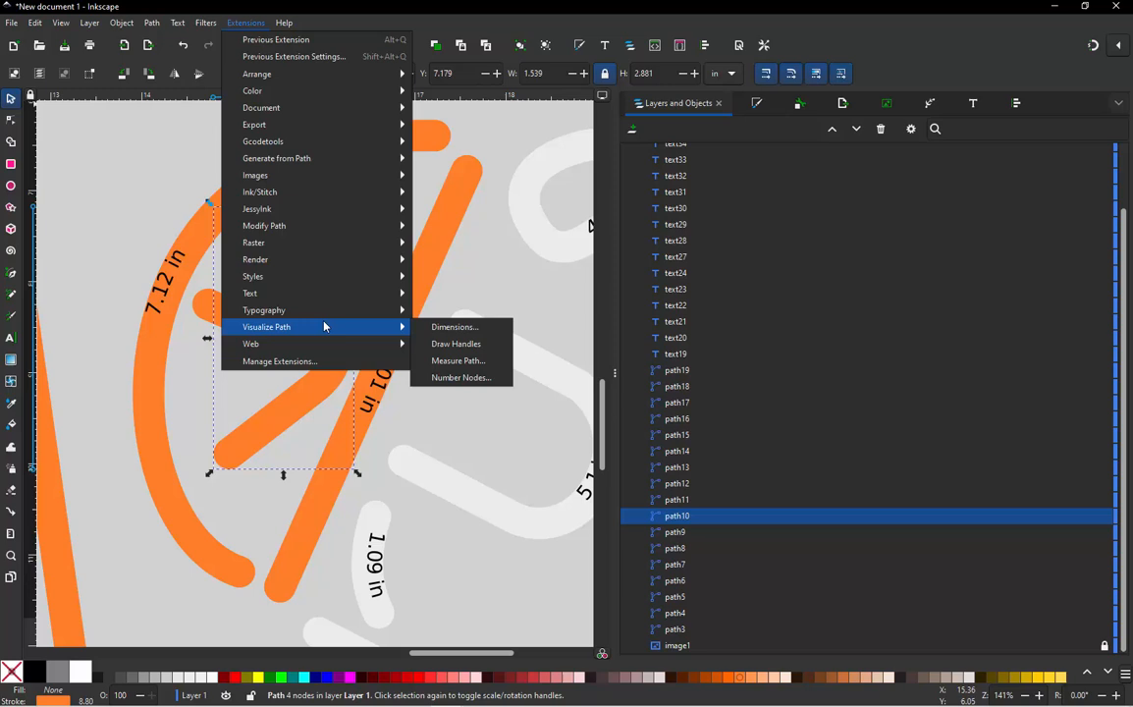
click(458, 361)
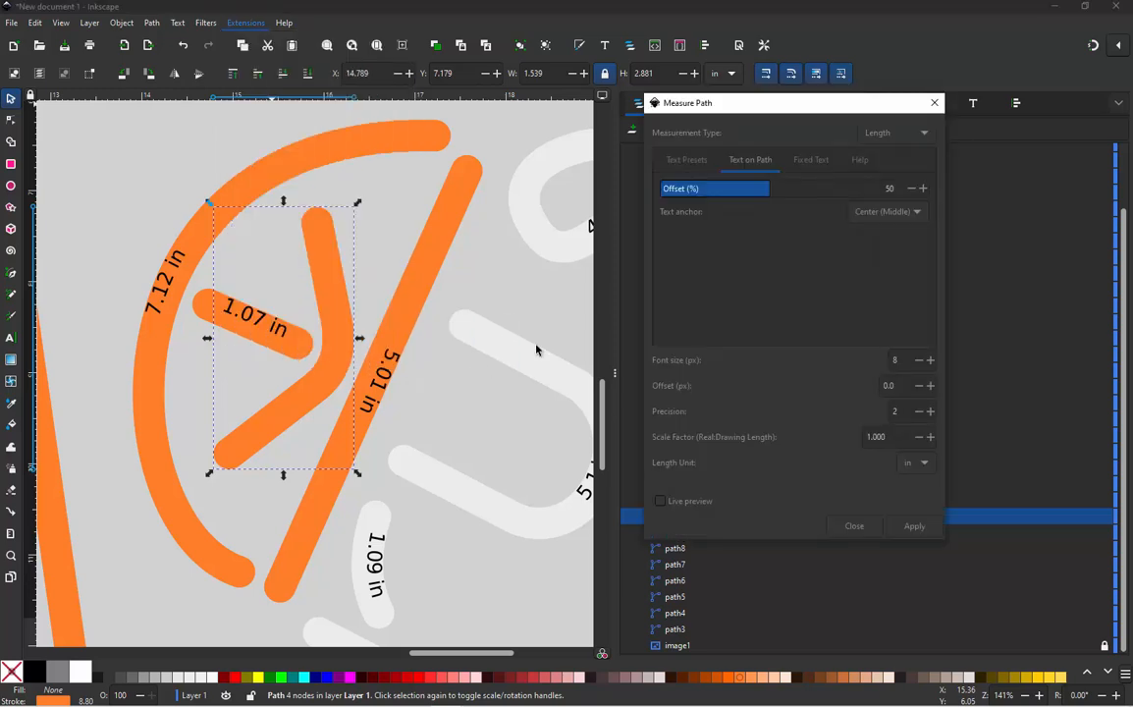
click(915, 527)
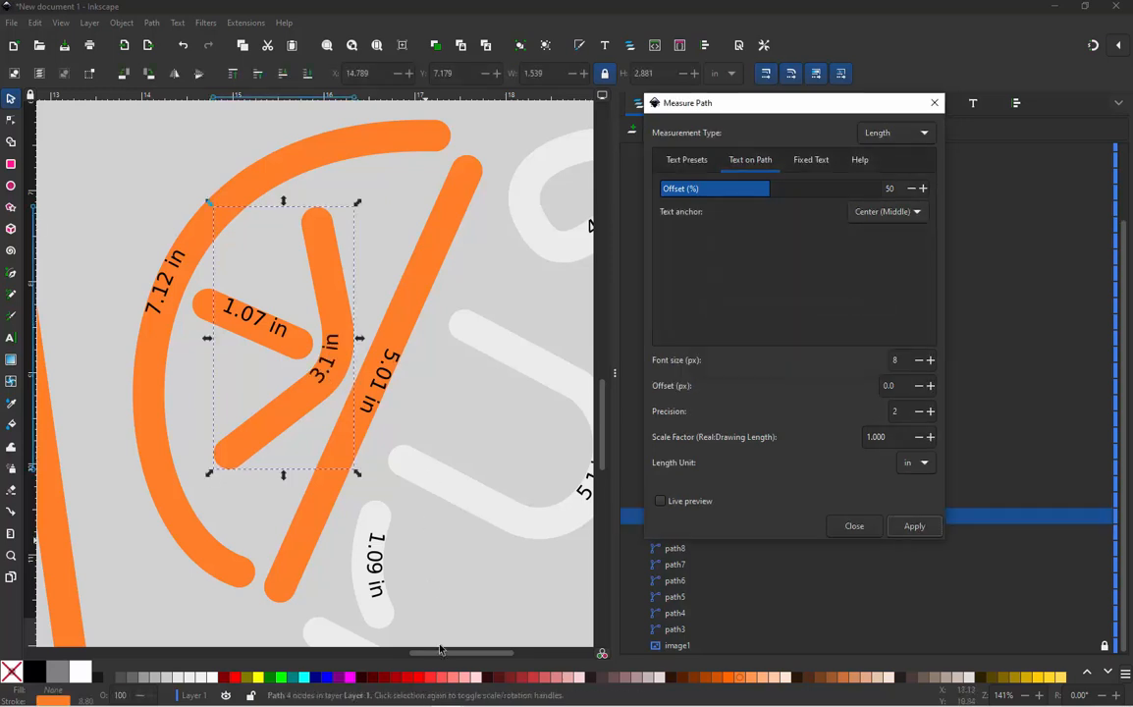
Check the bent inner line's target length in Calculator, and close both Calculator and the Measure Path dialog
click(413, 700)
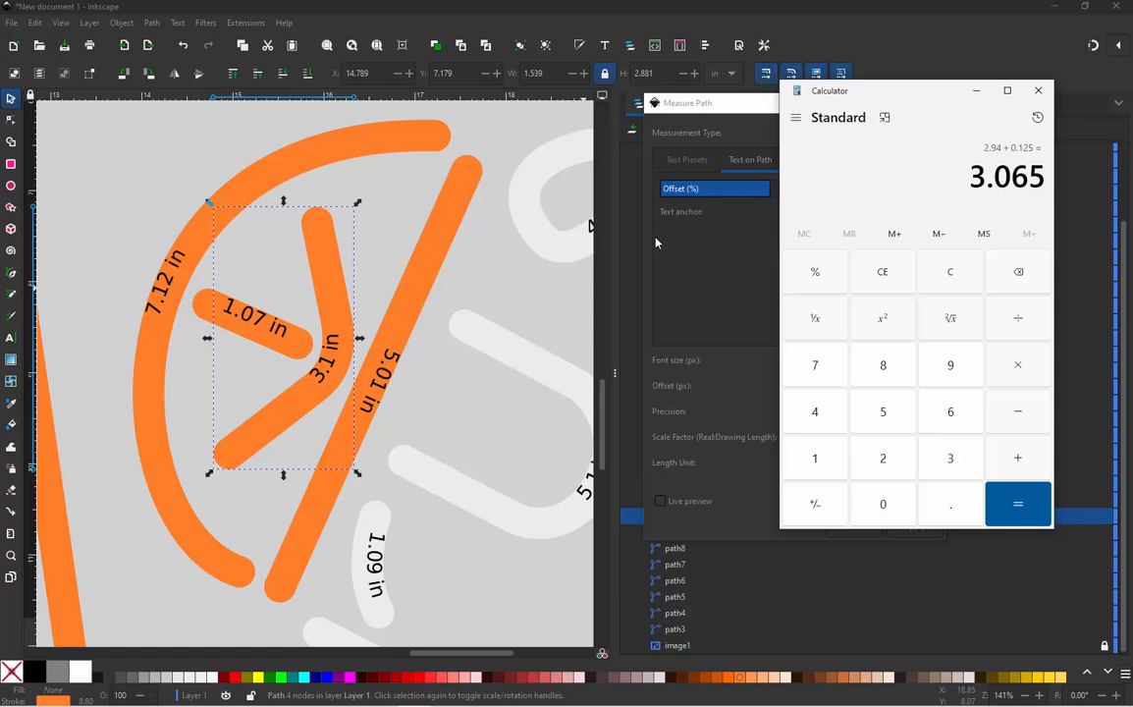
click(1039, 92)
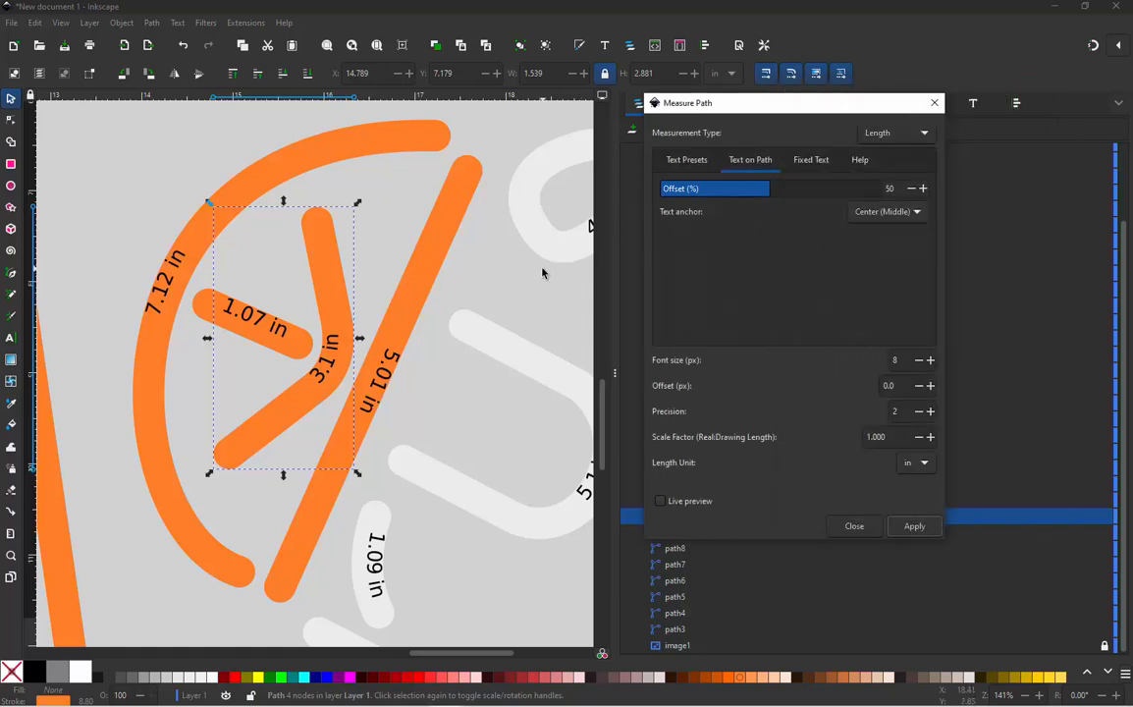
key(Escape)
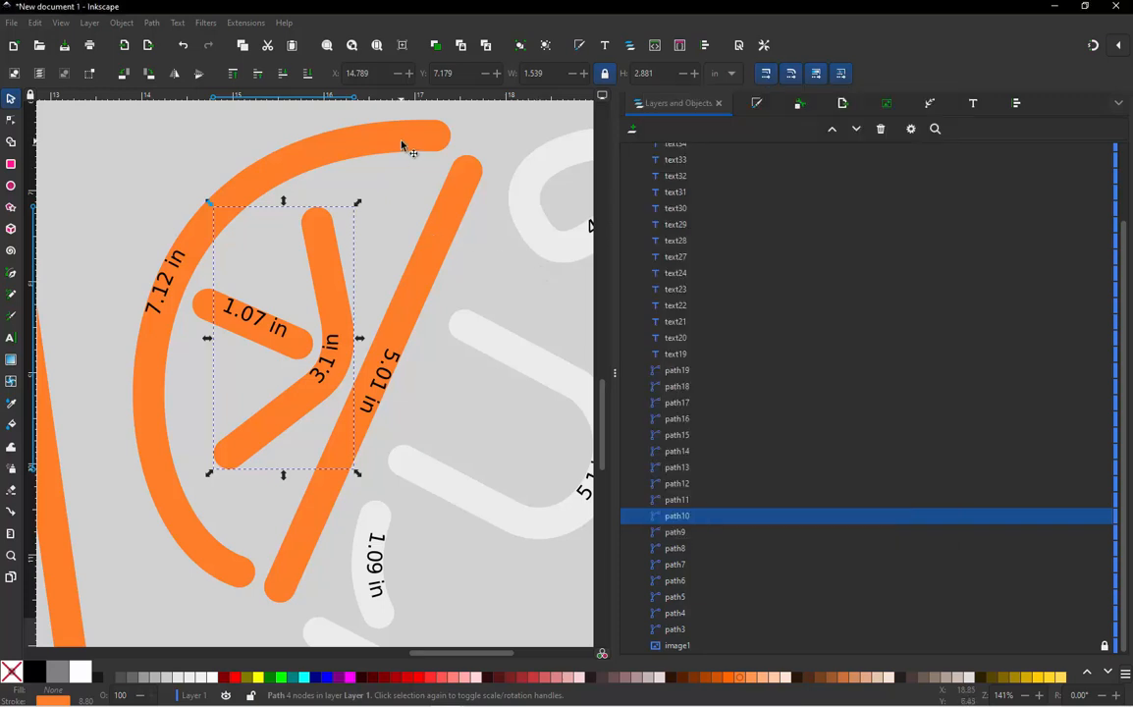
Shorten the large outer arc by moving its upper end node to about X 17.14, Y 6.60 in
click(351, 130)
double_click(422, 145)
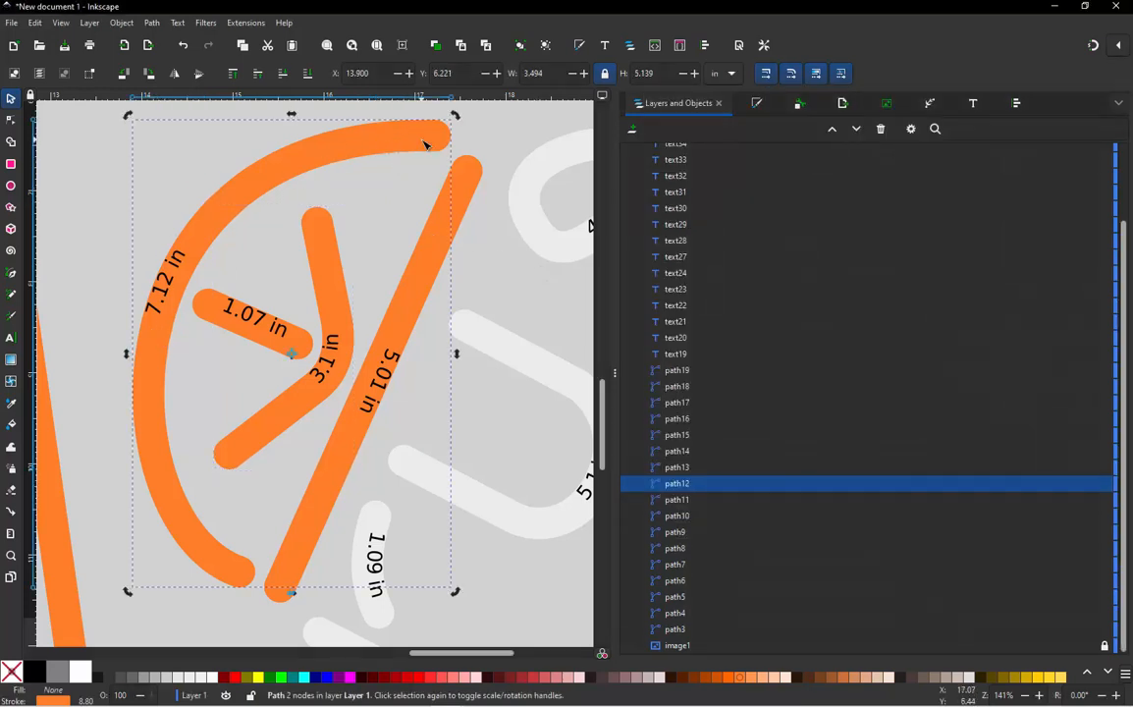
drag(436, 130, 429, 157)
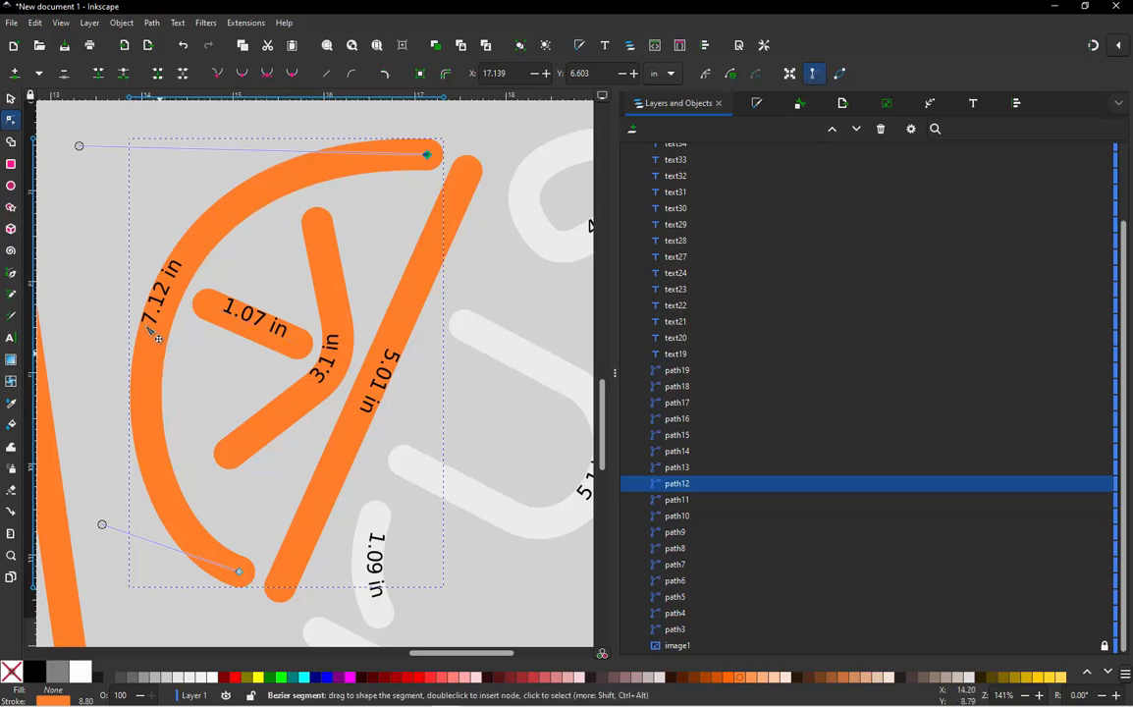
Leave node editing and delete the outdated 7.12 in label on the outer arc
click(94, 313)
click(169, 295)
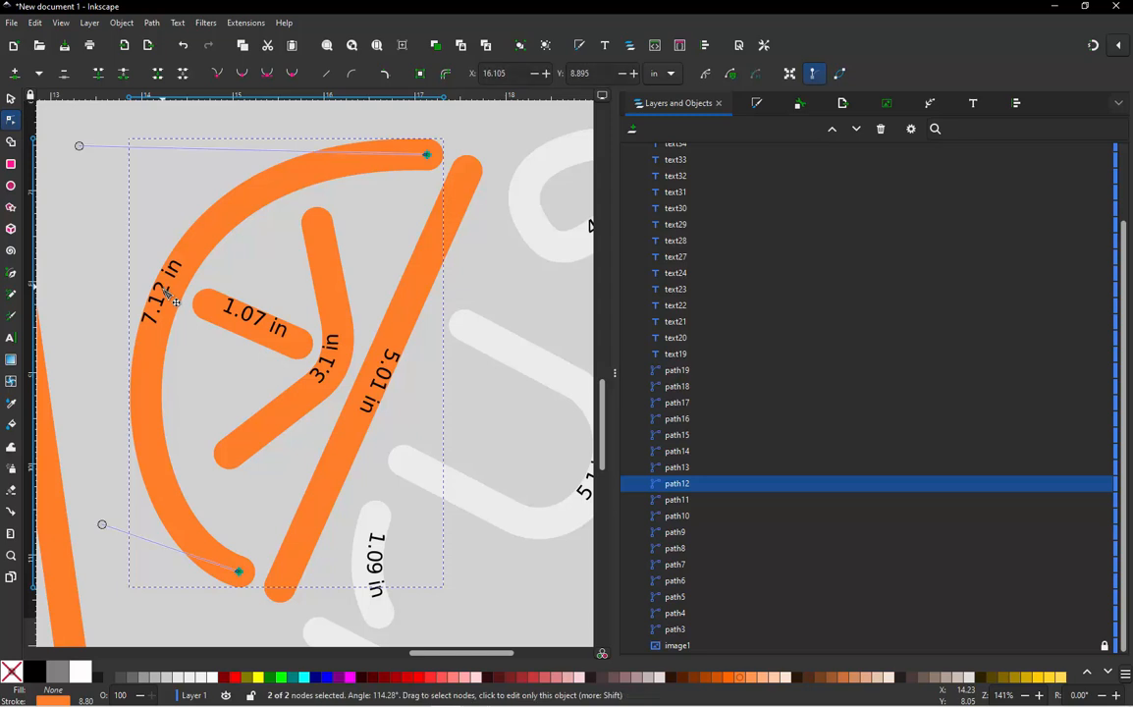
click(71, 254)
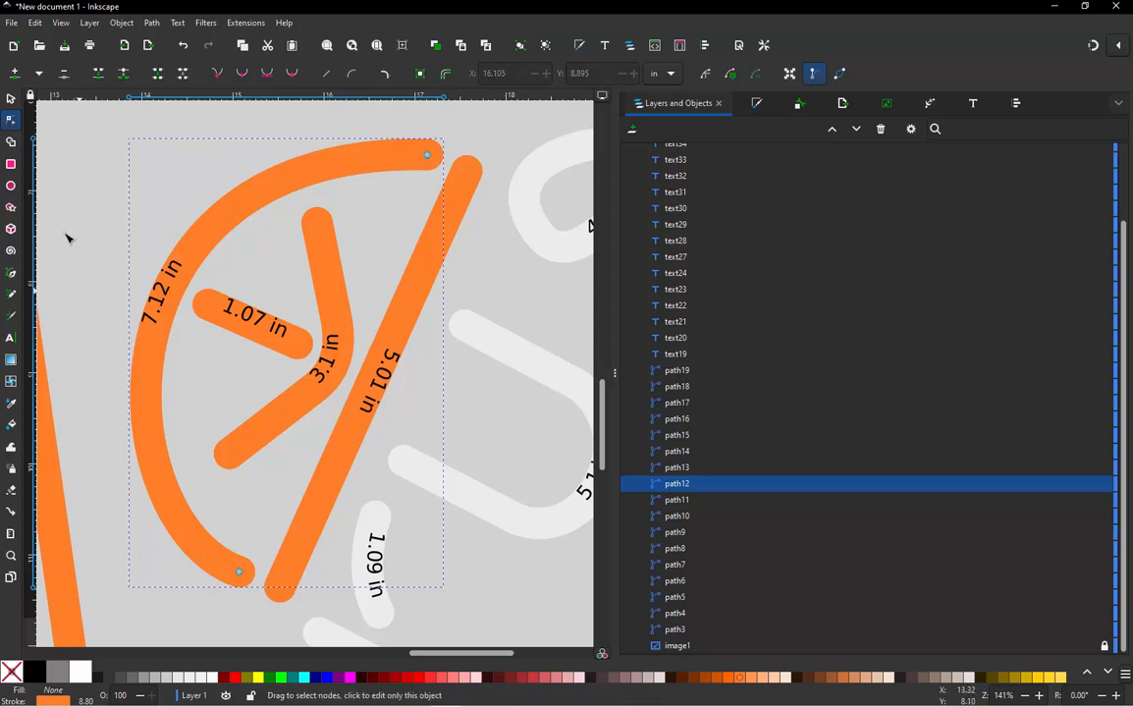
click(14, 102)
click(79, 204)
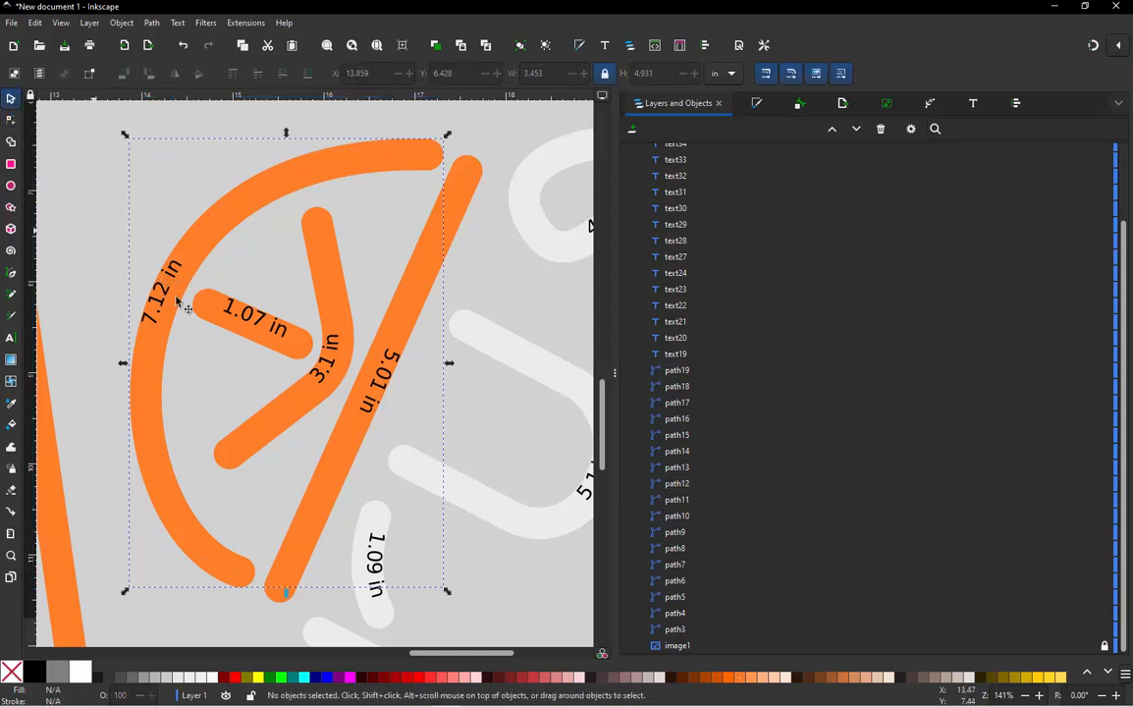
click(178, 286)
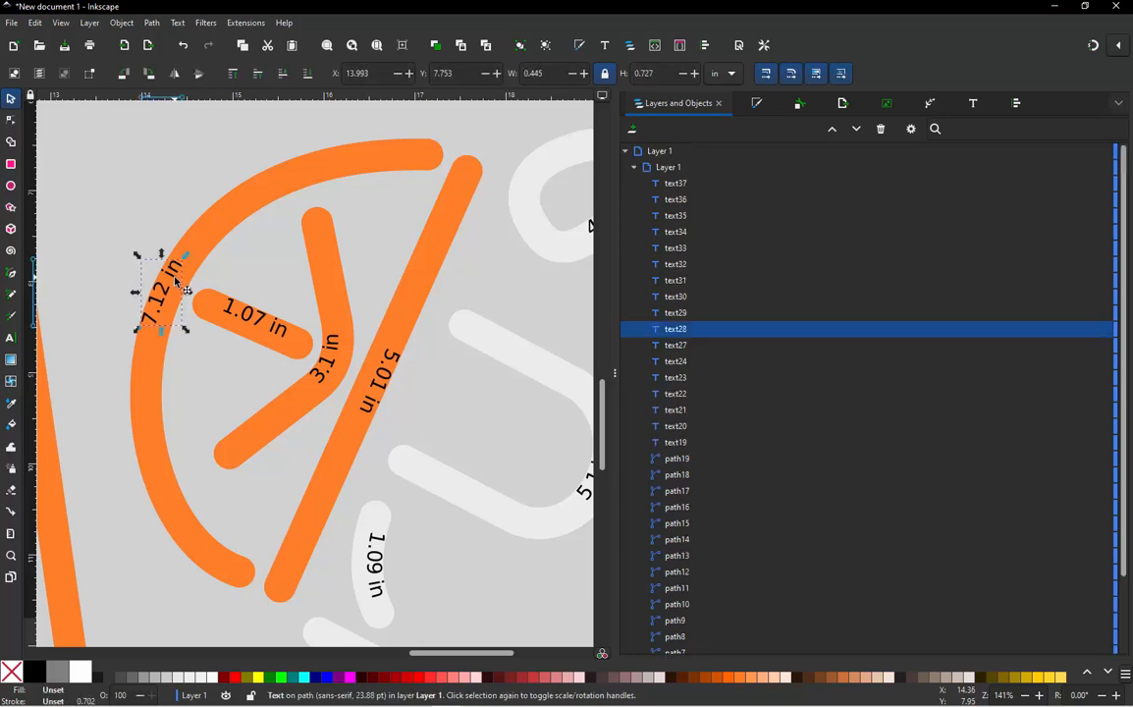
key(Delete)
Remeasure the shortened outer arc with the Measure Path extension, placing its length in inches on the path
click(178, 283)
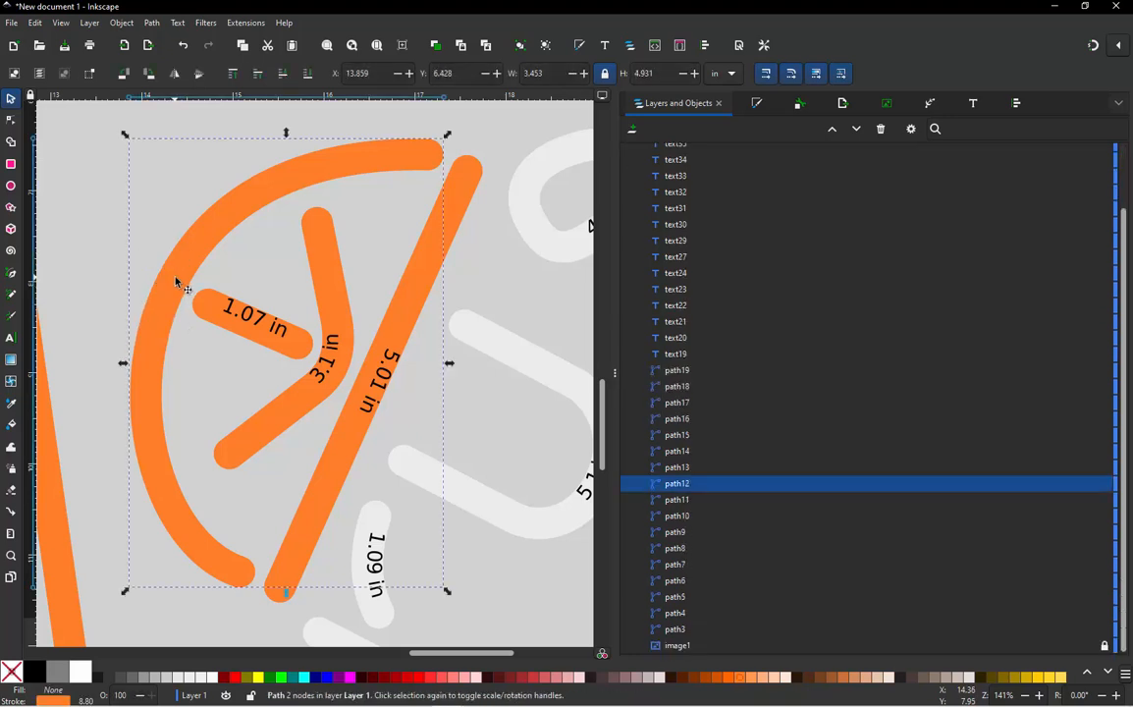
click(232, 23)
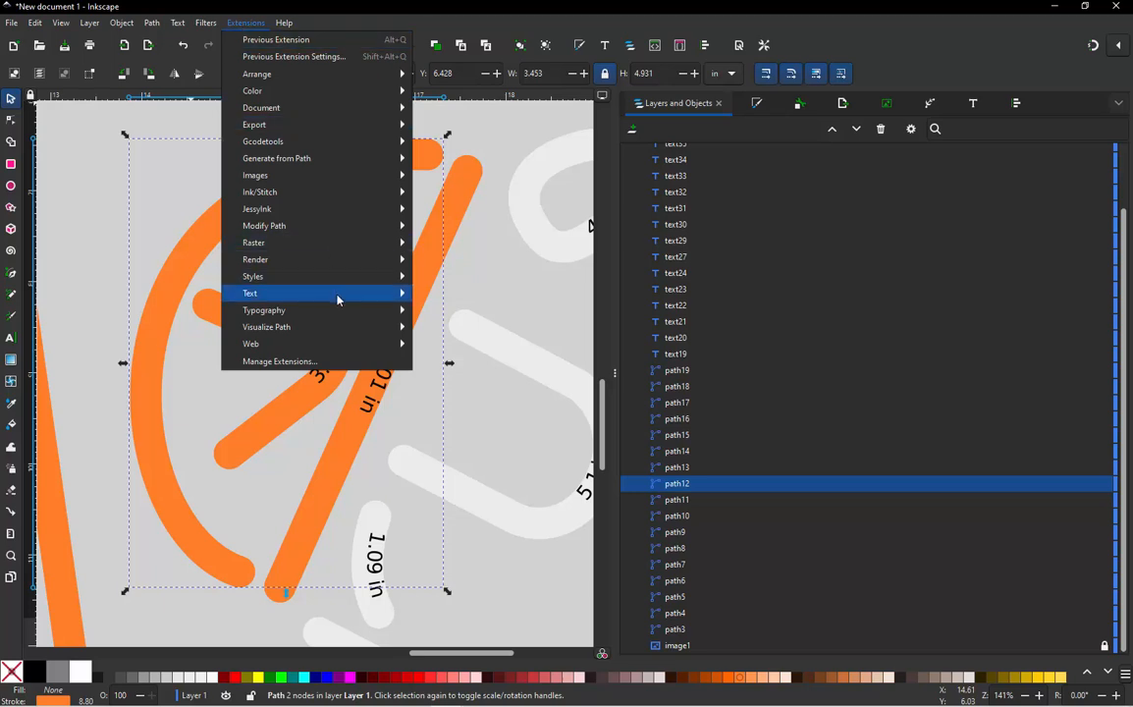
click(474, 363)
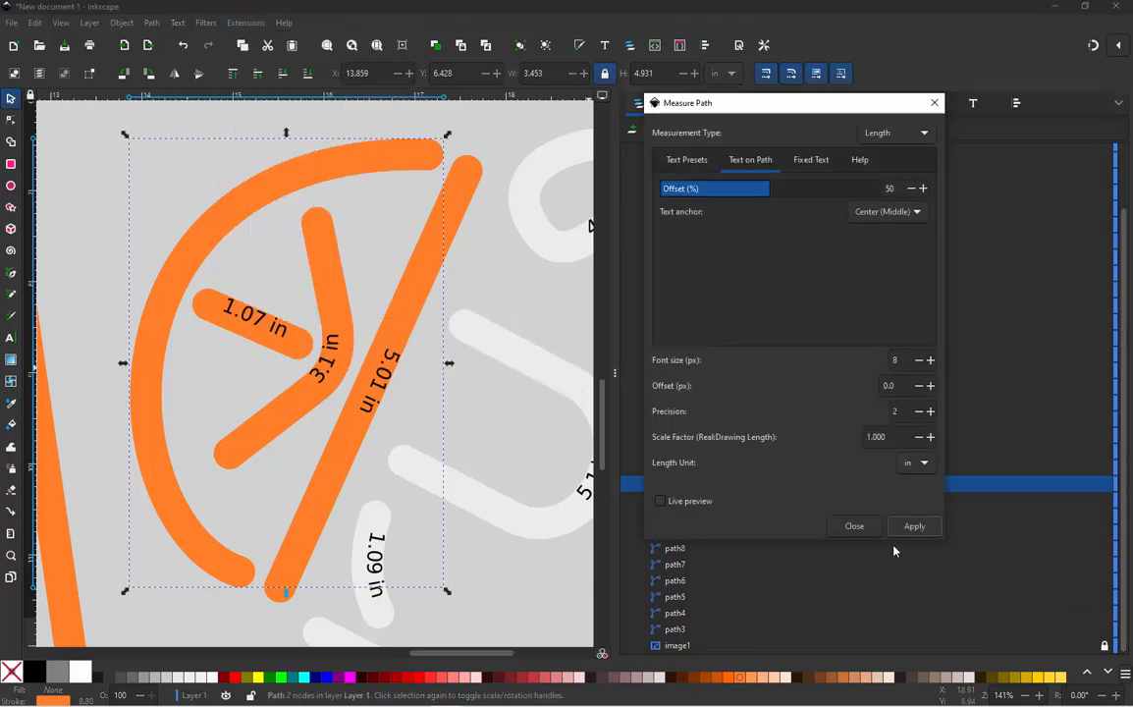
click(903, 530)
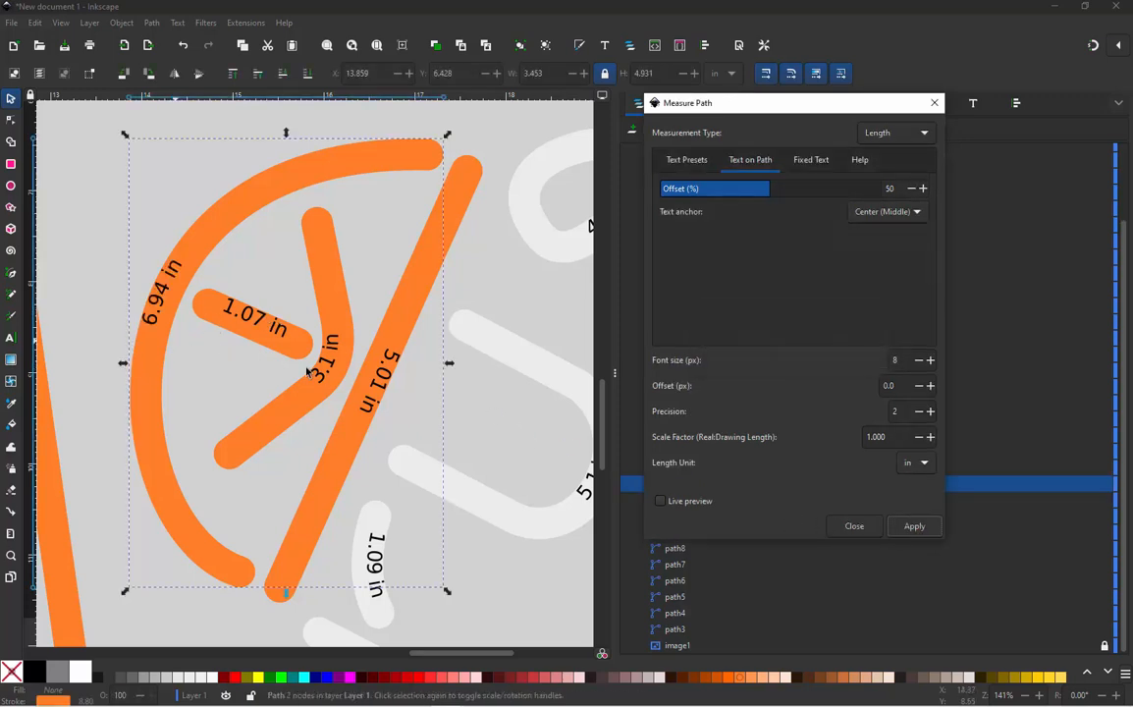
Switch to Calculator and divide the outer arc's length of 6.94 by 0.98
mouse_move(677, 705)
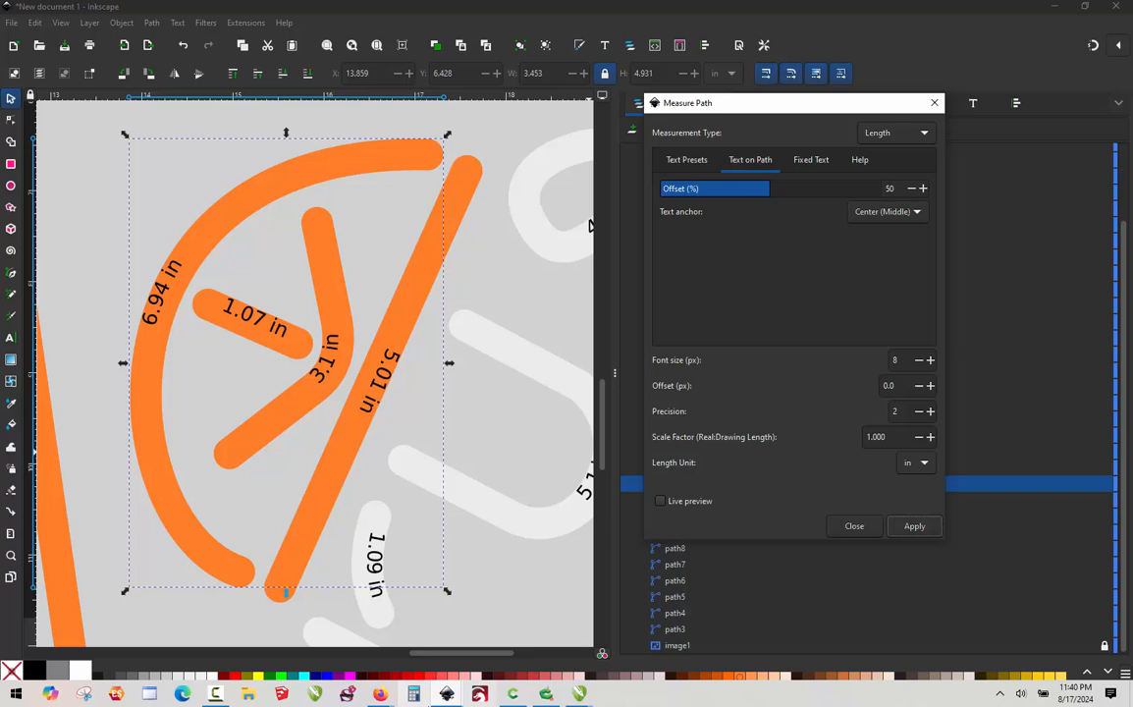
click(414, 694)
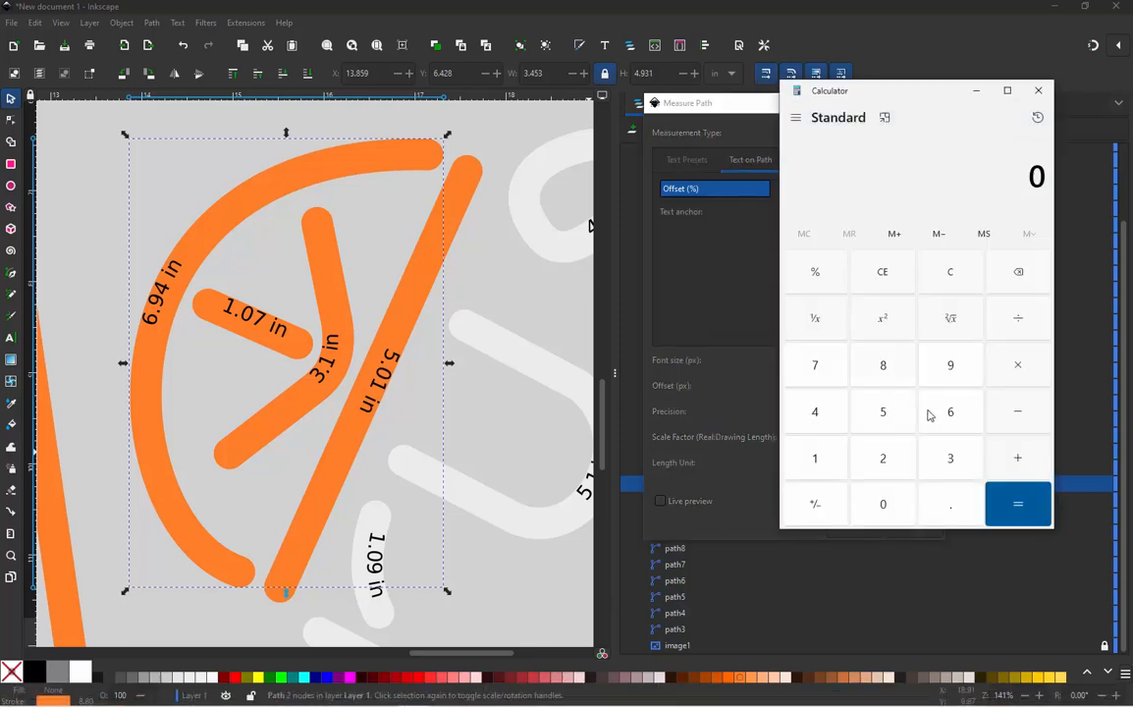
click(951, 419)
click(947, 511)
click(949, 368)
click(816, 414)
click(1015, 322)
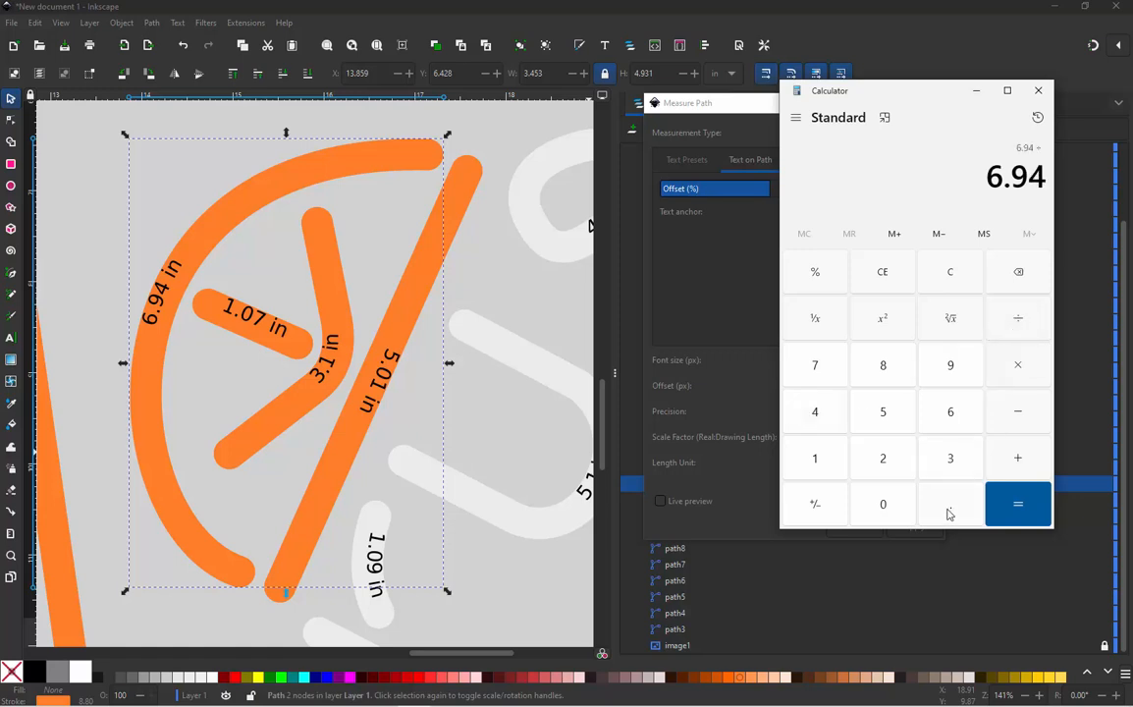
click(948, 509)
click(948, 377)
click(883, 365)
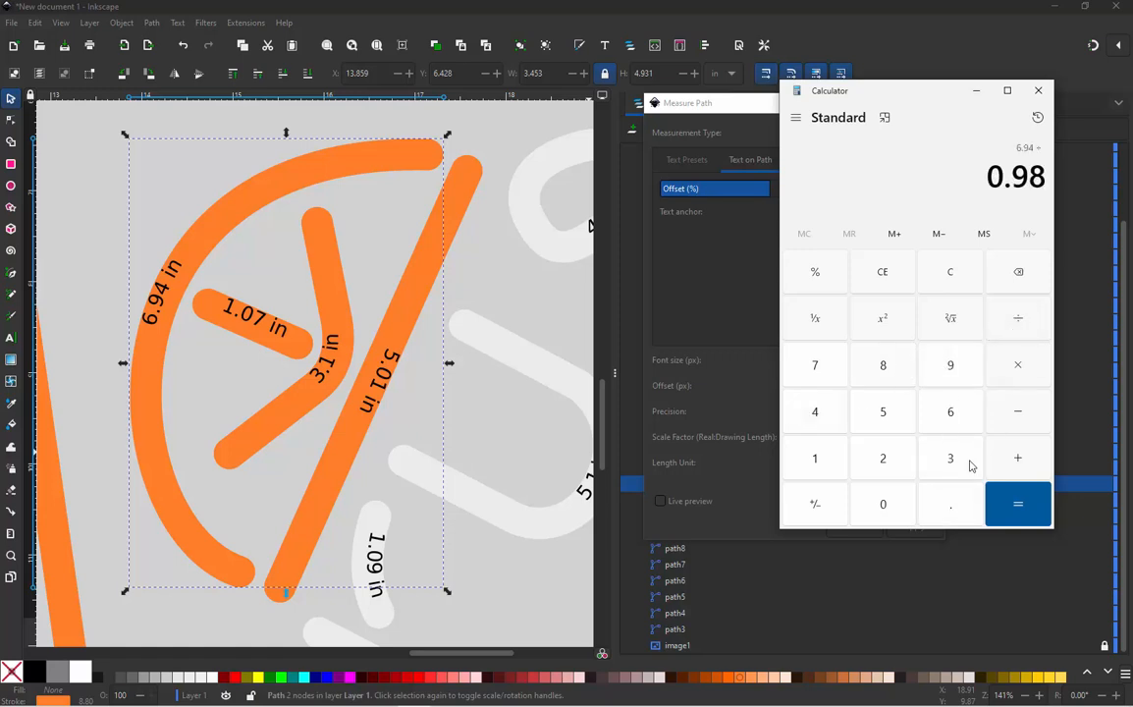
click(1019, 507)
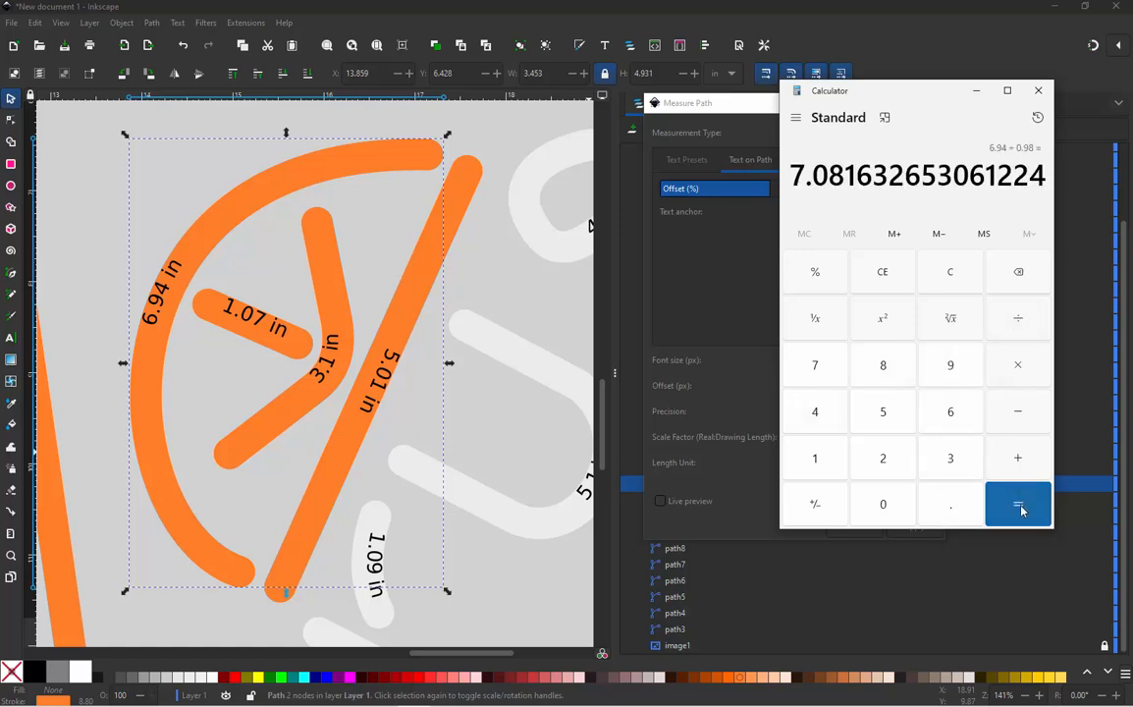
Calculate the outer arc's target length by multiplying 7 by 0.98 and adding 0.125 to the product
click(944, 274)
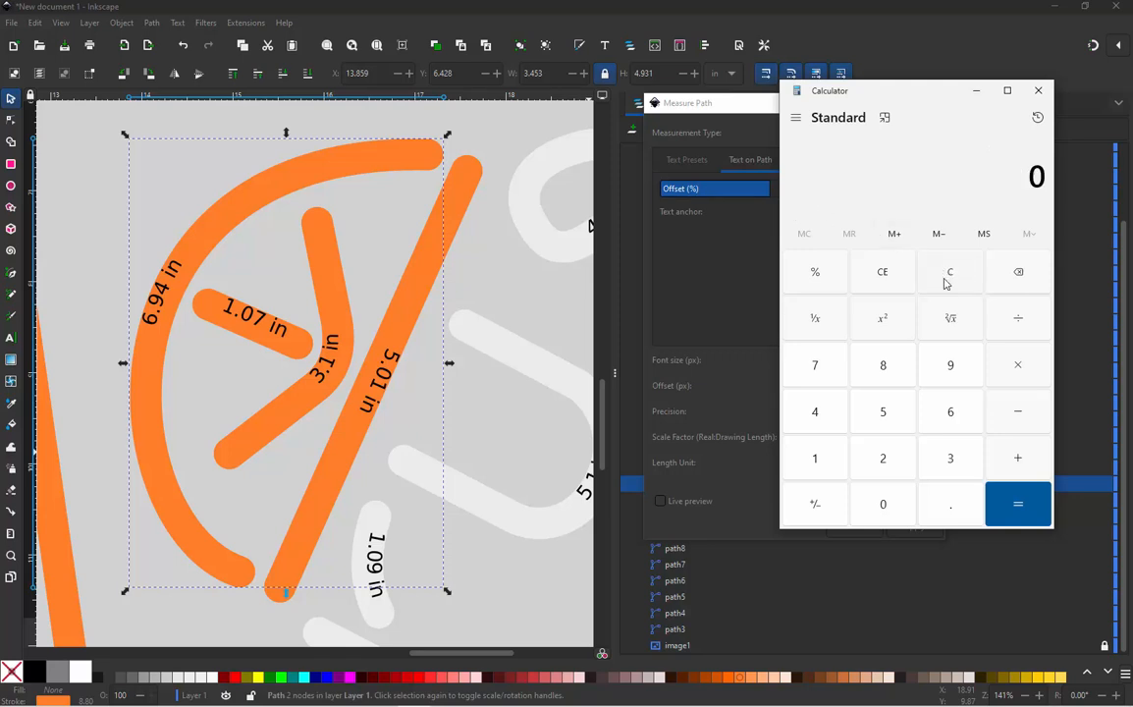
click(815, 369)
click(1021, 373)
click(962, 491)
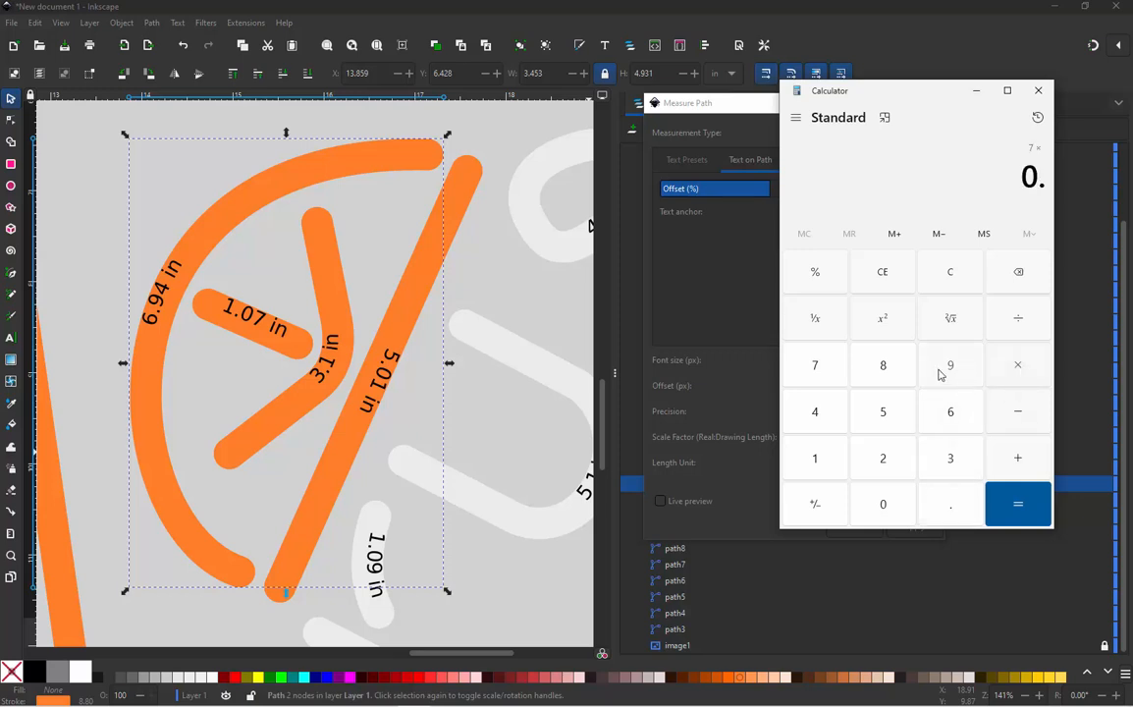
click(942, 371)
click(883, 411)
click(1019, 505)
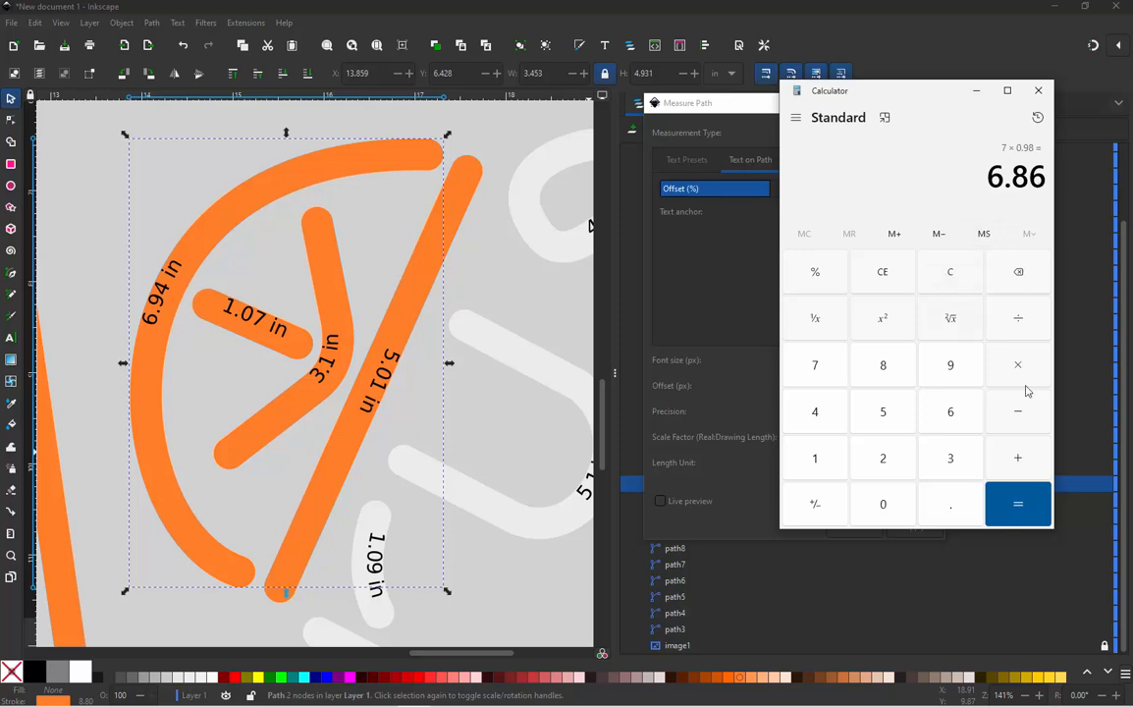
click(947, 504)
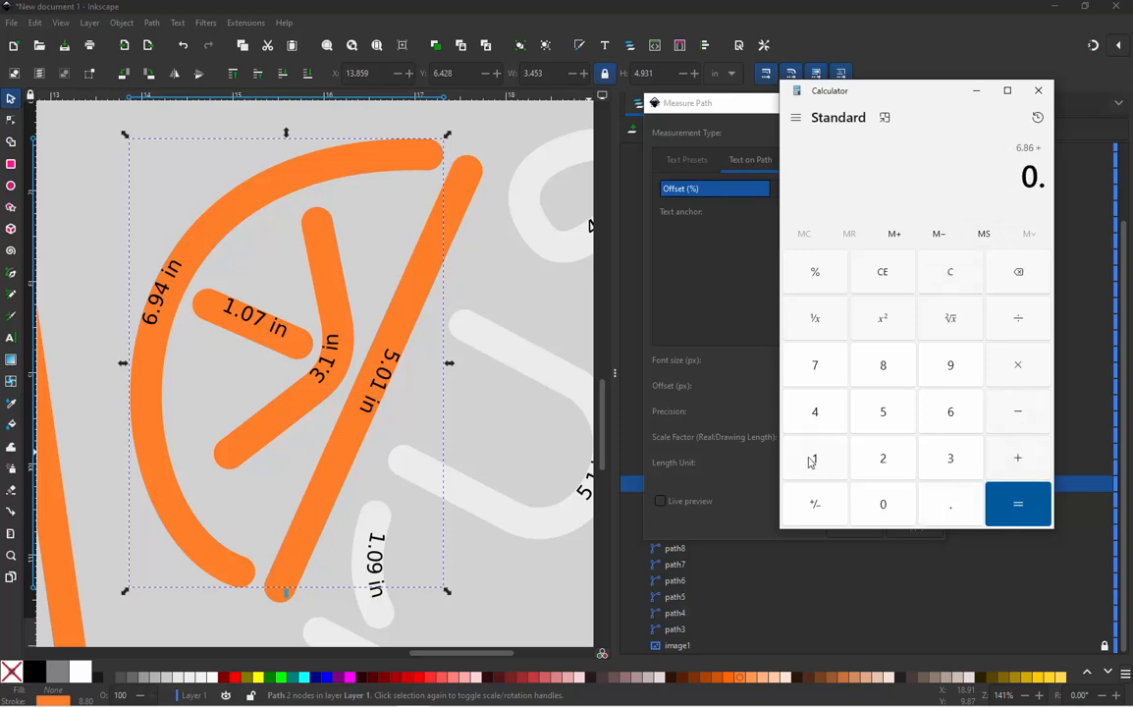
click(814, 458)
click(883, 457)
click(883, 412)
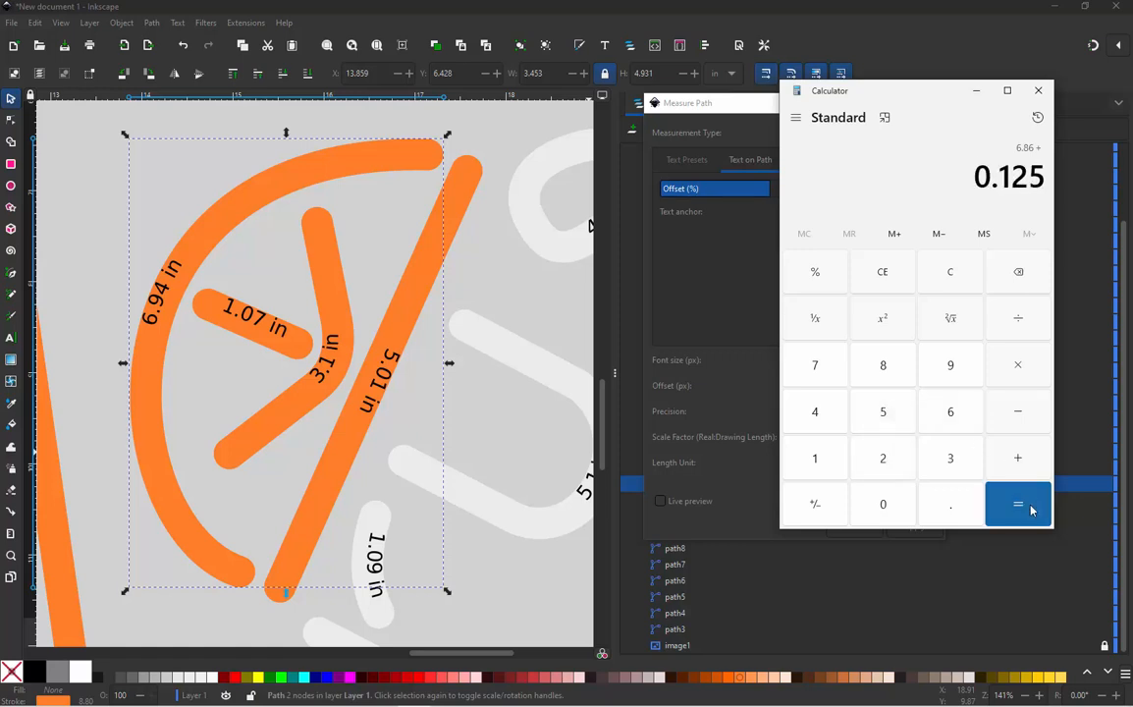
click(1030, 506)
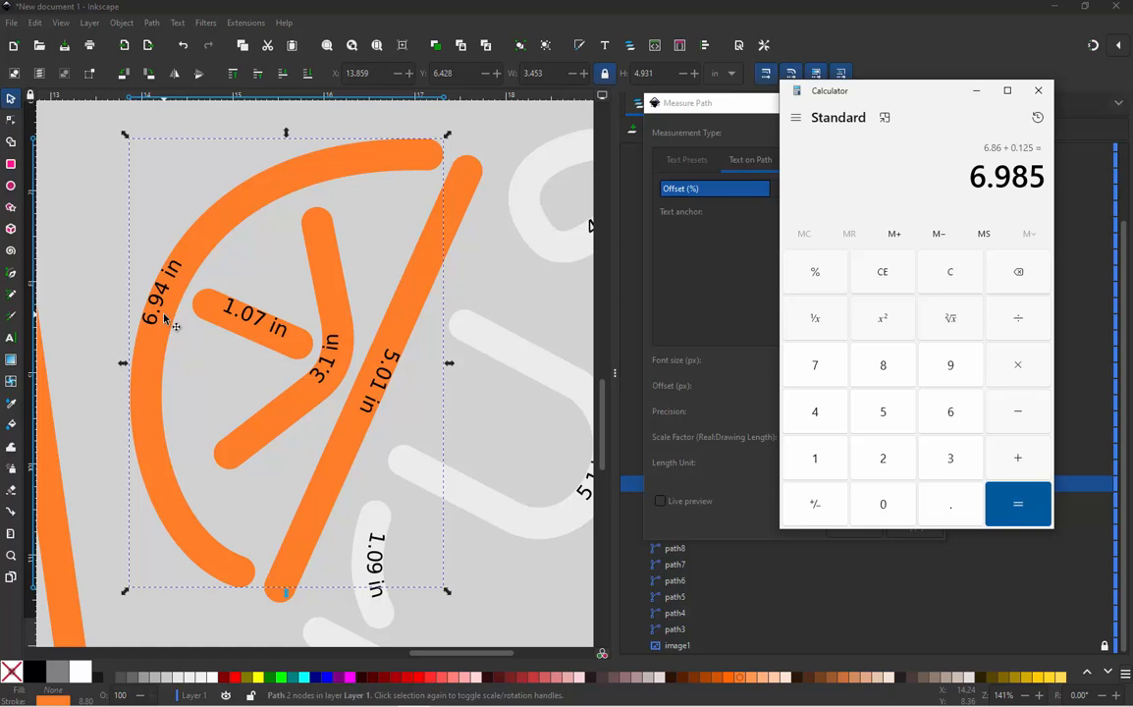
Switch back to Inkscape, add a node on the outer arc's upper-left curve, and nudge it outward to about X 14.47, Y 7.70 in
click(229, 226)
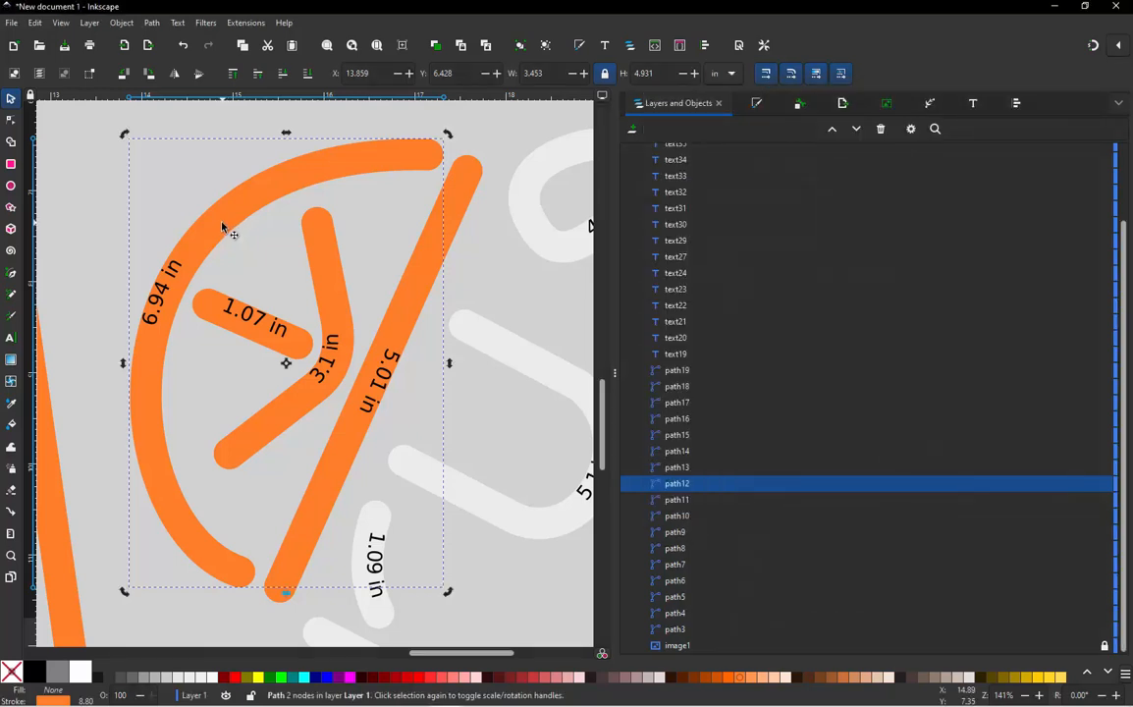
click(150, 207)
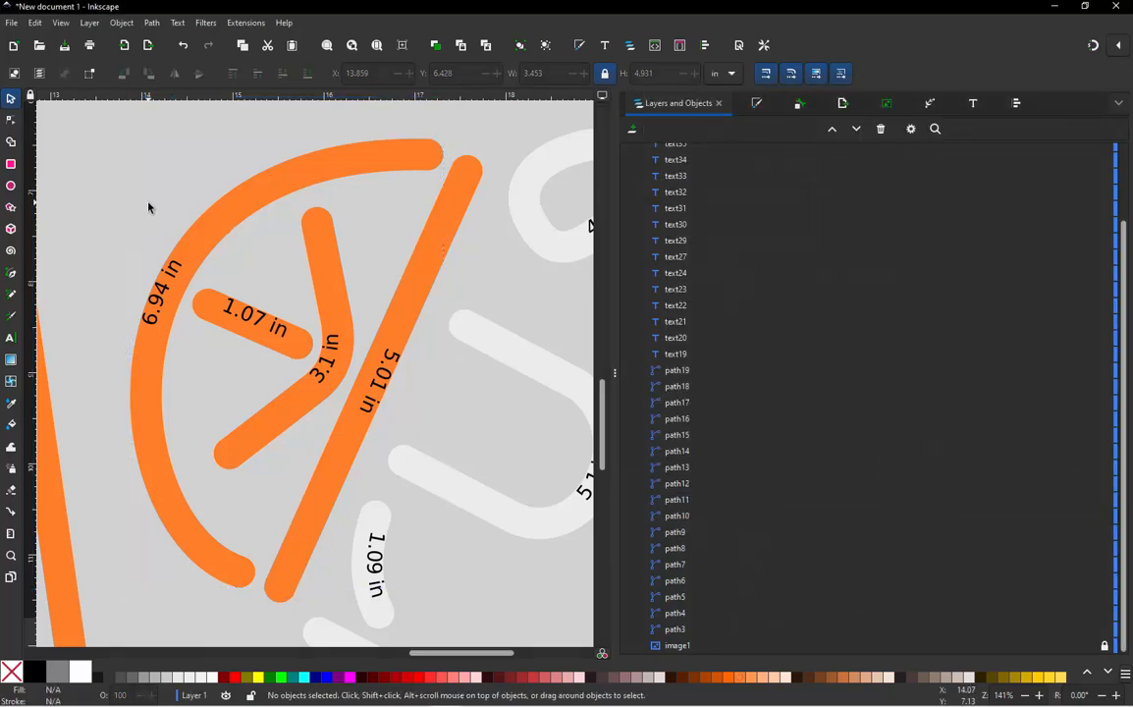
click(214, 230)
double_click(214, 230)
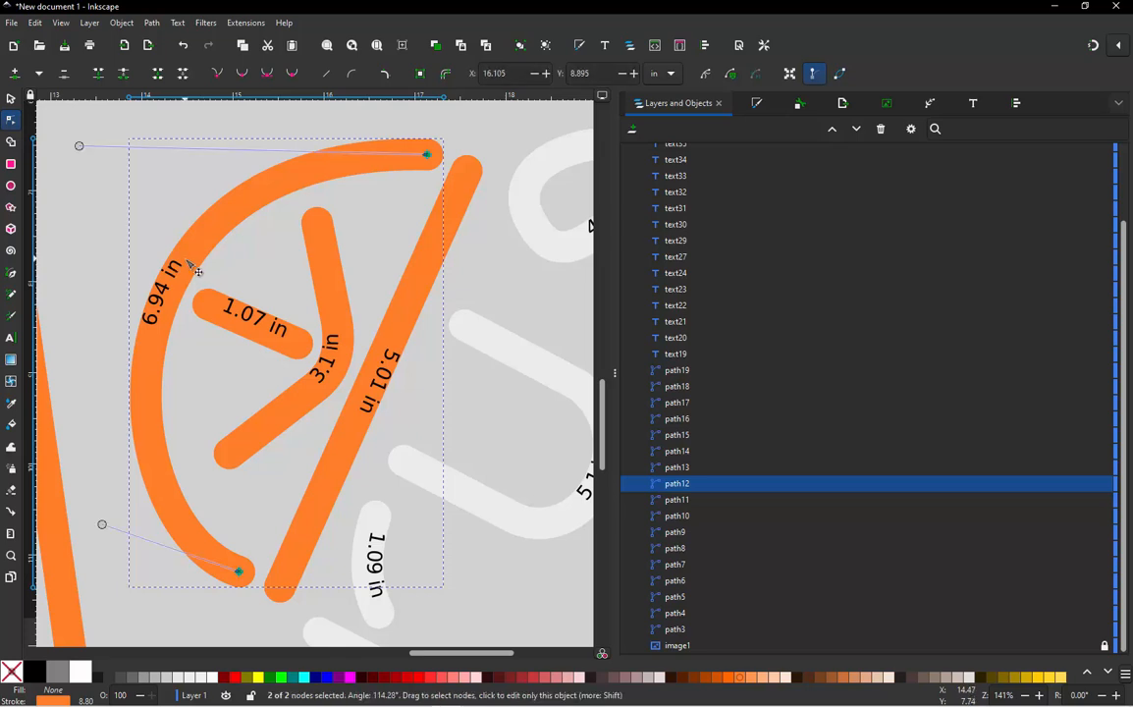
double_click(188, 261)
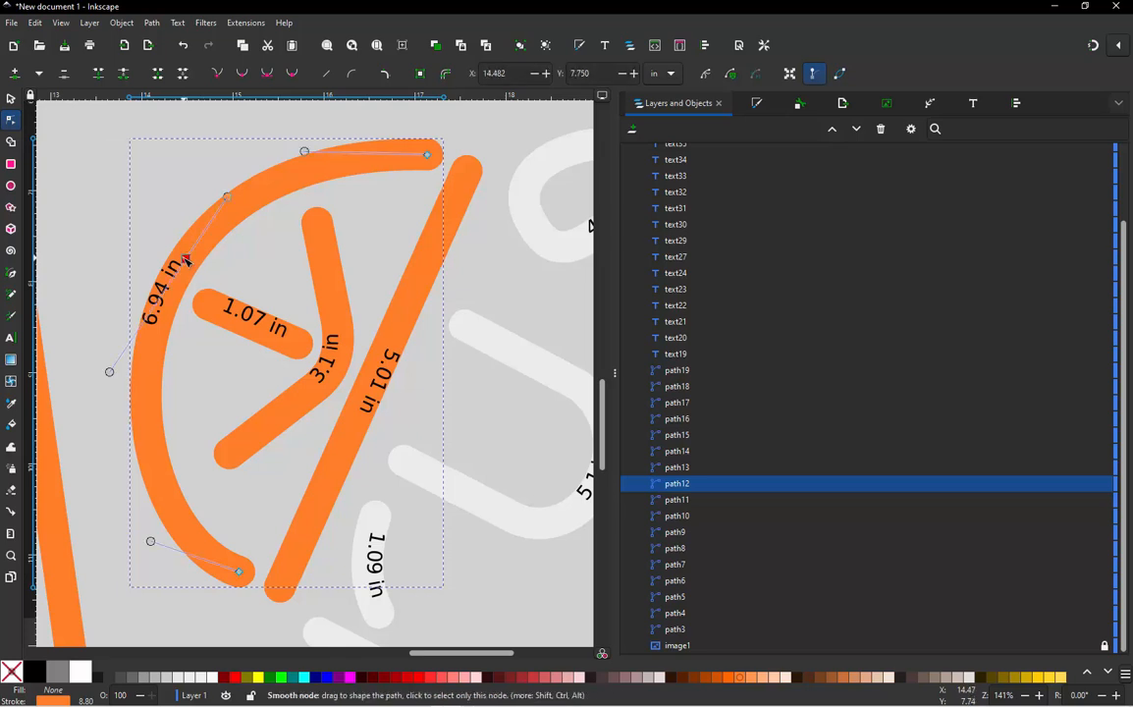
drag(187, 261, 184, 253)
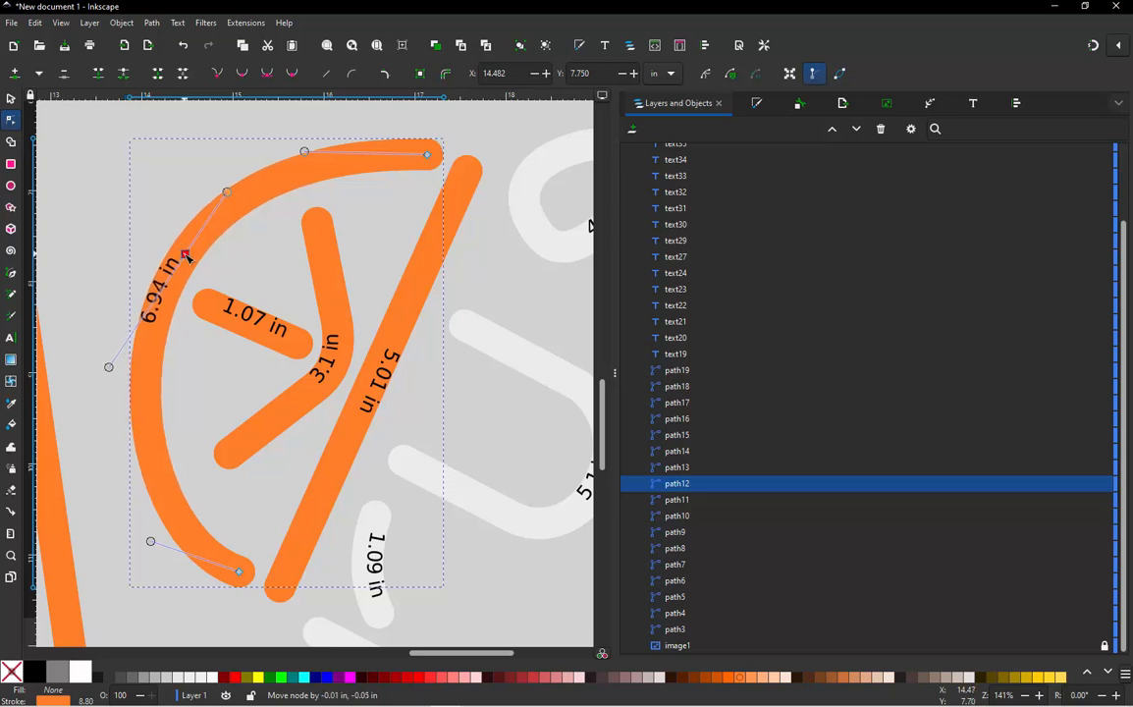
click(11, 101)
click(75, 147)
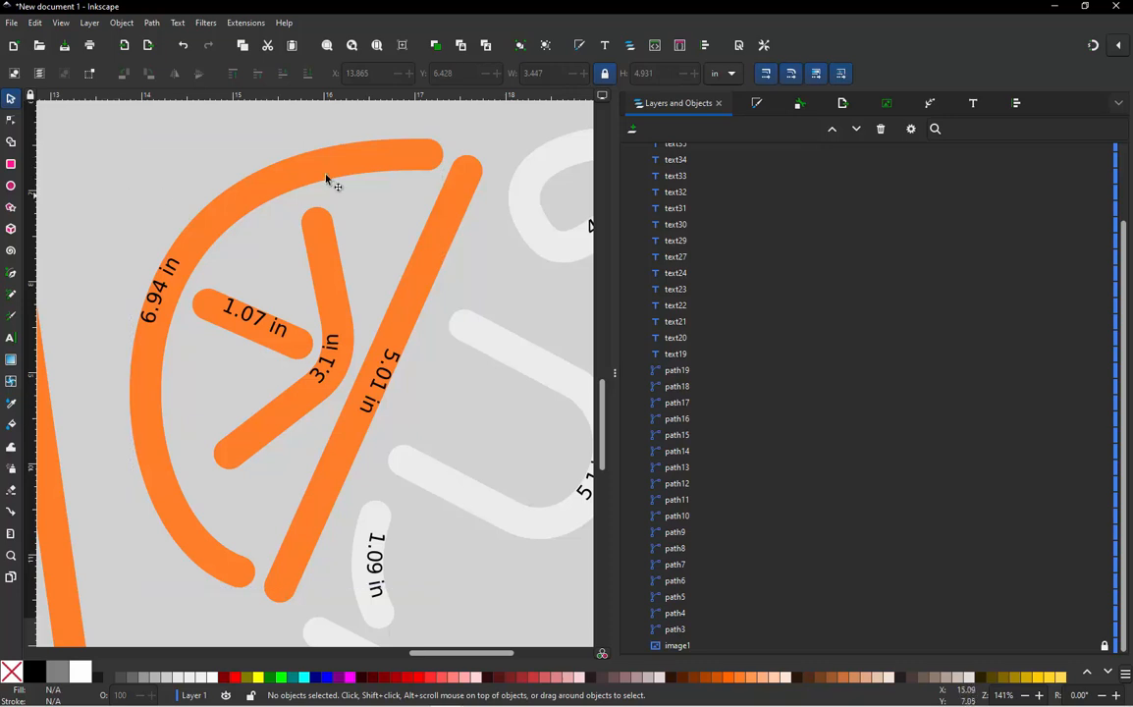
Remeasure the reshaped outer arc with the Measure Path extension, placing its length in inches centred on the path
click(429, 163)
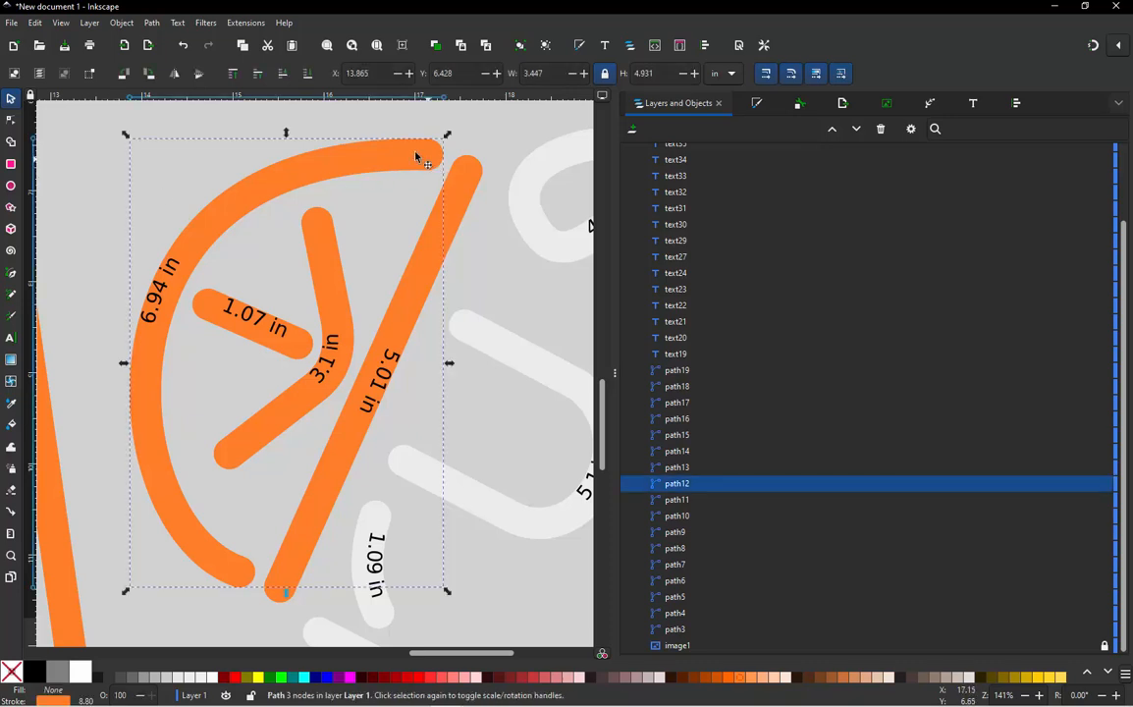
click(240, 24)
mouse_move(323, 327)
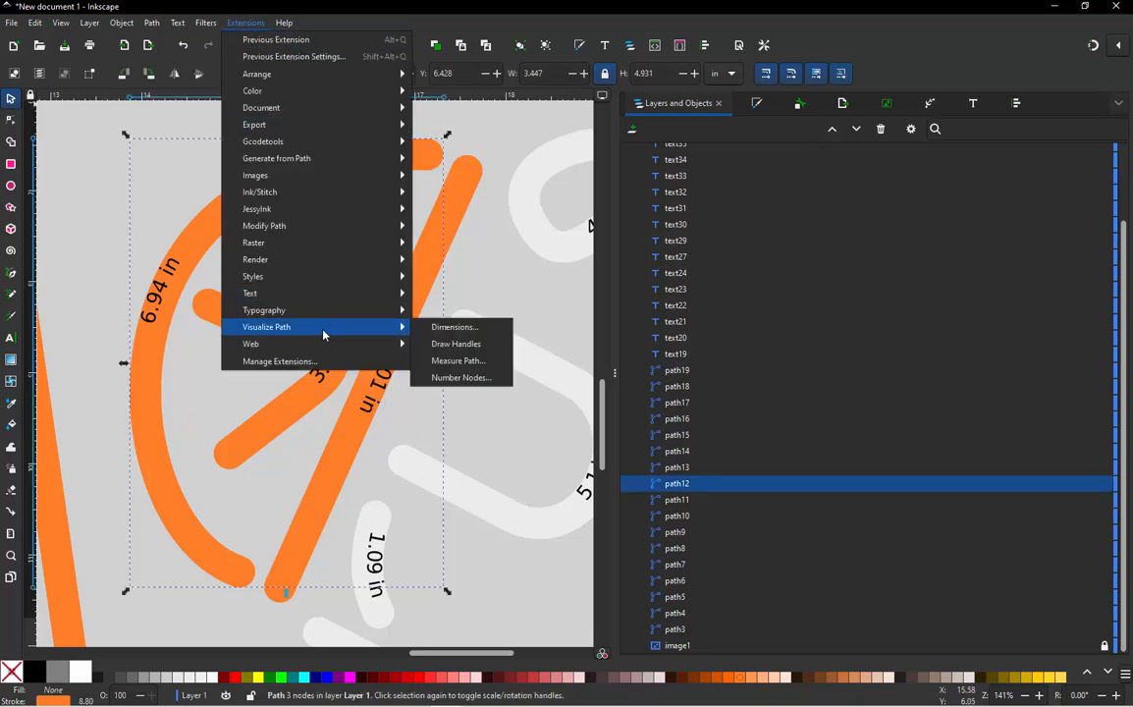
click(455, 360)
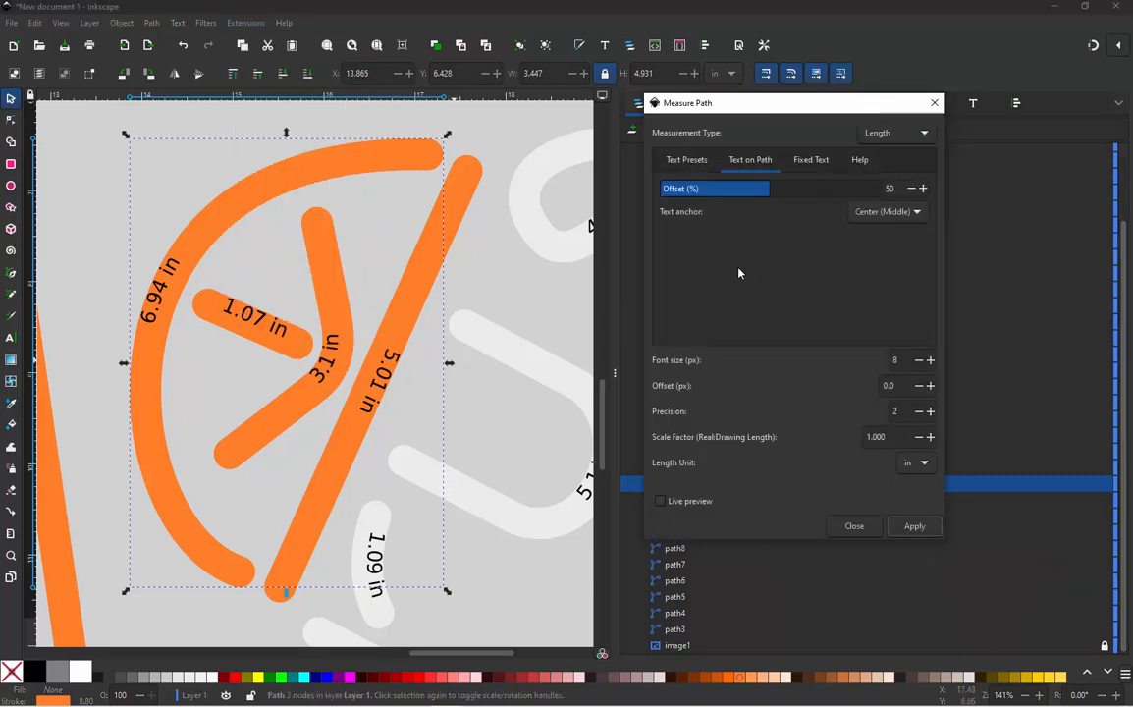
click(917, 528)
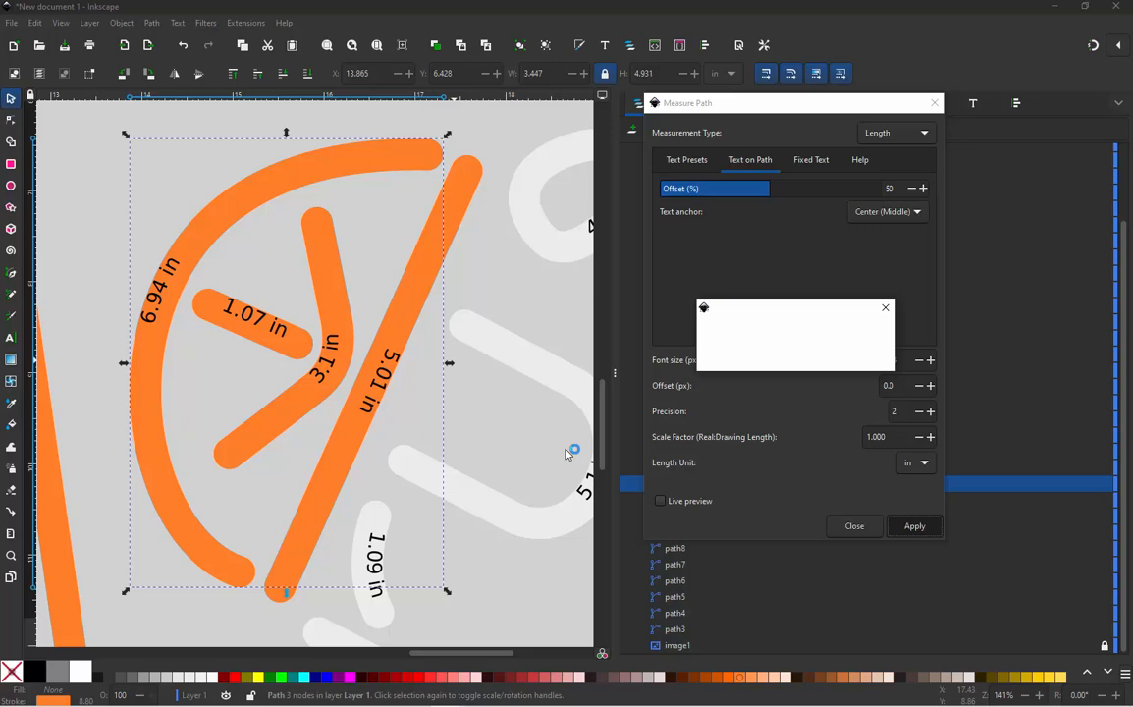
Move the new length label off the arc to about X 13.62, Y 7.63 in and compare it with the target in Calculator
click(157, 307)
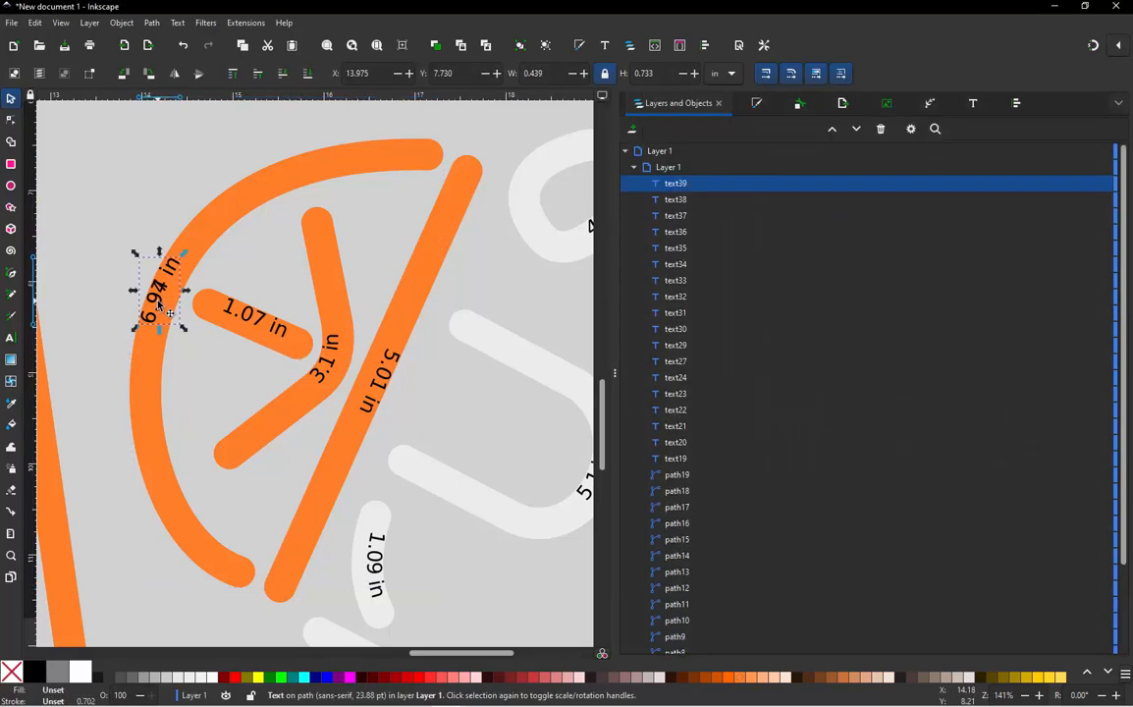
drag(157, 307, 115, 296)
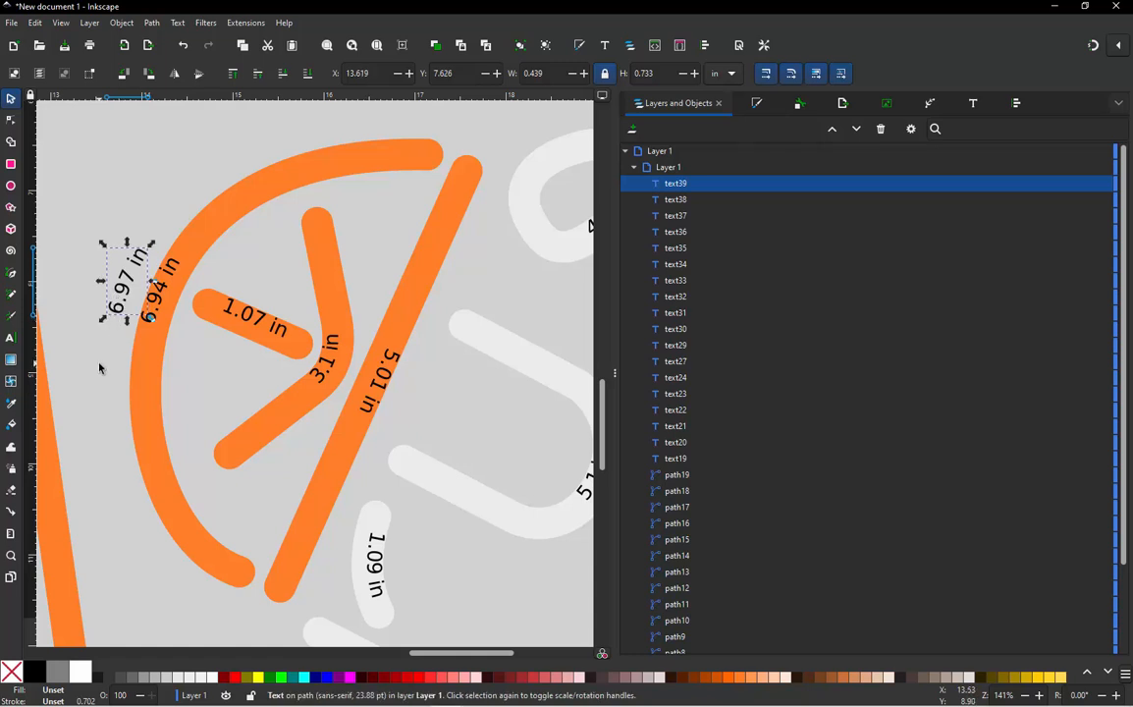
click(558, 591)
mouse_move(626, 703)
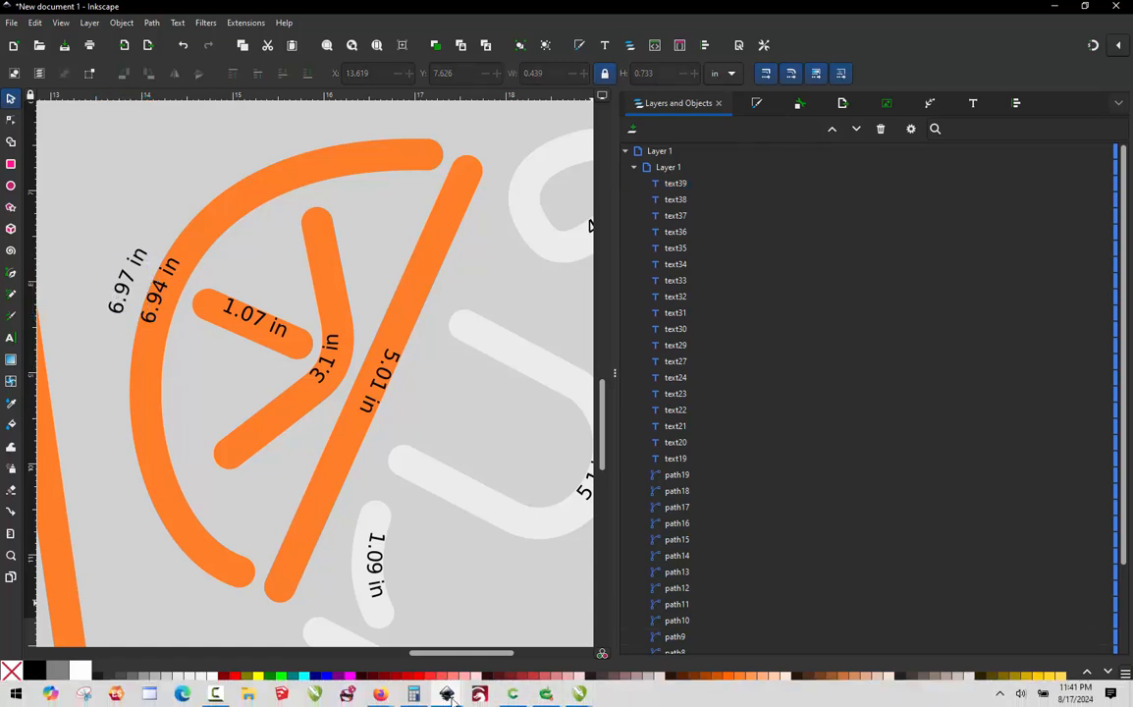
click(413, 696)
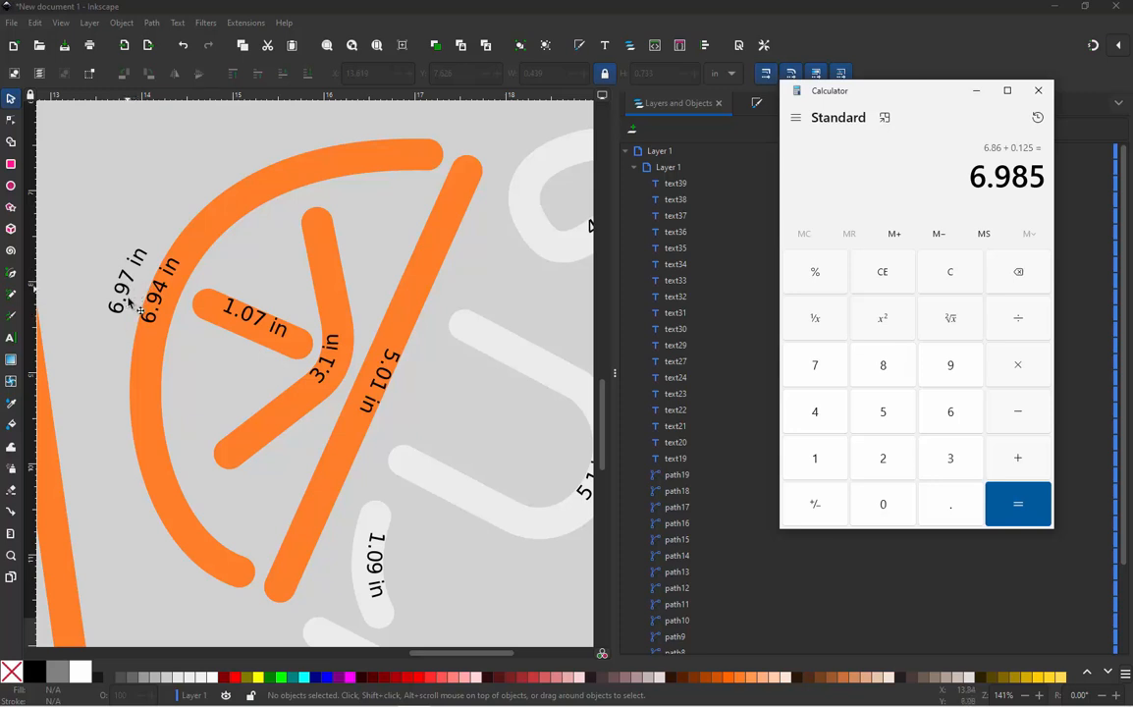
Delete both the new length label beside the outer arc and the outdated 6.94 in label on it
click(121, 315)
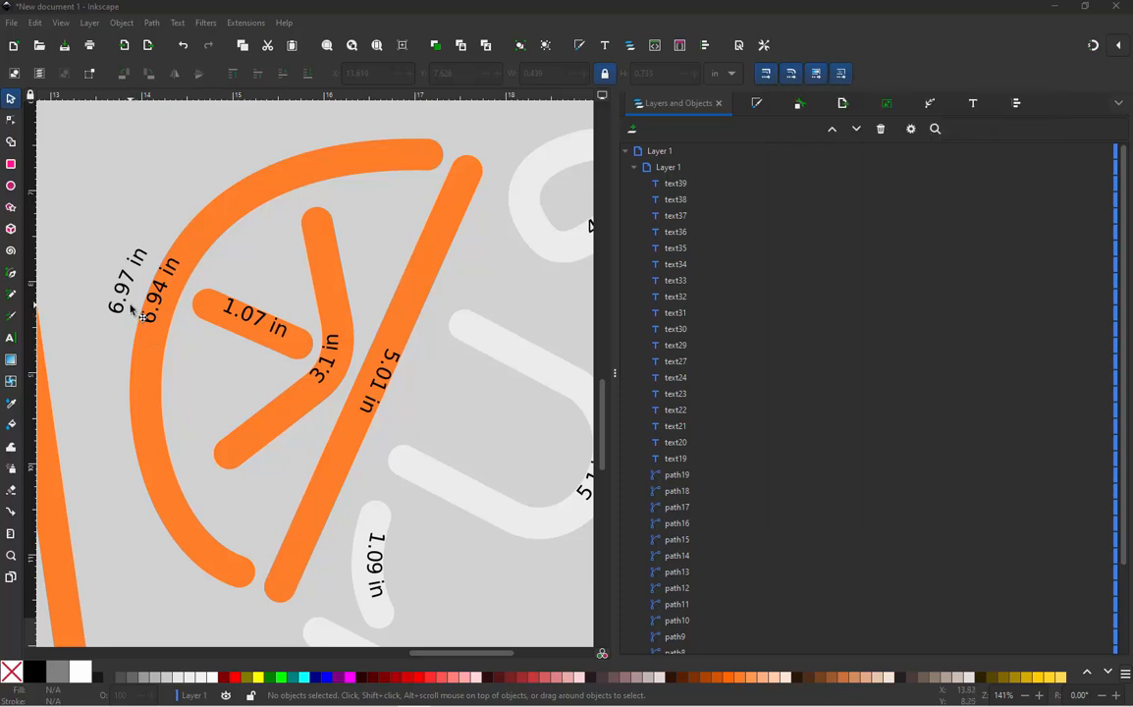
key(Delete)
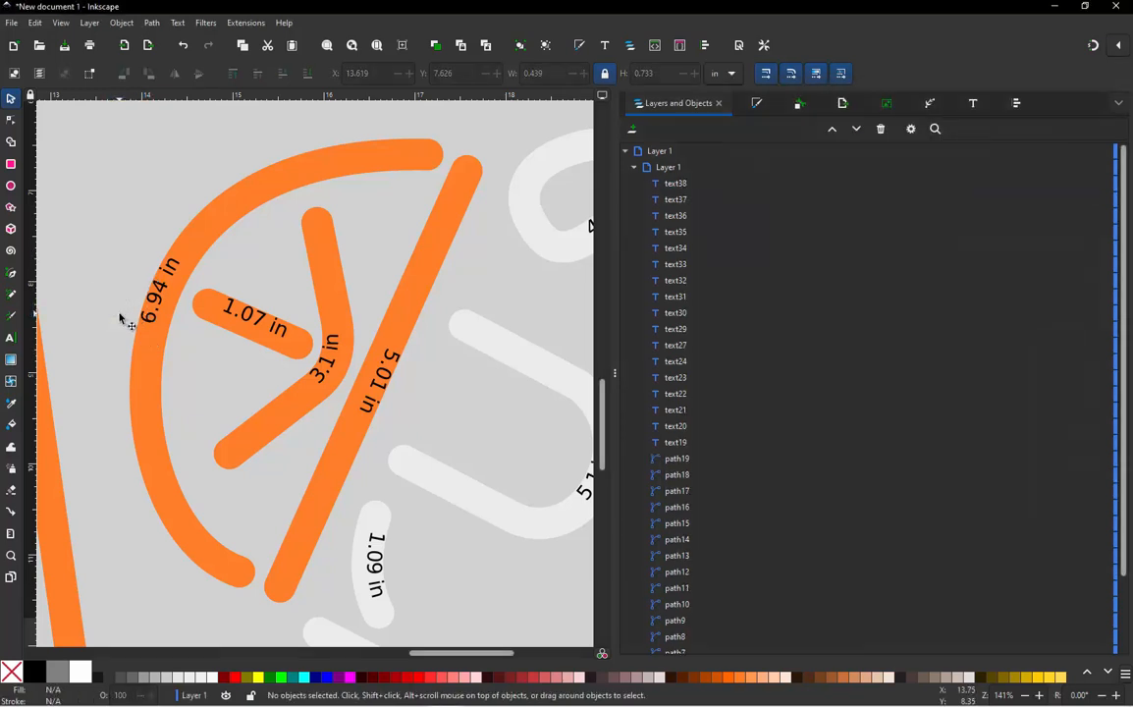
click(163, 316)
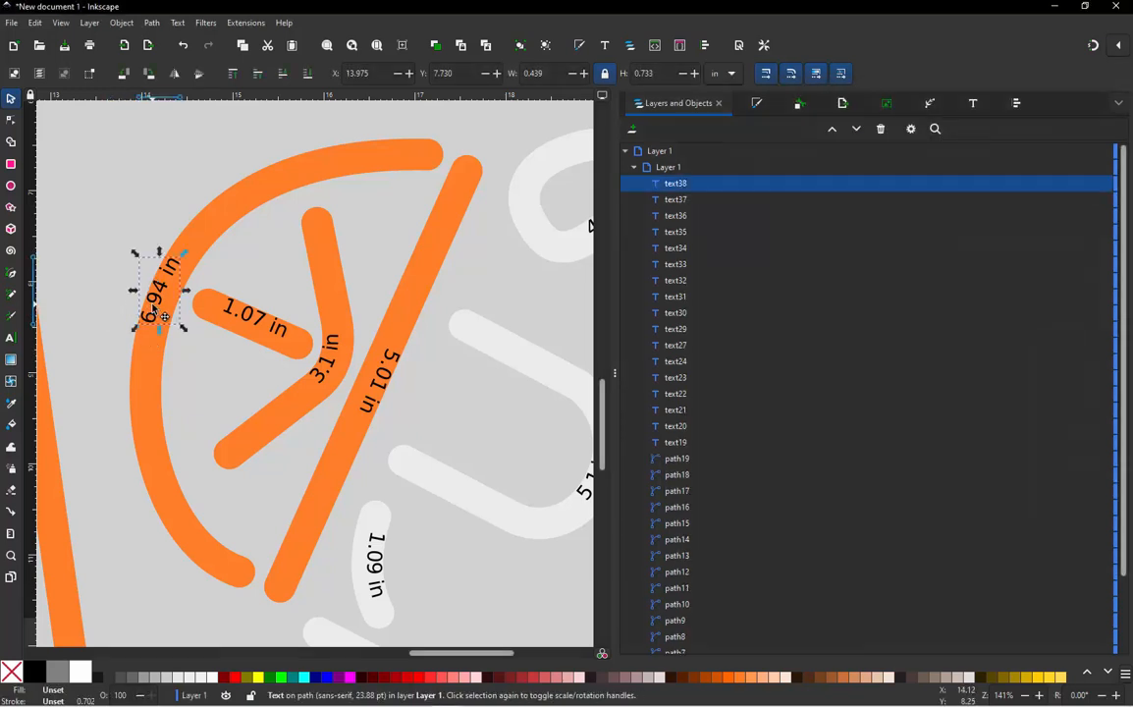
key(Delete)
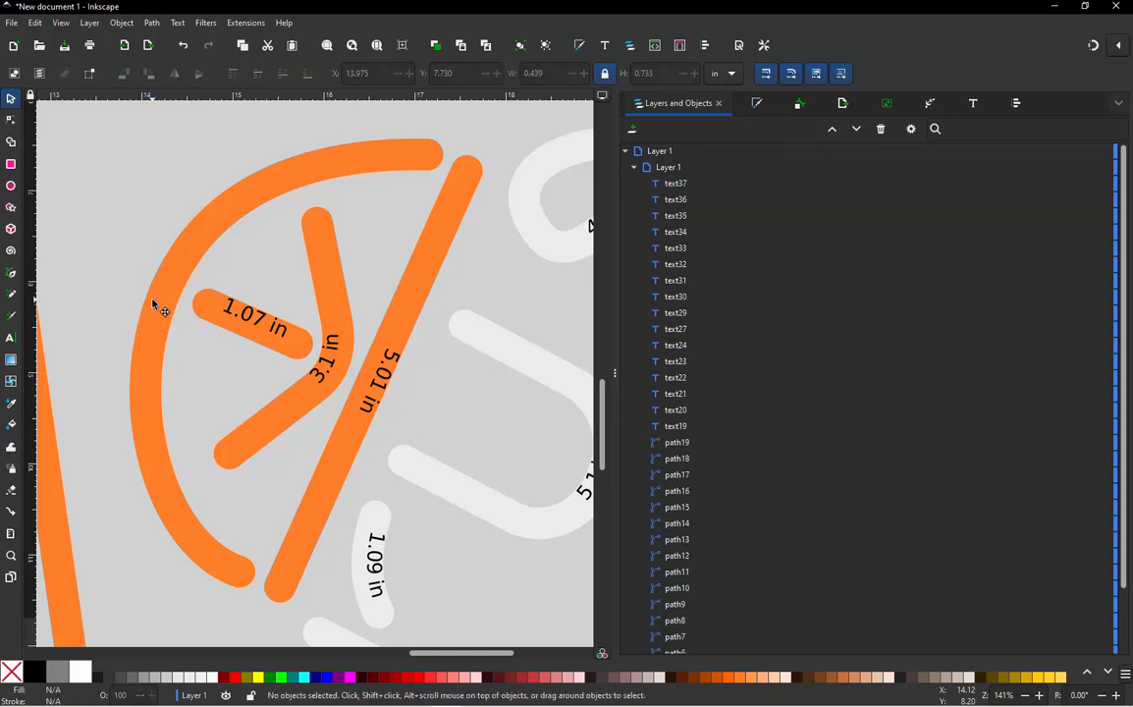
click(136, 267)
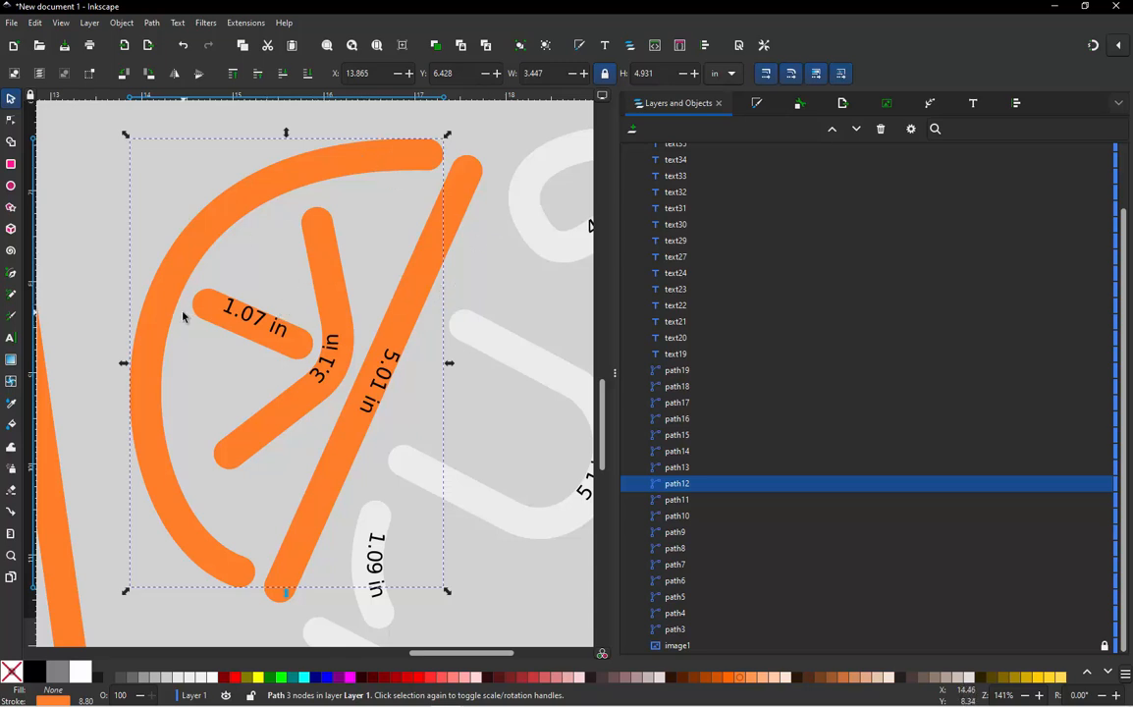
Read the cup body outline's length label, switch to Calculator, and divide 32.01 by 0.98
scroll(214, 311, down, 1)
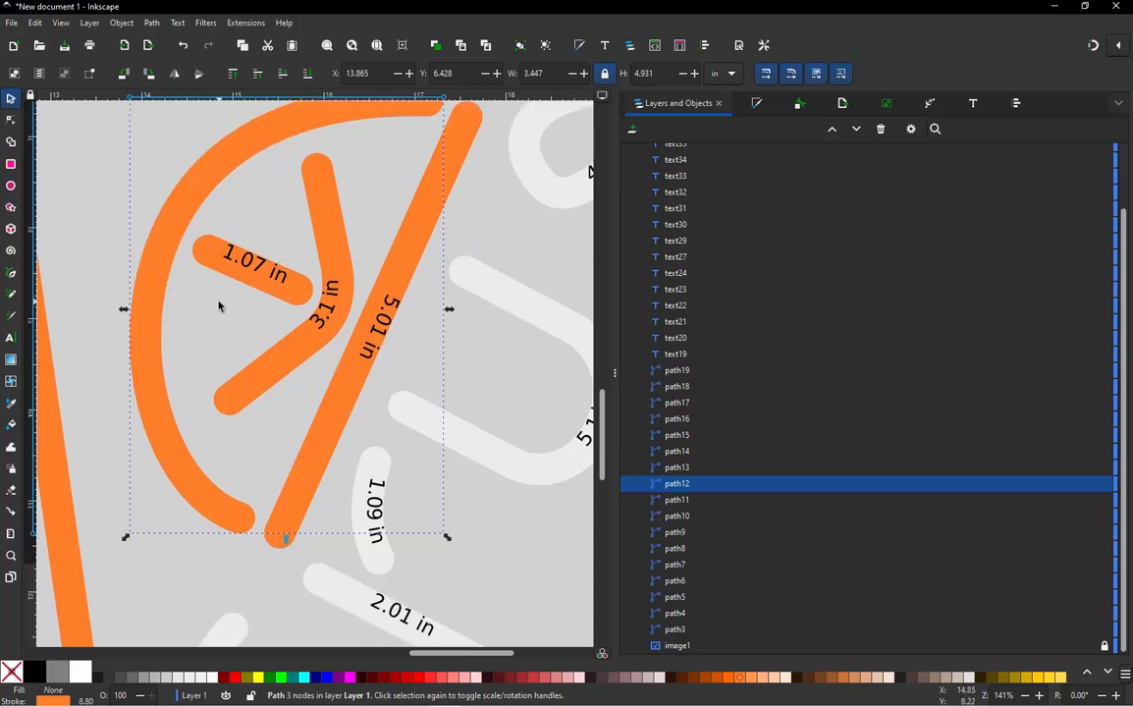
ctrl+scroll(217, 310, down, 3)
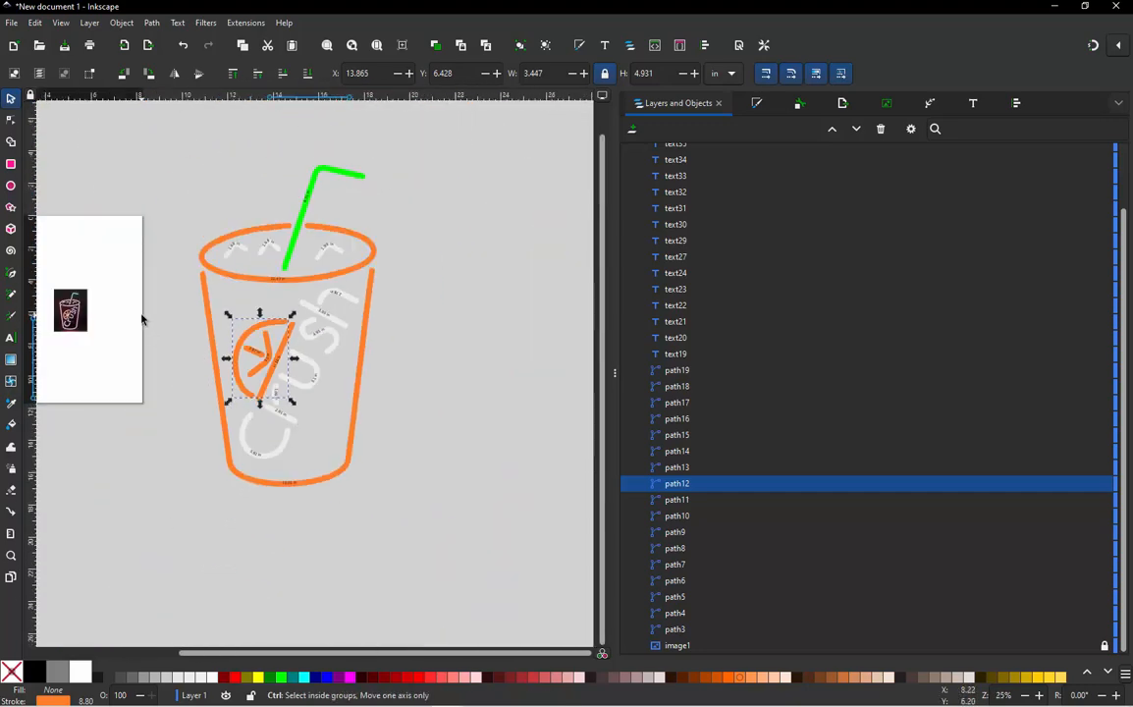
ctrl+scroll(179, 324, down, 1)
click(201, 342)
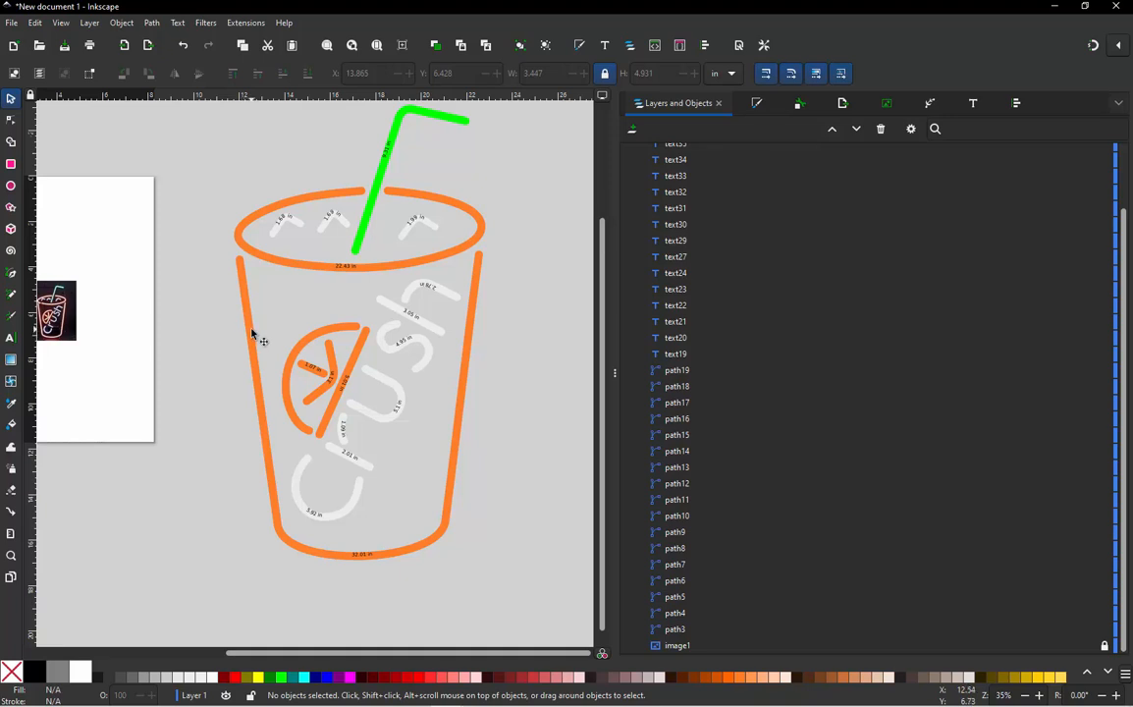
ctrl+scroll(362, 589, up, 3)
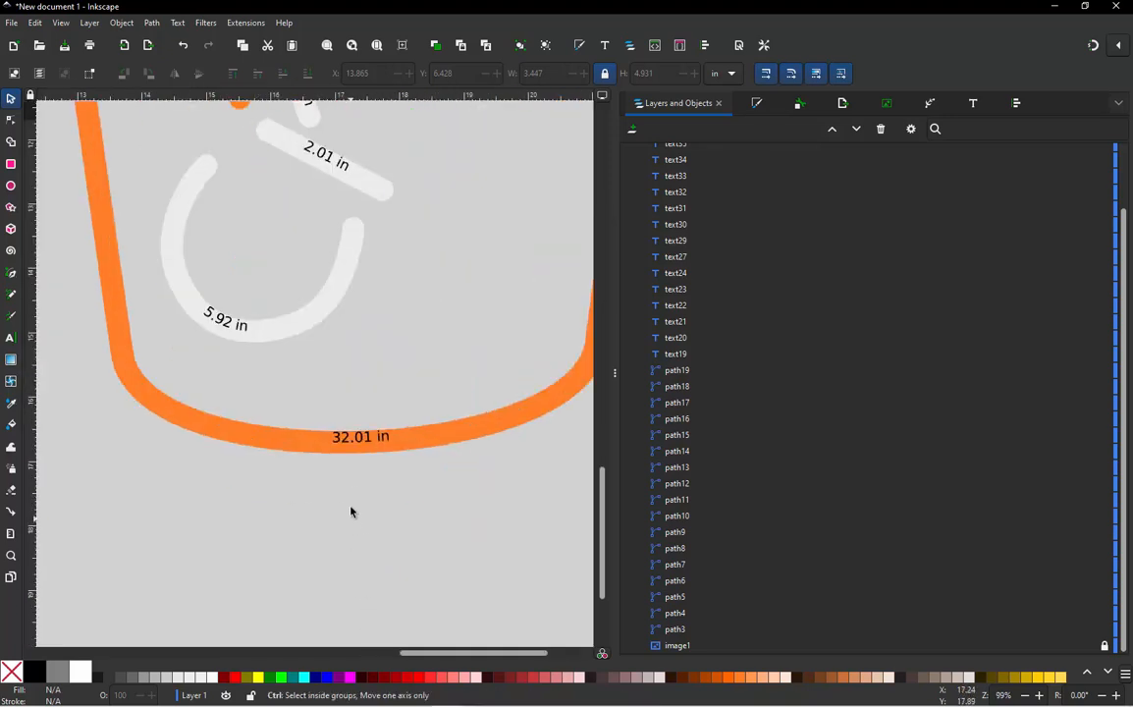
ctrl+scroll(363, 450, down, 3)
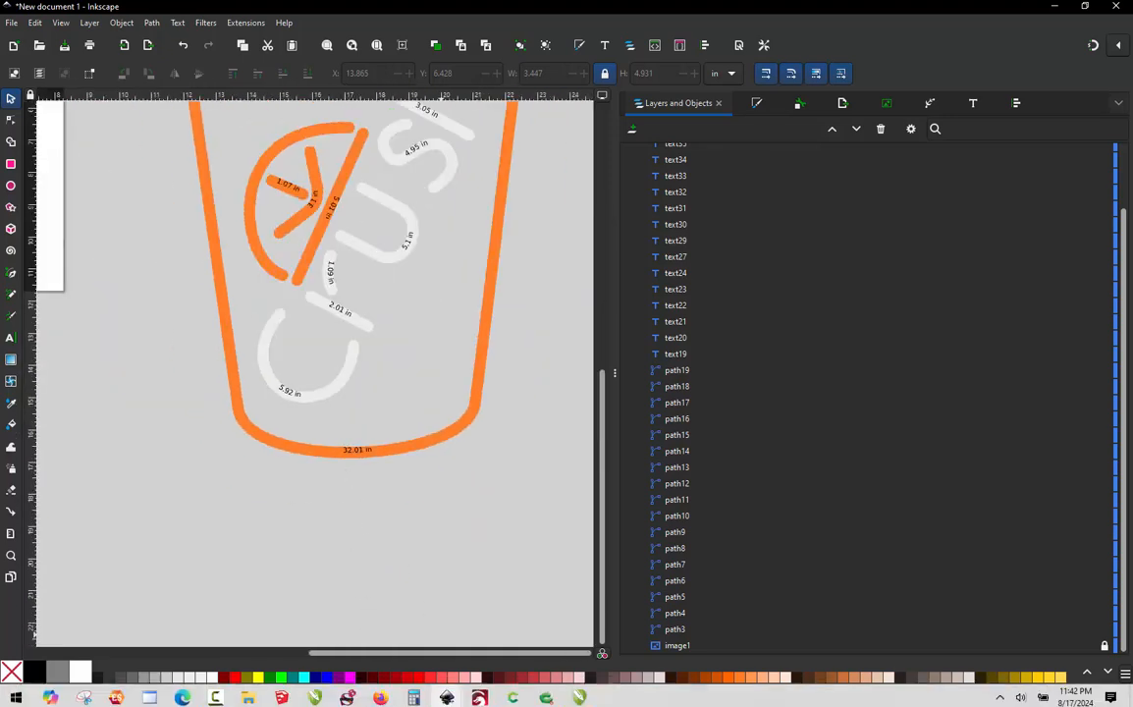
click(415, 693)
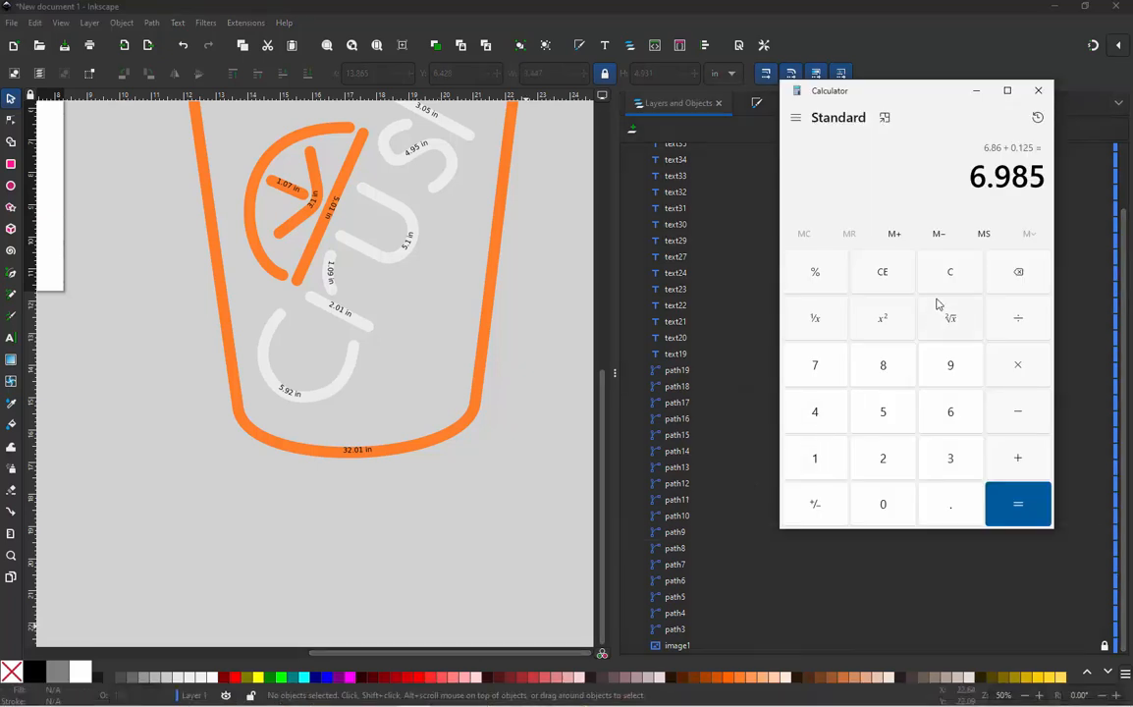
key(Escape)
click(951, 460)
click(887, 462)
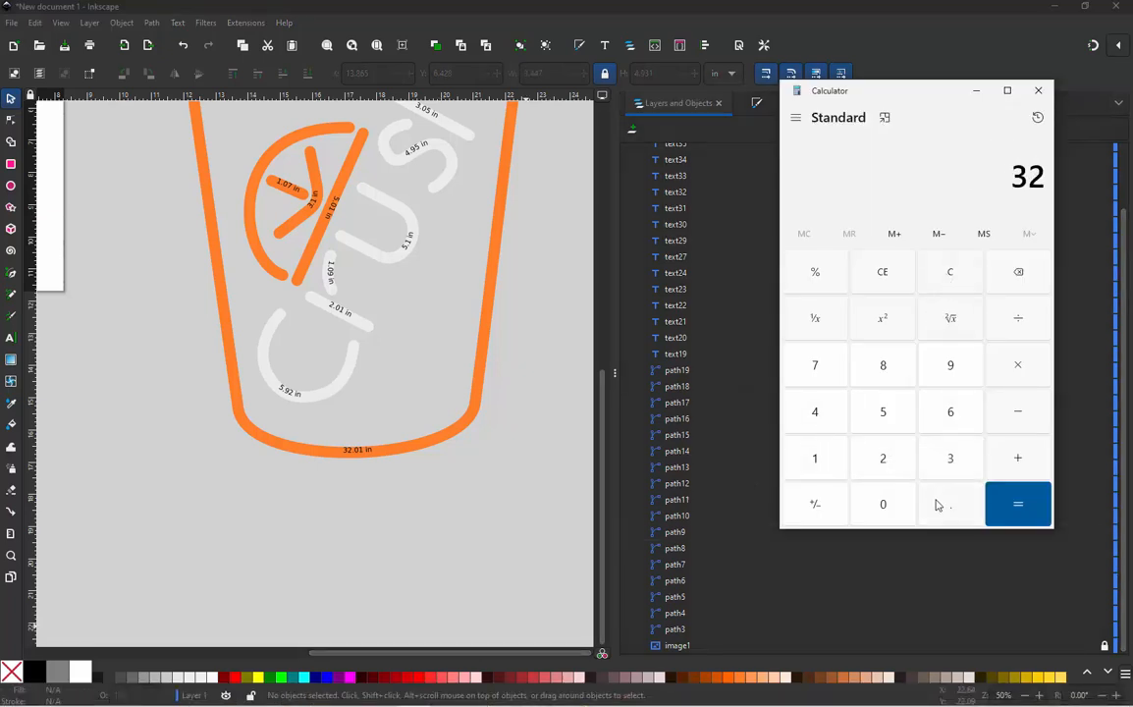
click(937, 503)
click(867, 510)
click(821, 462)
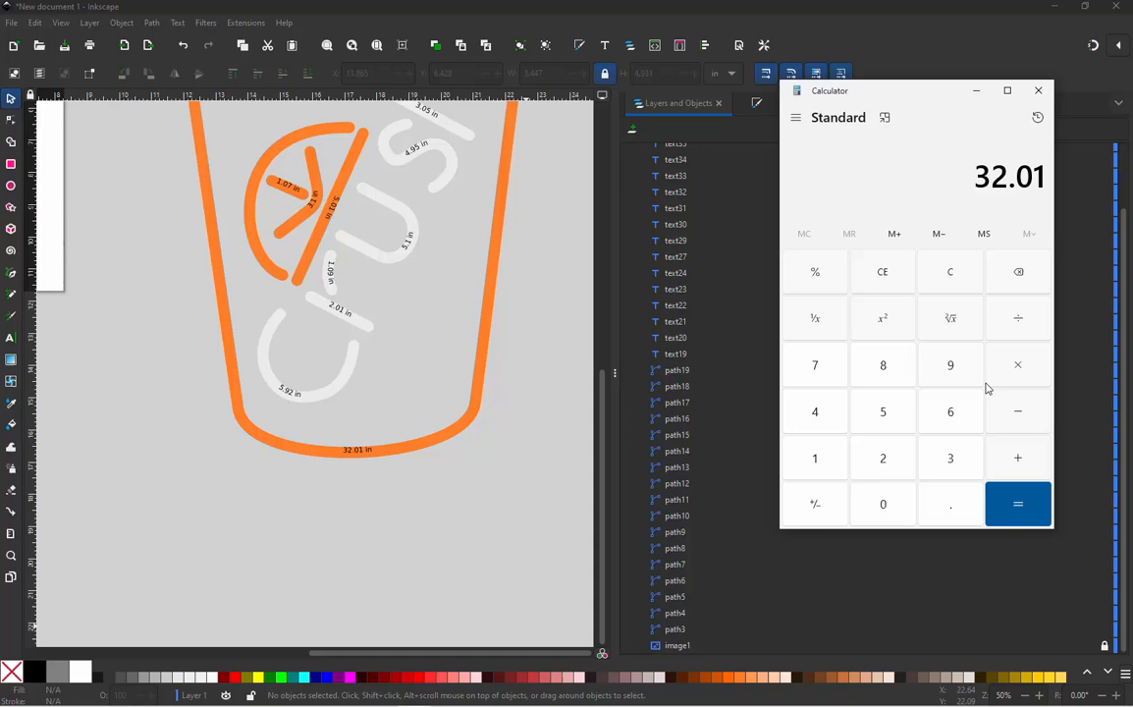
click(1016, 319)
click(950, 504)
click(951, 364)
click(882, 365)
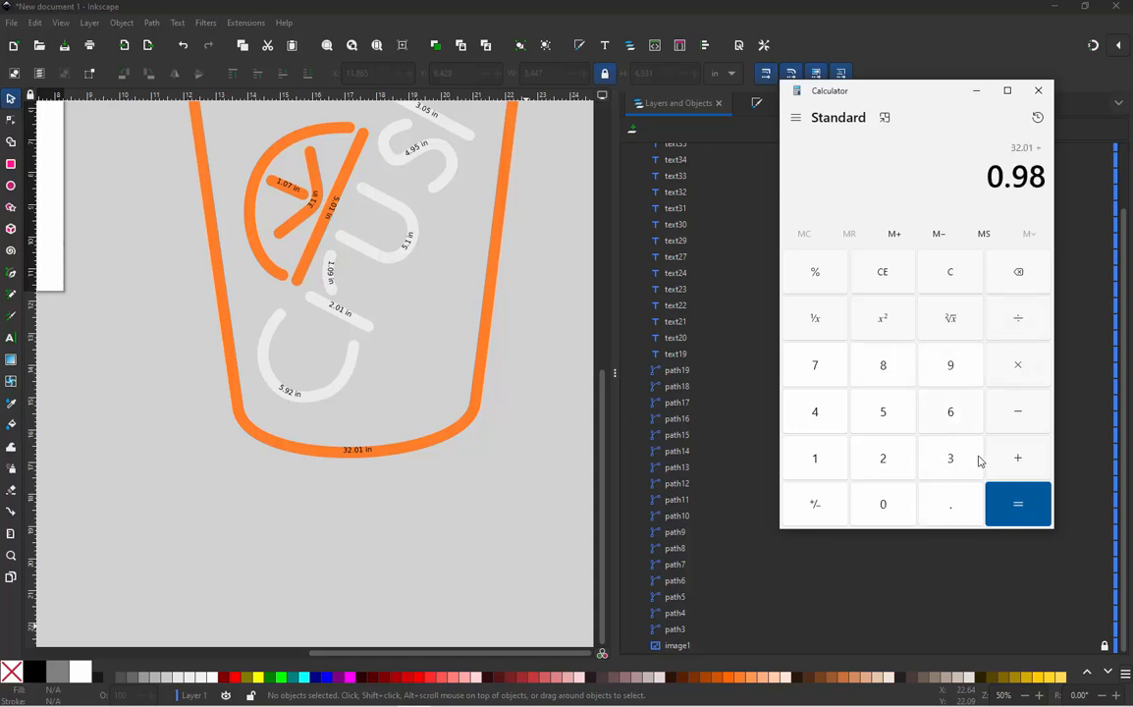
key(Return)
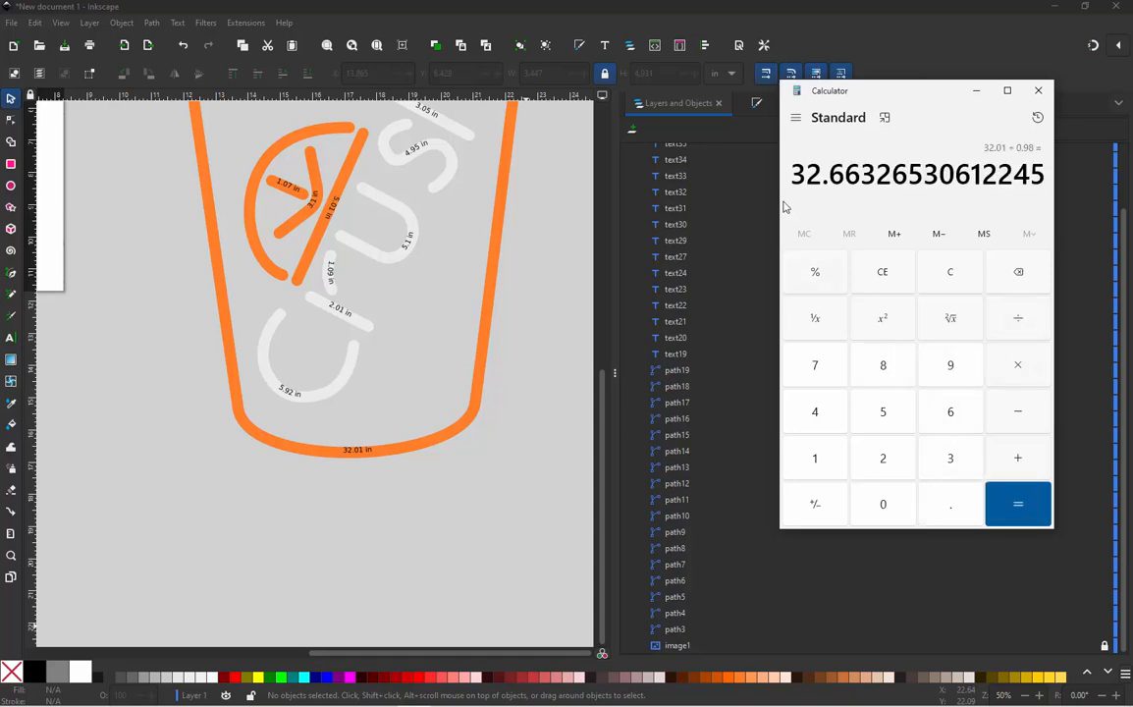
Clear Calculator and multiply 32 by 0.98 to get the nearest fitting length for the cup body outline
click(951, 275)
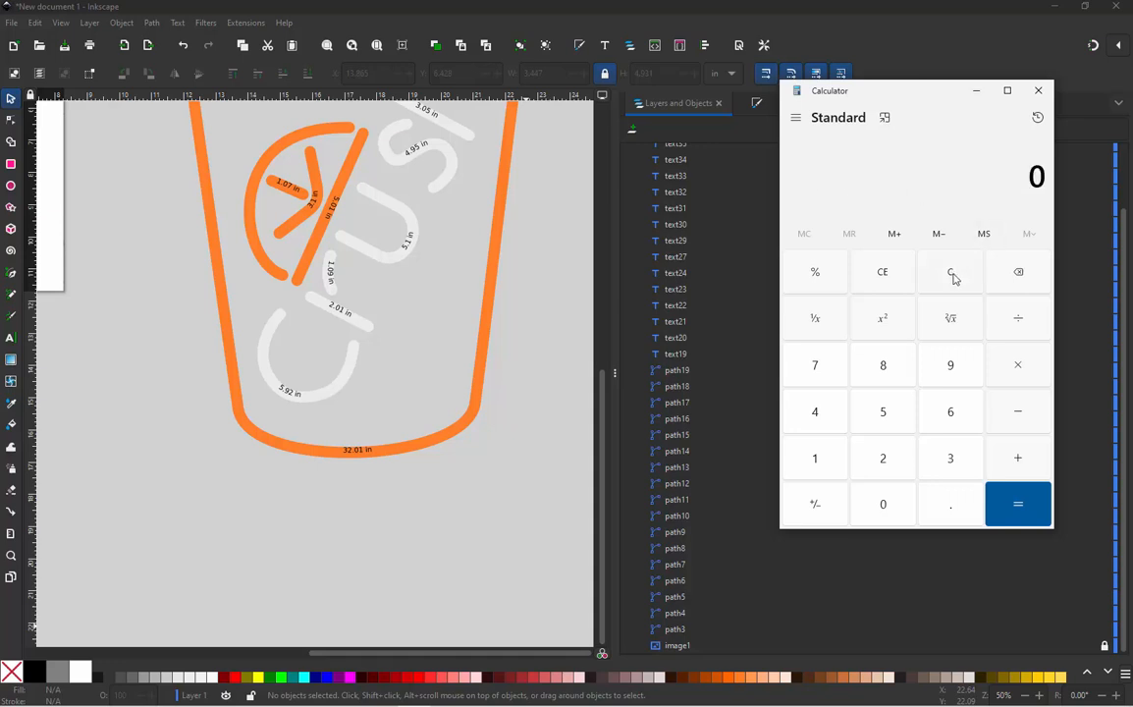
click(959, 464)
click(885, 461)
click(1016, 369)
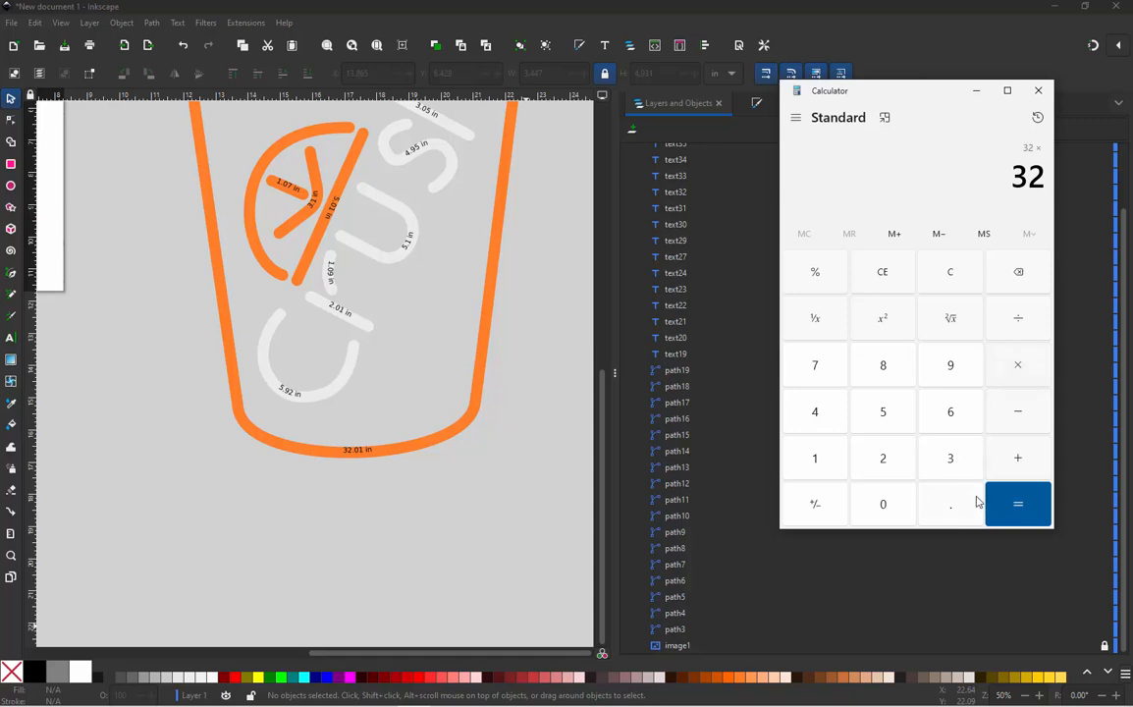
click(975, 503)
click(951, 369)
click(885, 367)
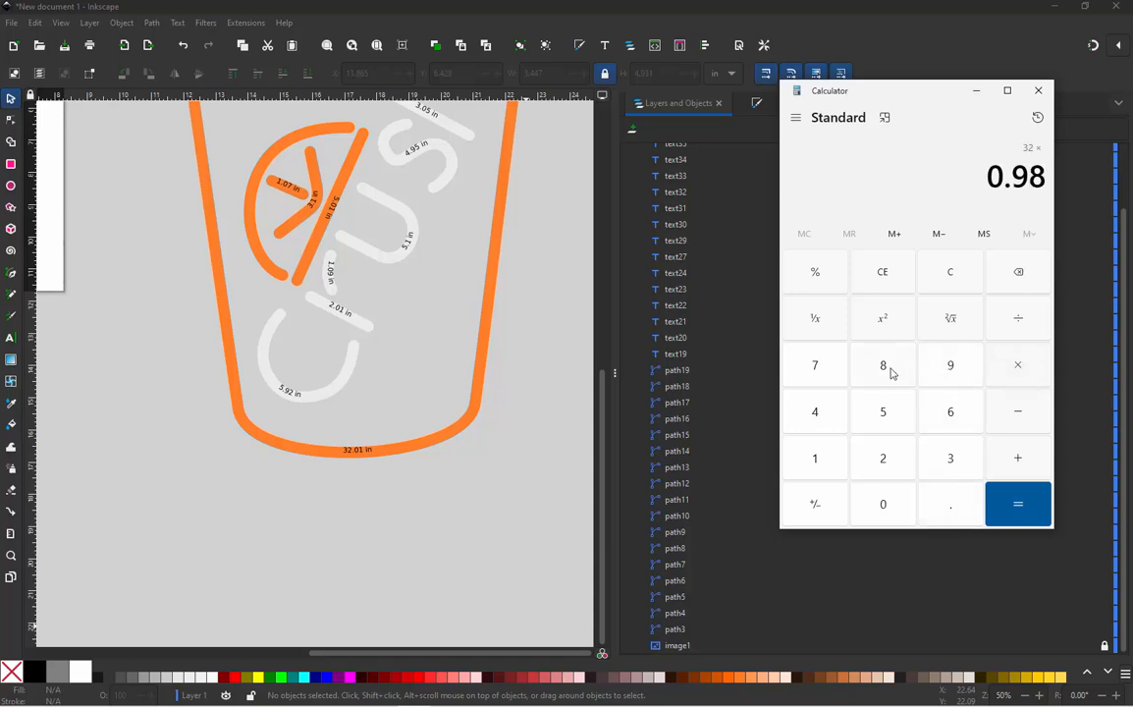
click(1032, 522)
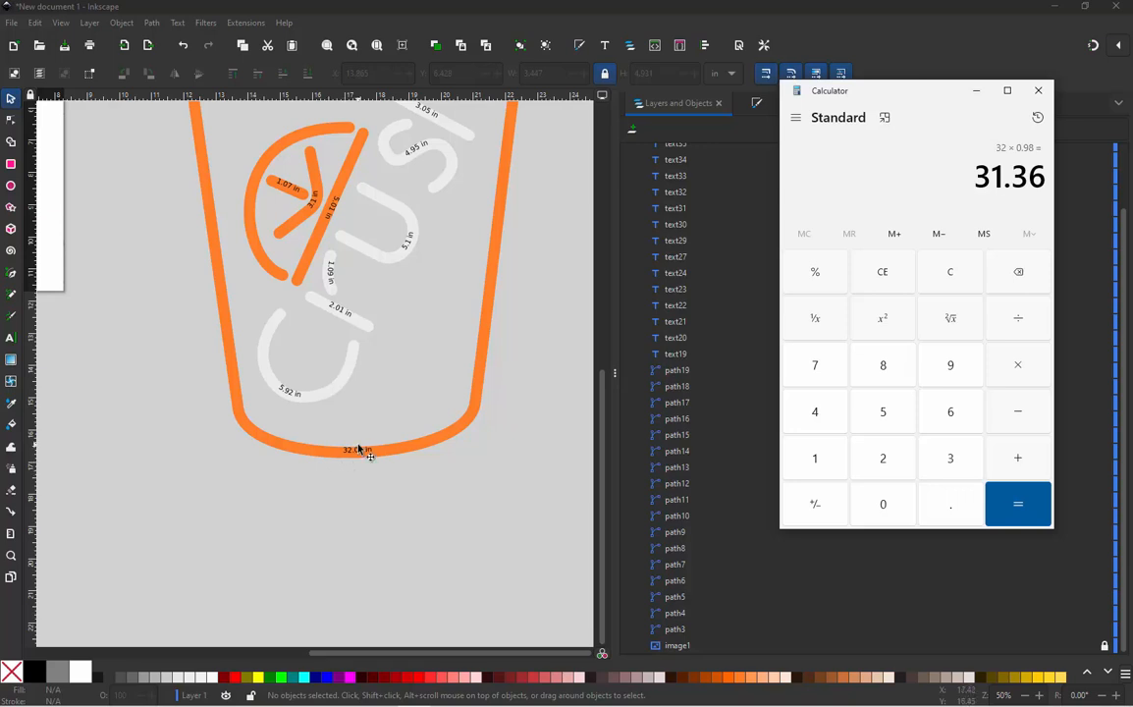
Add 0.125 to the product in Calculator to get the outline's target length
click(1005, 465)
click(949, 503)
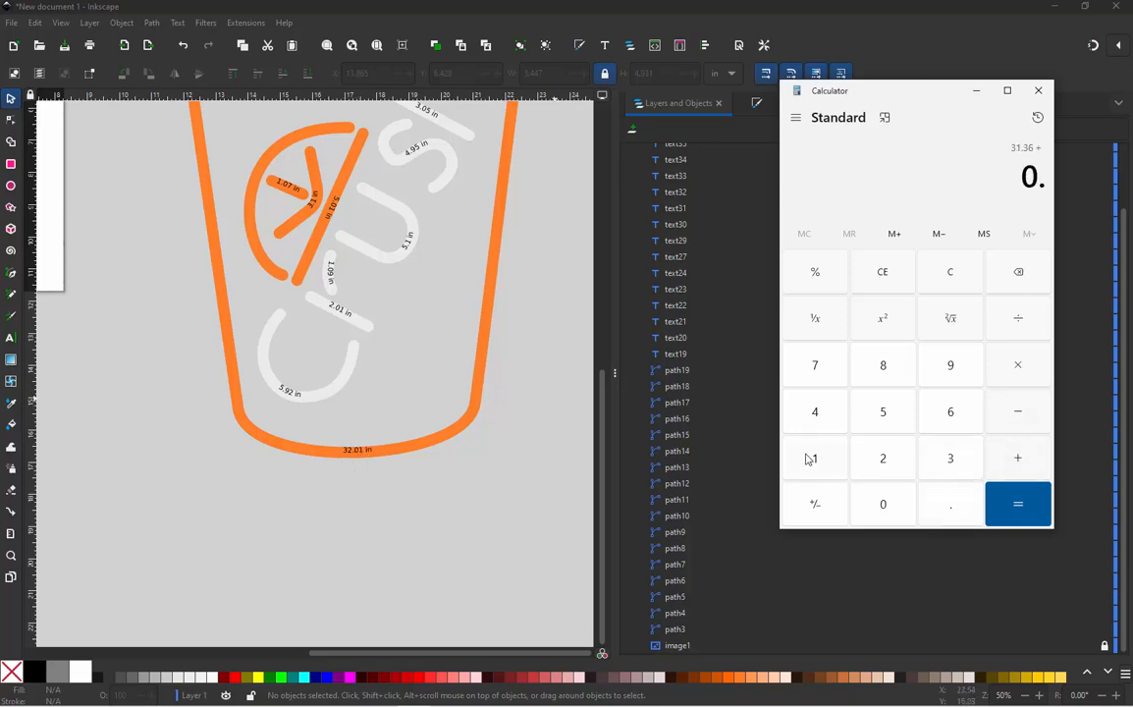
click(812, 457)
click(874, 457)
click(885, 420)
click(1023, 505)
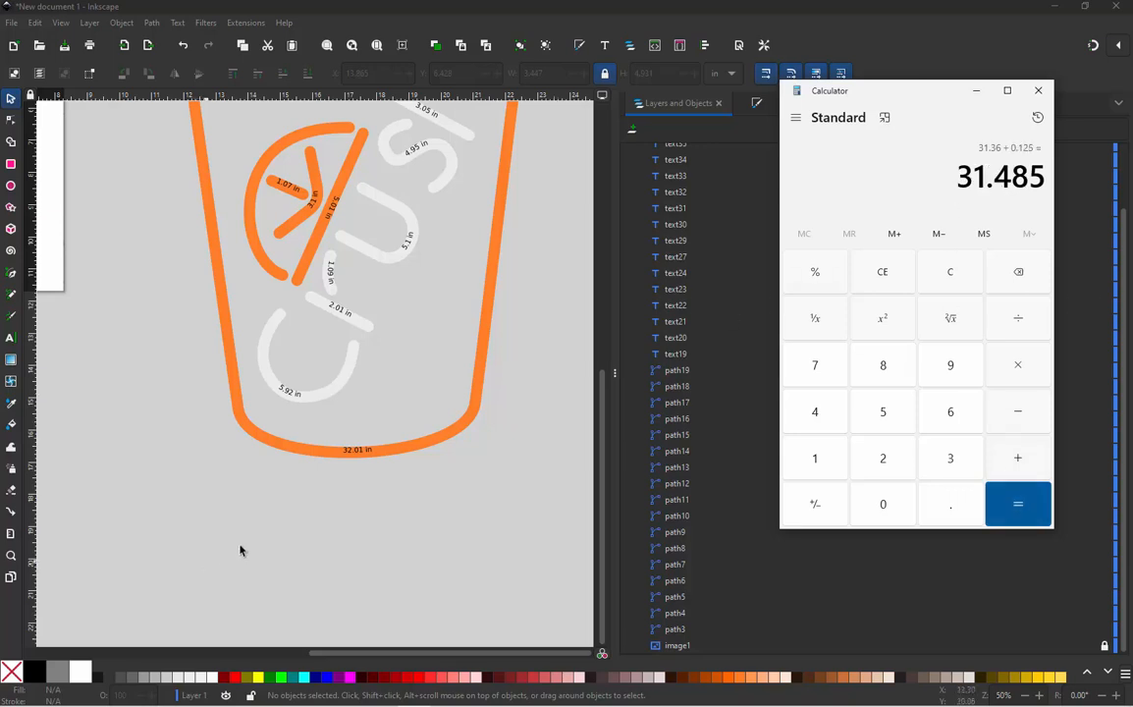
Raise the two lower corner nodes of the cup body outline together to about Y 15.00 in
ctrl+scroll(365, 469, up, 2)
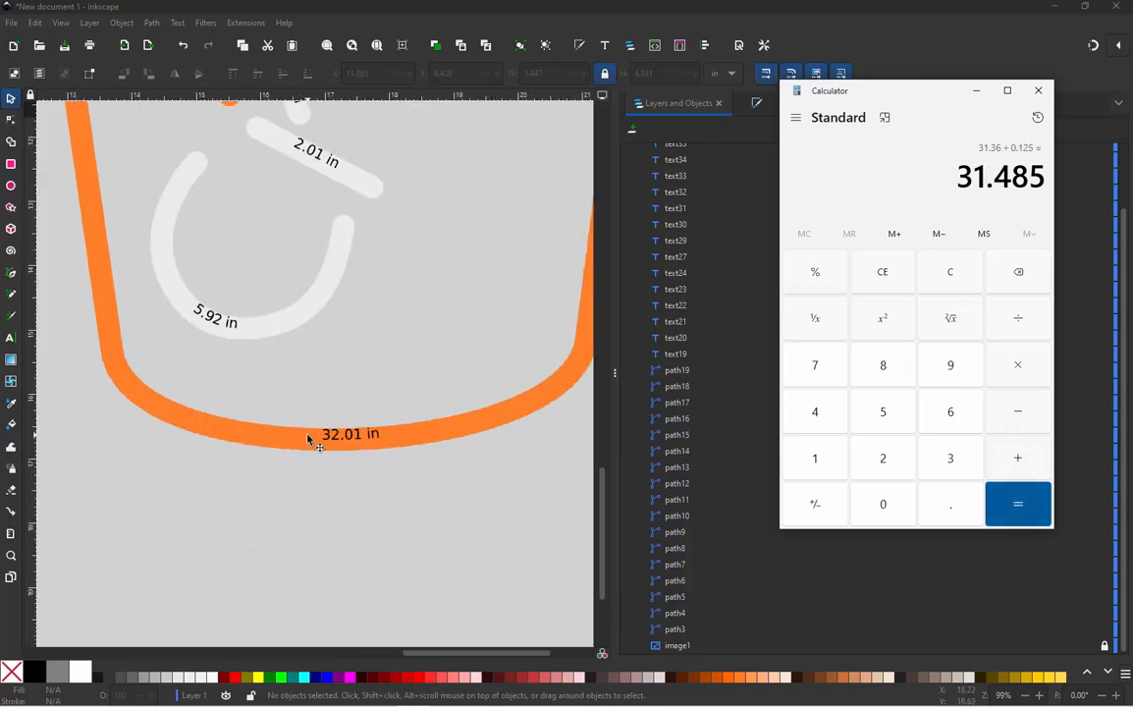
click(307, 439)
click(307, 439)
ctrl+scroll(307, 439, down, 2)
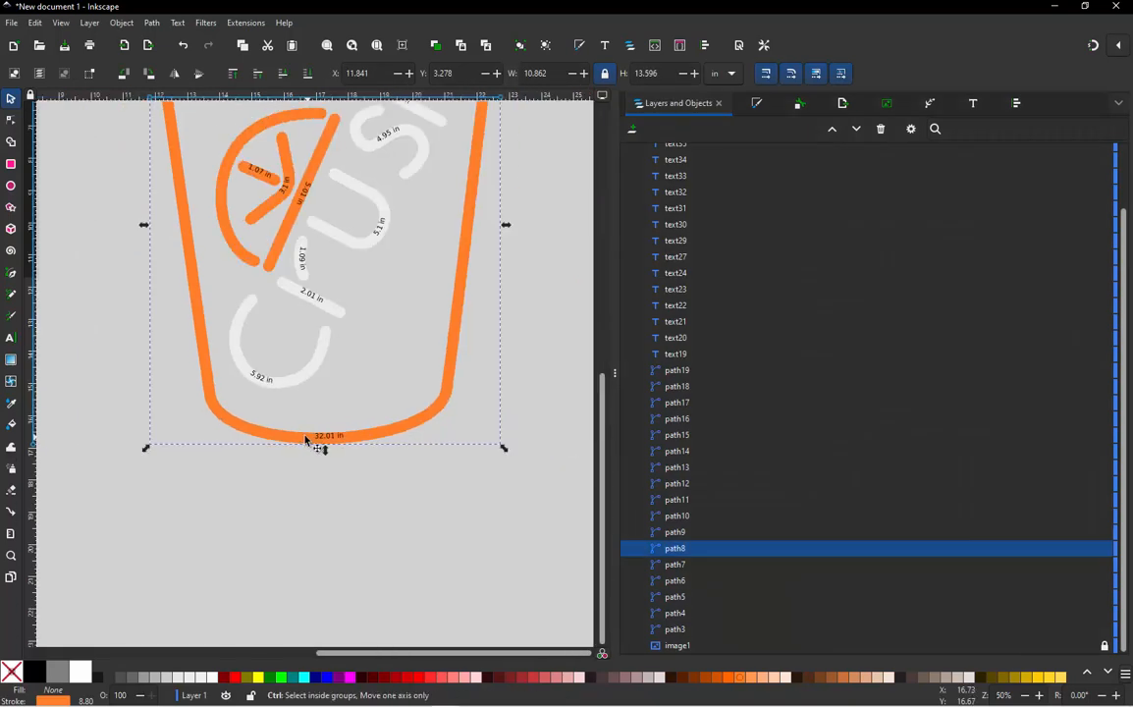
key(n)
drag(182, 494, 448, 384)
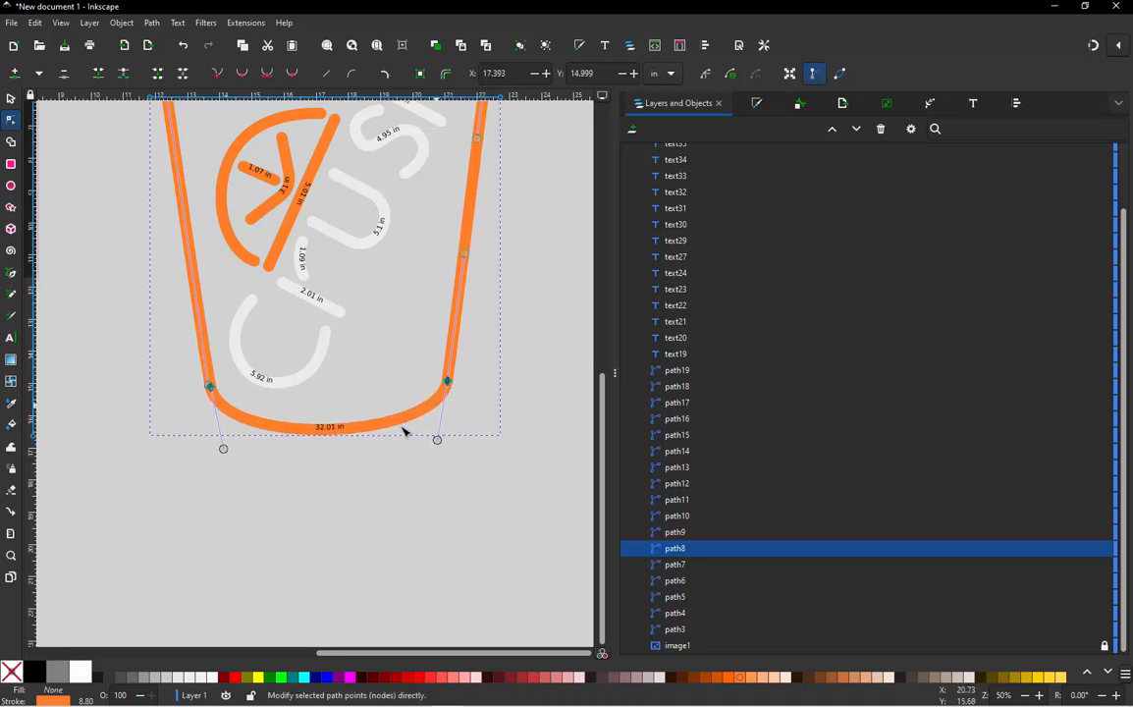
Delete the outdated 32.01 in length label on the bottom curve of the cup body
click(10, 100)
click(220, 516)
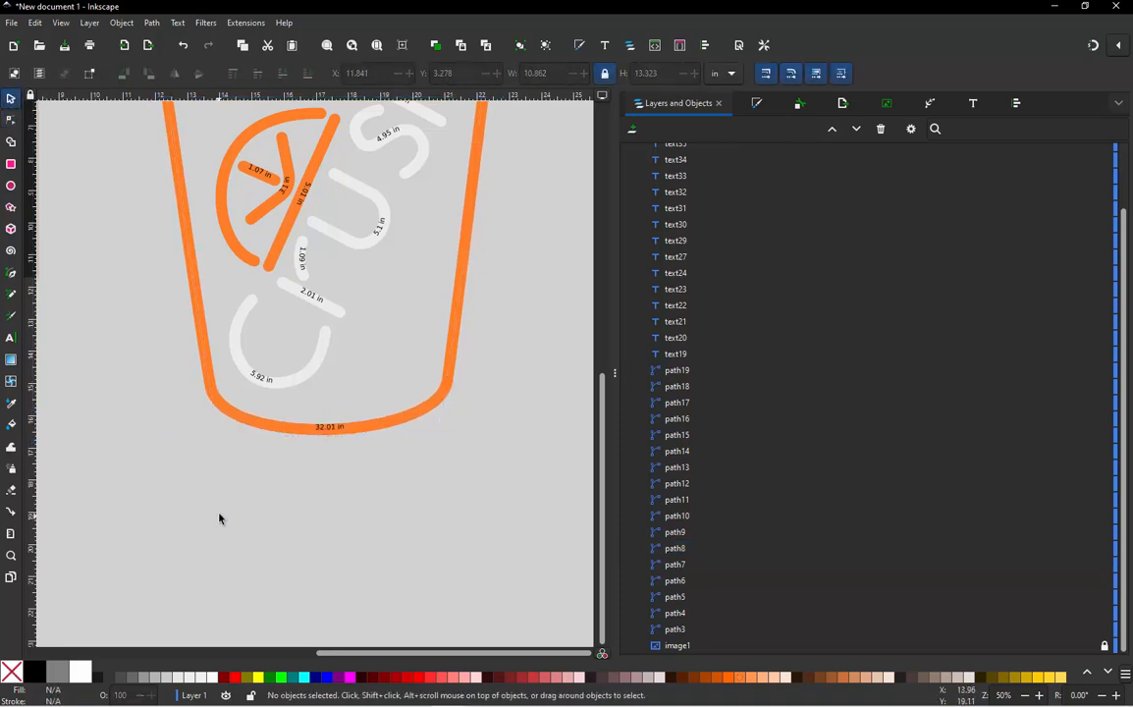
drag(219, 513, 374, 396)
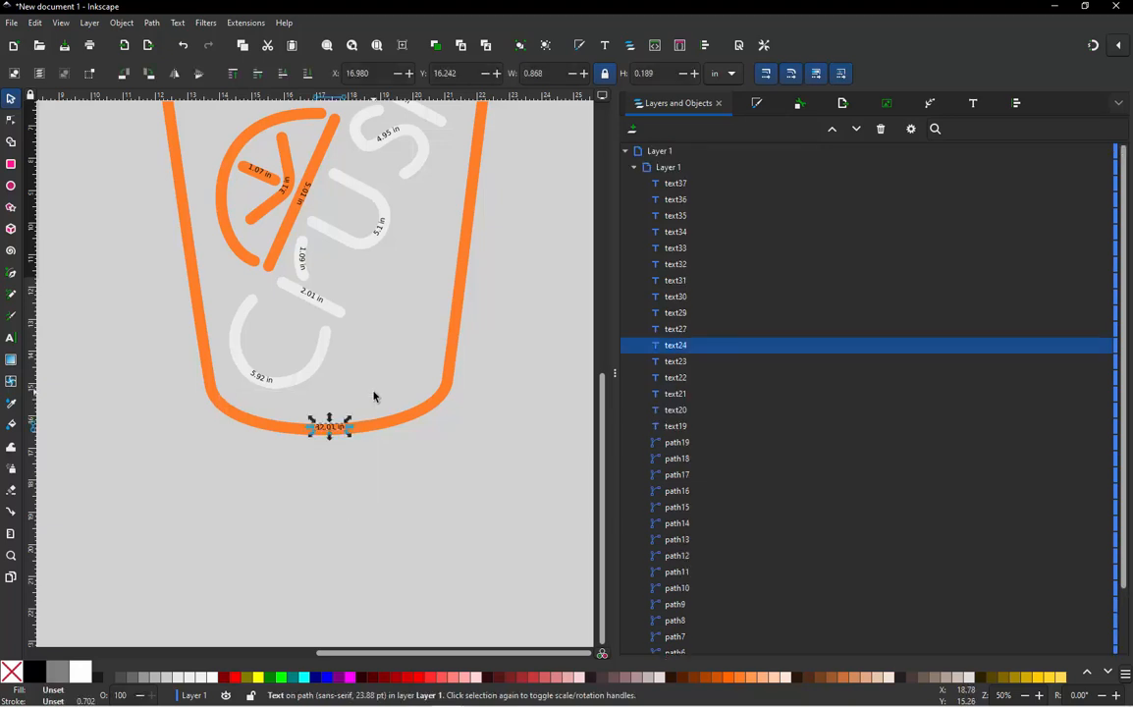
key(Delete)
Remeasure the raised cup body outline with Measure Path, placing its length in inches centred on the path, and read the label
click(418, 418)
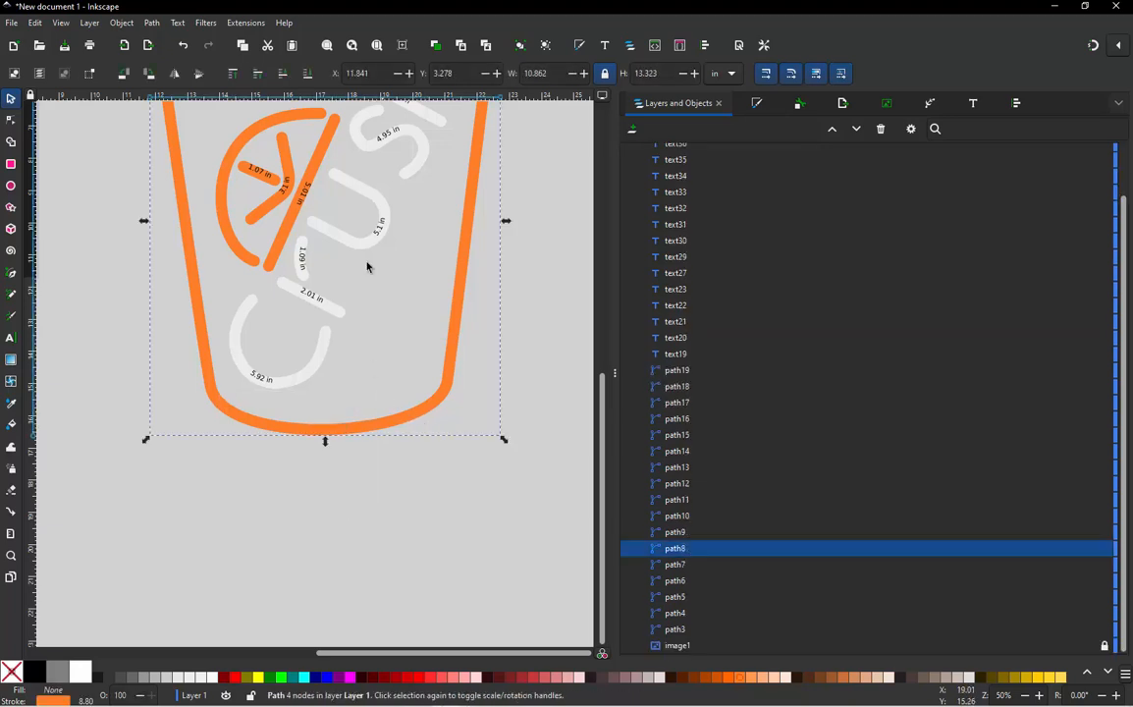
click(245, 23)
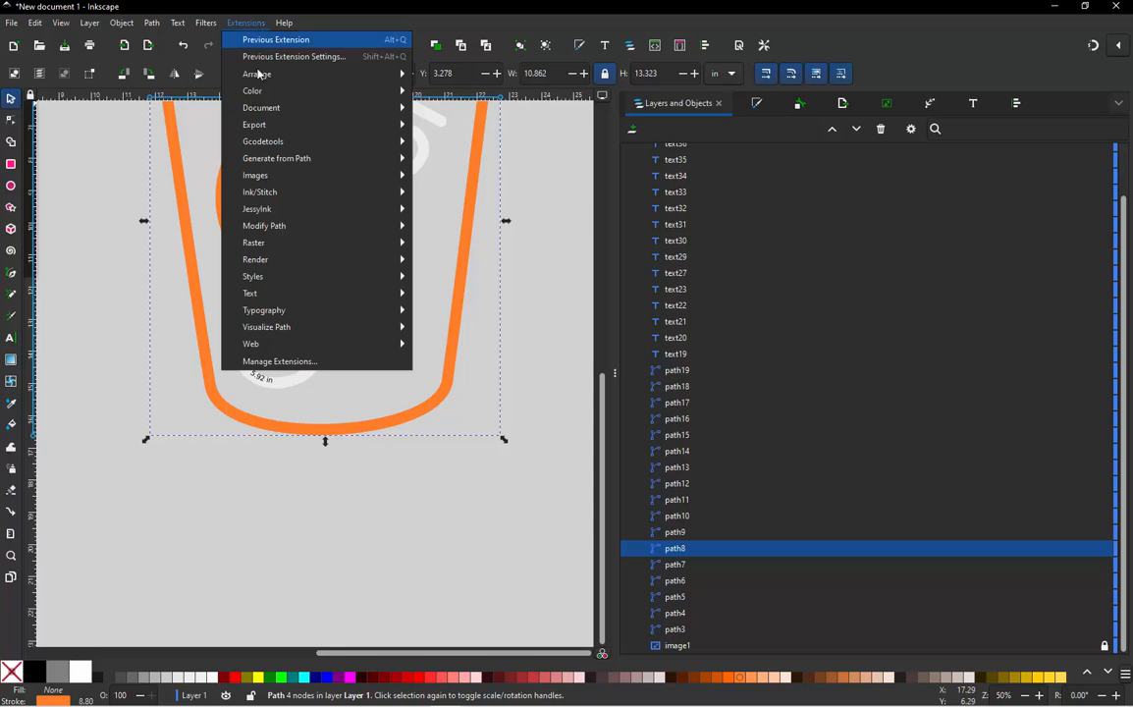
mouse_move(314, 320)
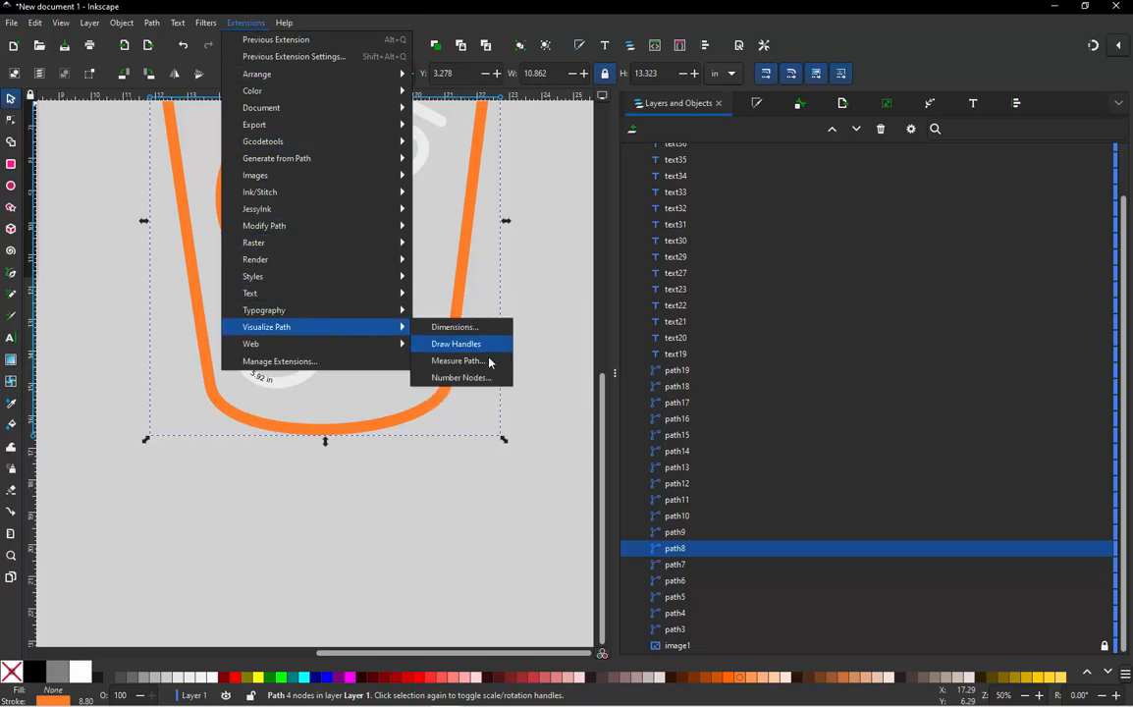
click(487, 362)
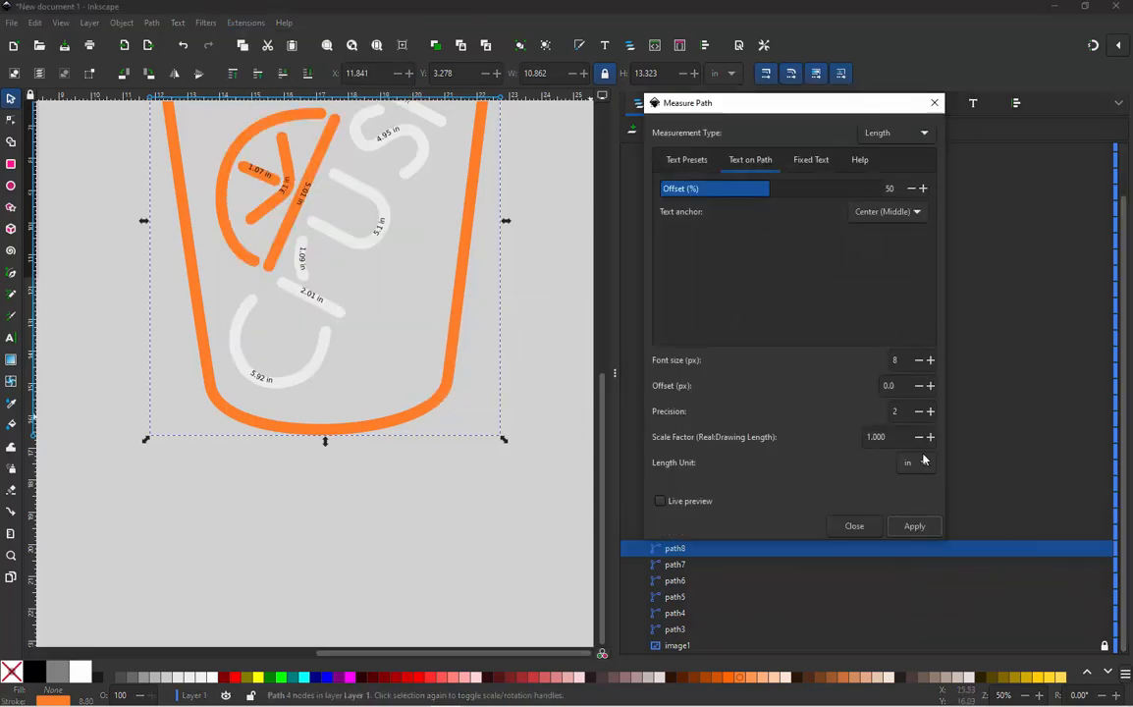
click(914, 526)
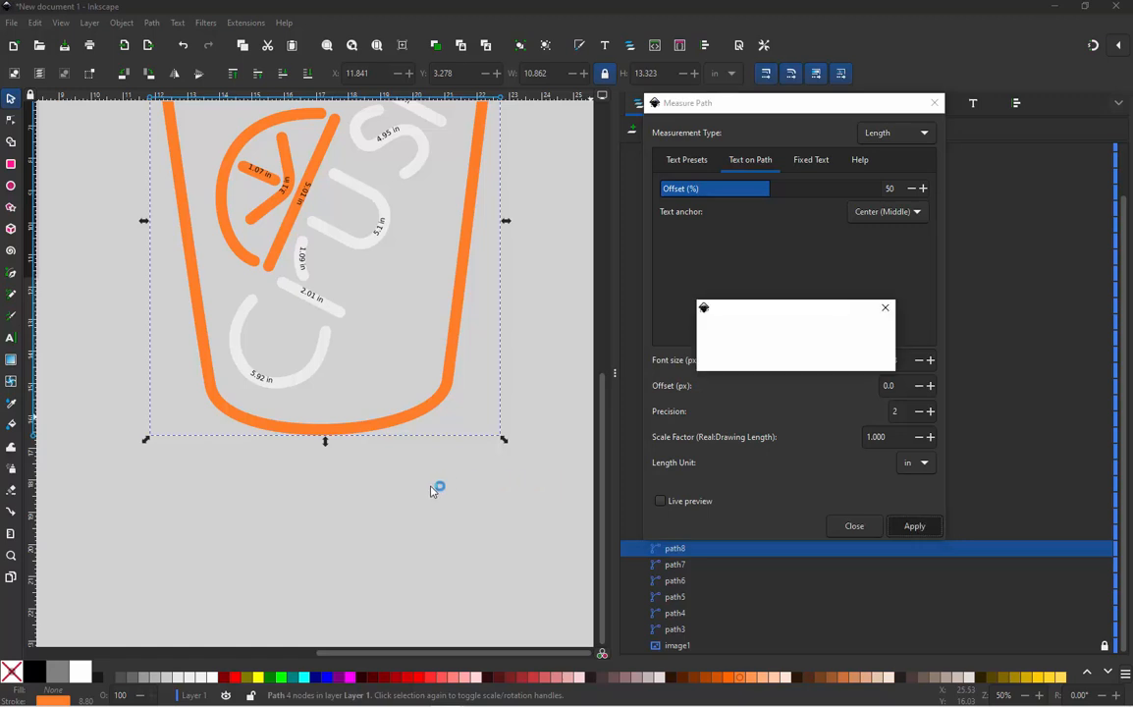
click(310, 445)
scroll(316, 438, up, 4)
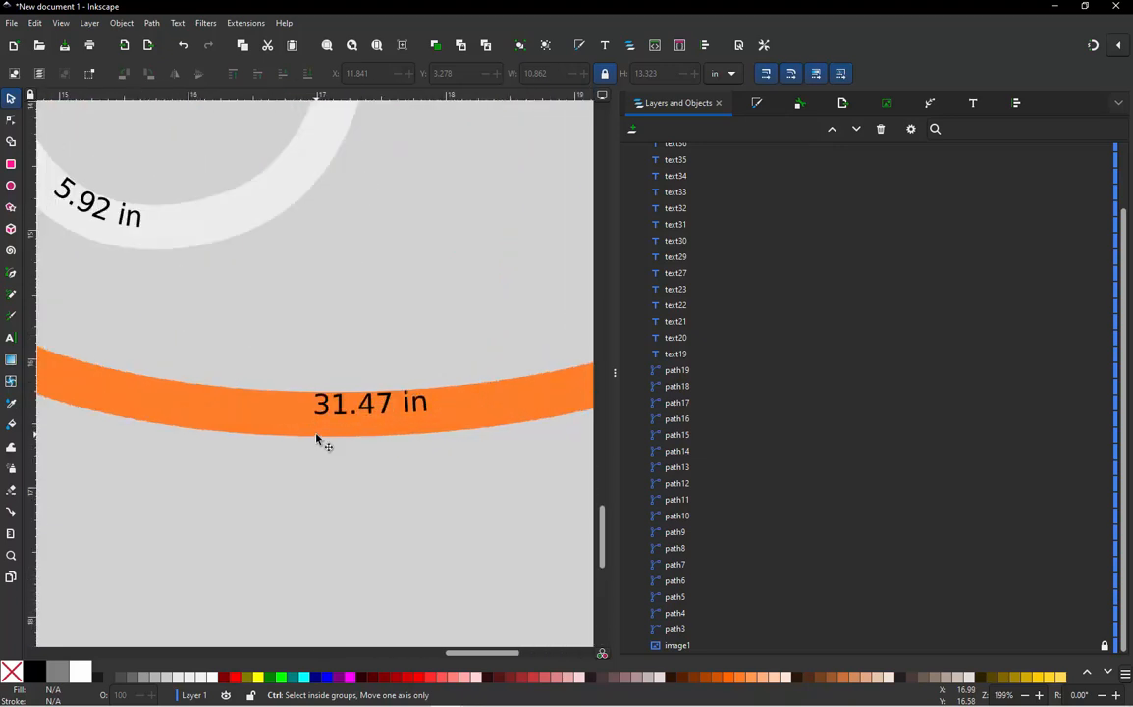
scroll(323, 433, down, 4)
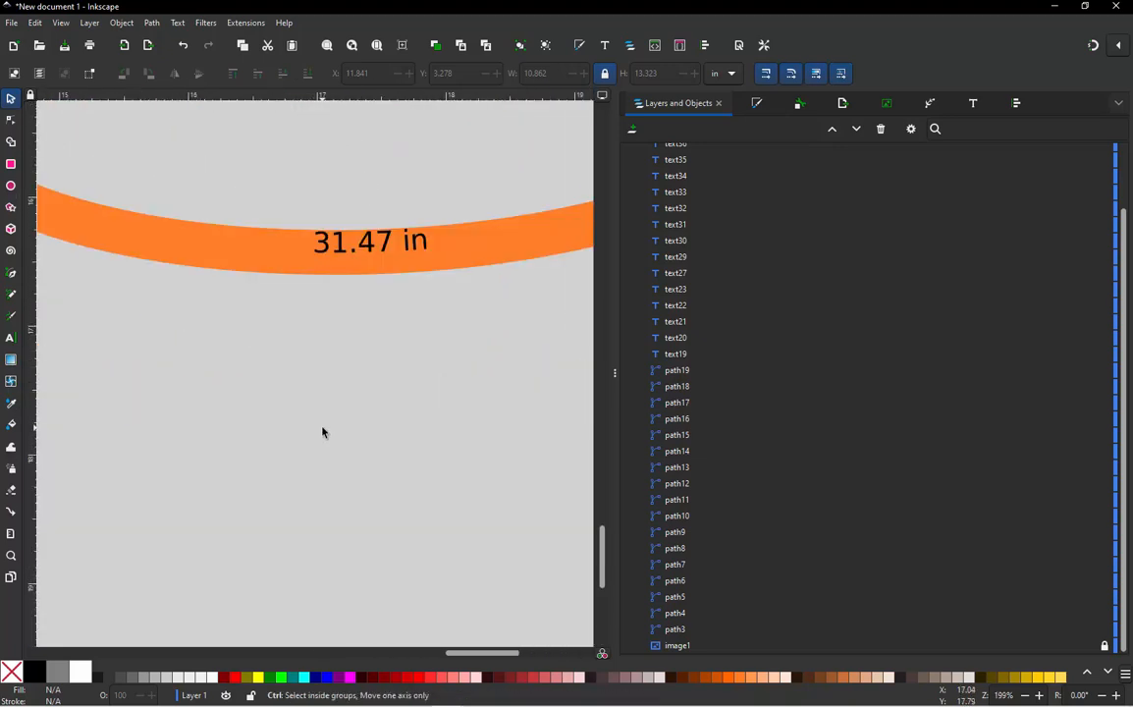
scroll(334, 406, down, 4)
Delete the cup body's length label and lower the outline's two bottom corner nodes slightly, to about Y 15.03 in
click(341, 386)
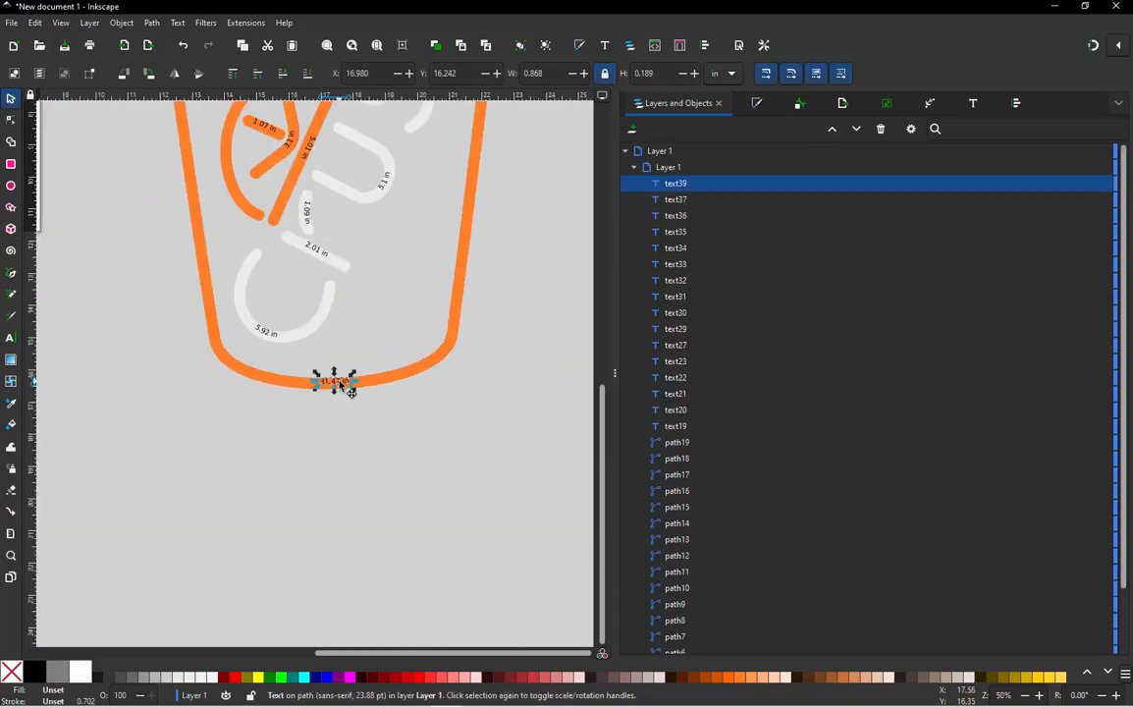
key(Delete)
double_click(340, 386)
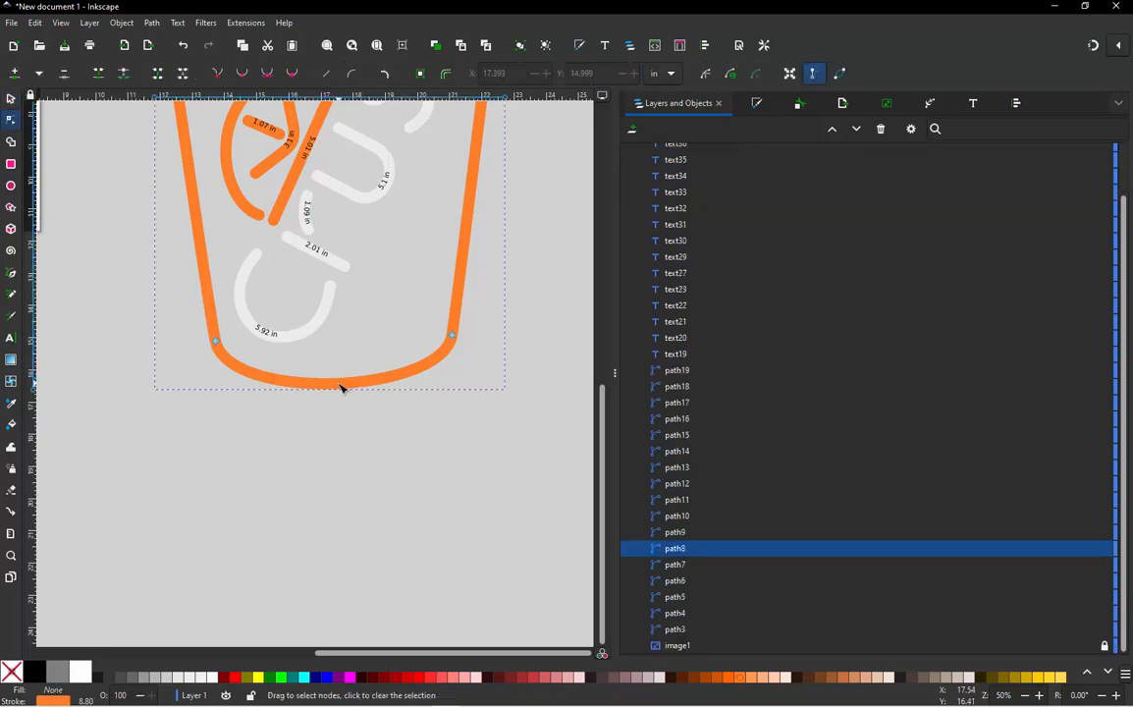
drag(171, 428, 475, 321)
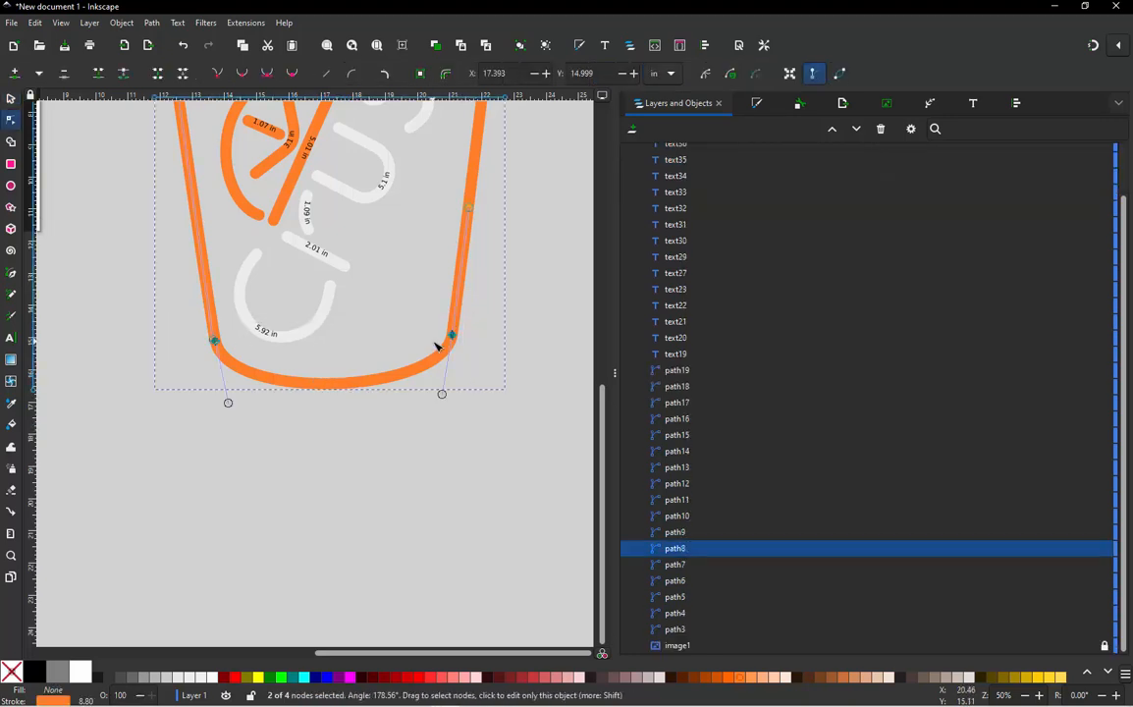
scroll(441, 335, up, 2)
scroll(469, 395, up, 2)
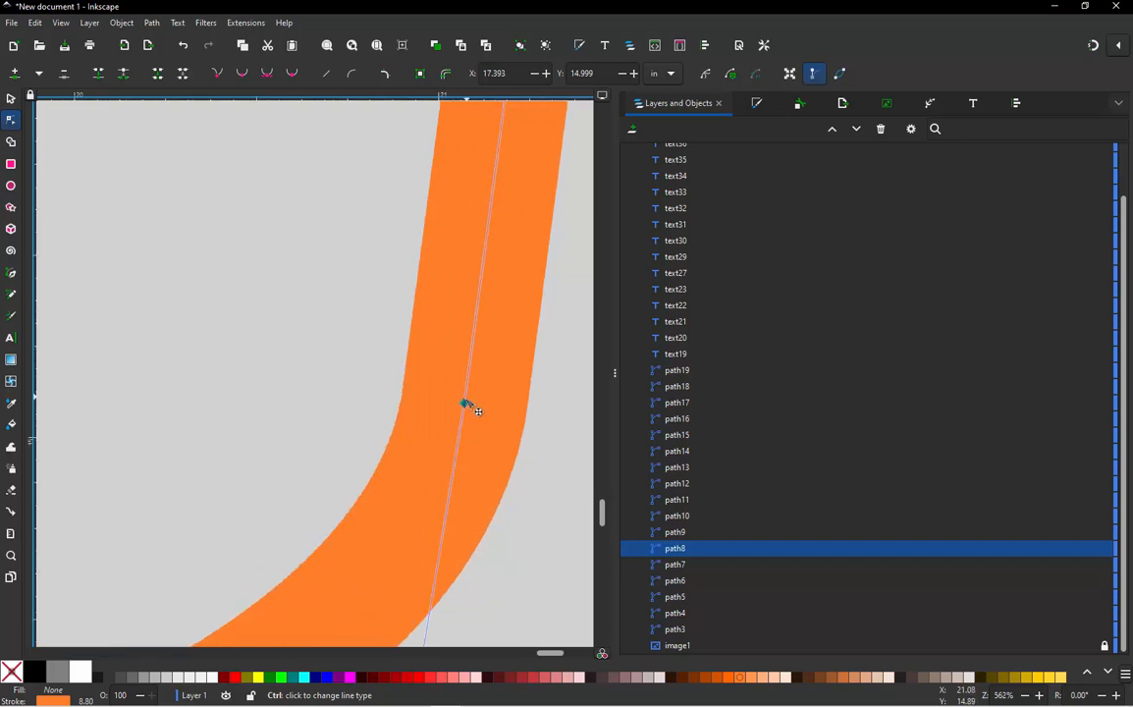
drag(467, 403, 462, 414)
scroll(462, 414, down, 7)
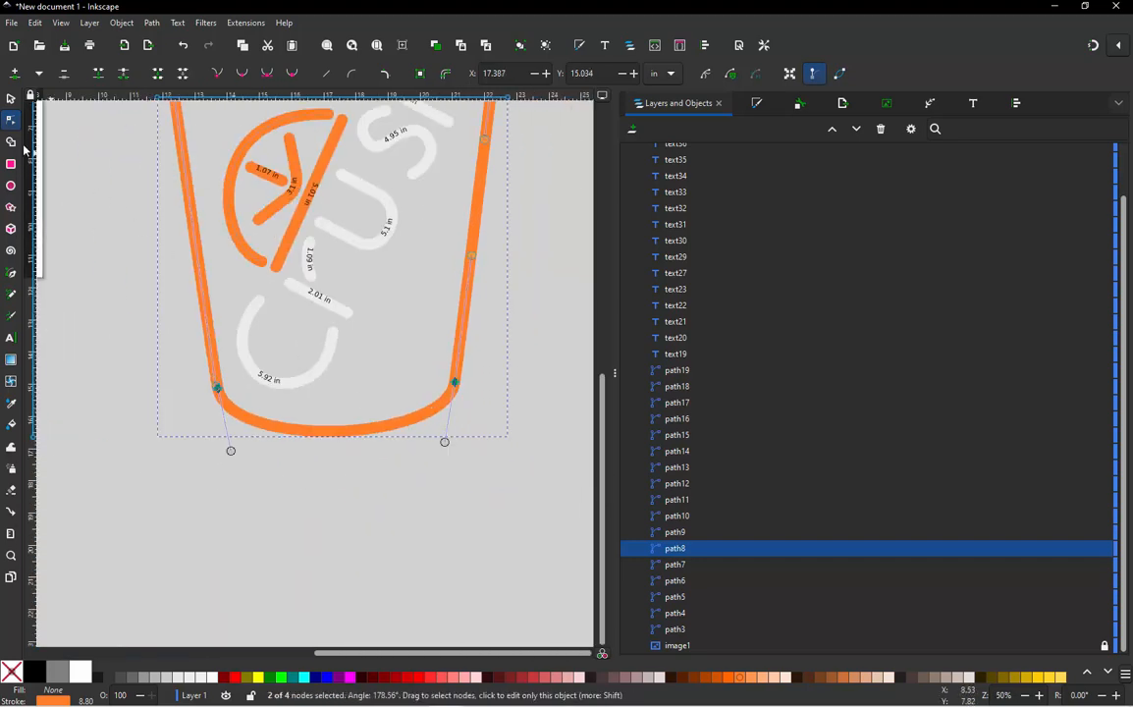
Measure the adjusted cup body outline again with Measure Path, labelling its length in inches centred on the path, and close the extension
click(8, 97)
click(277, 409)
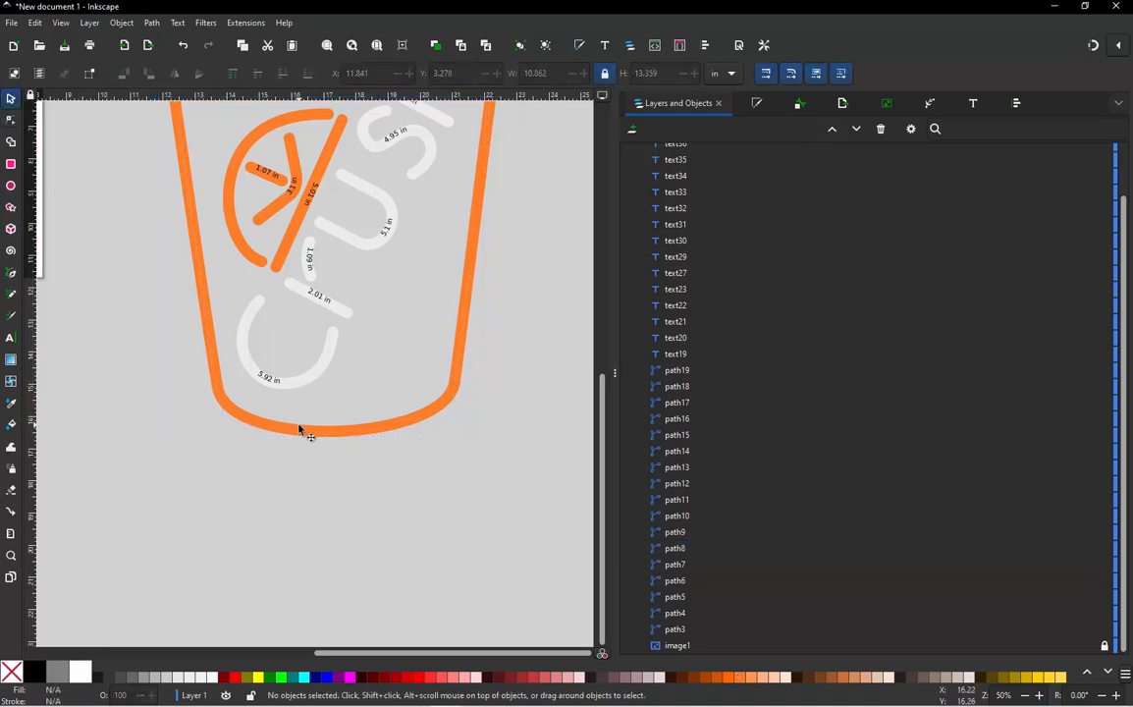
click(299, 425)
click(255, 27)
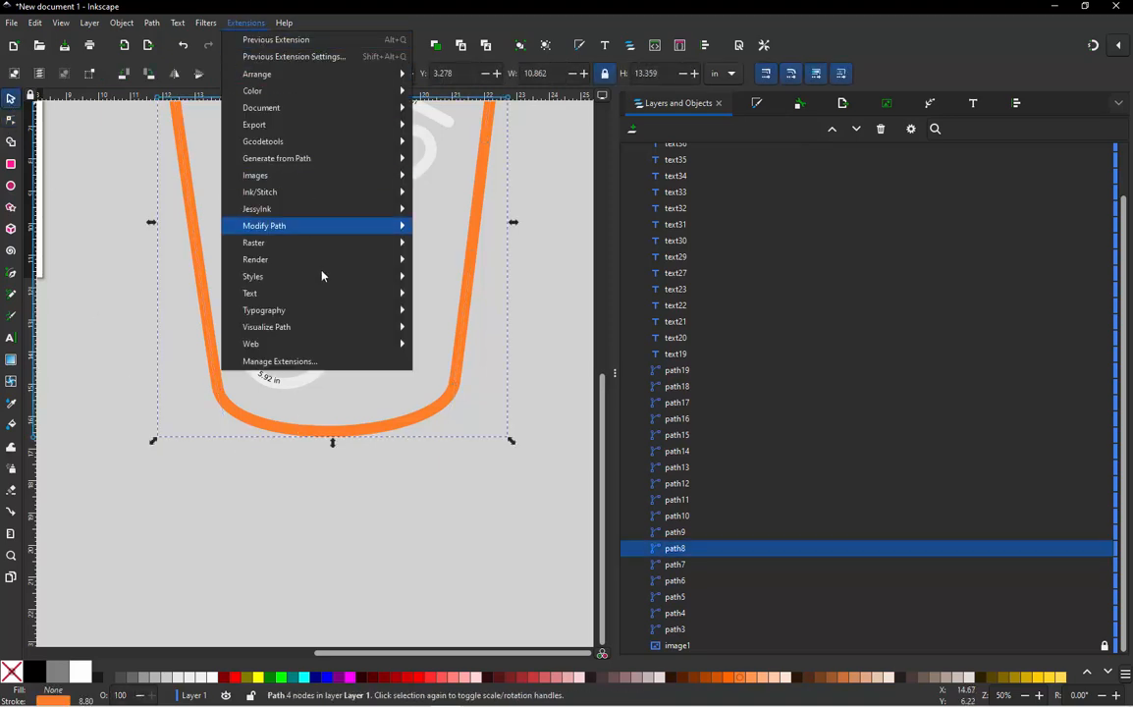
mouse_move(329, 326)
click(477, 360)
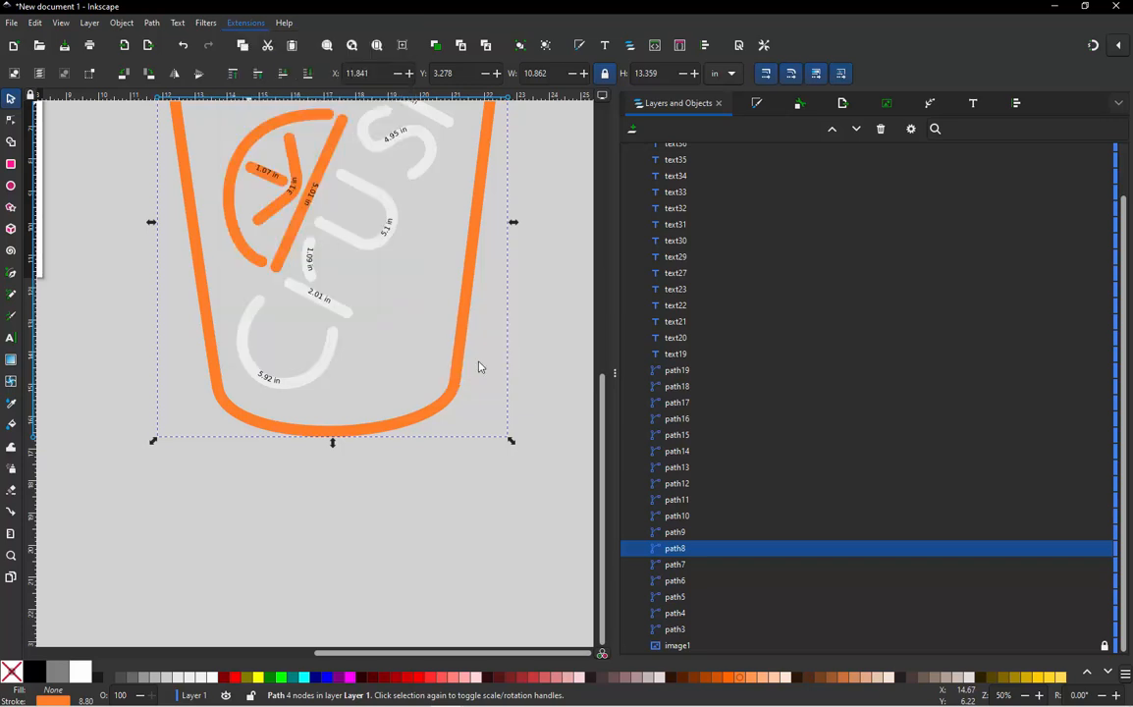
click(914, 527)
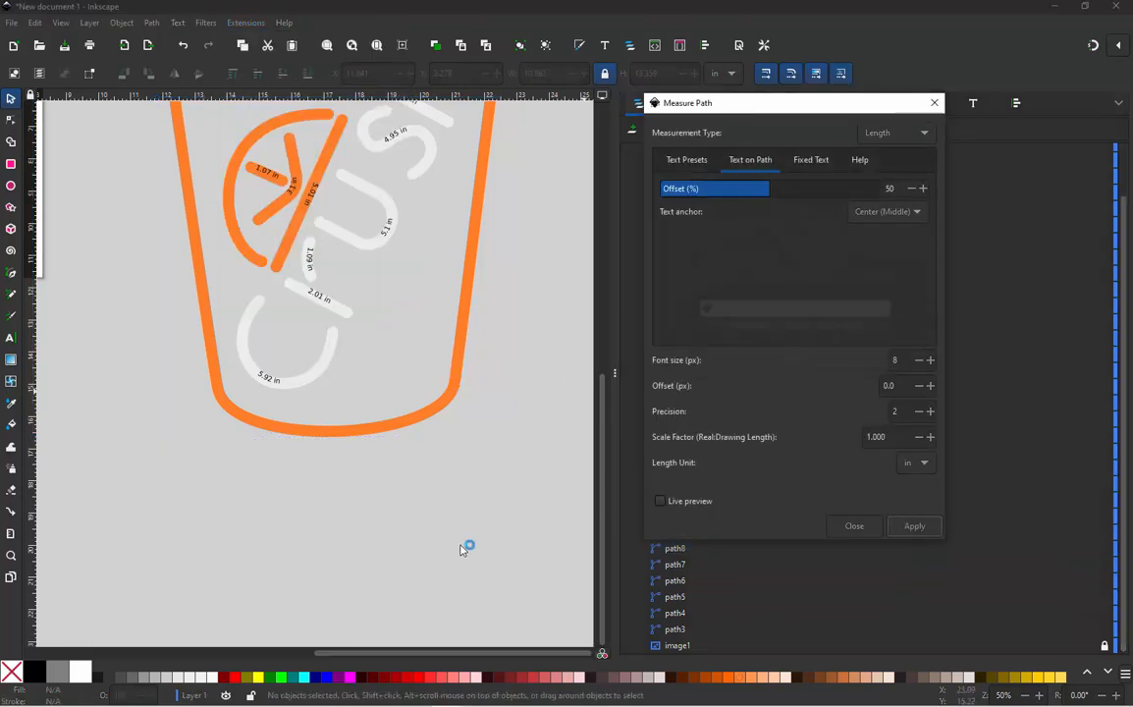
scroll(331, 453, up, 3)
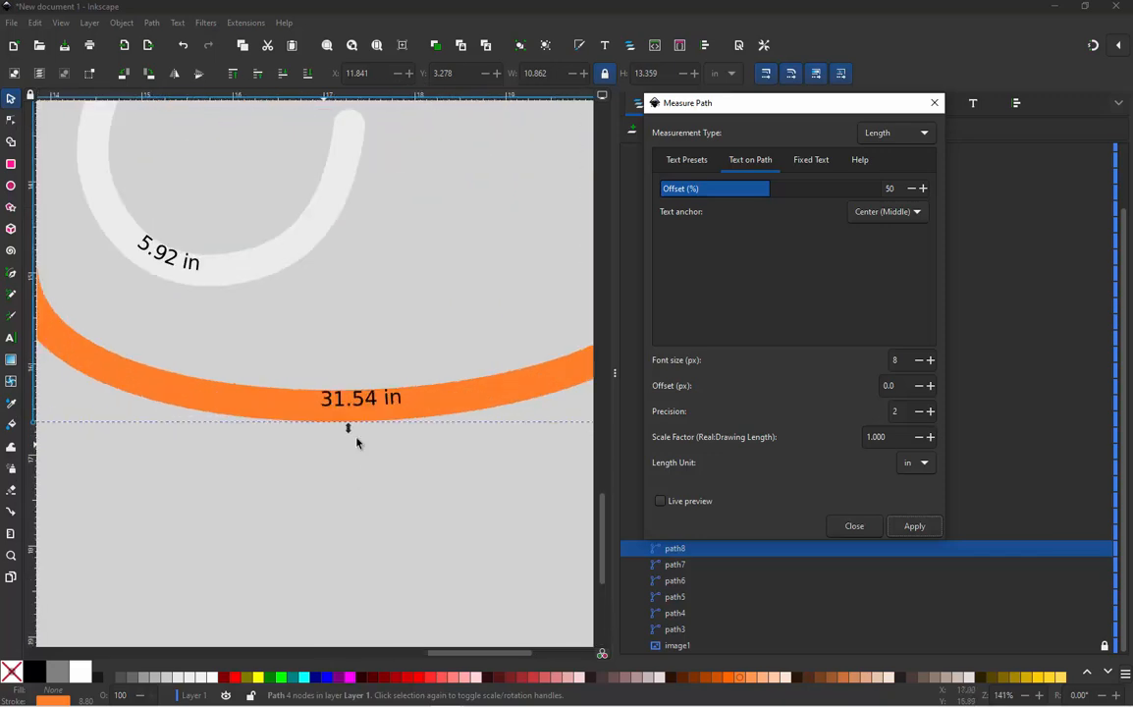
scroll(420, 424, down, 5)
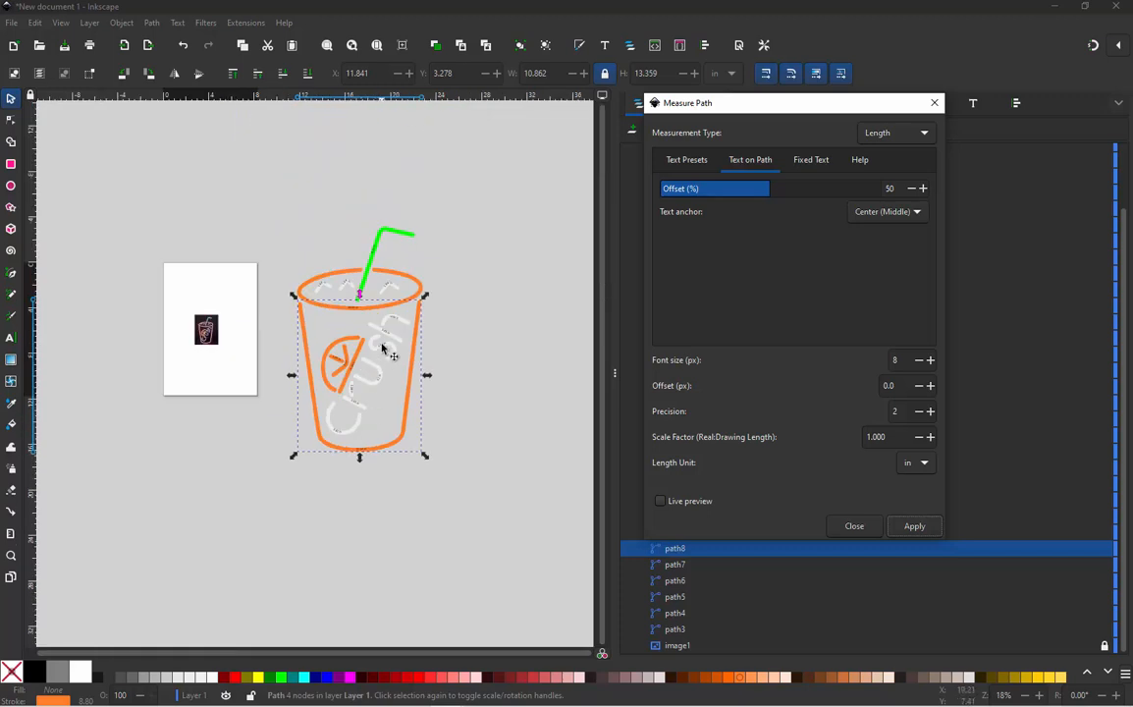
click(854, 526)
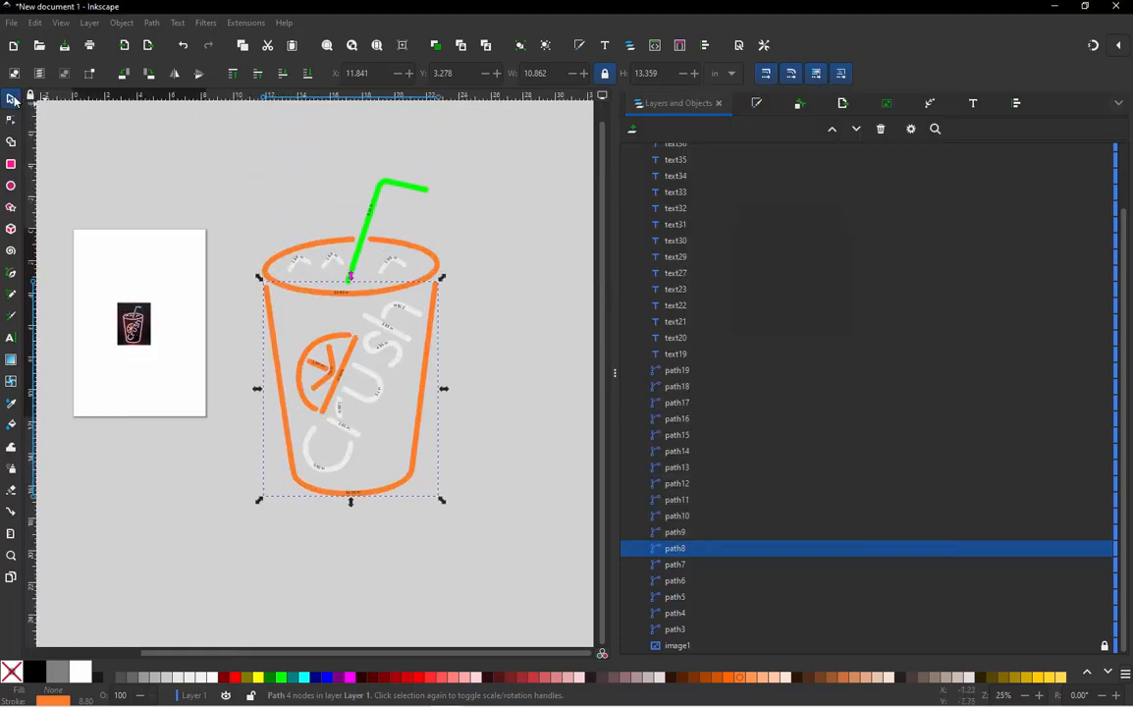
Select the whole cup design including the straw to check its overall extent, and clear the selection
click(219, 208)
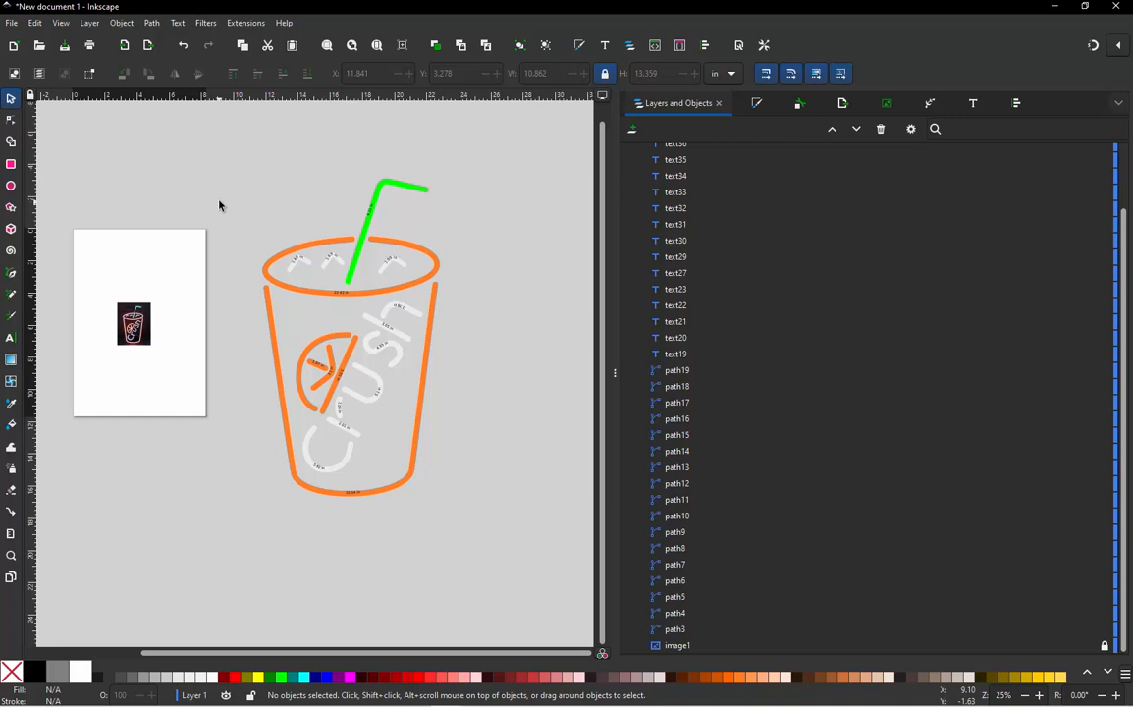
mouse_move(234, 170)
mouse_down()
mouse_move(404, 461)
mouse_move(500, 511)
mouse_up()
click(497, 487)
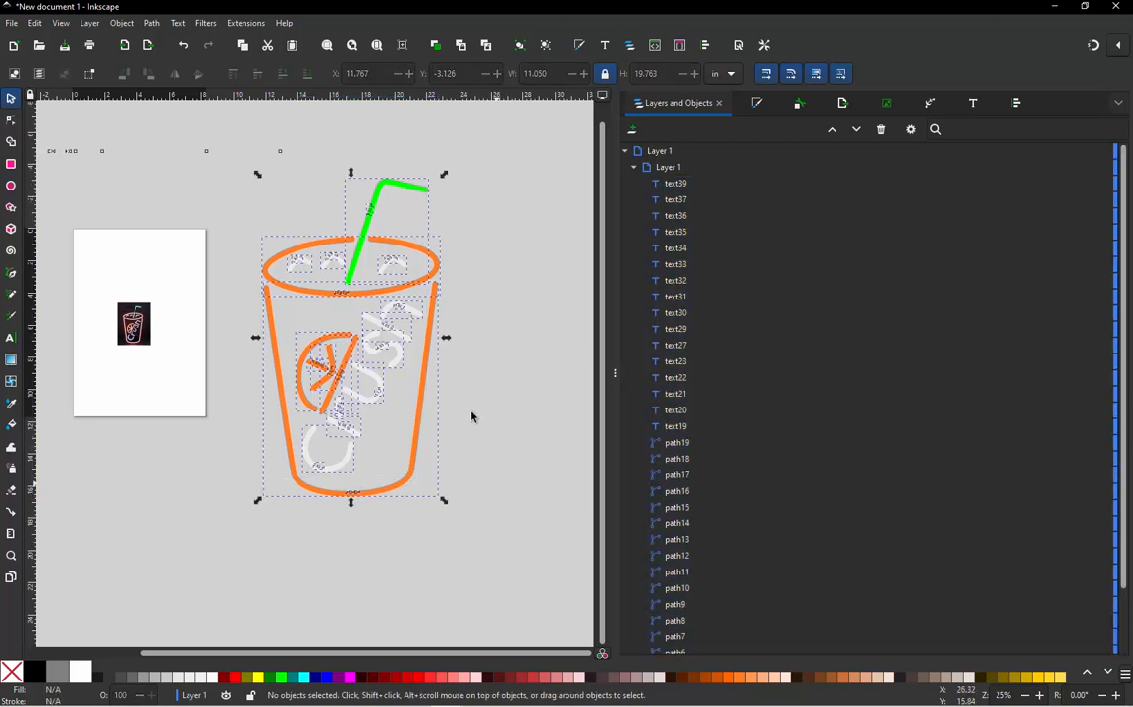
mouse_move(236, 172)
mouse_down()
mouse_move(506, 526)
mouse_move(501, 513)
mouse_up()
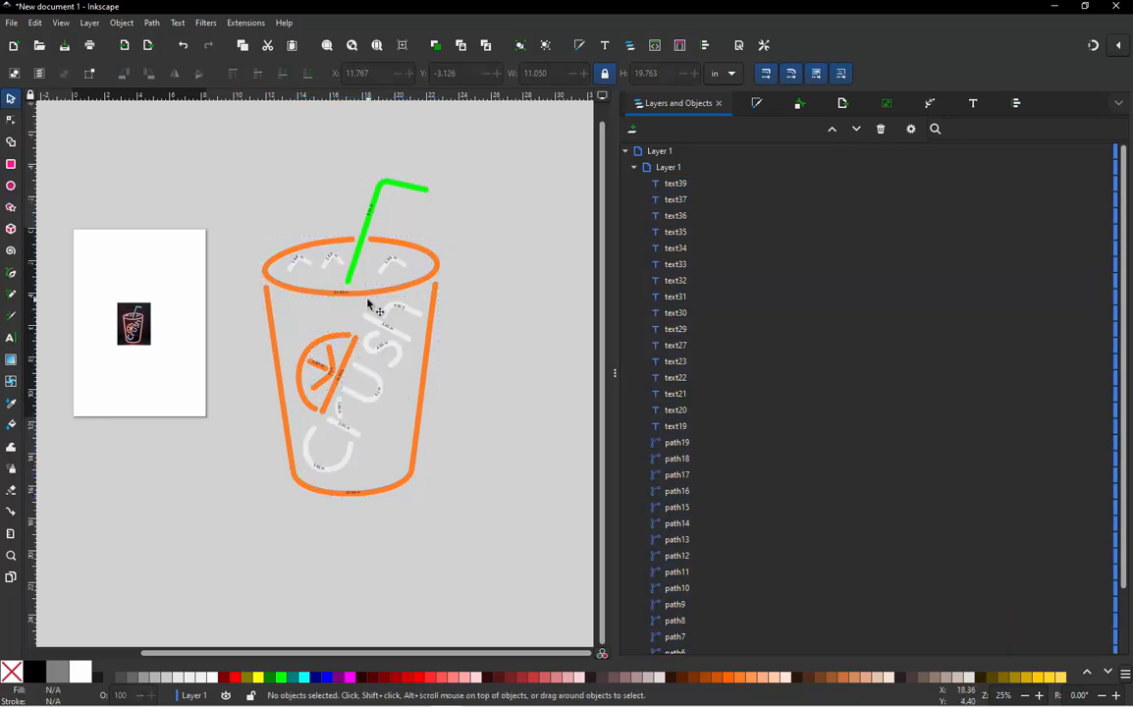
Delete all the length label text objects from the cup design, keeping only the paths and the reference image
scroll(373, 305, up, 3)
ctrl+scroll(316, 321, up, 2)
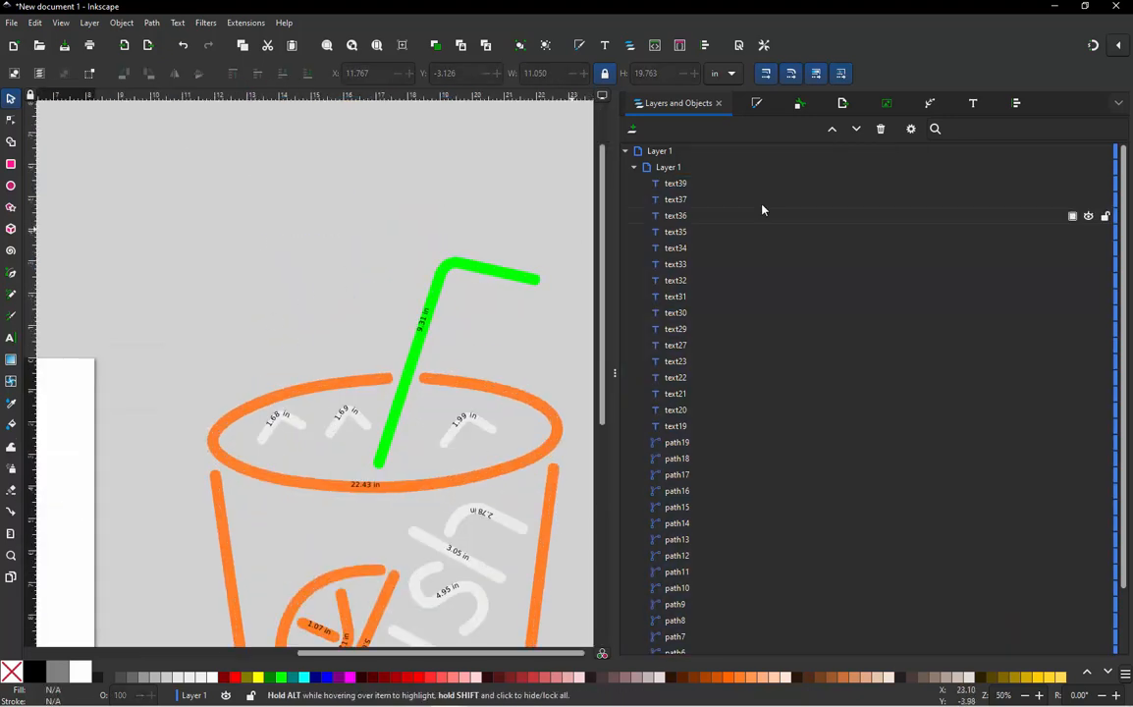
click(677, 183)
scroll(680, 306, down, 2)
scroll(681, 306, down, 1)
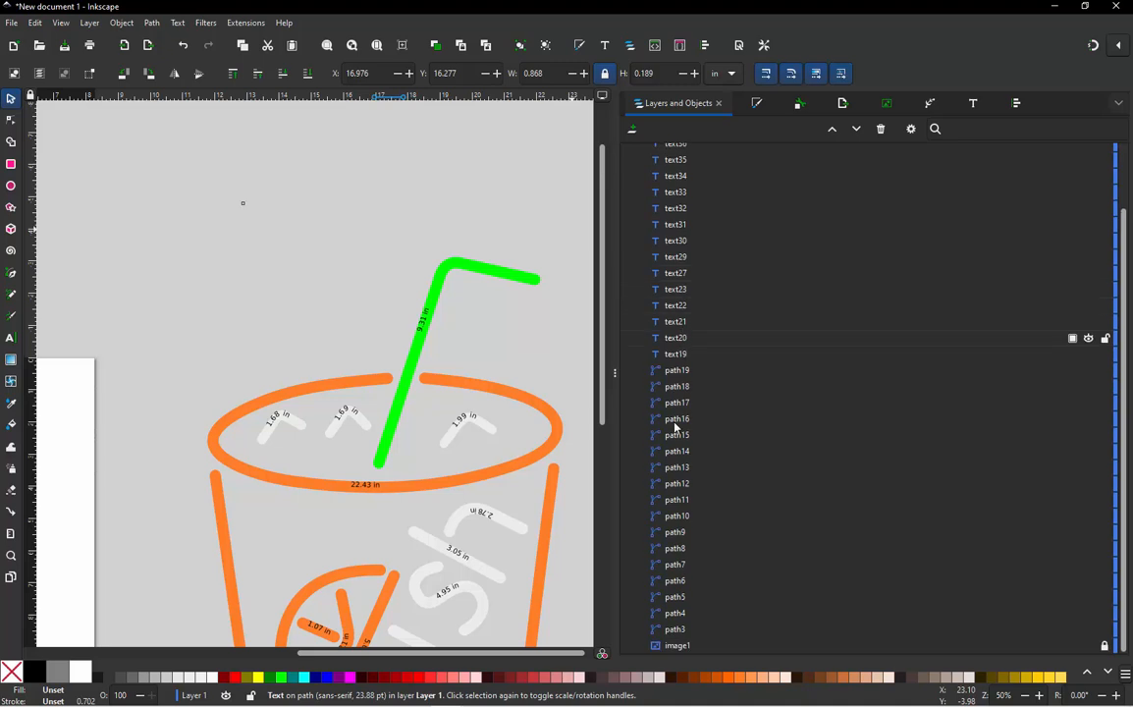
shift+click(683, 358)
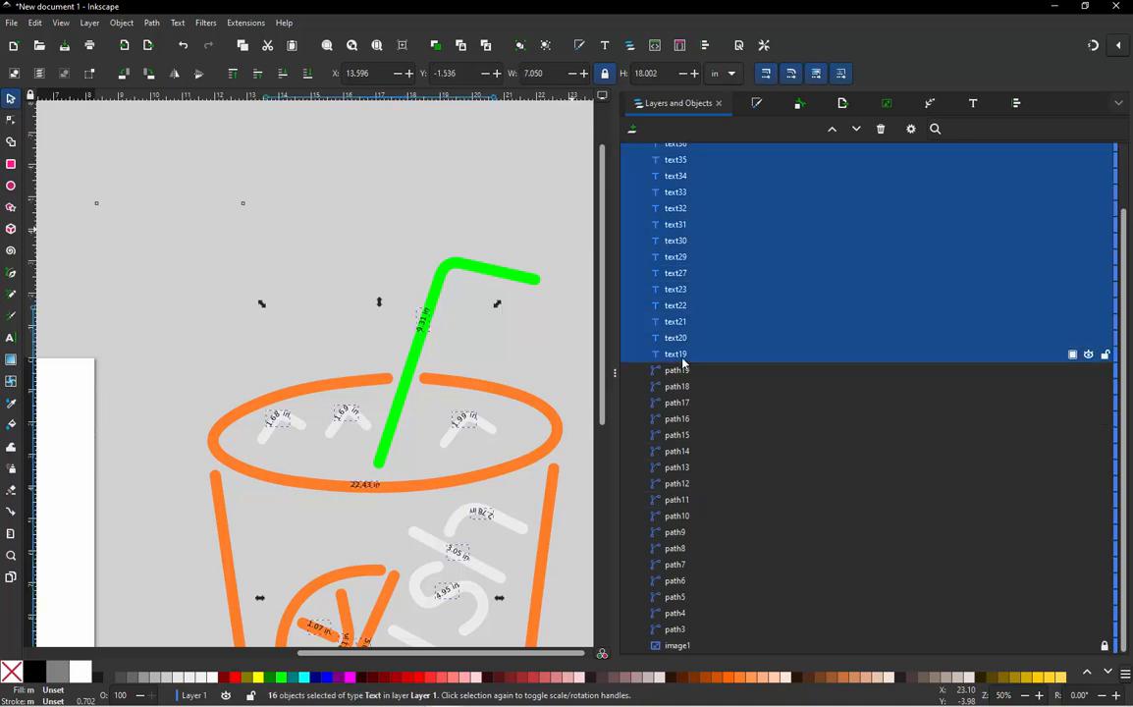
key(Delete)
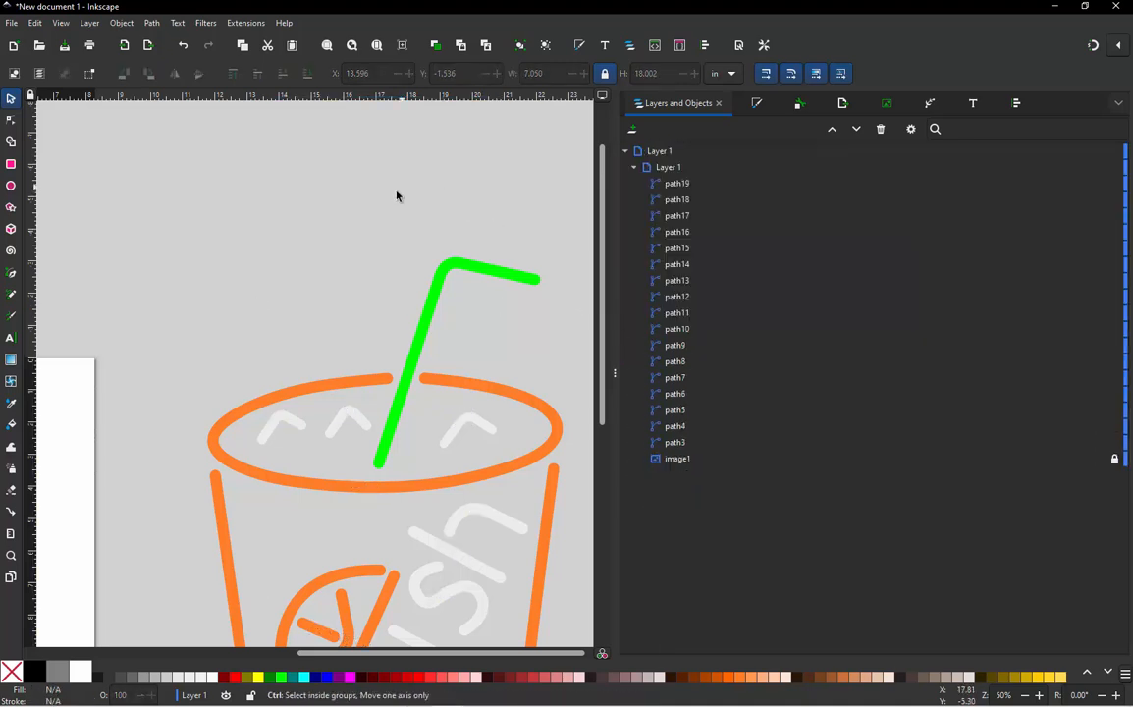
Select all the paths of the cup design and set their stroke width to 6 mm
scroll(334, 211, down, 3)
mouse_move(313, 184)
mouse_down()
mouse_move(392, 396)
mouse_move(490, 472)
mouse_up()
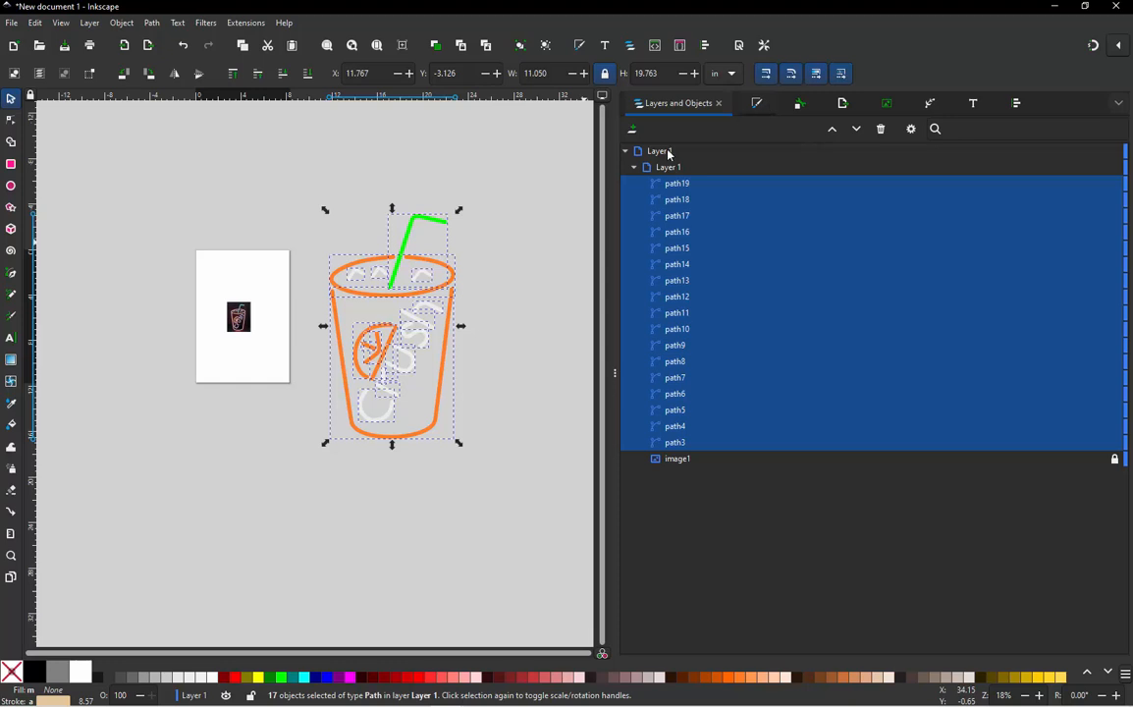
click(756, 104)
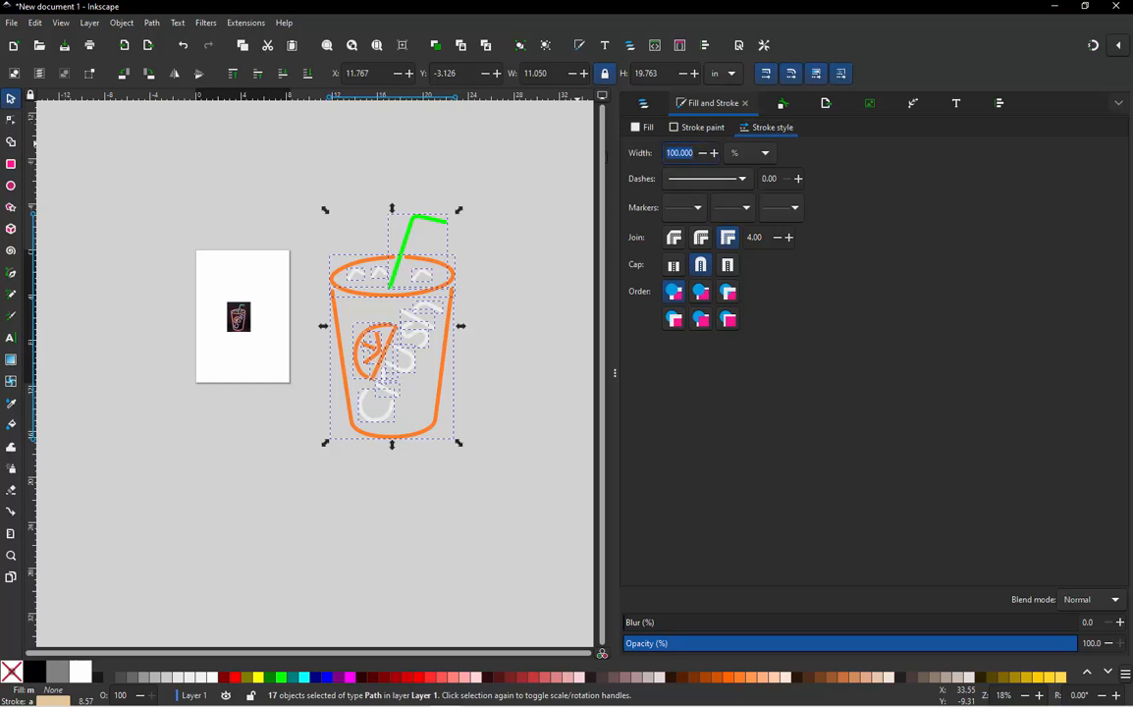
text(6)
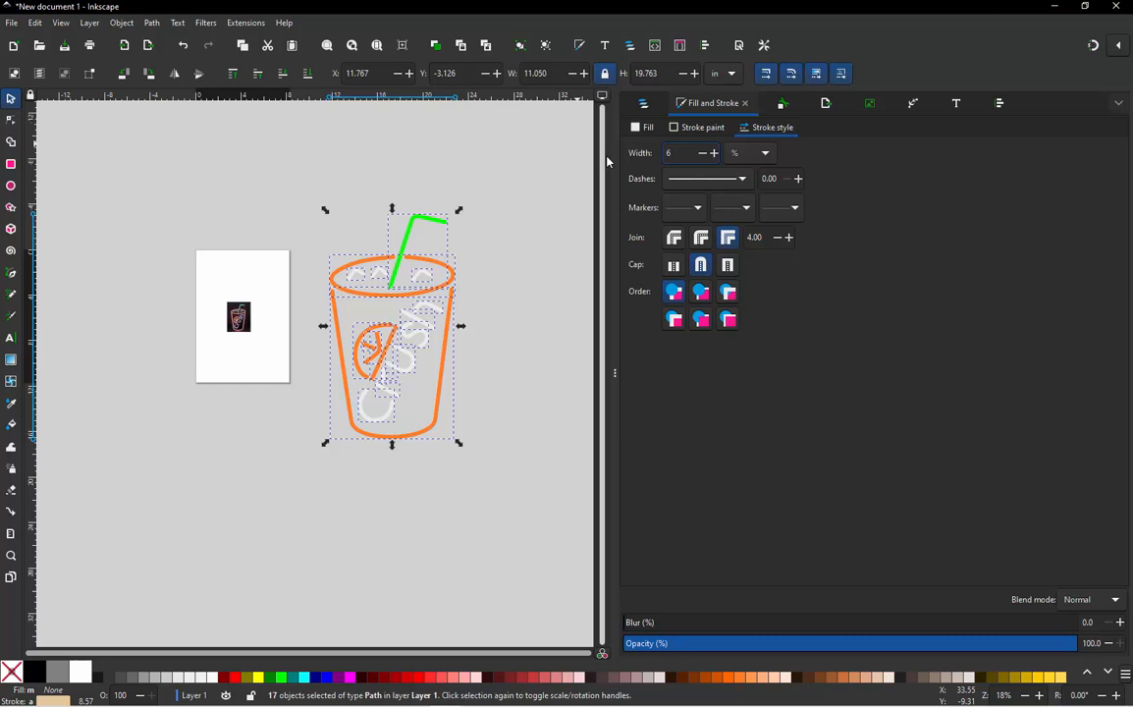
click(767, 156)
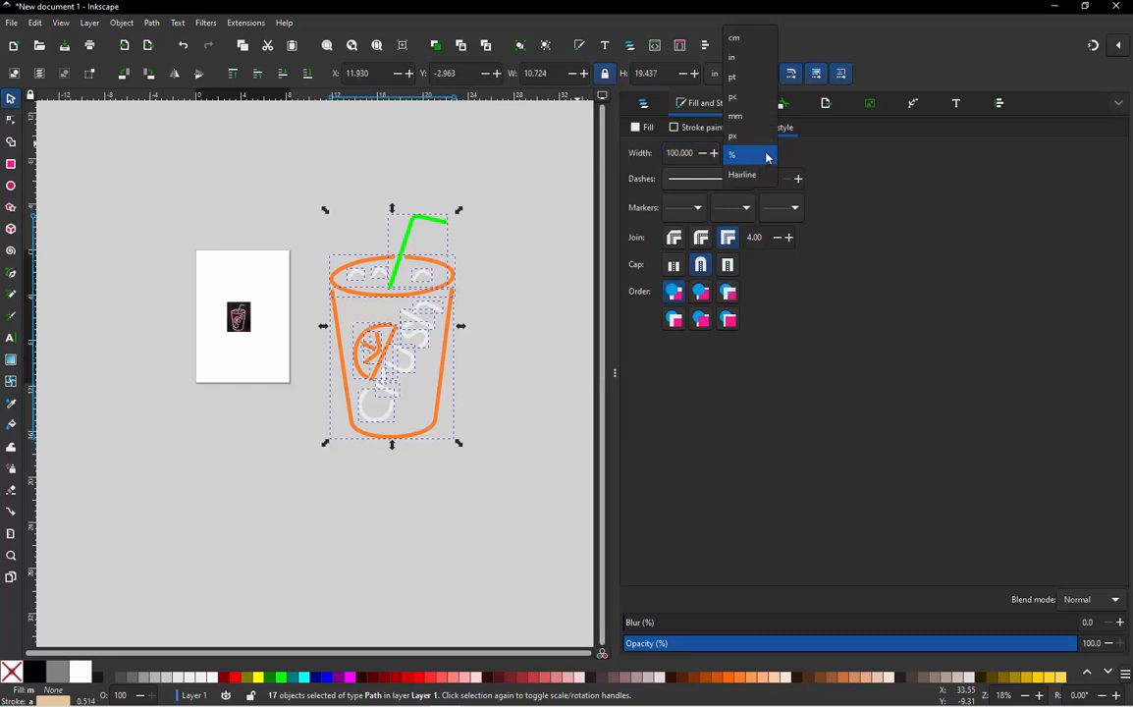
click(766, 154)
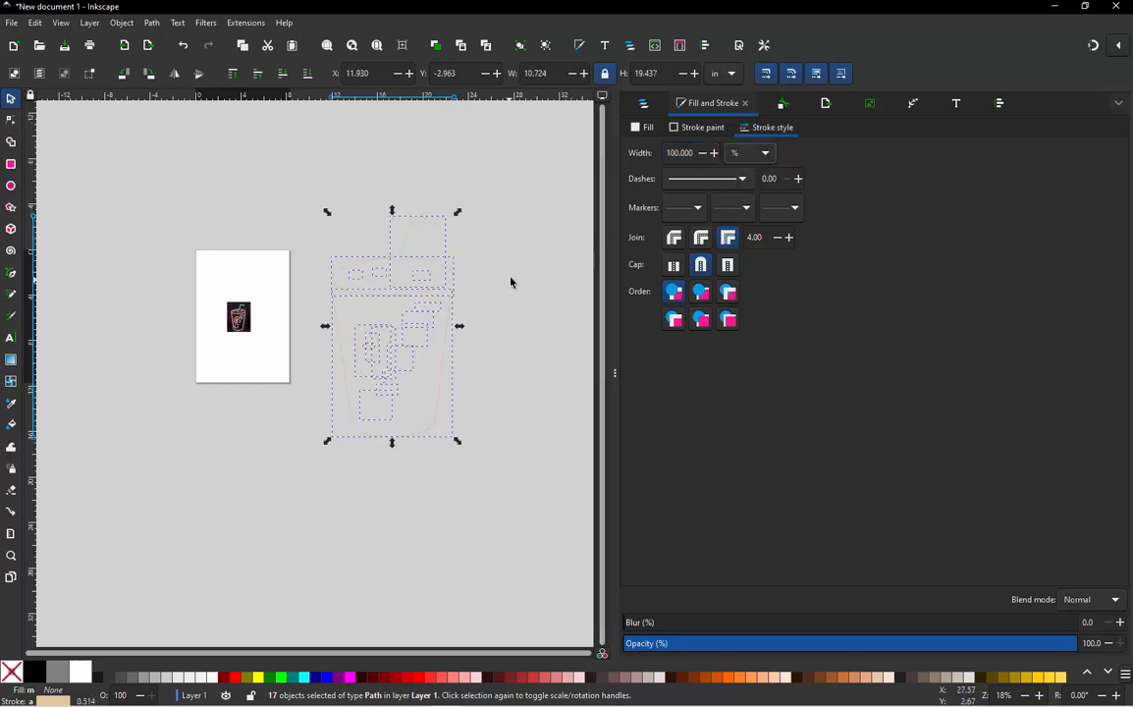
click(772, 154)
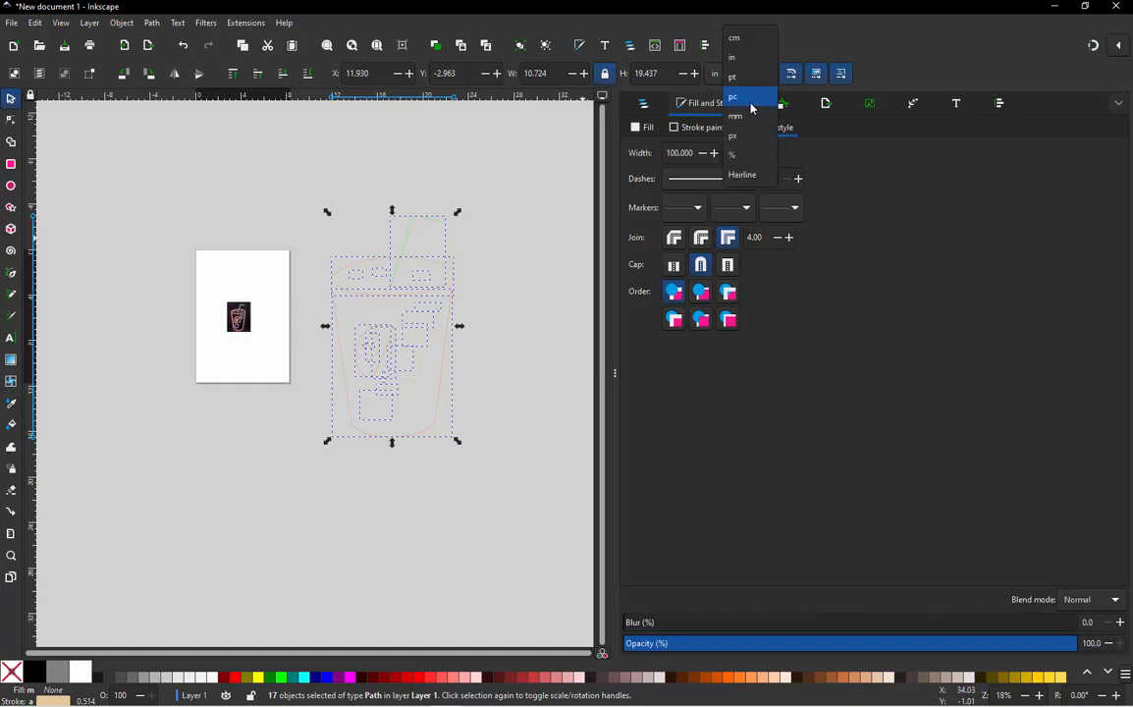
click(751, 106)
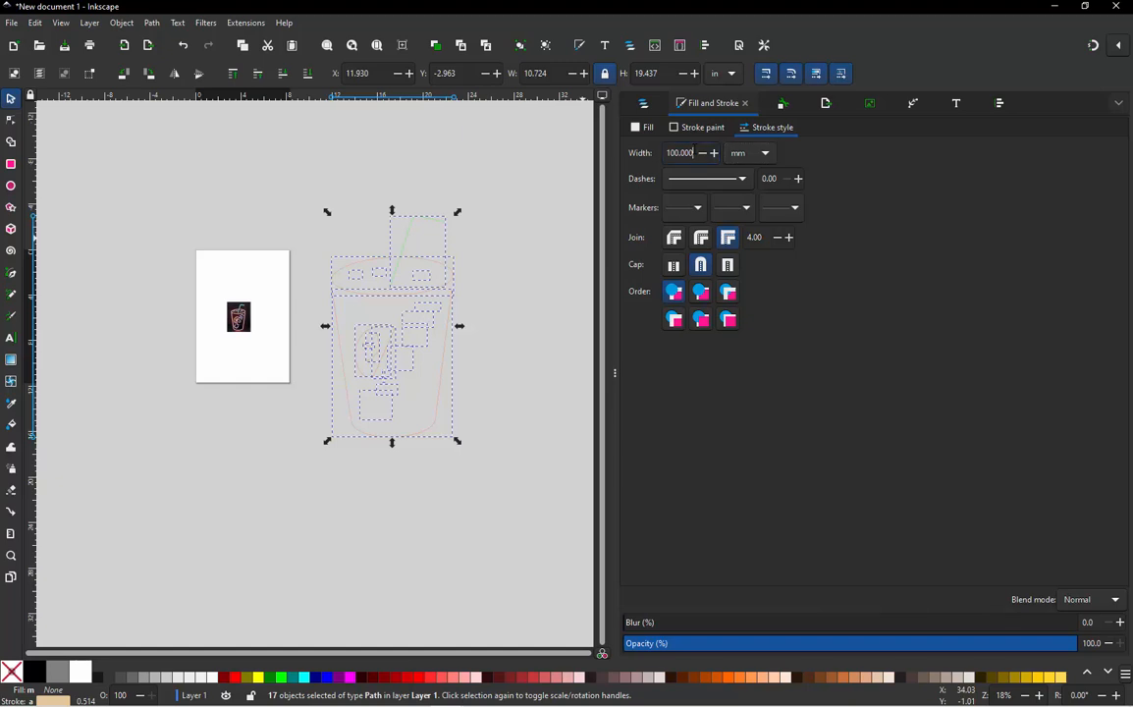
click(691, 152)
text(6)
key(Return)
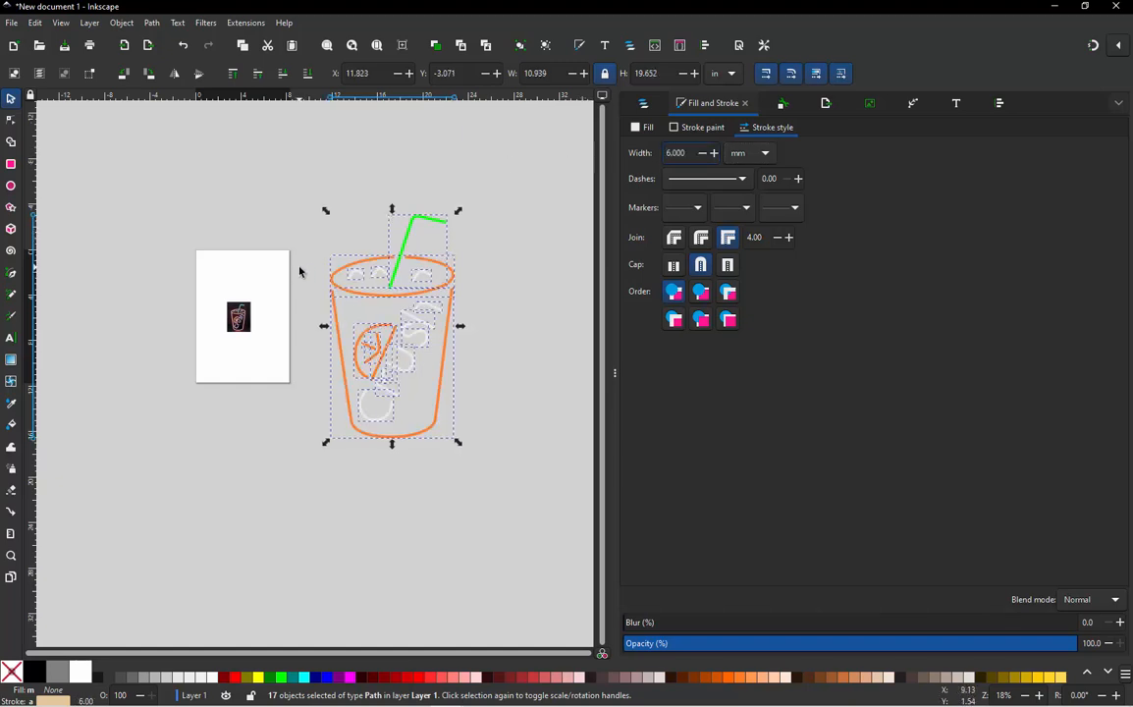
Clear the selection and examine the gaps between the thinner strokes in the cup, orange slice and "Crush" lettering
click(343, 290)
ctrl+scroll(410, 289, up, 3)
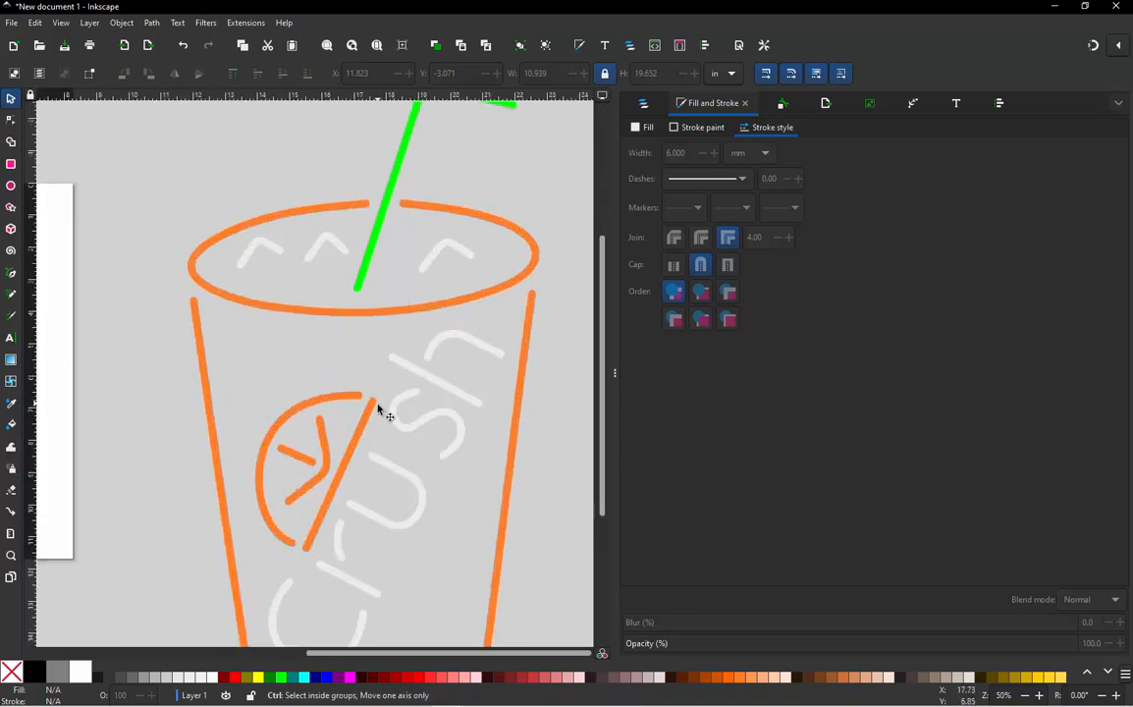
ctrl+scroll(379, 409, down, 1)
ctrl+scroll(413, 304, up, 1)
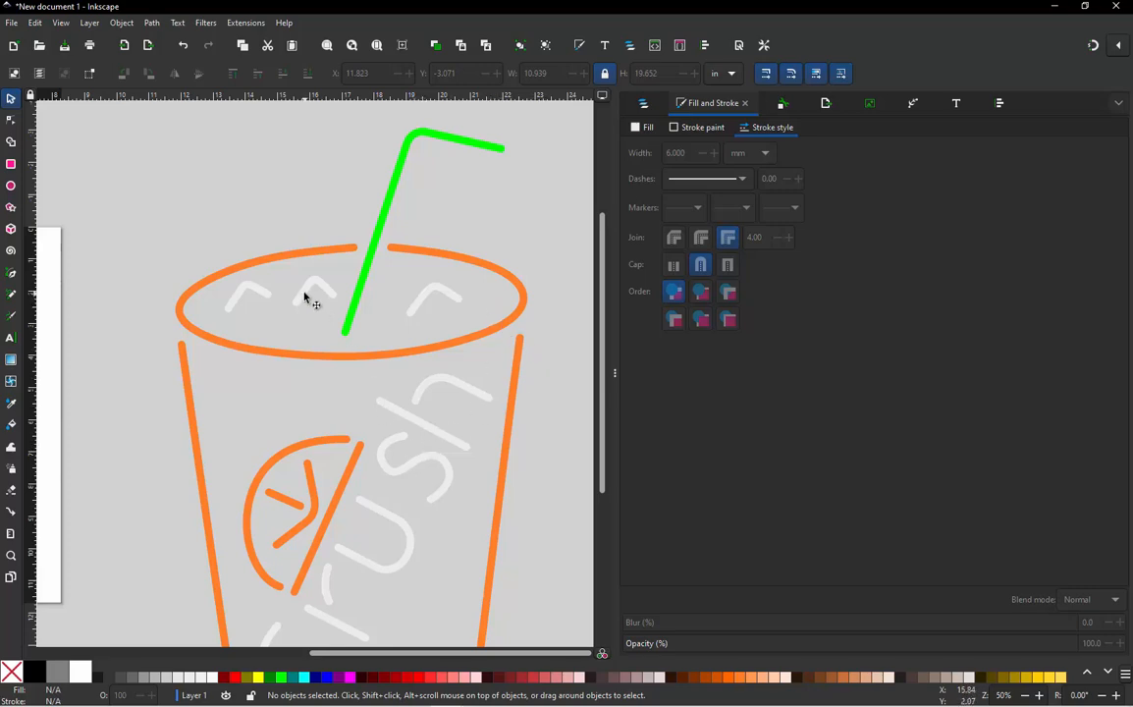
scroll(329, 462, down, 3)
scroll(319, 465, up, 5)
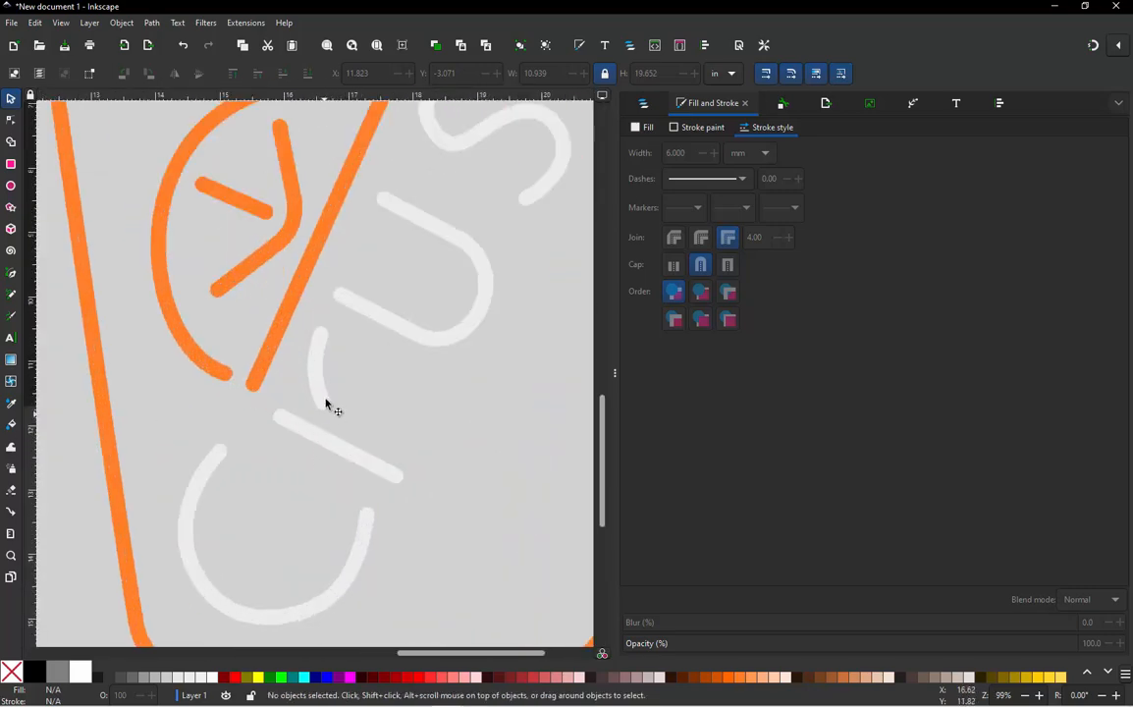
scroll(324, 402, up, 1)
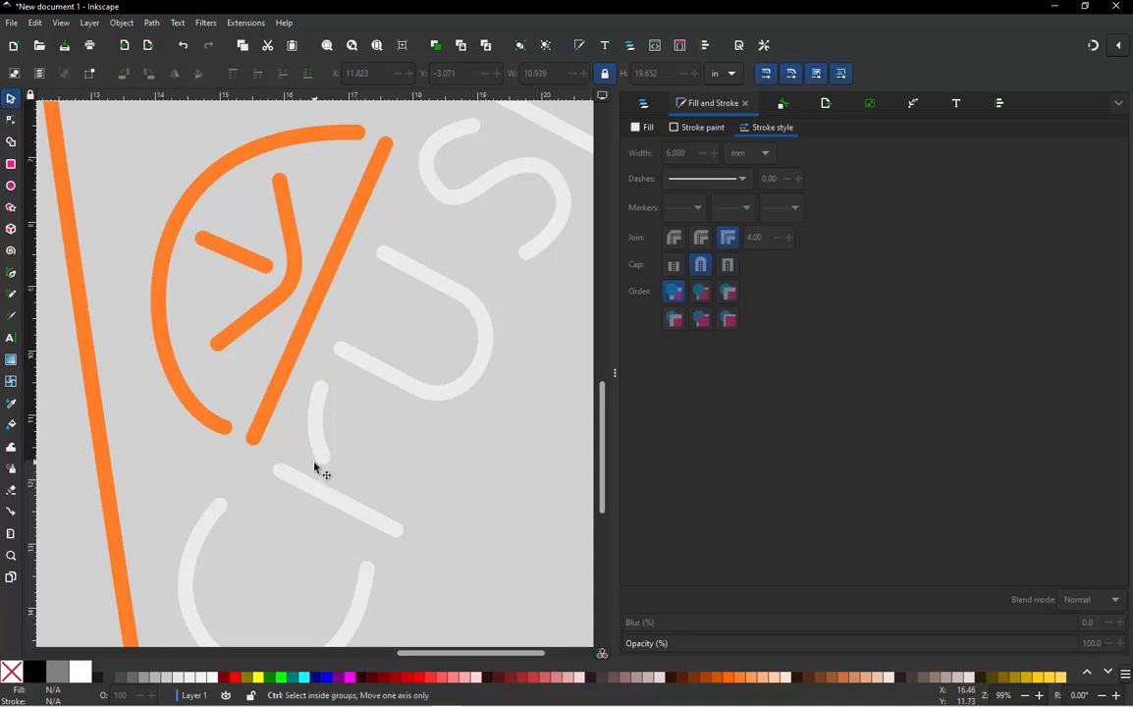
scroll(316, 467, down, 3)
scroll(402, 300, up, 2)
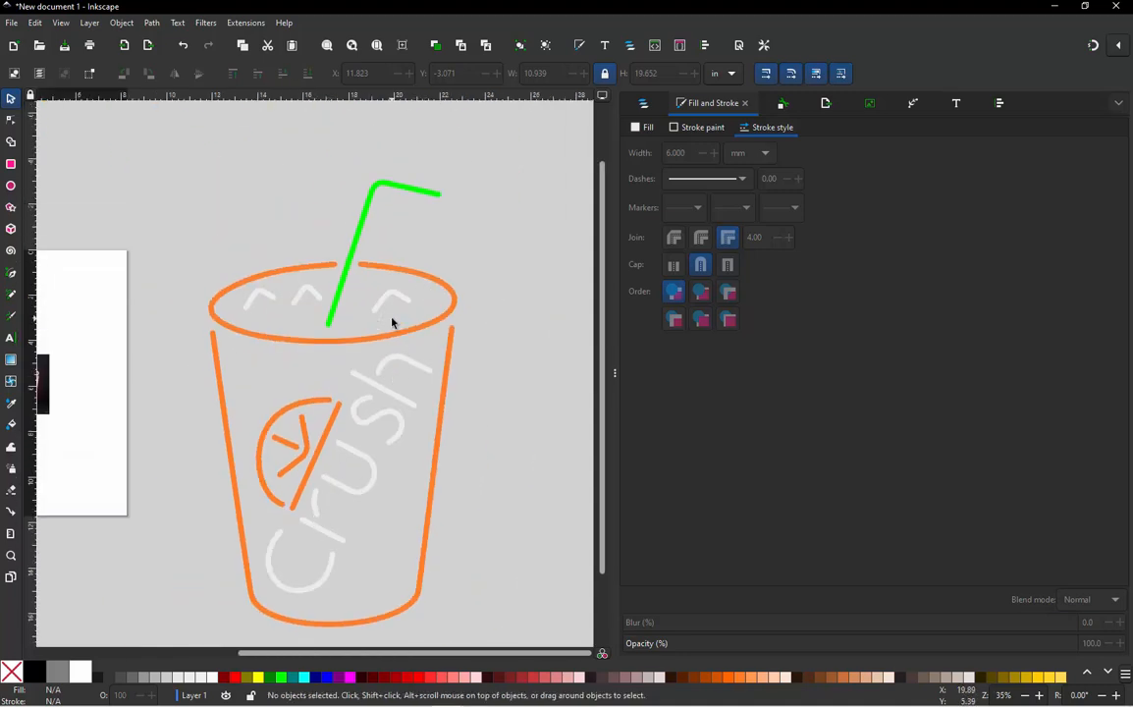
Move the arch of the letter h closer to its stem, to about X 19.05 in, Y 4.73 in
scroll(372, 425, up, 4)
scroll(395, 426, up, 1)
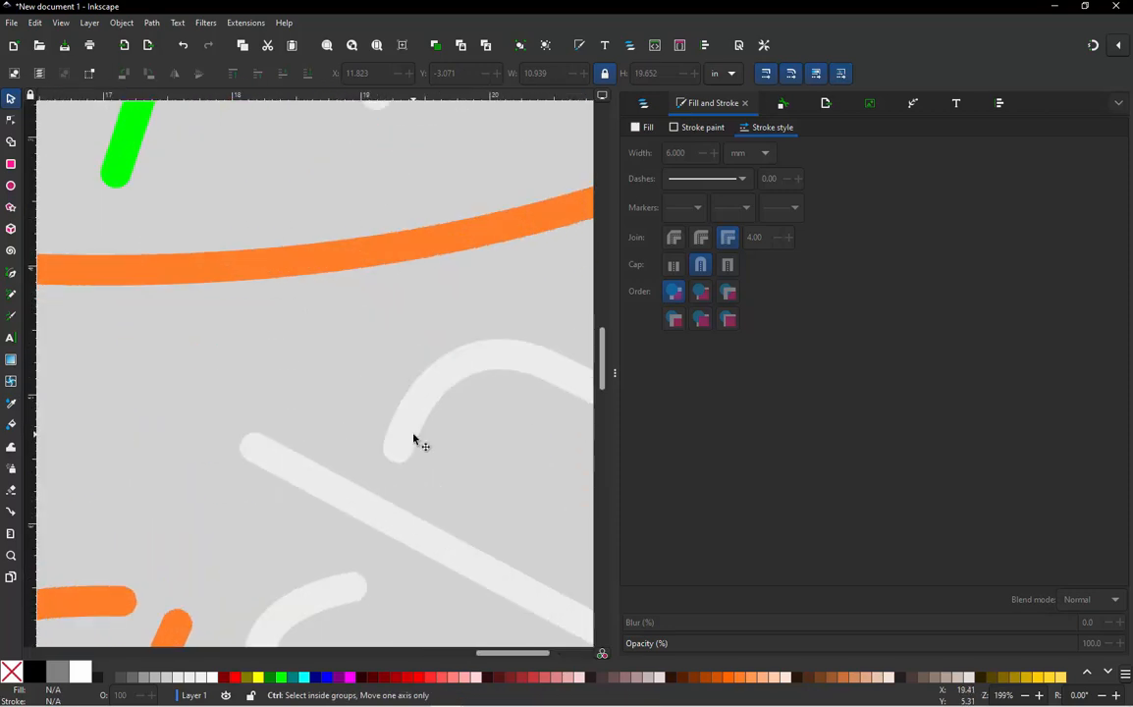
click(414, 439)
scroll(361, 400, down, 4)
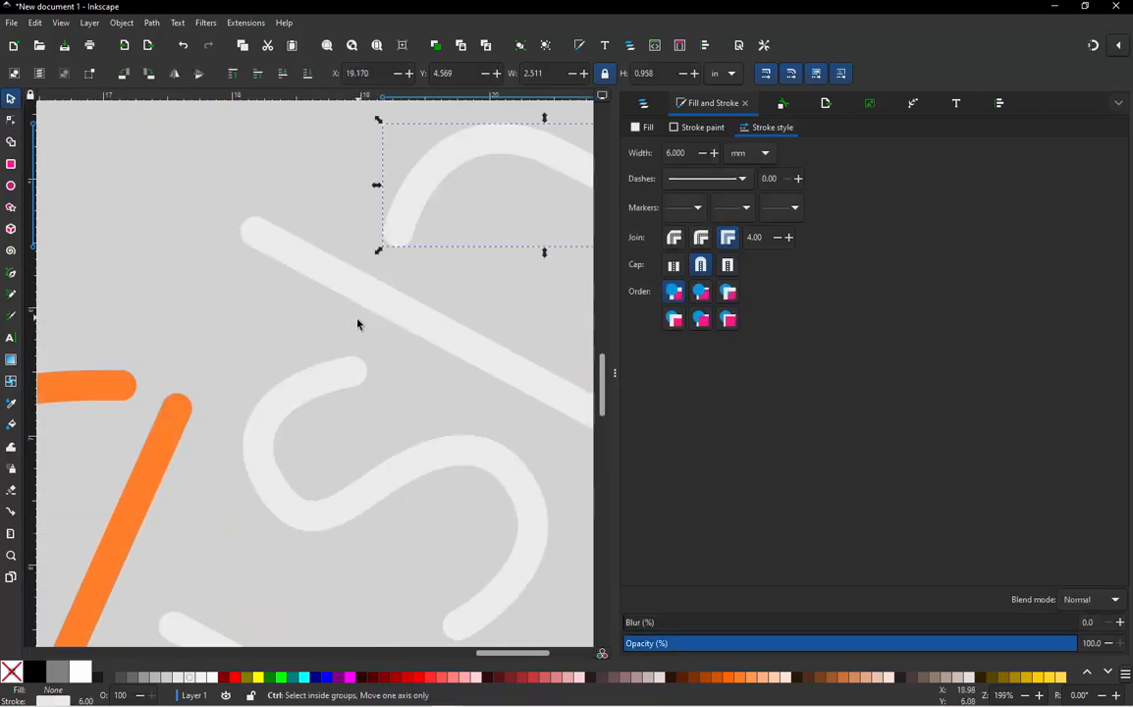
scroll(357, 321, down, 4)
scroll(350, 324, up, 1)
scroll(350, 324, up, 1)
scroll(350, 324, up, 3)
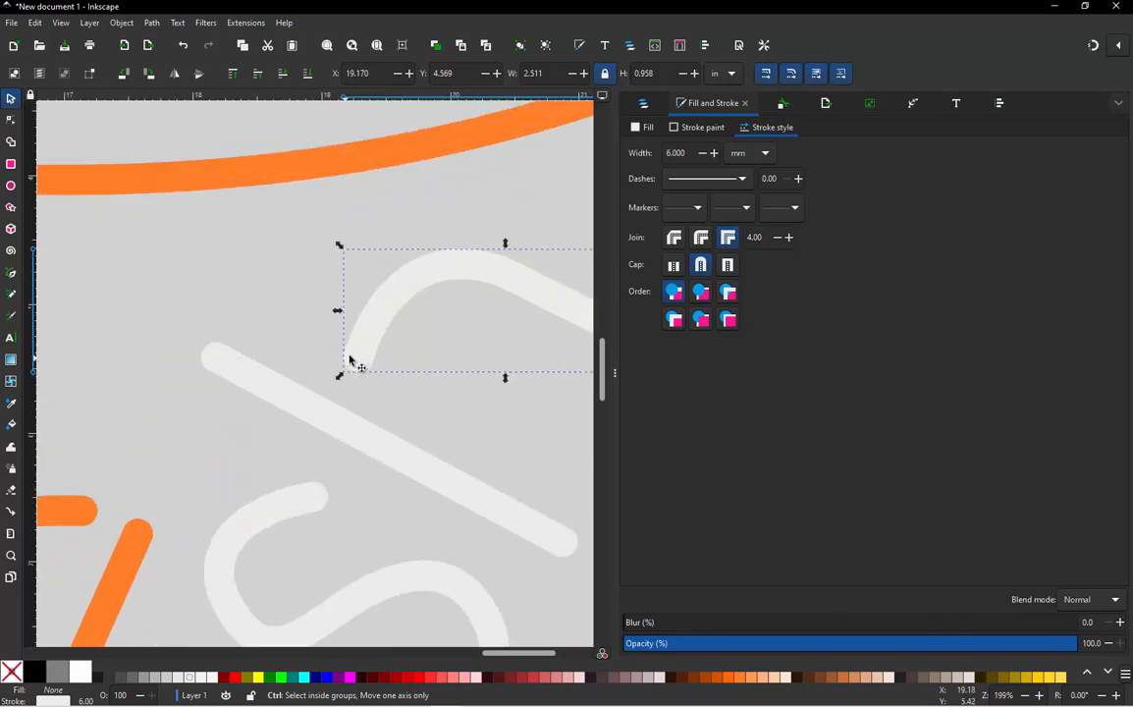
drag(366, 353, 347, 373)
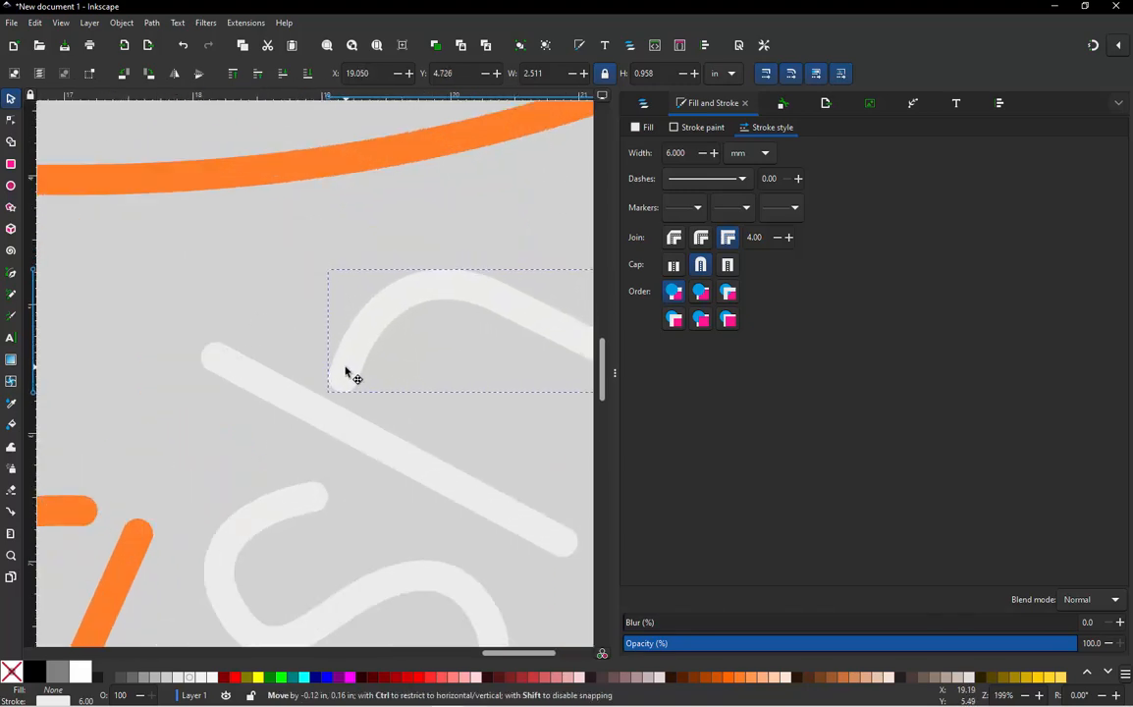
Move the curved stroke of the letter r closer to its stem, to about X 16.26 in, Y 10.62 in, and clear the selection
scroll(368, 244, down, 4)
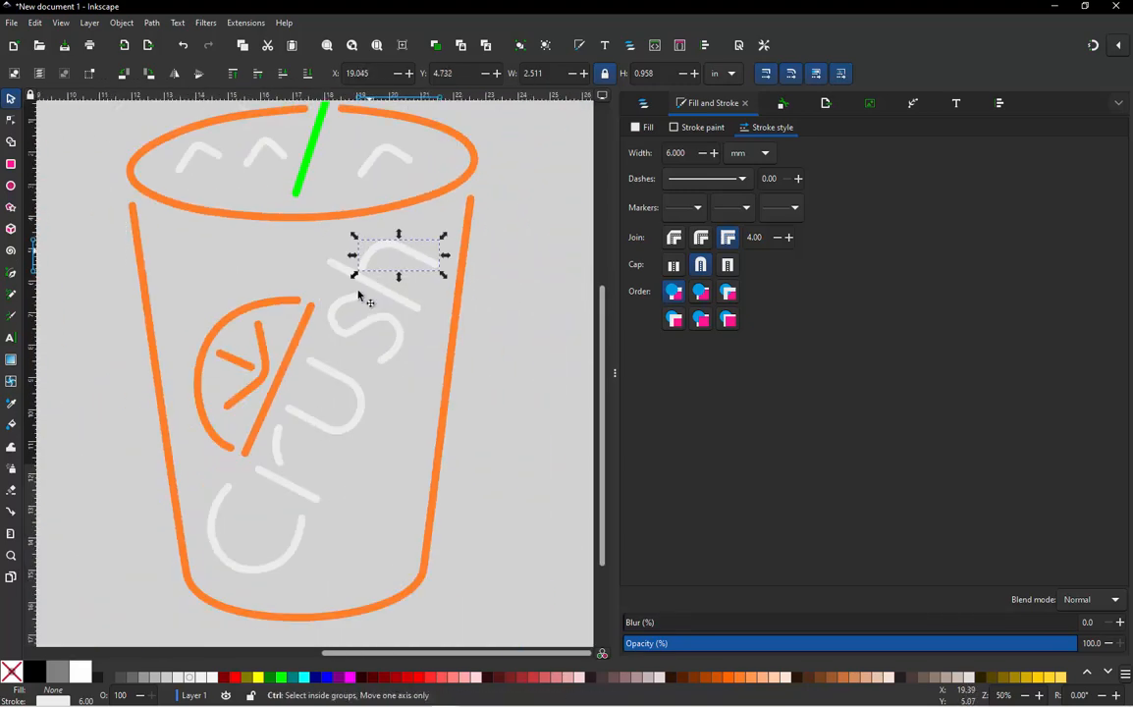
scroll(256, 498, up, 1)
scroll(319, 382, up, 3)
click(328, 376)
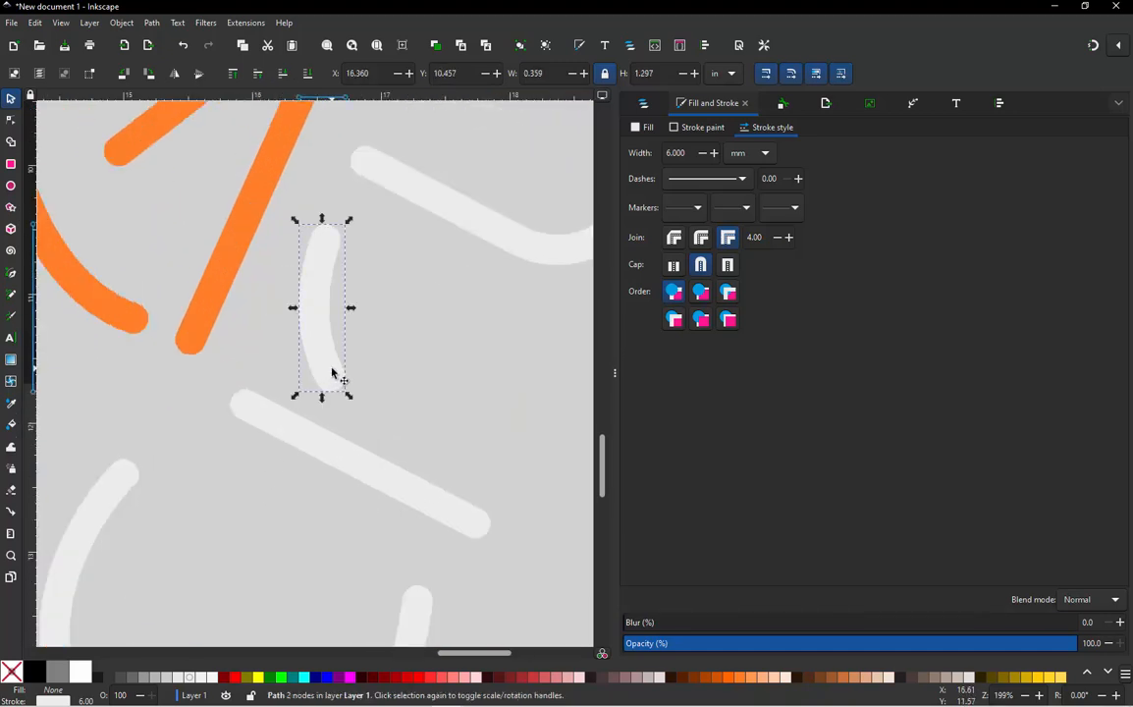
drag(341, 379, 314, 397)
scroll(310, 380, down, 5)
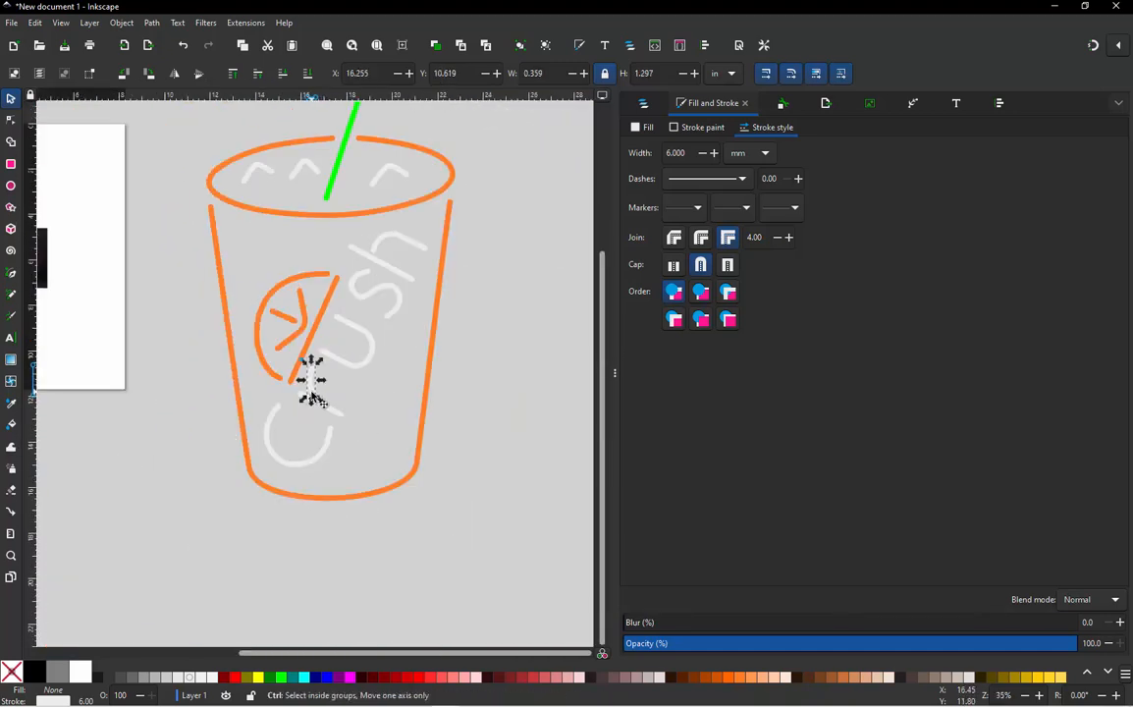
click(193, 430)
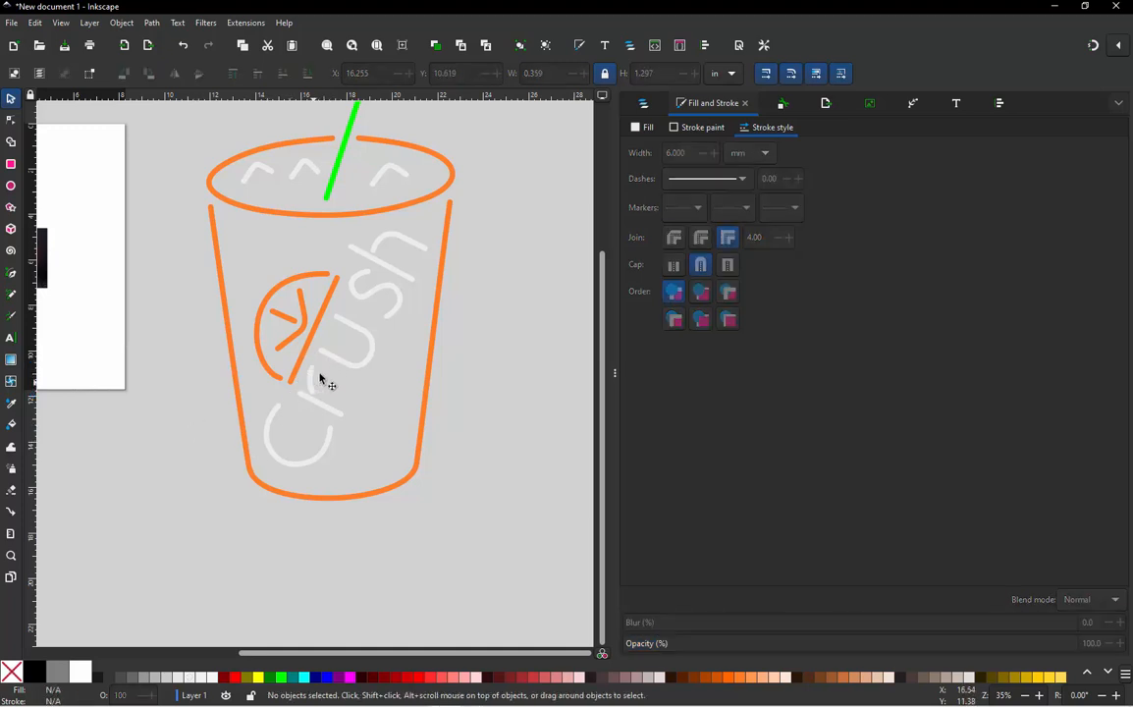
Move the letter s down towards the u, to about X 17.91 in, Y 6.61 in
scroll(354, 314, up, 3)
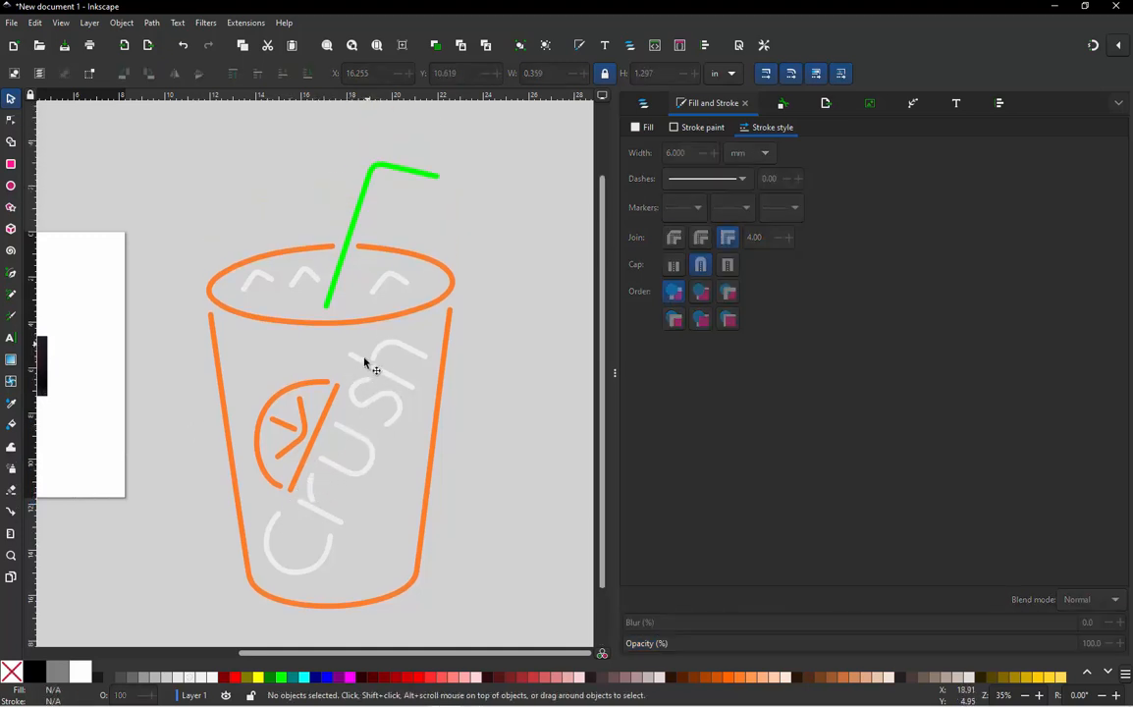
ctrl+scroll(364, 393, up, 1)
ctrl+scroll(374, 397, up, 3)
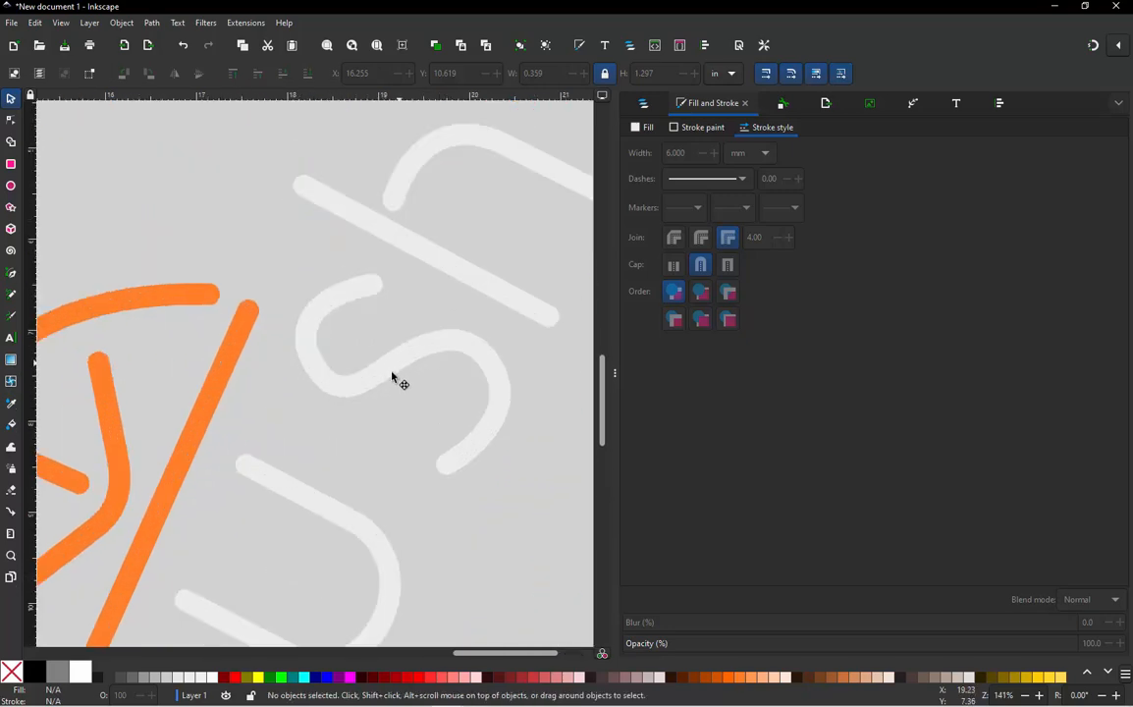
drag(392, 379, 383, 391)
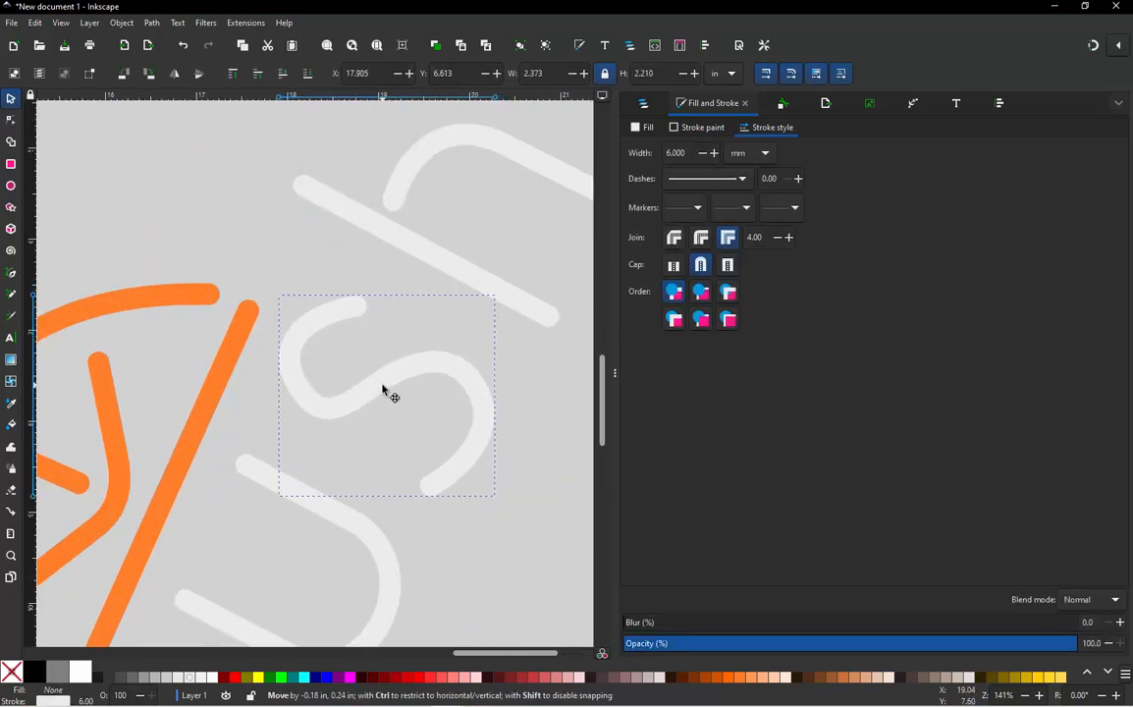
Move both strokes of the letter r together slightly towards the u, to about X 15.90 in, Y 10.44 in, and clear the selection
ctrl+scroll(392, 344, down, 5)
ctrl+scroll(409, 304, up, 4)
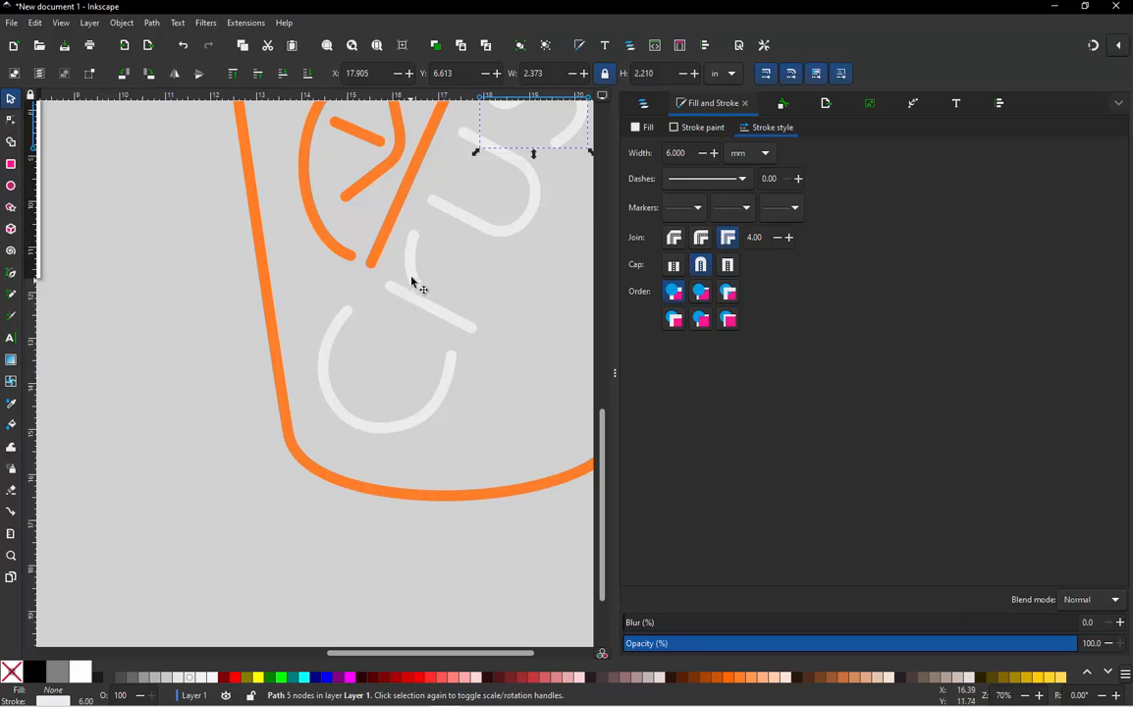
click(413, 284)
click(414, 284)
shift+click(435, 310)
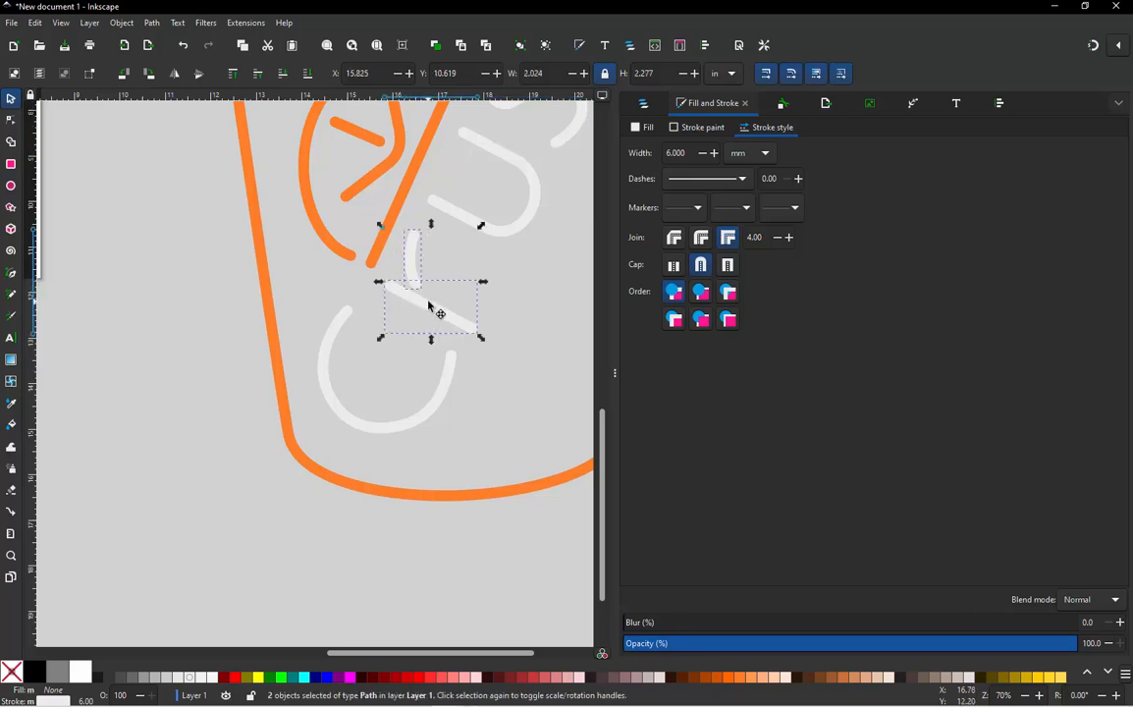
drag(434, 310, 437, 301)
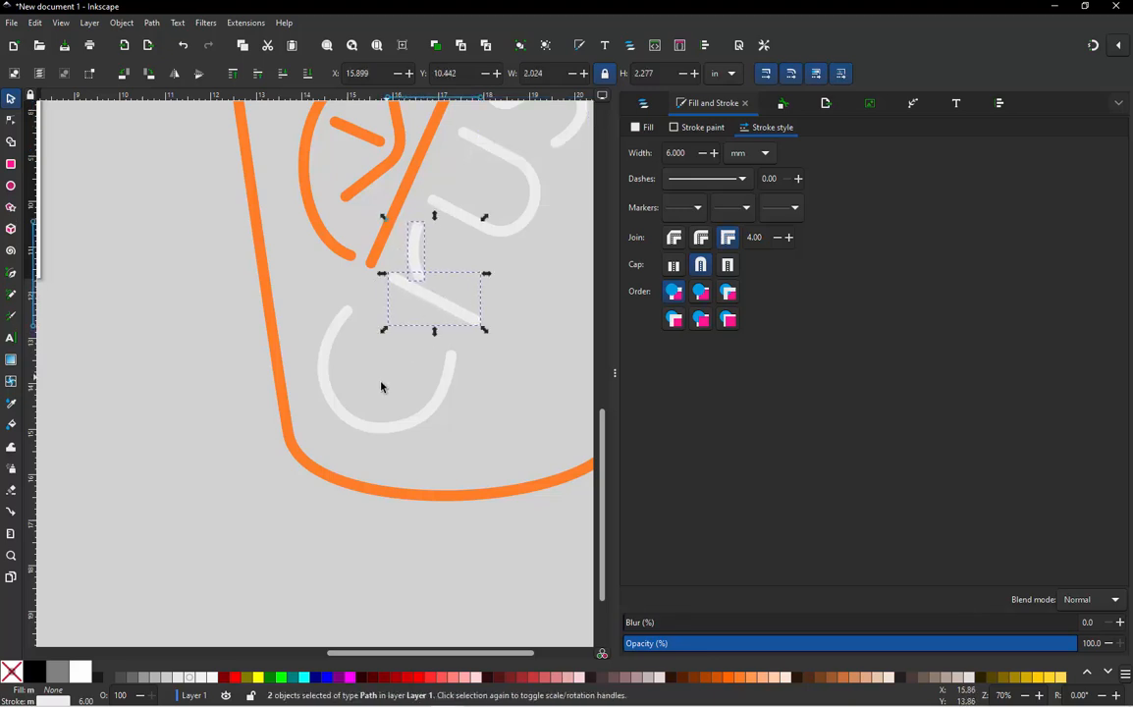
ctrl+scroll(353, 404, down, 3)
key(Escape)
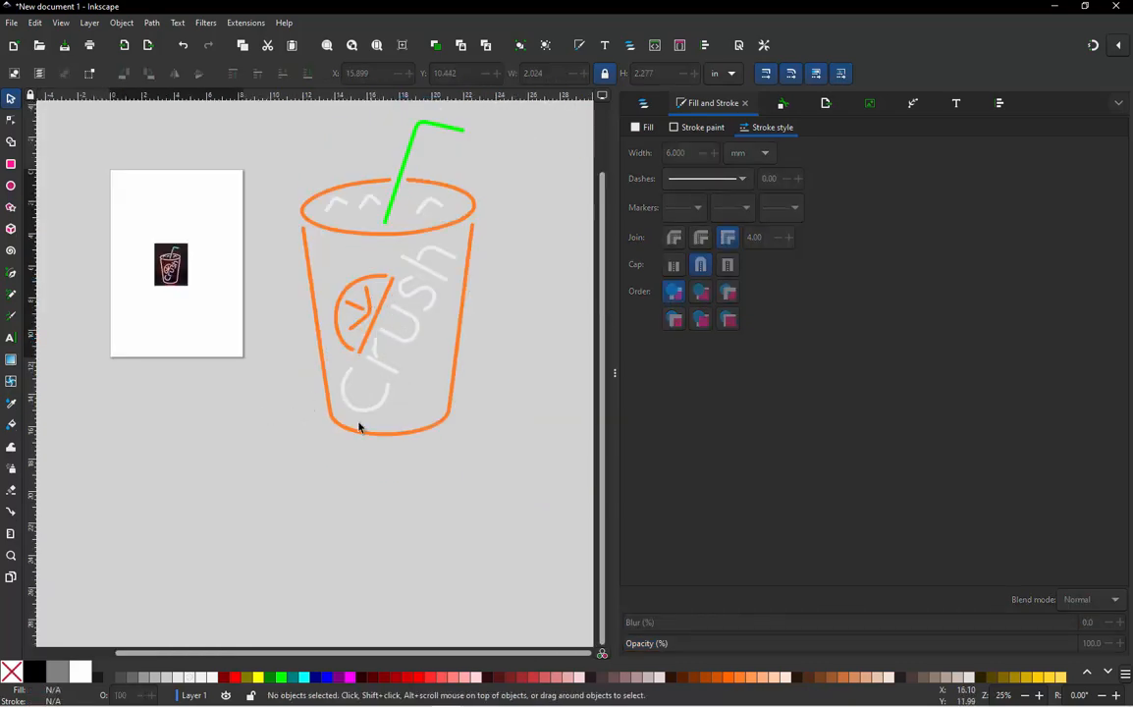
shift+scroll(394, 340, left, 4)
ctrl+scroll(556, 339, up, 3)
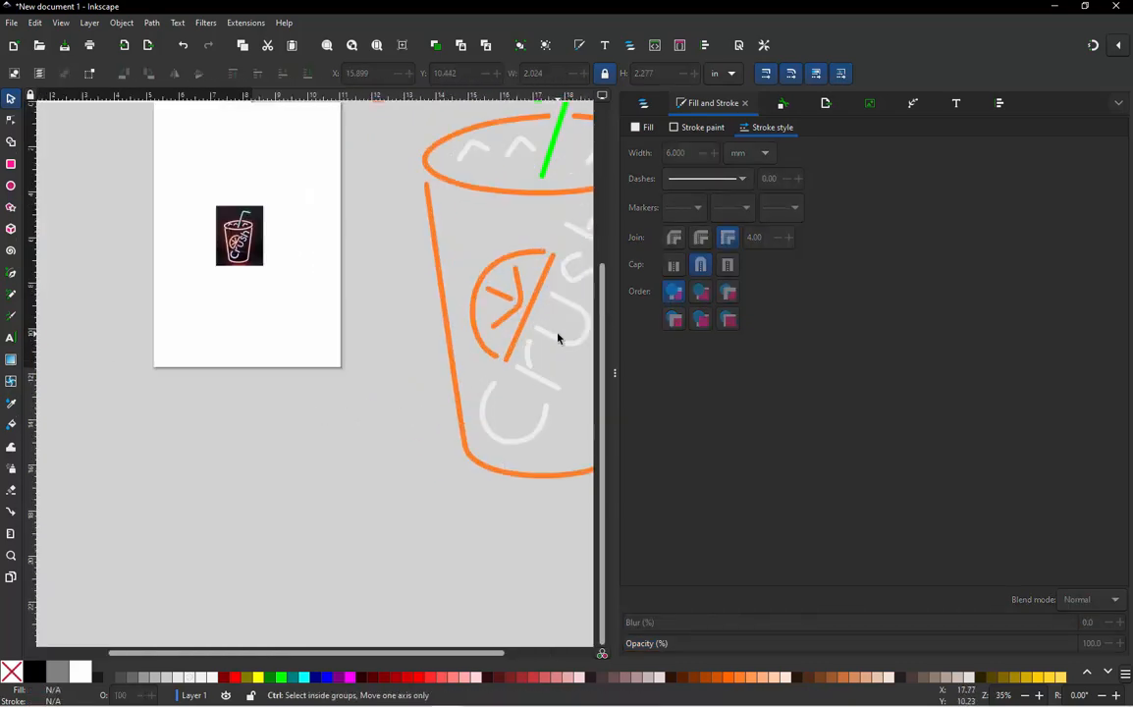
ctrl+scroll(425, 324, down, 2)
ctrl+scroll(448, 329, up, 2)
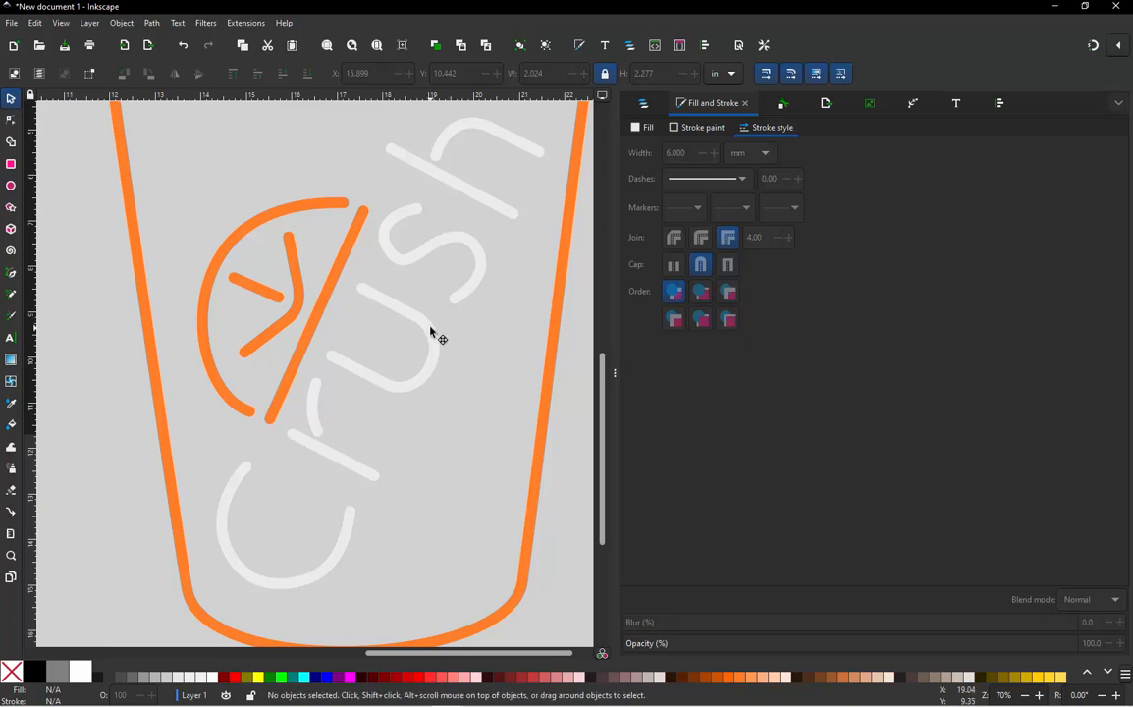
click(434, 329)
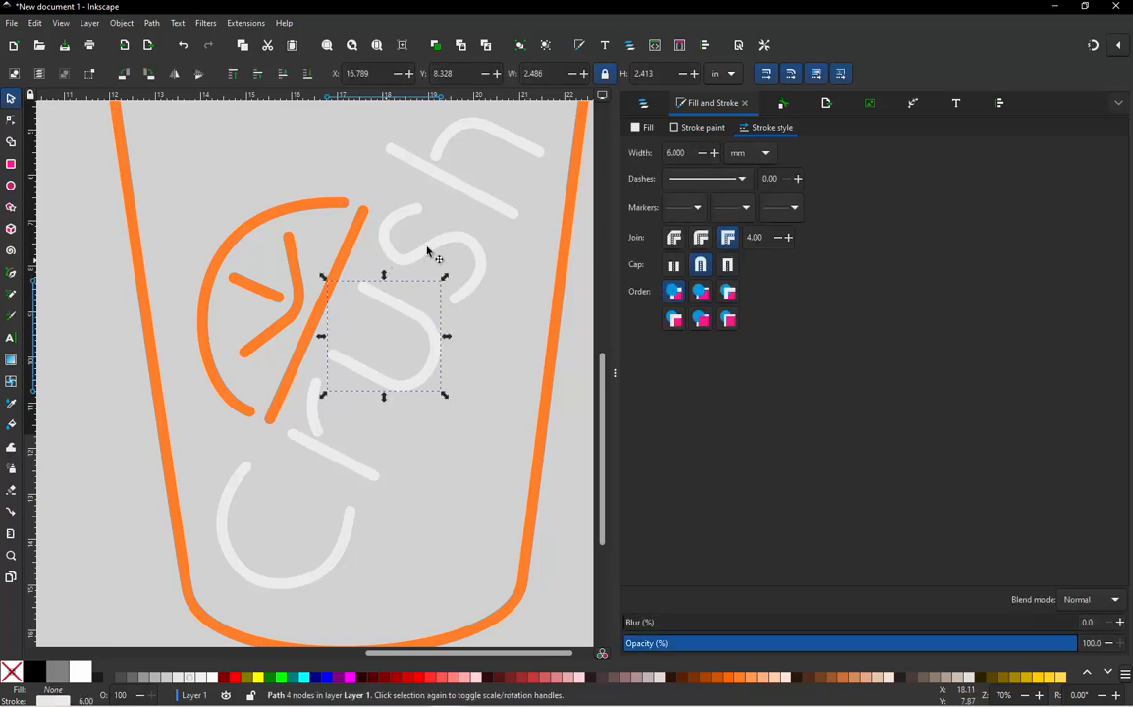
click(84, 317)
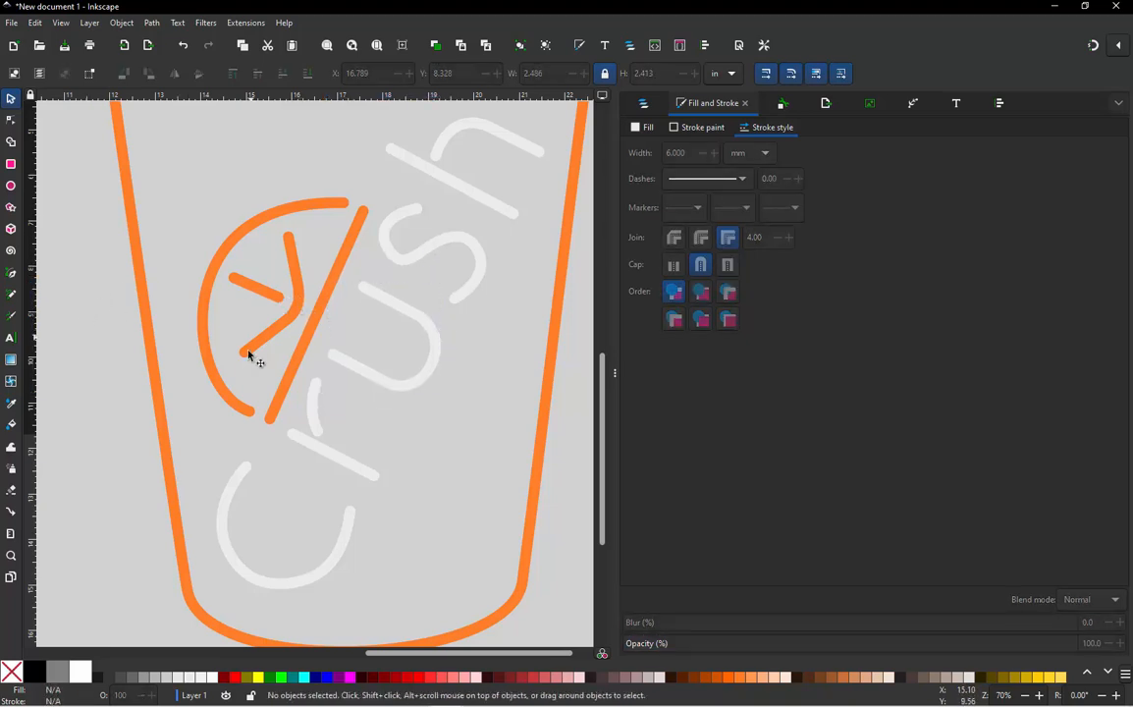
Move the orange slice's outer arc and both inner strokes together towards its straight edge, to about X 14.05 in, Y 6.52 in
click(274, 335)
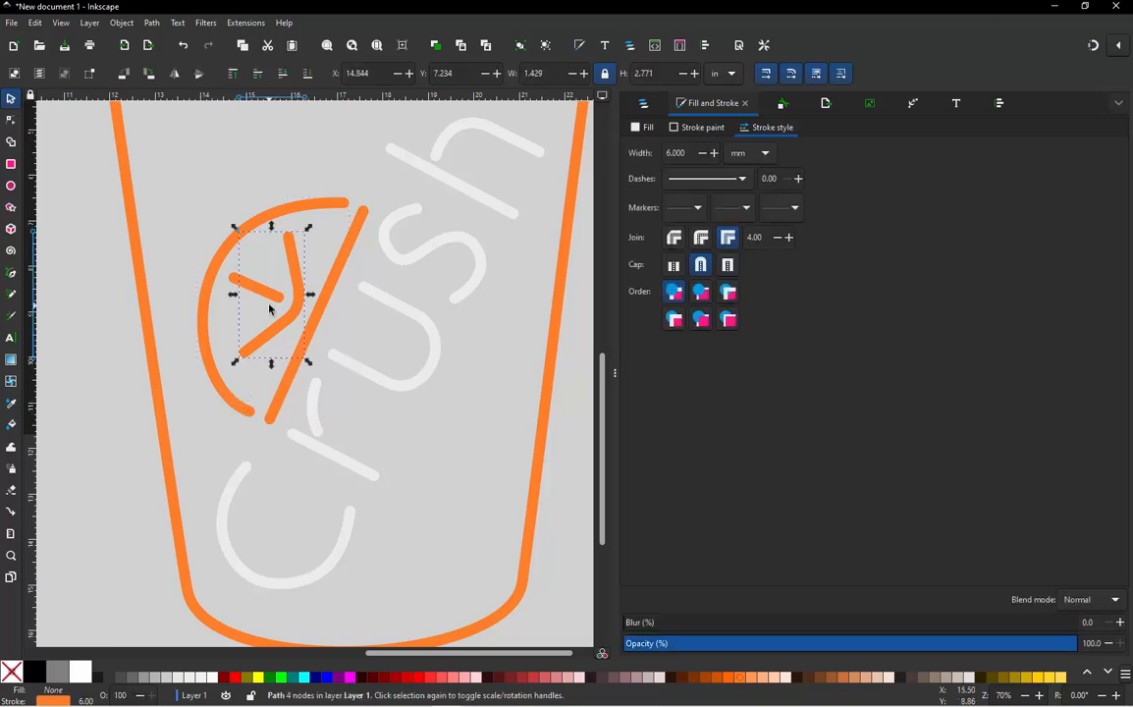
ctrl+click(275, 300)
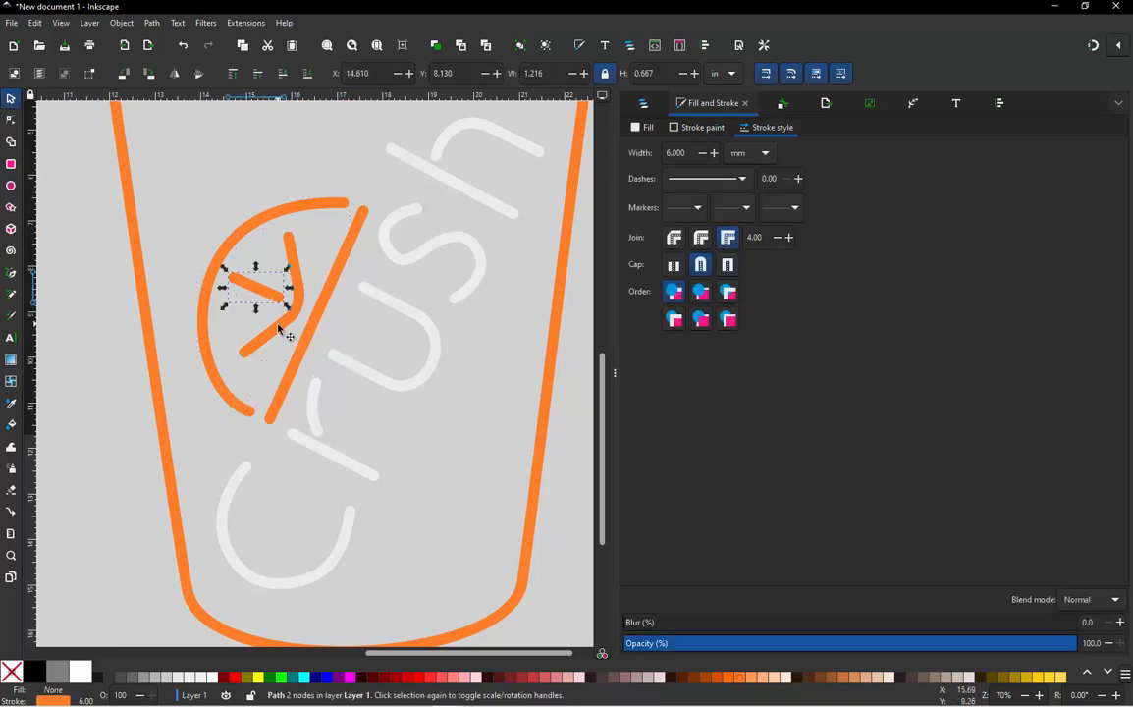
shift+click(270, 336)
shift+click(221, 388)
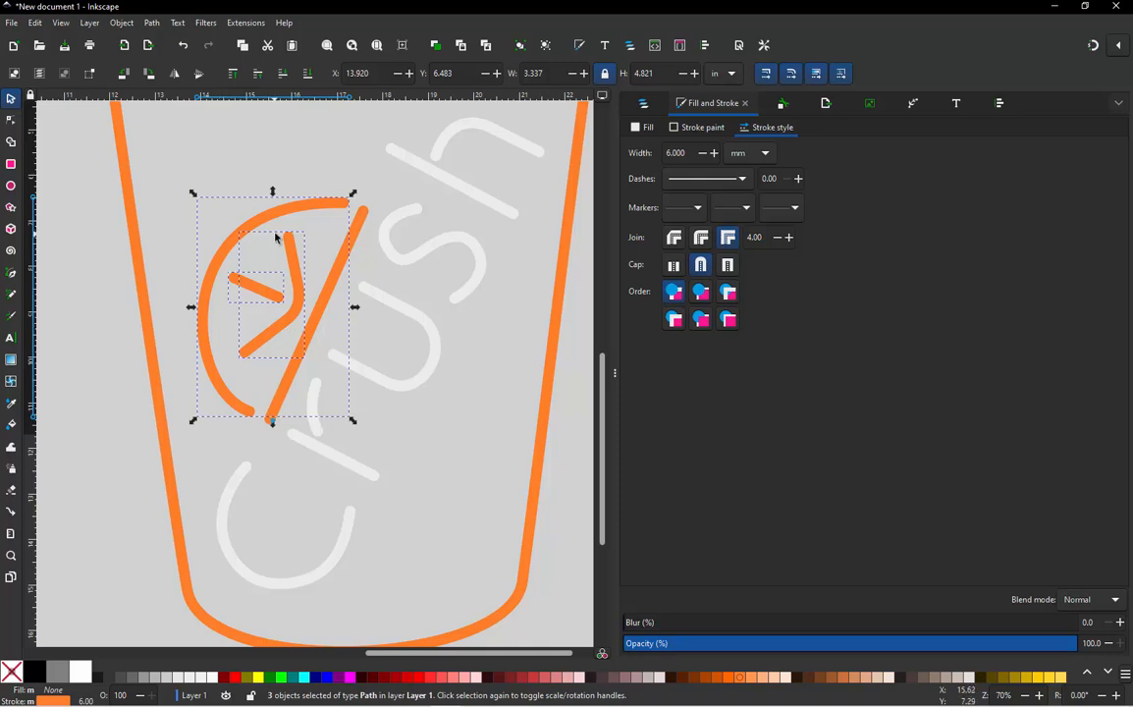
scroll(285, 234, up, 3)
ctrl+scroll(300, 324, up, 2)
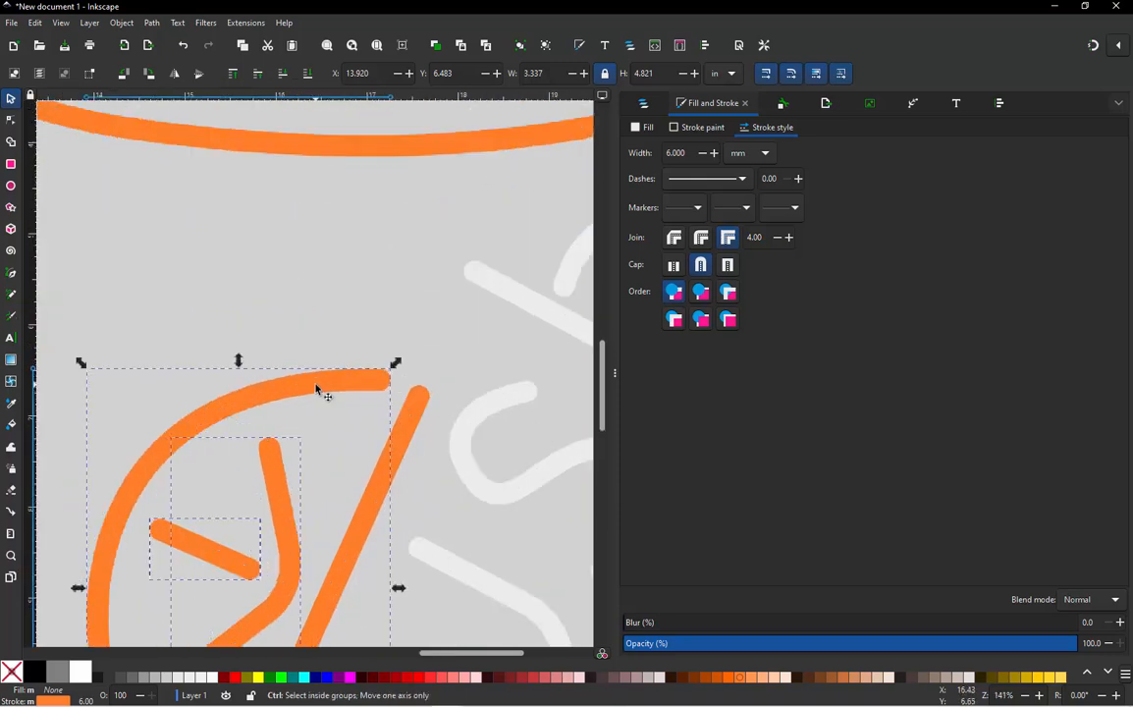
drag(361, 382, 371, 386)
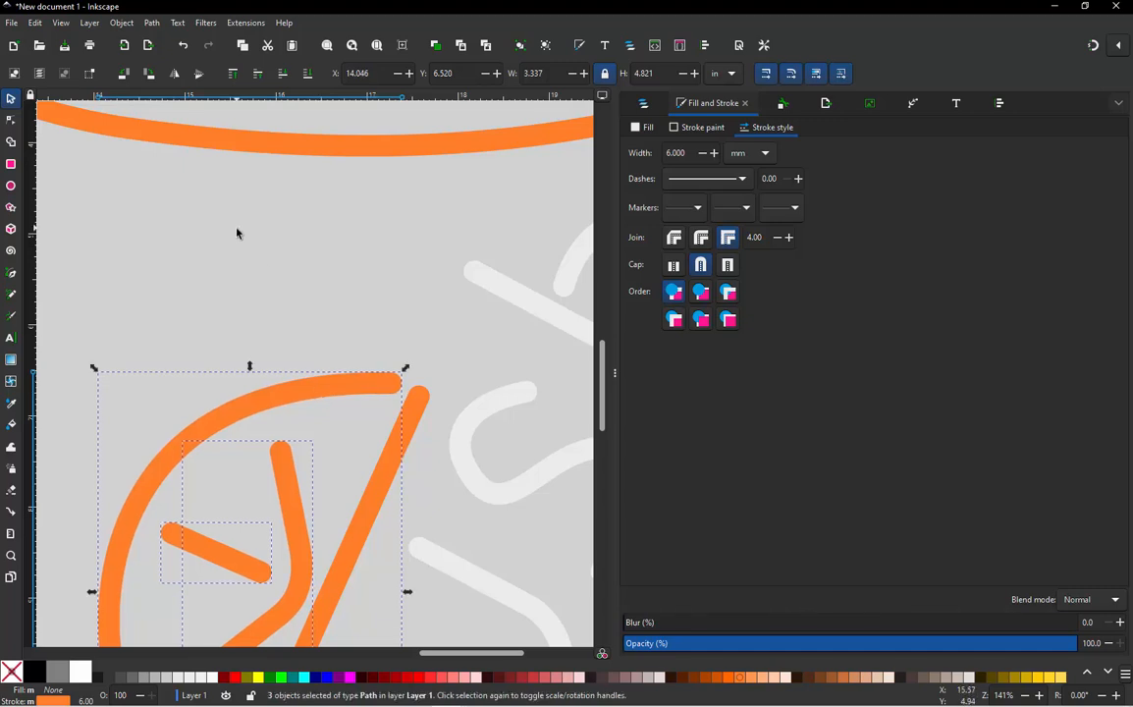
Move the short inner line of the orange slice closer to the bent stroke, to about X 14.88 in, Y 8.23 in
click(246, 504)
click(216, 561)
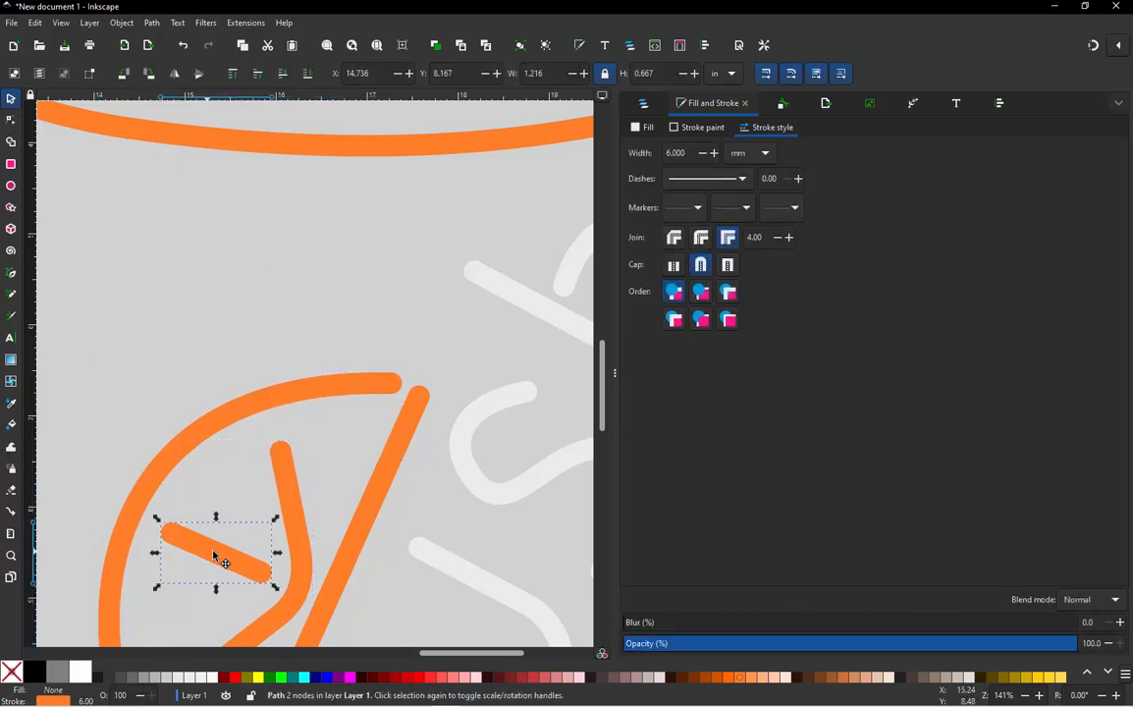
drag(222, 560, 227, 562)
scroll(188, 373, down, 4)
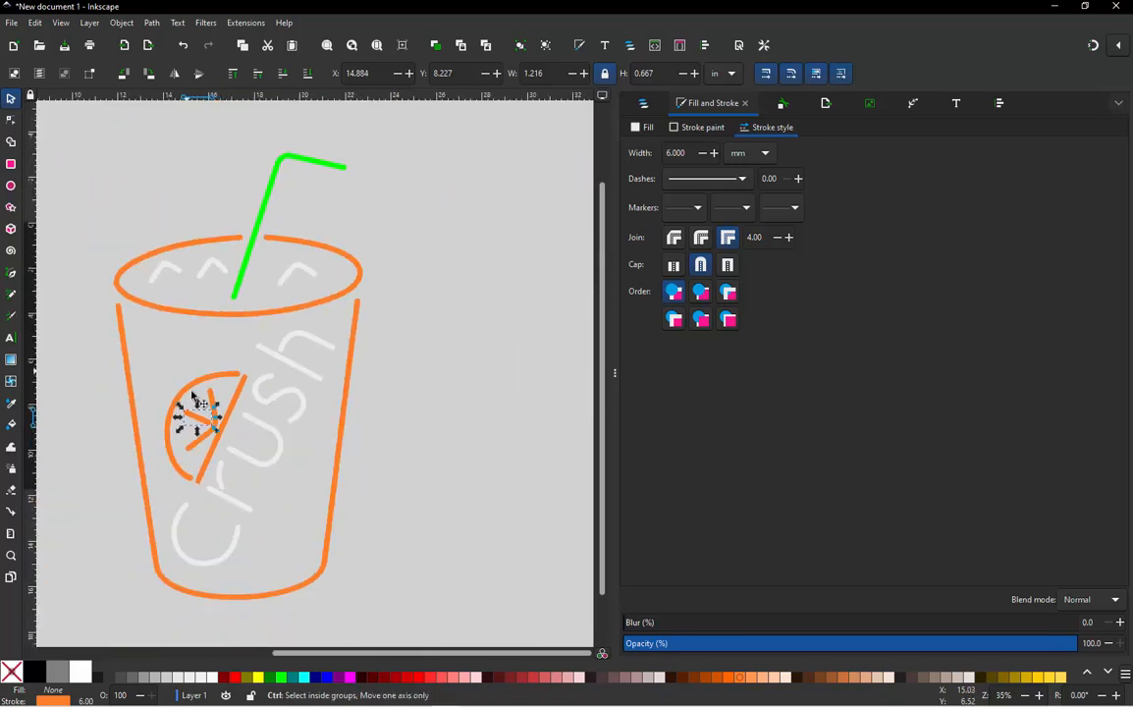
Extend the upper-left end node of the cup body up towards the rim, to about X 11.97 in, Y 3.23 in
scroll(92, 316, up, 1)
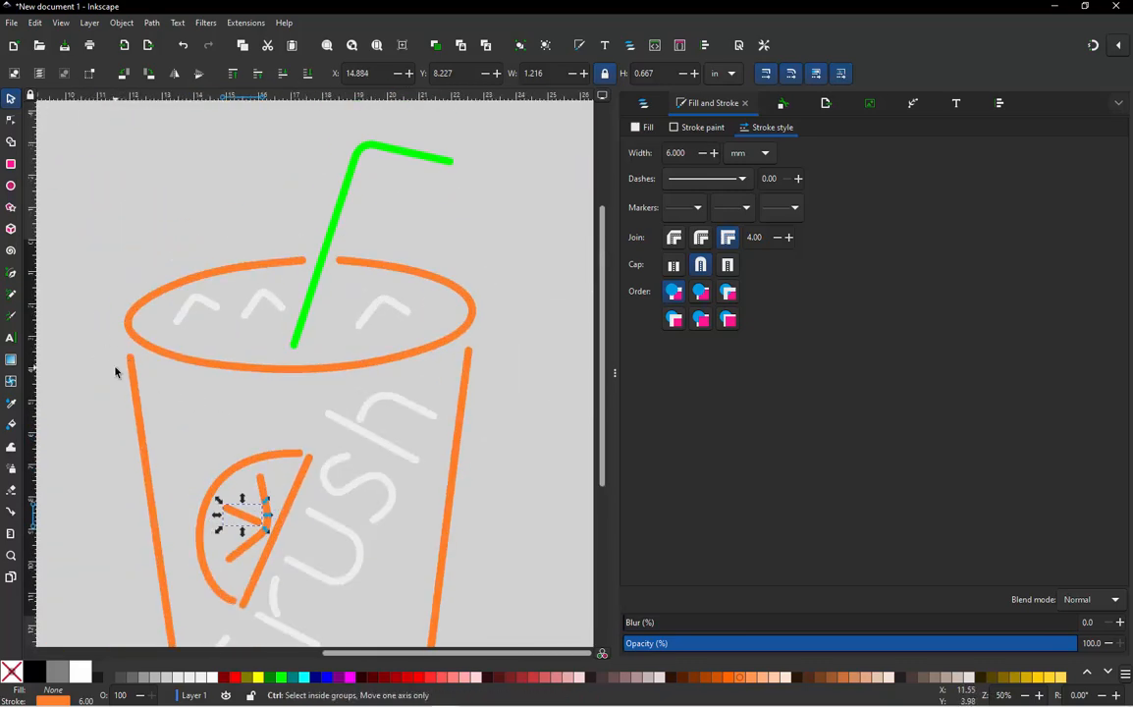
scroll(126, 359, up, 5)
double_click(184, 346)
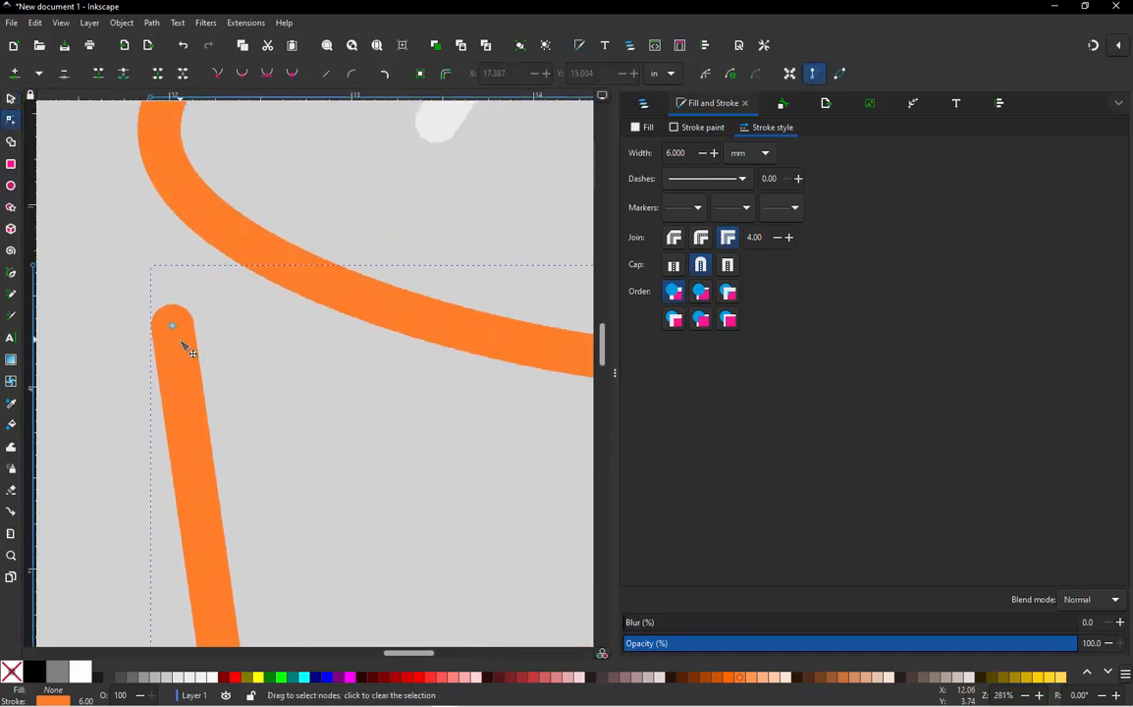
drag(174, 325, 163, 248)
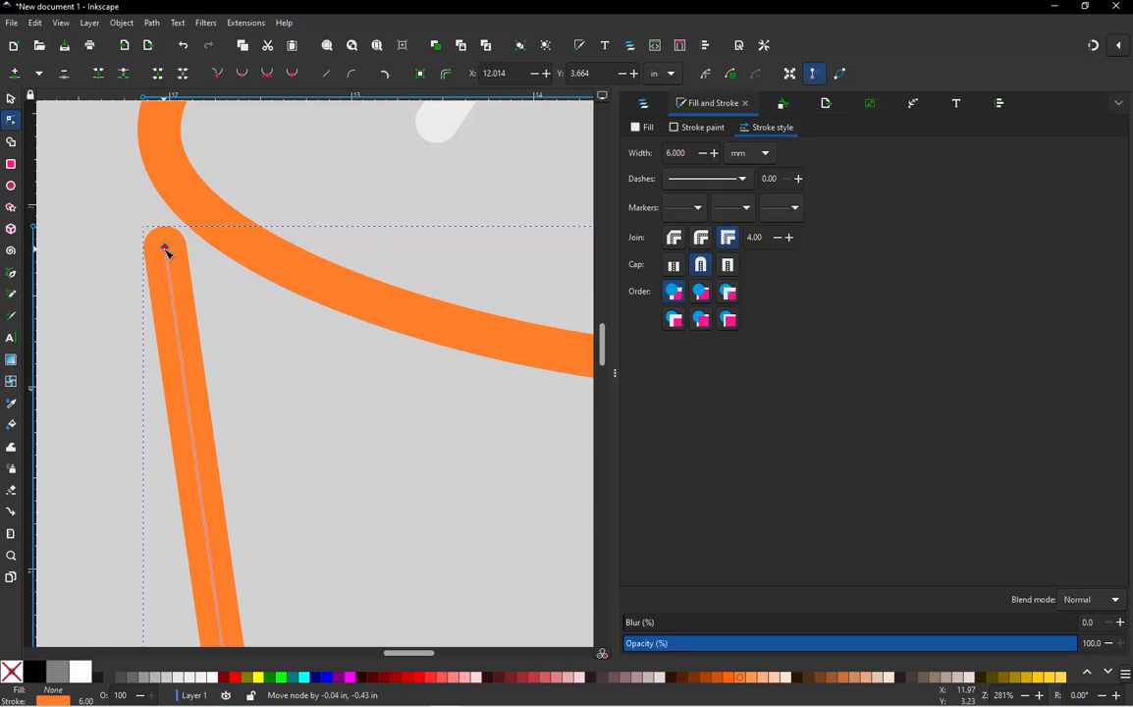
Extend the upper-right end node of the cup body up towards the rim, to about X 22.61 in, Y 2.96 in
scroll(106, 316, down, 5)
scroll(402, 334, up, 2)
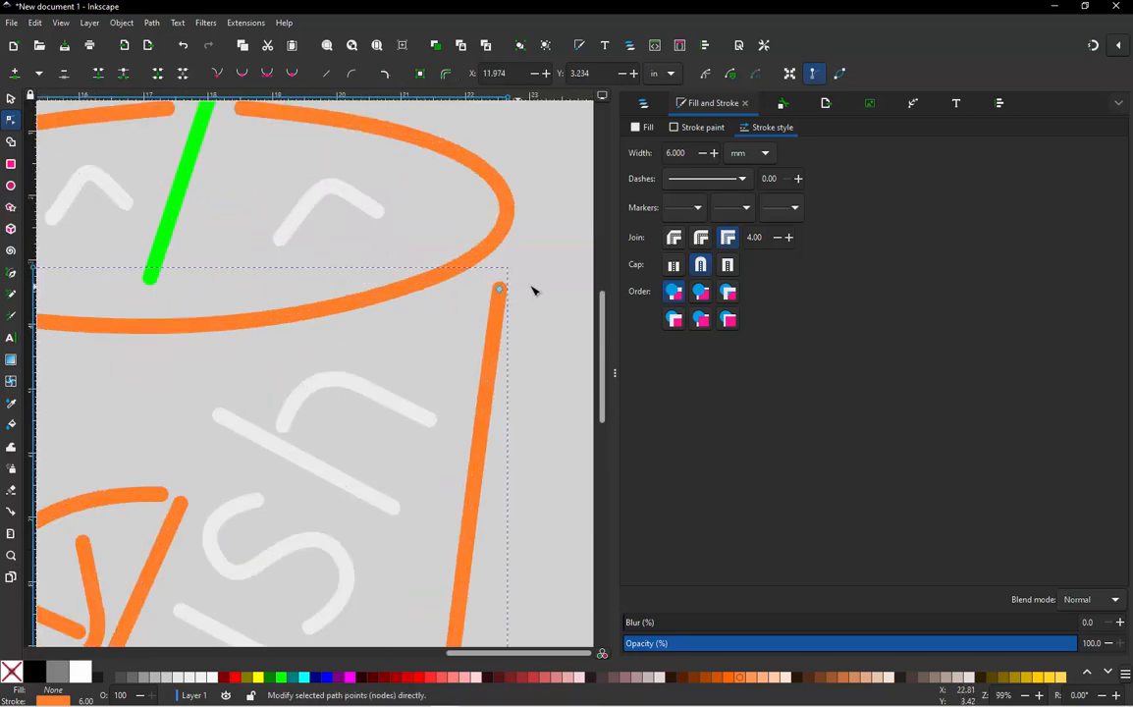
scroll(526, 285, up, 1)
scroll(500, 324, up, 1)
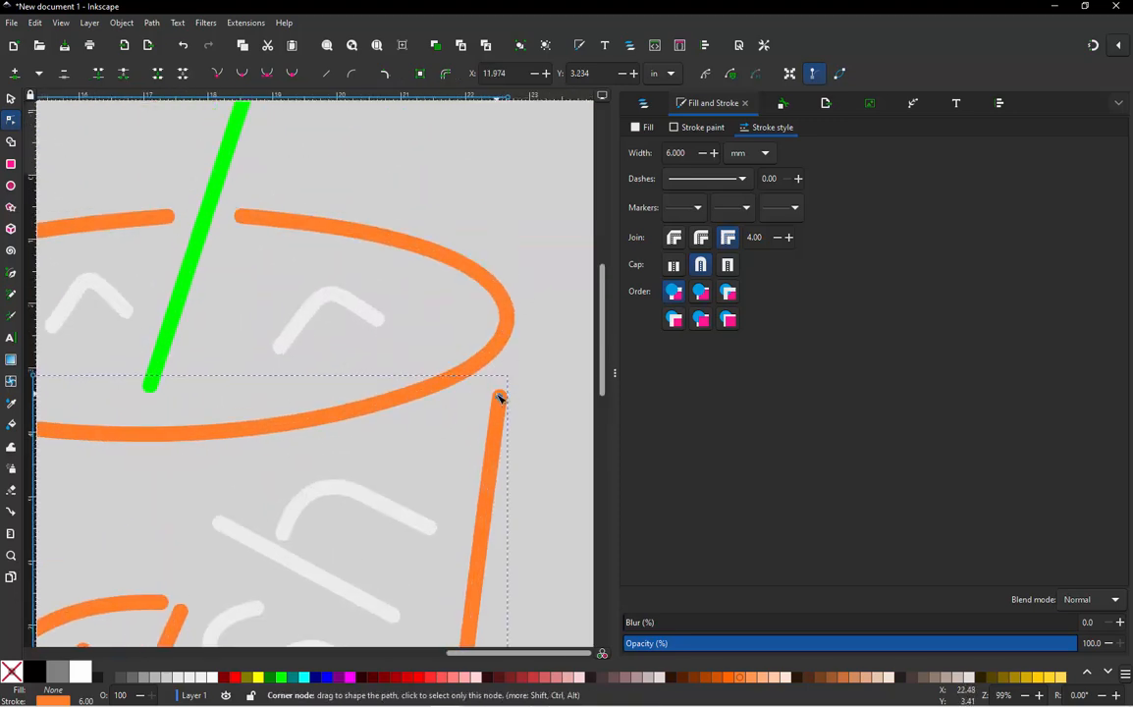
drag(501, 397, 503, 360)
scroll(496, 334, down, 3)
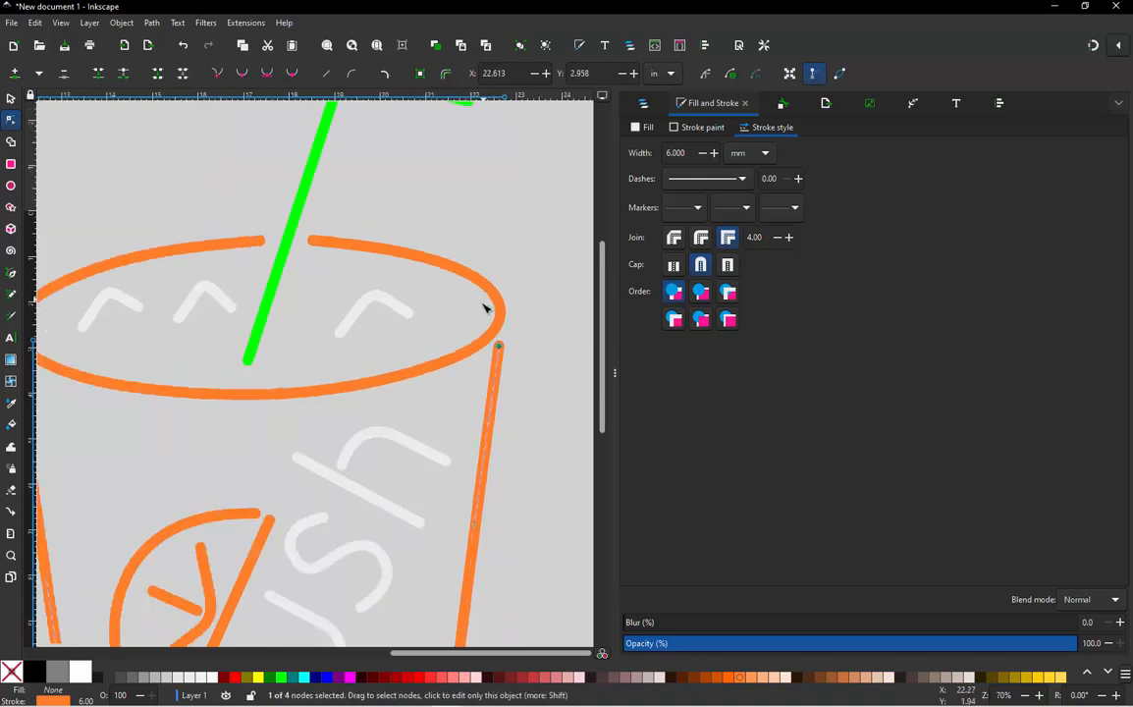
Shift all nodes of the cup body slightly down from the rim, to about X 17.28 in, Y 9.14 in, and clear the selection
scroll(422, 329, up, 1)
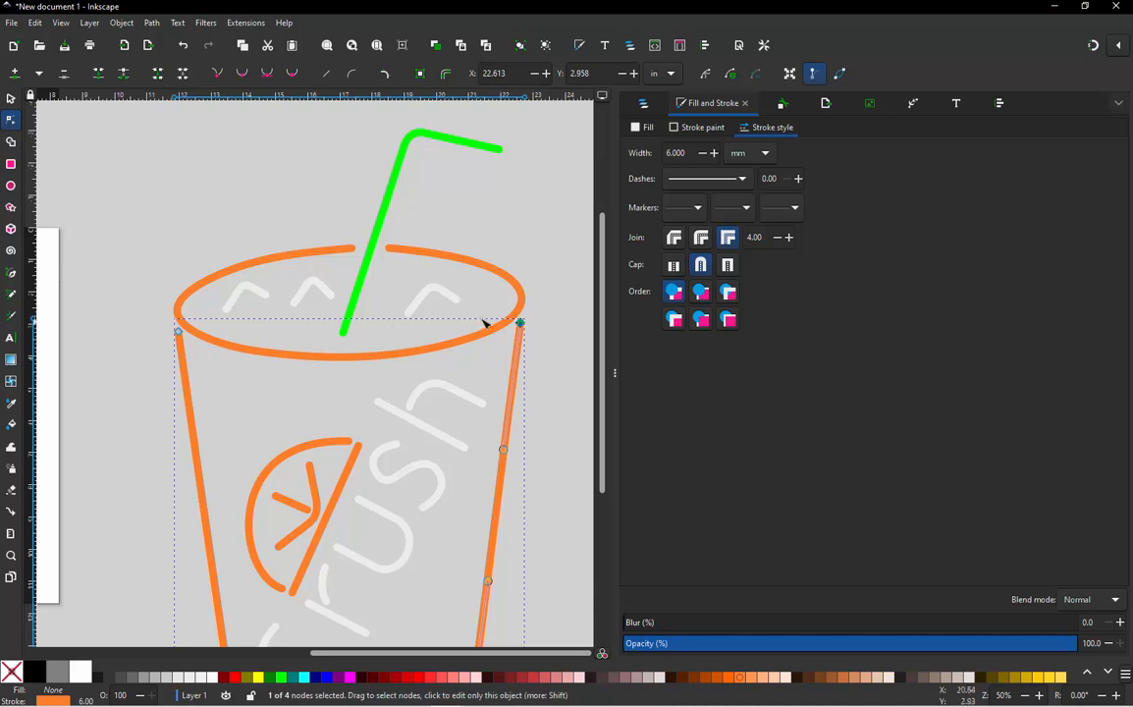
scroll(524, 327, up, 5)
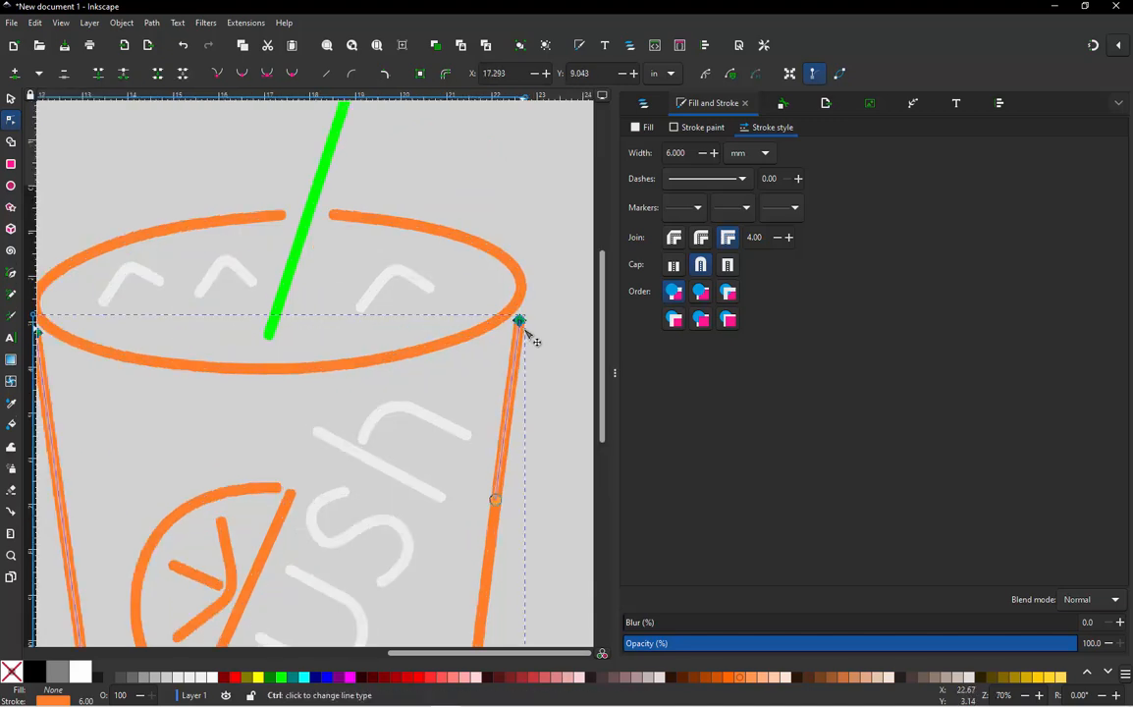
drag(517, 307, 513, 327)
scroll(514, 327, down, 4)
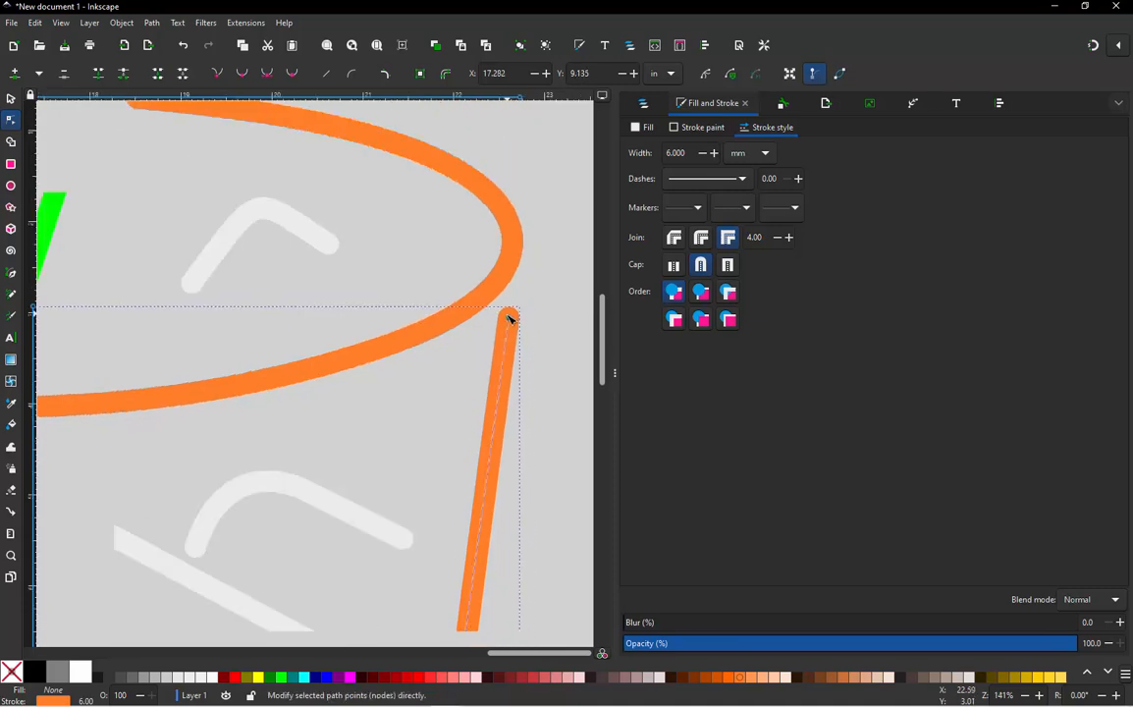
scroll(502, 327, down, 2)
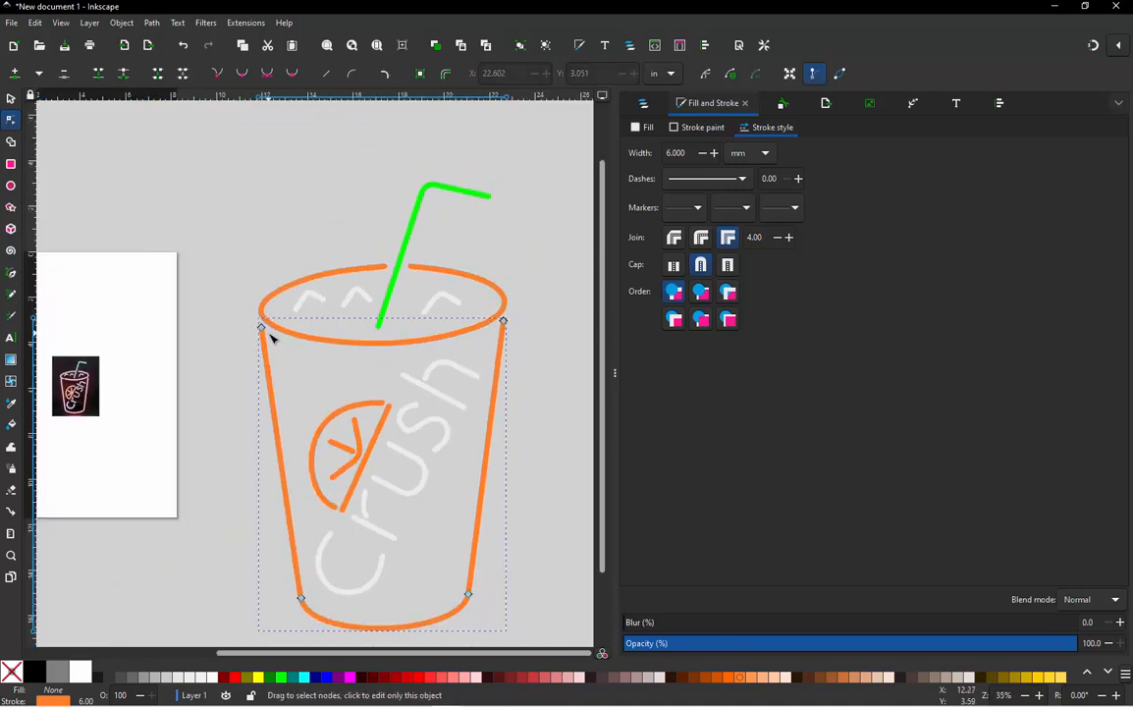
click(228, 329)
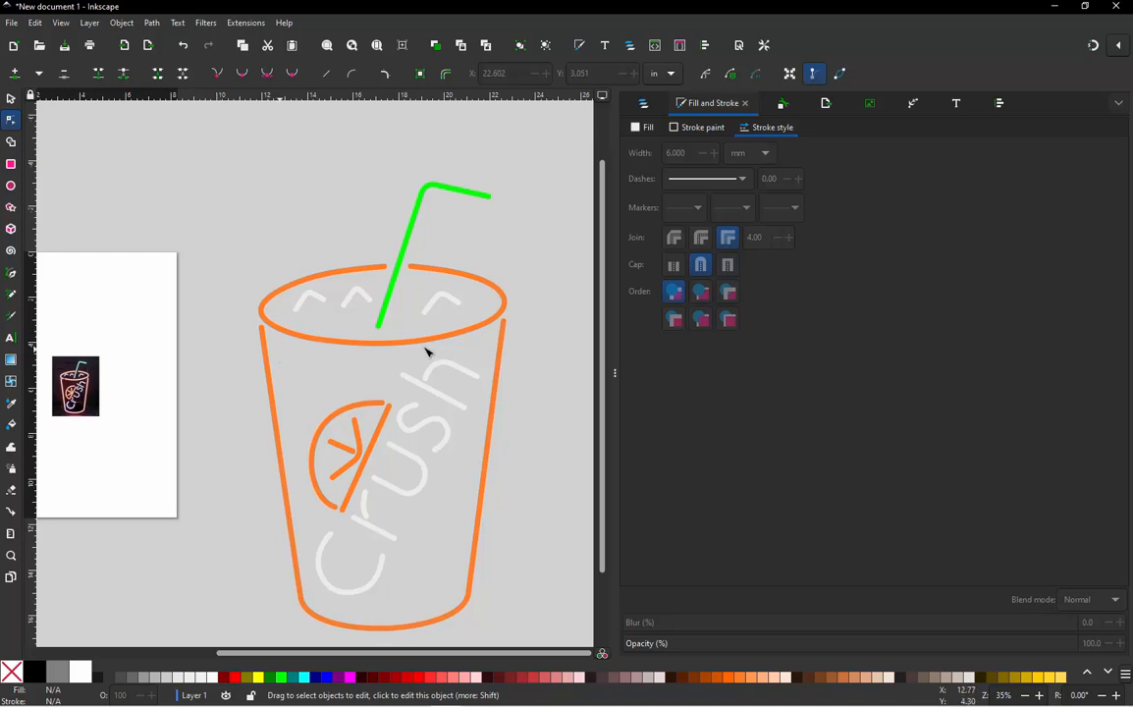
Extend the rim's open end left of the straw closer to the straw, to about X 17.63 in, Y 0.64 in
scroll(389, 272, up, 6)
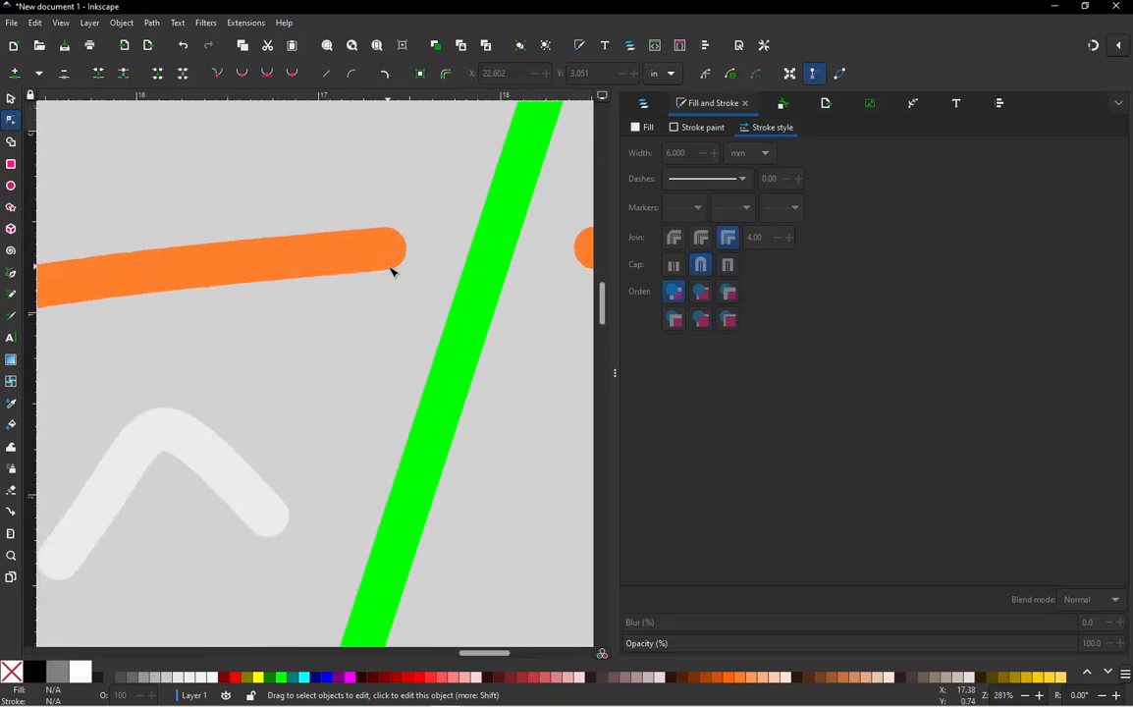
click(373, 258)
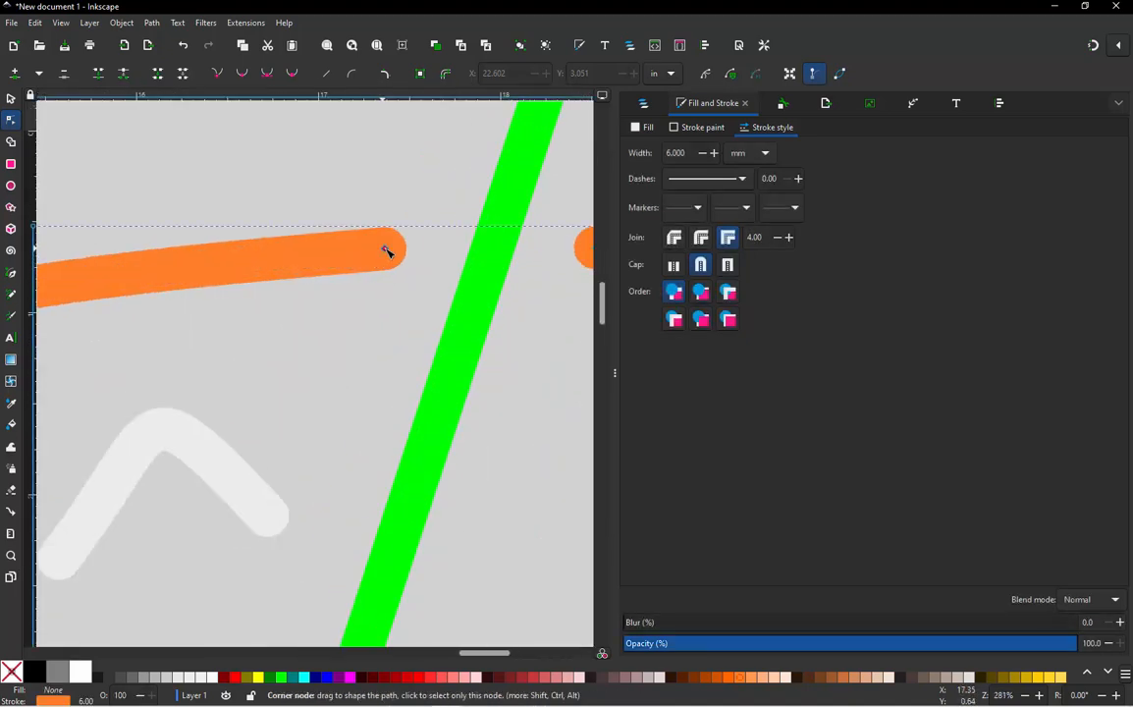
drag(388, 252, 434, 251)
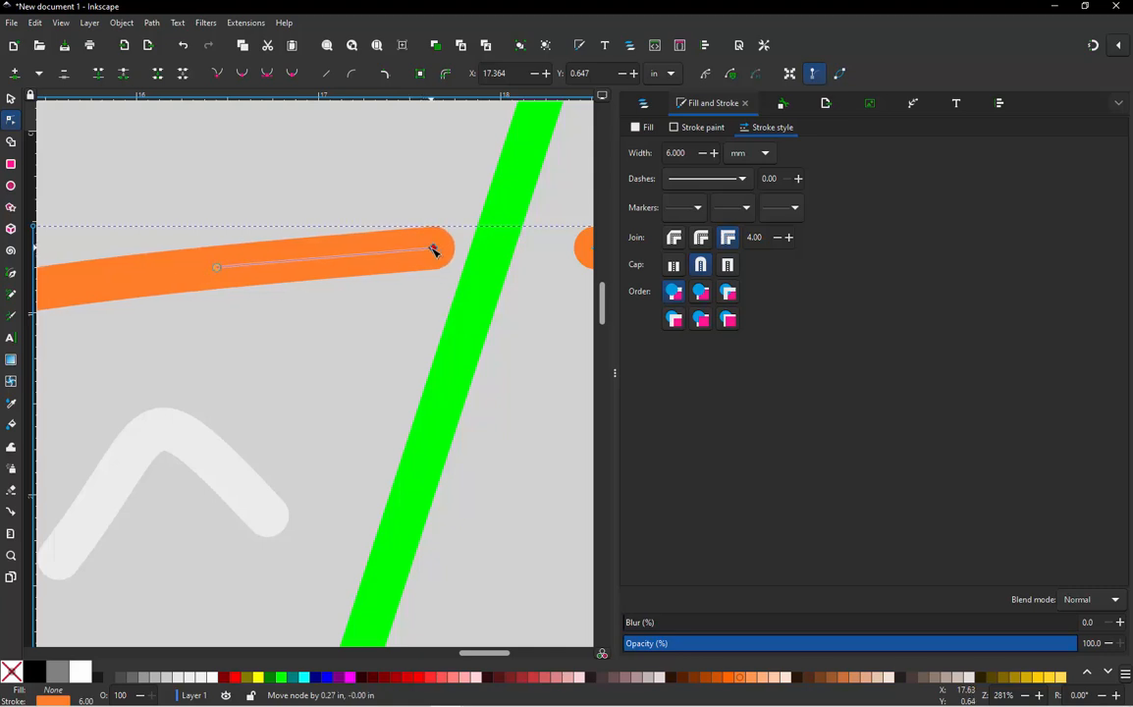
Extend the rim's open end right of the straw closer to it, to about X 18.30 in, Y 0.65 in, and clear the selection
scroll(309, 284, down, 2)
scroll(430, 291, up, 2)
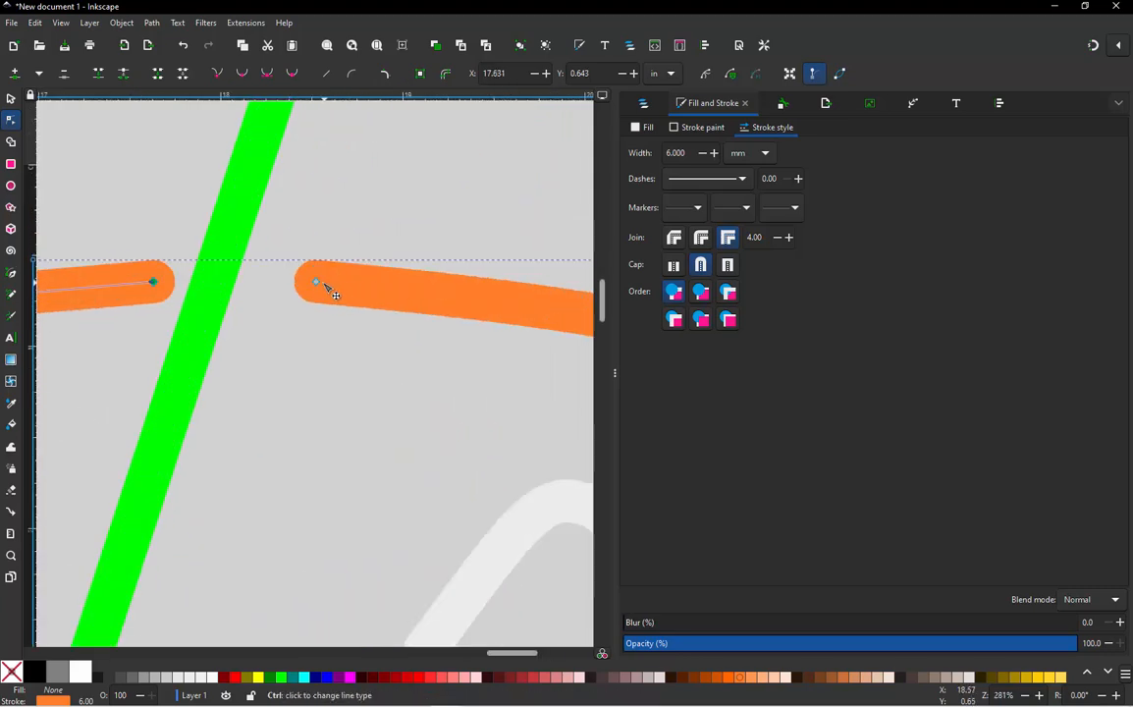
drag(316, 284, 268, 289)
drag(272, 287, 283, 286)
scroll(387, 306, down, 9)
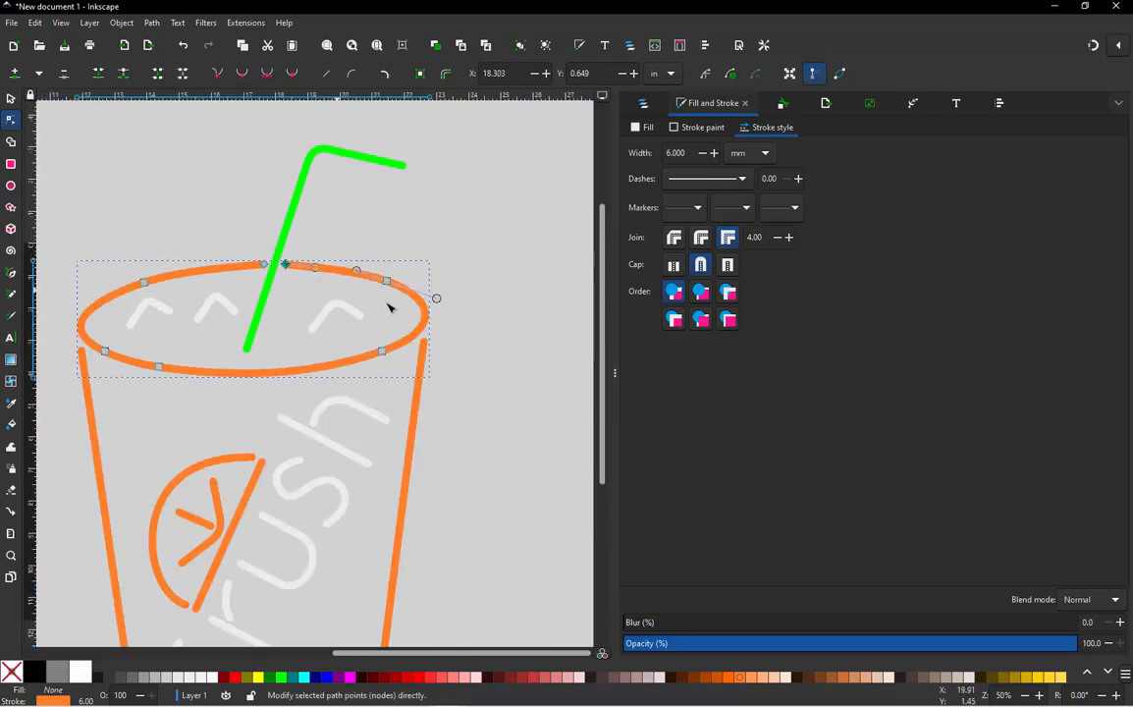
scroll(409, 321, up, 3)
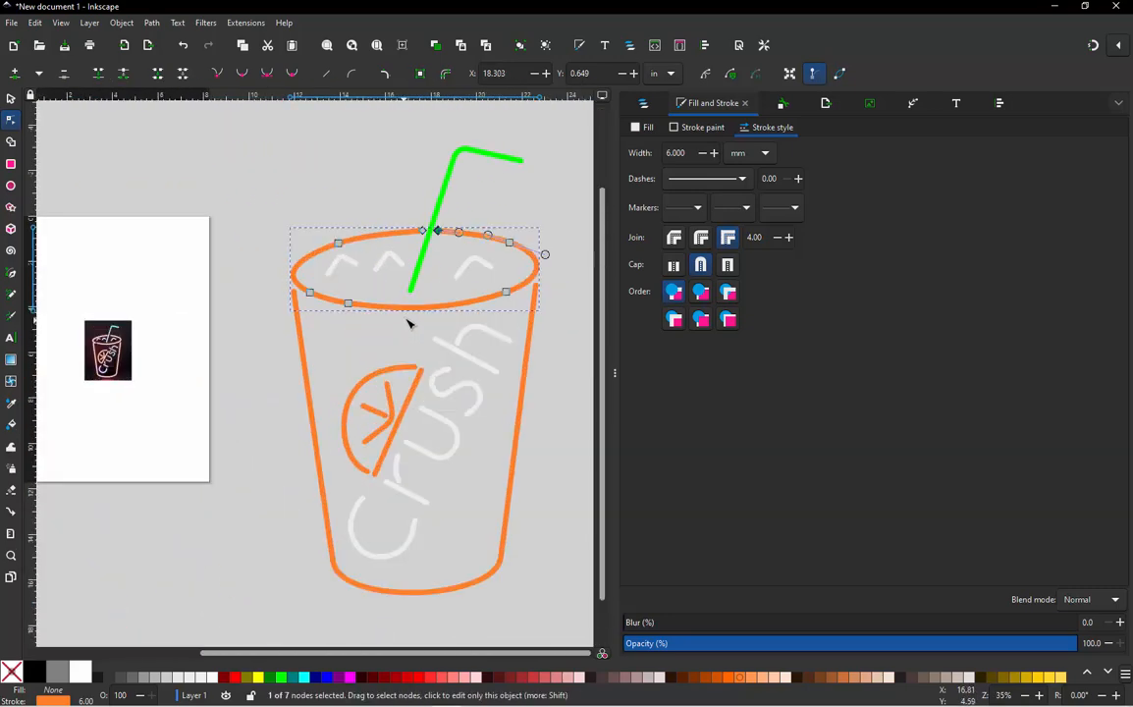
click(11, 98)
click(284, 235)
Switch the canvas display mode to Outline
scroll(387, 256, down, 1)
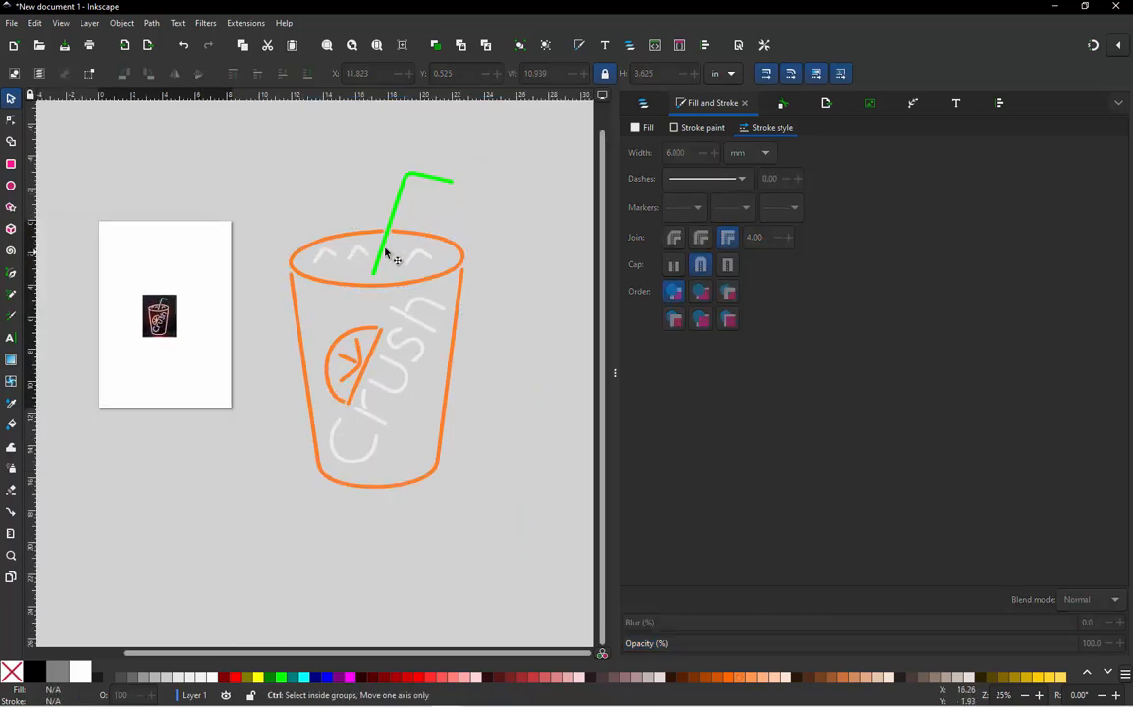
scroll(430, 268, up, 1)
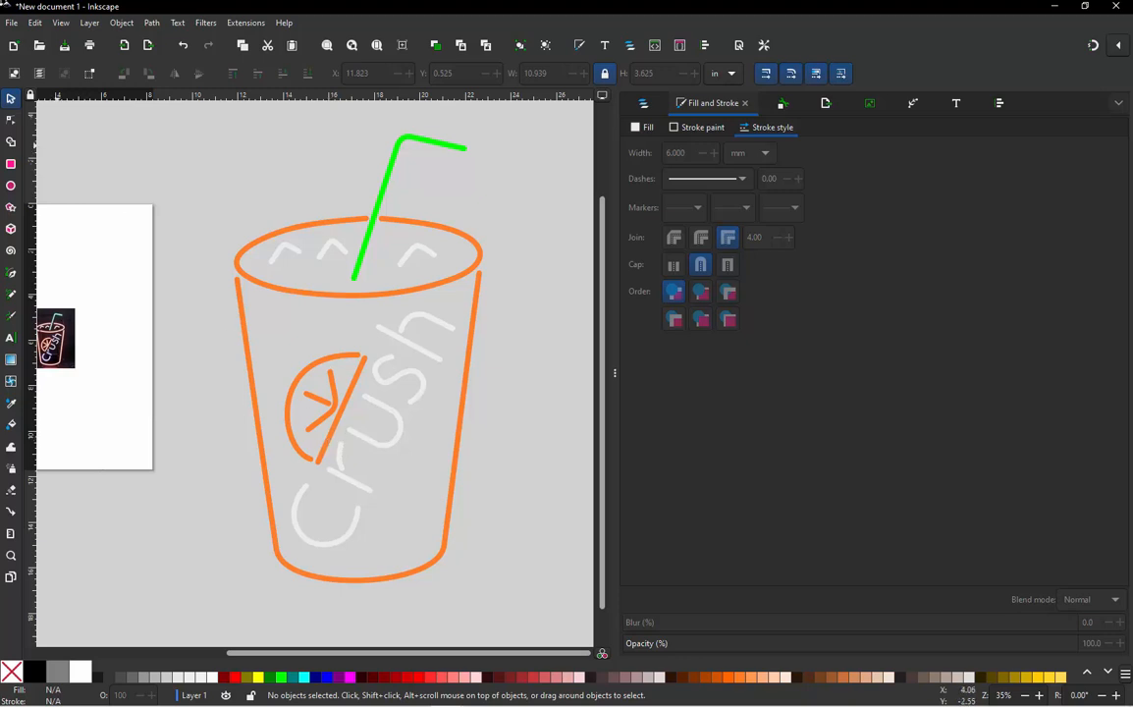
click(60, 22)
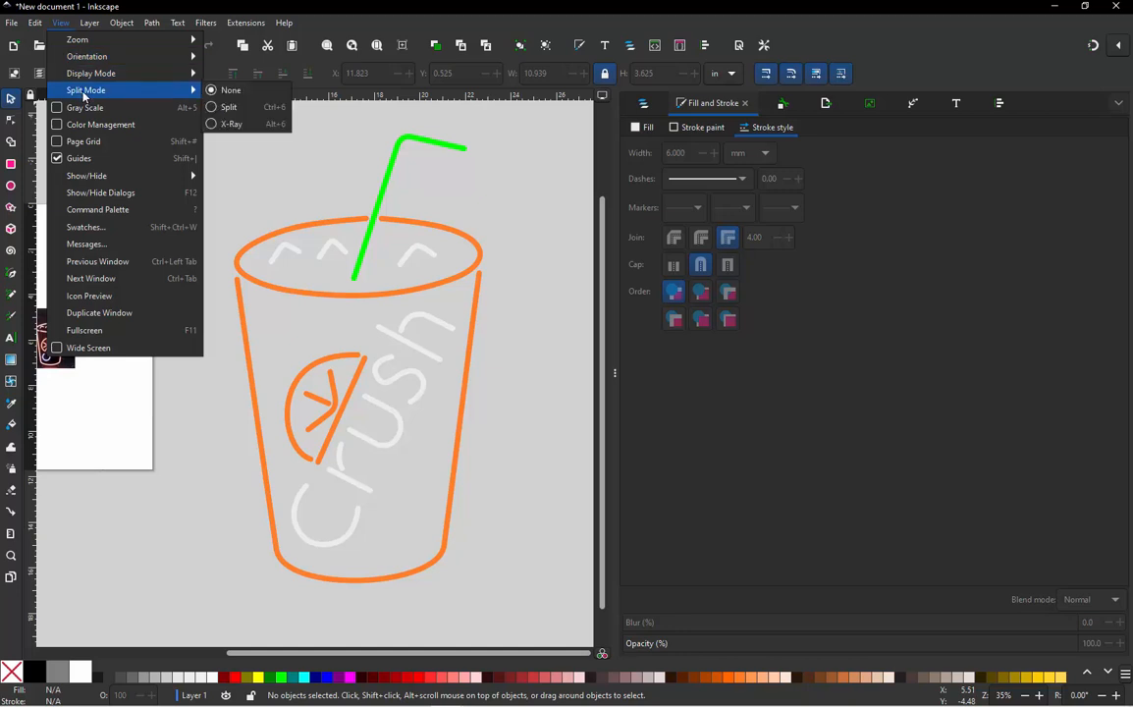
mouse_move(96, 71)
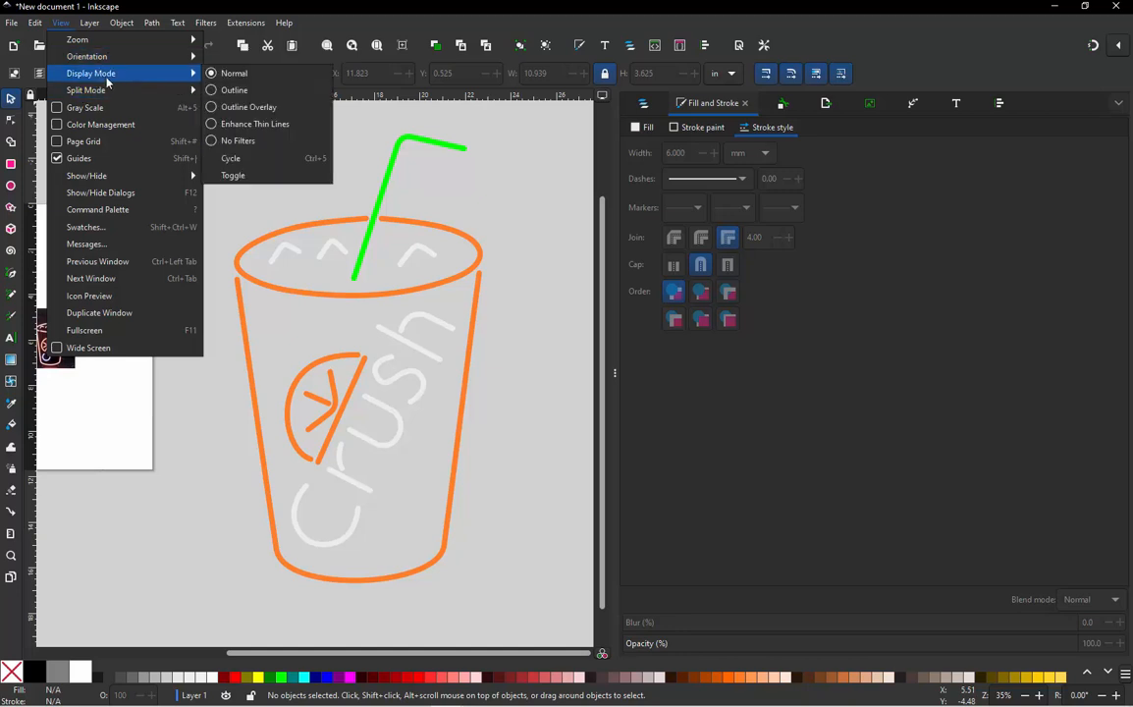
click(235, 90)
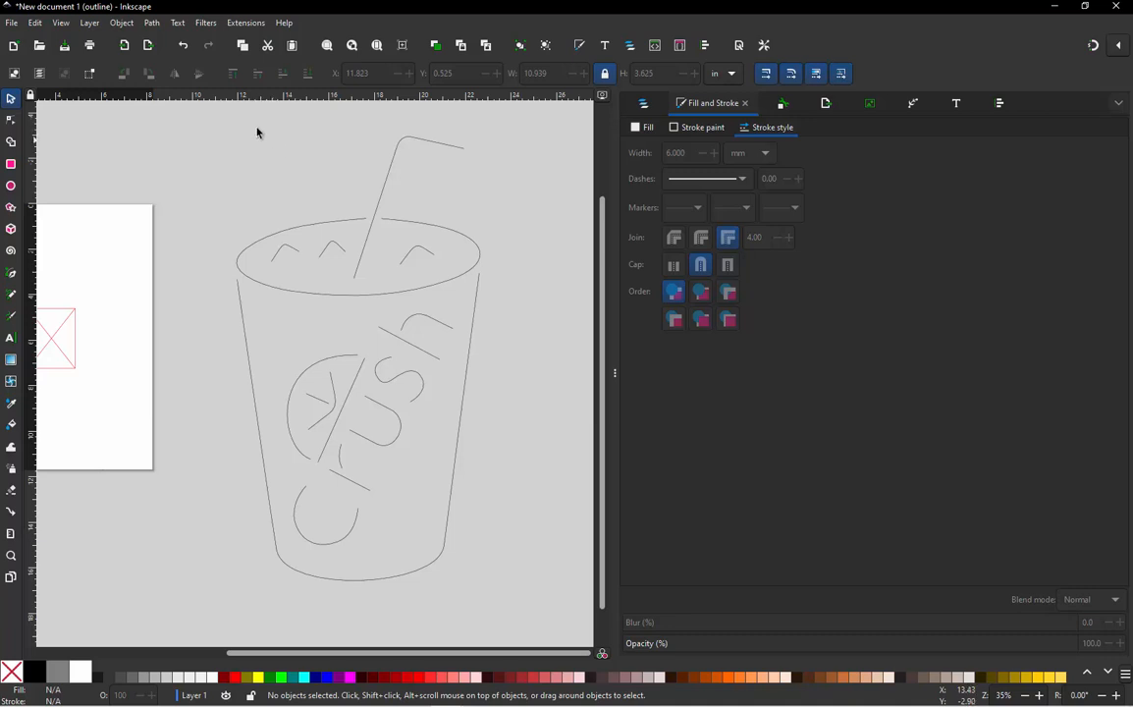
Select all paths of the cup design and set their stroke width to 4.9 mm
drag(208, 122, 550, 609)
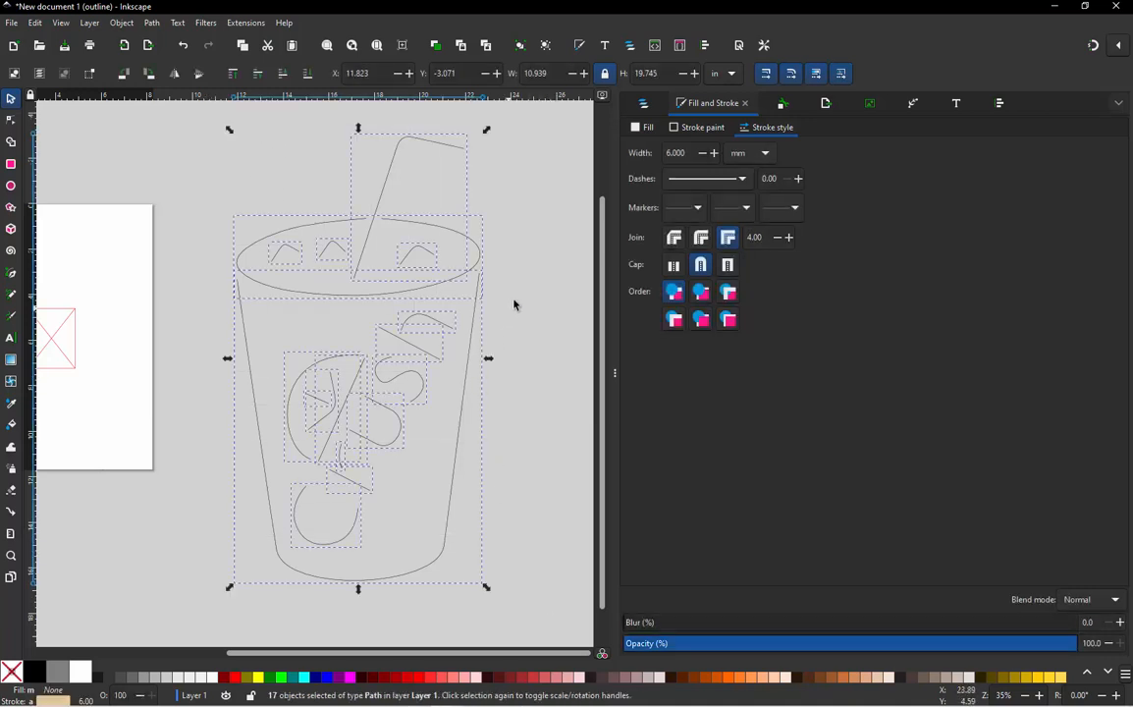
drag(686, 154, 668, 157)
text(4)
text(.5)
key(Return)
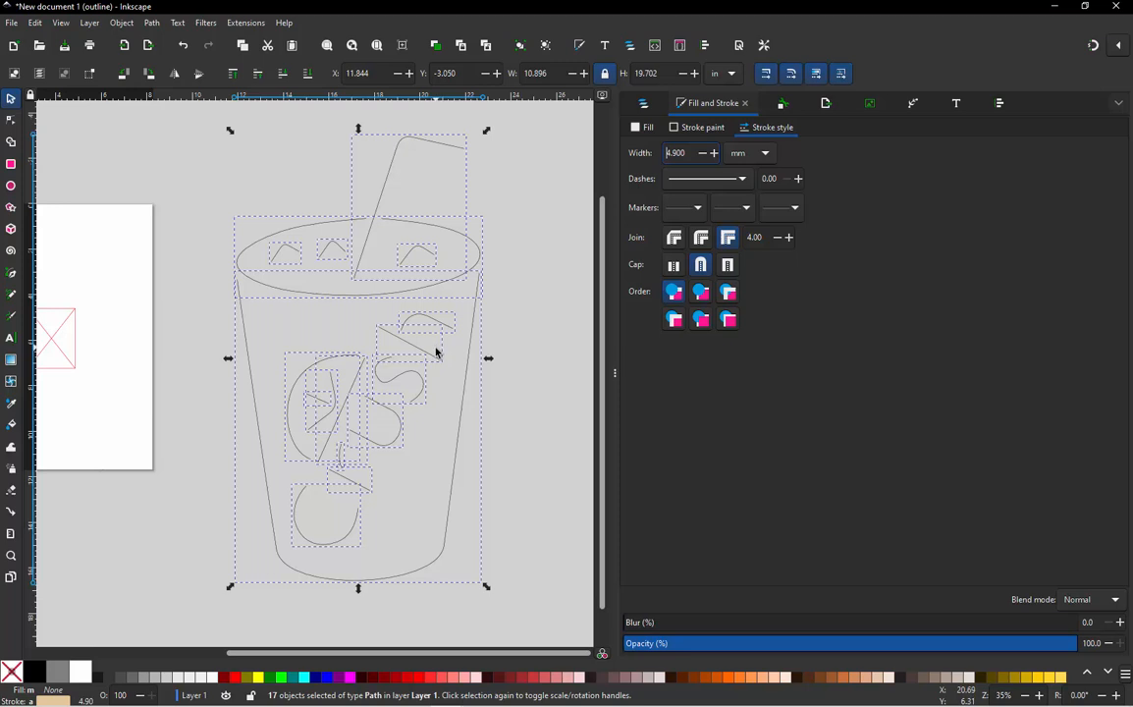
Convert the strokes of all the selected cup design paths to outlined paths with Stroke to Path and clear the selection
click(155, 23)
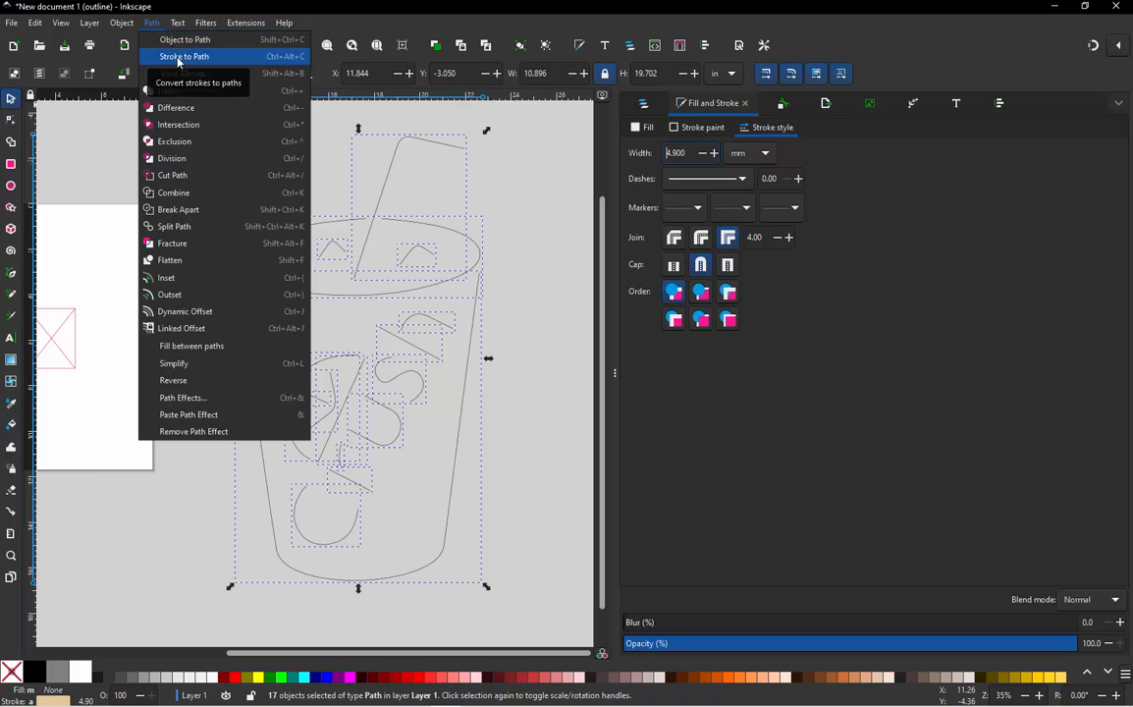
click(178, 59)
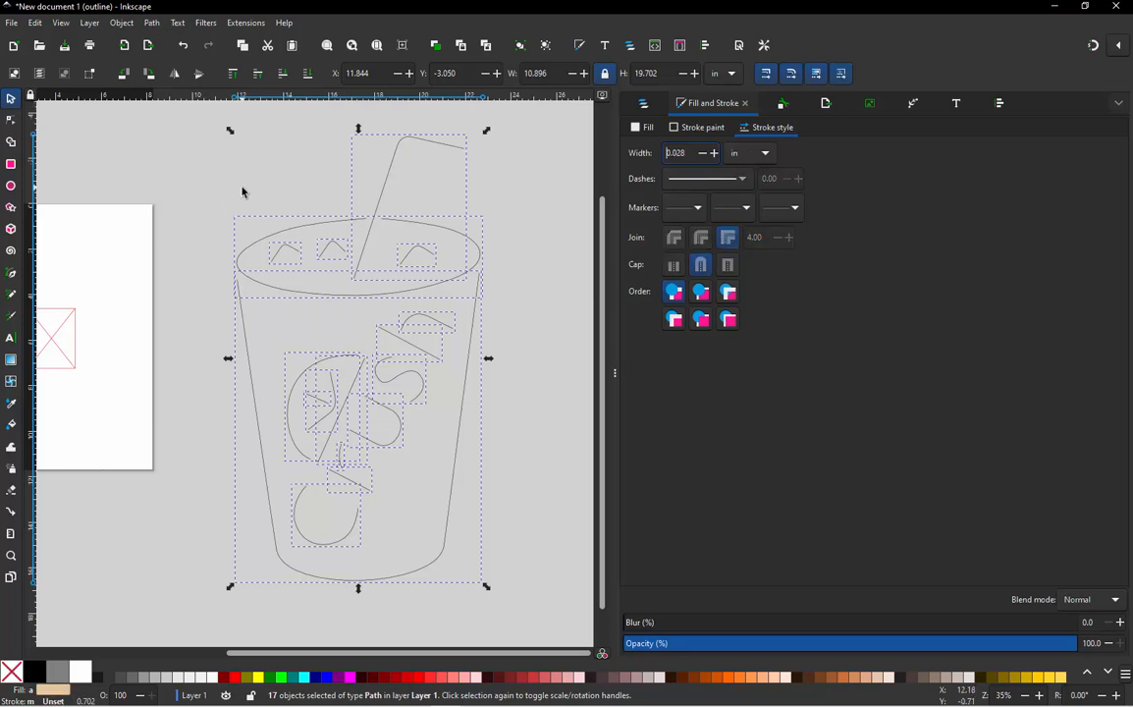
click(202, 215)
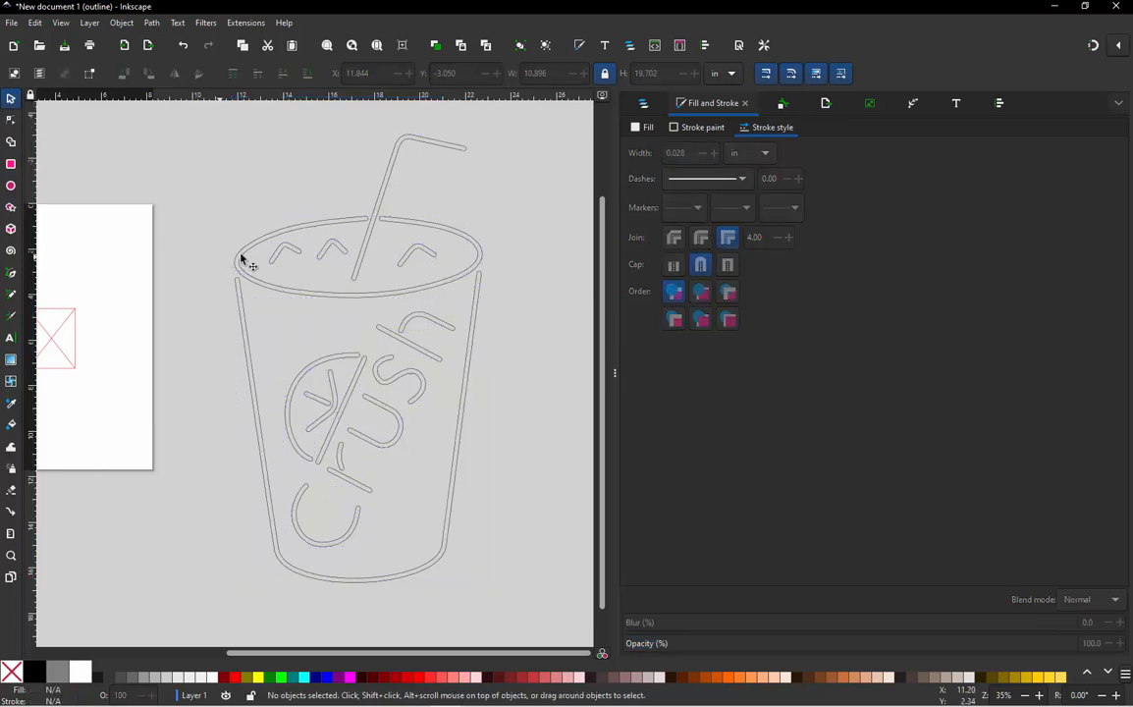